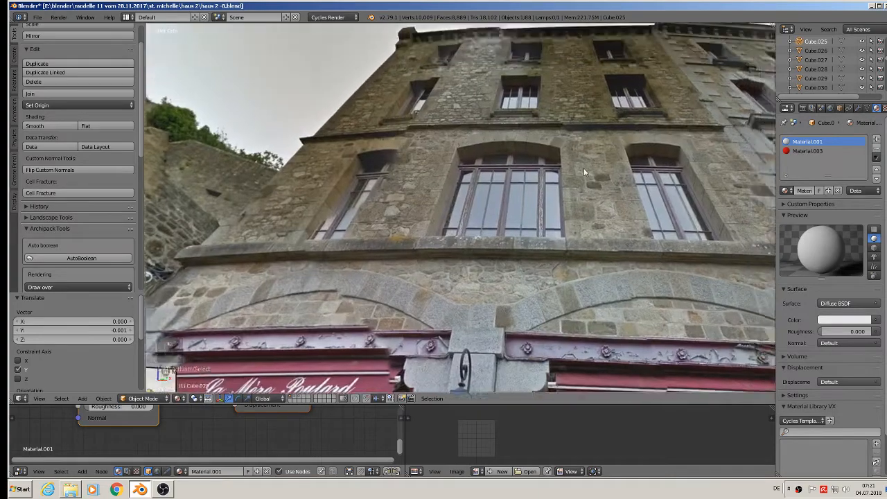
Rename the house wall's first material to "stone house 3" and set its surface shader to Principled BSDF.
scroll(488, 277, down, 5)
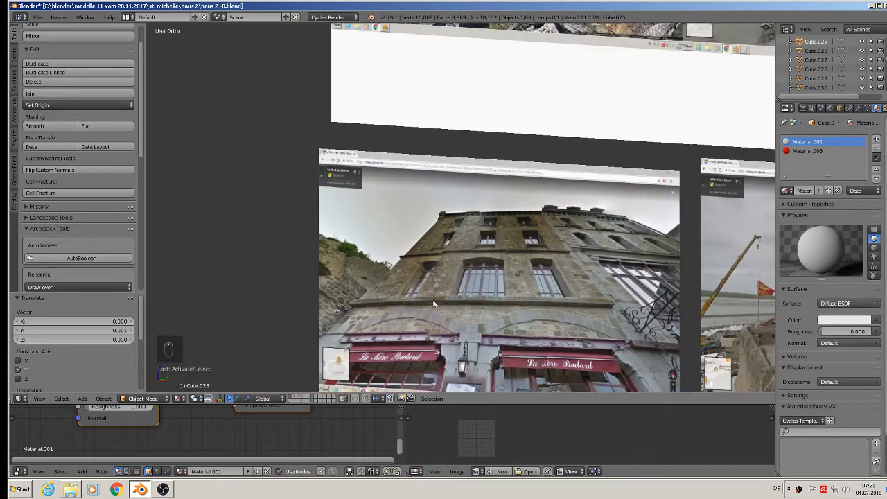
shift+middle_drag(433, 302, 497, 82)
scroll(381, 66, down, 2)
shift+middle_drag(423, 131, 494, 126)
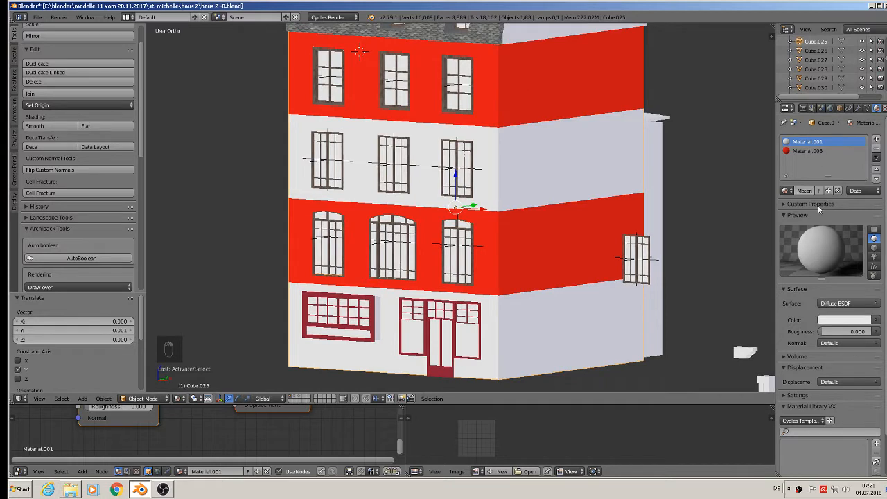
click(804, 191)
key(BackSpace)
key(Return)
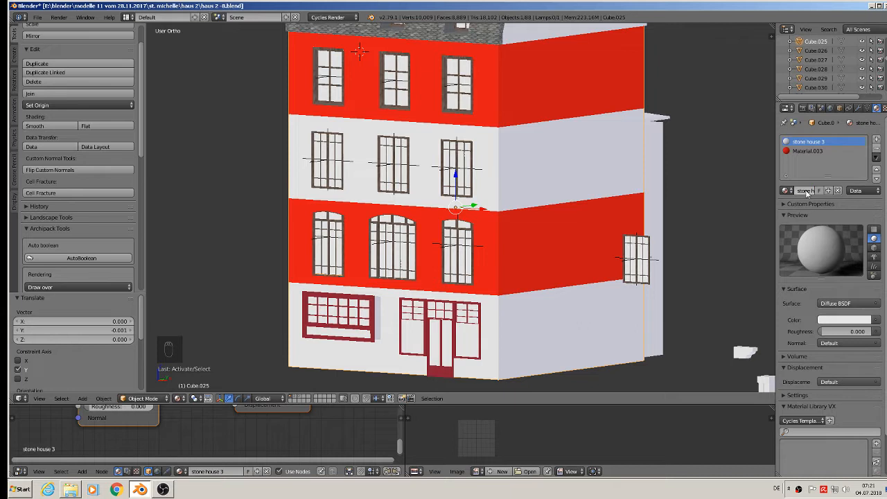
click(838, 303)
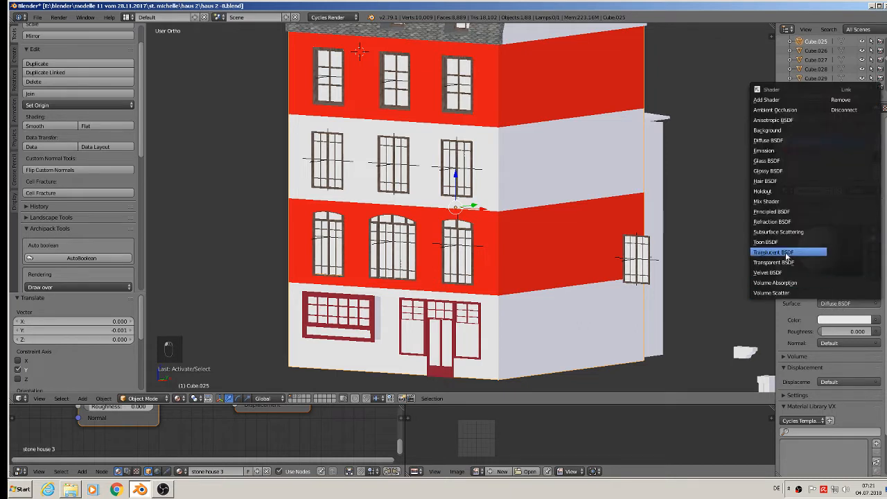
click(780, 211)
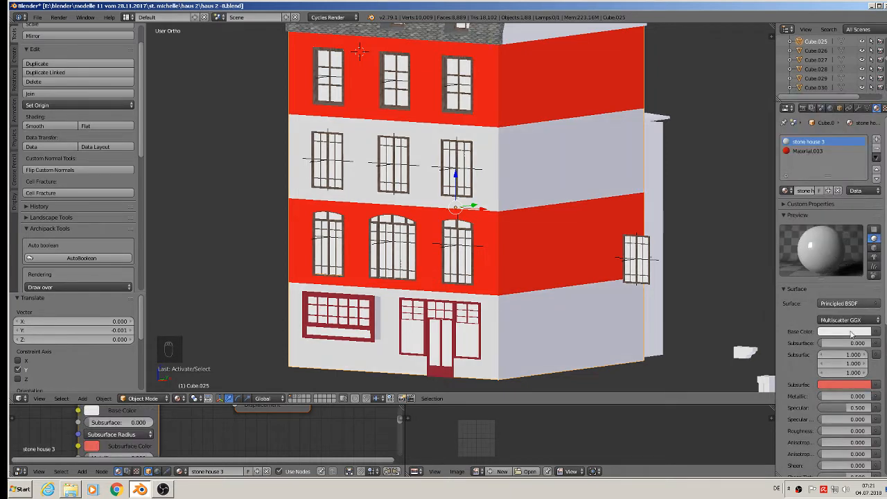
Use BrickRound0109_9_S.jpg from the textur folder as the material's base color image texture and raise its roughness to about 0.8.
click(874, 332)
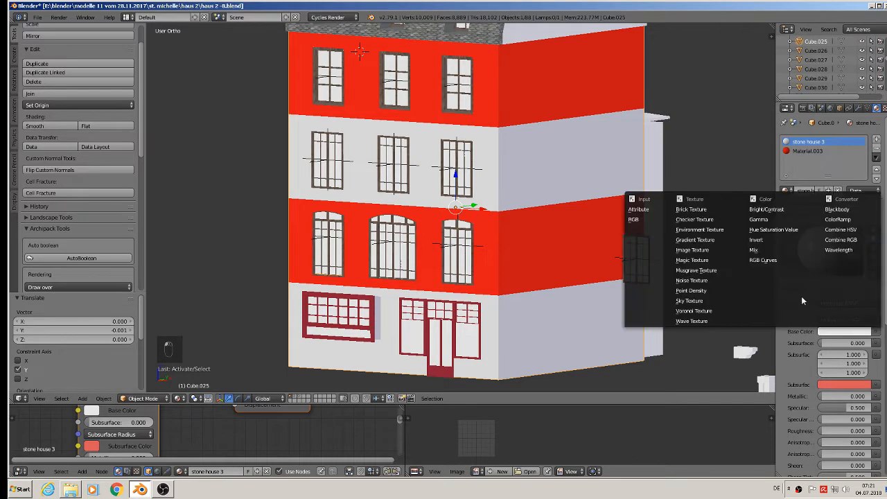
click(727, 254)
click(859, 343)
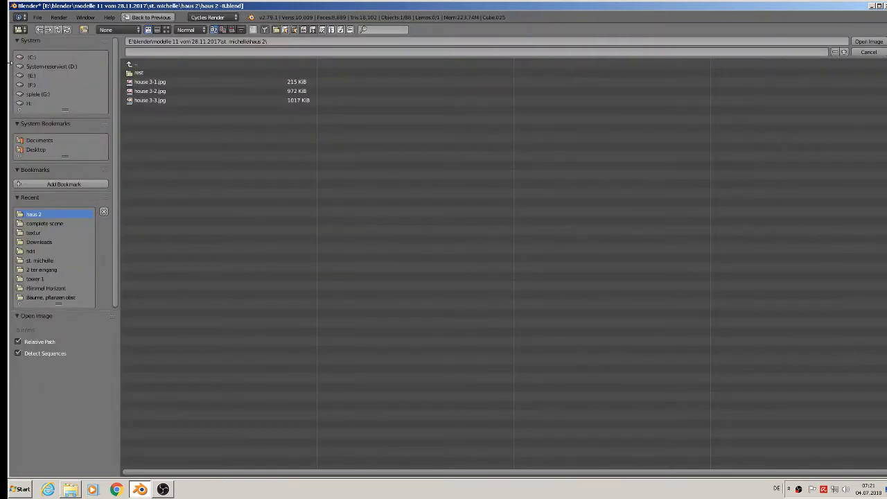
click(132, 63)
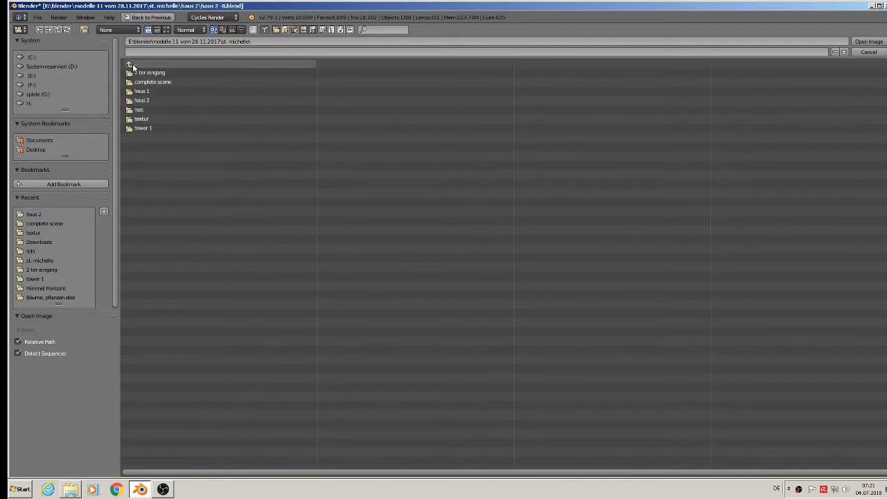
click(143, 118)
click(166, 29)
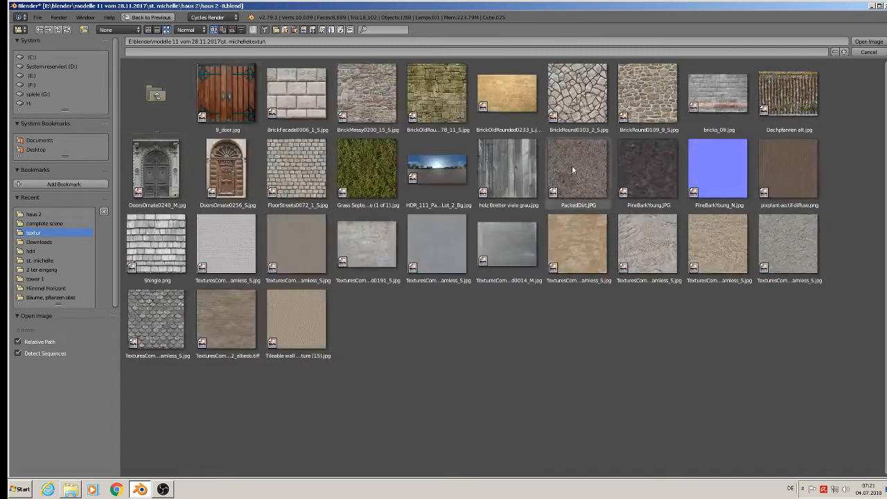
double_click(650, 115)
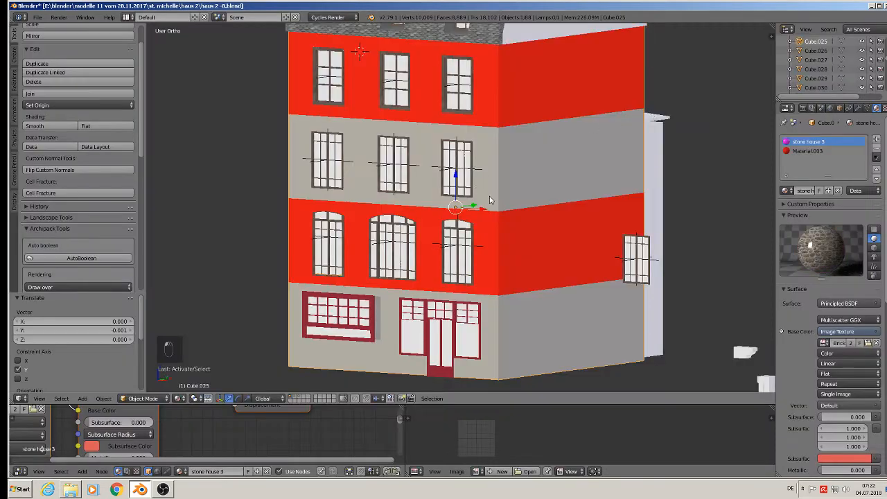
scroll(199, 417, down, 4)
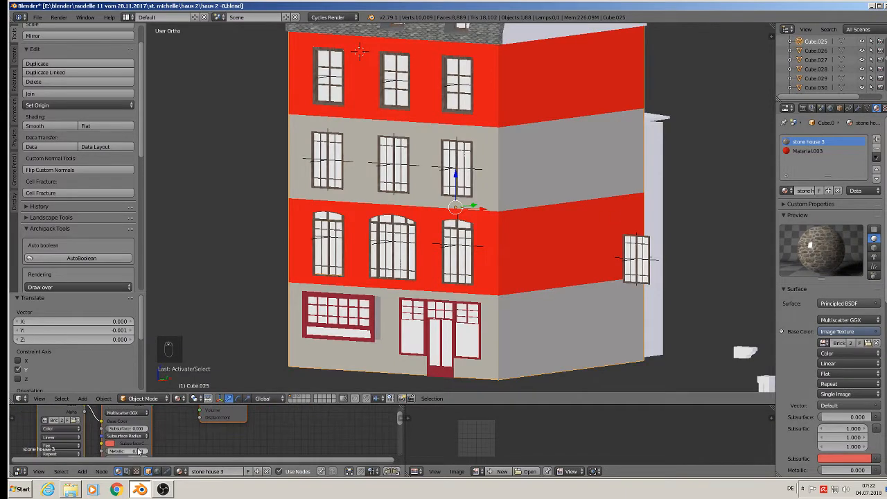
drag(172, 442, 209, 442)
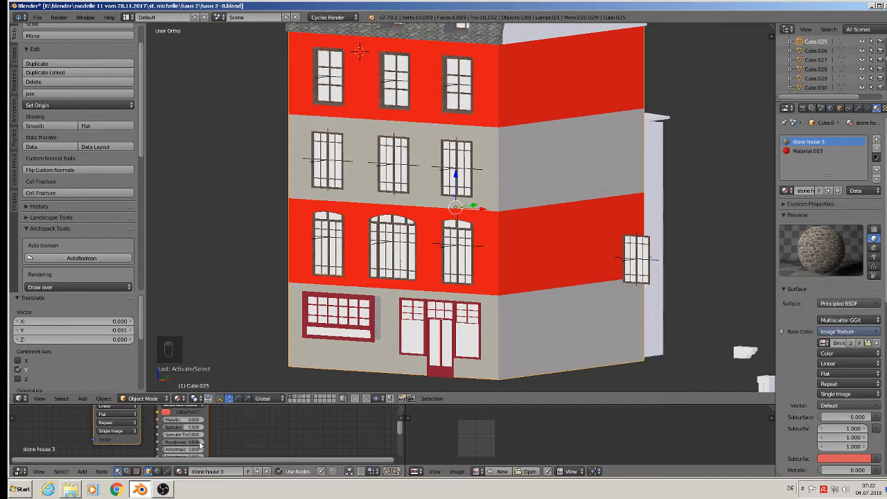
In Edit Mode, select the vertical edge loops running along the corners of the house walls.
key(Tab)
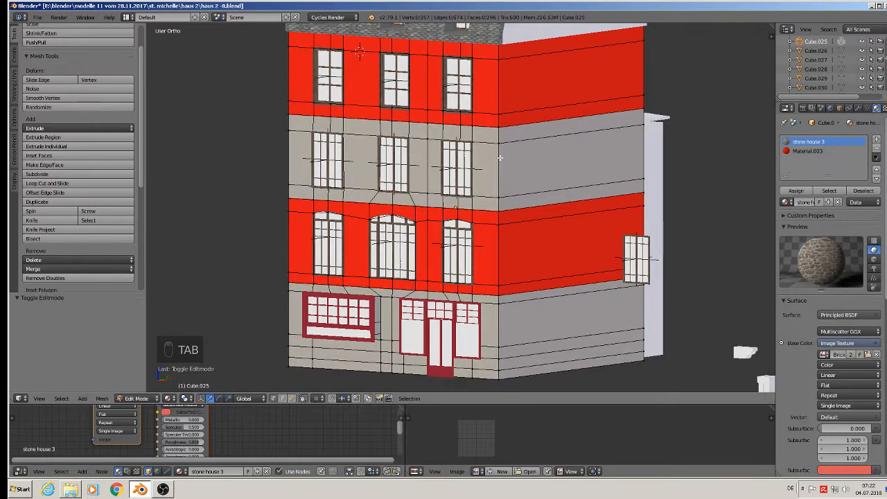
shift+middle_drag(496, 183, 530, 219)
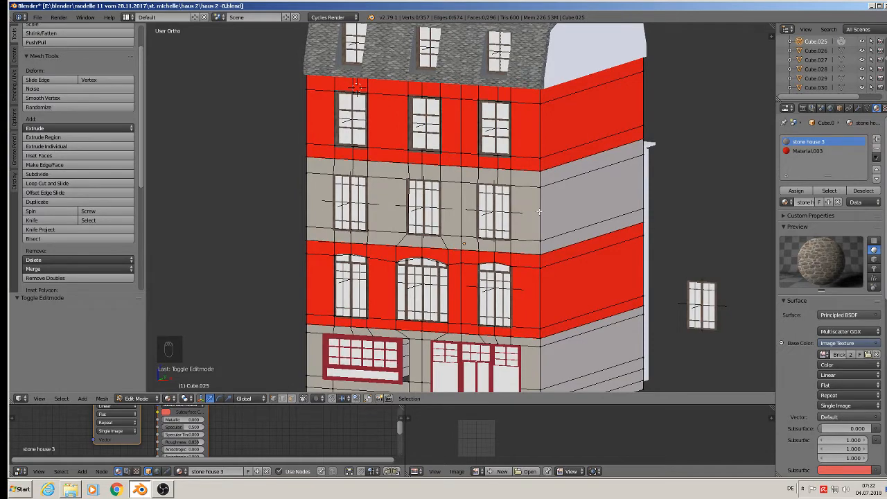
alt+right_click(539, 214)
middle_drag(463, 242, 396, 235)
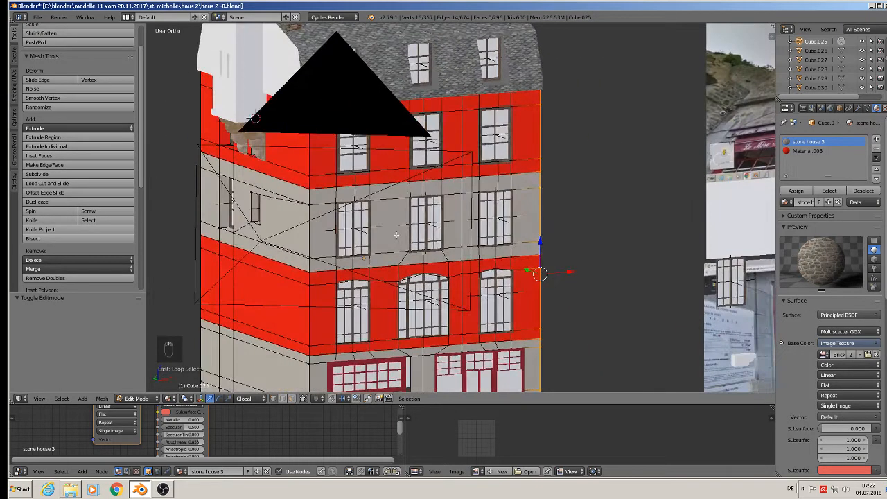
middle_drag(316, 241, 442, 216)
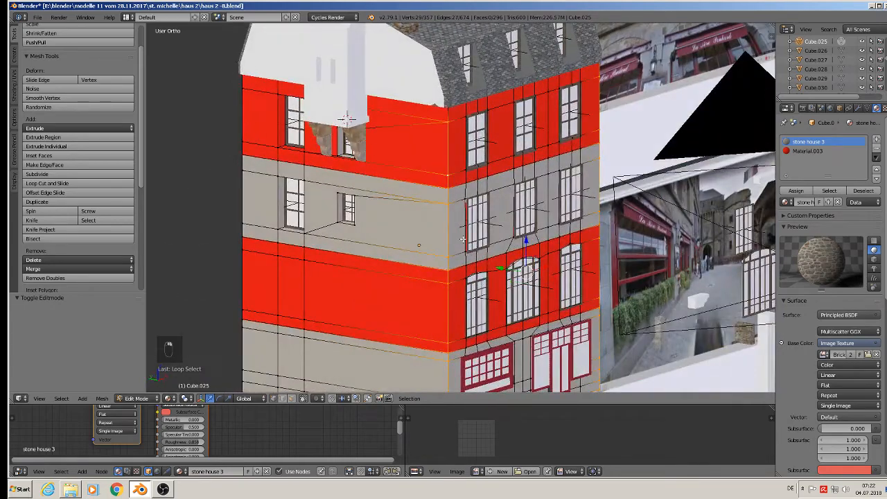
shift+right_click(448, 154)
shift+middle_drag(466, 335, 529, 191)
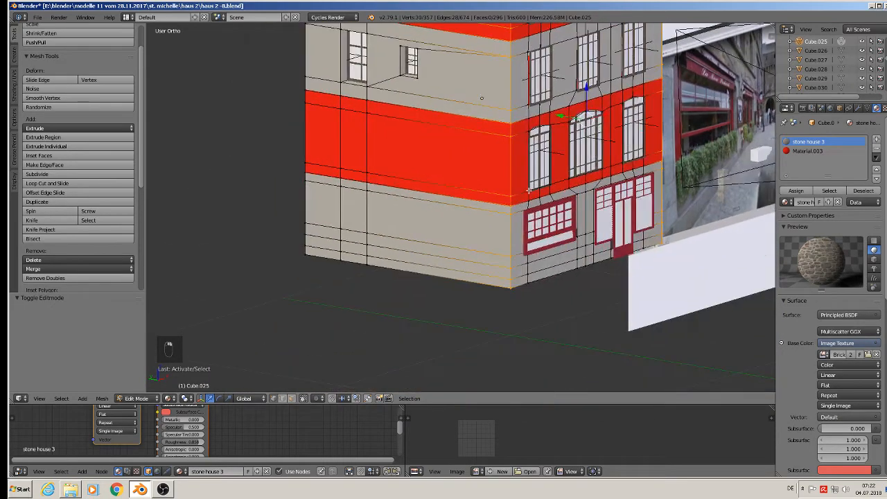
middle_drag(379, 192, 439, 198)
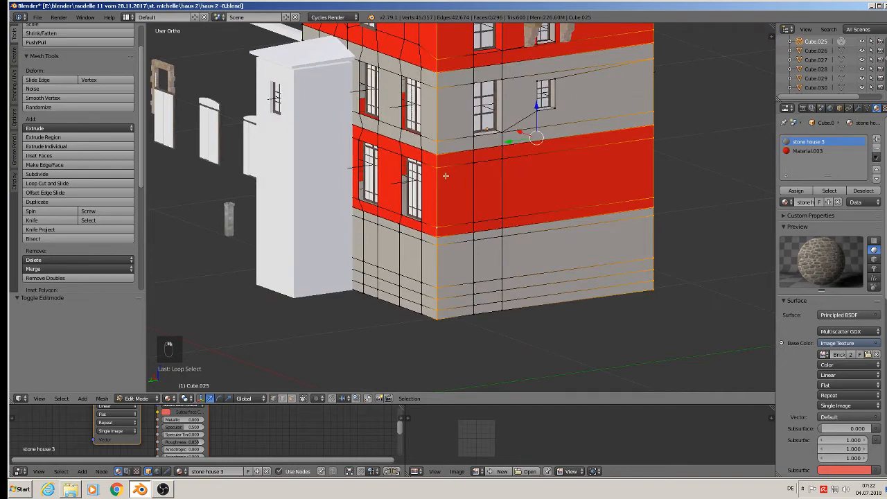
alt+shift+right_click(437, 241)
middle_drag(436, 241, 447, 212)
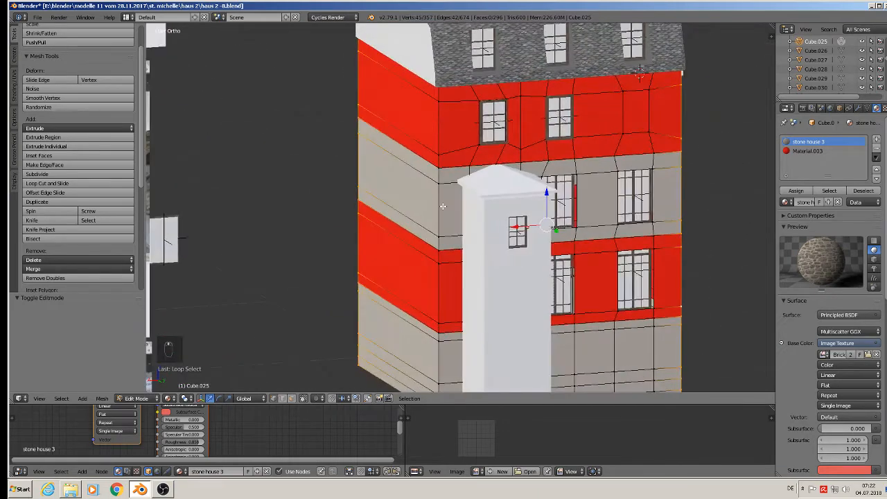
alt+shift+right_click(431, 206)
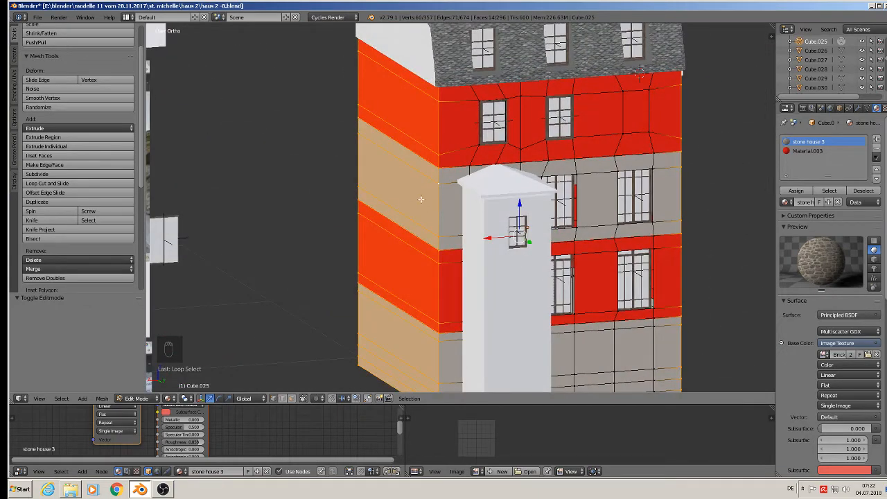
Deselect the extra edges across the windowless side wall and mark the vertical corner edges as UV seams.
middle_drag(421, 200, 430, 73)
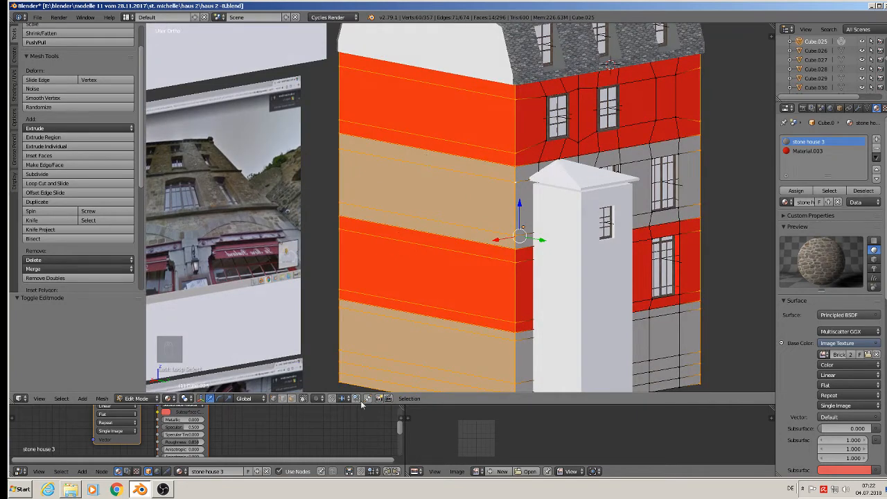
key(c)
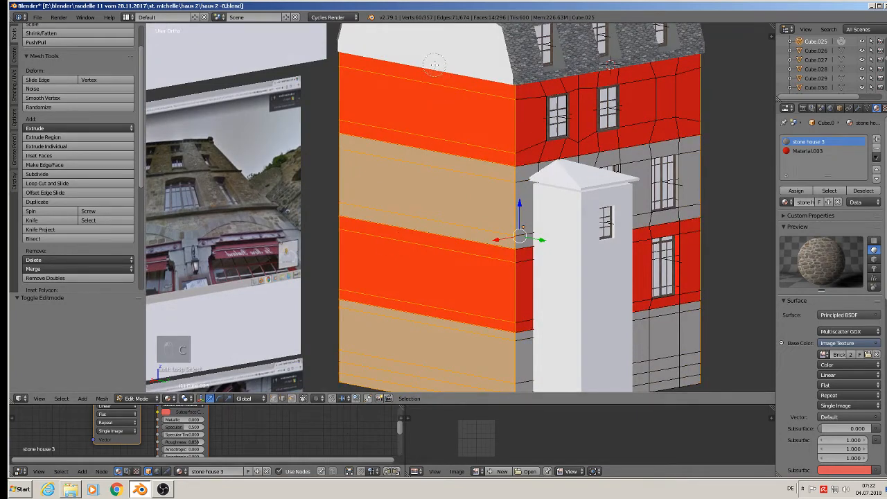
middle_drag(434, 64, 400, 350)
key(Escape)
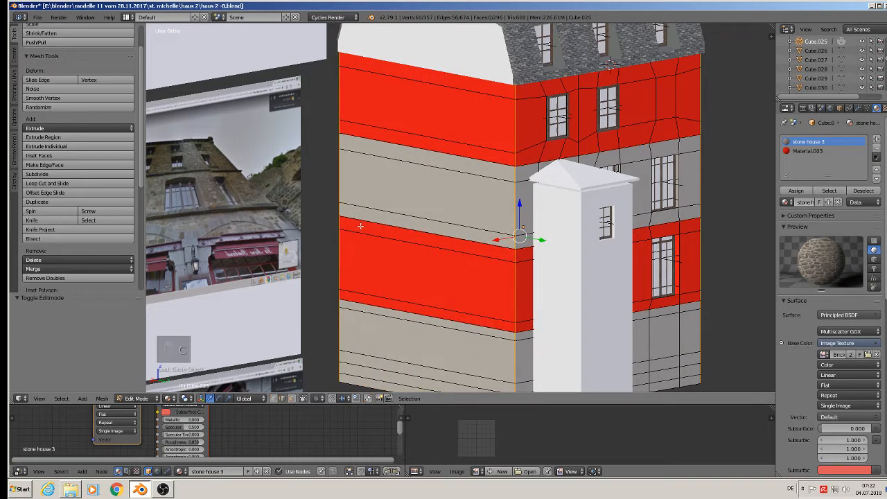
scroll(78, 270, down, 4)
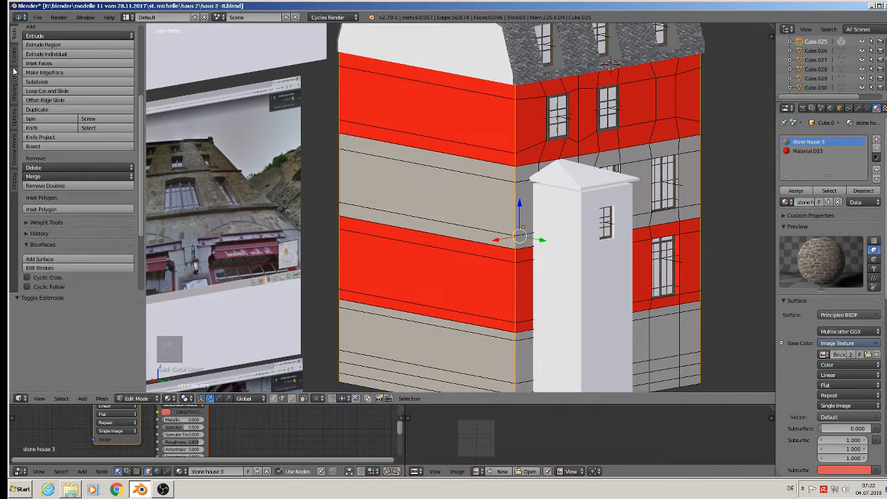
click(12, 95)
click(55, 176)
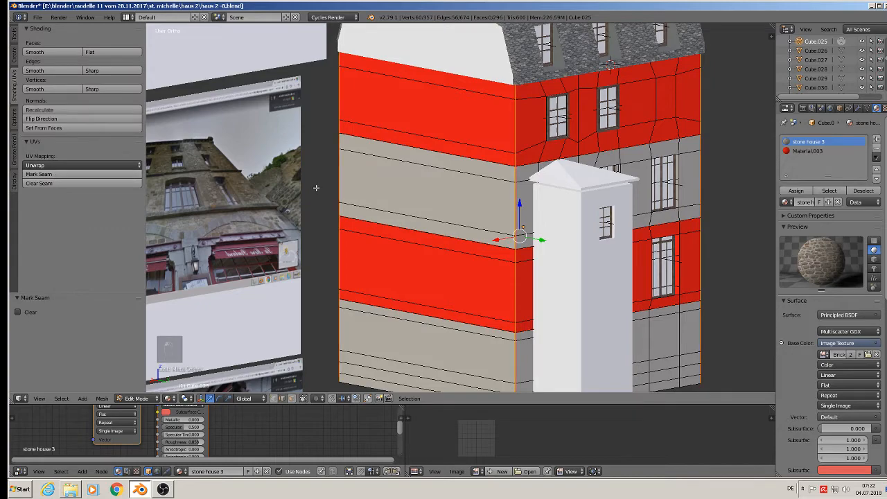
Mark the bottom perimeter edge loop of the house walls as a UV seam.
scroll(448, 192, down, 2)
middle_drag(489, 263, 474, 223)
scroll(480, 336, up, 4)
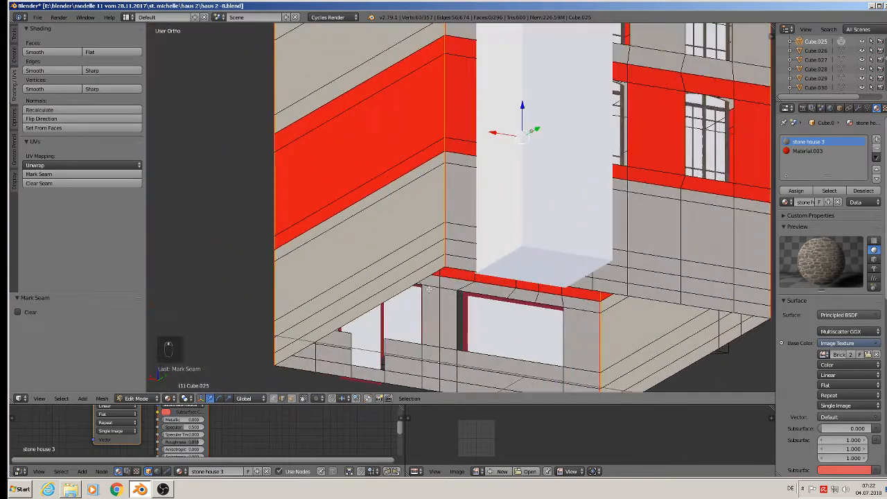
alt+right_click(404, 288)
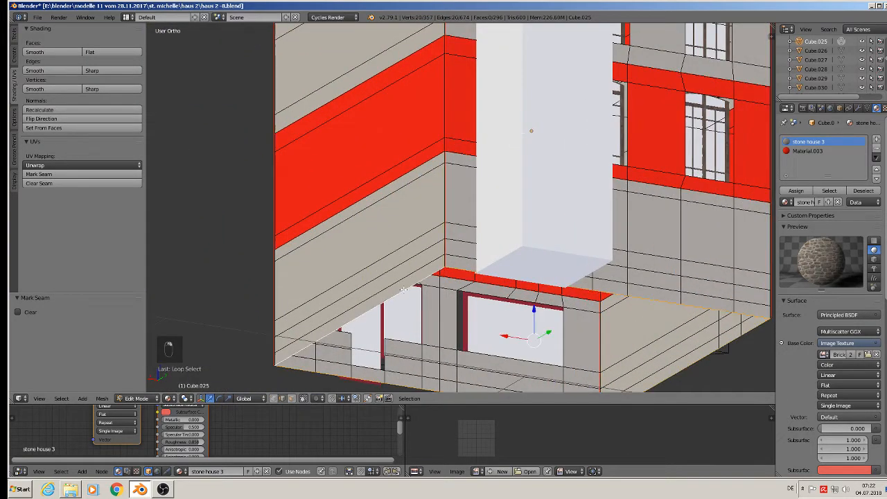
click(52, 175)
Switch the viewport to solid shading to check the marked seams around the upper walls.
scroll(370, 141, down, 3)
middle_drag(464, 96, 394, 232)
scroll(430, 199, up, 3)
middle_drag(430, 186, 428, 160)
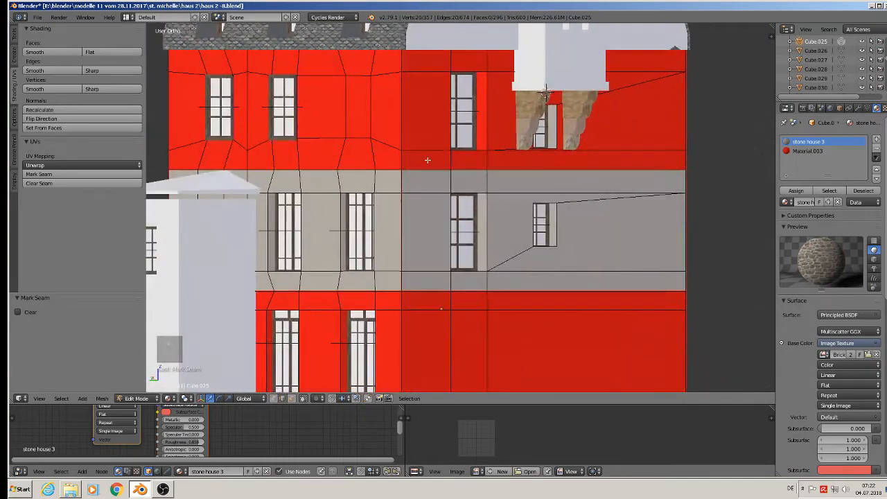
key(z)
mouse_move(440, 79)
middle_down()
mouse_move(437, 99)
mouse_move(459, 105)
middle_up()
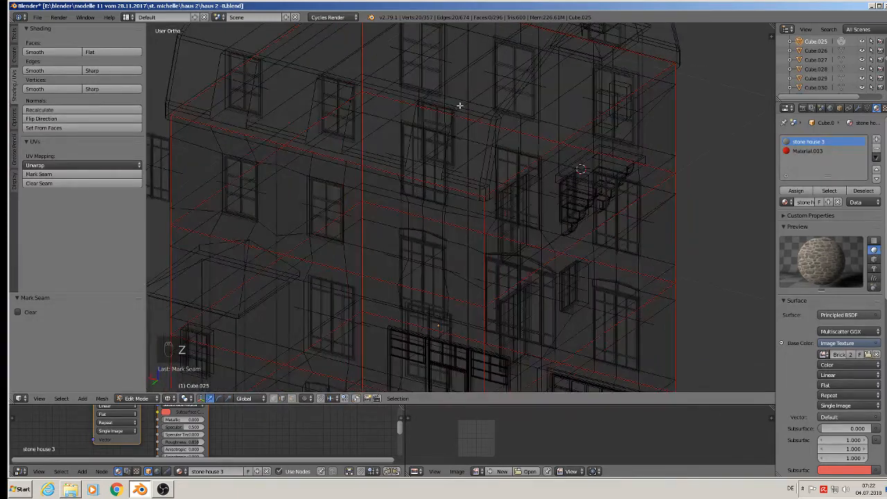
key(z)
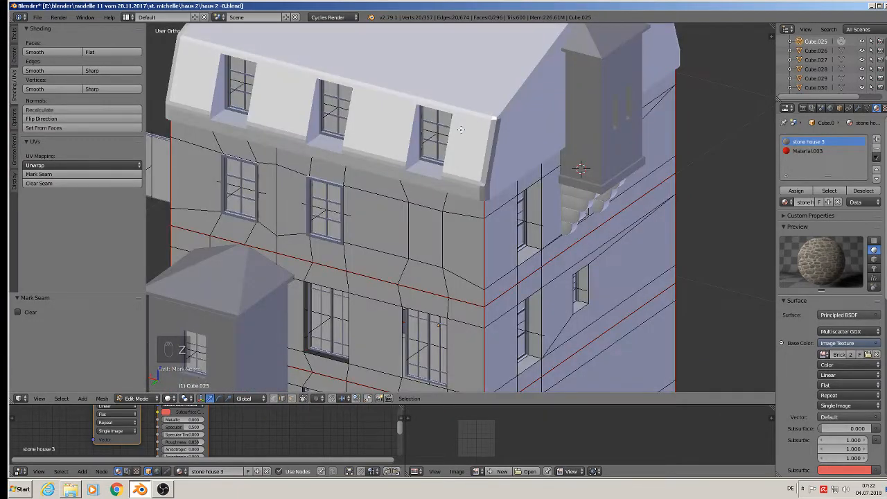
middle_drag(395, 183, 393, 165)
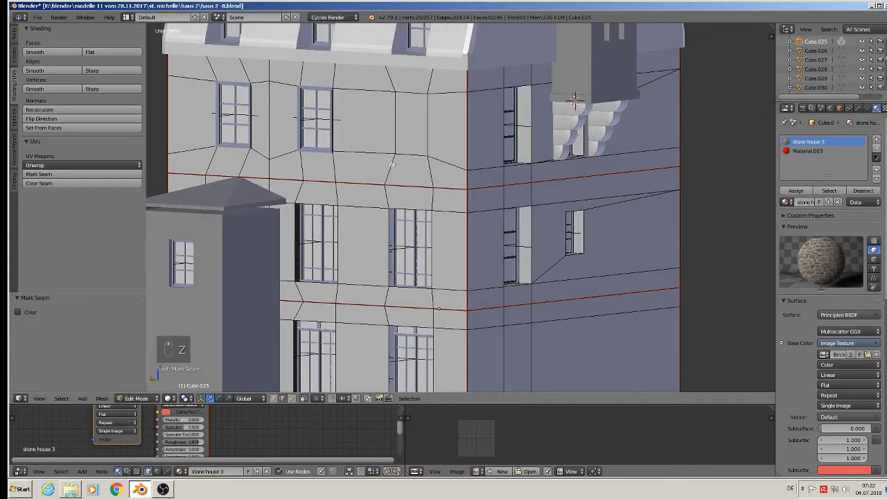
Mark UV seams around the two window openings beside the turret, on the floor below the top red band.
scroll(401, 215, up, 2)
middle_drag(400, 215, 410, 219)
alt+right_click(426, 219)
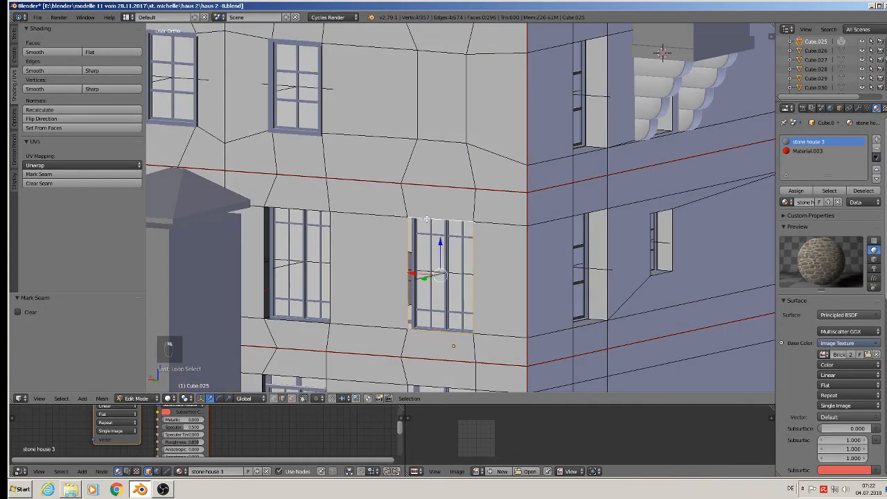
click(44, 176)
shift+middle_drag(308, 211, 424, 172)
alt+right_click(424, 171)
click(85, 174)
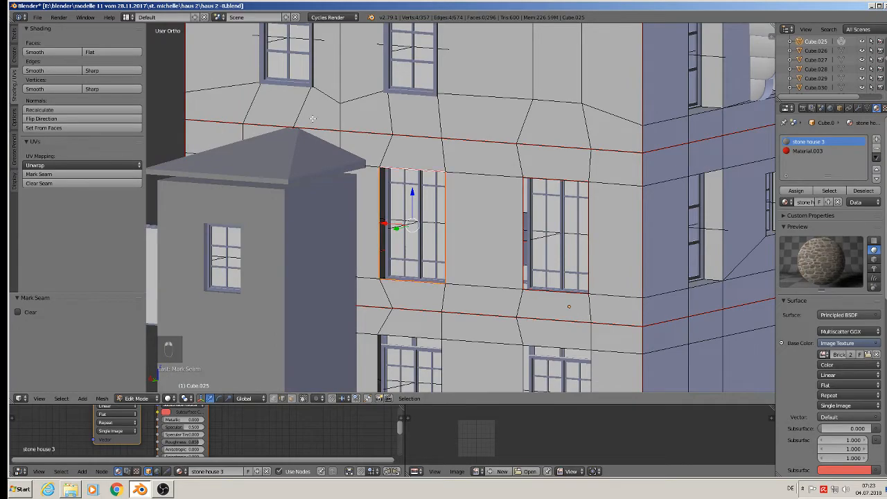
In Object Mode, move the wall object along the X axis until it is clear of the roof, turret and windows.
shift+middle_drag(371, 114, 415, 198)
scroll(392, 182, down, 3)
scroll(392, 182, down, 3)
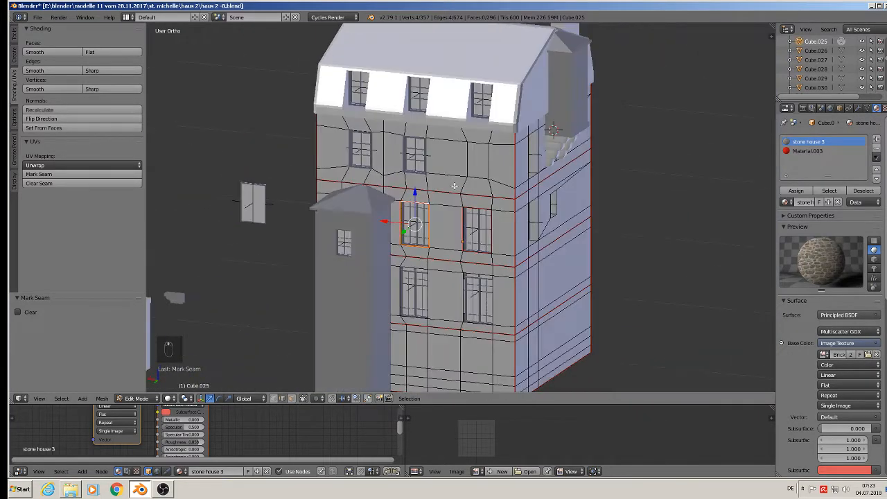
key(Tab)
drag(441, 239, 757, 280)
shift+middle_drag(713, 259, 380, 158)
scroll(379, 155, up, 3)
key(Tab)
key(Tab)
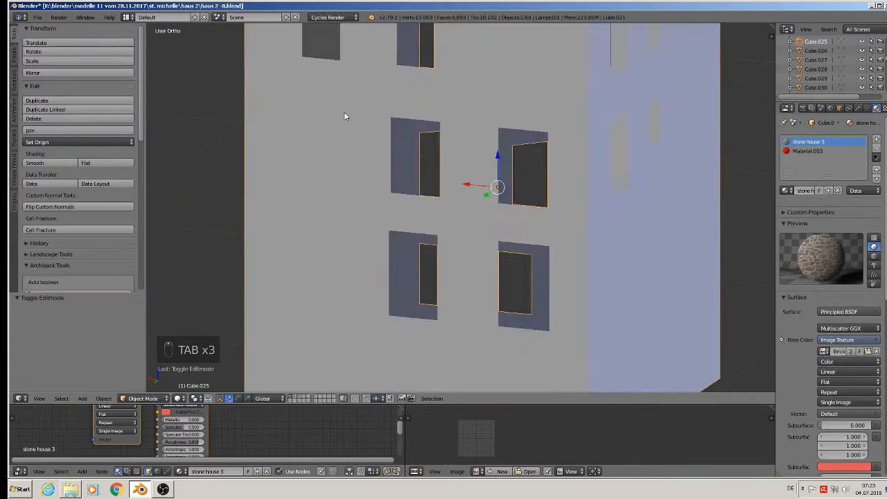
In Edit Mode, mark a UV seam around the square top-floor opening nearest the outer corner of the front wall.
middle_drag(345, 115, 358, 134)
key(Tab)
alt+right_click(300, 129)
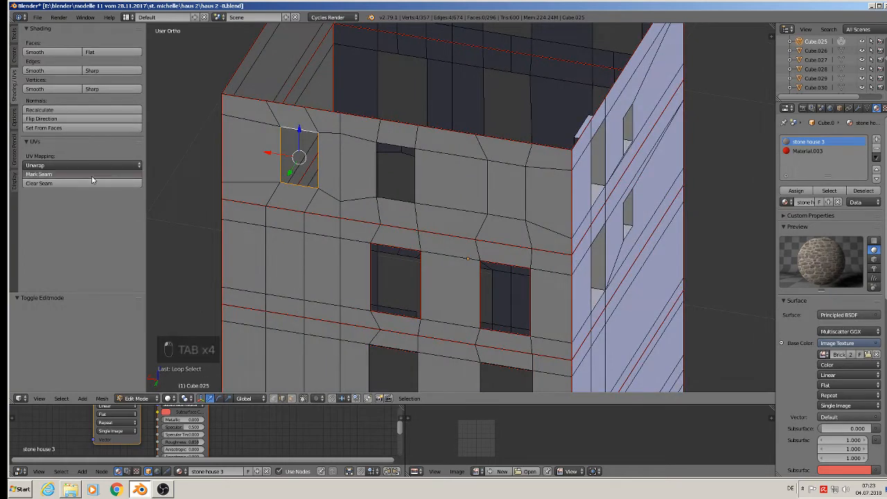
click(39, 174)
Mark UV seams around the other top-floor opening and the two window openings on the lower floor of the same wall.
alt+right_click(392, 147)
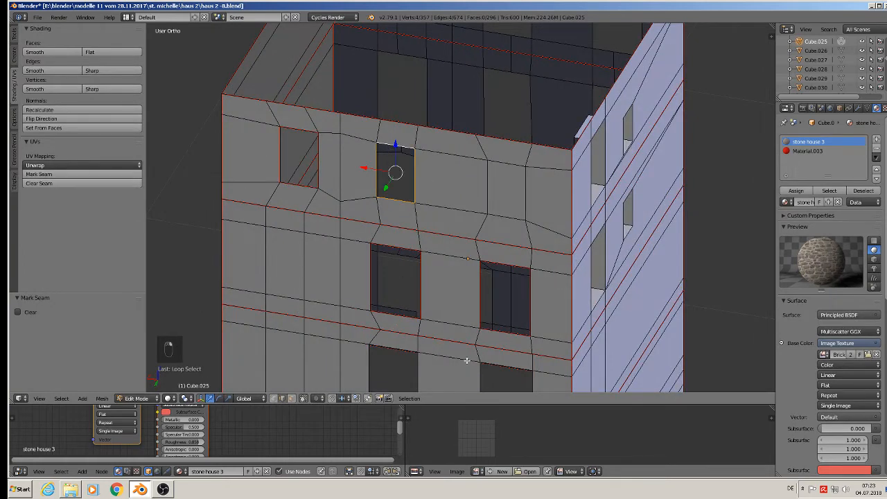
shift+middle_drag(467, 360, 426, 205)
alt+shift+right_click(364, 277)
alt+shift+right_click(477, 289)
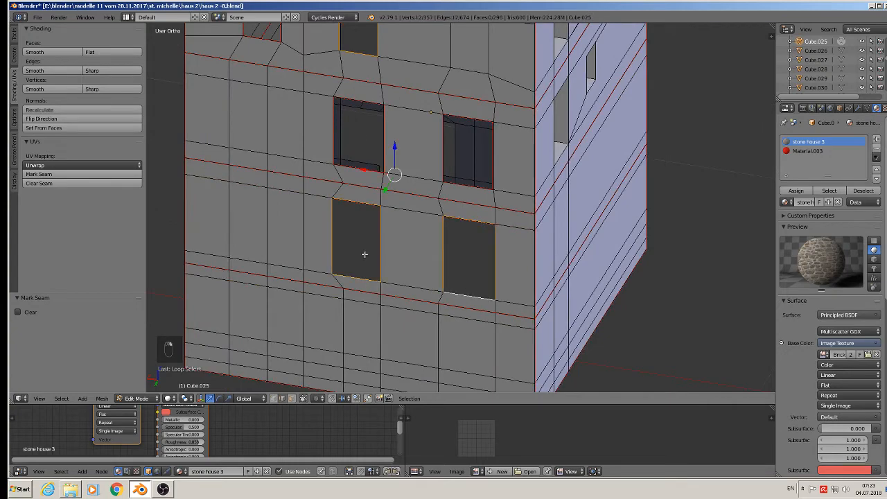
click(62, 175)
Mark the four outer edges of the lower tall window opening on the adjacent side wall as UV seams.
middle_drag(548, 142, 404, 106)
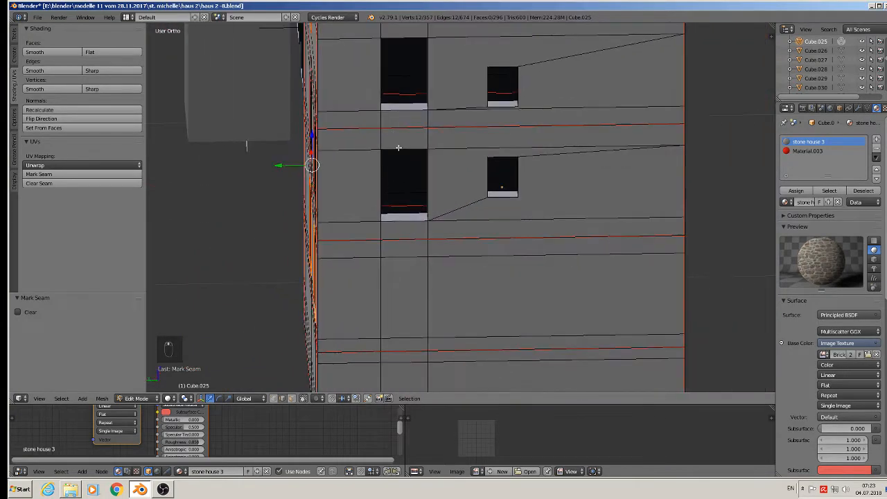
alt+right_click(404, 106)
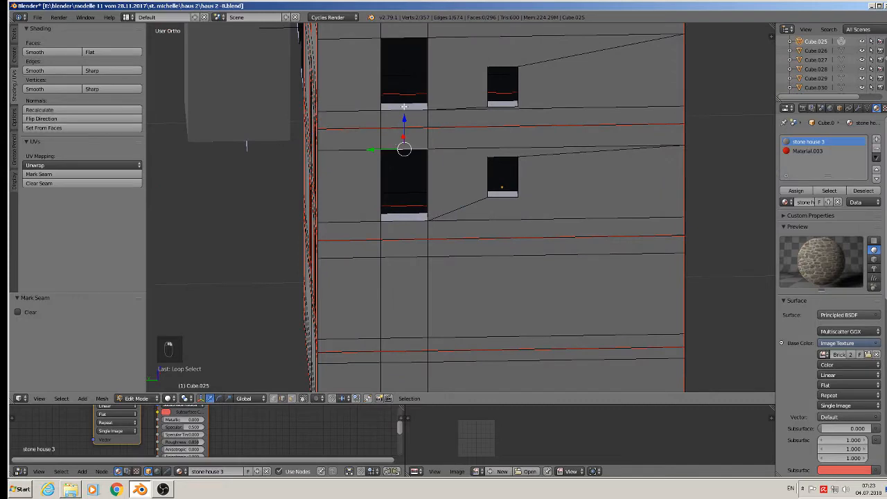
shift+right_click(428, 182)
shift+right_click(394, 214)
right_drag(432, 193, 417, 188)
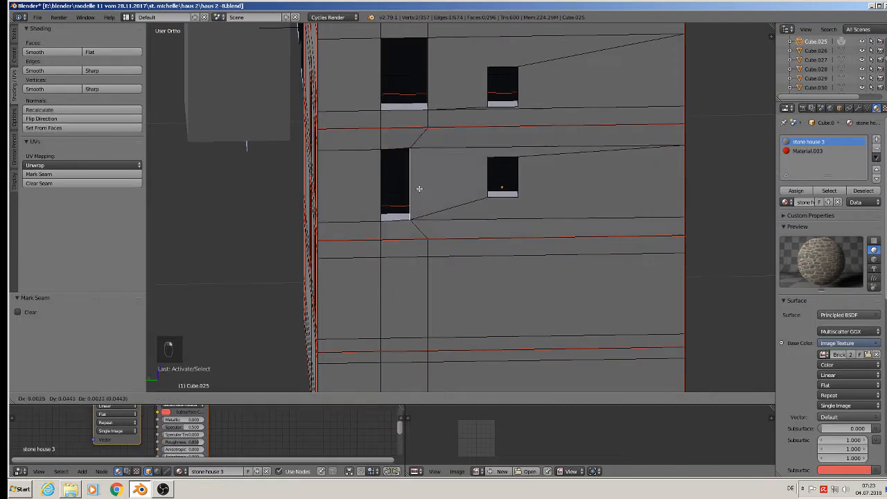
right_click(419, 189)
middle_drag(439, 196, 420, 197)
shift+right_click(415, 152)
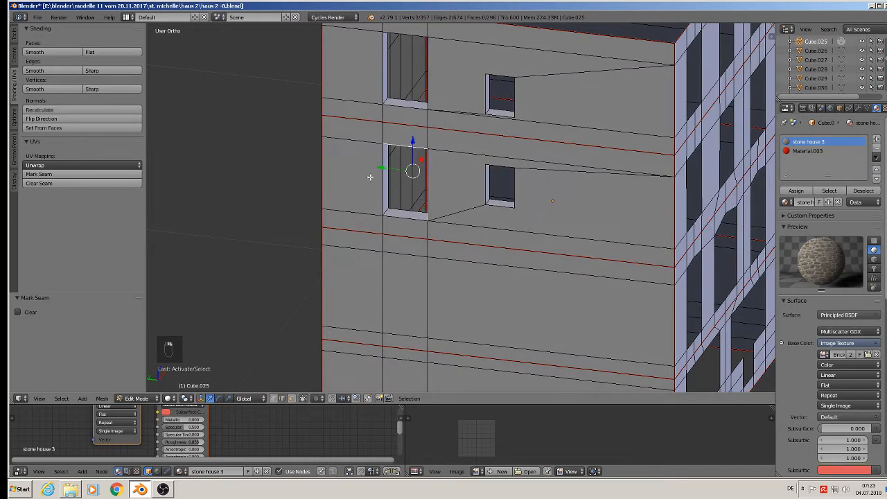
shift+right_click(372, 179)
shift+right_click(404, 218)
click(123, 167)
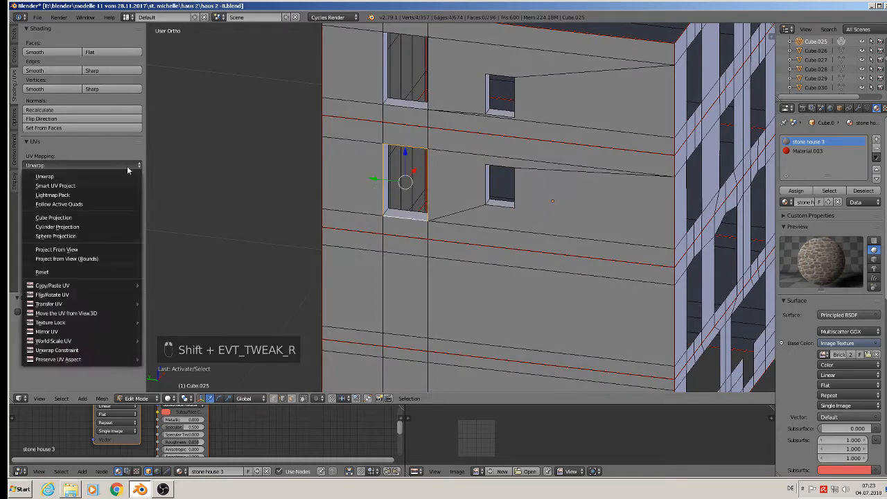
click(111, 174)
Mark the four outer edges of the upper tall window opening on the side wall as UV seams.
middle_drag(429, 132, 392, 99)
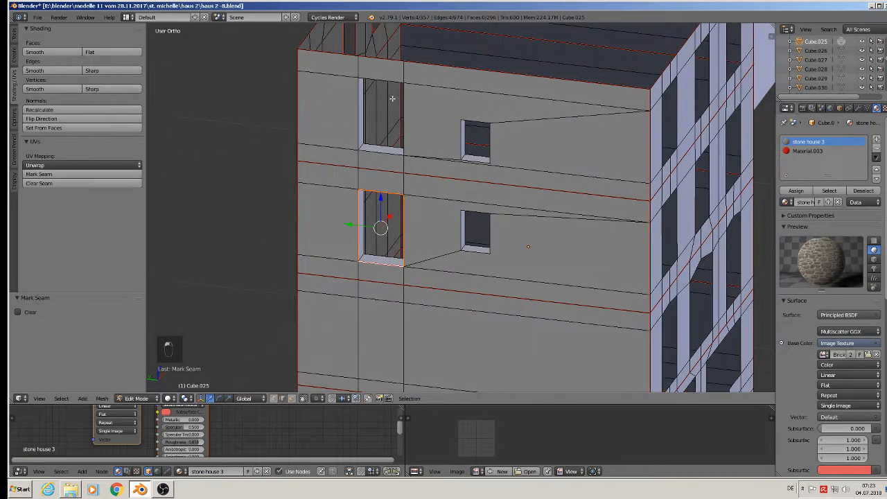
alt+right_click(380, 77)
shift+right_click(350, 119)
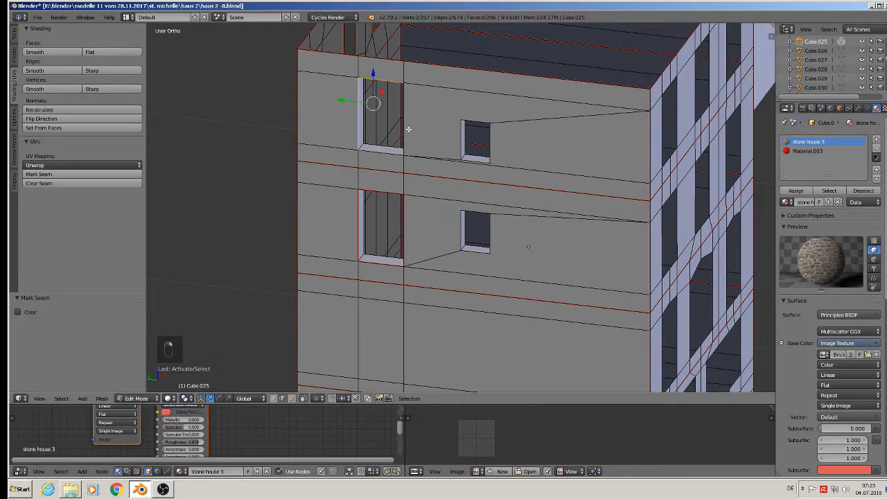
shift+right_click(409, 129)
shift+right_click(386, 151)
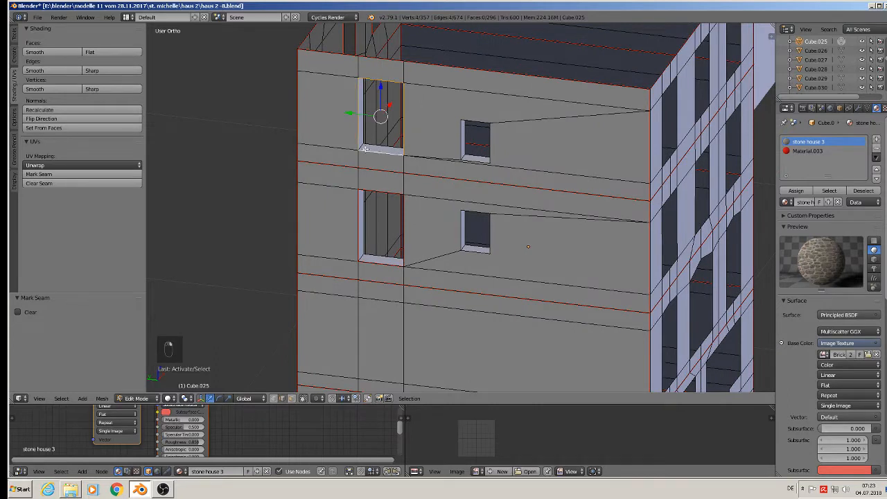
click(68, 175)
Mark the four outer edges of the lower small window opening on the side wall as UV seams.
scroll(462, 263, up, 2)
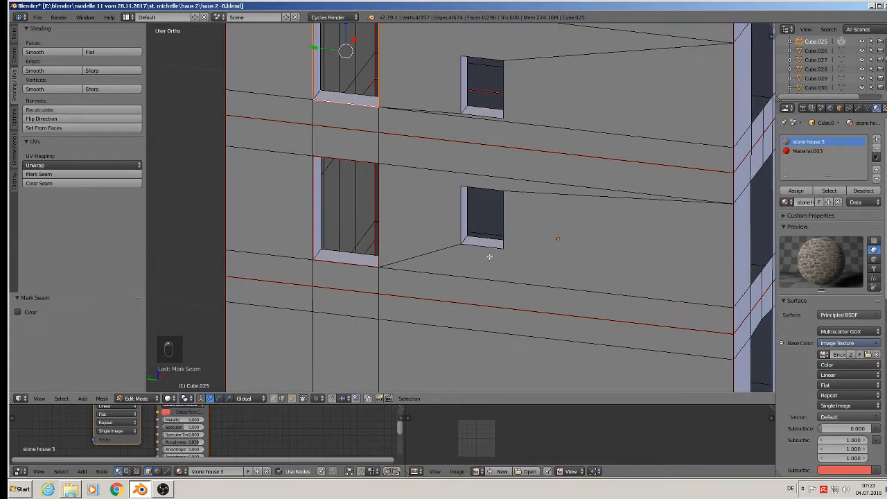
right_click(482, 246)
shift+right_click(460, 217)
shift+right_click(481, 187)
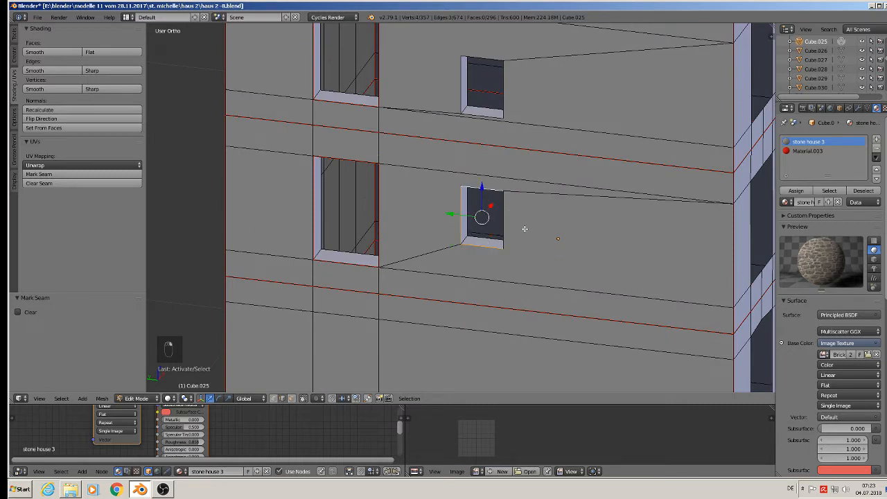
shift+right_click(504, 218)
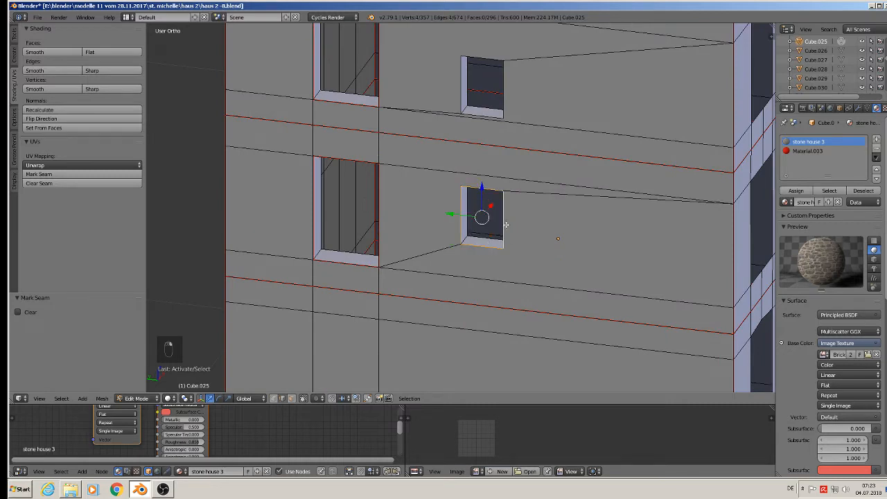
click(85, 175)
Mark the four outer edges of the upper small window opening on the side wall as UV seams.
right_click(453, 85)
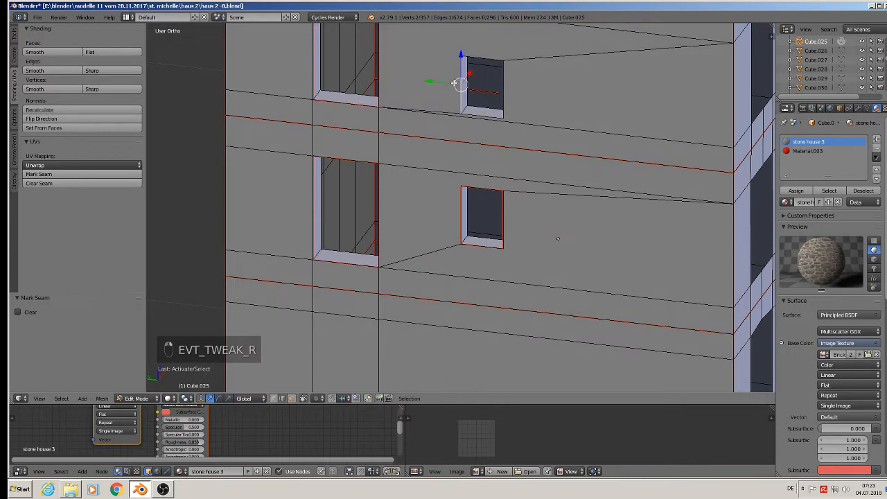
shift+right_click(488, 60)
shift+right_click(511, 97)
shift+right_click(488, 111)
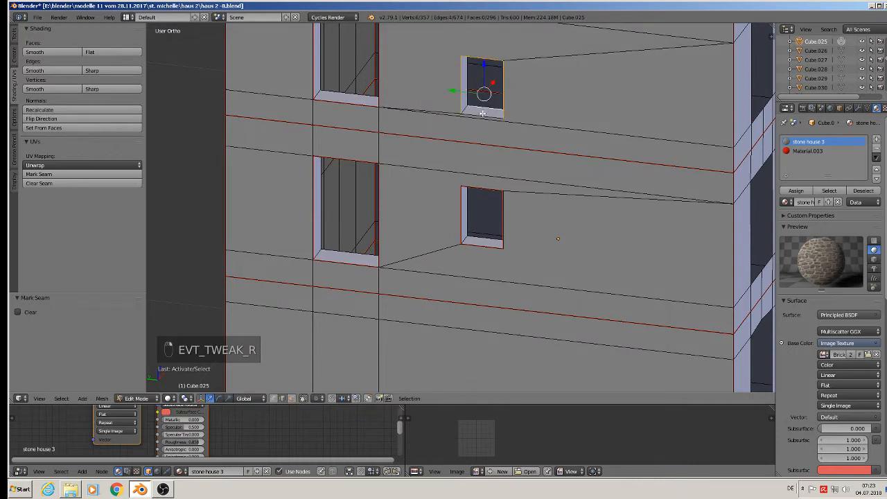
shift+right_click(484, 116)
shift+right_click(487, 106)
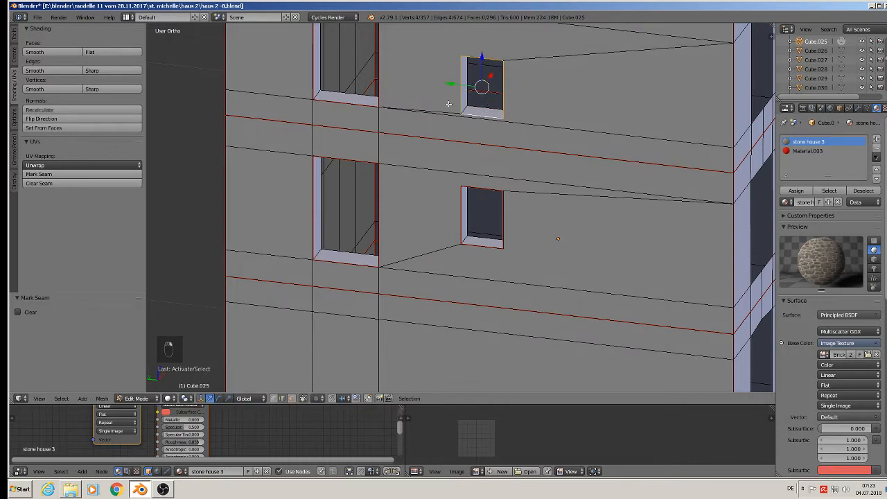
click(67, 174)
Mark the inner edge loops of the two tall window openings on the side wall as UV seams.
scroll(453, 237, up, 2)
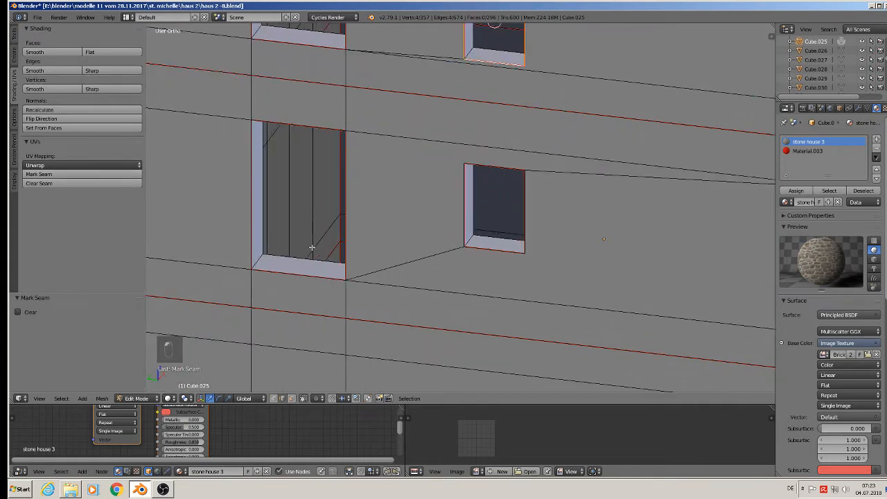
scroll(278, 255, down, 2)
alt+right_click(285, 252)
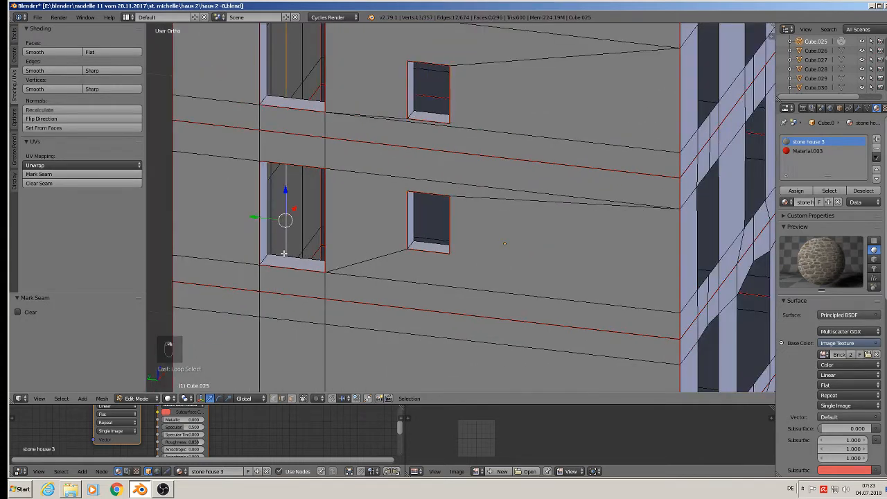
alt+right_click(284, 254)
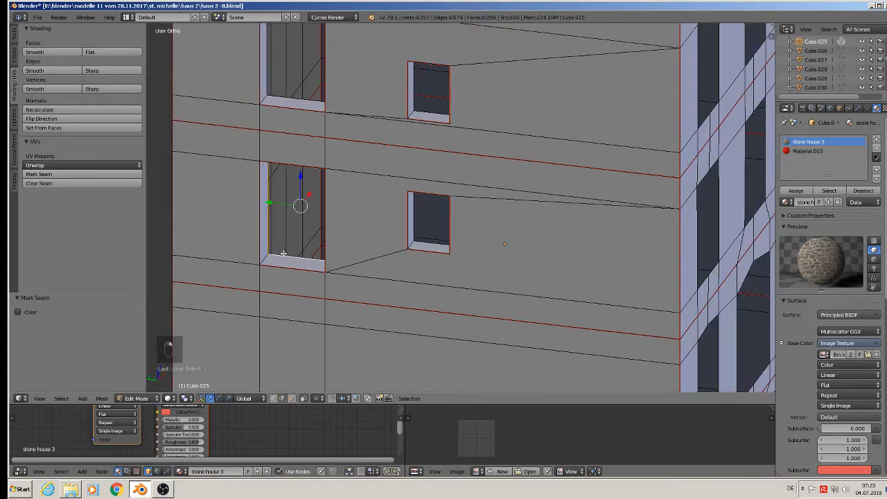
alt+right_click(275, 96)
click(109, 174)
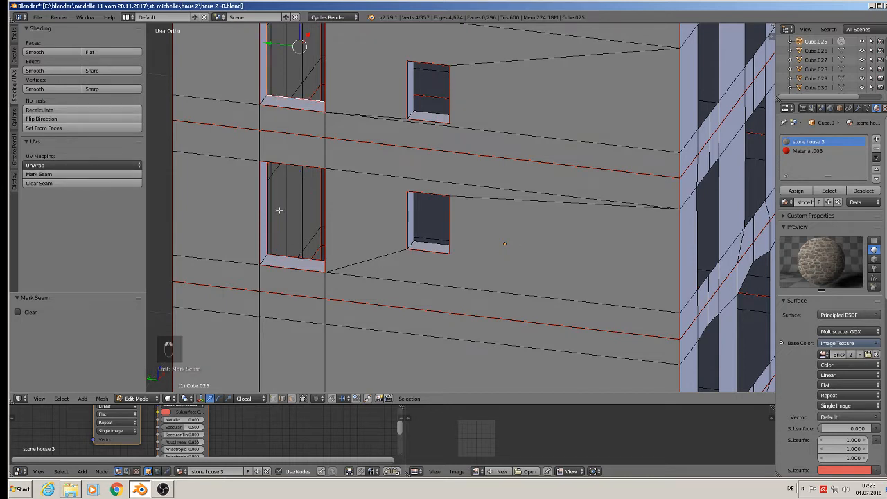
Mark the short diagonal corner edge at the sill of each tall side-wall window as a UV seam.
right_click(259, 96)
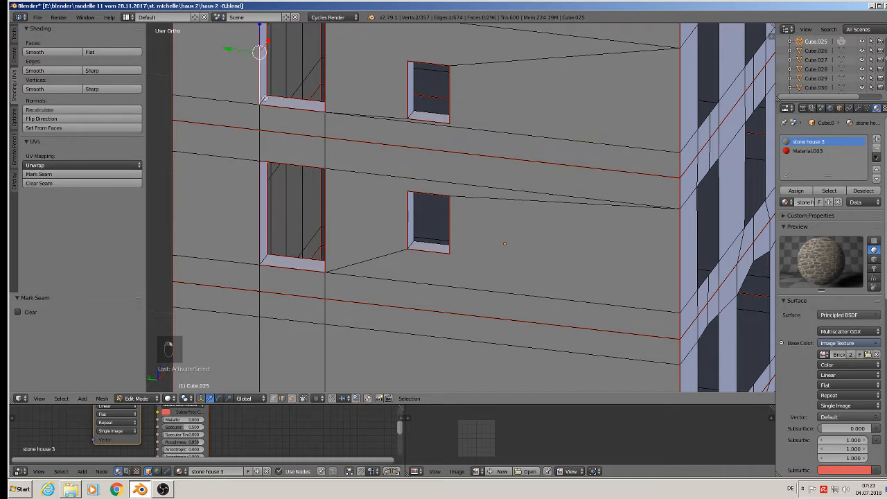
right_click(263, 98)
click(84, 173)
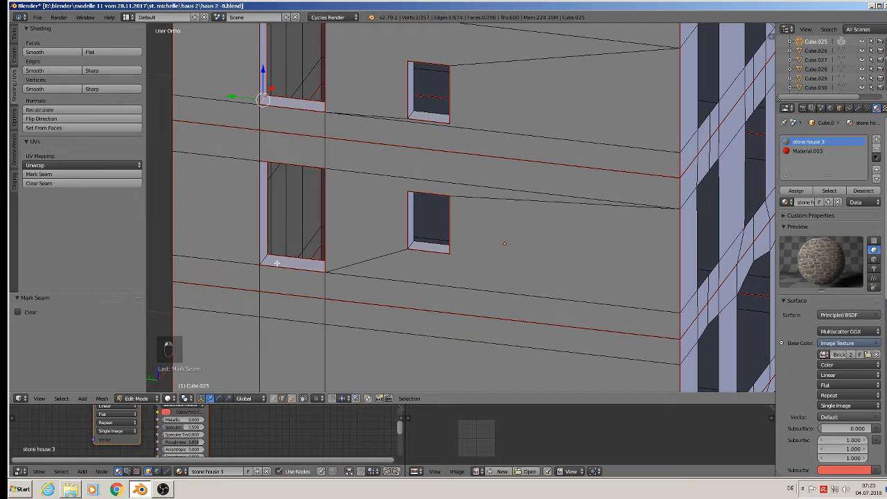
right_click(260, 228)
right_click(264, 260)
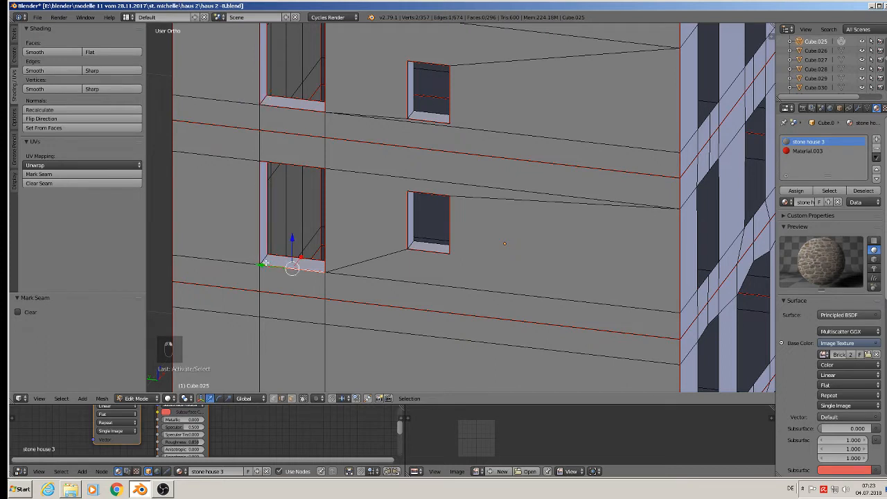
click(93, 173)
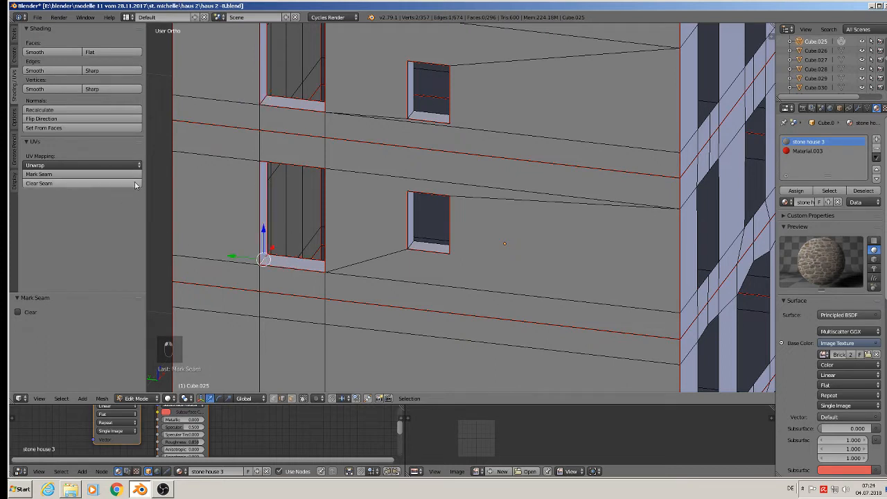
Mark the short sill corner edges of both small side-wall windows as UV seams.
right_click(412, 244)
shift+right_click(411, 116)
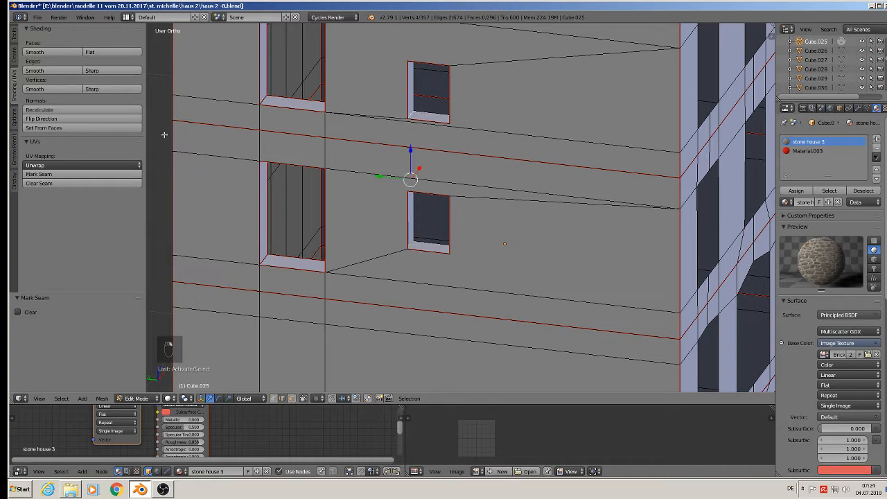
click(123, 178)
On the facade with the row of large openings, extrude the top-floor corner opening's edge loop inward 0.036 along Y.
scroll(560, 251, down, 3)
shift+middle_drag(609, 167, 746, 264)
scroll(422, 178, up, 4)
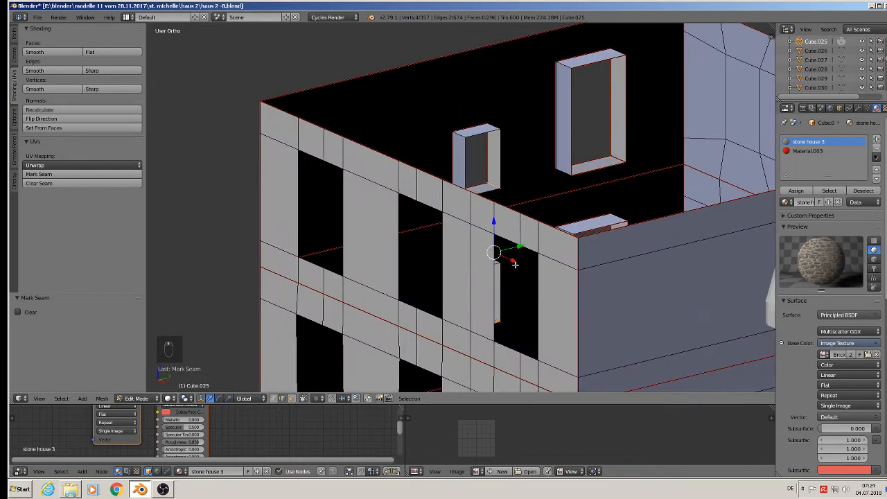
scroll(283, 104, up, 1)
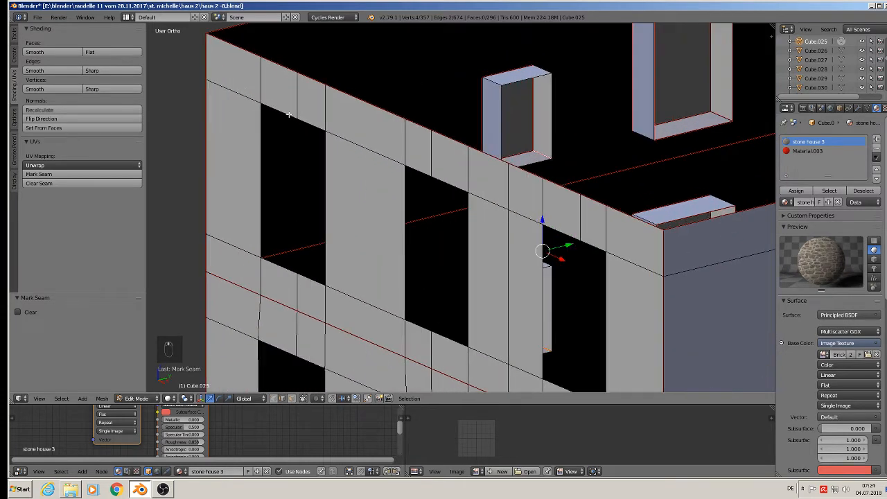
alt+right_click(303, 119)
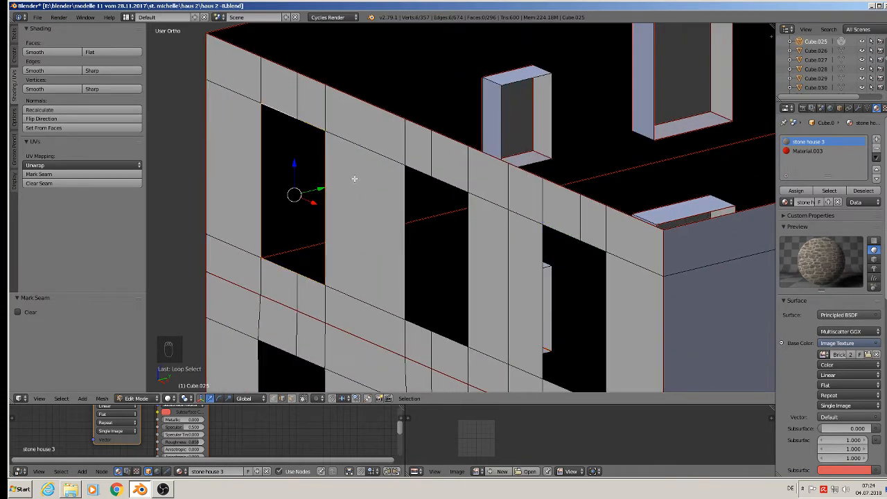
key(e)
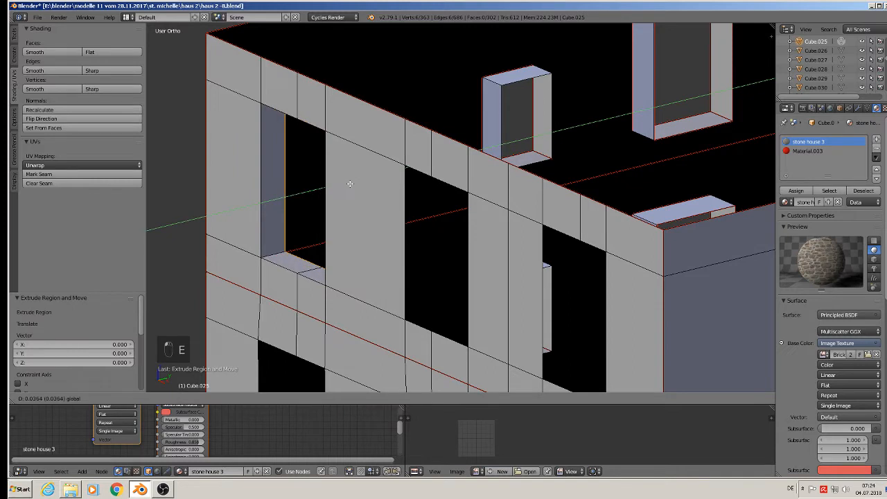
click(349, 183)
Mark UV seams along the outer outline and the inner edge loop of the extruded window reveal.
alt+right_click(262, 203)
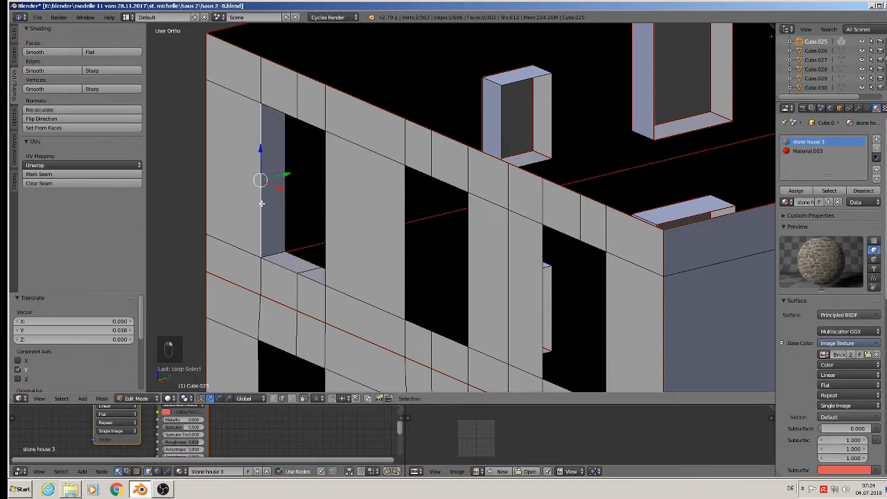
shift+right_click(277, 109)
shift+right_click(316, 122)
shift+right_click(326, 151)
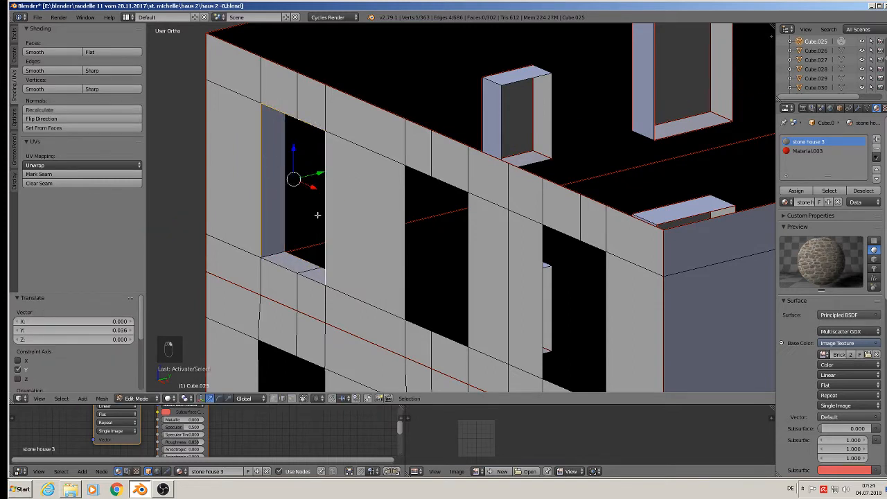
shift+right_click(304, 274)
shift+right_click(284, 266)
click(72, 165)
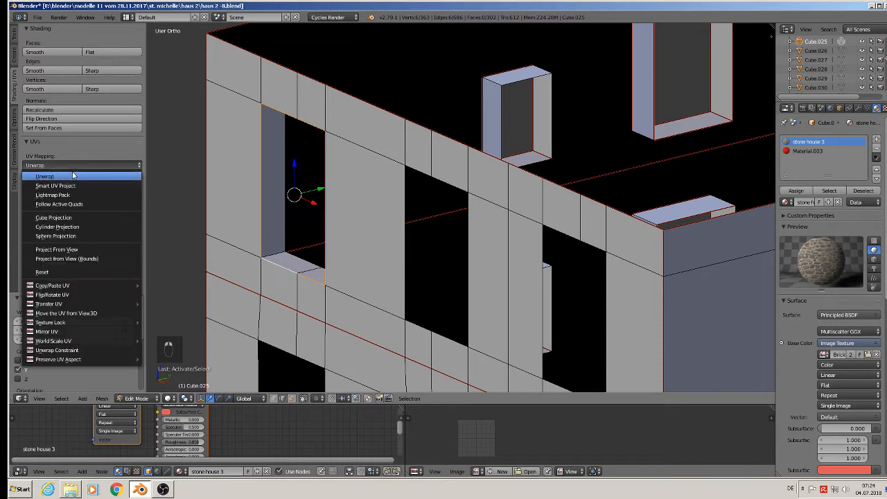
click(38, 174)
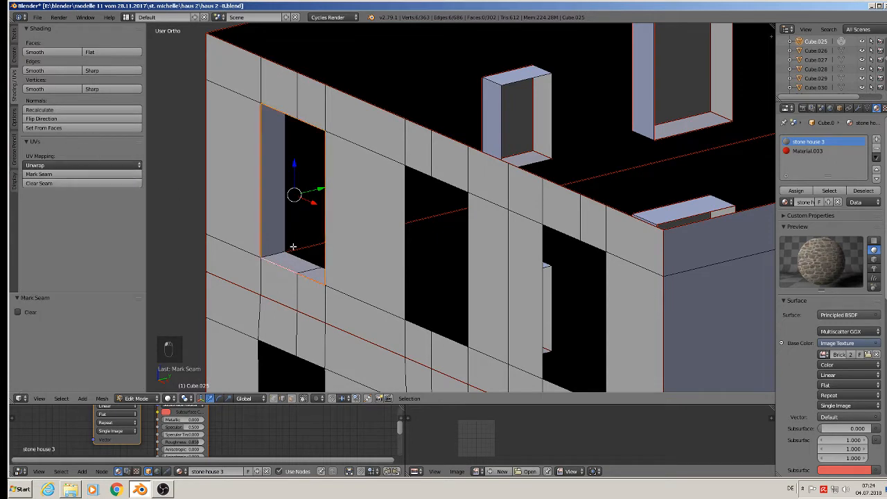
alt+right_click(283, 233)
click(60, 174)
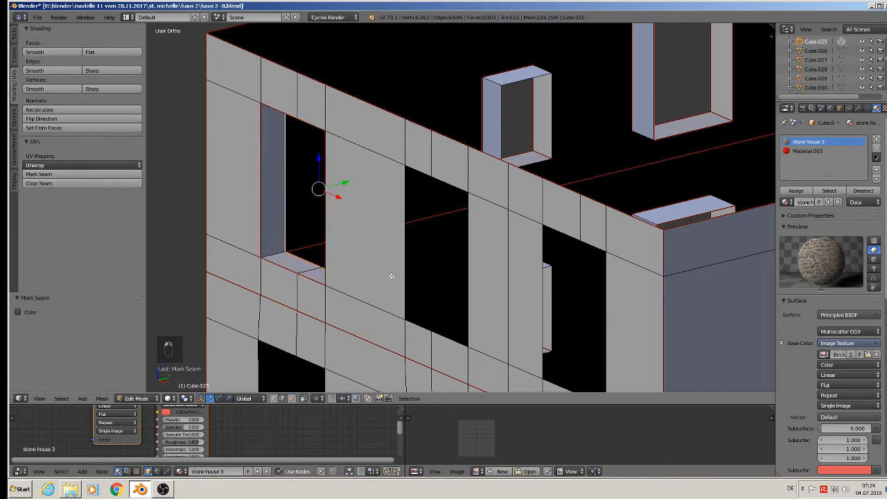
Extrude the edge loop of the middle top-floor opening inward 0.042 along Y.
shift+middle_drag(395, 273, 319, 200)
alt+right_click(371, 107)
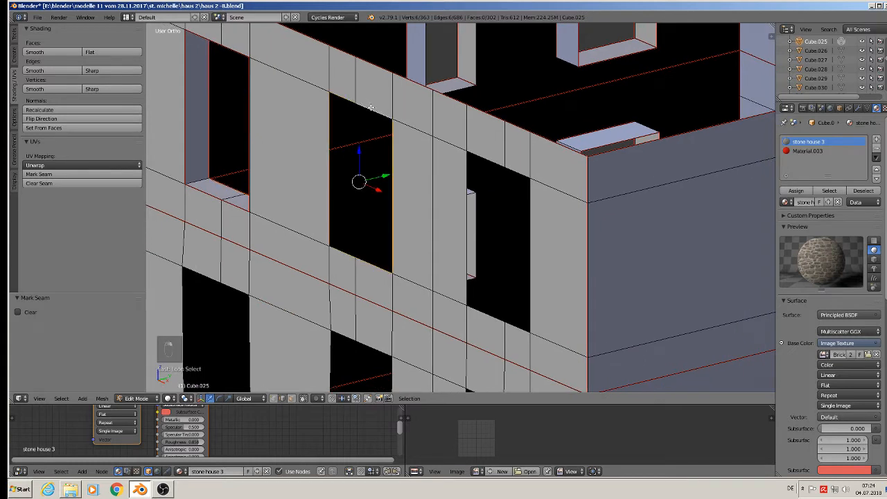
key(e)
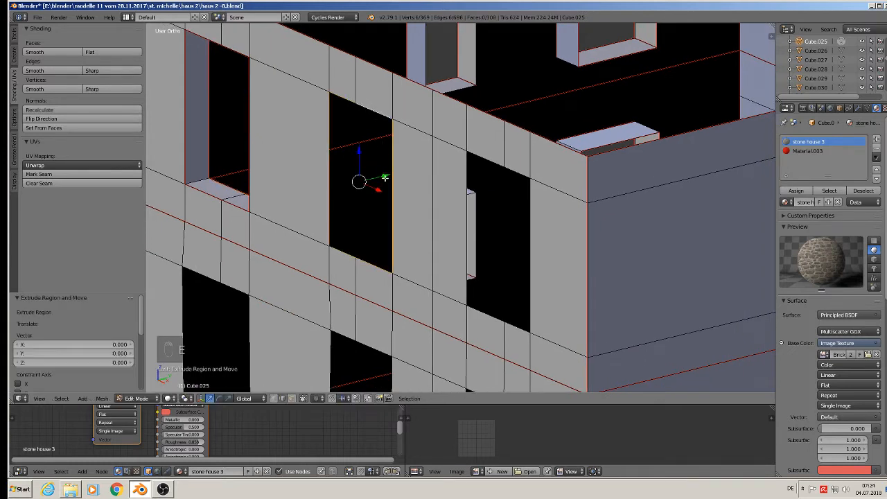
key(g)
key(y)
click(354, 216)
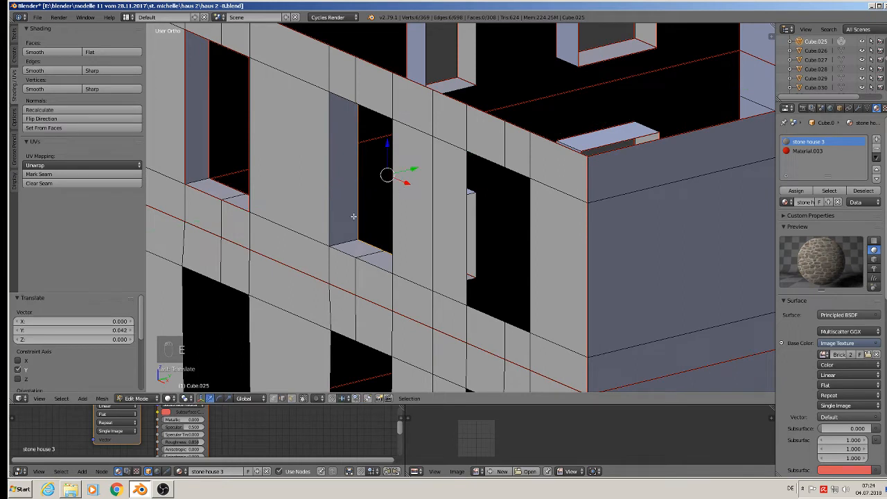
Mark UV seams along the inner edge loop and the outer outline of the middle top-floor window reveal.
click(78, 174)
right_click(335, 186)
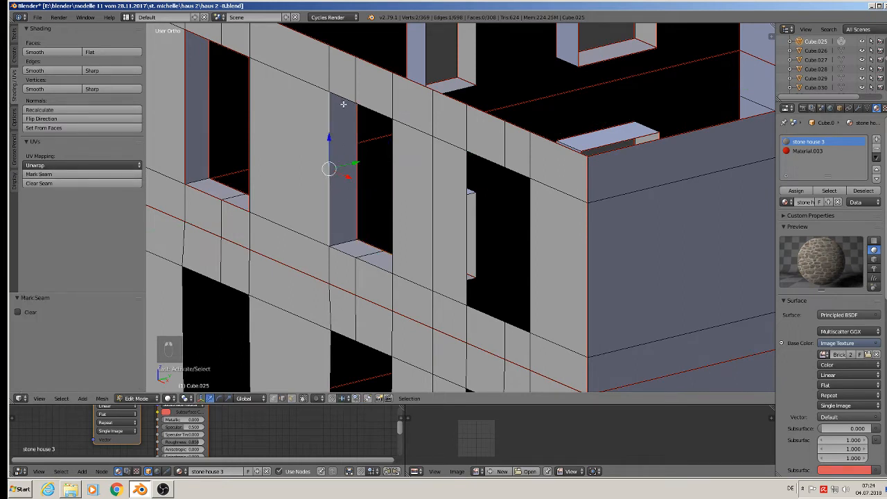
shift+right_click(343, 98)
shift+right_click(375, 112)
shift+right_click(395, 168)
shift+right_click(377, 266)
shift+right_click(328, 247)
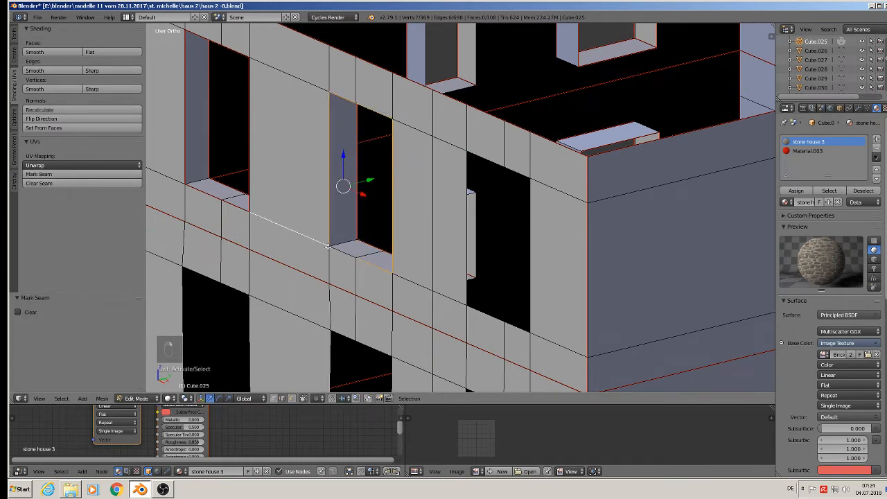
shift+right_click(305, 236)
click(54, 175)
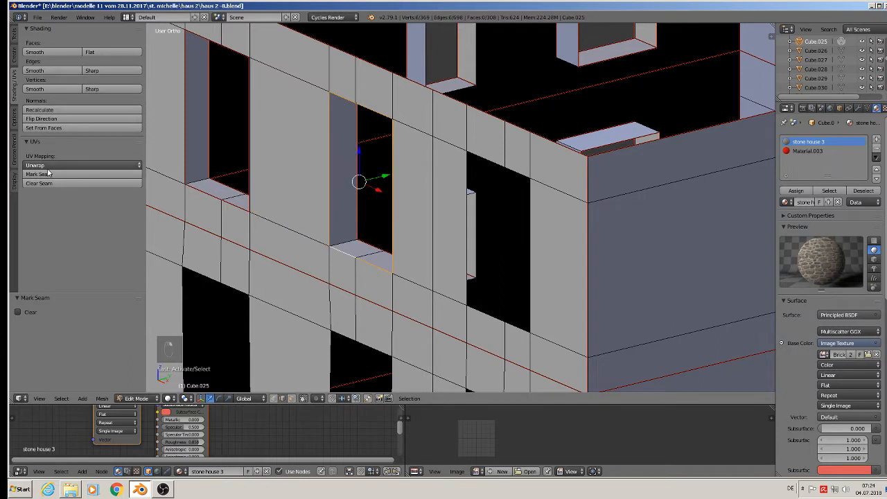
Extrude the edge loop of the remaining top-floor opening near the other corner inward 0.038 along Y.
shift+middle_drag(501, 223, 378, 166)
alt+right_click(355, 104)
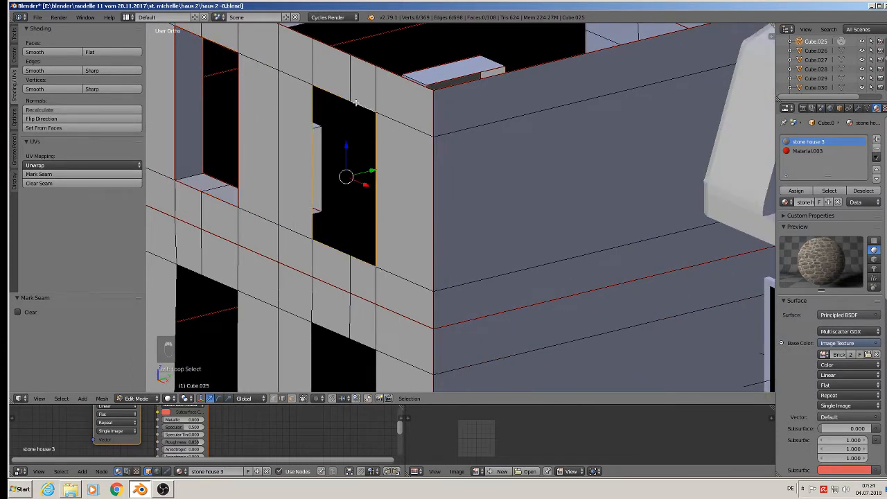
key(e)
drag(372, 170, 399, 165)
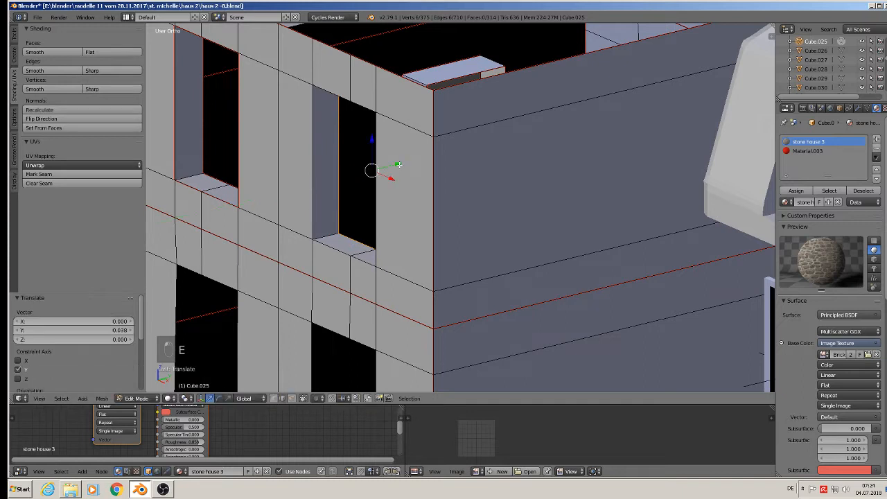
Mark the inner edge loop of this newest top-floor reveal as a UV seam and select the six edges of its outer outline.
click(63, 173)
right_click(330, 111)
shift+right_click(327, 93)
shift+right_click(376, 89)
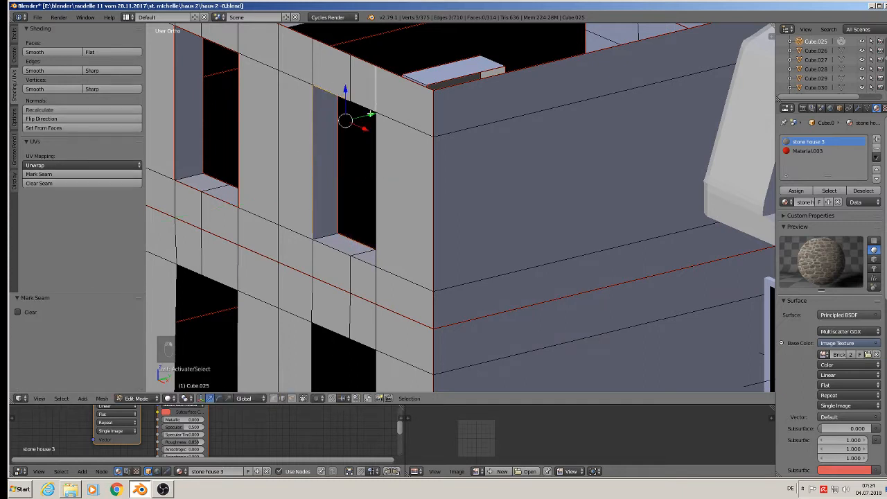
right_click(384, 94)
right_click(362, 104)
shift+right_click(348, 100)
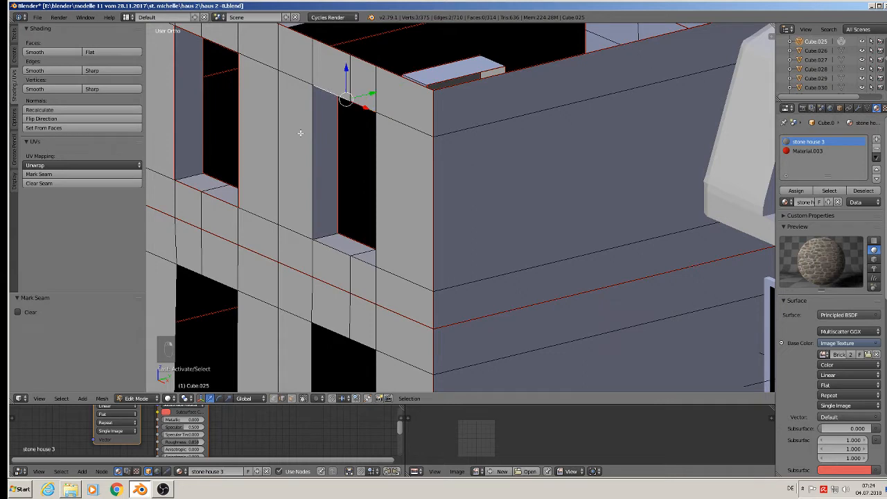
shift+right_click(311, 142)
shift+right_click(376, 176)
shift+right_click(361, 258)
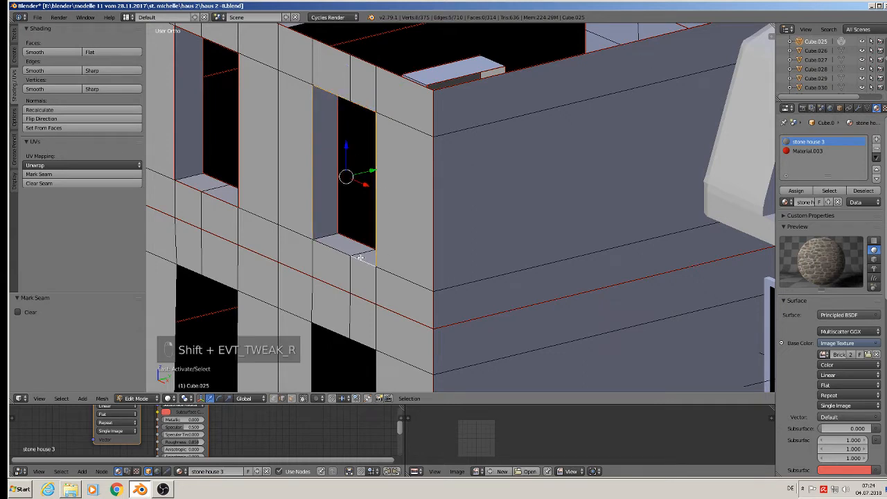
shift+right_click(334, 248)
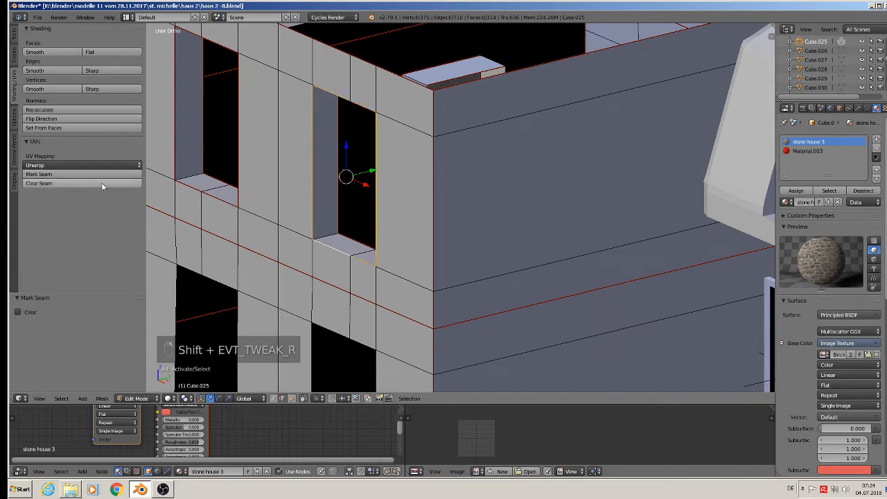
Mark the short diagonal sill corner edge of each of the three top-floor windows as a UV seam.
middle_drag(207, 229, 633, 296)
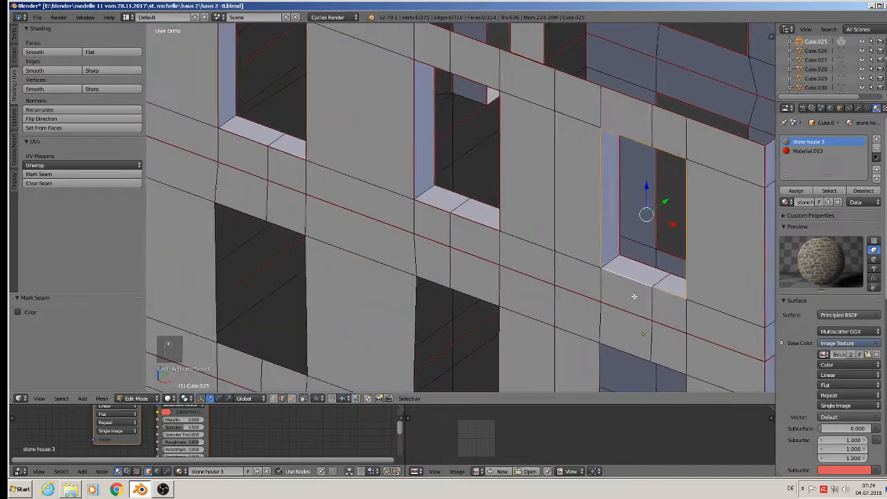
right_click(607, 261)
shift+right_click(428, 199)
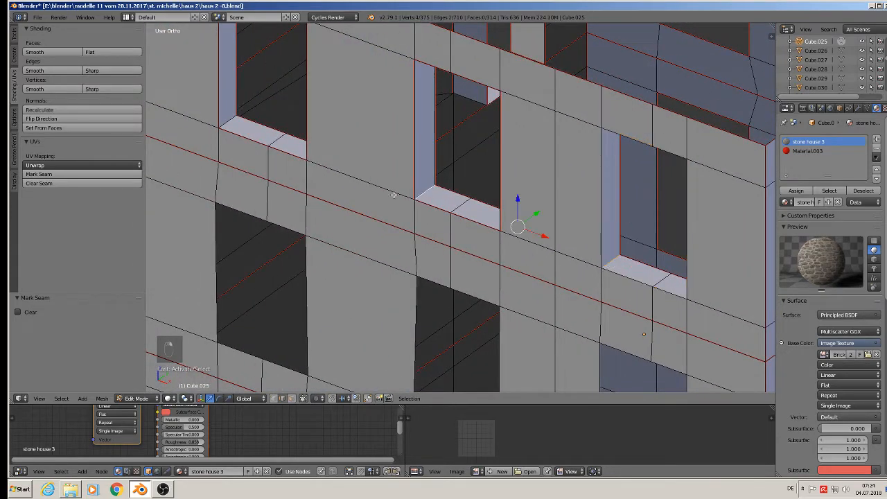
shift+right_click(232, 121)
click(69, 175)
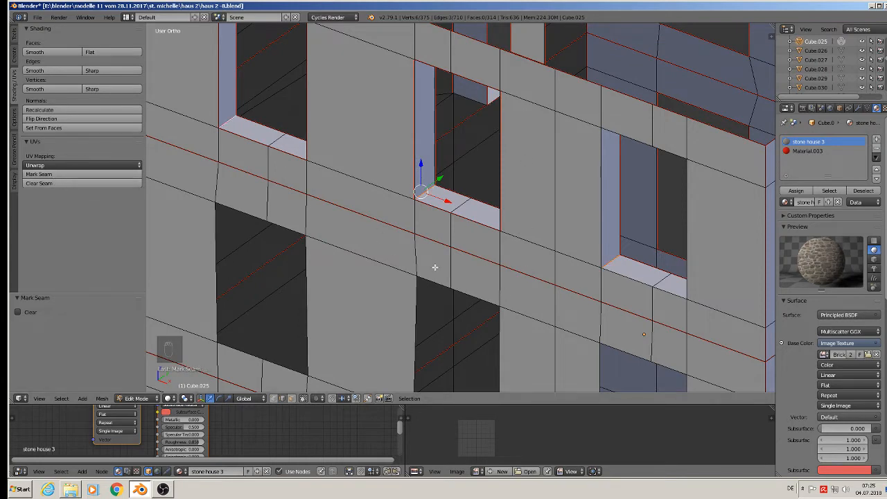
shift+middle_drag(434, 267, 620, 149)
alt+right_click(411, 127)
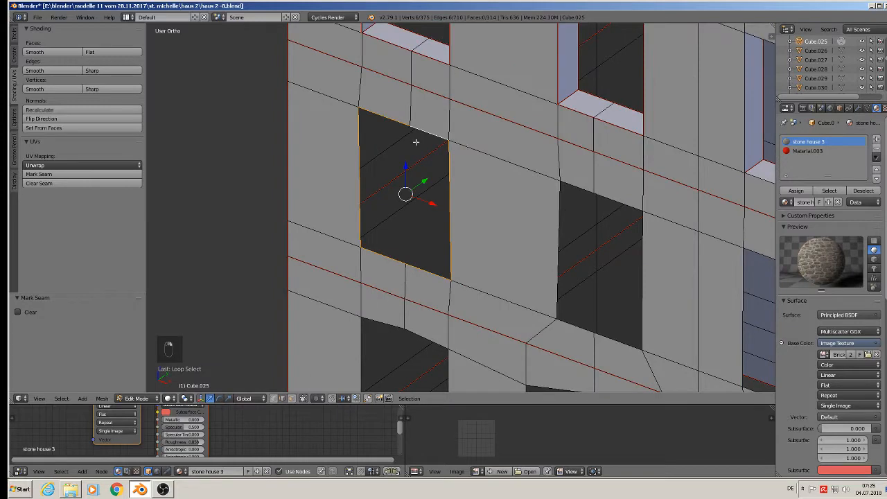
shift+middle_drag(668, 235, 537, 182)
alt+shift+right_click(503, 170)
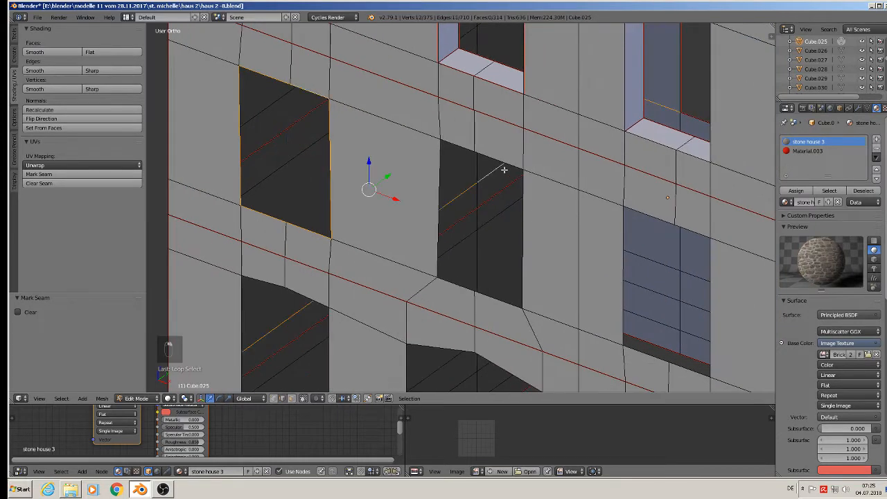
right_click(321, 101)
Extrude the edge loops of all eight window and door openings on the three lower floors inward 0.041 along Y.
alt+right_click(314, 90)
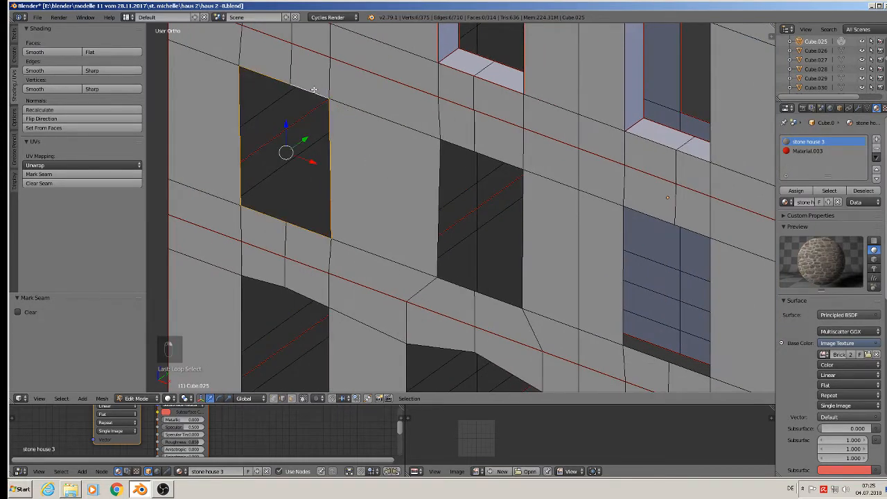
alt+shift+right_click(462, 145)
alt+shift+right_click(634, 211)
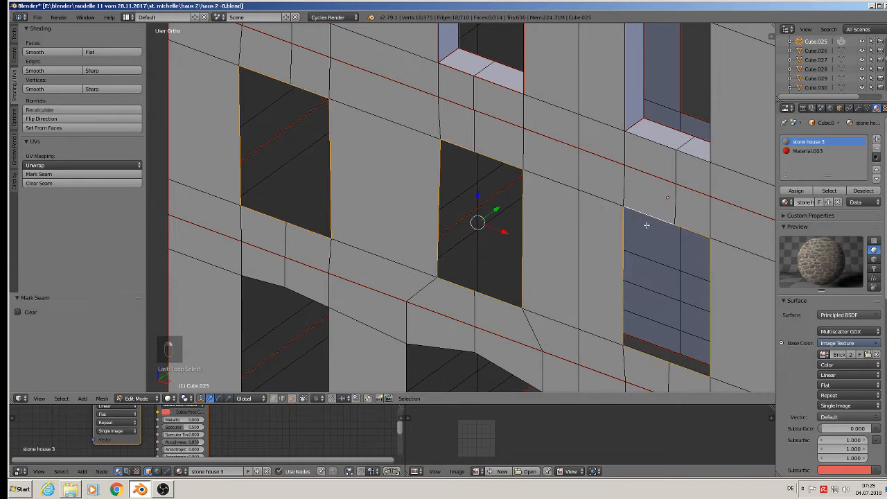
scroll(544, 266, down, 3)
shift+middle_drag(542, 273, 503, 111)
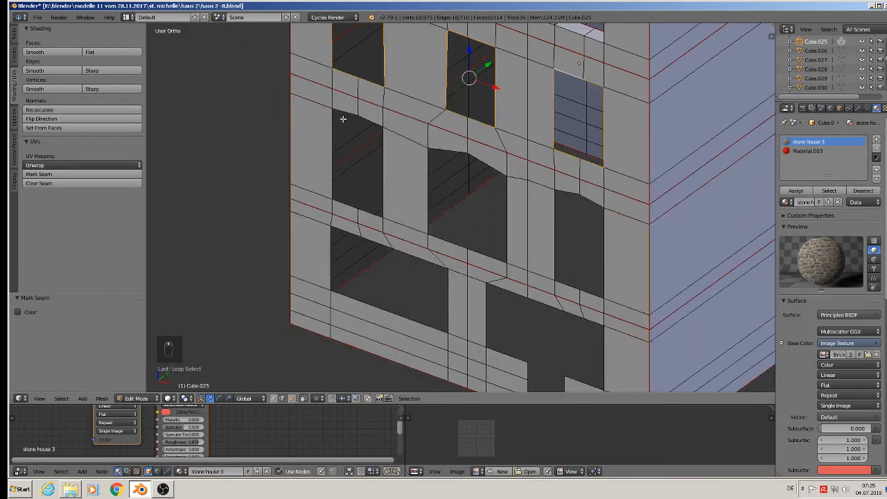
alt+shift+right_click(366, 120)
alt+shift+right_click(490, 169)
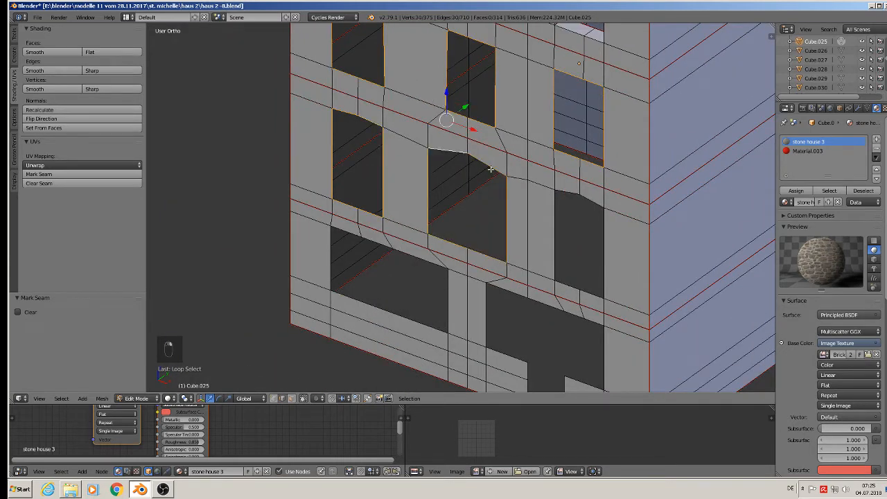
alt+shift+right_click(569, 194)
alt+shift+right_click(422, 259)
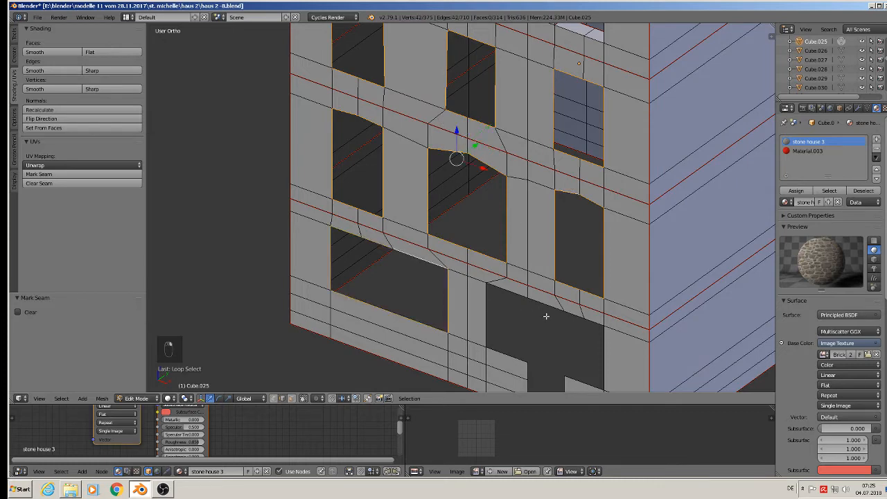
alt+shift+right_click(514, 297)
shift+middle_drag(527, 307, 424, 242)
alt+shift+right_click(447, 318)
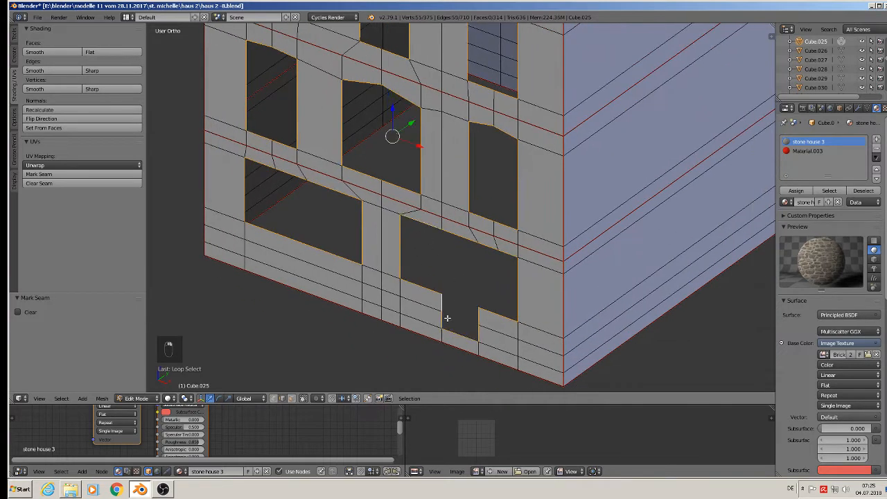
middle_drag(482, 290, 407, 223)
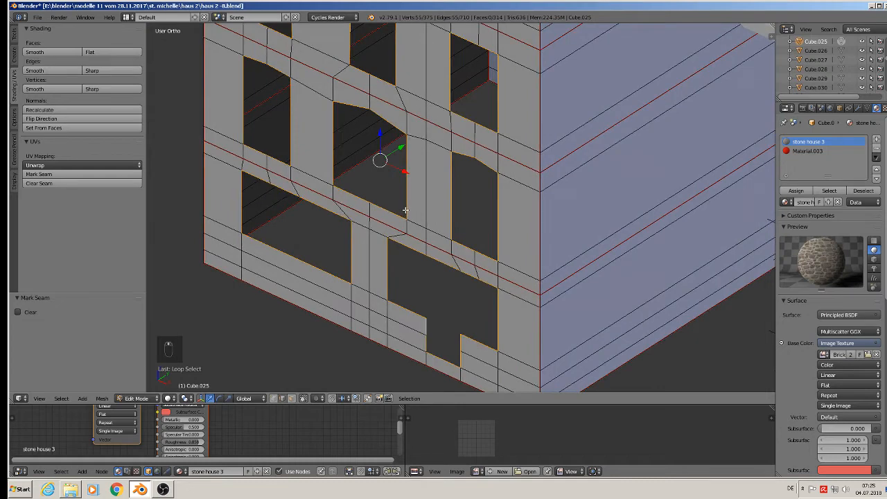
key(e)
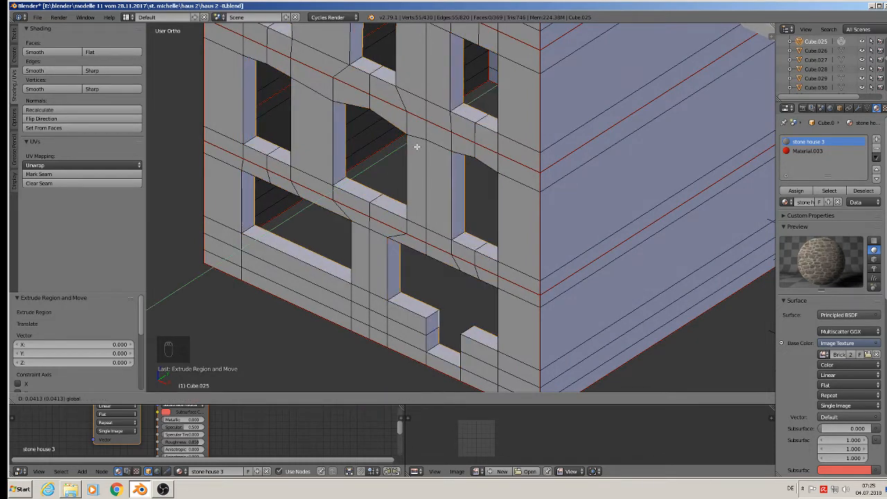
click(418, 144)
Mark the inner edge loops of all the newly extruded lower-floor reveals as UV seams.
middle_drag(393, 109, 390, 212)
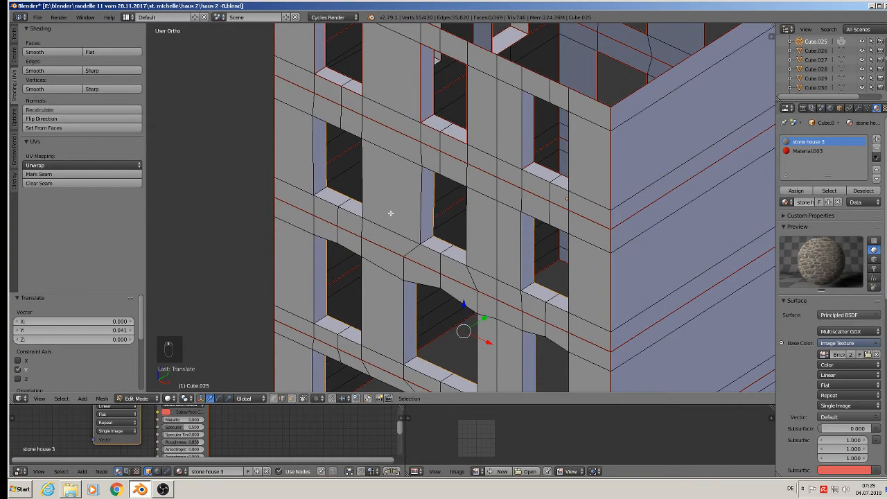
click(59, 176)
Select the outer outline edges of the three rectangular windows on the floor directly below the top floor.
scroll(404, 192, up, 3)
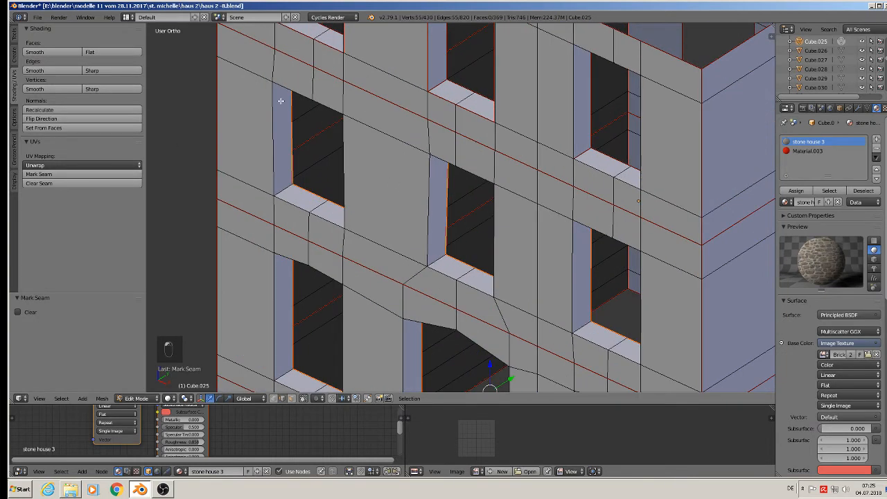
right_click(283, 88)
alt+right_click(286, 88)
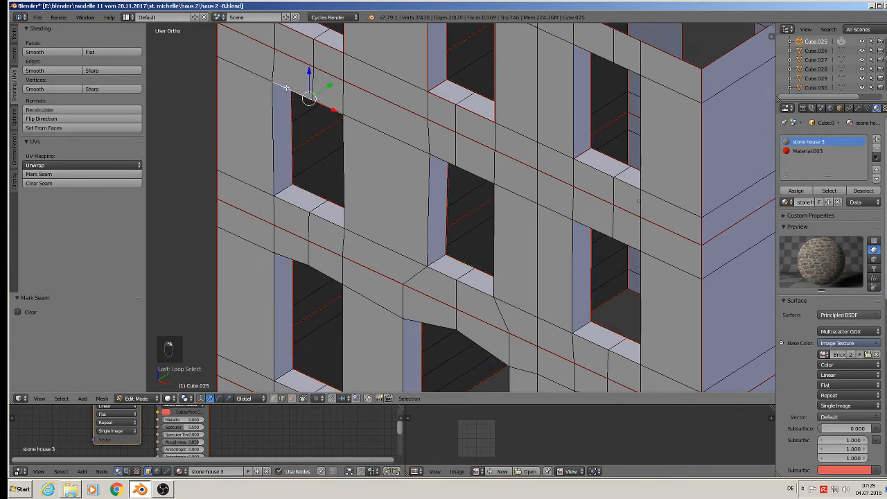
alt+shift+right_click(346, 156)
alt+shift+right_click(331, 209)
alt+shift+right_click(266, 153)
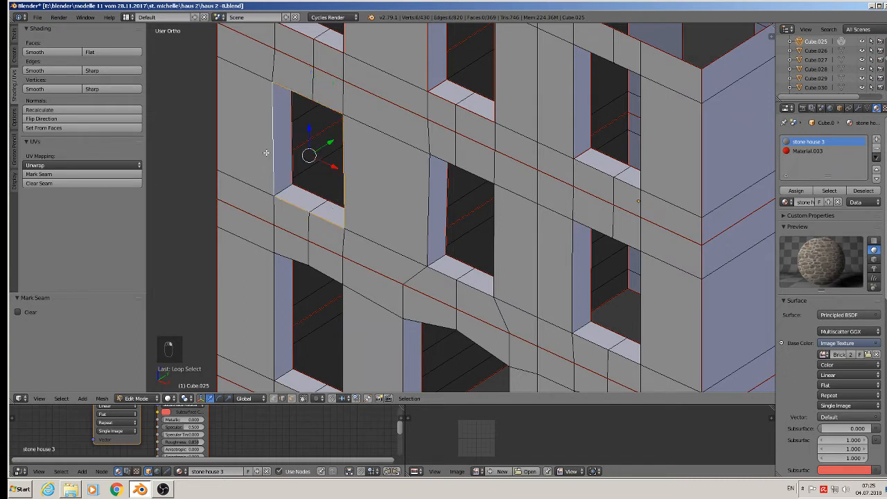
alt+shift+right_click(446, 154)
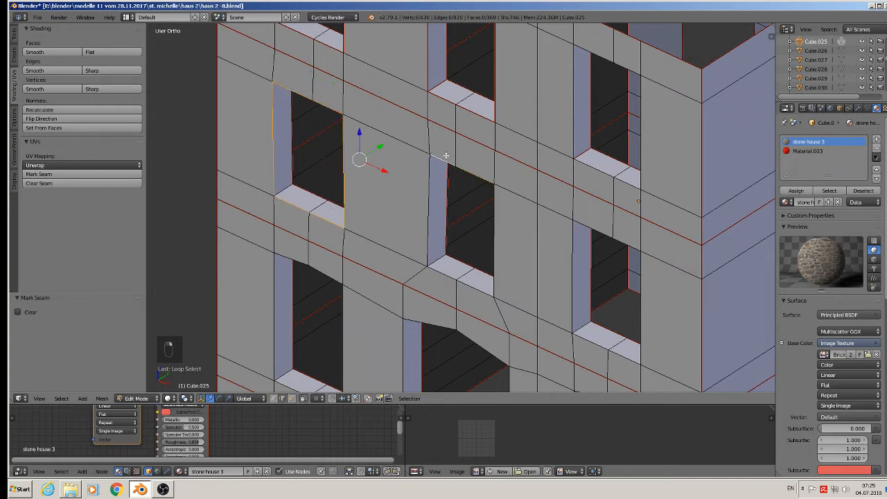
alt+shift+right_click(426, 186)
alt+shift+right_click(451, 281)
alt+shift+right_click(492, 258)
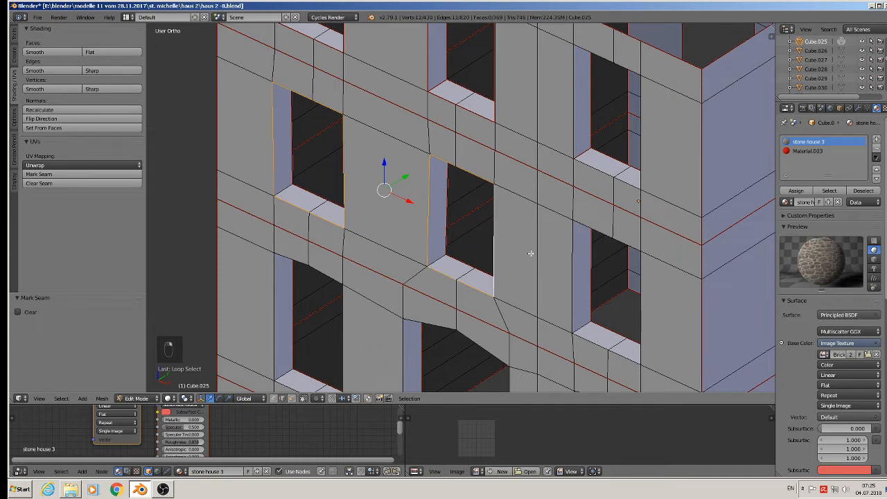
alt+shift+right_click(603, 224)
alt+shift+right_click(568, 249)
alt+shift+right_click(594, 341)
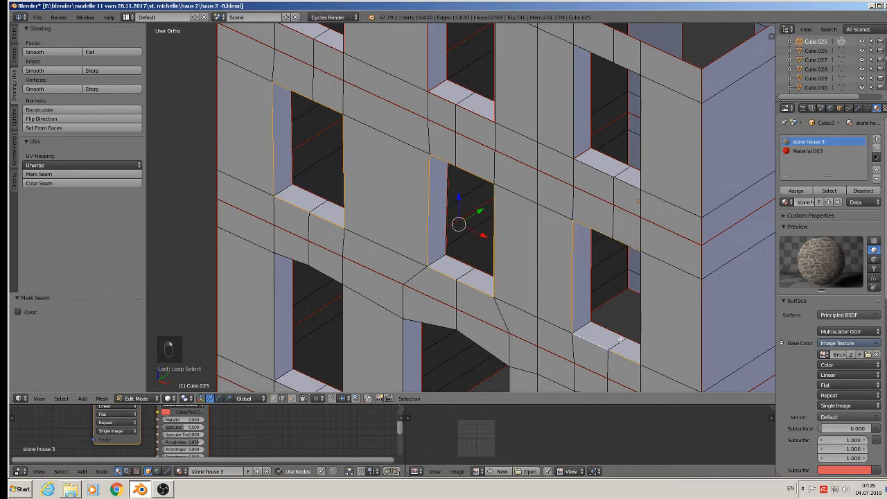
alt+shift+right_click(644, 323)
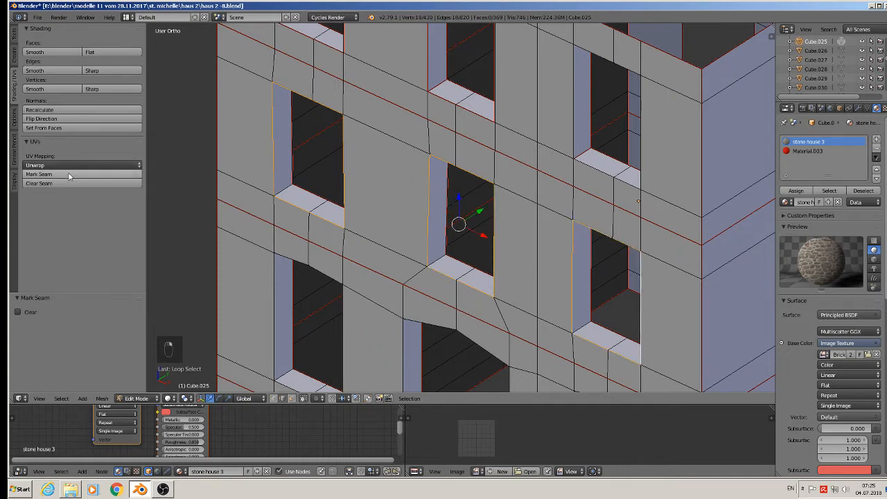
Mark the short sill corner edge of each of the three windows directly below the top floor as a UV seam.
shift+middle_drag(572, 289, 641, 104)
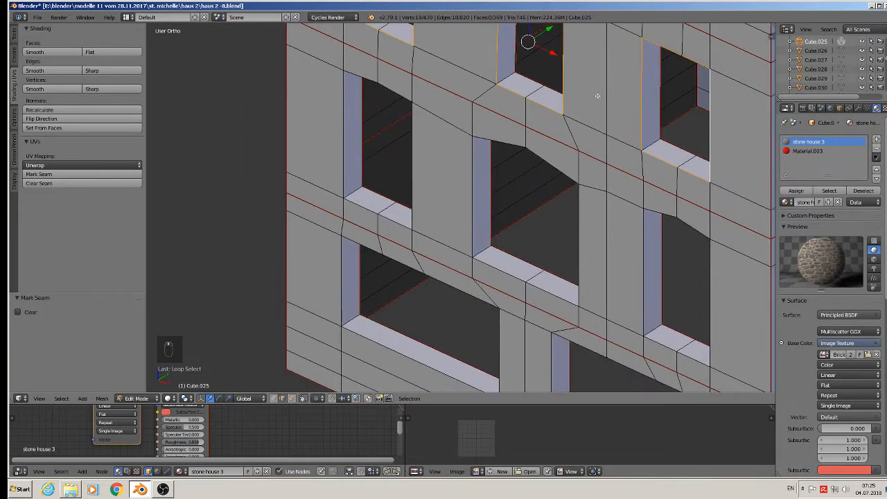
shift+middle_drag(459, 40, 464, 73)
right_click(370, 36)
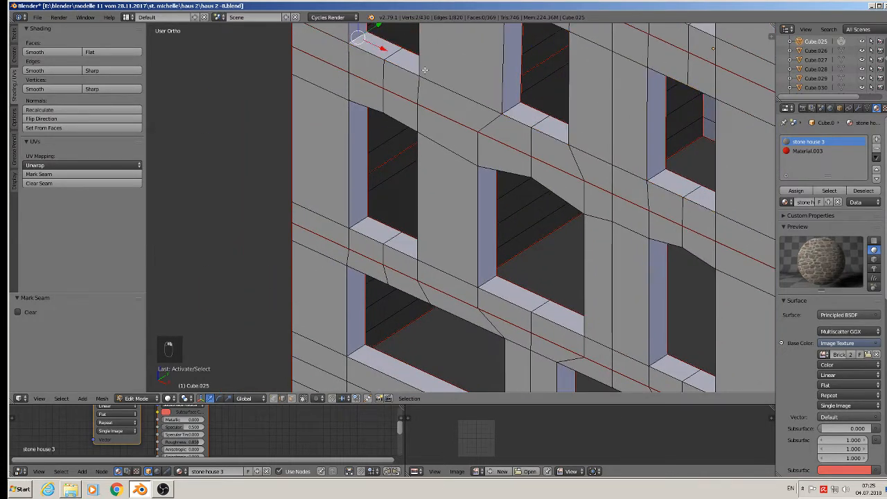
shift+right_click(517, 109)
shift+right_click(657, 173)
click(43, 174)
Mark the outer outline edges of the three arched windows above the ground floor as UV seams.
scroll(567, 192, down, 2)
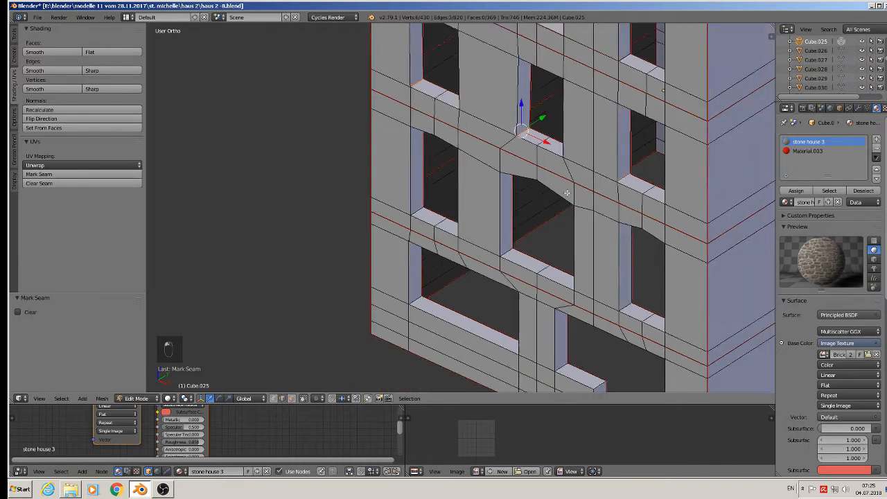
shift+middle_drag(546, 257, 497, 220)
scroll(532, 182, up, 1)
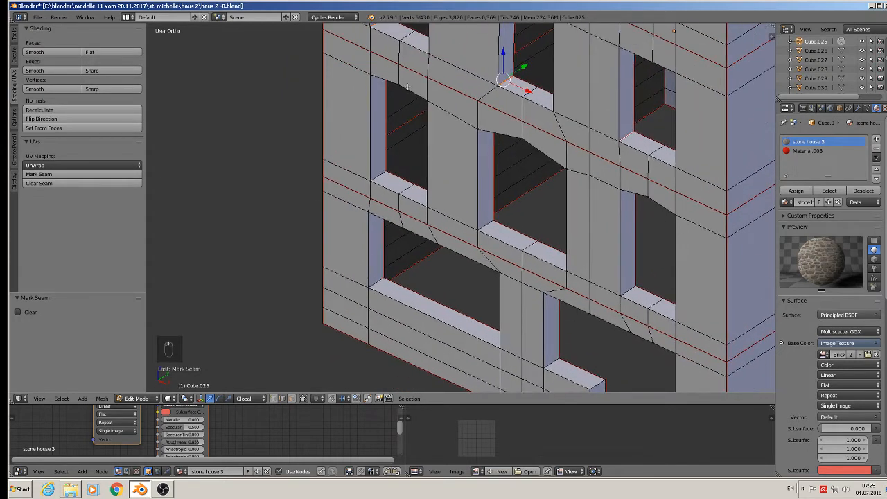
alt+right_click(407, 88)
alt+shift+right_click(428, 138)
alt+shift+right_click(415, 198)
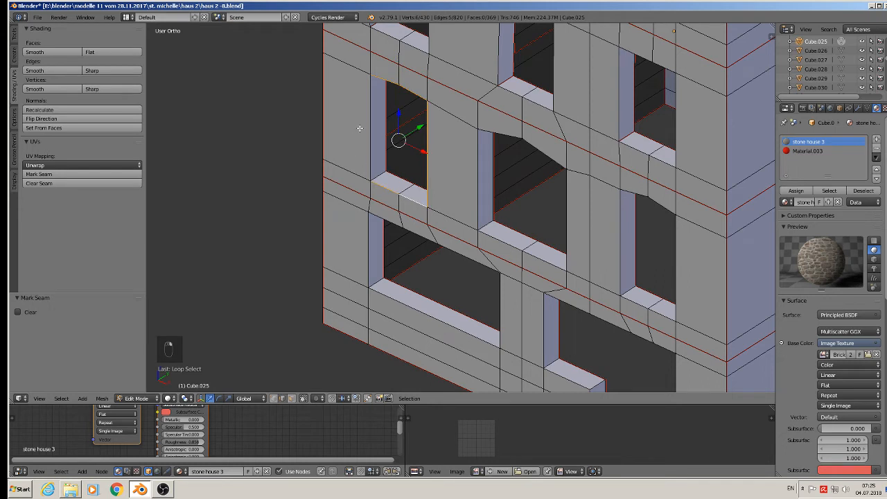
alt+shift+right_click(379, 136)
alt+shift+right_click(498, 132)
alt+shift+right_click(482, 179)
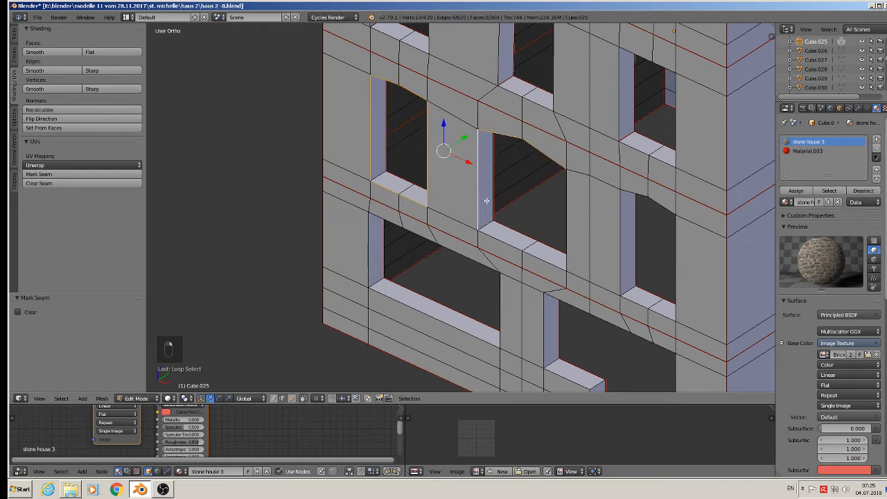
alt+shift+right_click(491, 233)
alt+shift+right_click(576, 217)
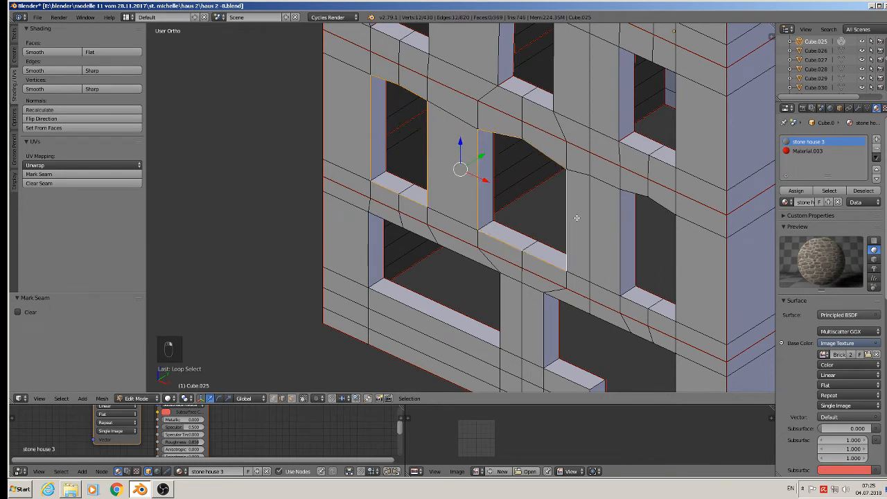
alt+shift+right_click(638, 194)
alt+shift+right_click(620, 225)
alt+shift+right_click(667, 304)
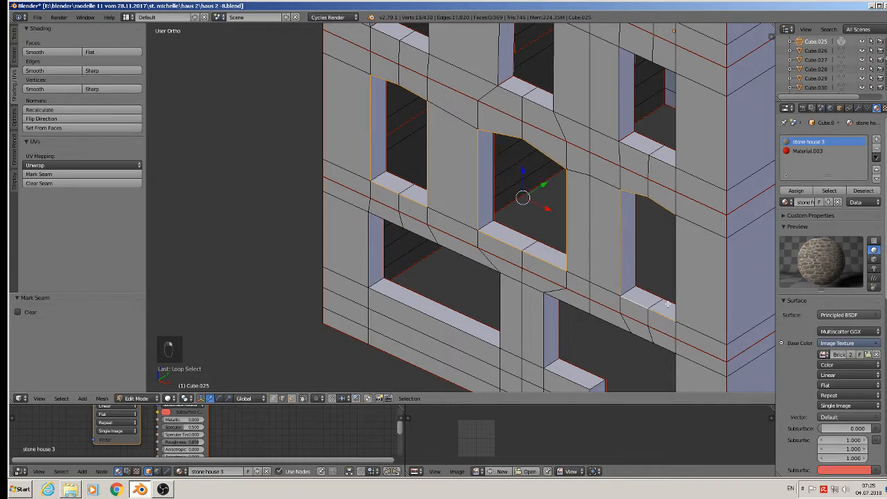
alt+shift+right_click(677, 273)
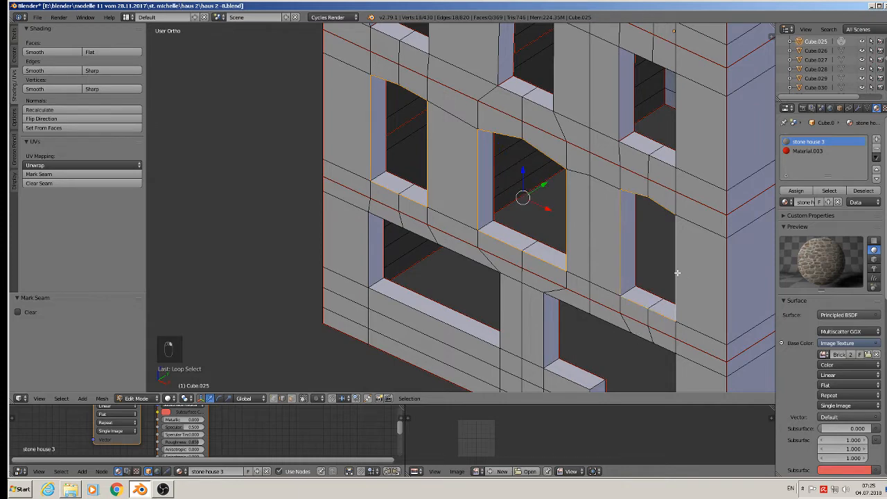
click(39, 174)
Mark the outer outline edges of the ground floor's wide window and stepped door opening as UV seams, then clear the selection.
shift+middle_drag(455, 259, 384, 154)
alt+right_click(384, 154)
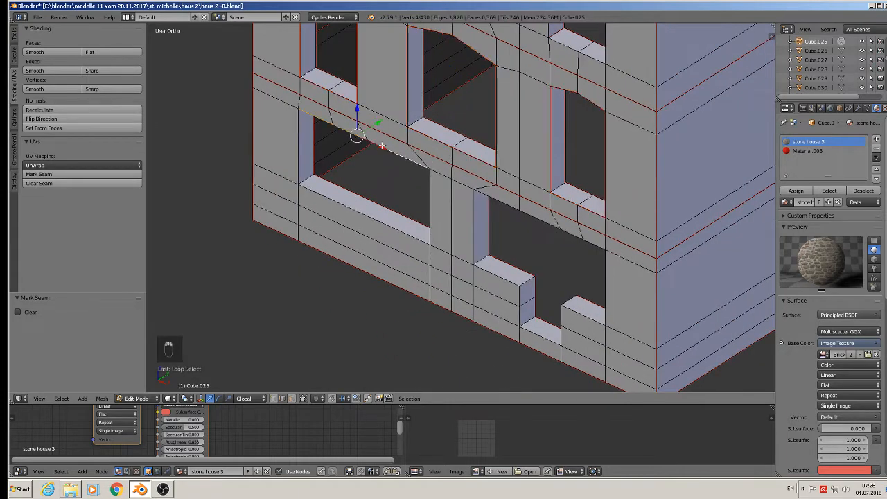
alt+shift+right_click(300, 154)
alt+shift+right_click(330, 196)
alt+shift+right_click(428, 211)
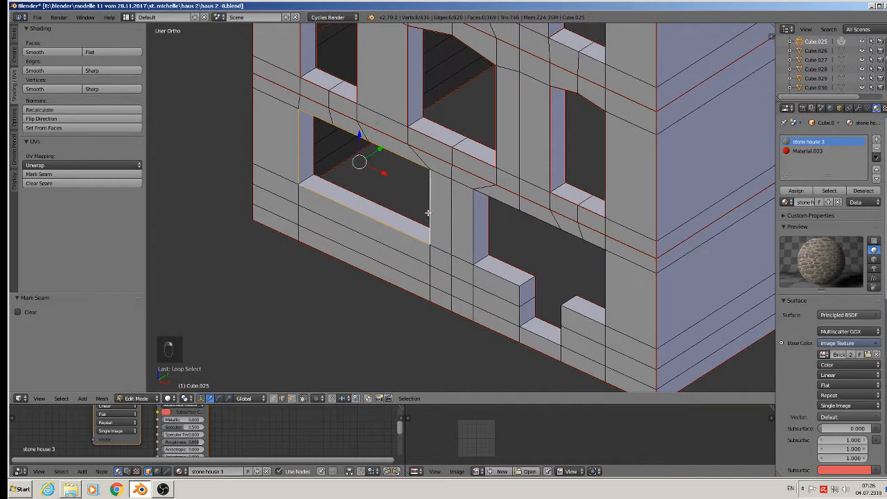
alt+shift+right_click(481, 240)
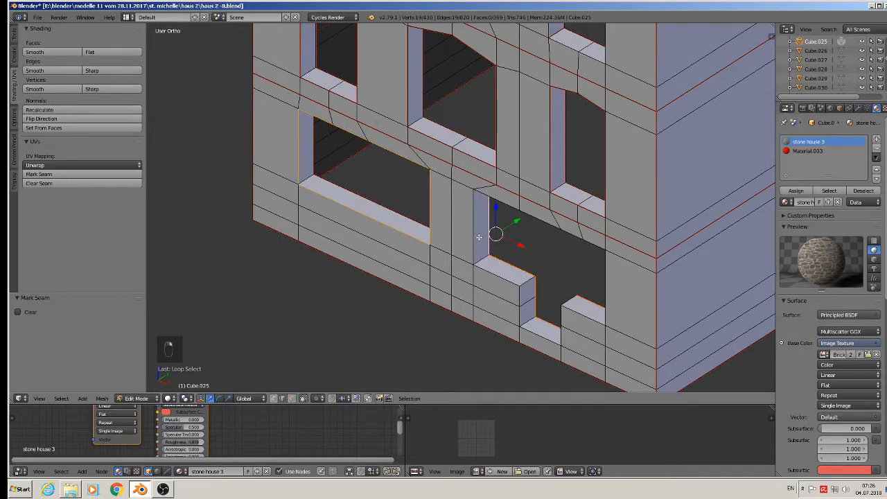
alt+shift+right_click(533, 217)
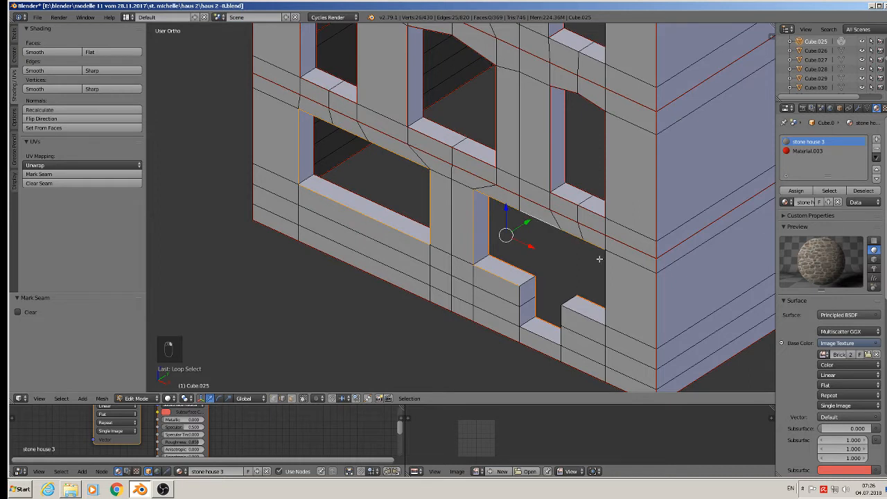
alt+shift+right_click(607, 274)
alt+shift+right_click(583, 315)
alt+shift+right_click(553, 317)
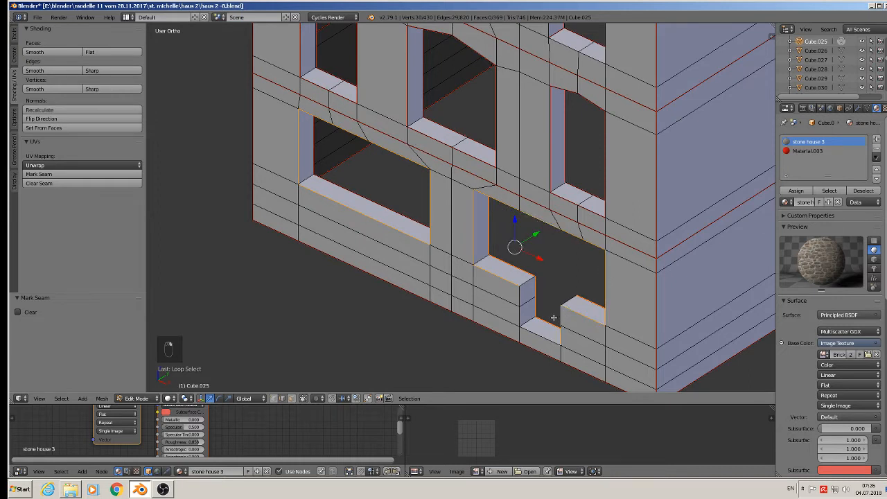
alt+shift+right_click(516, 297)
shift+right_click(532, 331)
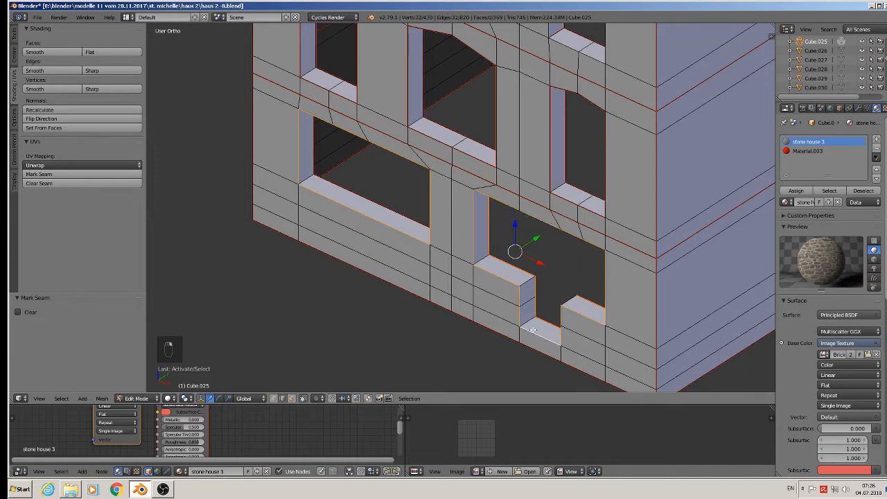
scroll(449, 117, down, 3)
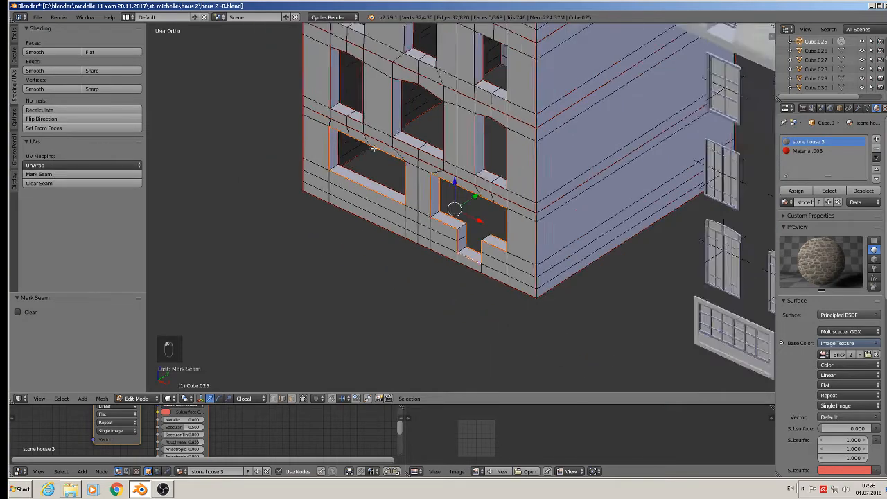
key(a)
key(Tab)
key(Tab)
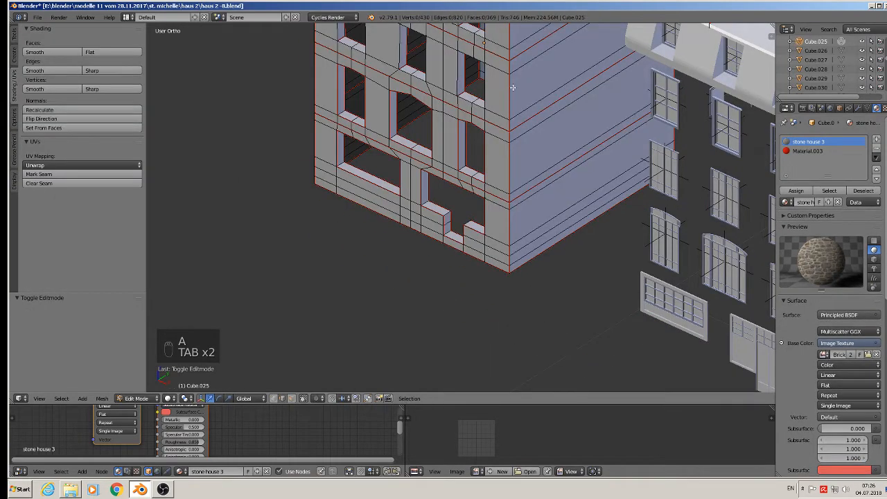
Extrude the edge loops of the six window openings on the rear wall inward about 0.038 along Y.
scroll(565, 199, up, 2)
middle_drag(565, 199, 389, 130)
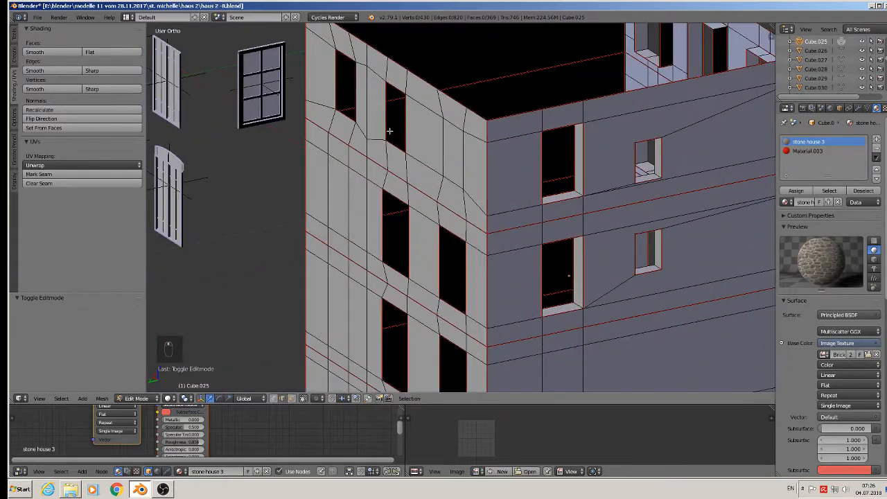
alt+right_click(345, 112)
alt+right_click(391, 137)
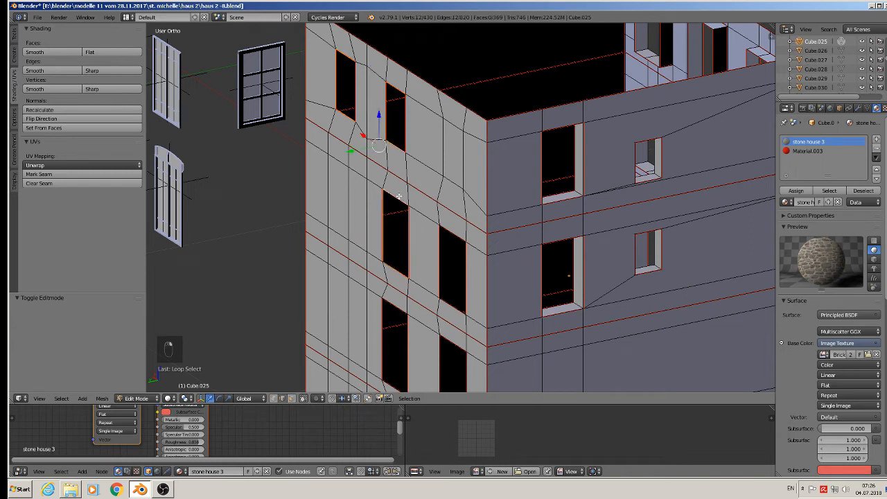
alt+shift+right_click(461, 242)
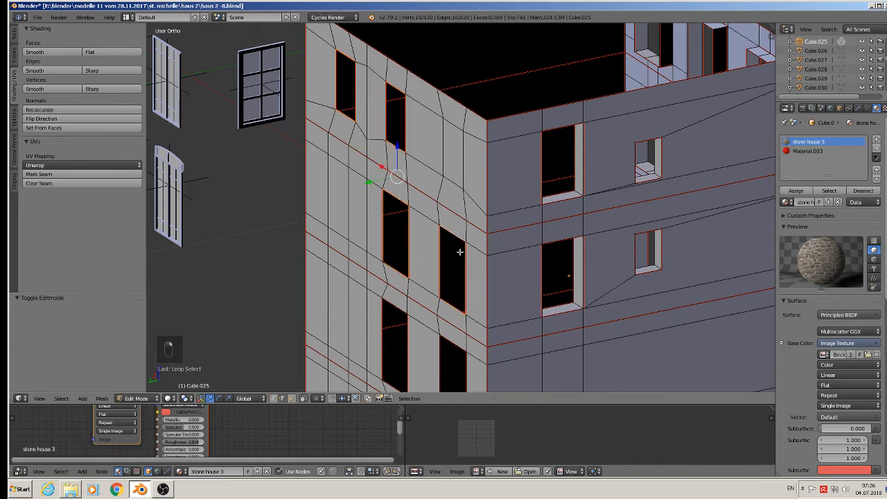
alt+shift+right_click(402, 309)
alt+shift+right_click(459, 339)
mouse_move(454, 335)
alt+shift+middle_down()
mouse_move(425, 252)
mouse_move(458, 347)
alt+shift+middle_up()
key(e)
right_click(413, 257)
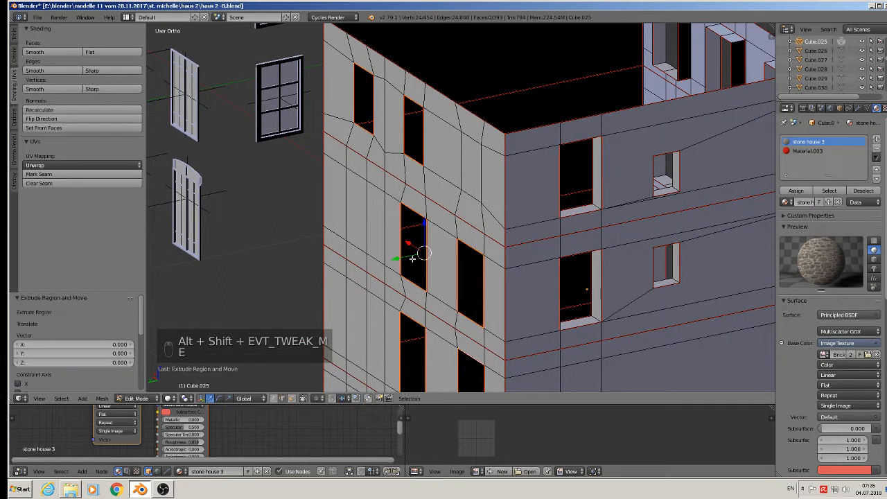
key(e)
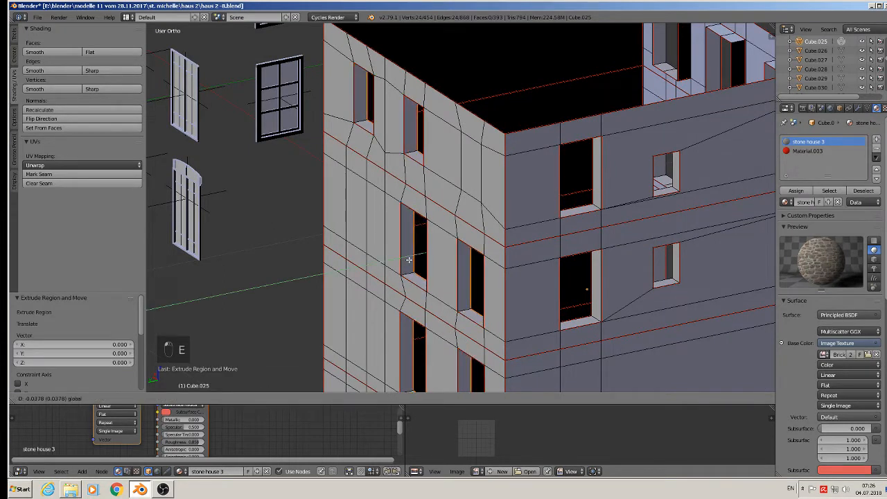
click(409, 260)
key(a)
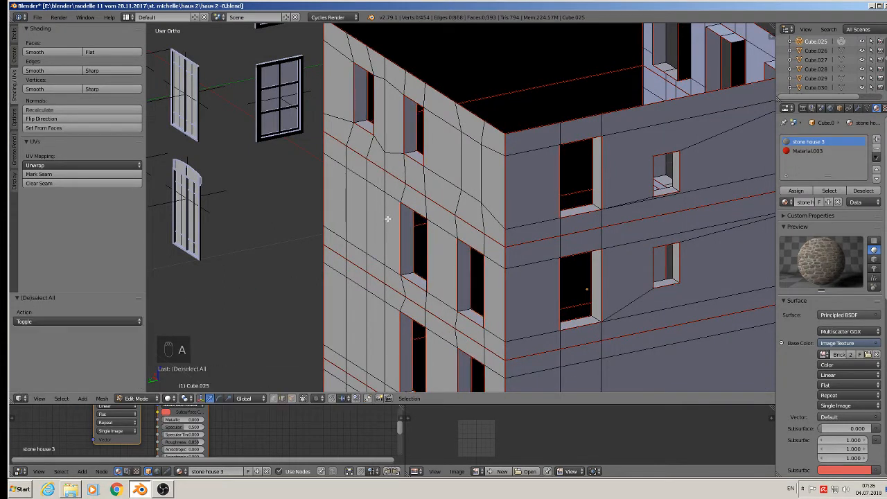
Return to Object Mode, set the viewport shading to Material and save the Blender file.
middle_drag(391, 216, 521, 257)
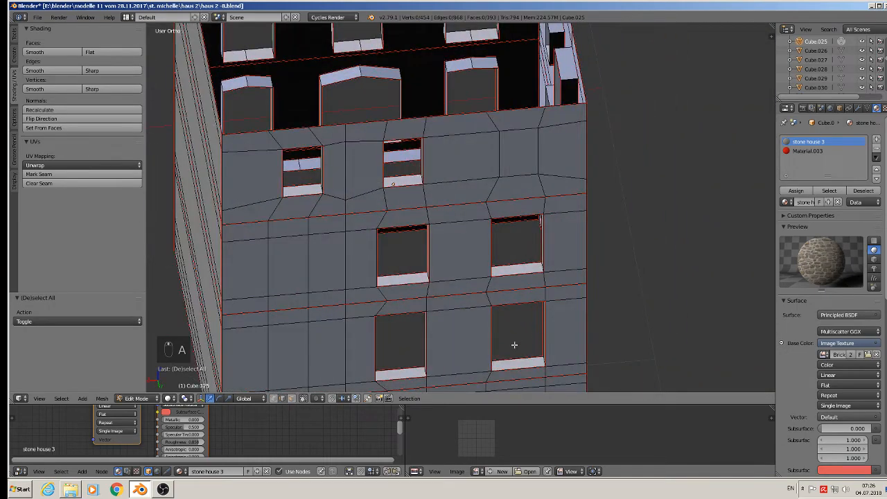
scroll(525, 364, down, 2)
middle_drag(412, 275, 464, 234)
key(Tab)
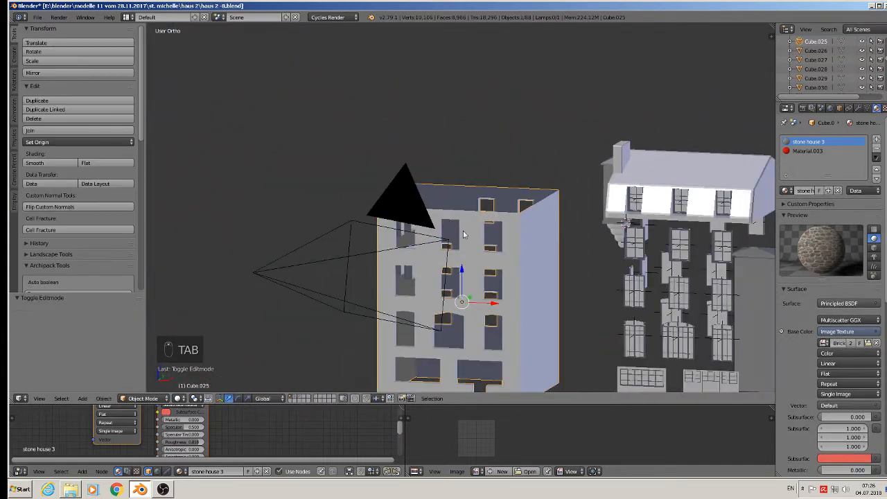
click(180, 398)
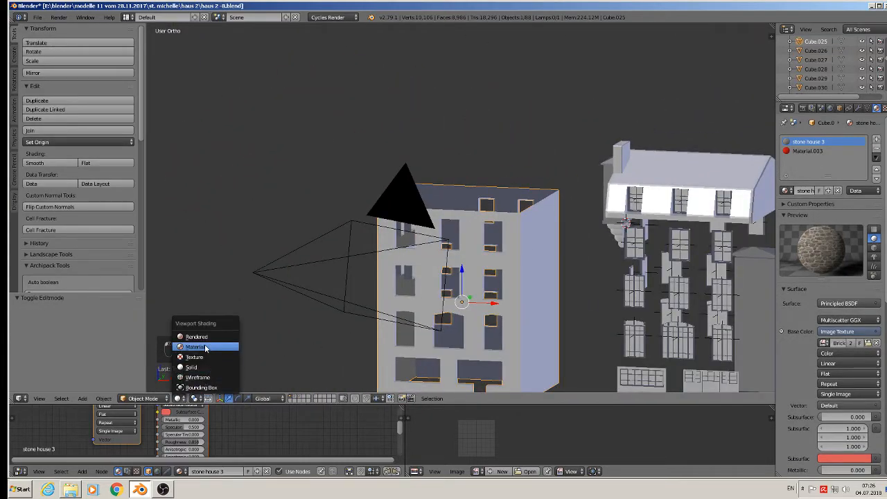
click(37, 17)
click(62, 89)
Move the house walls 1.448 along X so they line up with the separate roof, windows and doors.
scroll(577, 261, down, 1)
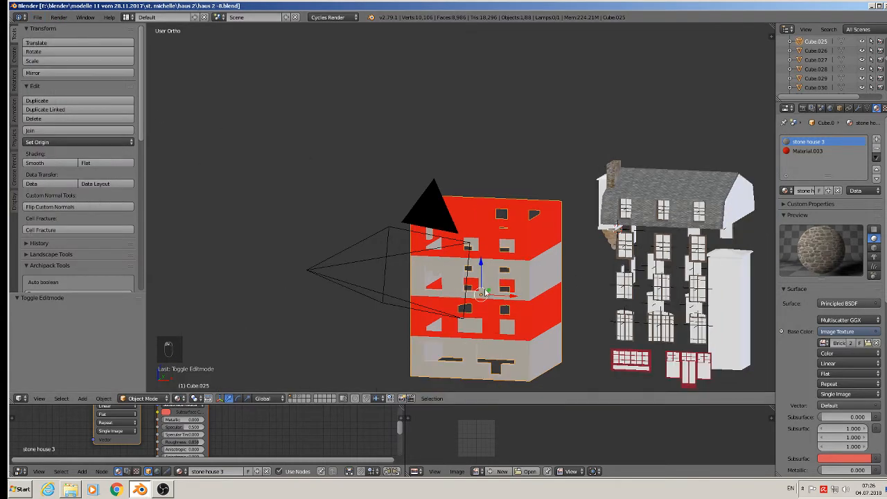
drag(511, 295, 702, 333)
shift+middle_drag(713, 268, 642, 254)
scroll(698, 217, up, 2)
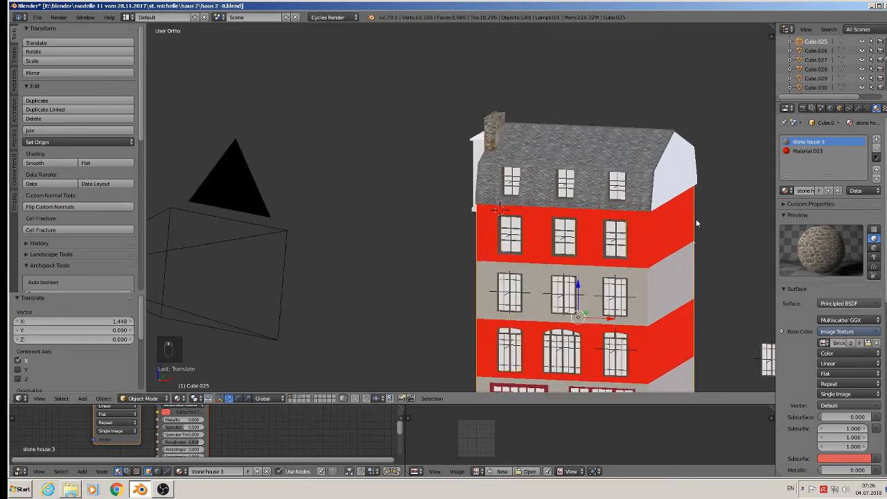
shift+middle_drag(717, 245, 557, 166)
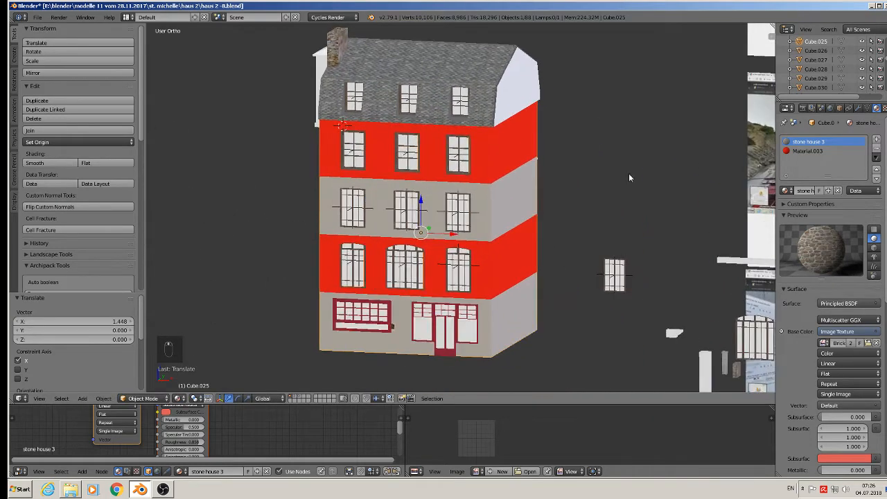
Remove the red Material.003 slot from the house walls, keeping only the stone house 3 material.
click(807, 151)
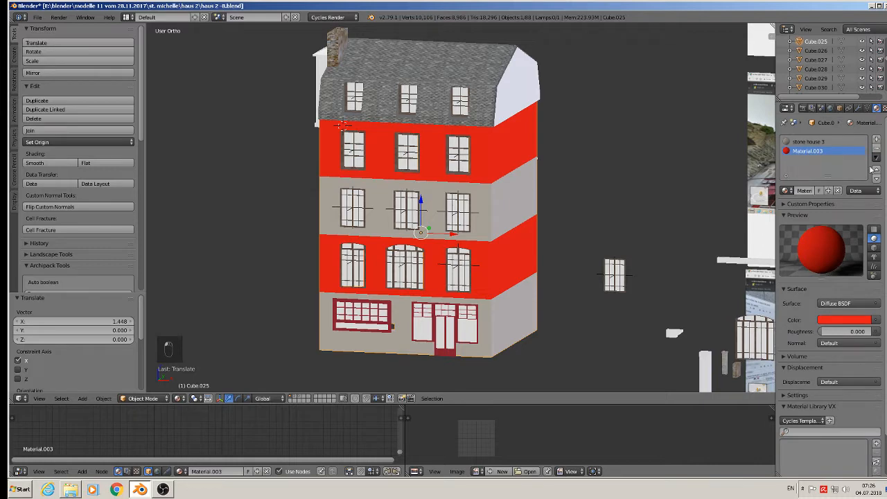
click(875, 148)
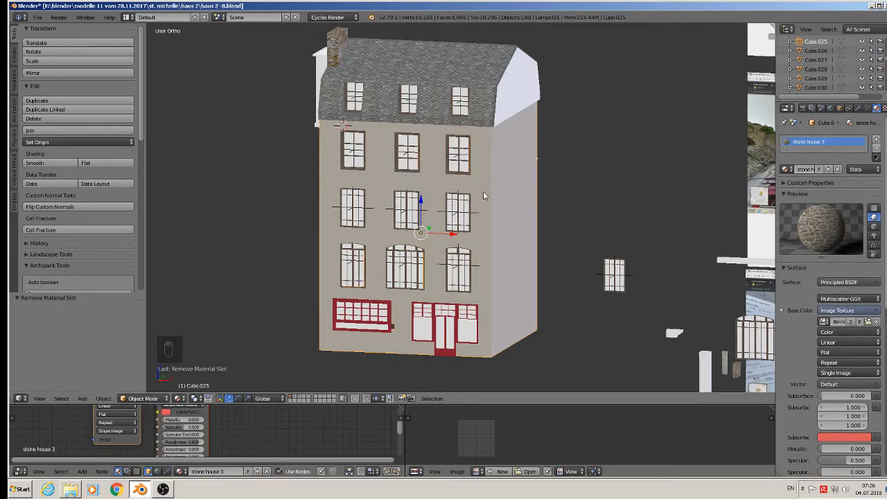
key(KP_1)
scroll(398, 182, up, 1)
key(Tab)
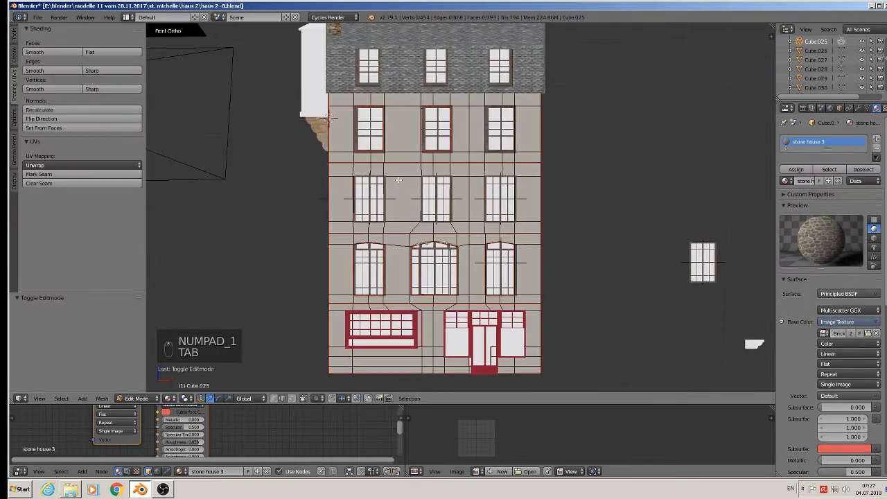
key(Tab)
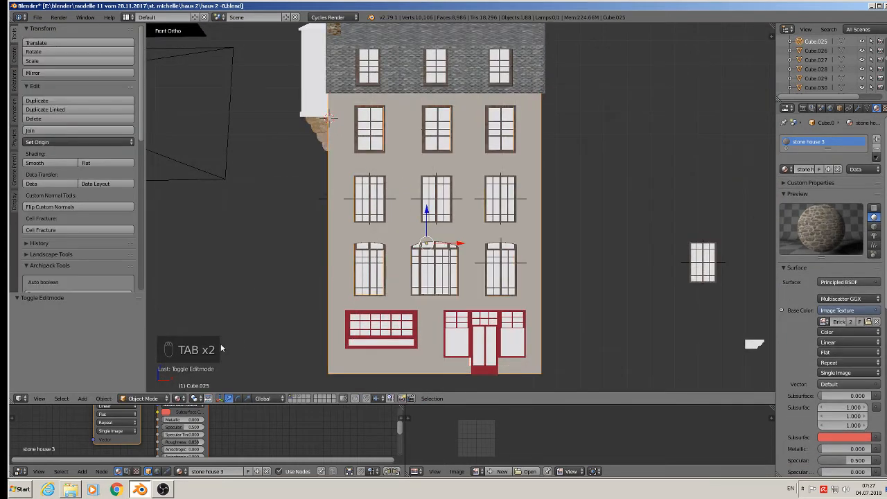
Apply the house walls' rotation and scale, and set their origin to the geometry.
click(103, 398)
mouse_move(125, 329)
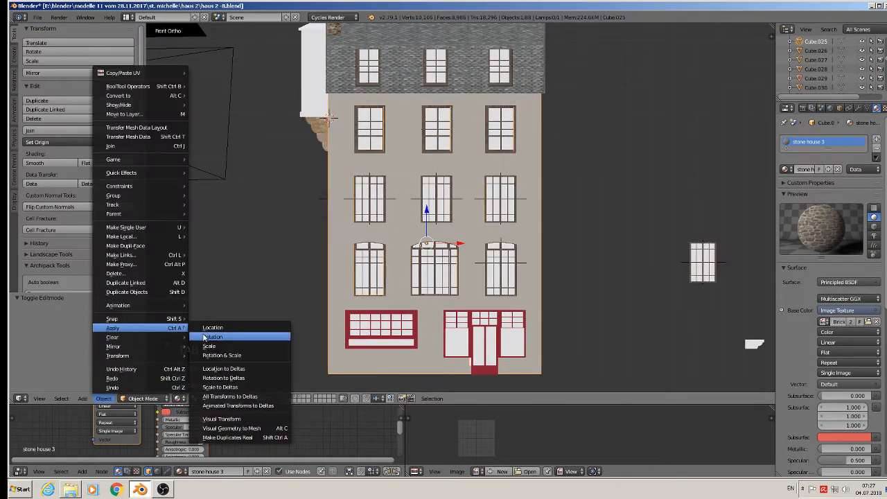
click(228, 357)
click(89, 141)
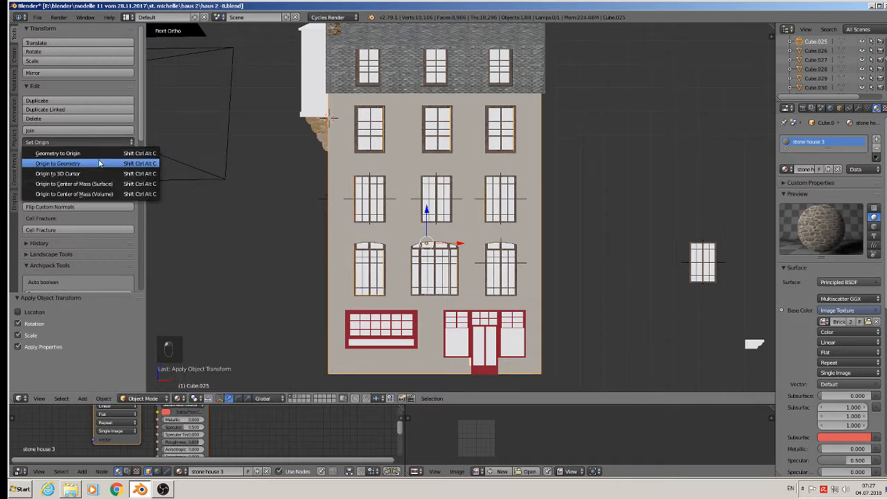
click(98, 164)
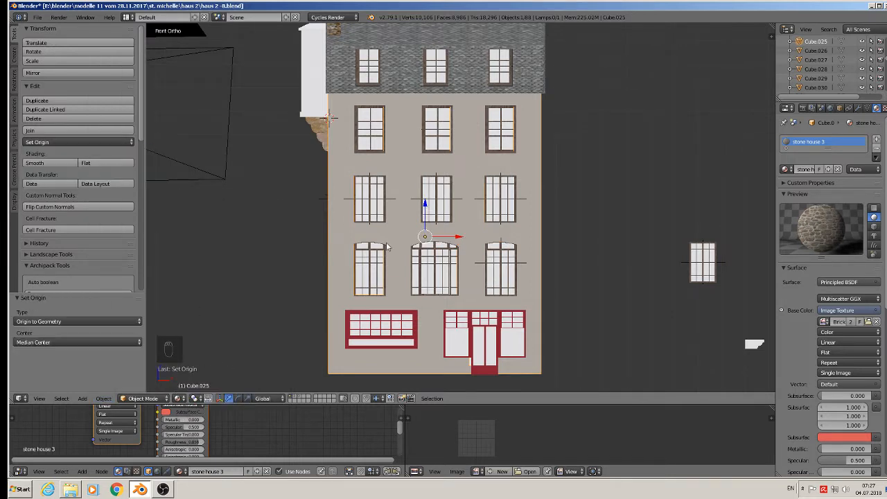
Unwrap all faces of the house walls with Smart UV Project, using a 66 angle limit and 0 island margin.
key(u)
key(Tab)
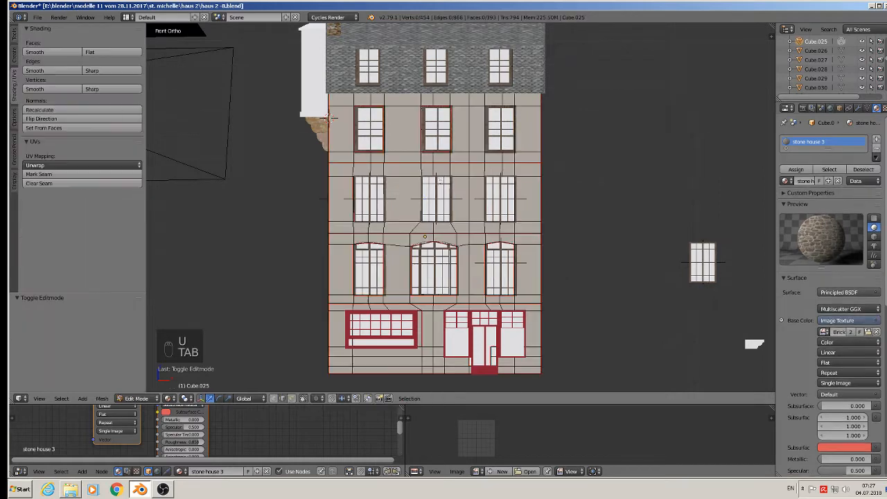
key(a)
key(a)
key(u)
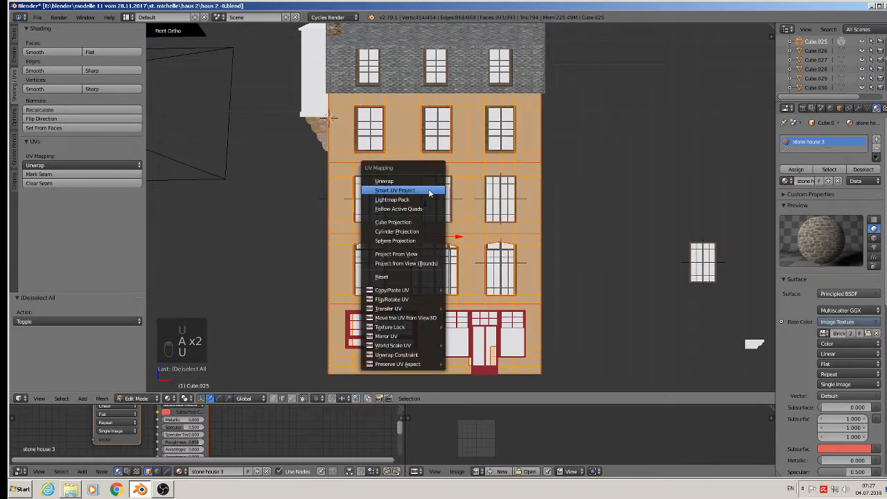
click(429, 190)
click(419, 261)
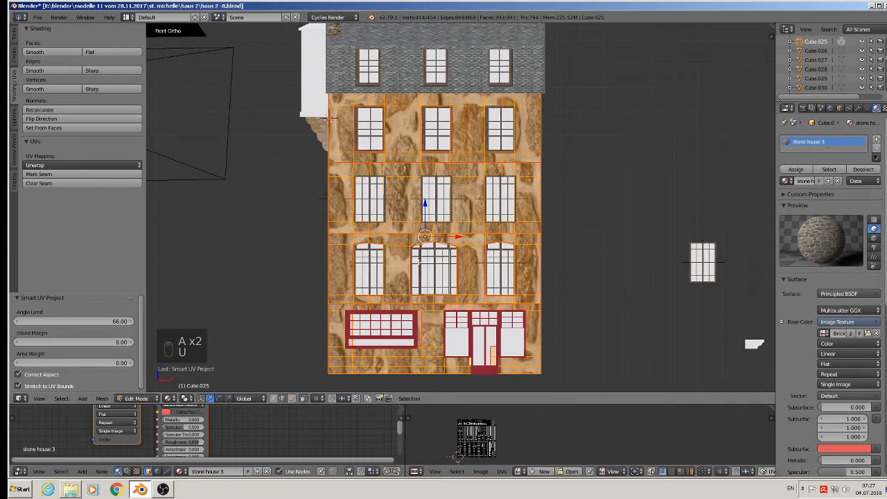
middle_drag(419, 262, 457, 263)
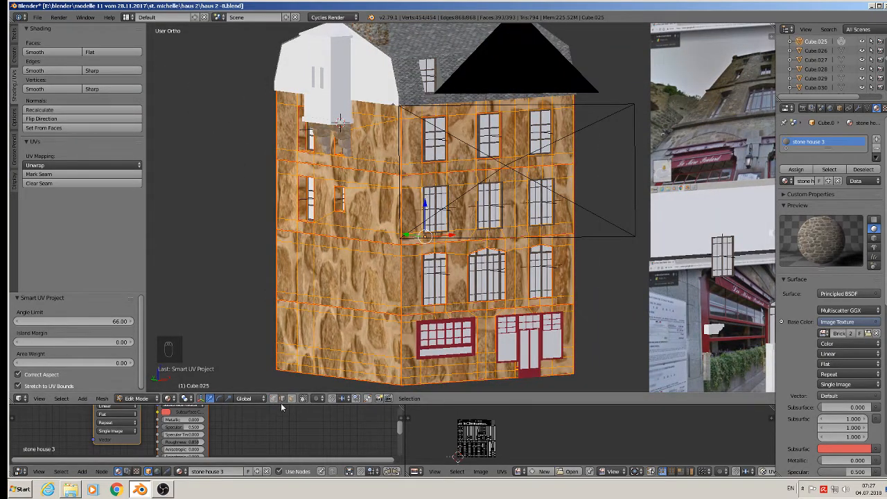
Enlarge the node and UV editors and add a Texture Coordinate node ahead of the stone house 3 Image Texture node.
drag(277, 406, 277, 219)
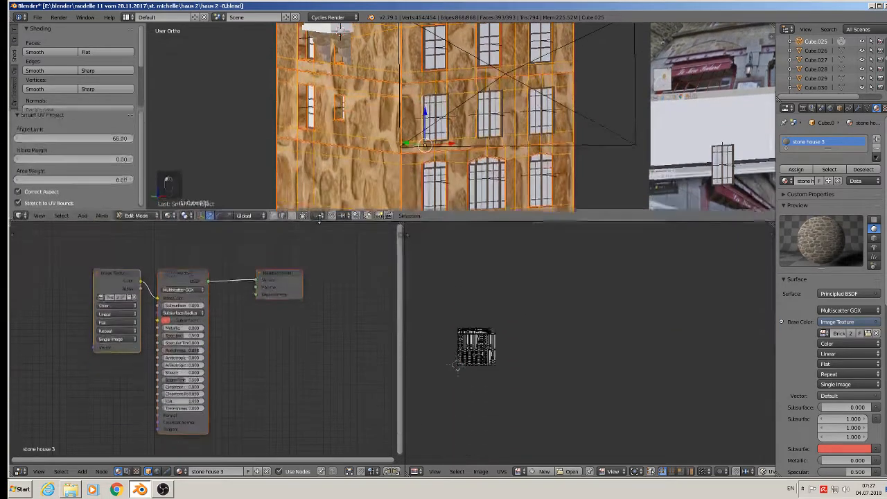
scroll(322, 366, down, 3)
middle_drag(182, 357, 309, 383)
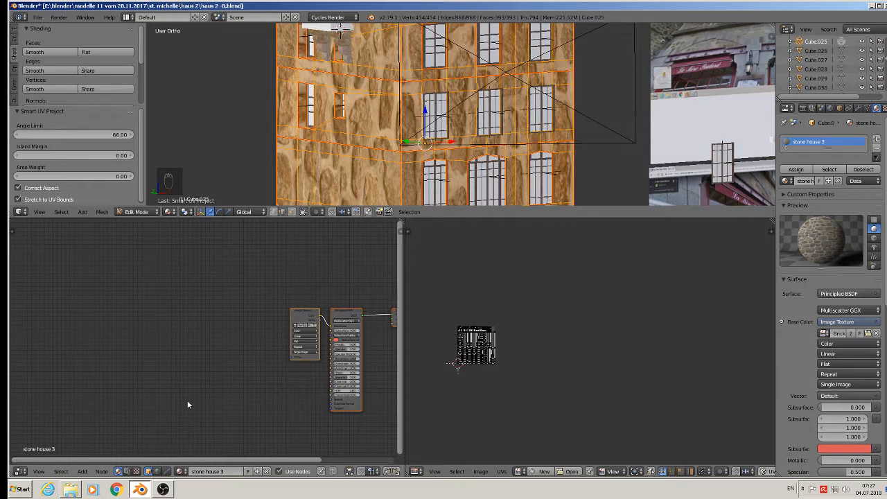
click(84, 473)
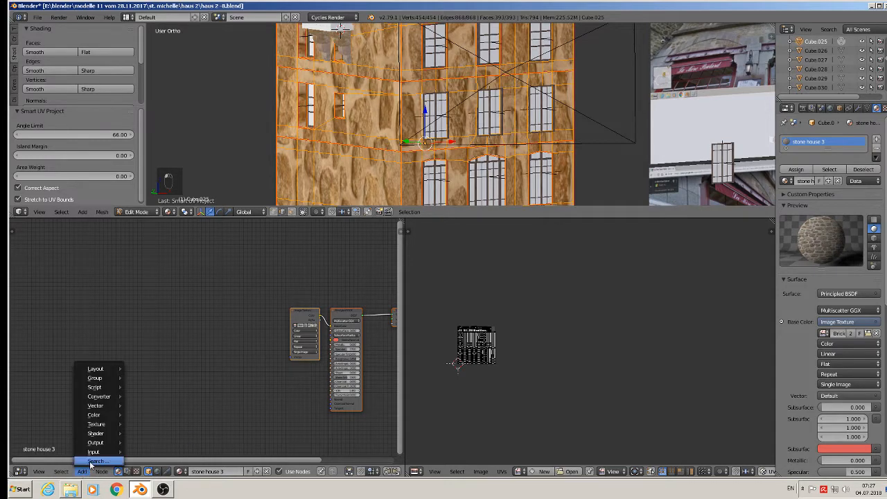
mouse_move(98, 457)
click(159, 421)
click(113, 334)
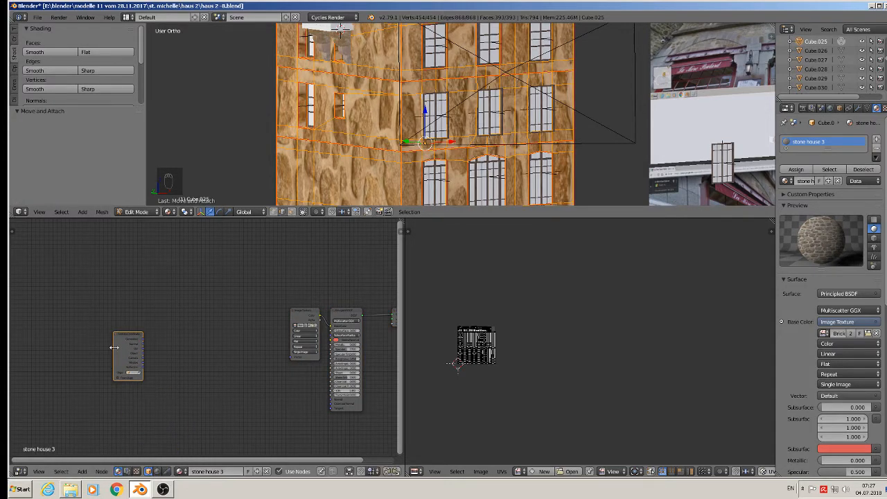
Add a Mapping node after the Texture Coordinate node and link the UV output to its Vector input.
click(82, 472)
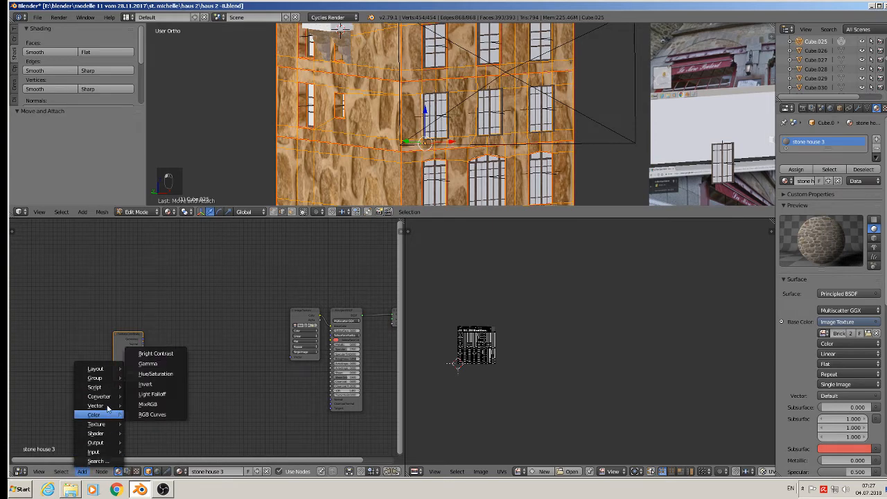
mouse_move(93, 407)
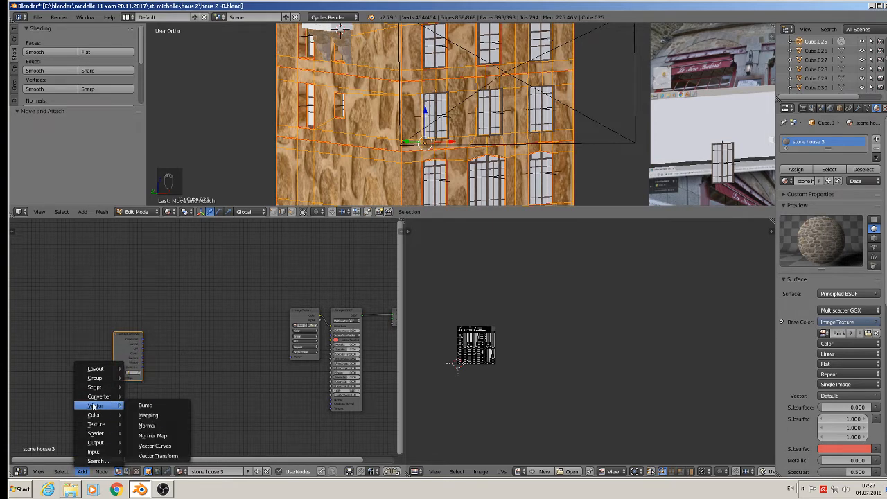
click(82, 472)
click(159, 416)
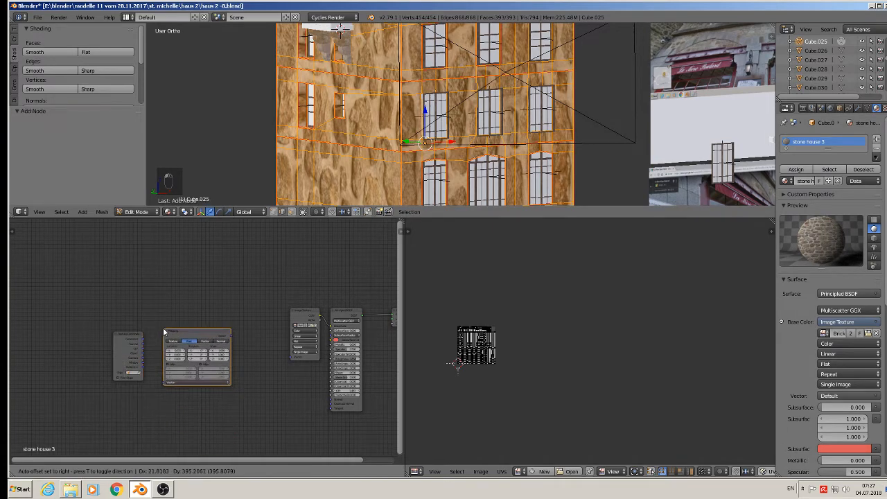
click(164, 332)
drag(231, 337, 292, 356)
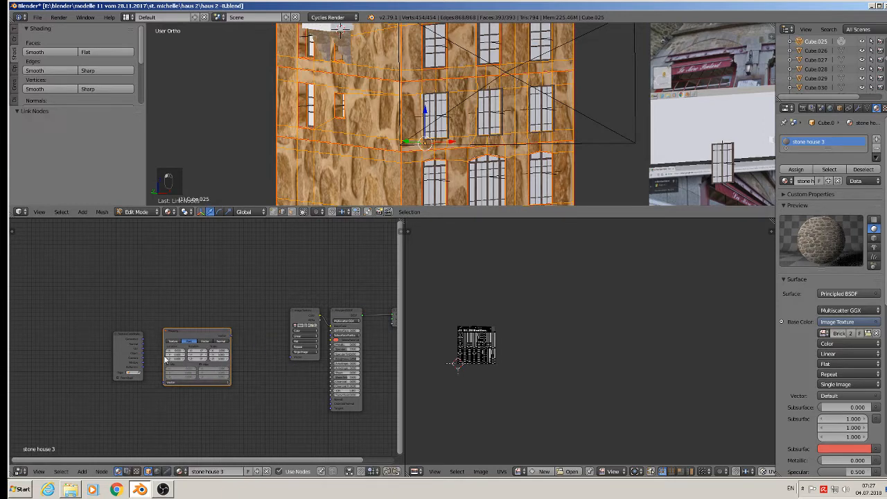
drag(144, 352, 167, 382)
Set the Mapping node to Texture type with X and Y scale at 0.8, and return the walls to Object Mode.
scroll(170, 383, up, 4)
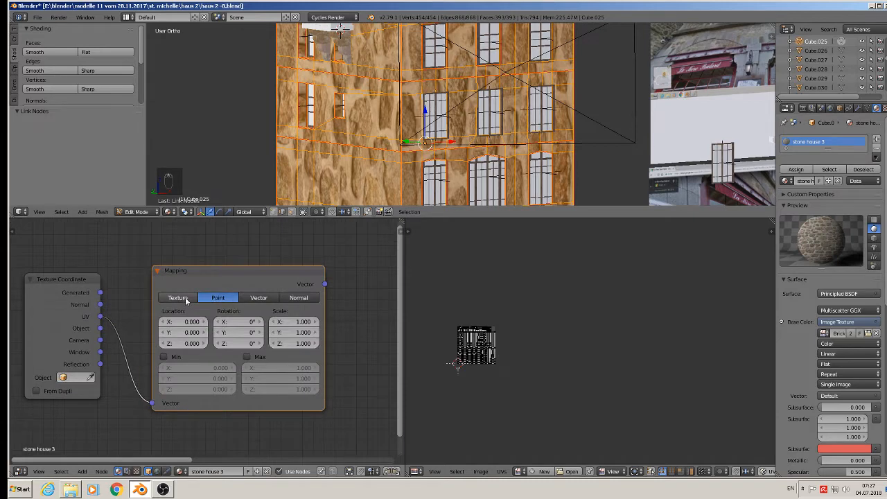
click(185, 299)
scroll(266, 362, up, 2)
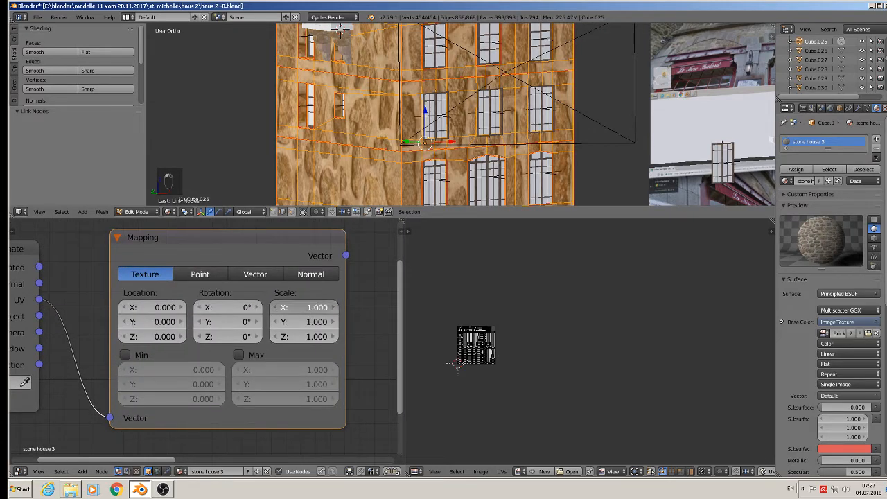
click(278, 308)
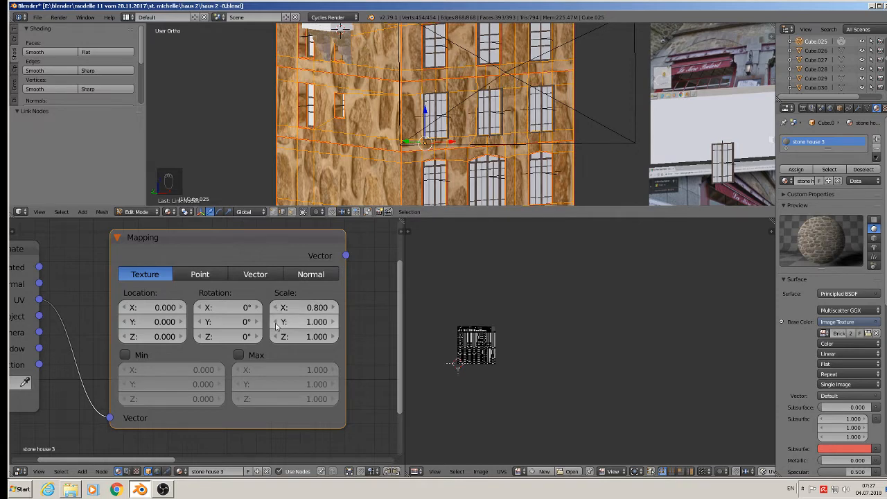
click(277, 322)
click(277, 321)
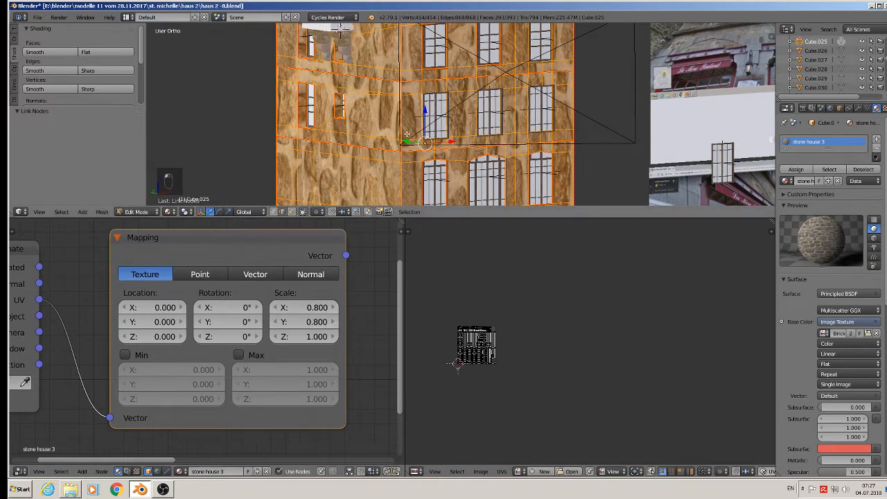
key(Tab)
shift+middle_drag(488, 144, 449, 165)
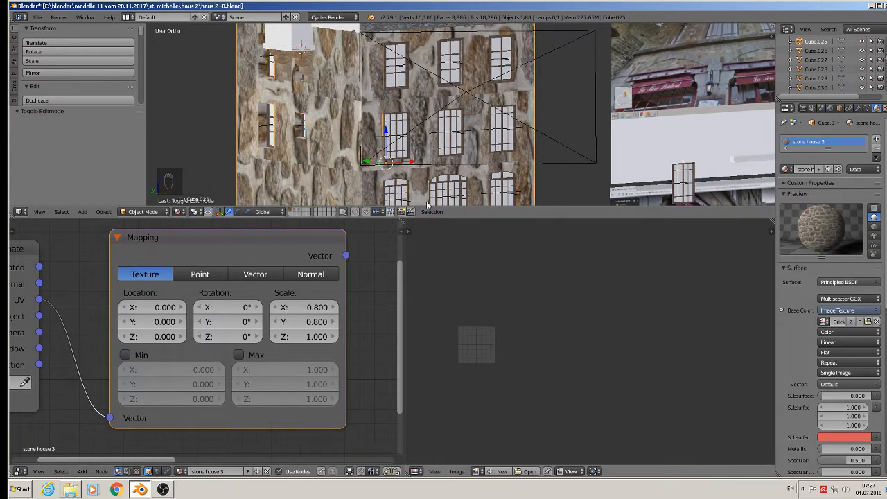
Reopen the walls in Edit Mode and scale the whole UV layout up by about 7.29.
key(Tab)
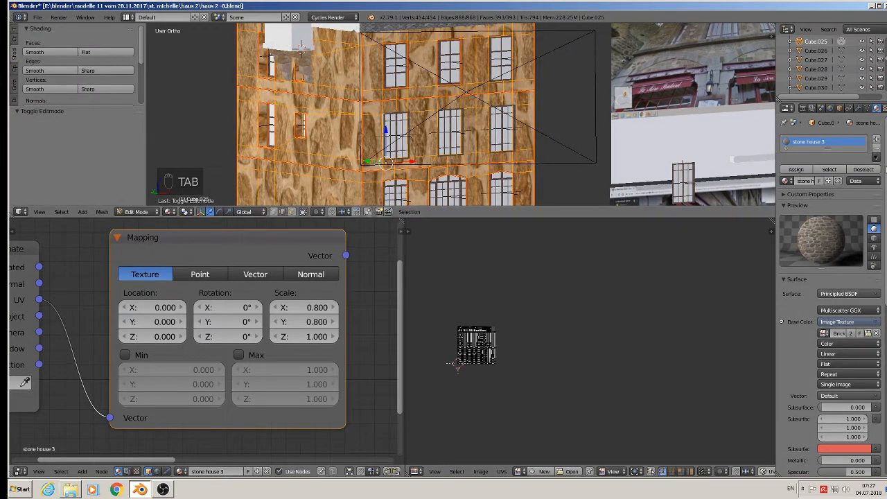
drag(827, 219, 827, 185)
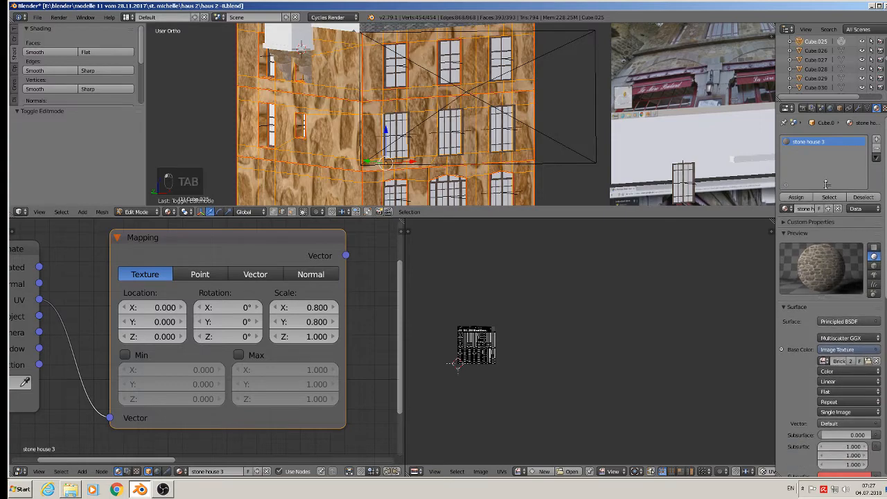
key(Tab)
key(Tab)
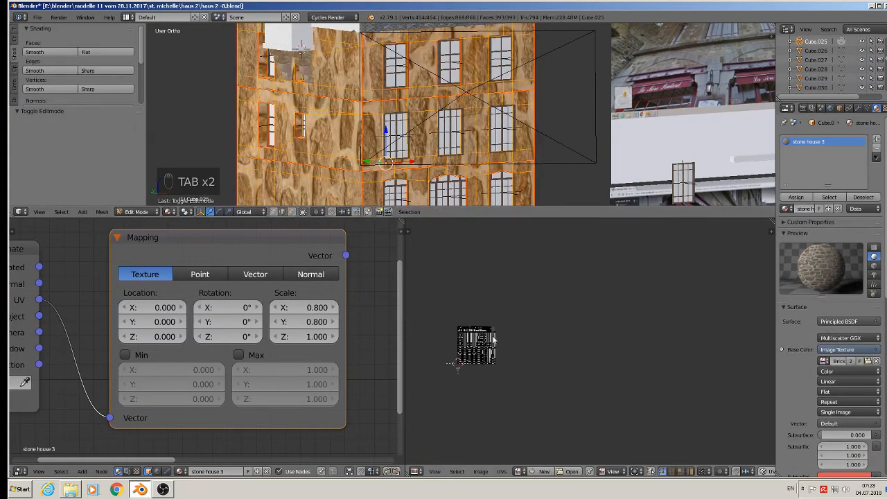
key(a)
key(a)
key(a)
key(s)
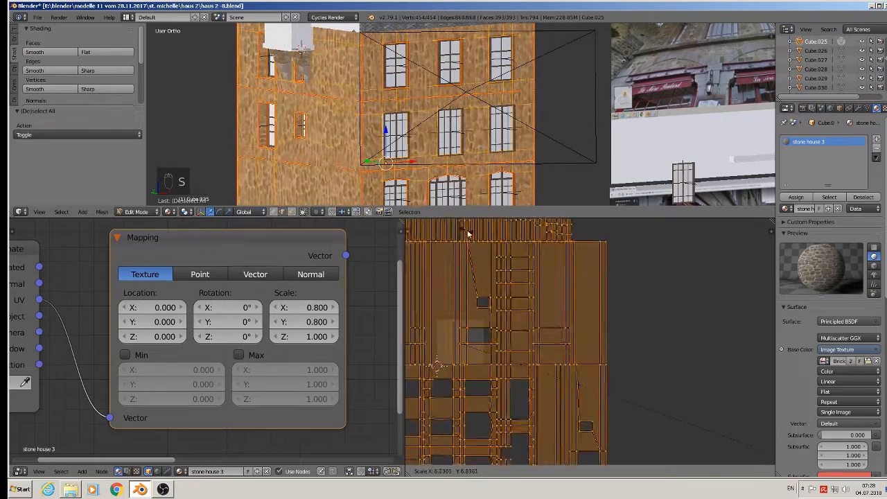
click(531, 264)
scroll(684, 321, down, 3)
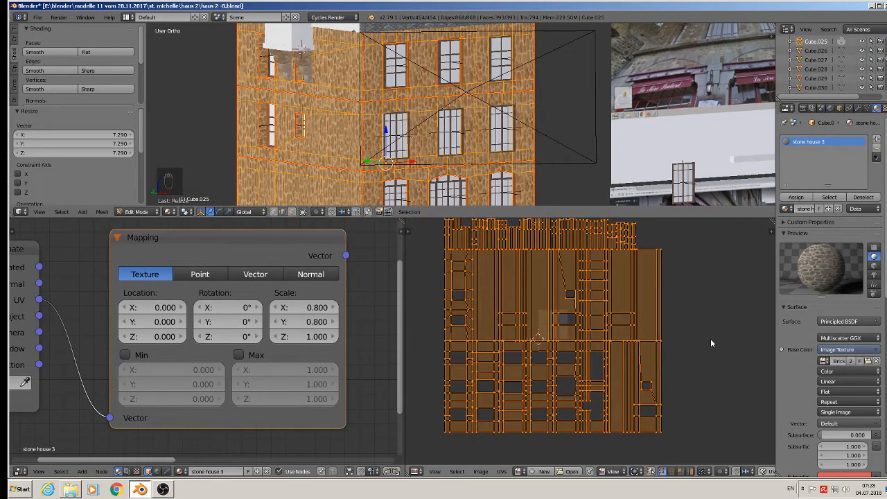
key(9)
key(0)
right_click(711, 338)
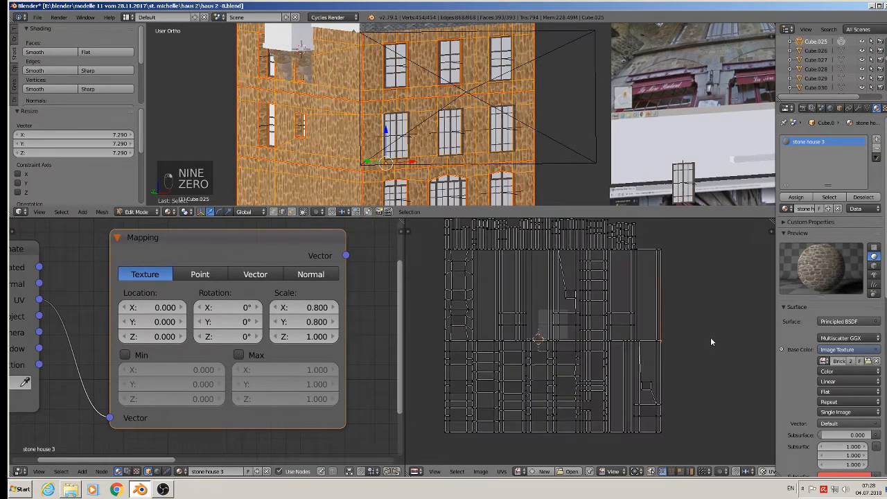
key(r)
key(r)
key(9)
click(709, 340)
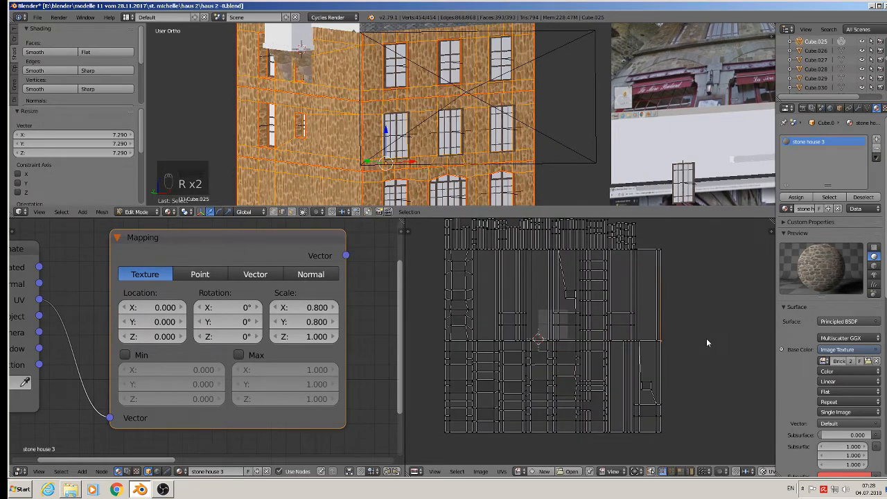
Select the whole UV layout and rotate it by about 90 degrees.
key(a)
key(a)
key(r)
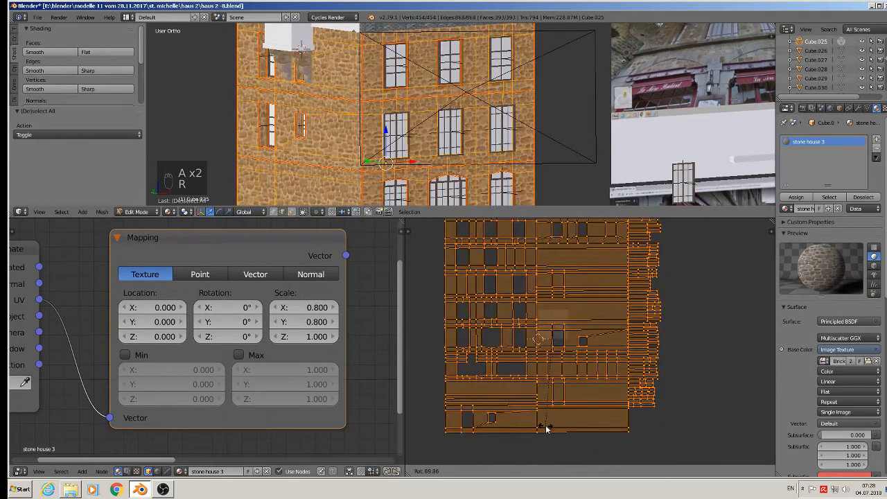
click(545, 424)
Inspect the stone texture's size and direction on the front and side walls in Object Mode.
middle_drag(485, 104, 398, 97)
key(Tab)
scroll(432, 94, up, 2)
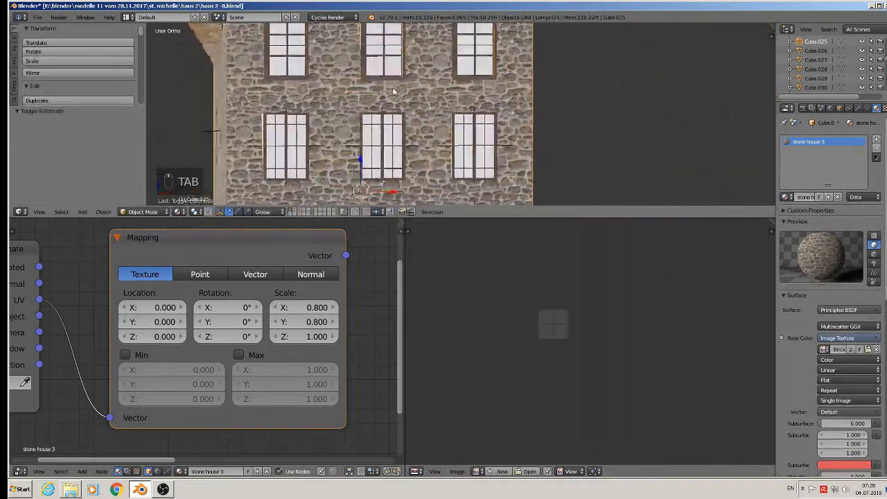
scroll(398, 97, down, 2)
middle_drag(489, 145, 514, 43)
scroll(488, 187, up, 3)
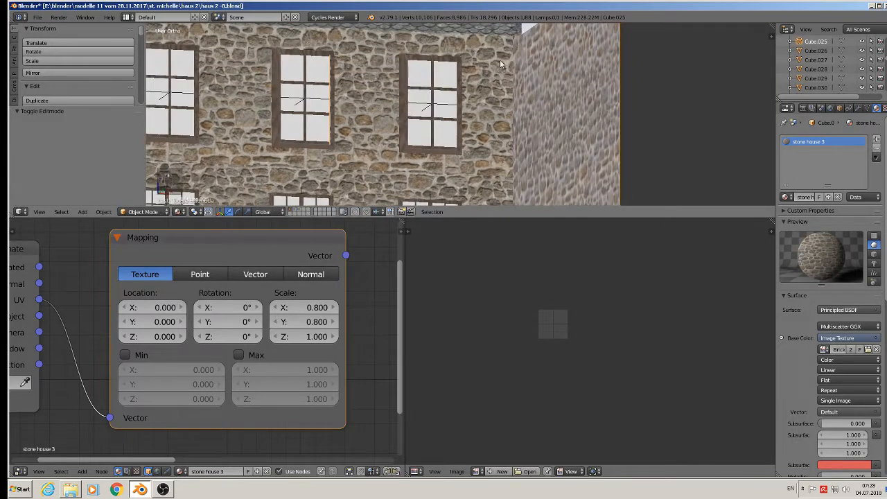
scroll(499, 60, down, 3)
Scale the walls' whole UV layout up by about 1.26 in Edit Mode.
key(Tab)
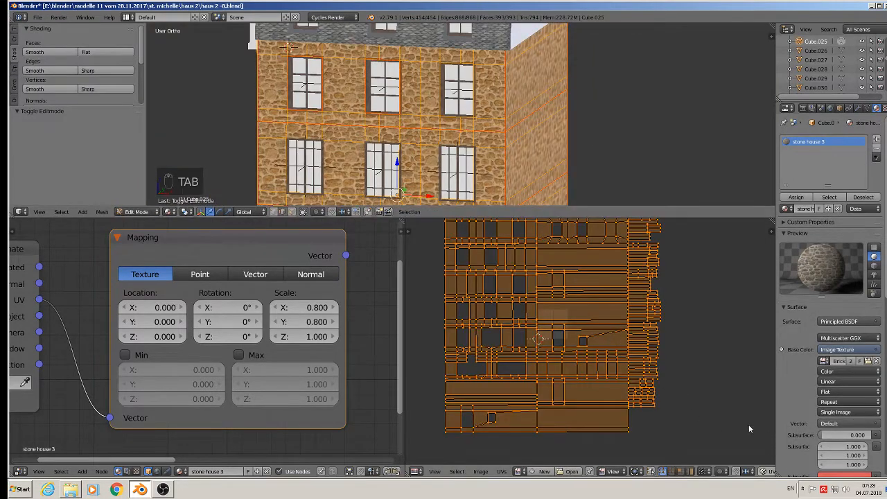
key(s)
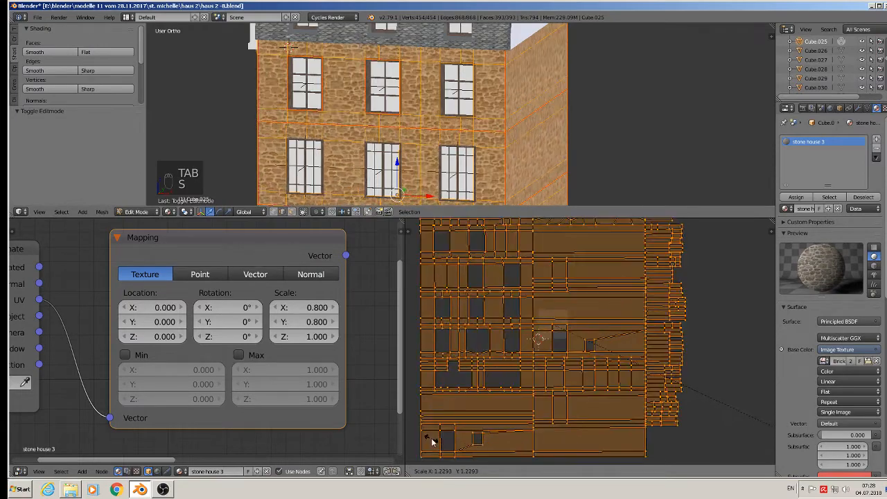
click(438, 440)
Review the textured house in Object Mode and compare its stonework with the reference photo of the real facade.
scroll(490, 118, down, 2)
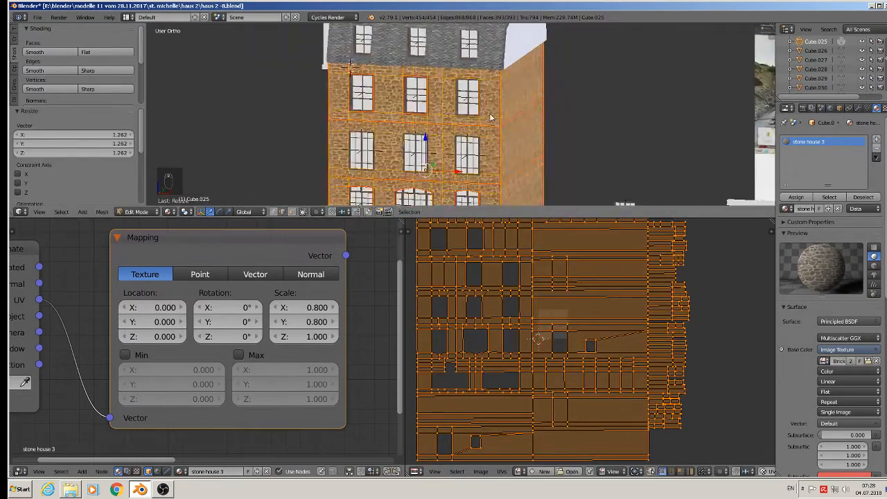
key(Tab)
scroll(519, 138, down, 2)
shift+middle_drag(519, 138, 492, 46)
shift+middle_drag(496, 88, 475, 148)
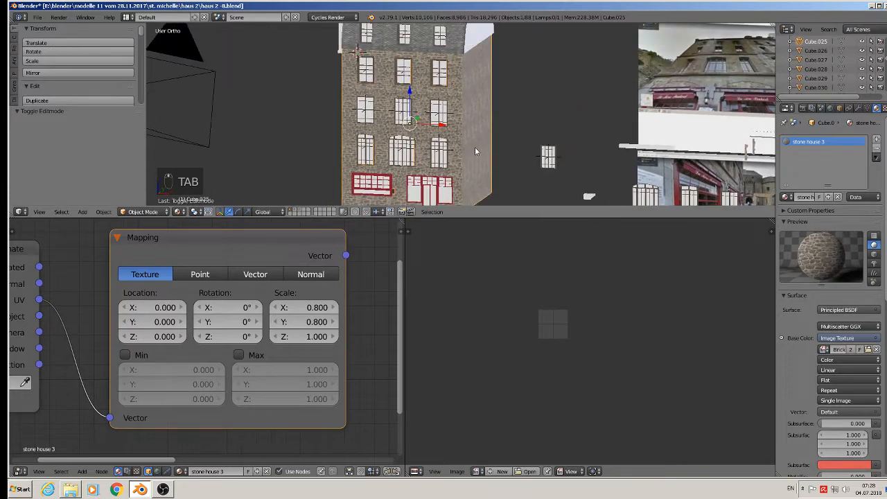
scroll(476, 151, up, 2)
shift+middle_drag(762, 92, 548, 204)
scroll(582, 131, up, 7)
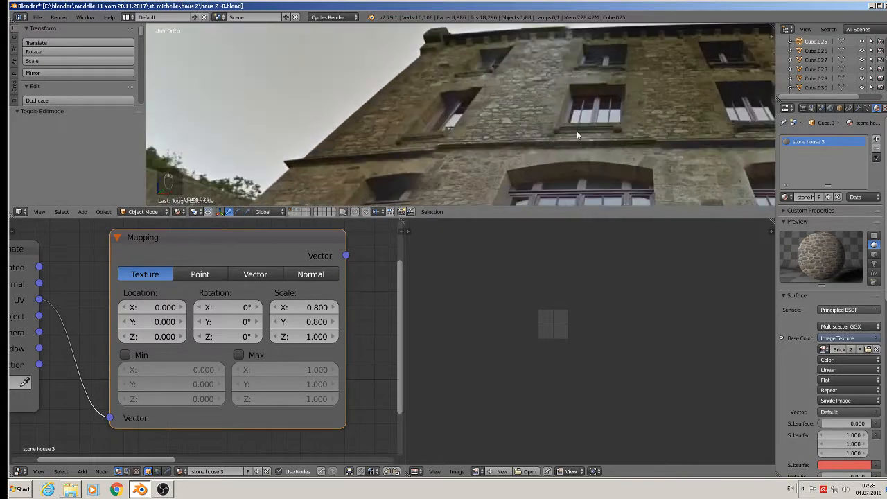
Compare the reference photo's facade with the textured house and examine the untextured gable end of the roof.
scroll(510, 122, down, 7)
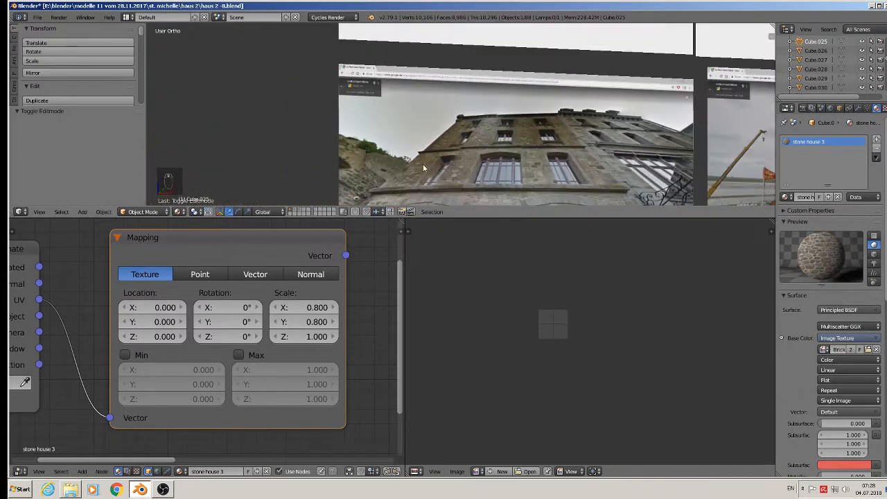
shift+middle_drag(422, 163, 160, 181)
scroll(472, 114, down, 3)
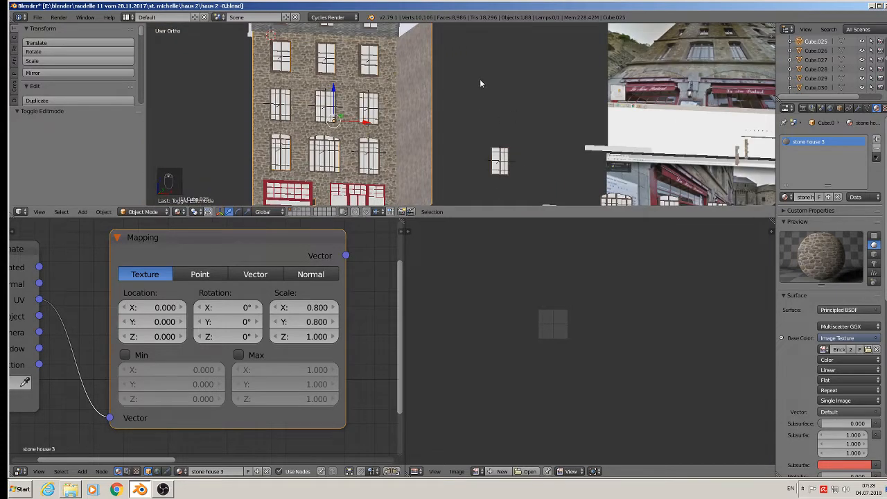
shift+middle_drag(478, 86, 462, 110)
scroll(461, 109, down, 3)
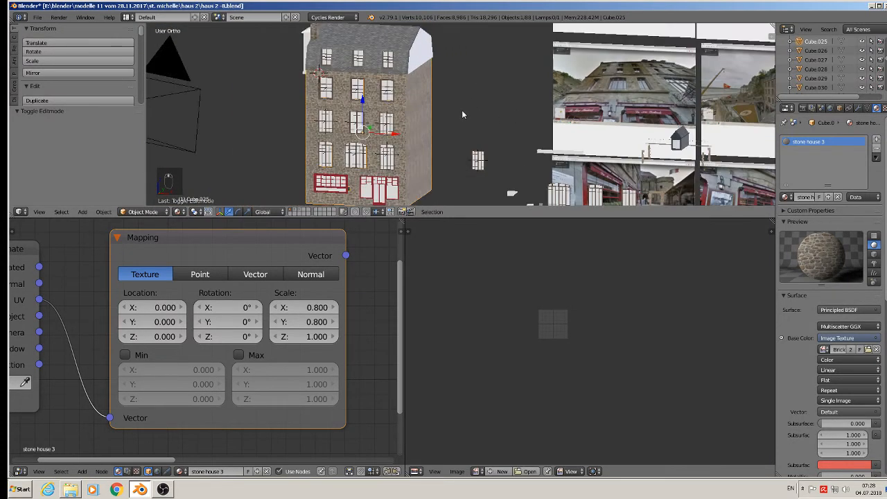
scroll(461, 109, up, 2)
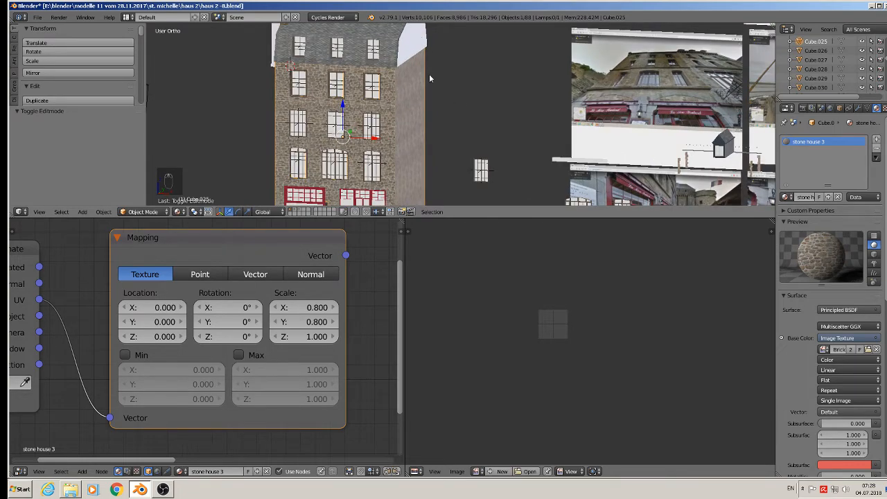
middle_drag(429, 74, 390, 102)
scroll(464, 171, up, 4)
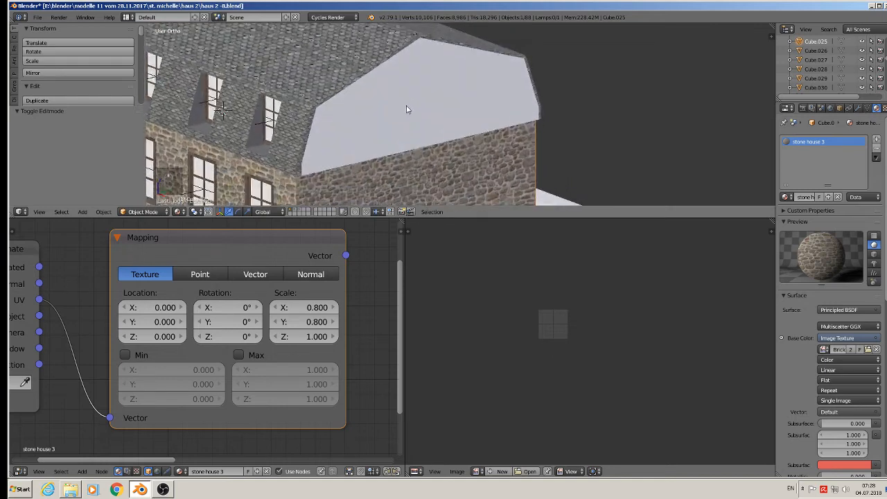
Inspect the roof object's gable faces and their assigned material in Edit Mode.
key(Tab)
key(Tab)
right_click(415, 99)
key(Tab)
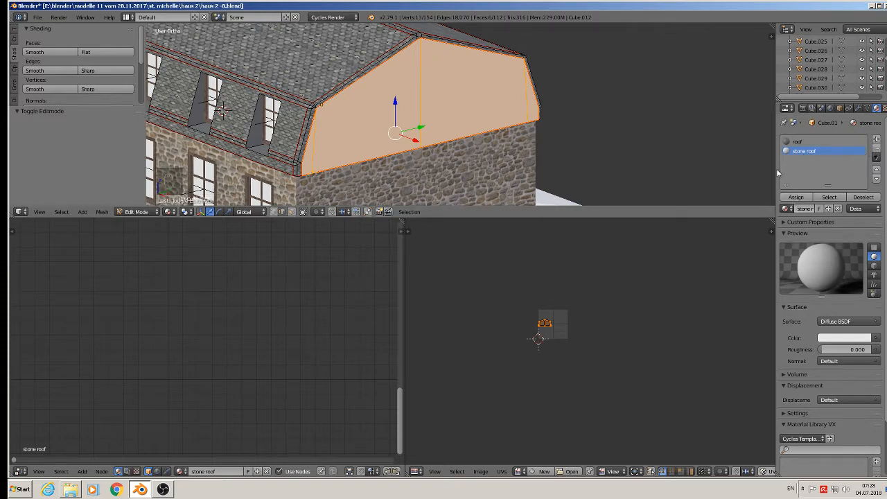
key(Tab)
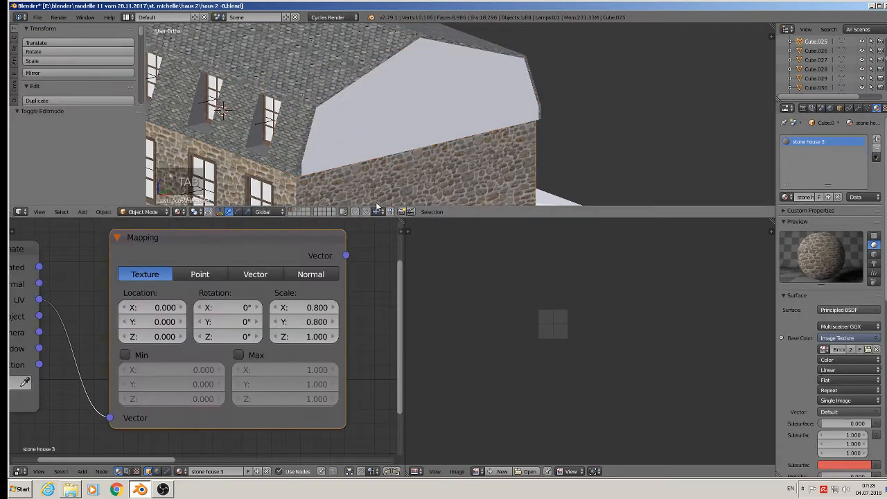
Link the Mapping node to the Image Texture's Vector input in stone house 3, with X and Y scale at 1.000.
scroll(289, 340, down, 4)
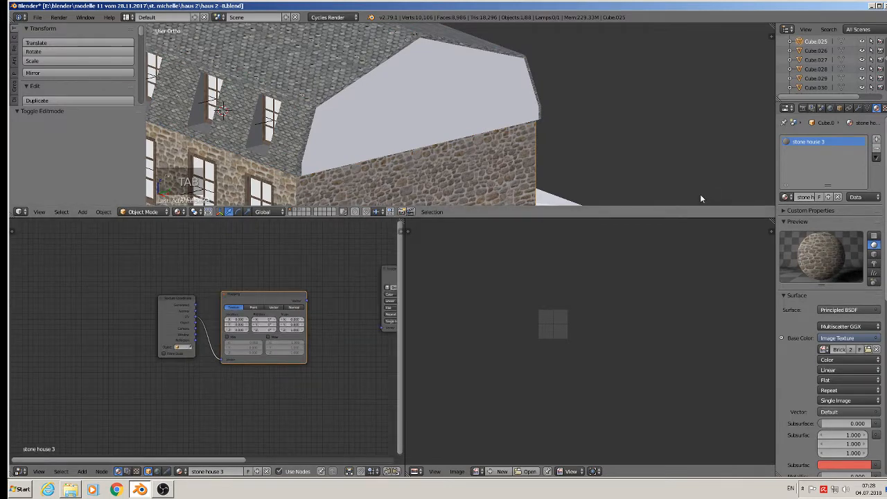
scroll(417, 299, down, 4)
middle_drag(338, 340, 117, 327)
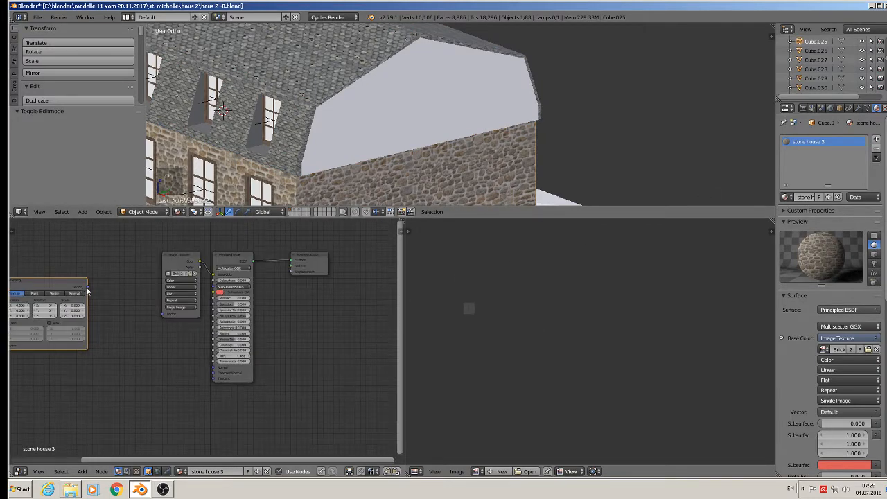
drag(86, 287, 163, 313)
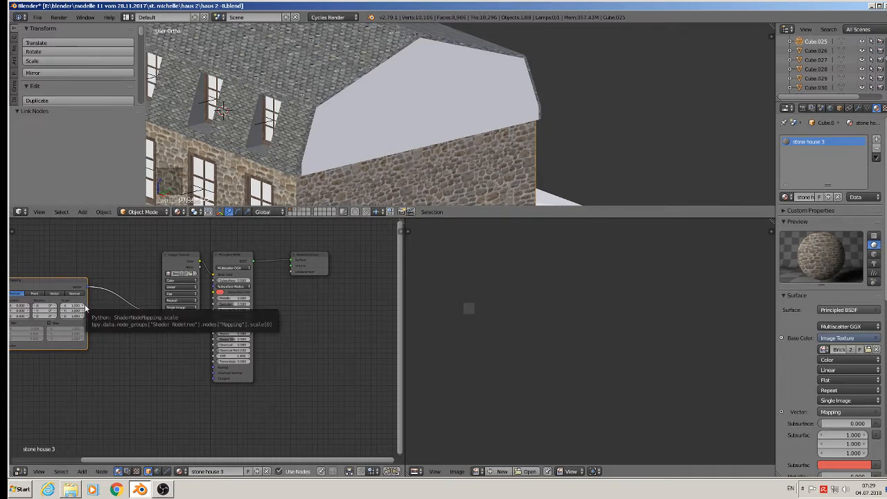
Check the stonework on the front and side walls, and copy all nodes of the stone house 3 material.
scroll(354, 161, up, 5)
scroll(354, 161, down, 2)
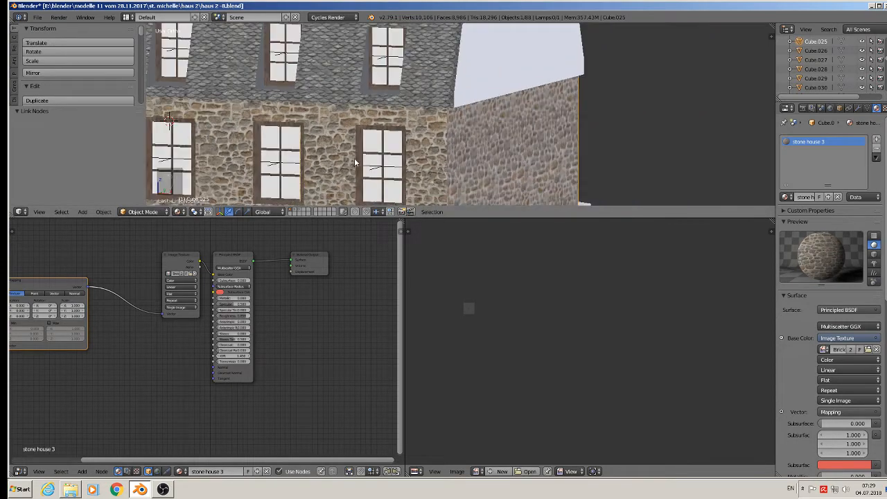
middle_drag(417, 143, 337, 246)
scroll(282, 359, down, 2)
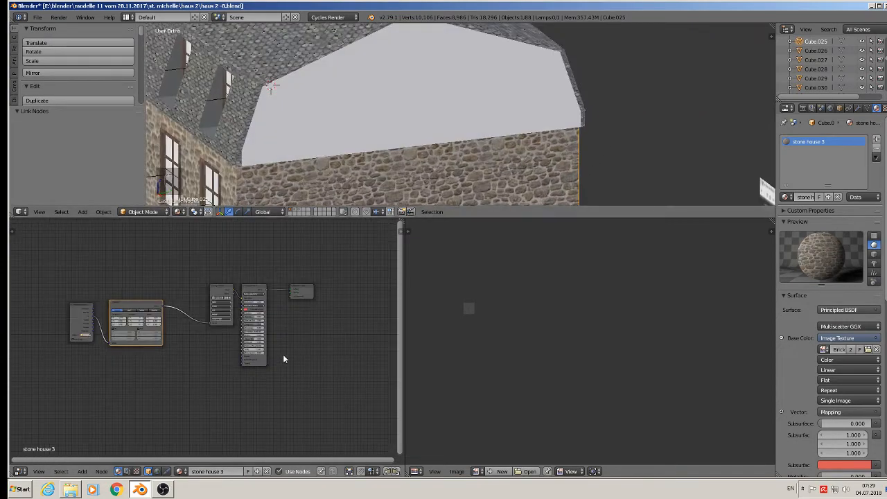
key(a)
key(a)
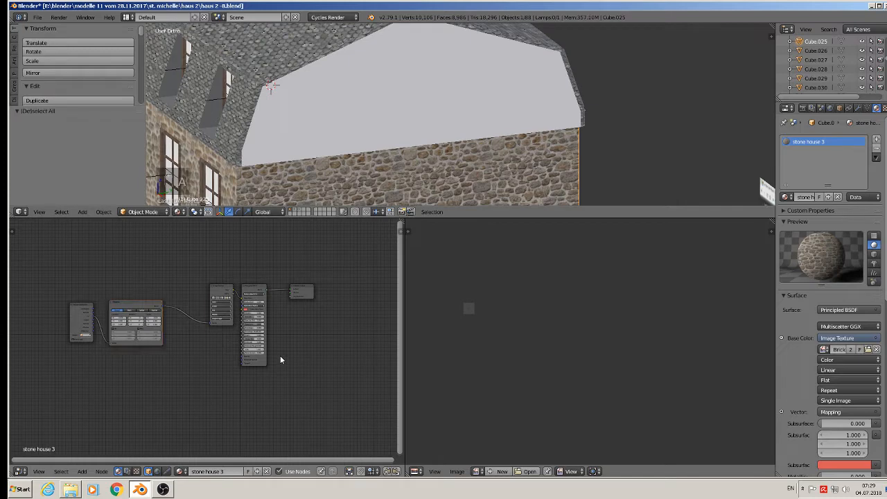
key(ctrl+c)
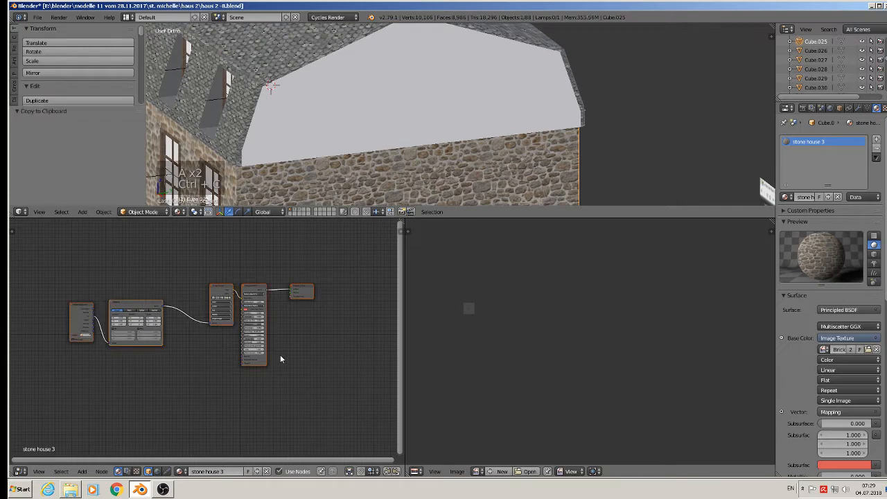
Replace the nodes of the roof's stone roof material with the copied stone wall nodes.
right_click(375, 83)
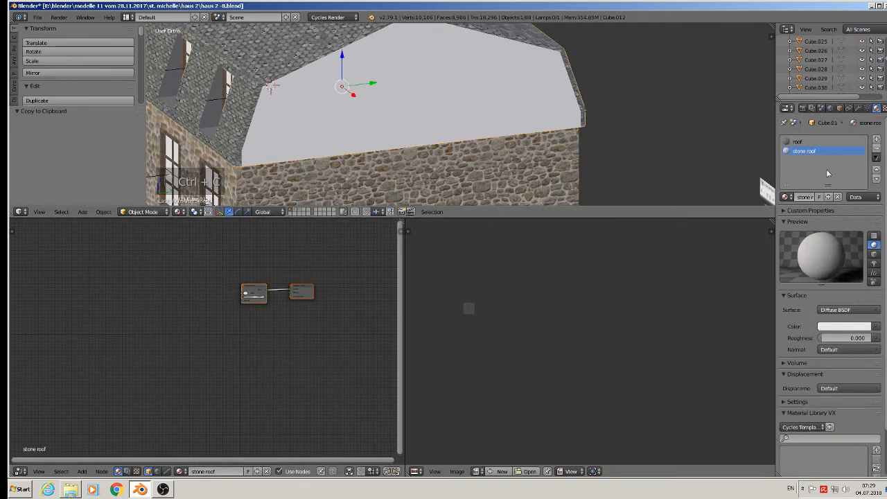
key(x)
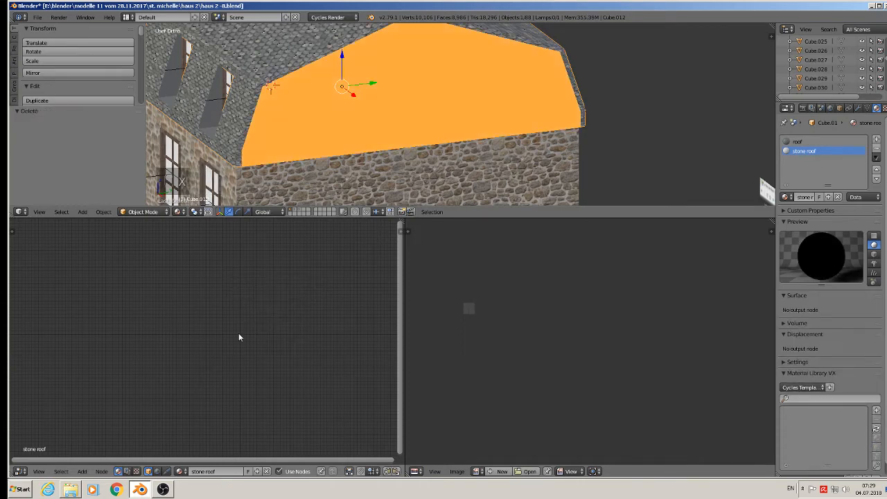
key(ctrl+v)
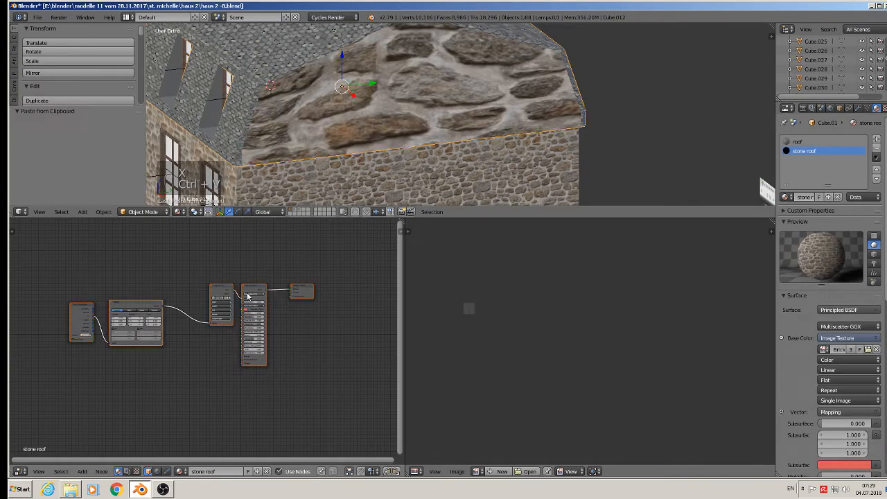
Set the stone roof material's mapping scale to X 0.100 and Y 0.200 to match the gable stones to the wall.
scroll(155, 333, up, 8)
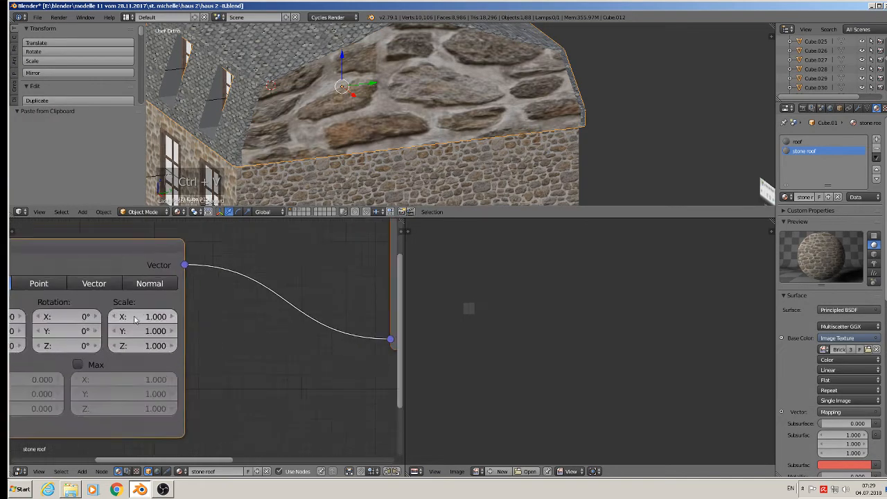
mouse_move(116, 321)
mouse_down()
mouse_move(84, 320)
mouse_move(115, 317)
mouse_move(97, 320)
mouse_move(105, 331)
mouse_move(96, 331)
mouse_up()
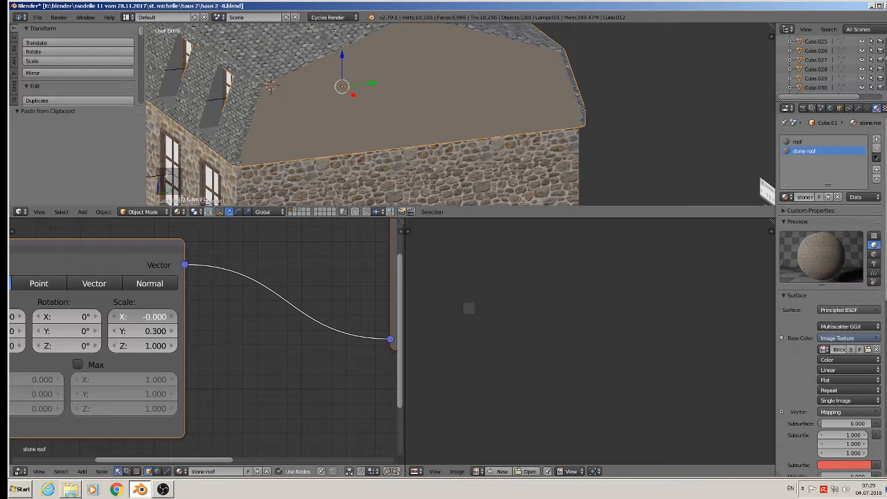
click(173, 316)
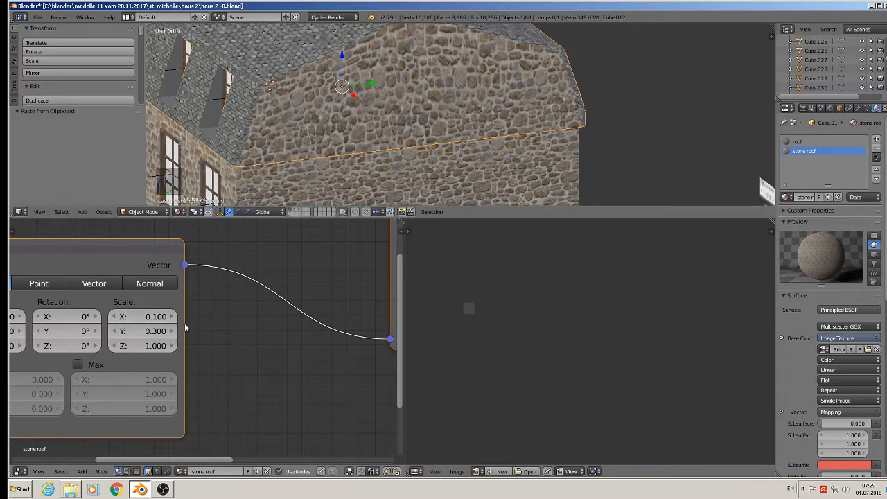
click(113, 332)
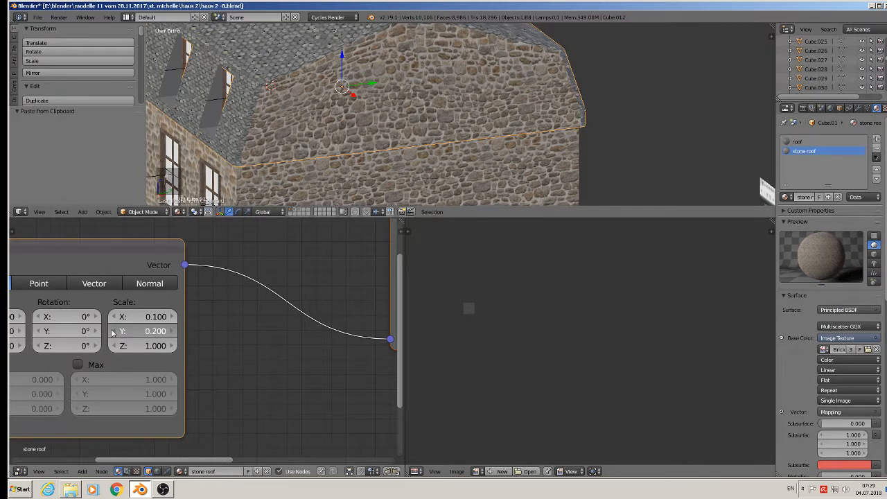
click(113, 332)
click(172, 331)
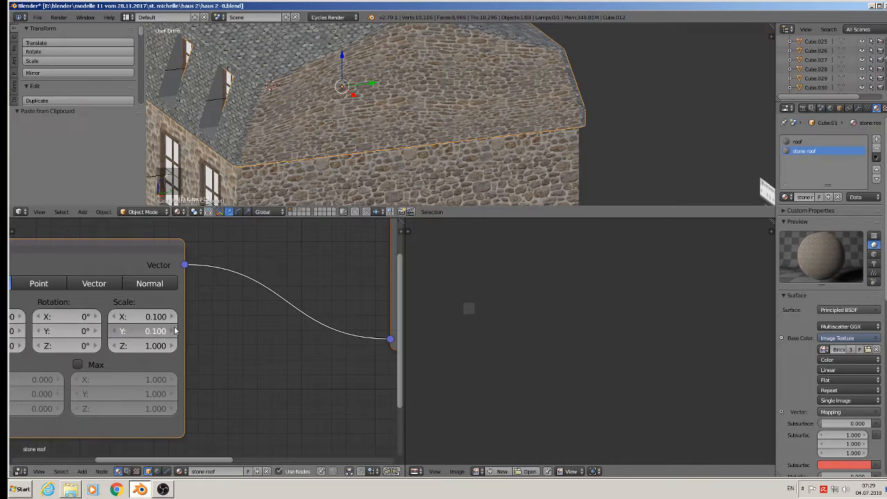
click(175, 317)
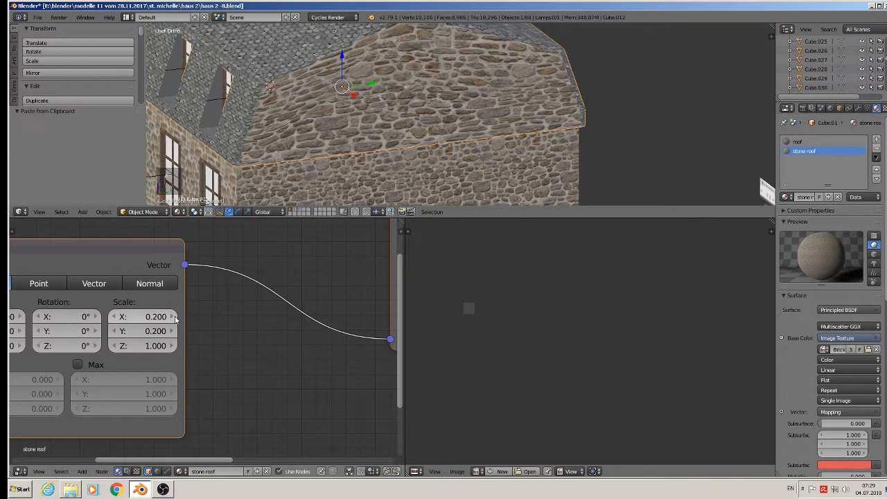
click(114, 317)
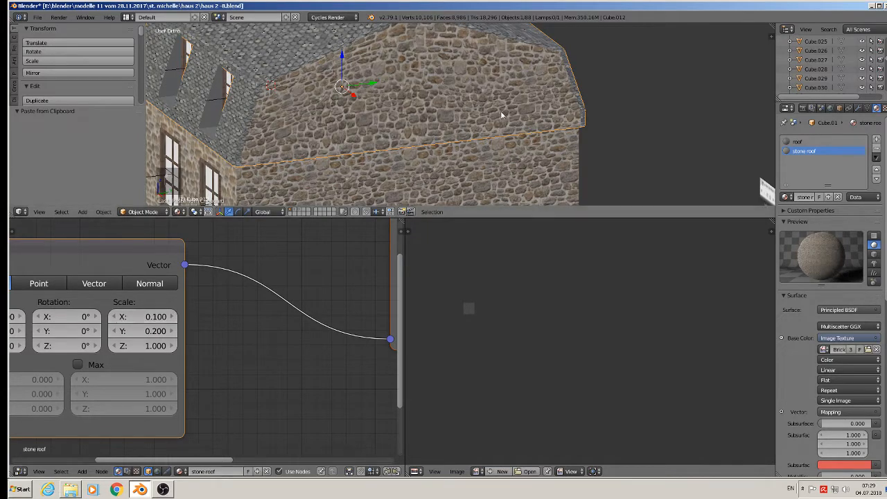
Deselect everything and examine the reference photos of the real building's side tower, gable and roofline.
middle_drag(499, 115, 307, 187)
key(a)
shift+middle_drag(519, 196, 495, 200)
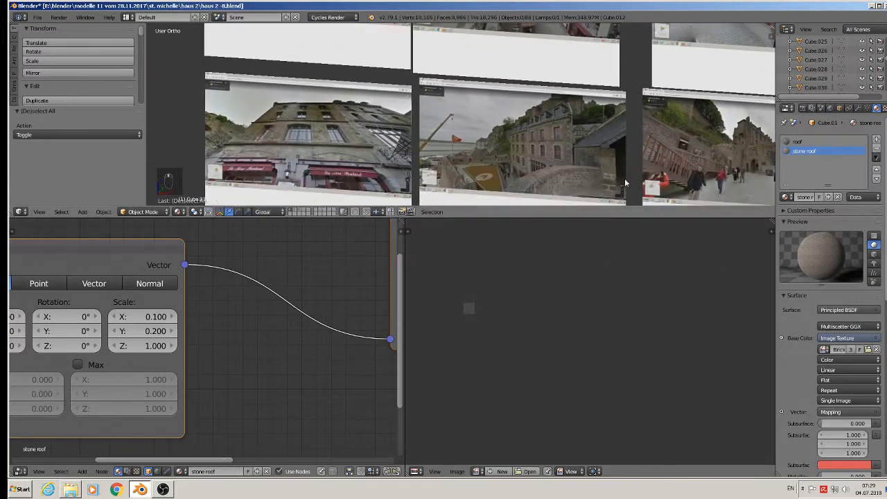
shift+middle_drag(625, 181, 450, 99)
scroll(653, 118, up, 4)
scroll(396, 84, up, 6)
shift+middle_drag(402, 78, 457, 204)
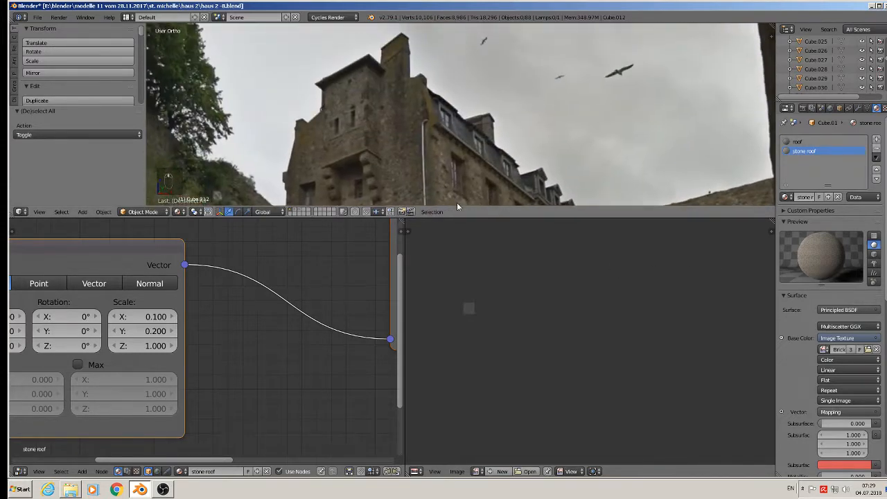
scroll(359, 161, up, 2)
scroll(366, 163, down, 4)
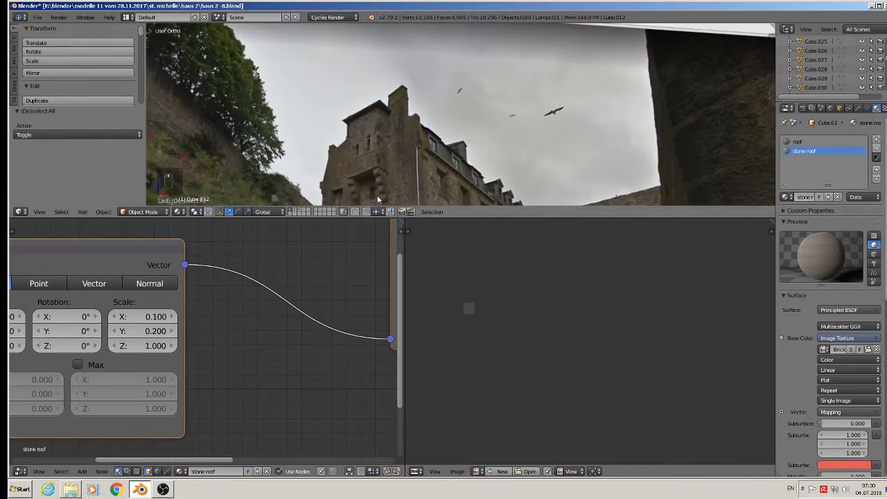
scroll(395, 169, down, 3)
shift+middle_drag(371, 198, 600, 87)
scroll(333, 130, down, 8)
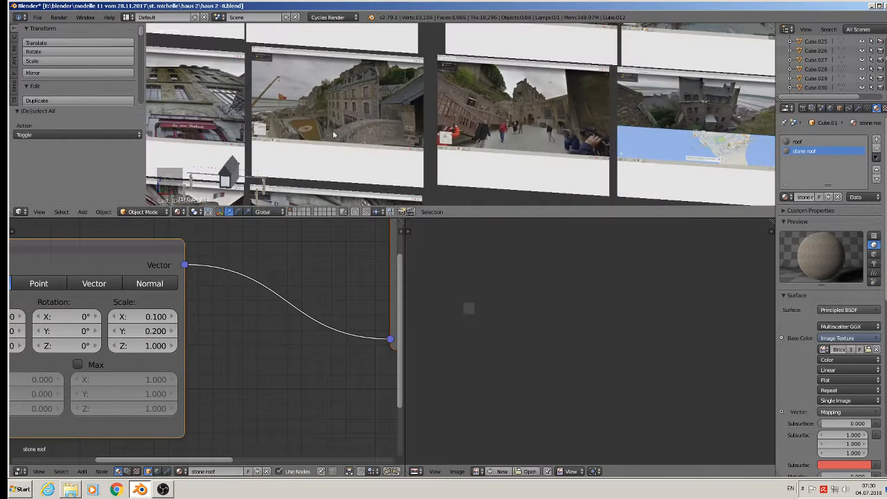
shift+middle_drag(309, 148, 665, 82)
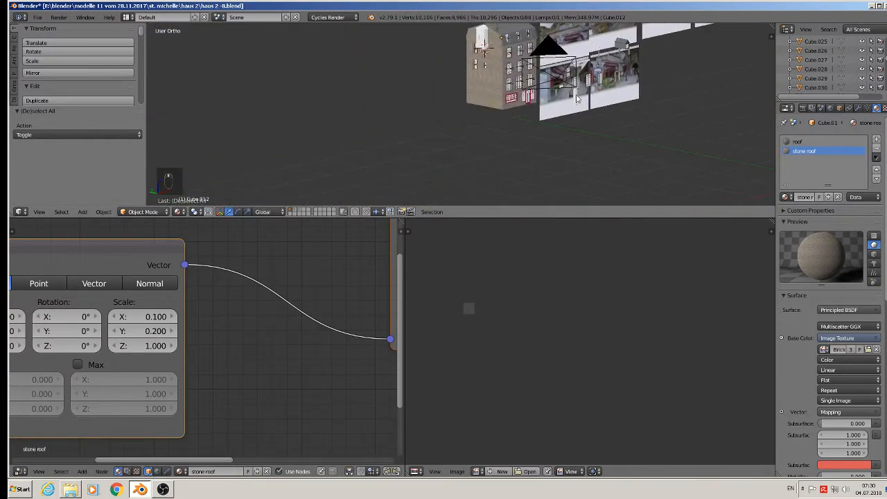
Select the plain white turret on the gable wall and open it in Edit Mode with its geometry deselected.
scroll(502, 61, up, 3)
shift+middle_drag(496, 61, 468, 191)
scroll(472, 178, up, 7)
scroll(448, 152, down, 2)
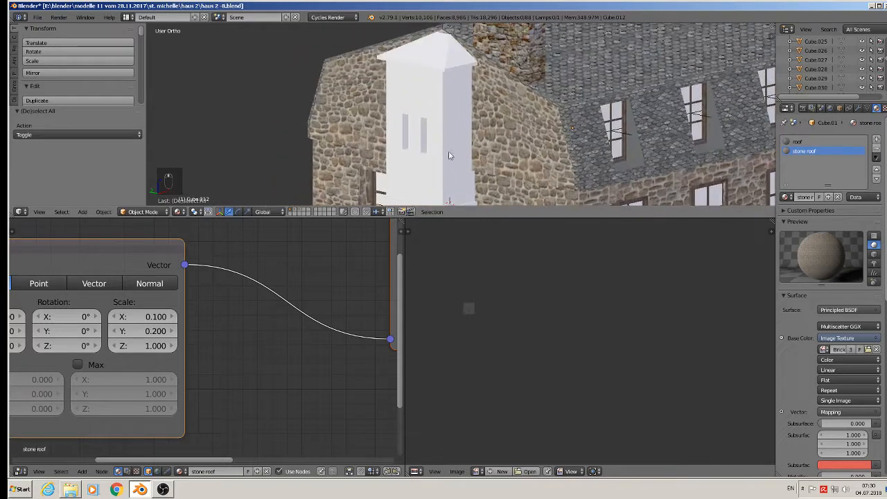
right_click(451, 154)
key(Tab)
key(a)
key(a)
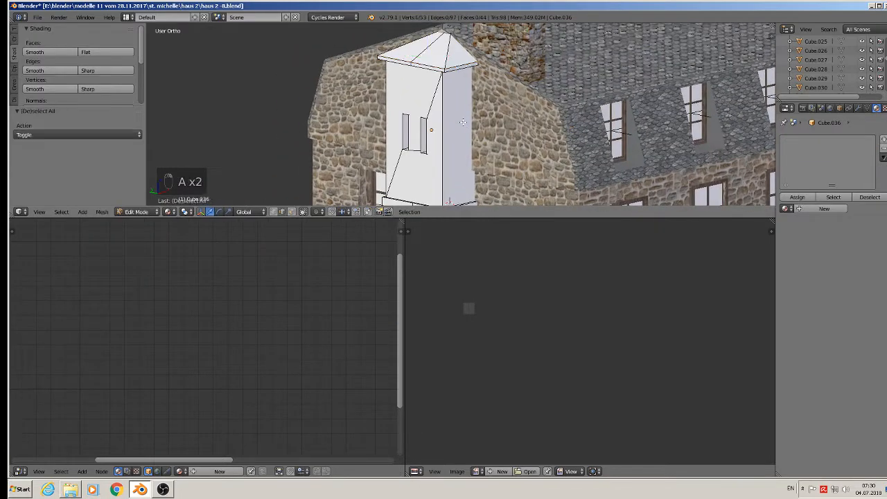
Enlarge the 3D viewport, select all of the turret's geometry, and return to Object Mode.
mouse_move(471, 122)
middle_down()
mouse_move(540, 139)
mouse_move(588, 125)
mouse_move(472, 119)
middle_up()
scroll(588, 125, down, 2)
scroll(473, 119, up, 3)
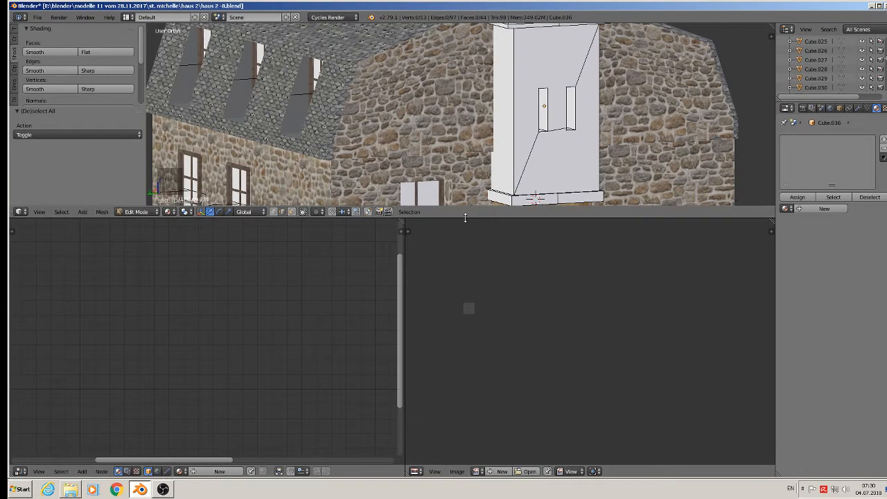
drag(465, 218, 465, 431)
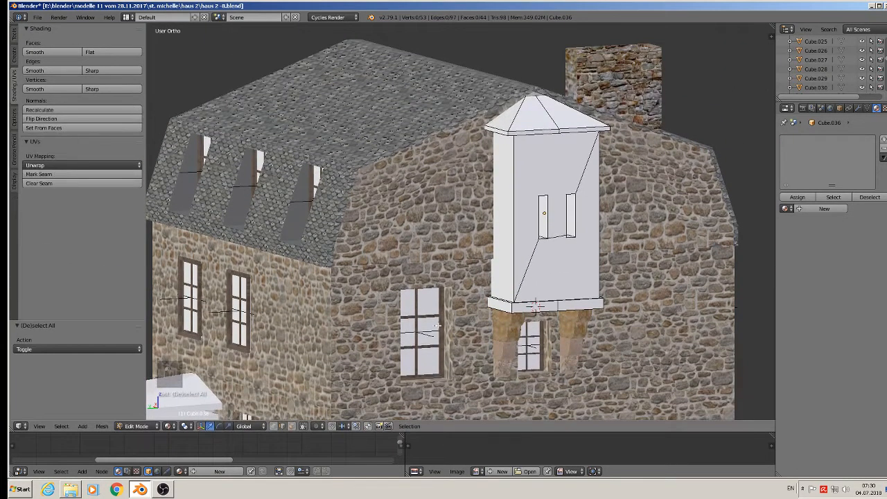
key(a)
key(a)
key(a)
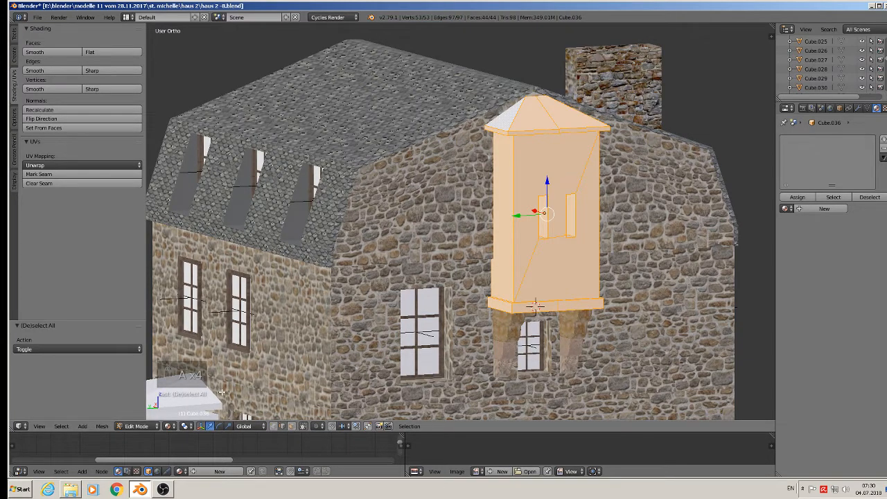
key(Tab)
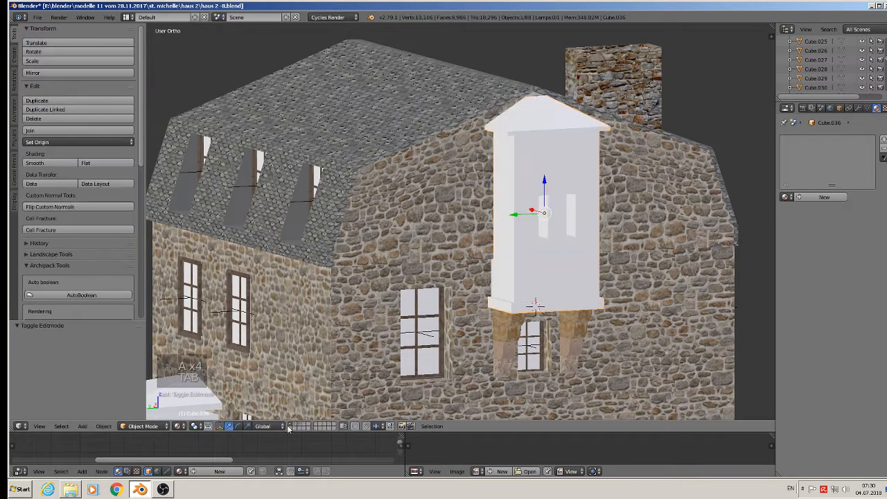
In Edit Mode, select the turret's front corner edges and the edges where its walls meet the roof and base ledge.
key(Tab)
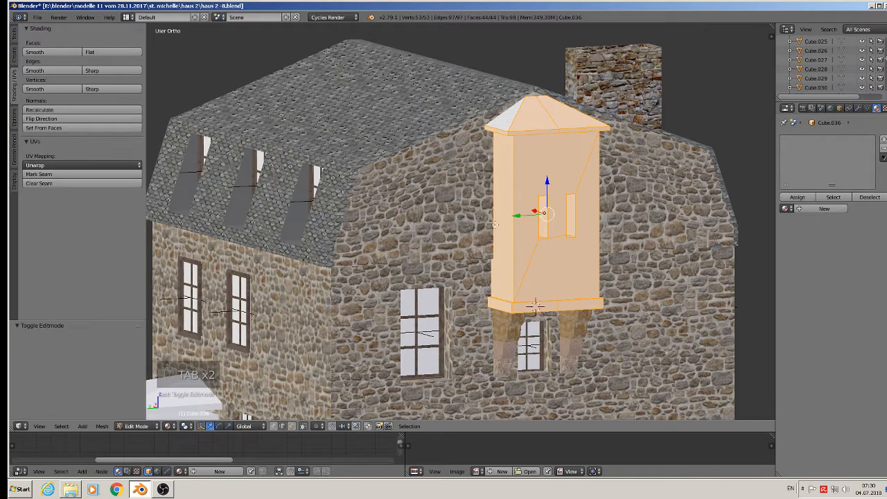
key(a)
key(a)
key(a)
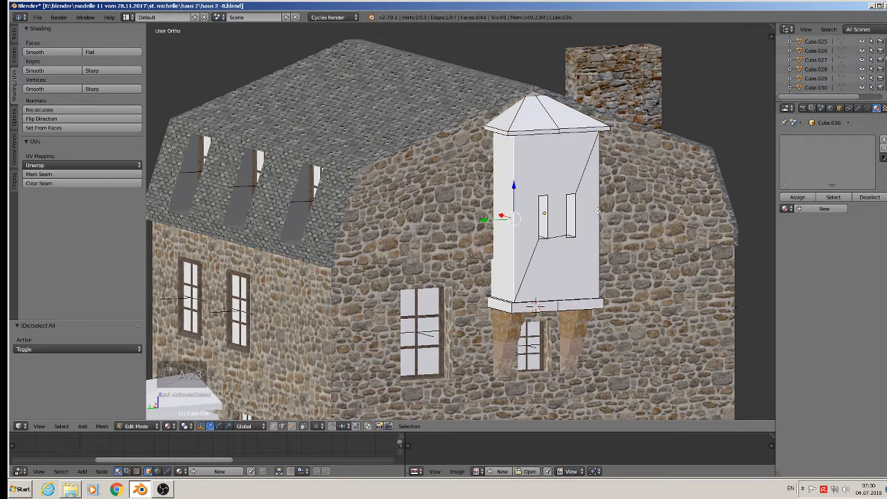
shift+right_click(597, 211)
middle_drag(556, 143, 543, 114)
scroll(544, 149, up, 4)
alt+shift+right_click(507, 125)
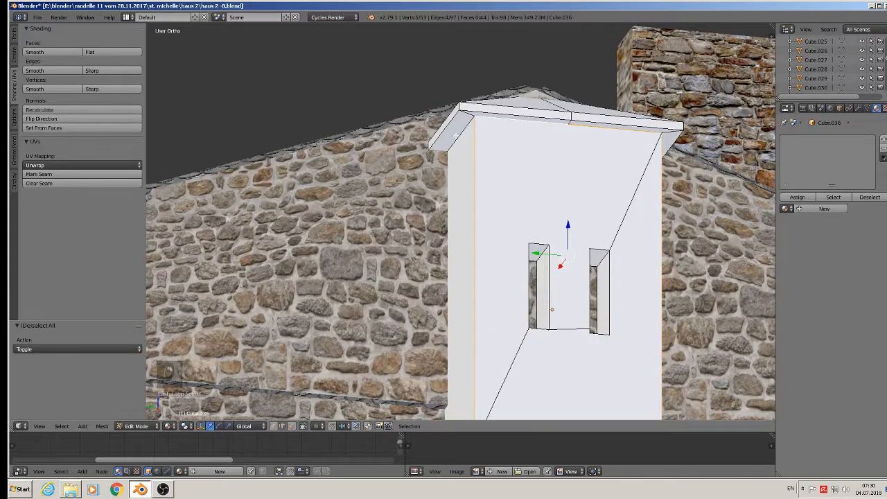
alt+shift+right_click(456, 137)
middle_drag(604, 197, 603, 158)
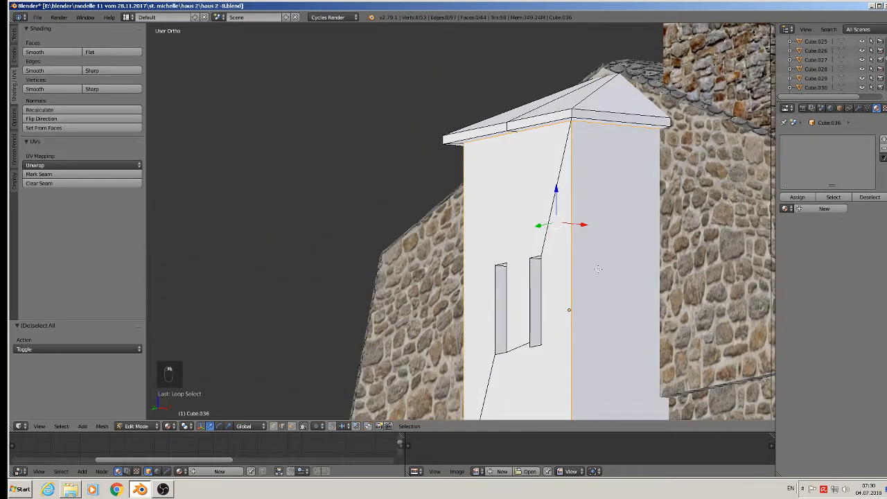
shift+middle_drag(598, 298, 651, 309)
alt+shift+right_click(612, 330)
shift+middle_drag(662, 263, 578, 299)
Add the edges around the first window slit in the turret's front wall to the selection.
shift+right_click(544, 194)
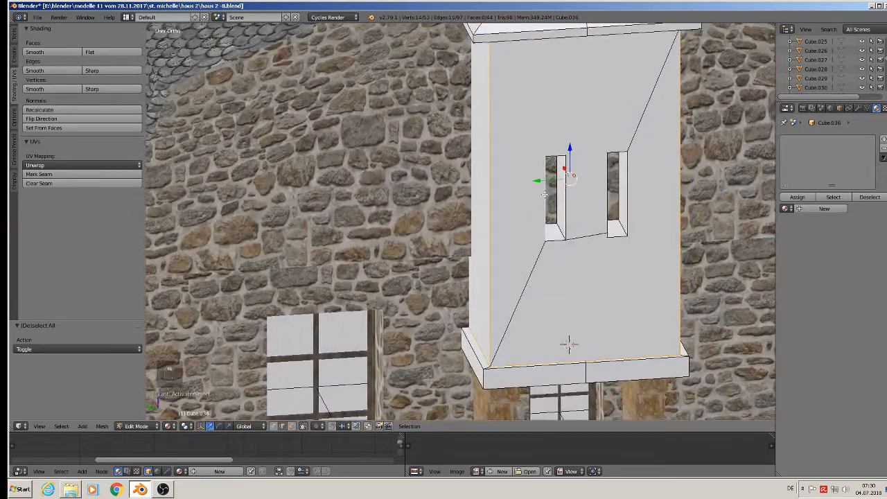
shift+right_click(565, 189)
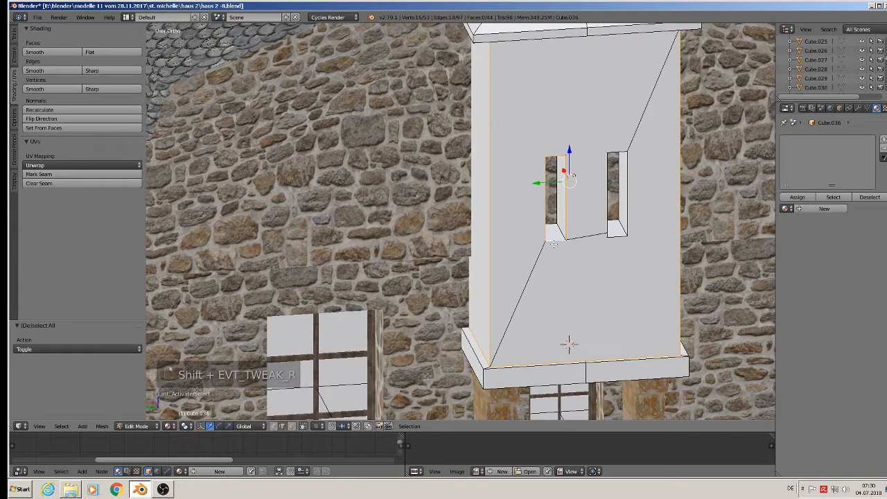
shift+right_click(552, 224)
shift+right_click(560, 207)
middle_drag(560, 207, 523, 218)
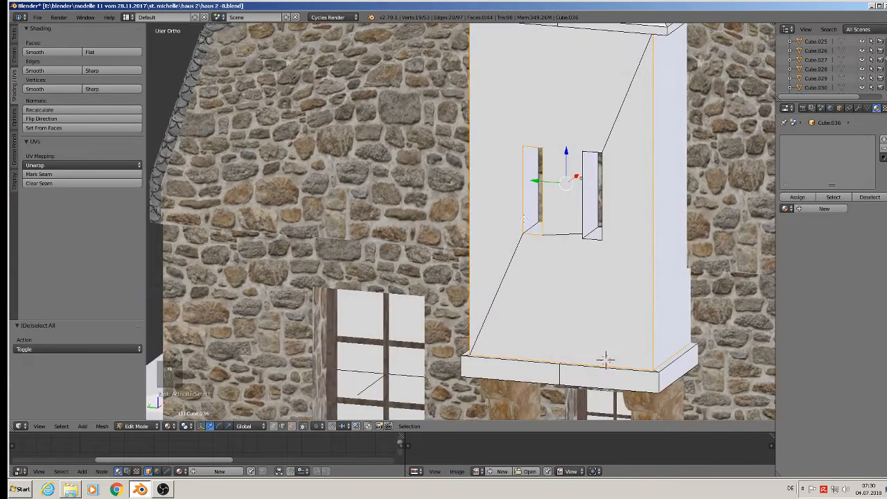
shift+right_click(540, 185)
middle_drag(539, 185, 530, 223)
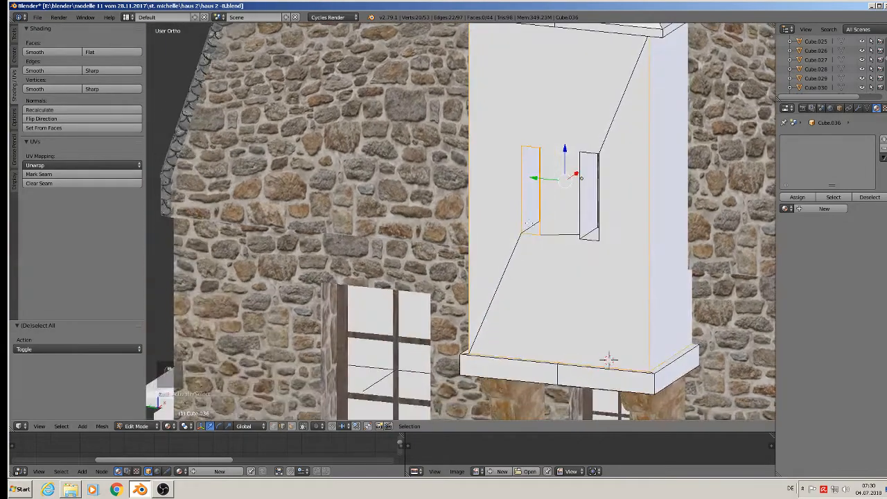
Add the second window slit's edges to the selection and mark all selected turret edges as seams.
shift+right_click(587, 232)
shift+right_click(588, 187)
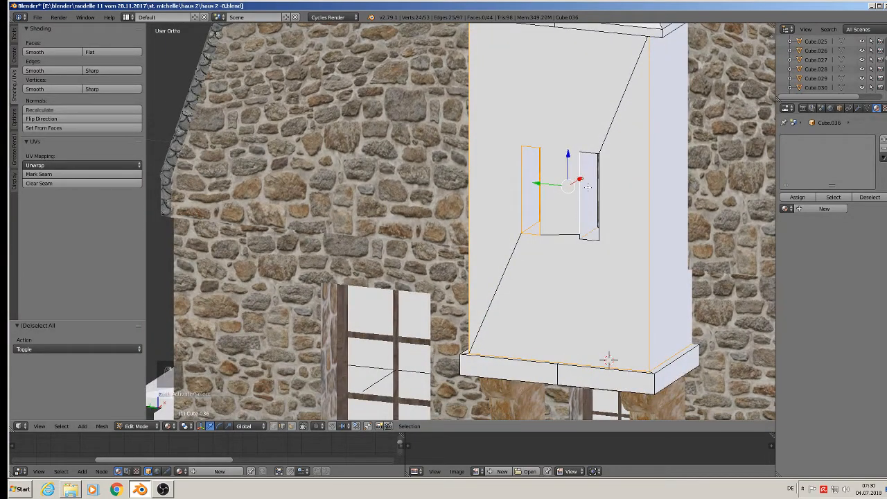
shift+right_click(591, 150)
shift+right_click(609, 179)
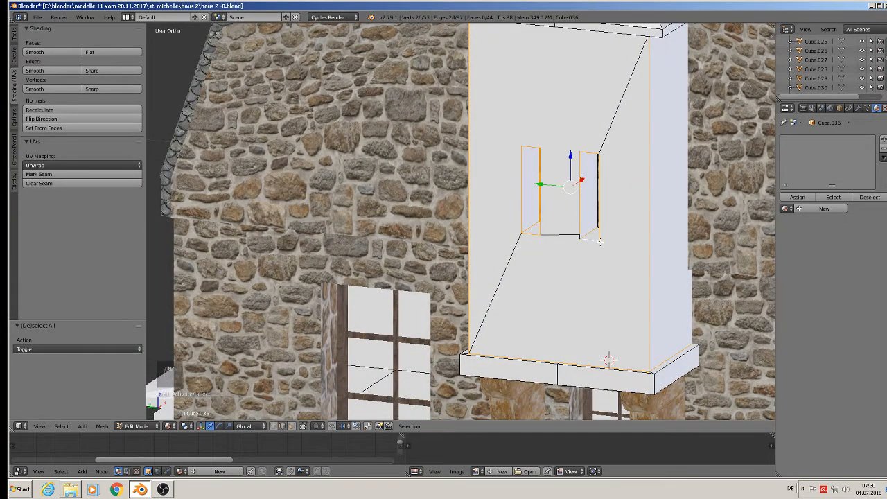
middle_drag(600, 241, 604, 230)
shift+right_click(597, 209)
mouse_move(586, 194)
middle_down()
mouse_move(608, 180)
mouse_move(610, 158)
mouse_move(590, 194)
middle_up()
shift+right_click(612, 179)
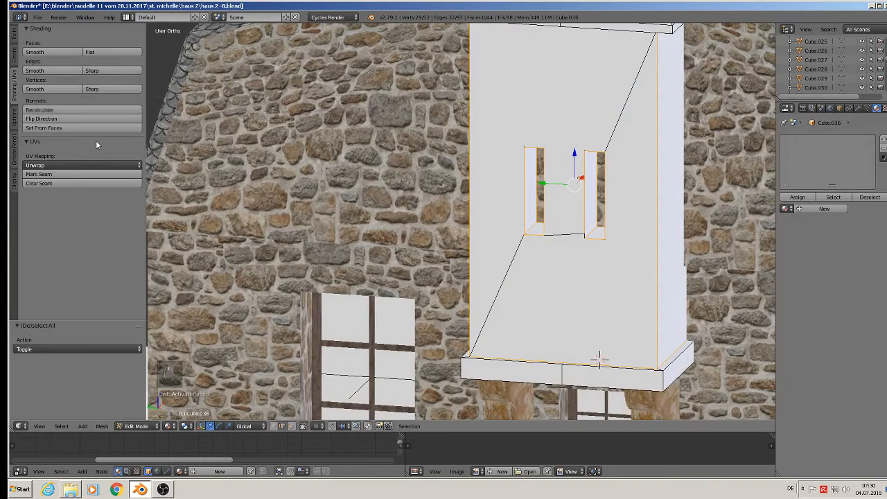
click(64, 176)
Select the lower and upper outer edges of the turret's base ledge and mark them as seams.
scroll(510, 258, down, 2)
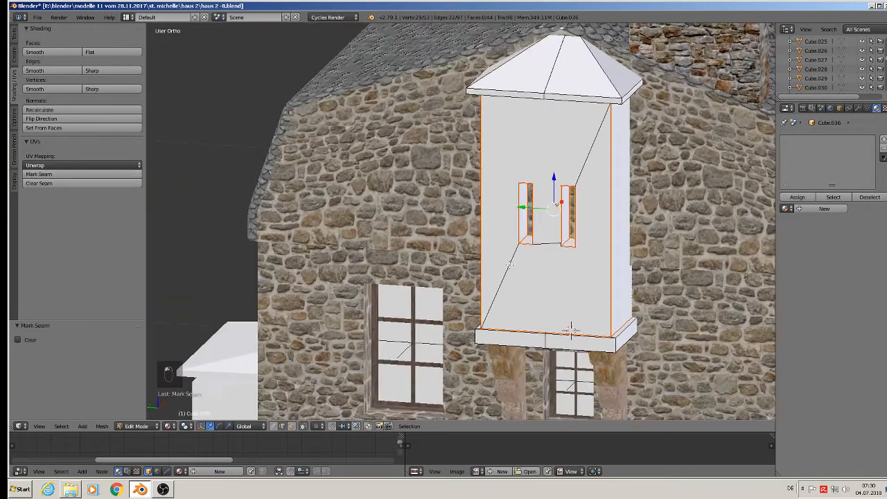
shift+middle_drag(528, 298, 358, 219)
scroll(361, 234, up, 3)
alt+right_click(423, 285)
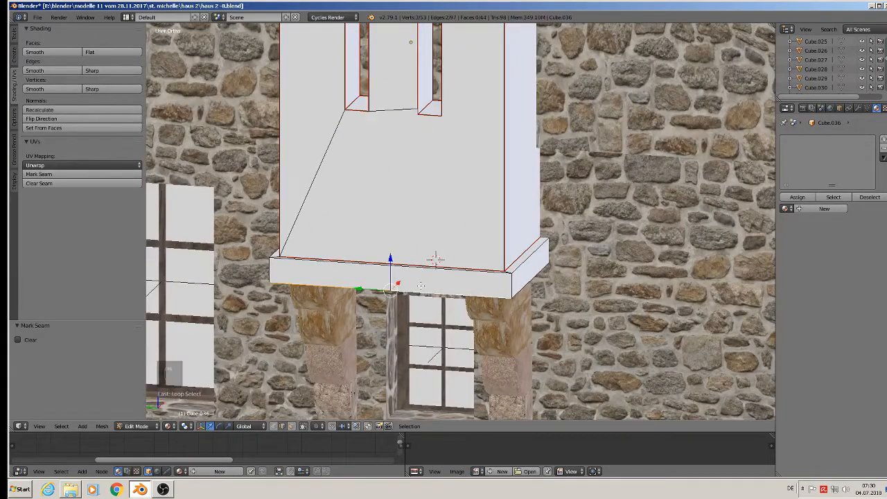
middle_drag(423, 285, 504, 275)
shift+right_click(508, 295)
middle_drag(504, 275, 584, 240)
shift+right_click(320, 239)
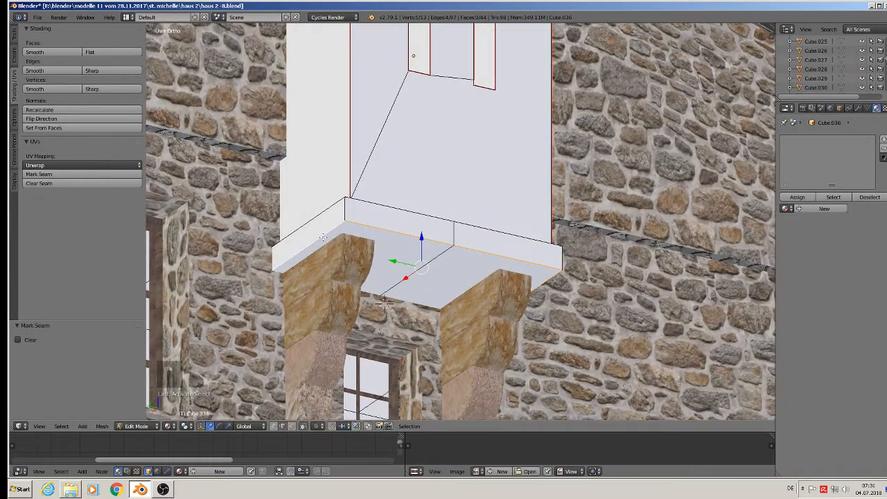
middle_drag(322, 237, 302, 252)
alt+shift+right_click(301, 252)
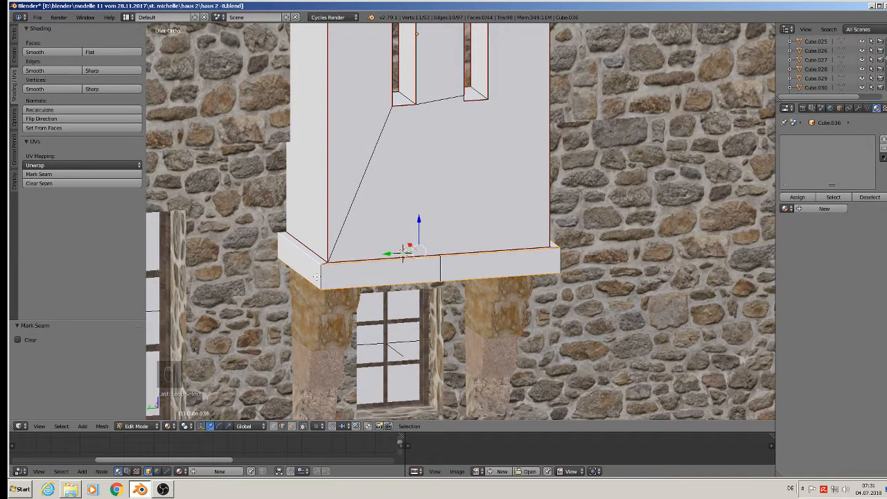
click(69, 174)
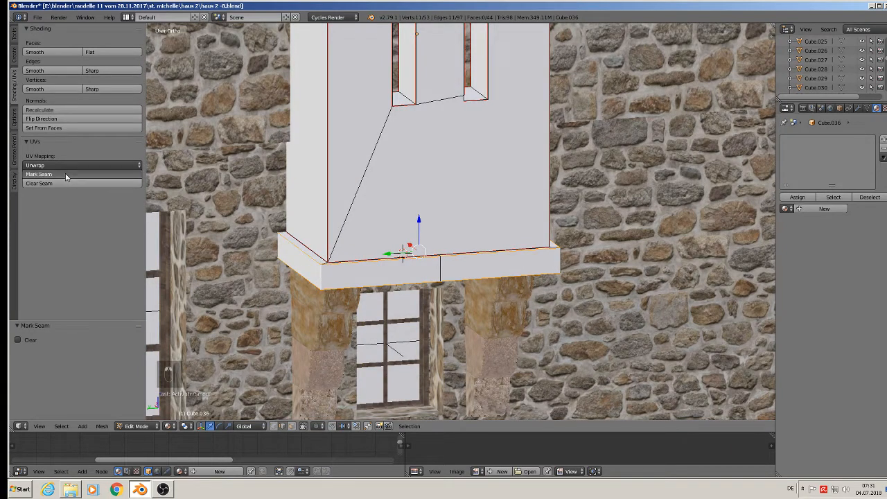
Return to Object Mode and move the turret along the X axis, clear of the gable wall, to expose its back.
scroll(341, 240, down, 3)
scroll(405, 236, down, 5)
middle_drag(405, 235, 411, 273)
key(Tab)
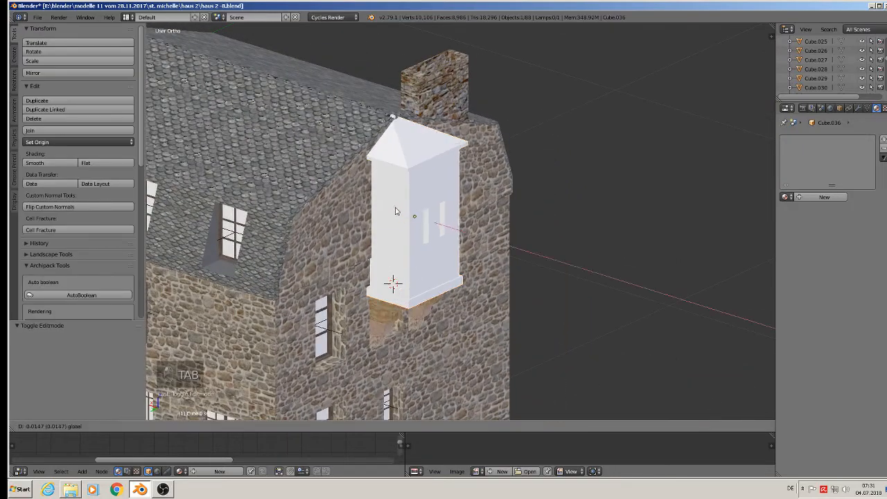
drag(385, 208, 568, 243)
middle_drag(569, 242, 530, 206)
In Edit Mode, delete the vertical middle edge of the turret's back wall to open the hidden side.
key(Tab)
scroll(575, 215, up, 5)
scroll(624, 243, down, 2)
right_click(530, 205)
click(529, 217)
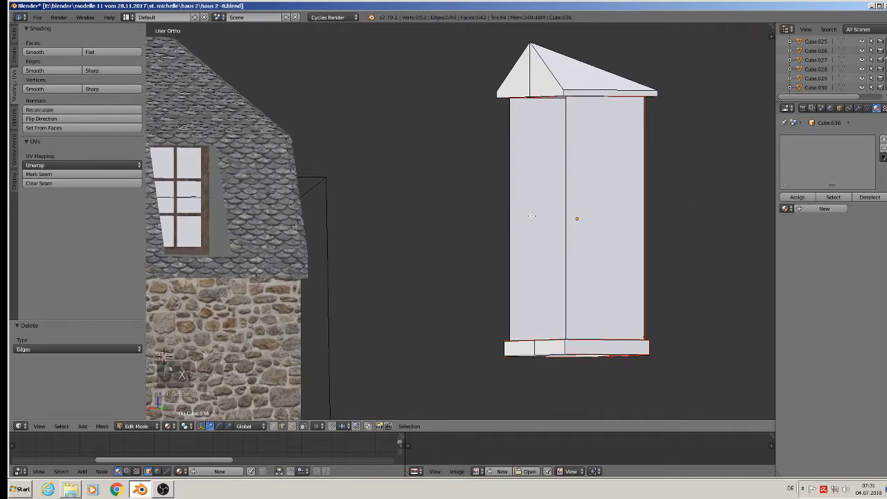
Select the two vertical edges bordering the turret's open back and mark them as seams.
middle_drag(545, 226, 556, 252)
shift+right_click(503, 227)
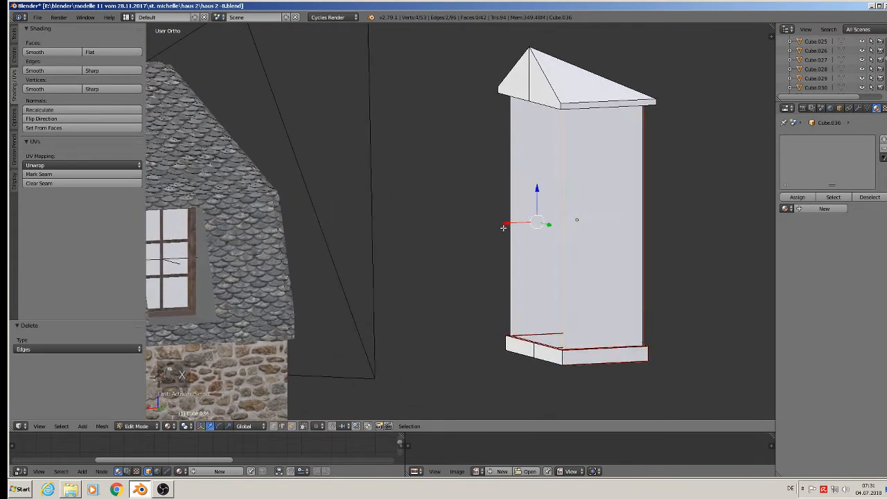
middle_drag(516, 195, 431, 142)
click(70, 174)
Mark the upper and lower edge loops of the turret roof's eaves as seams.
scroll(431, 142, up, 2)
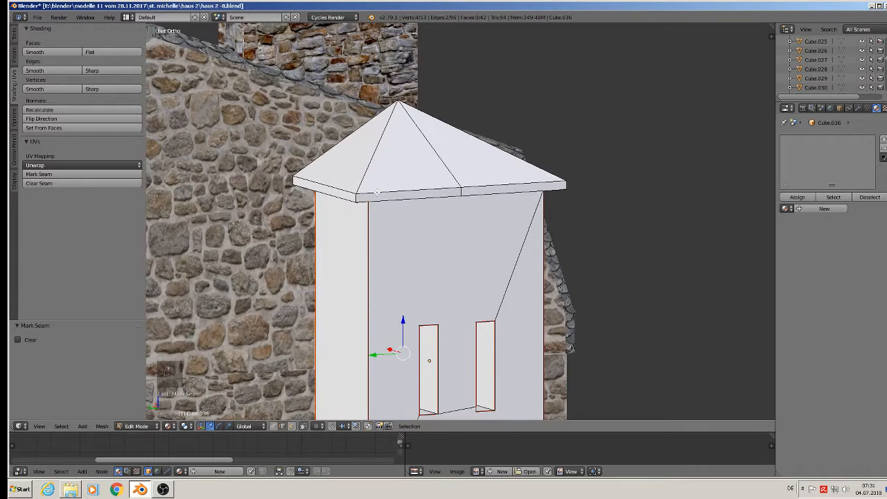
alt+click(377, 191)
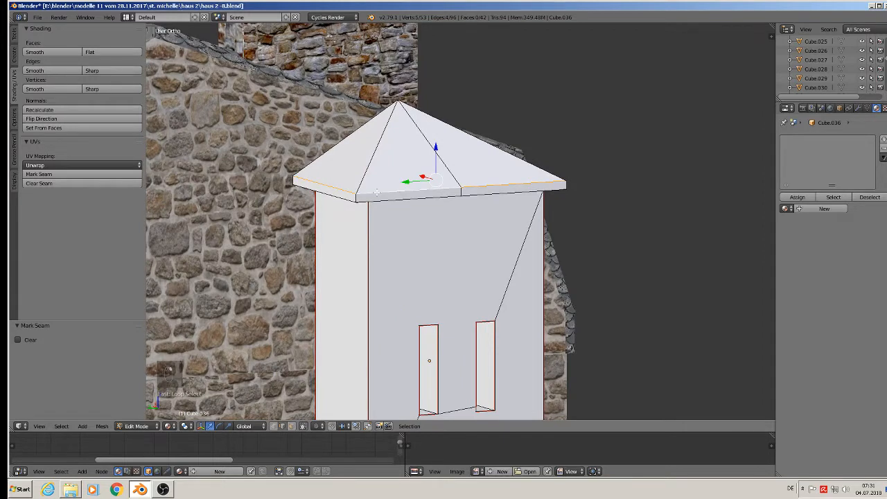
click(74, 176)
alt+click(387, 199)
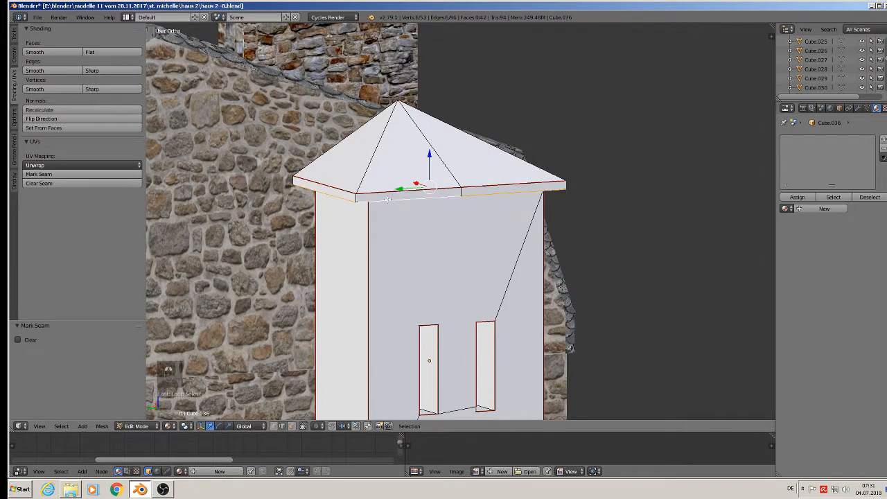
click(73, 175)
Delete the middle edge on the back of the turret's roof and mark the border of the opening as a seam.
middle_drag(489, 192, 416, 236)
right_click(504, 150)
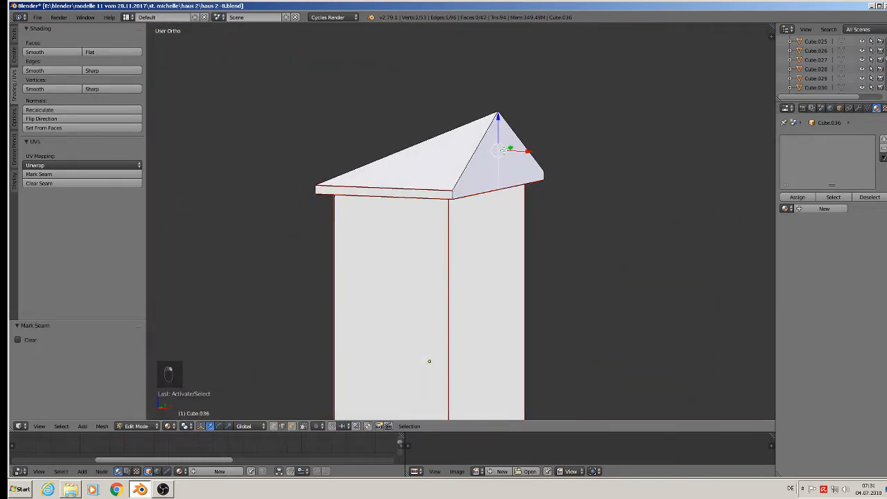
key(x)
click(504, 149)
alt+right_click(477, 148)
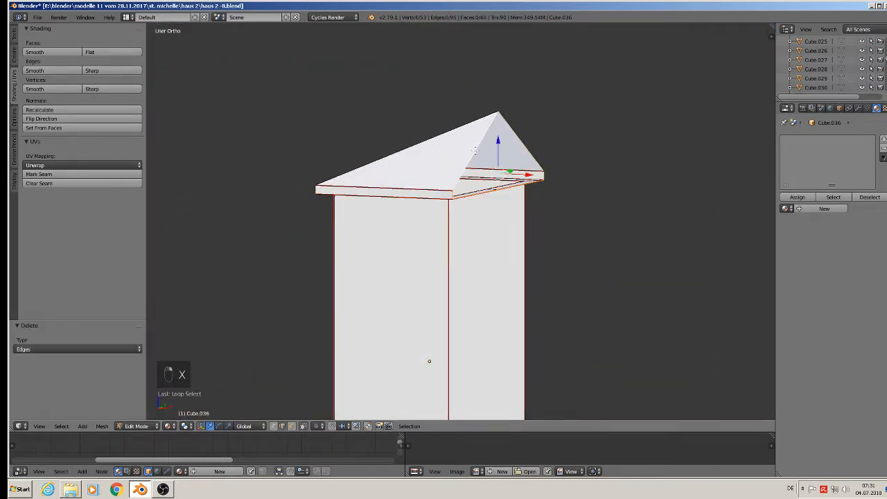
click(41, 174)
Return to Object Mode and save the project as a new version, haus 2 -9.blend.
scroll(264, 209, down, 3)
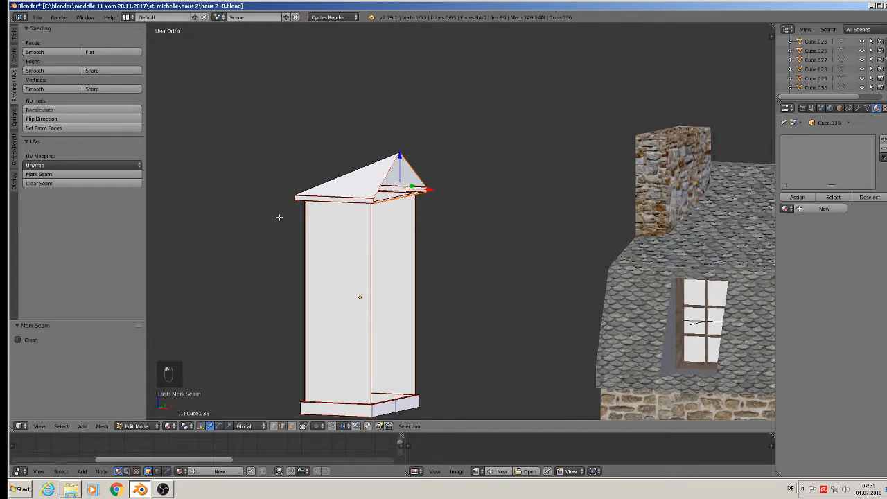
middle_drag(279, 217, 462, 263)
scroll(438, 256, down, 1)
key(Tab)
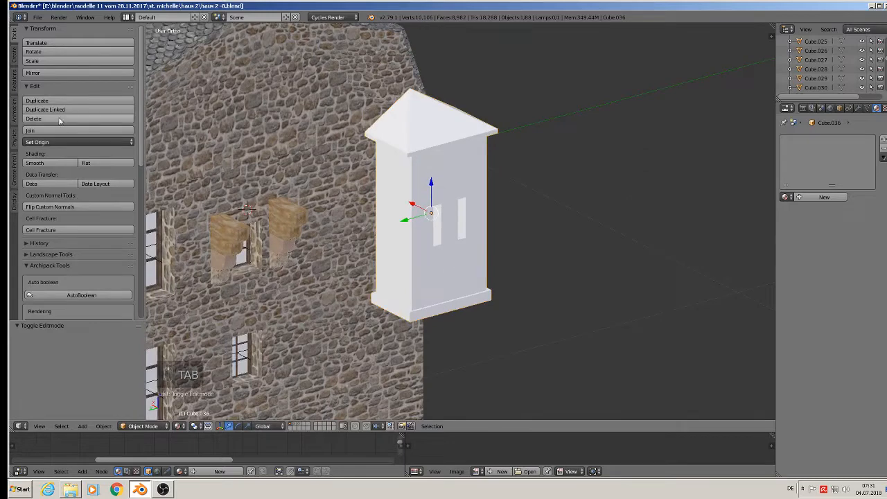
click(38, 16)
click(64, 102)
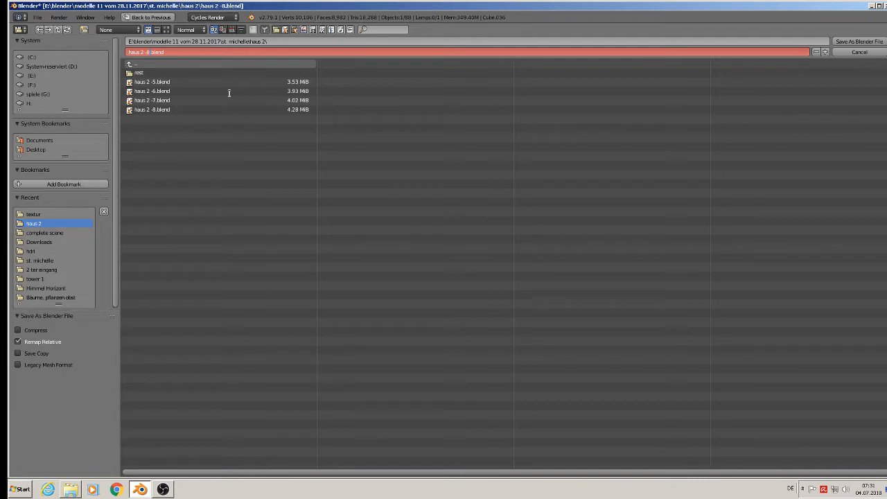
key(KP_Add)
click(858, 42)
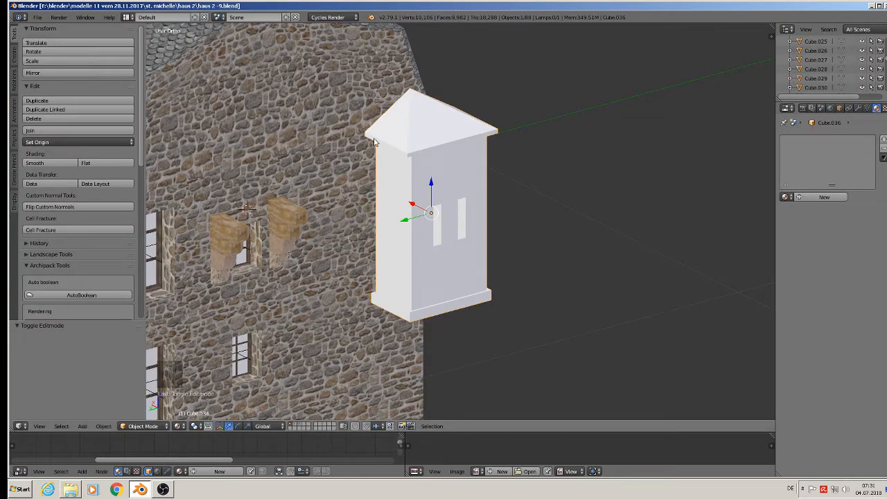
Create a new material on the turret and name it "erker stone material".
click(822, 197)
click(804, 197)
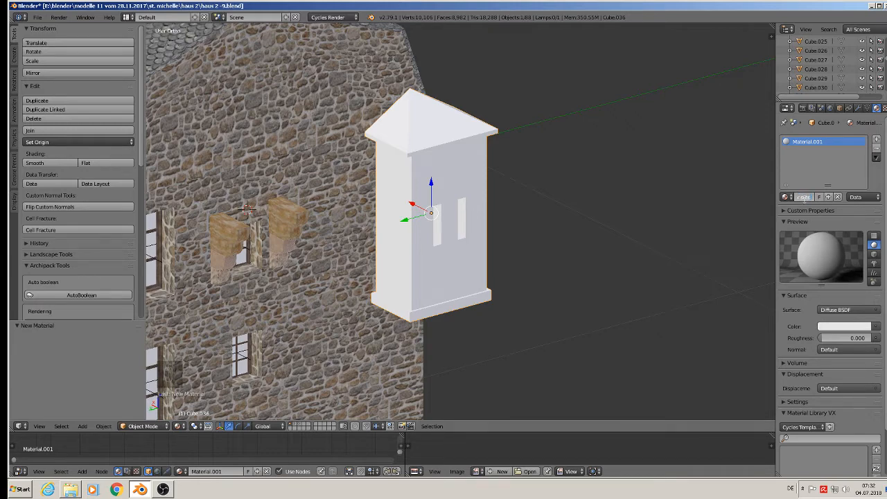
key(Return)
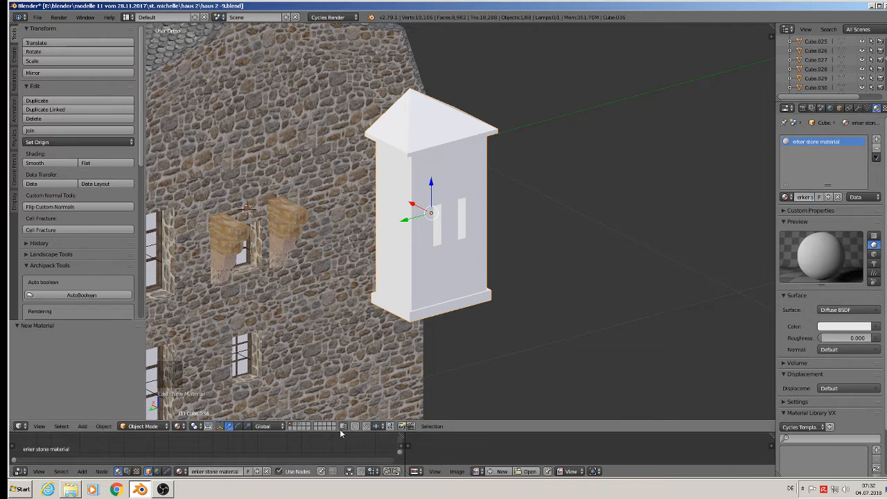
Enlarge the node editor and replace the material's default nodes with the copied stone brick node setup.
drag(339, 433, 359, 215)
key(Home)
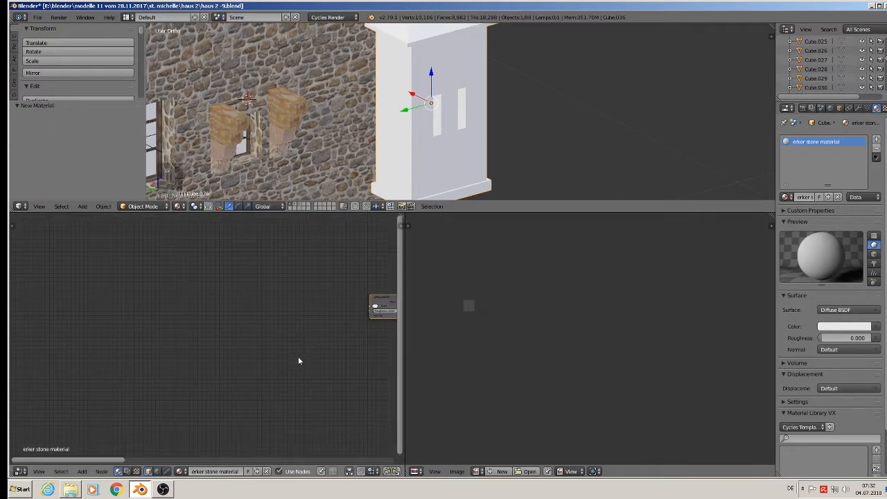
key(x)
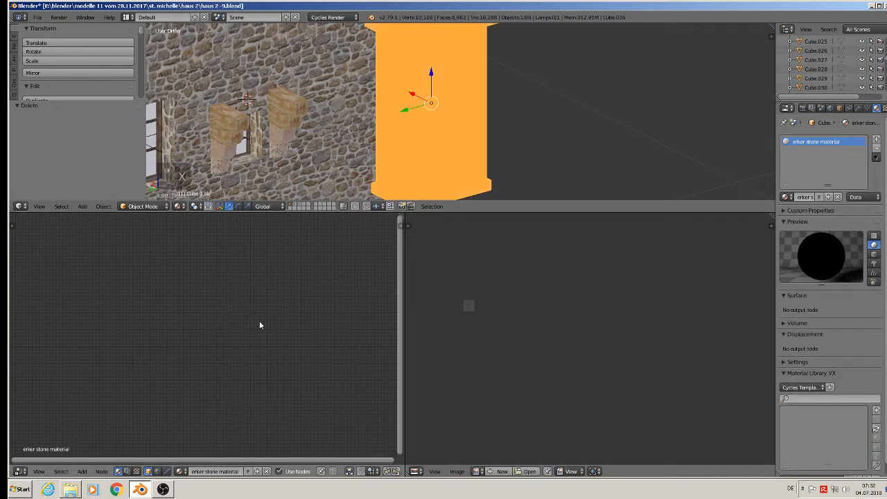
key(ctrl+v)
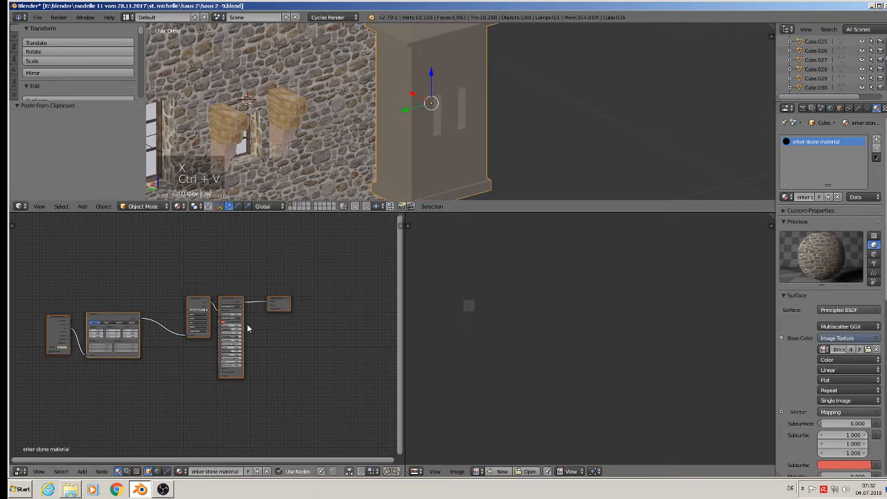
middle_drag(247, 325, 310, 362)
scroll(454, 152, up, 1)
Enter Edit Mode on the turret, select all its faces and unwrap them with the standard Unwrap method.
middle_drag(454, 152, 420, 147)
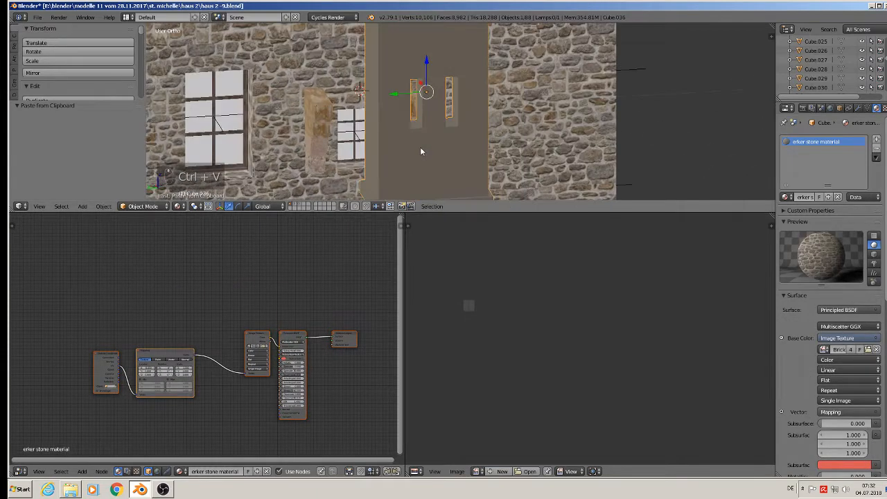
scroll(419, 148, up, 1)
key(Tab)
scroll(428, 142, down, 2)
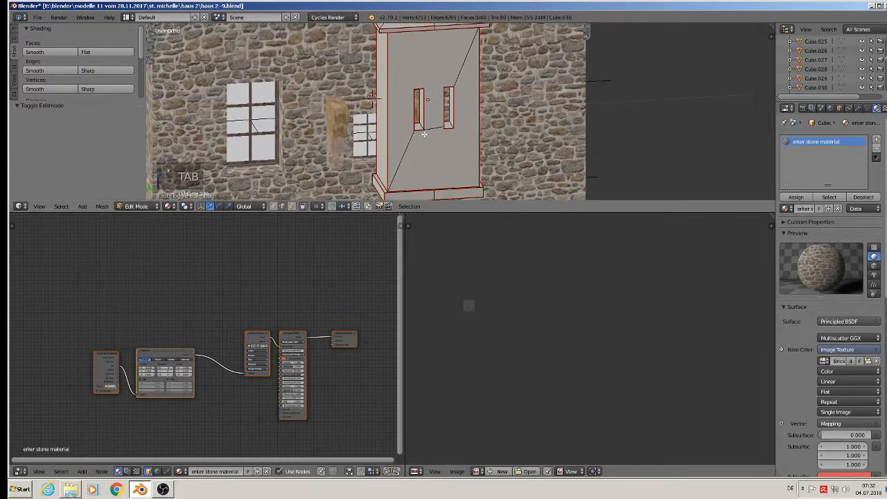
key(a)
key(a)
key(a)
key(u)
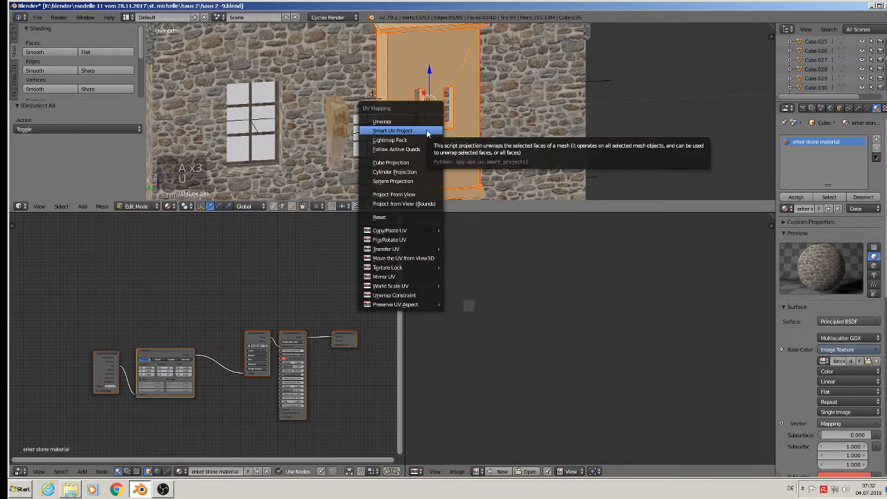
click(418, 122)
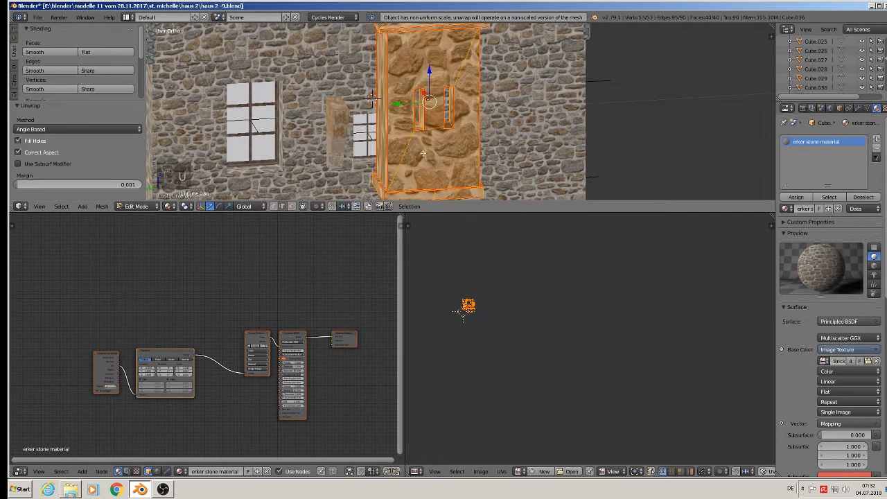
Set the X and Y scale of the turret material's Mapping node to 0.300.
scroll(478, 144, up, 4)
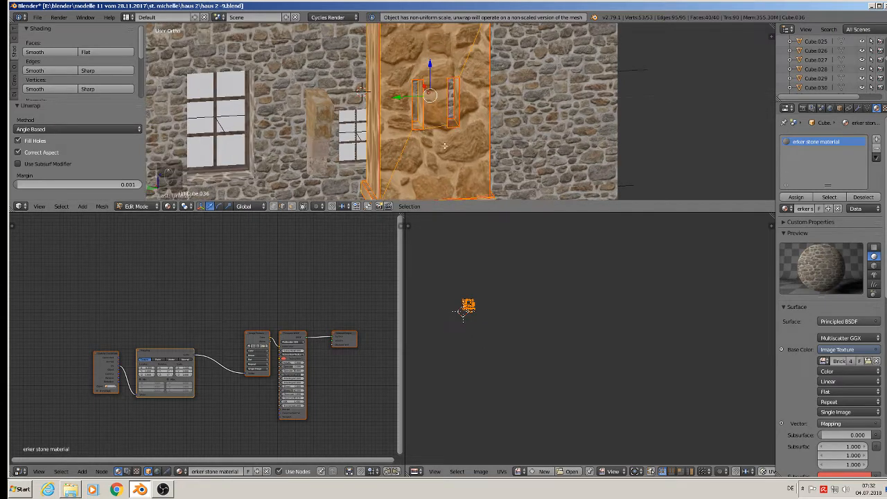
scroll(244, 291, up, 8)
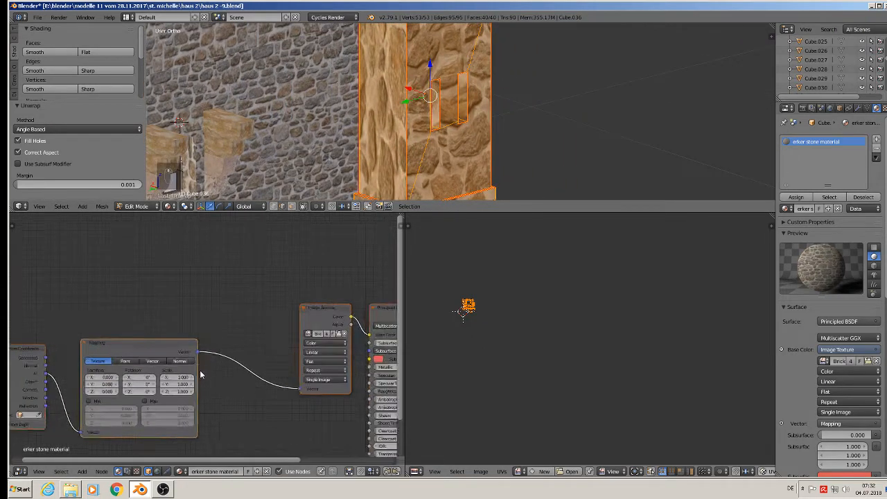
scroll(192, 387, up, 1)
click(136, 373)
click(137, 374)
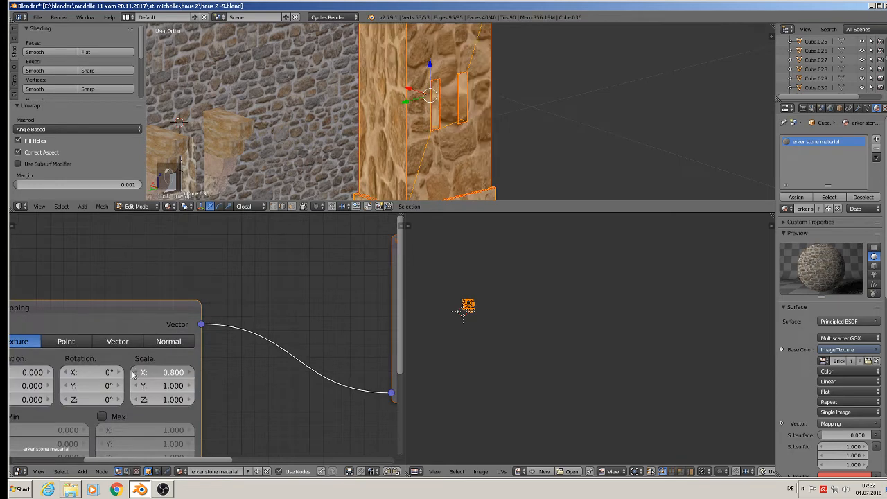
click(136, 373)
click(136, 373)
click(136, 374)
click(136, 373)
click(137, 388)
click(136, 387)
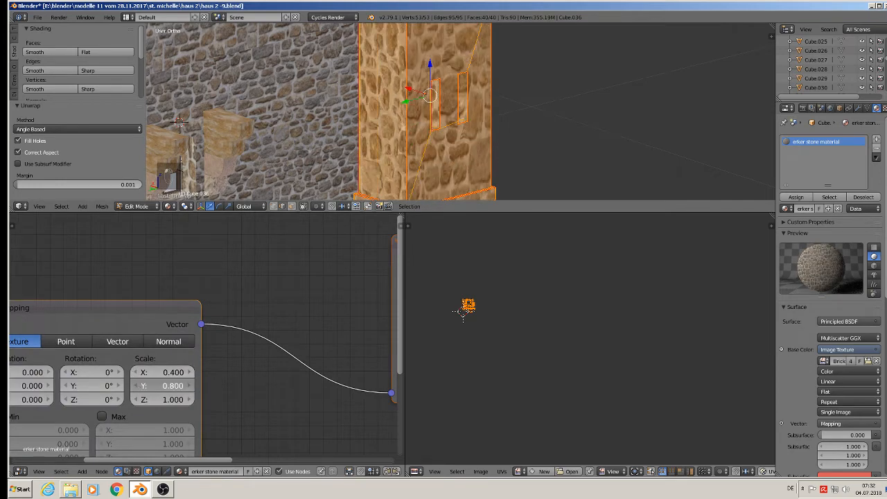
click(137, 387)
click(137, 387)
click(136, 388)
click(136, 388)
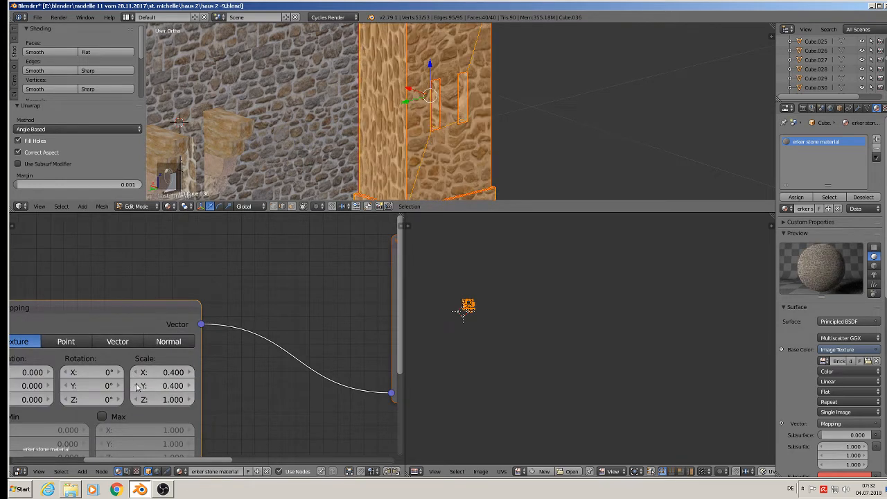
click(136, 387)
click(136, 387)
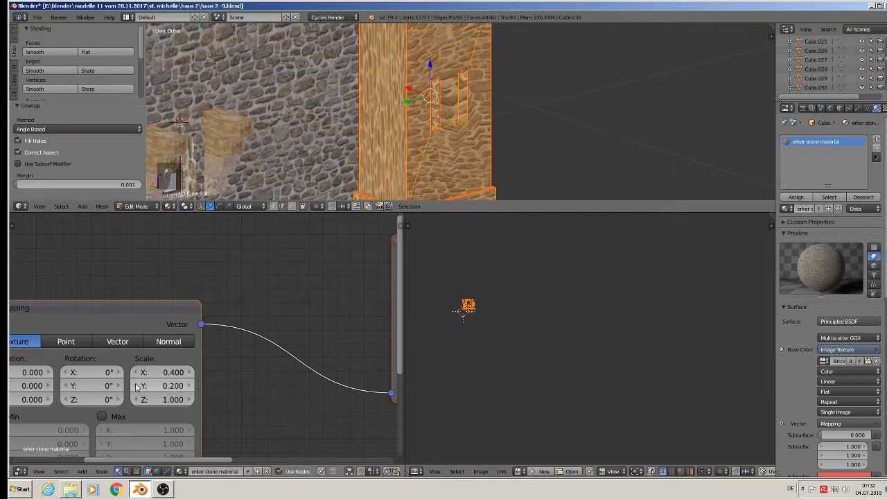
click(136, 374)
click(137, 374)
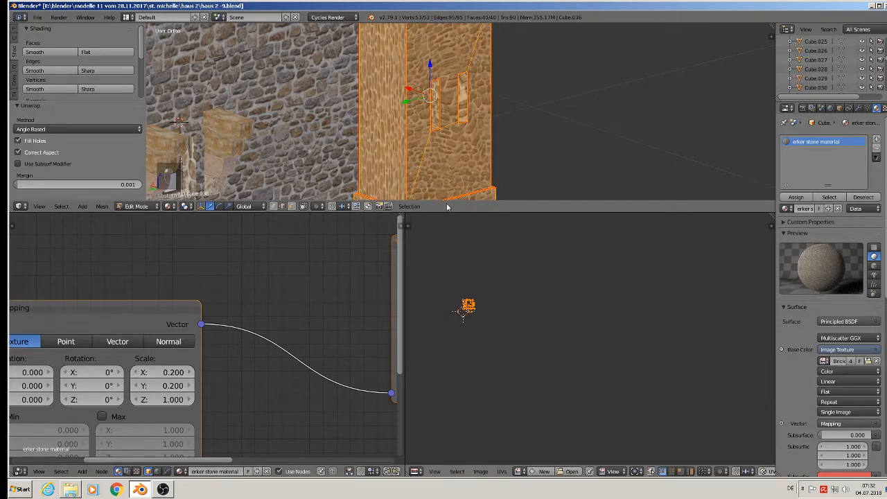
click(189, 372)
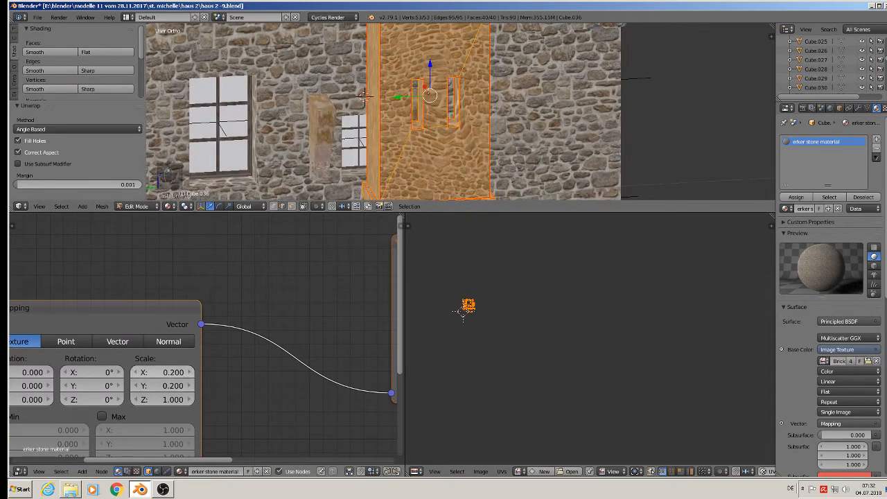
click(188, 386)
Return to Object Mode and compare the stonework on the turret's front with the gable wall behind it.
middle_drag(495, 118, 534, 113)
key(Tab)
scroll(522, 127, down, 2)
scroll(534, 114, up, 5)
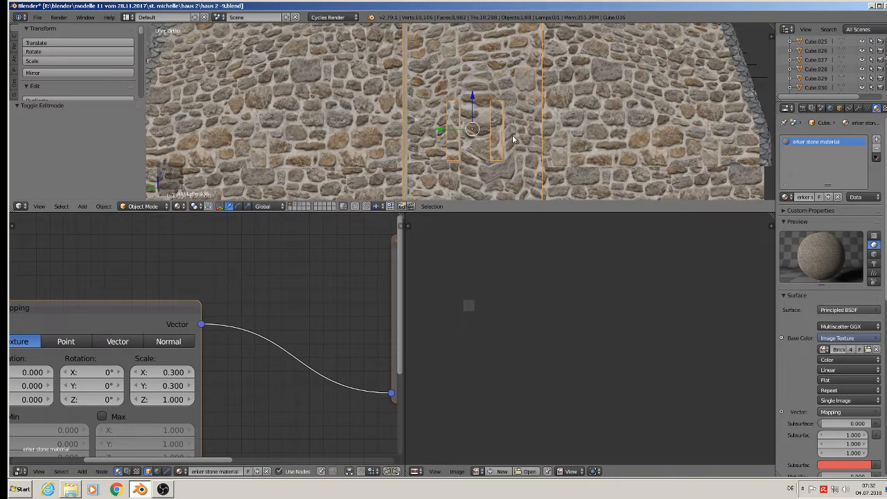
key(KP_1)
key(KP_3)
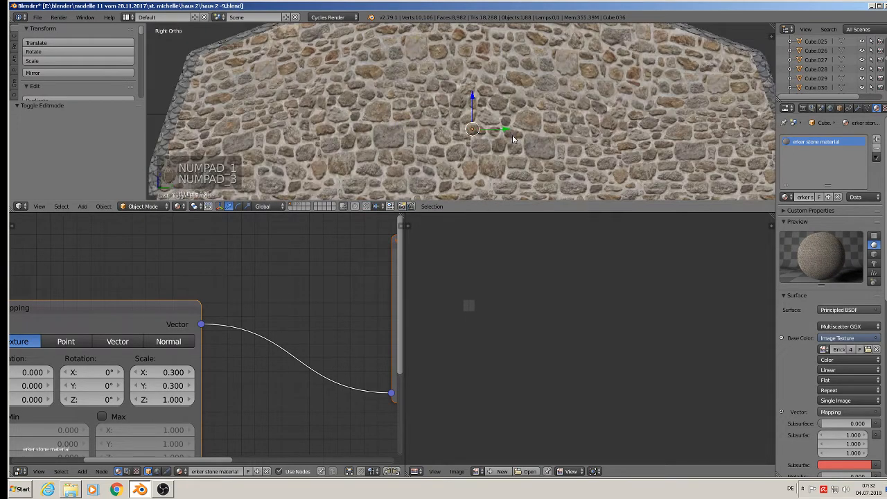
scroll(513, 139, down, 3)
middle_drag(512, 140, 287, 138)
scroll(512, 131, up, 7)
middle_drag(513, 133, 485, 95)
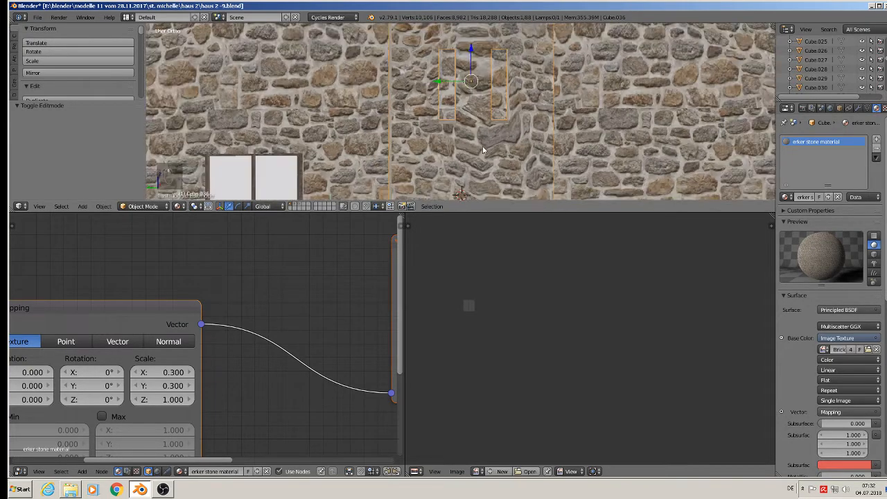
In Edit Mode, select the two faces of the turret's front wall and project their UVs from the current view.
key(Tab)
shift+middle_drag(485, 147, 489, 125)
scroll(488, 126, down, 2)
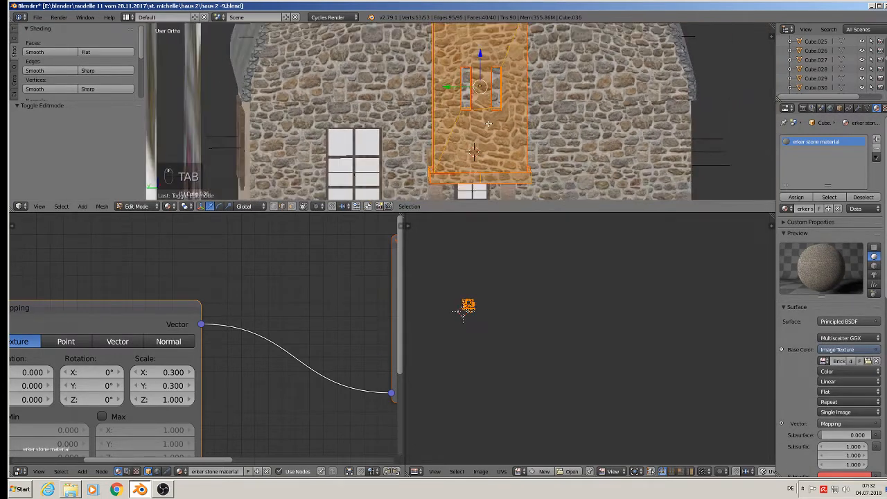
shift+middle_drag(488, 39, 488, 64)
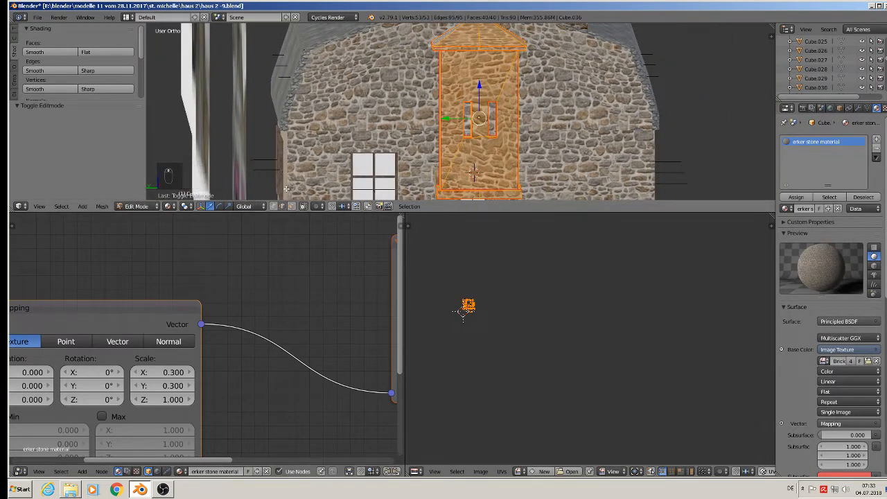
right_click(475, 79)
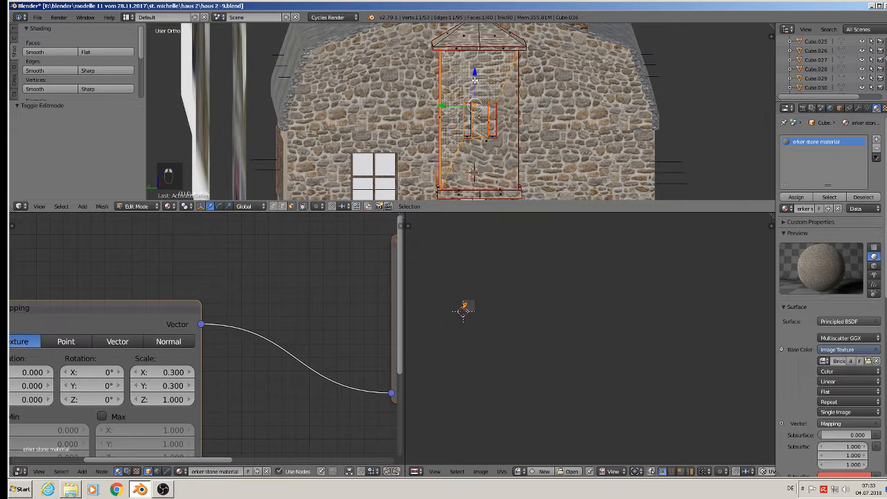
shift+right_click(489, 147)
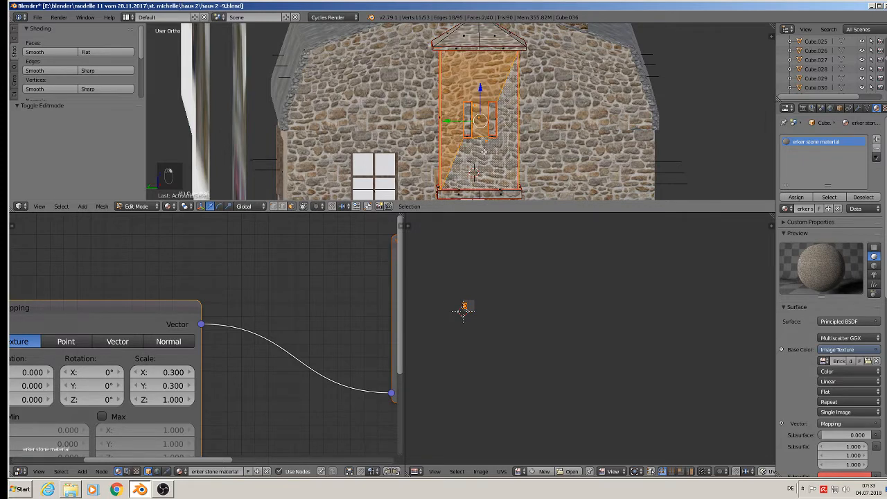
key(u)
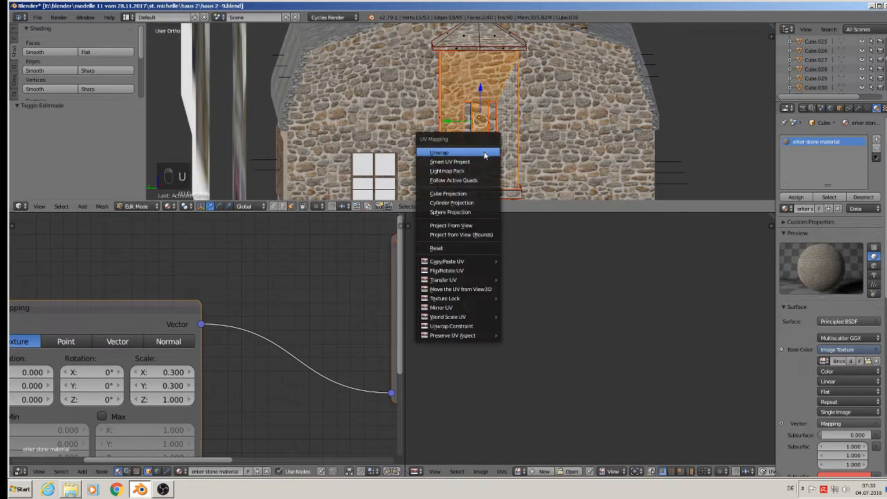
click(469, 226)
Enlarge the front wall's projected UVs to about 1.5 times their size and return to Object Mode.
key(s)
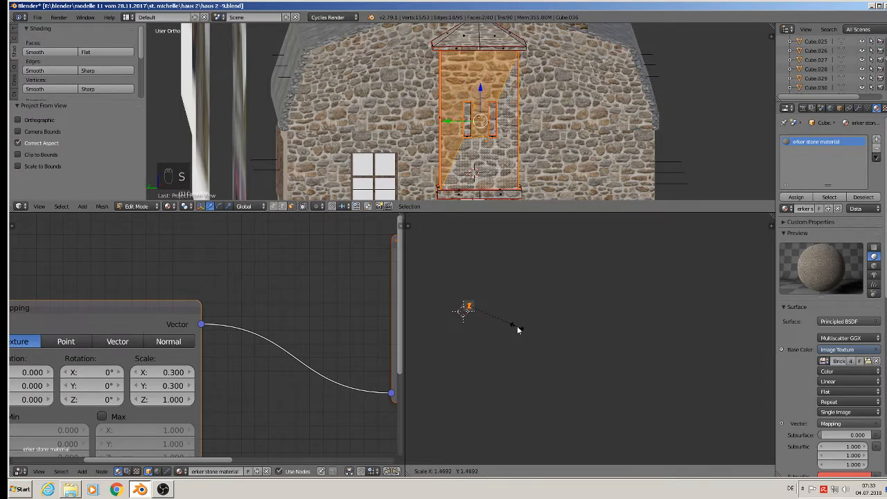
click(522, 331)
key(Tab)
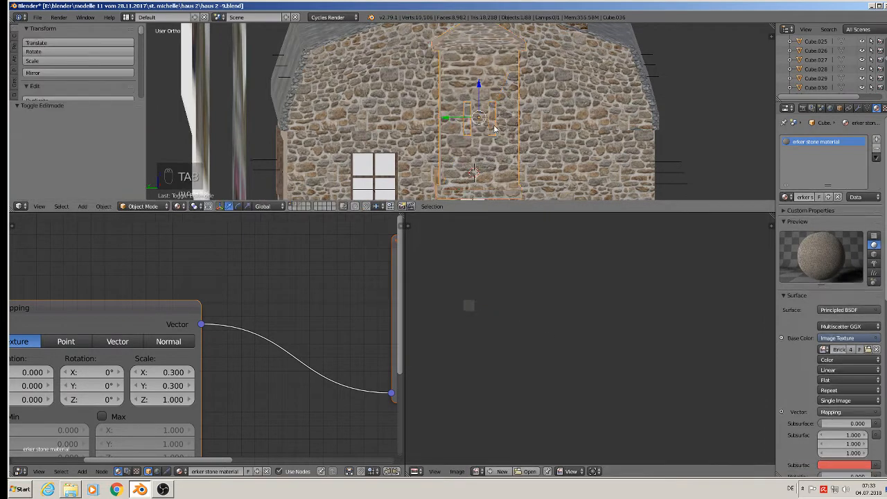
Move the turret about 0.572 along the X axis into the gable wall and deselect it.
key(a)
key(a)
mouse_move(450, 142)
middle_down()
mouse_move(488, 143)
mouse_move(452, 146)
middle_up()
right_click(469, 124)
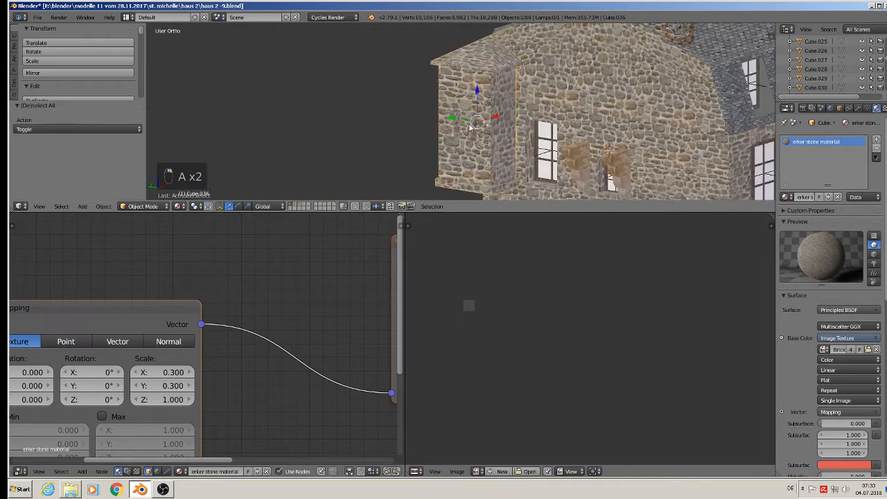
drag(494, 122, 611, 93)
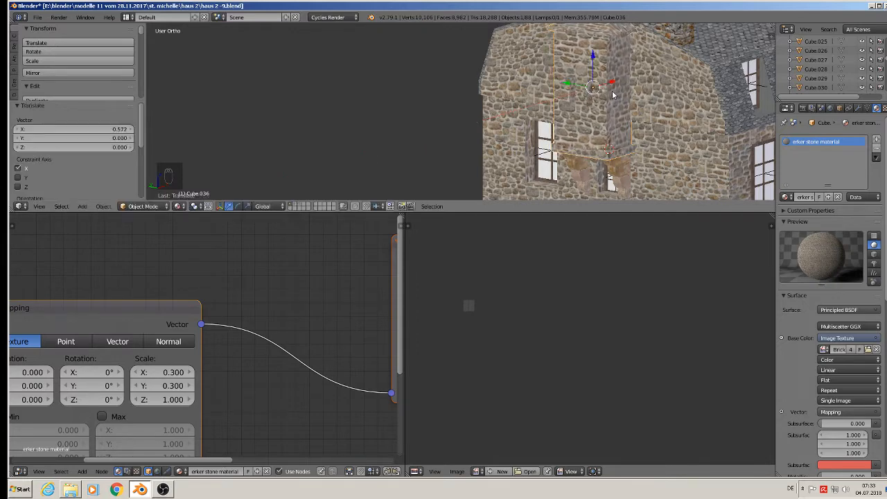
middle_drag(611, 93, 635, 119)
key(a)
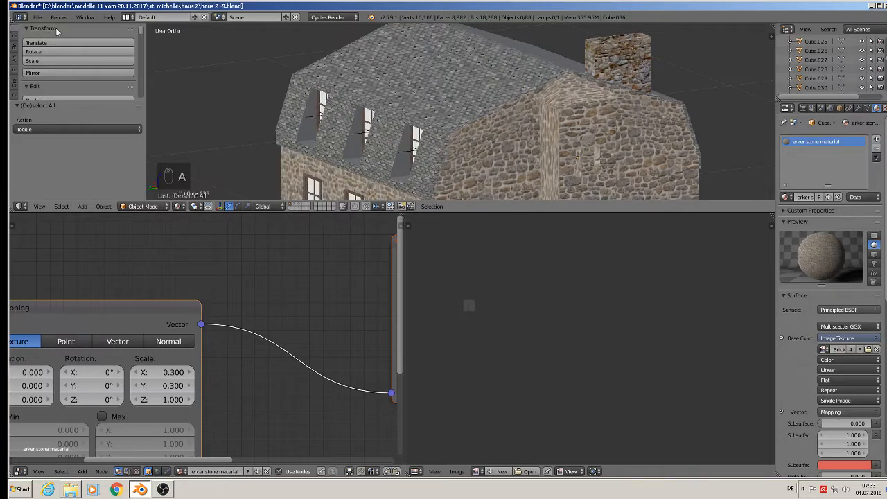
Save the project under its current name and enlarge the 3D viewport.
click(38, 17)
click(50, 88)
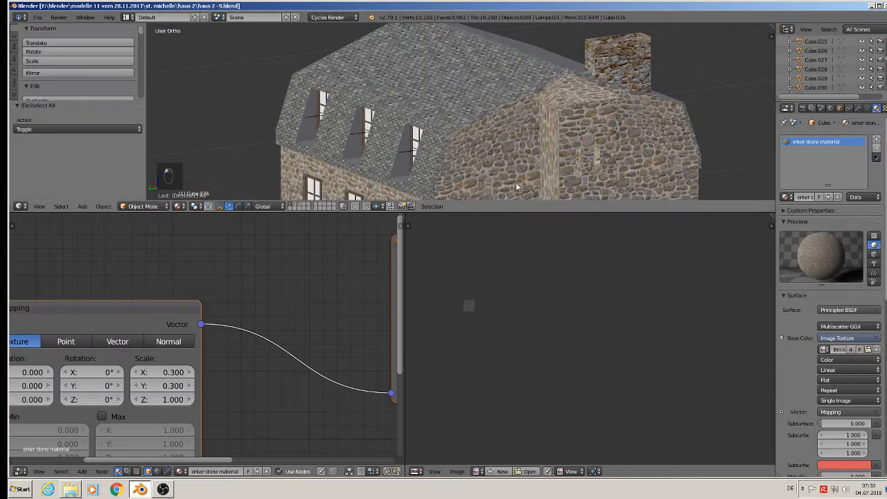
drag(504, 213, 522, 359)
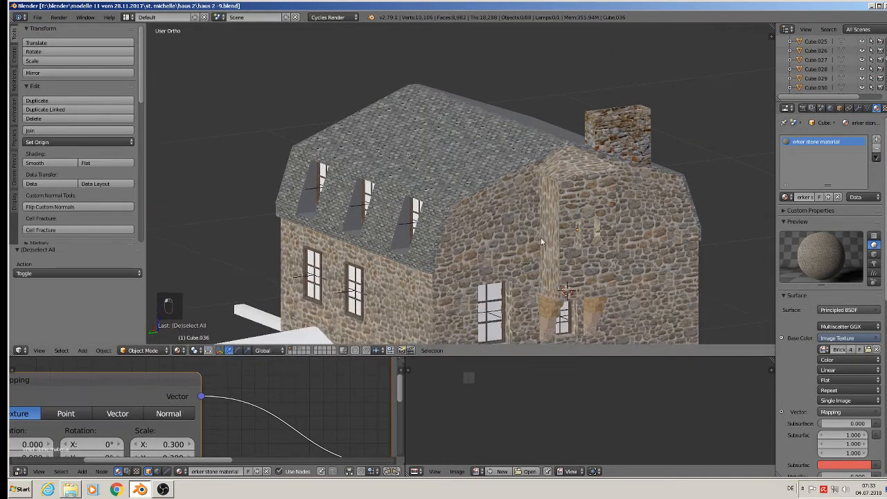
Examine the reference photos for the turret's roof, including the street view from below and the aerial view.
scroll(543, 237, down, 6)
middle_drag(555, 235, 368, 232)
shift+middle_drag(735, 211, 289, 168)
shift+middle_drag(735, 198, 596, 227)
scroll(648, 202, up, 2)
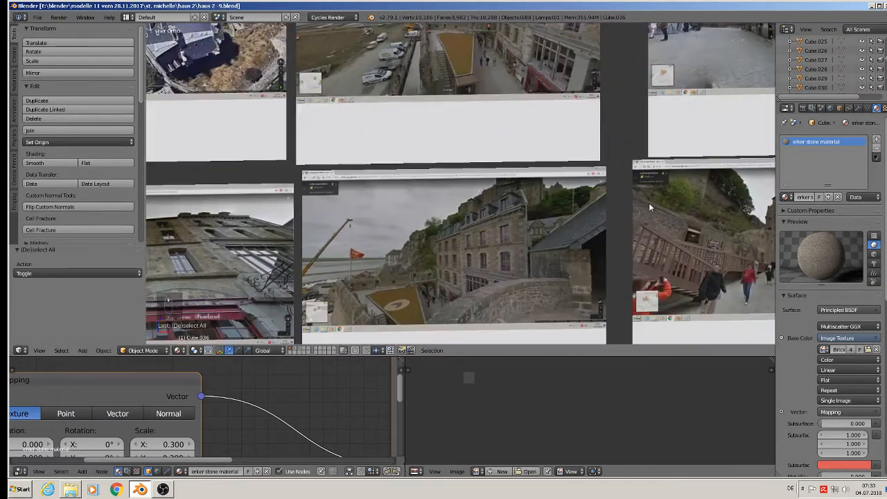
shift+middle_drag(648, 202, 413, 210)
scroll(517, 187, up, 4)
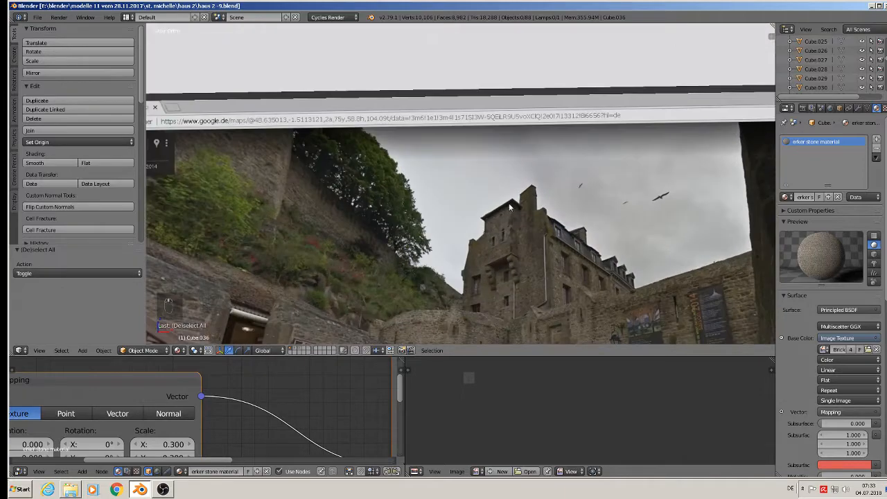
scroll(509, 203, down, 5)
scroll(374, 191, down, 2)
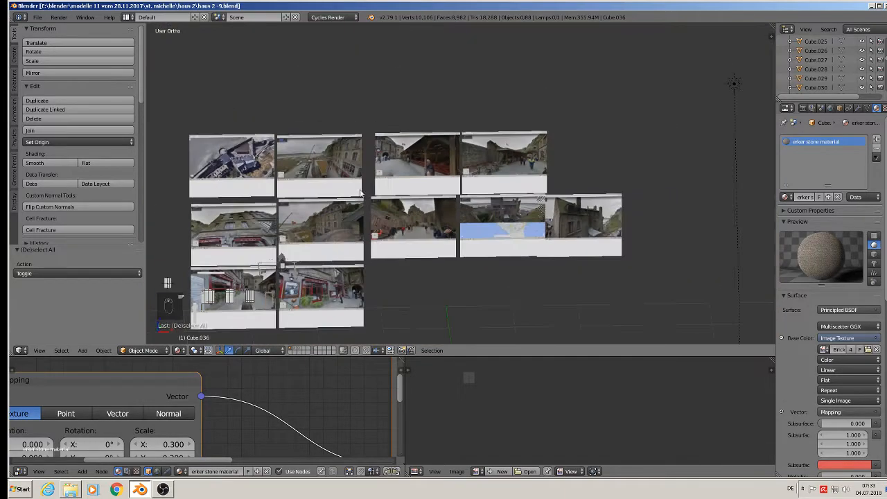
shift+middle_drag(282, 183, 409, 182)
scroll(358, 154, up, 5)
scroll(358, 154, up, 2)
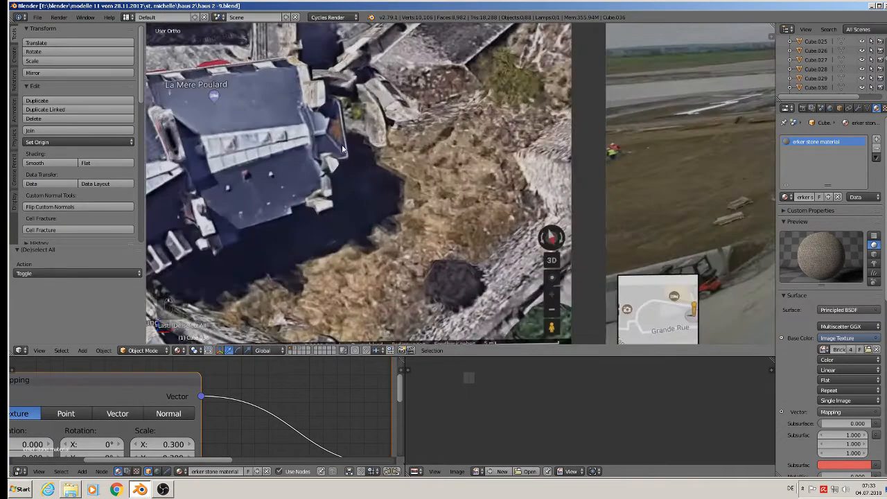
scroll(327, 143, down, 5)
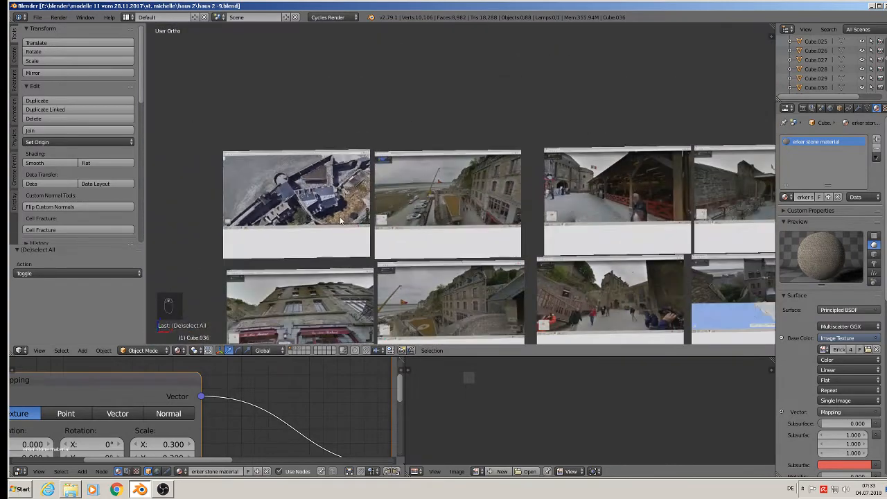
Copy all shader nodes of the house's main roof material to the clipboard.
shift+middle_drag(343, 214, 610, 72)
scroll(328, 153, up, 2)
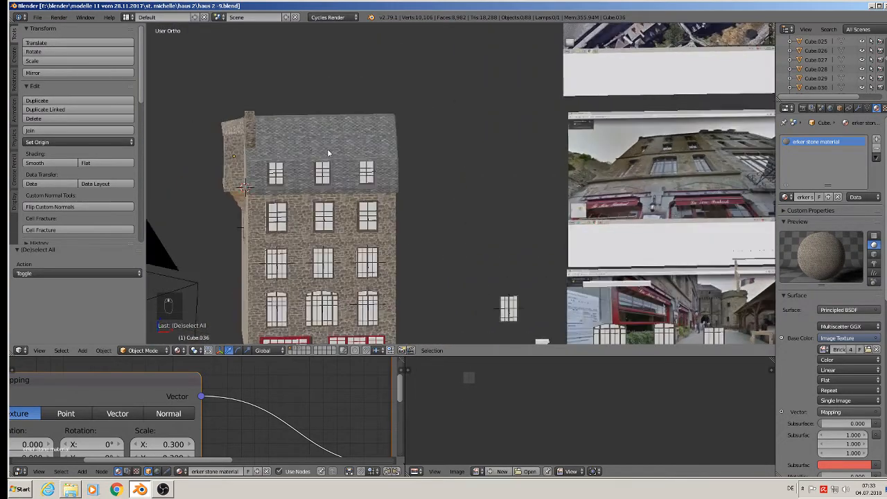
right_click(308, 147)
shift+middle_drag(347, 132, 600, 136)
click(798, 143)
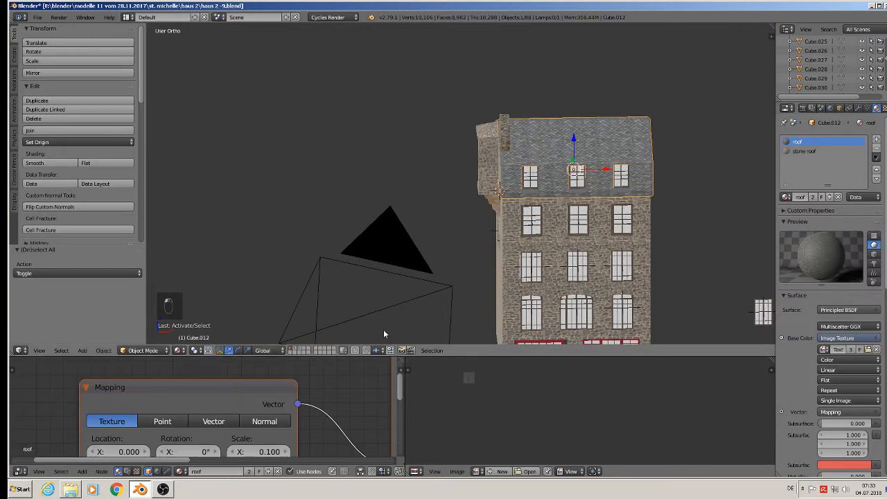
scroll(255, 441, down, 2)
scroll(255, 441, down, 7)
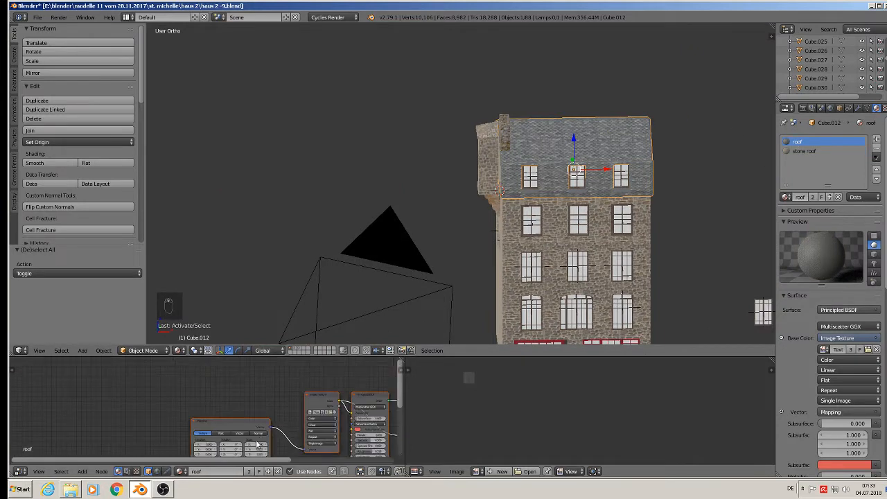
key(a)
key(a)
key(a)
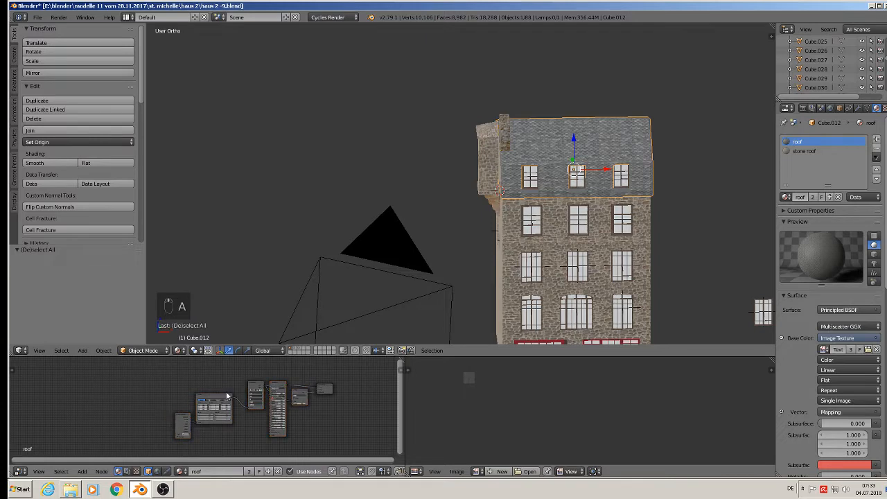
key(ctrl+c)
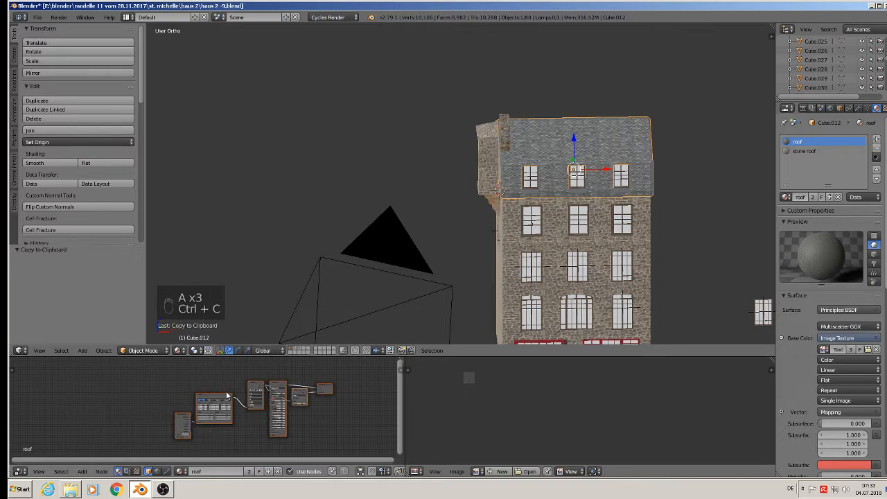
Give the turret a second material named "erker roof tiles" and replace its default nodes with the copied roof nodes.
right_click(492, 138)
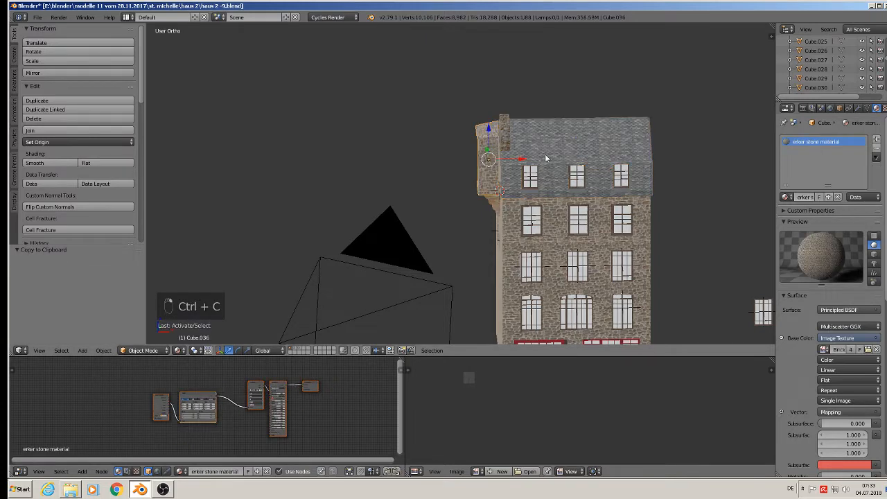
click(875, 140)
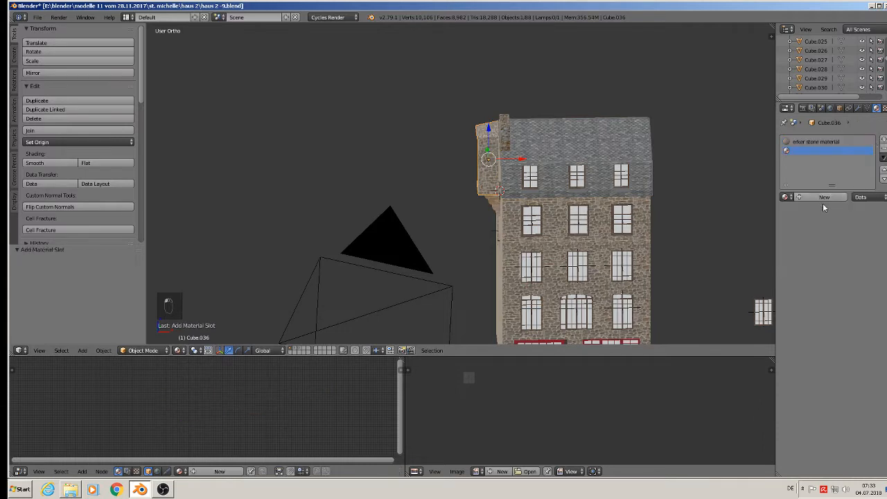
click(823, 198)
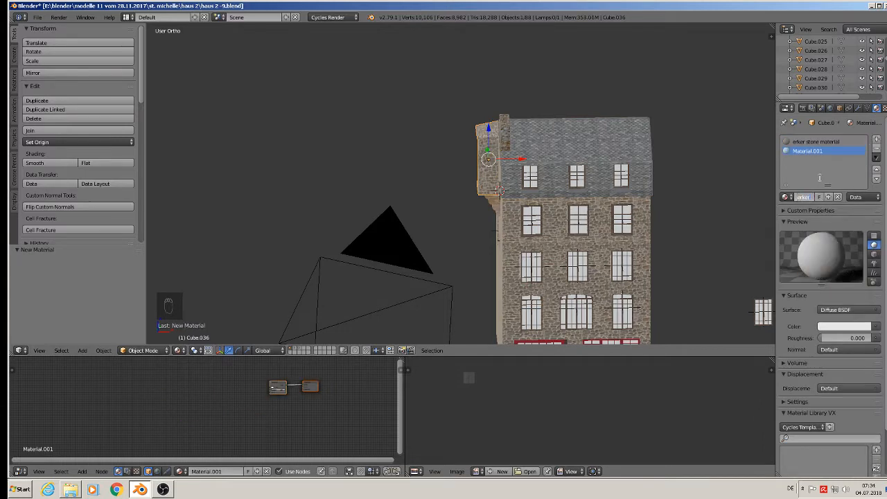
text(erker roof tiles)
key(Return)
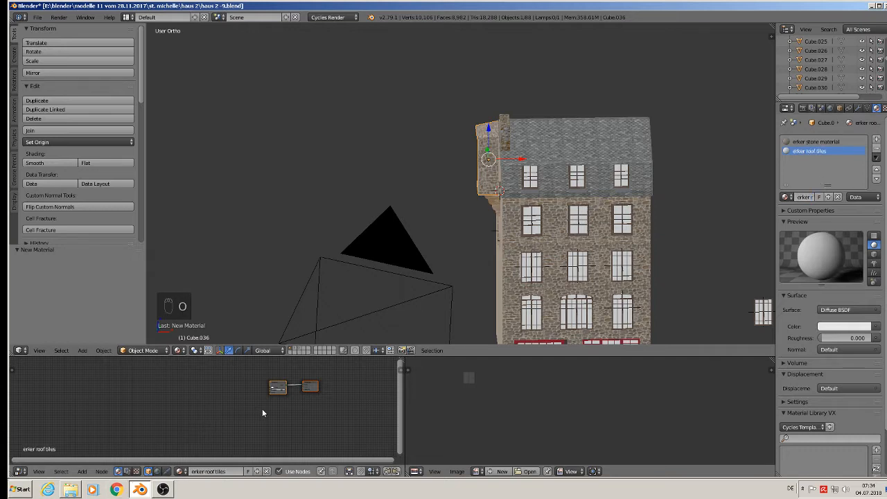
key(x)
key(ctrl+v)
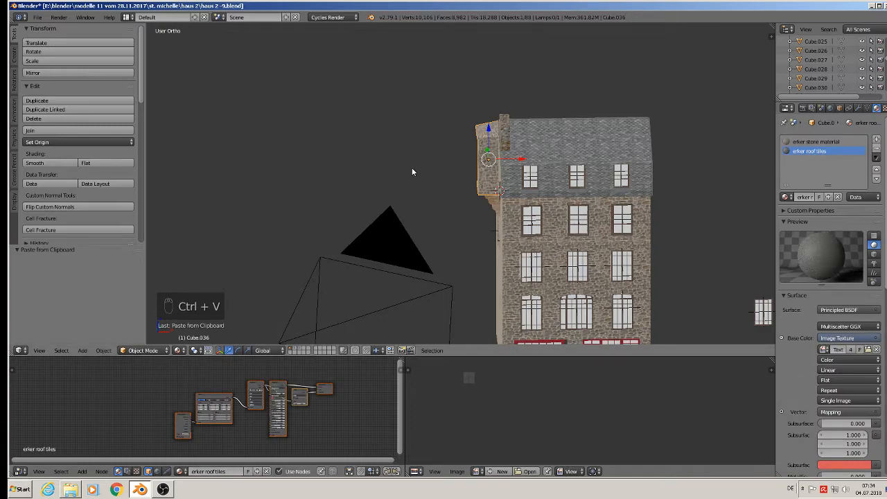
Enter Edit Mode on the turret and select its linked sloping roof faces, bounded by the seams.
key(a)
middle_drag(432, 163, 510, 175)
scroll(516, 178, up, 5)
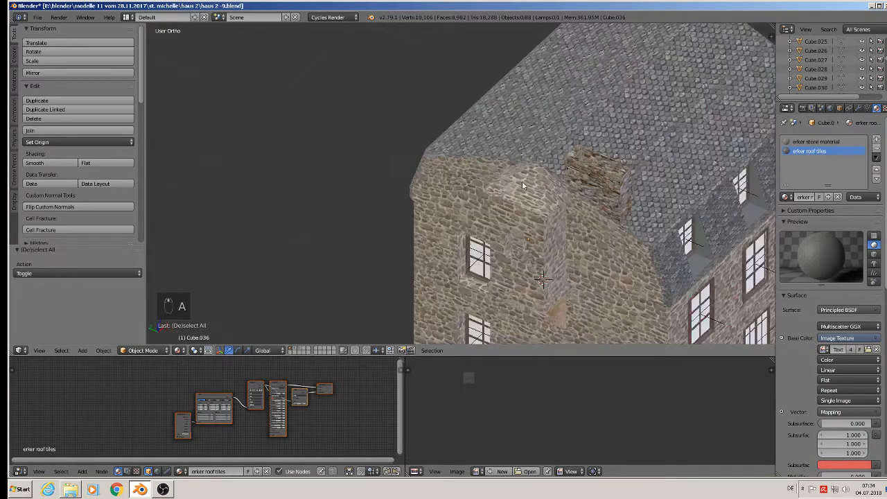
key(Tab)
key(a)
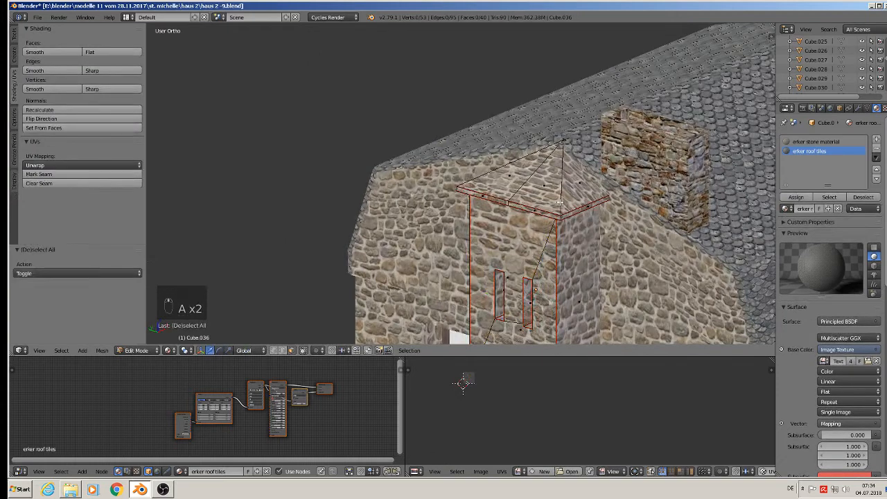
key(l)
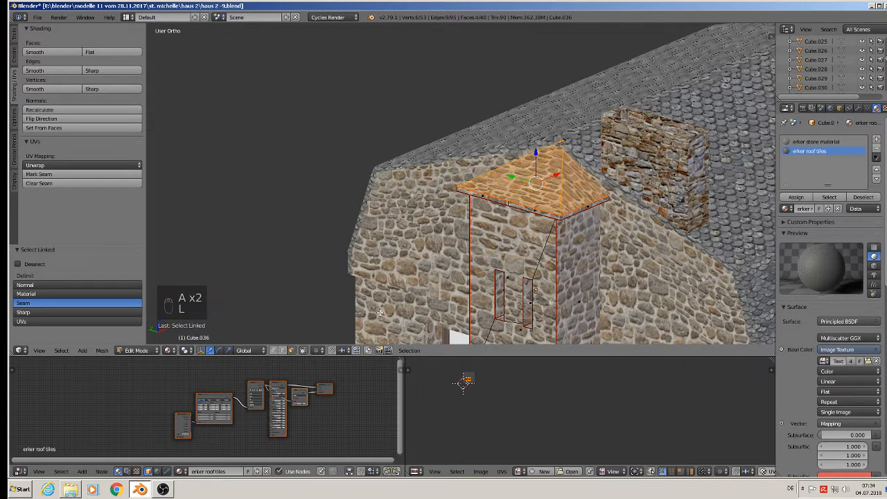
alt+right_click(558, 214)
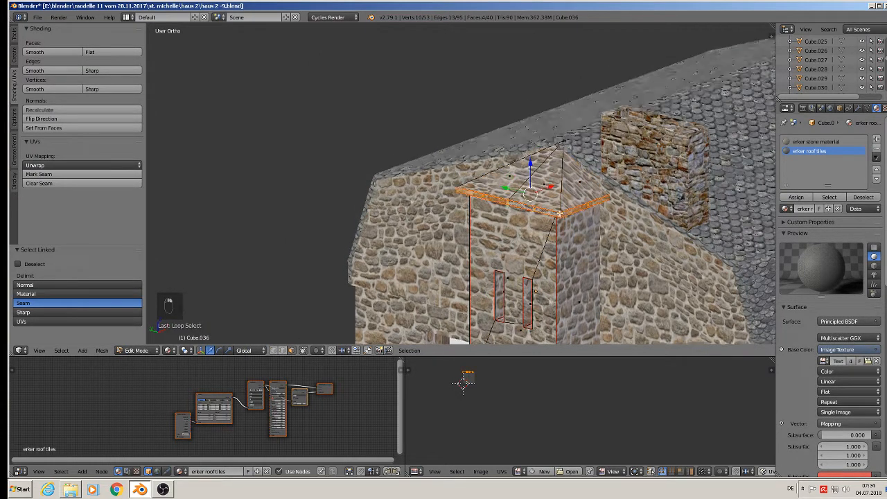
middle_drag(559, 214, 554, 208)
alt+shift+right_click(560, 189)
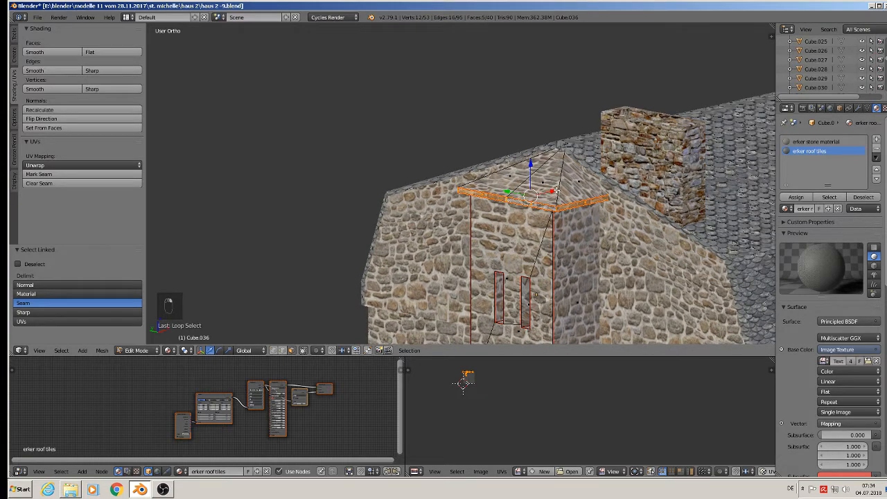
key(ctrl+z)
key(ctrl+z)
key(ctrl+z)
key(ctrl+z)
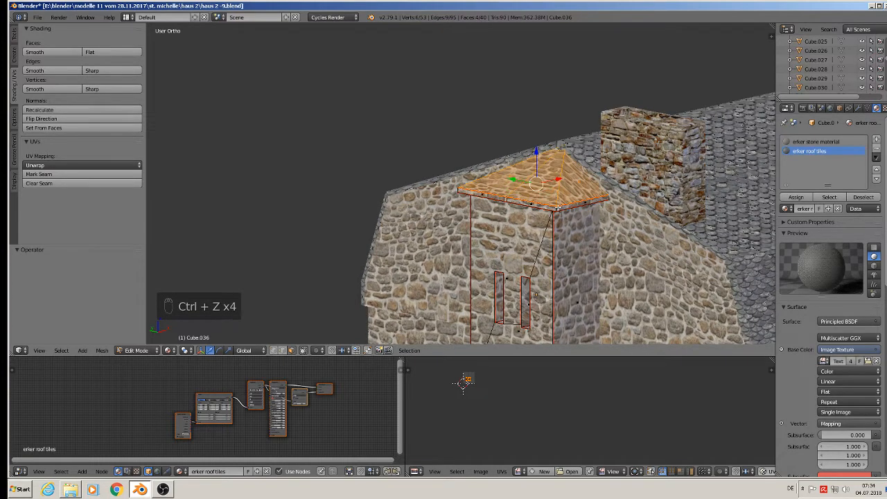
Add the loop of eaves faces to the turret roof selection and assign the "erker roof tiles" material.
alt+shift+right_click(555, 207)
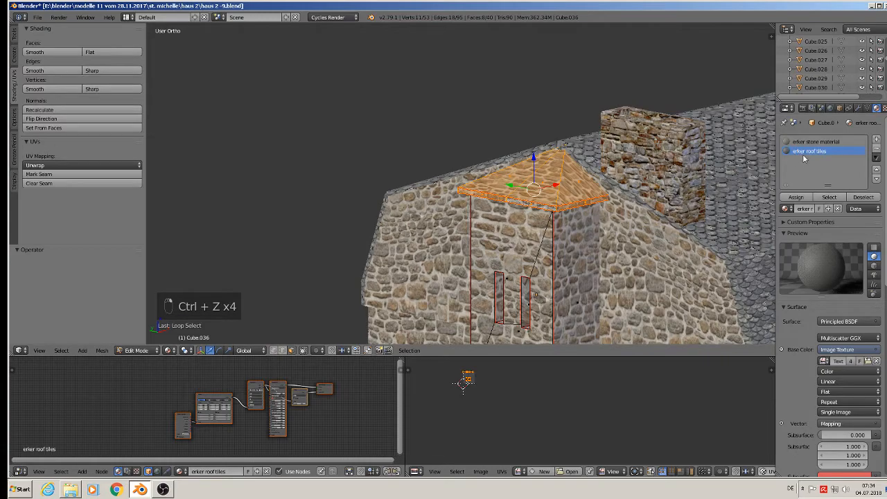
click(796, 197)
scroll(564, 223, up, 3)
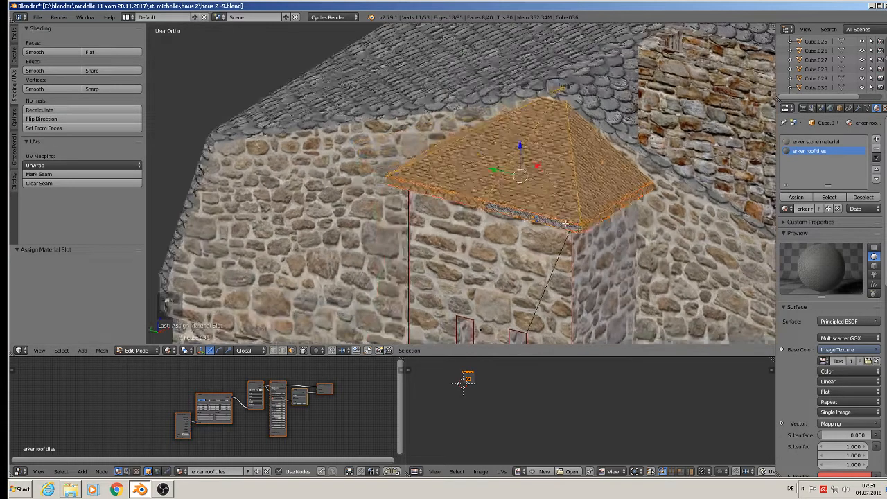
scroll(565, 223, up, 3)
middle_drag(557, 215, 544, 225)
scroll(544, 225, down, 2)
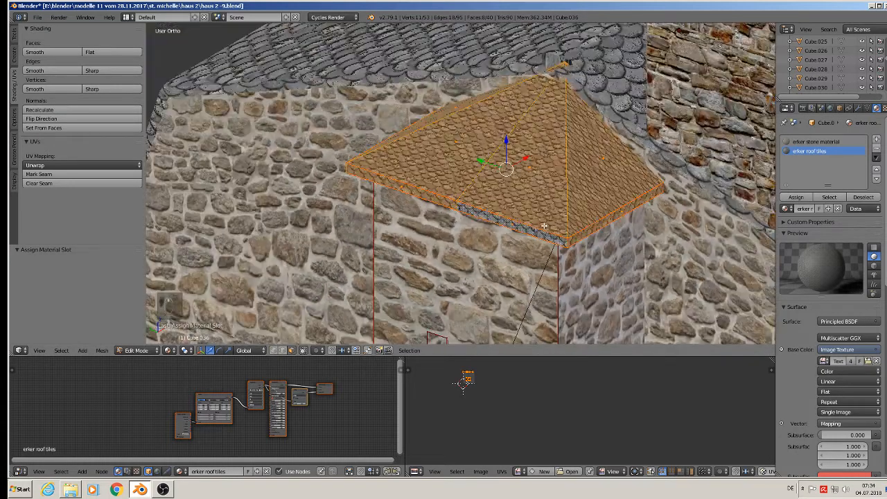
Rotate the UVs of the turret's front-facing side roof slope and the eaves face below it by 90°.
right_click(601, 156)
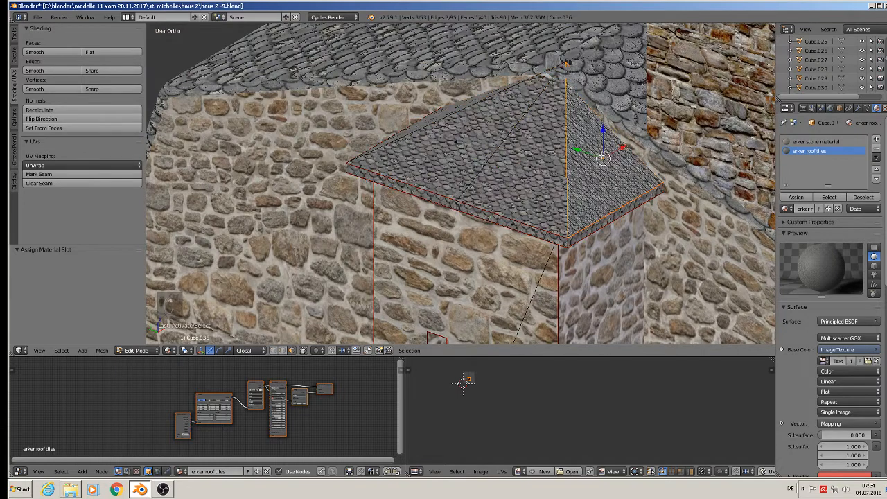
shift+right_click(616, 234)
right_click(621, 214)
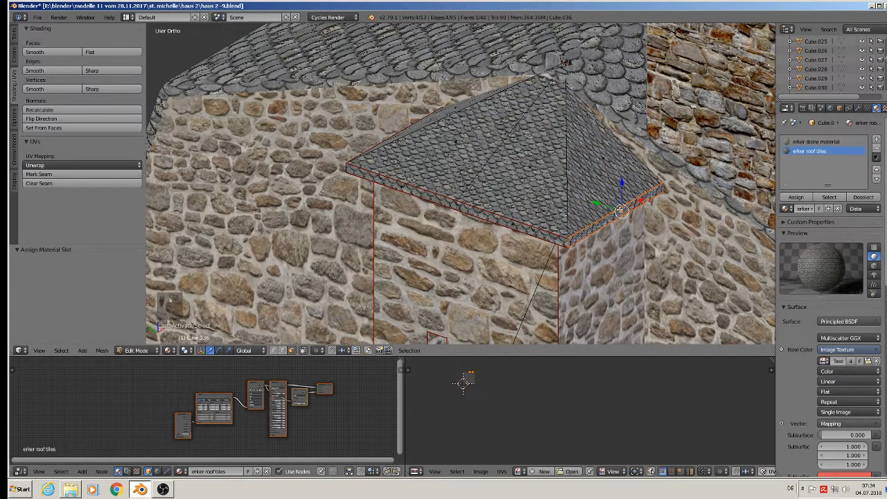
shift+right_click(615, 194)
text(r)
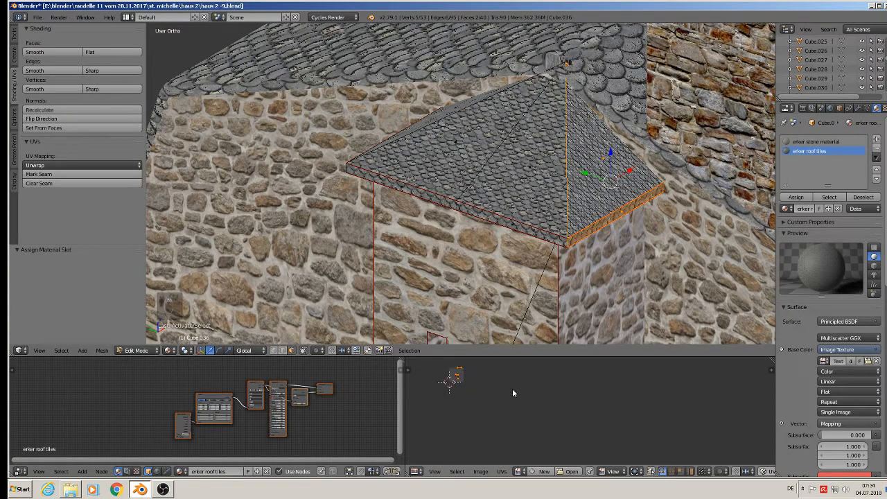
text(90)
key(Return)
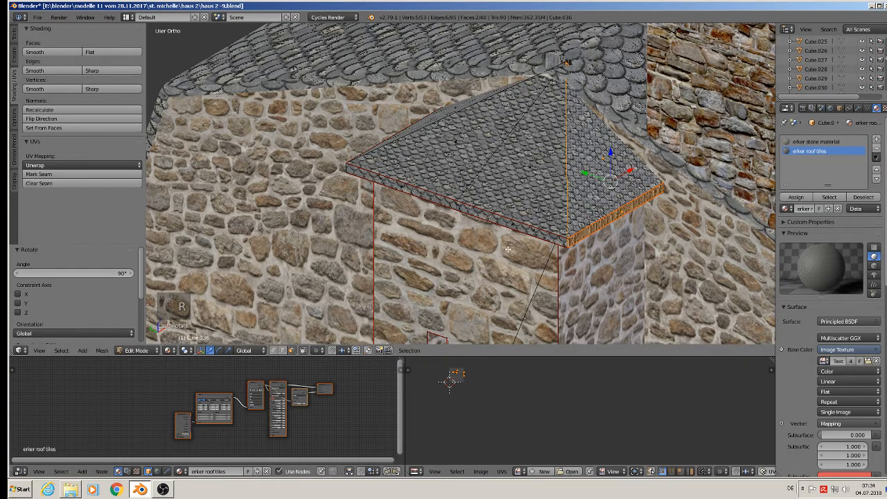
Rotate the UVs of the opposite side roof slope and its eaves face by 90°, plus a further 180°.
middle_drag(481, 178, 461, 253)
right_click(461, 253)
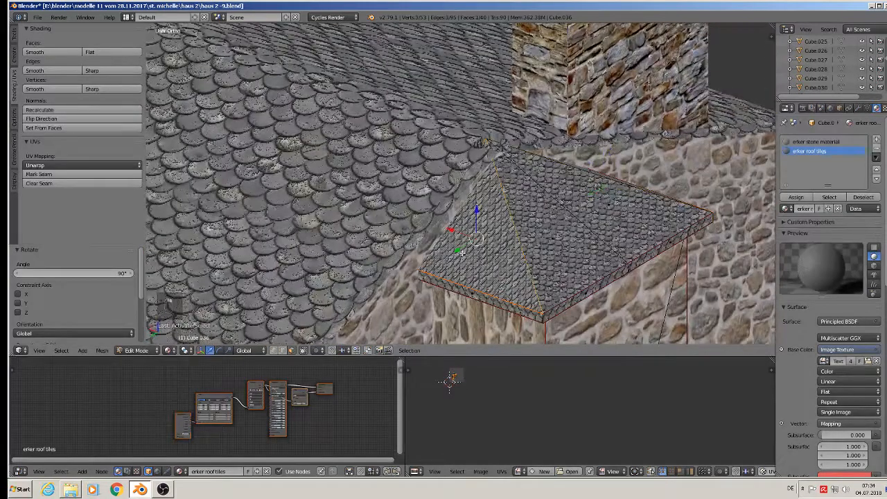
shift+right_click(476, 291)
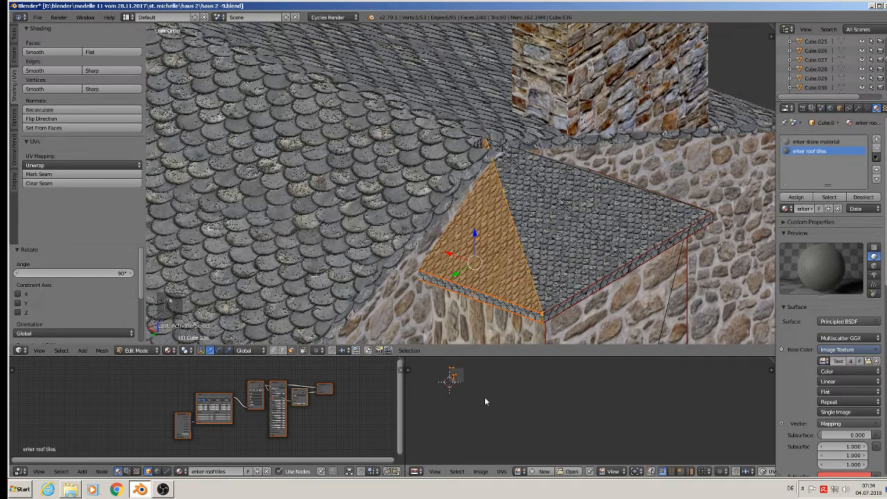
text(r90)
key(Return)
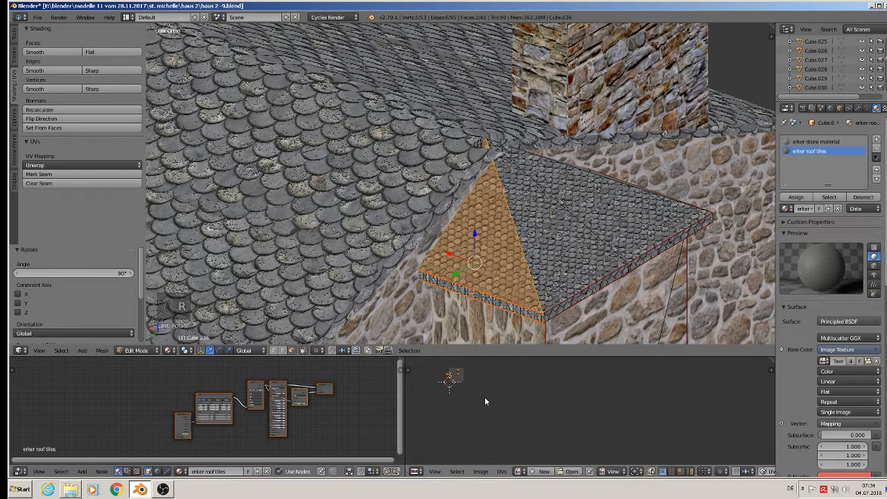
text(r180)
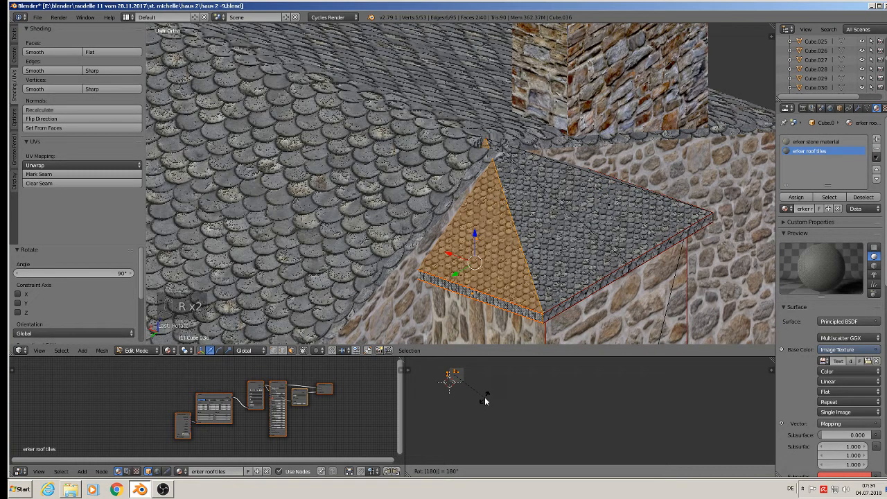
key(Return)
scroll(512, 229, up, 2)
middle_drag(525, 252, 510, 250)
scroll(510, 250, up, 2)
scroll(509, 250, down, 4)
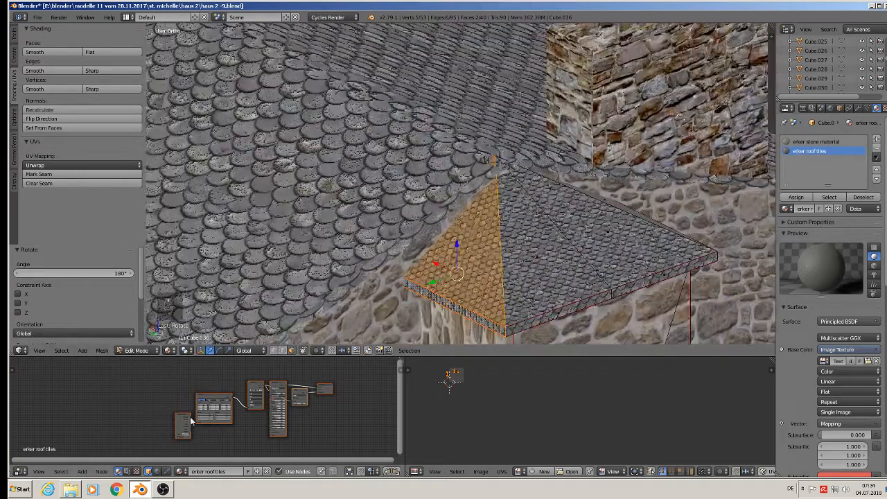
Set the X and Y scale in the turret roof tile material's Mapping node to 0.200.
scroll(210, 421, up, 6)
scroll(206, 402, up, 1)
middle_drag(206, 402, 208, 440)
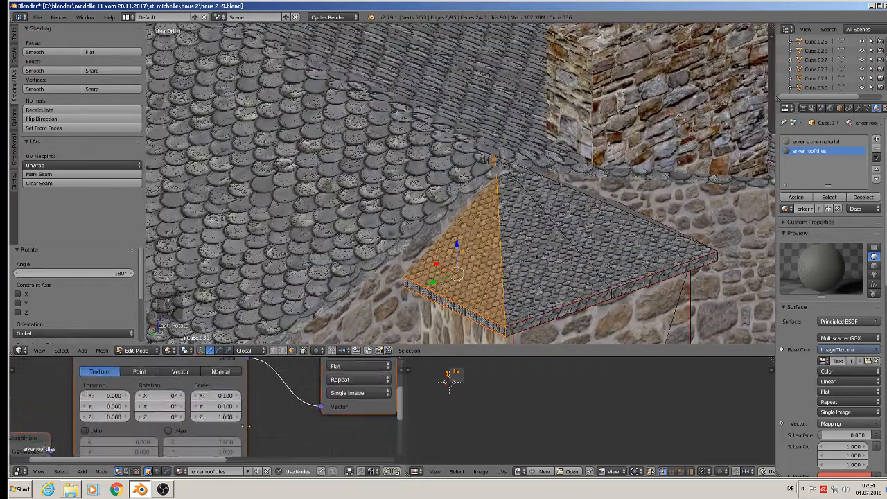
click(237, 396)
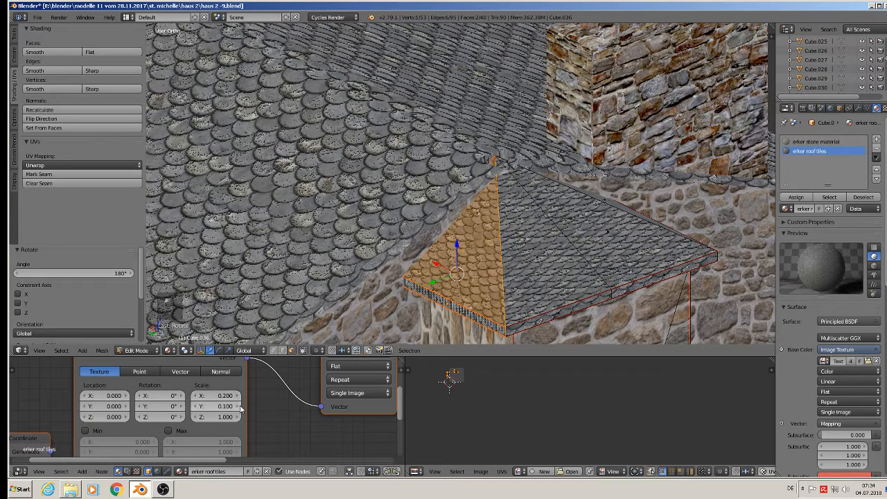
click(237, 406)
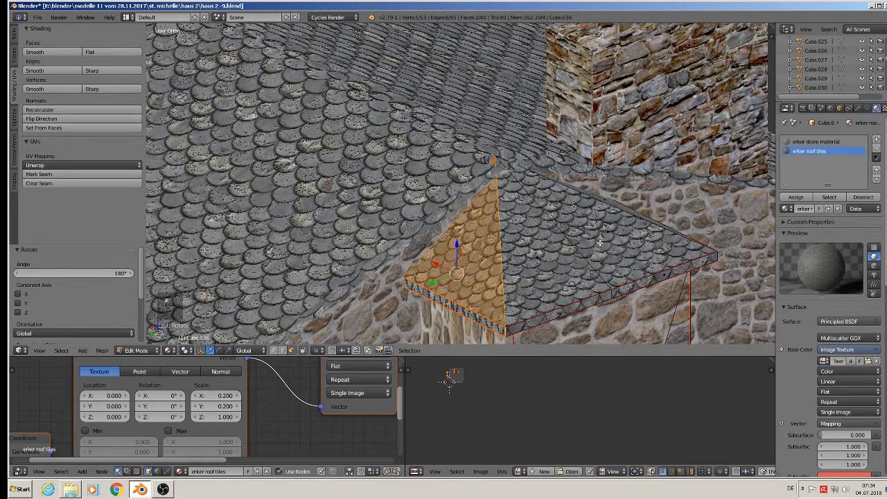
Return to Object Mode, check the turret against the whole house, and save the project under its current name.
scroll(600, 244, down, 3)
key(Tab)
middle_drag(620, 270, 478, 146)
scroll(569, 270, down, 3)
scroll(546, 293, down, 2)
scroll(479, 149, down, 2)
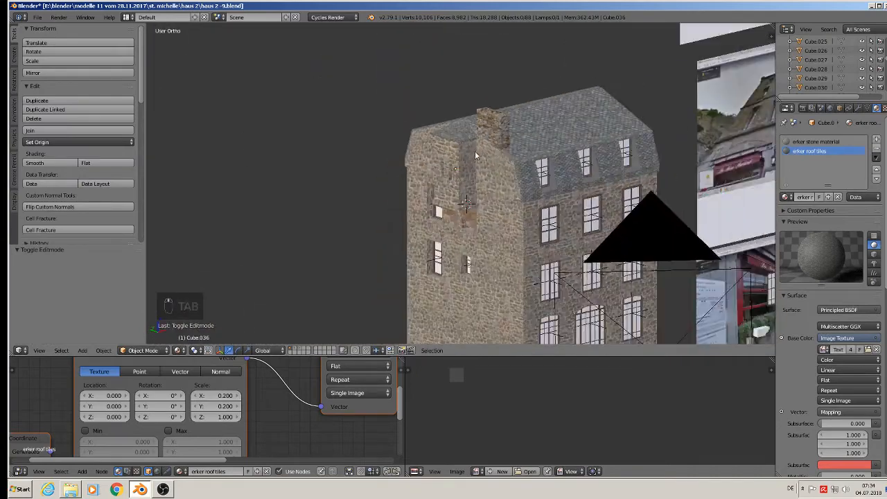
middle_drag(491, 197, 478, 211)
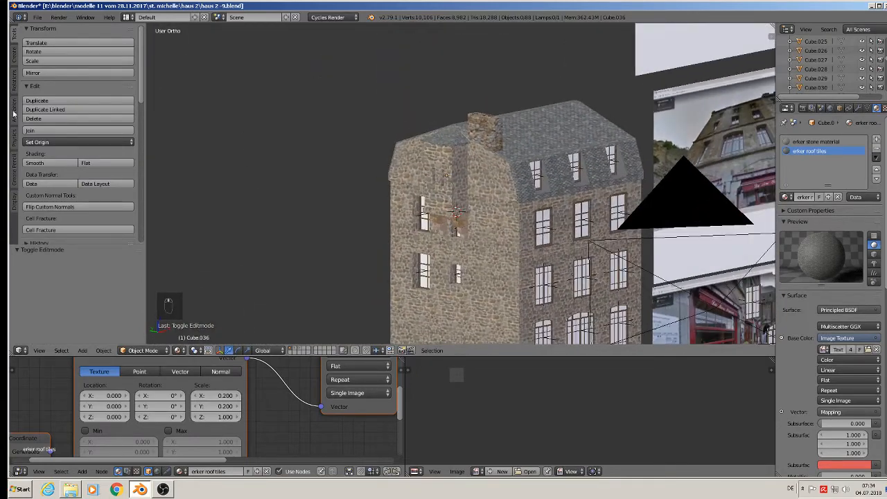
click(38, 17)
click(72, 89)
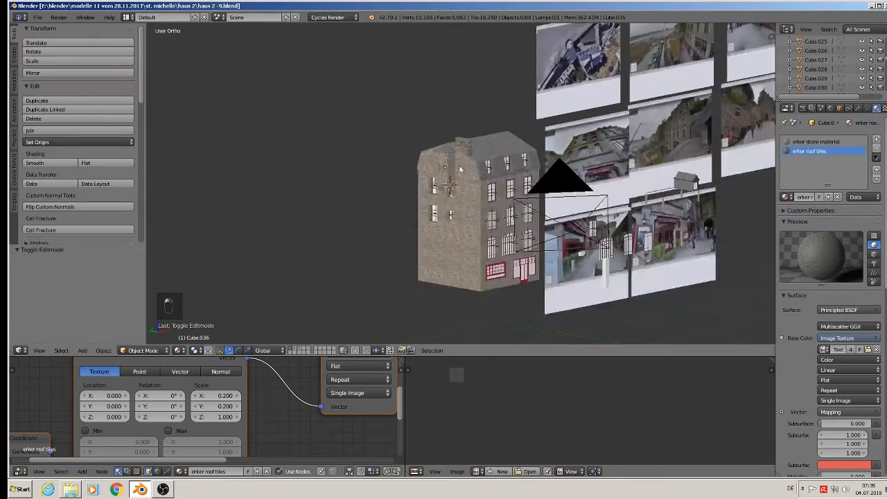
Examine the reference photo of the stone facade with the small hipped-roof tower built against it.
middle_drag(470, 168, 466, 171)
shift+middle_drag(662, 176, 311, 169)
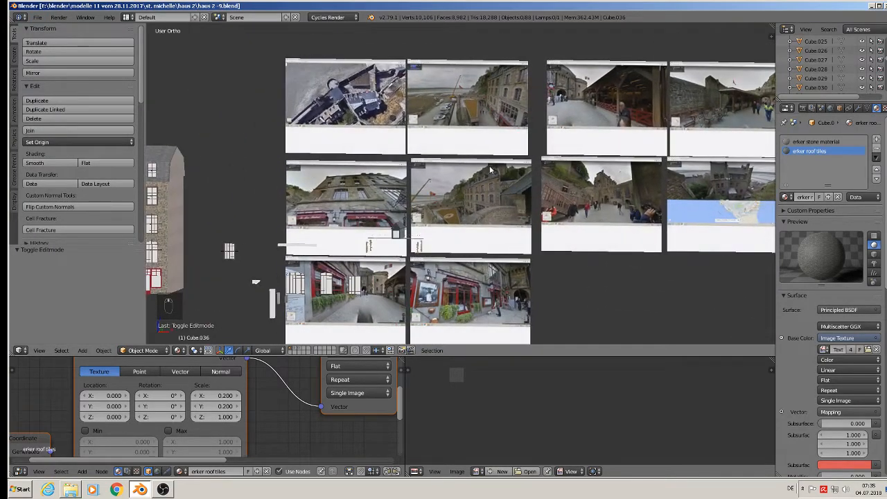
shift+middle_drag(635, 175, 407, 173)
scroll(548, 216, up, 4)
scroll(548, 221, up, 4)
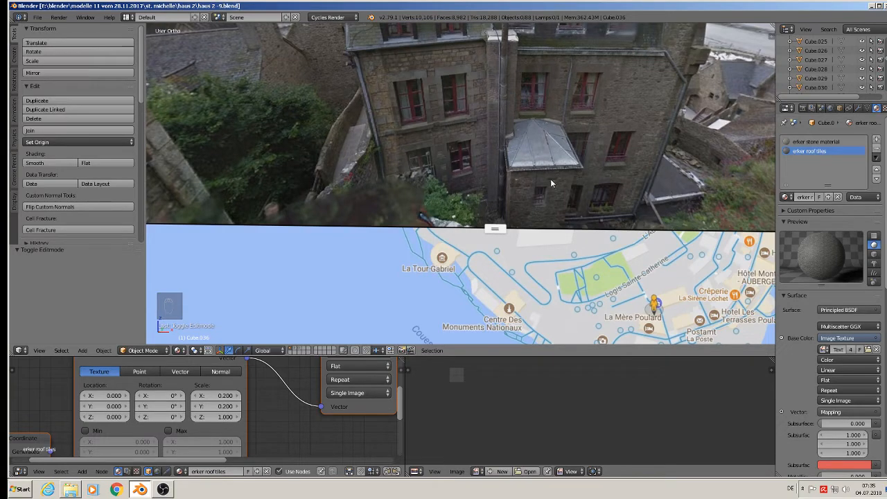
scroll(551, 194, down, 12)
Select the untextured hipped-roof tower standing against the house and enter Edit Mode on it.
middle_drag(249, 227, 310, 235)
scroll(310, 235, down, 4)
scroll(130, 139, down, 2)
scroll(210, 129, down, 3)
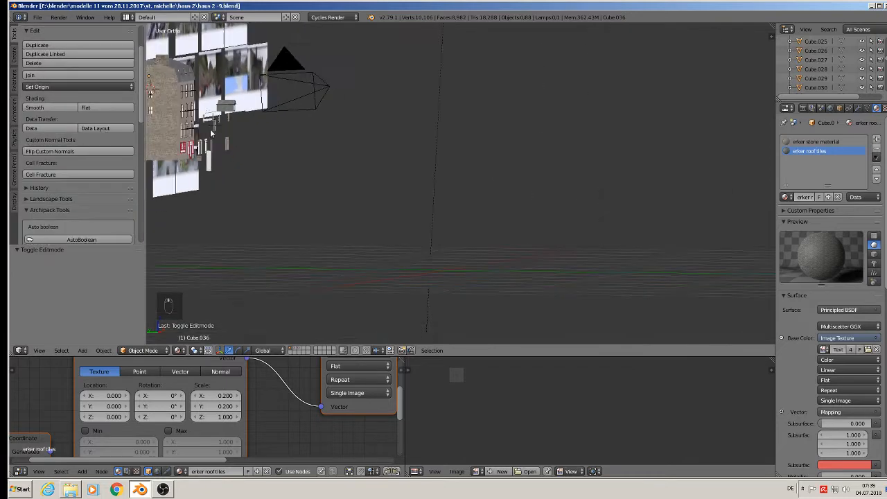
shift+middle_drag(215, 131, 400, 160)
middle_drag(298, 147, 396, 169)
shift+middle_drag(195, 150, 434, 151)
scroll(375, 180, up, 9)
right_click(455, 151)
key(Tab)
scroll(458, 162, up, 1)
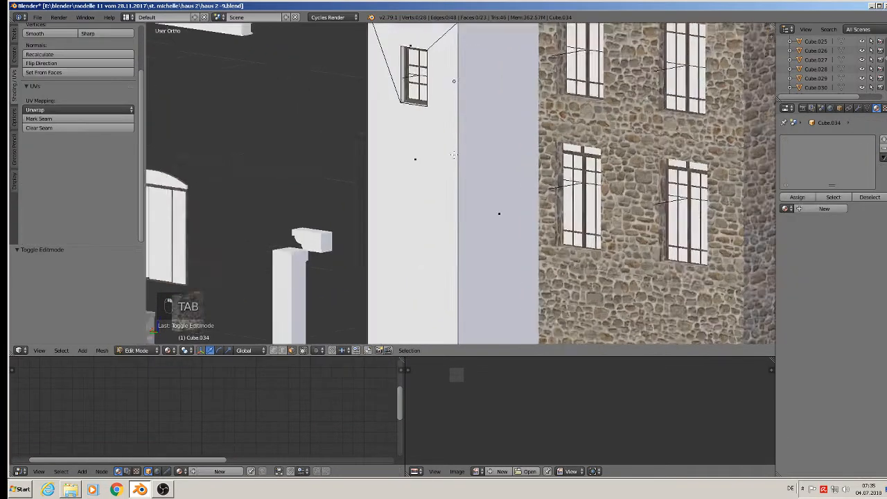
scroll(457, 162, down, 3)
scroll(457, 162, down, 2)
scroll(418, 191, up, 2)
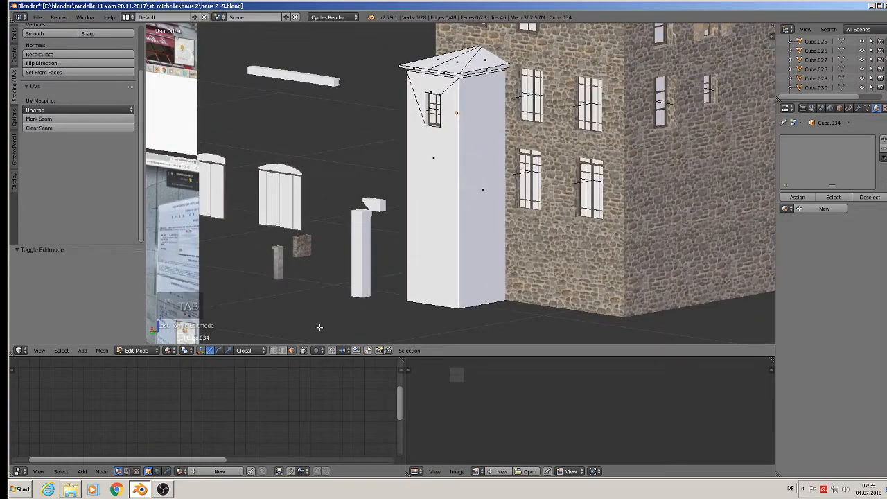
In Object Mode, move the untextured tower clear of the house walls, and return to Edit Mode.
click(284, 349)
right_click(455, 214)
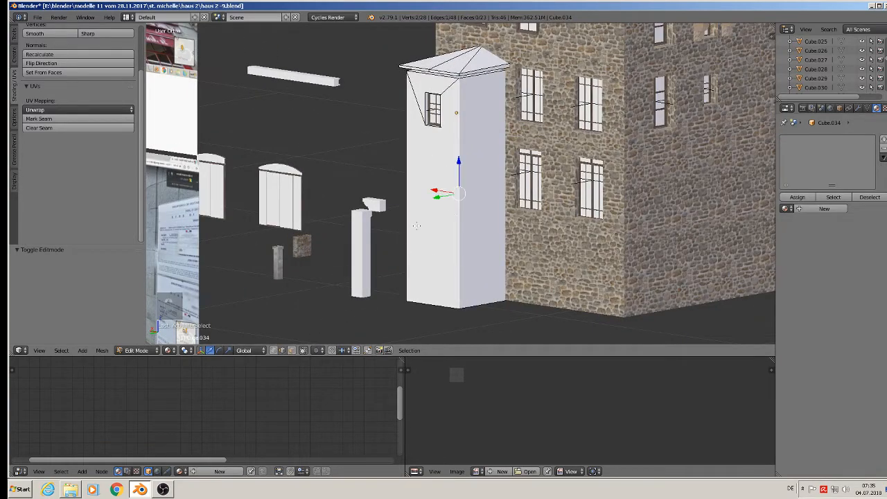
shift+right_click(416, 226)
middle_drag(419, 233, 483, 246)
key(Tab)
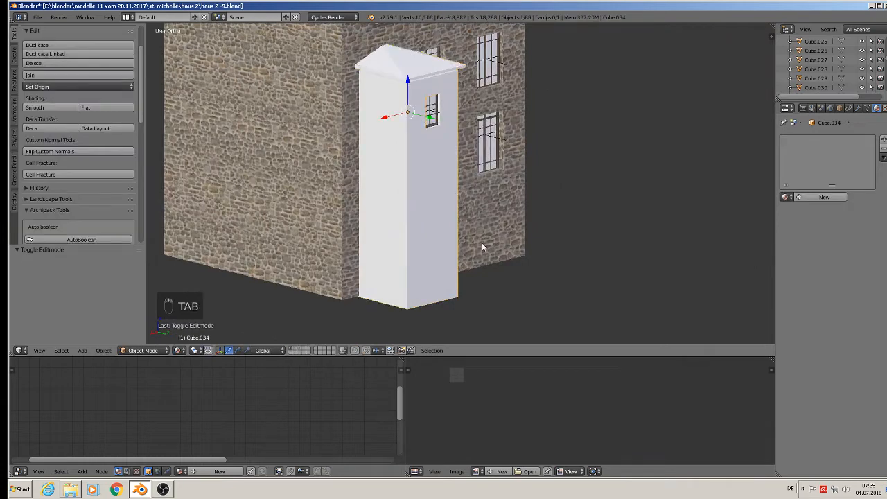
key(Tab)
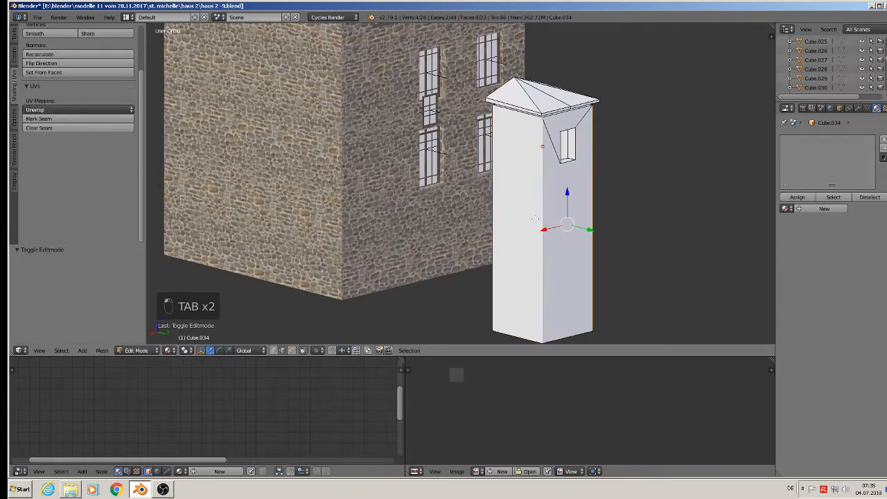
Select the tower's three windowless wall faces and mark their boundaries as UV seams.
alt+right_click(495, 205)
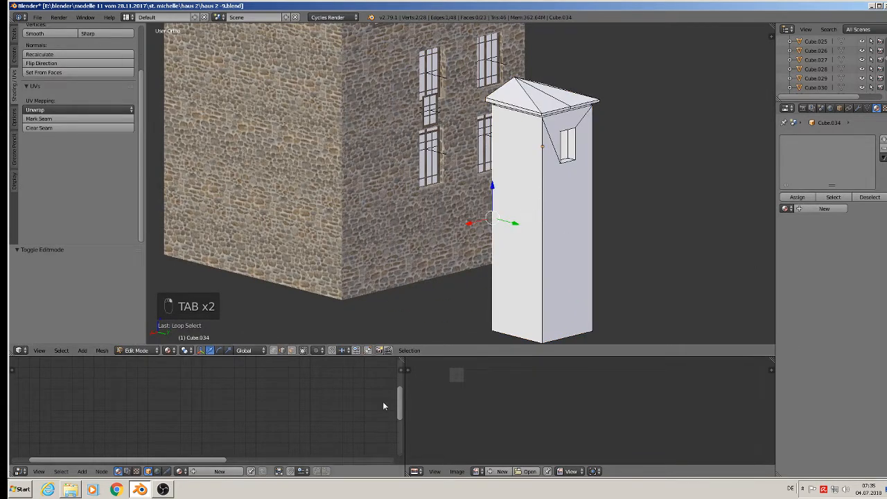
click(291, 350)
right_click(515, 219)
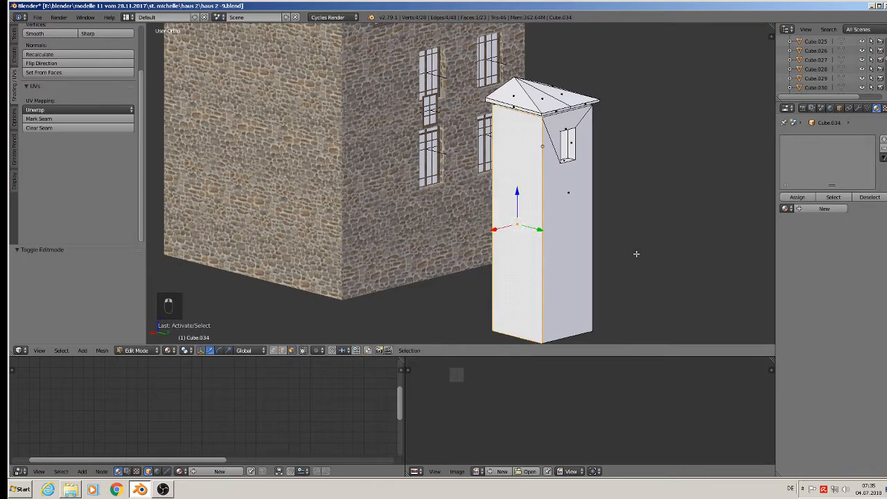
middle_drag(637, 253, 469, 204)
shift+right_click(576, 254)
shift+right_click(551, 187)
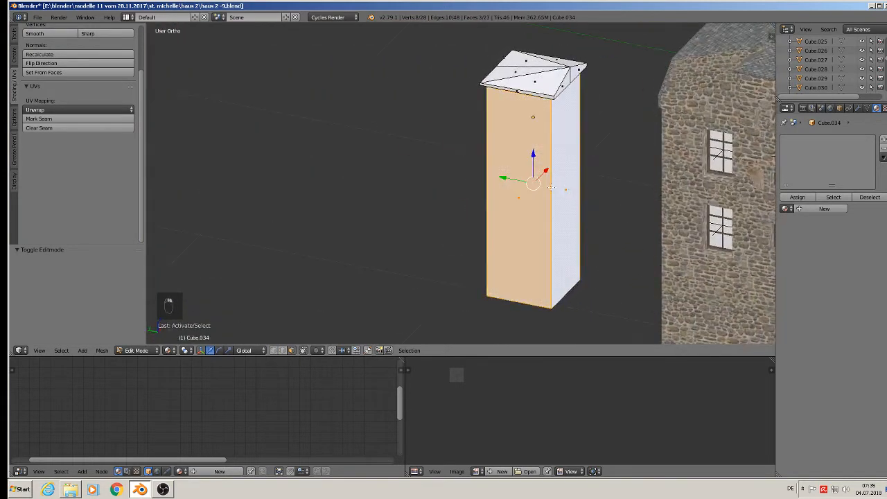
click(39, 119)
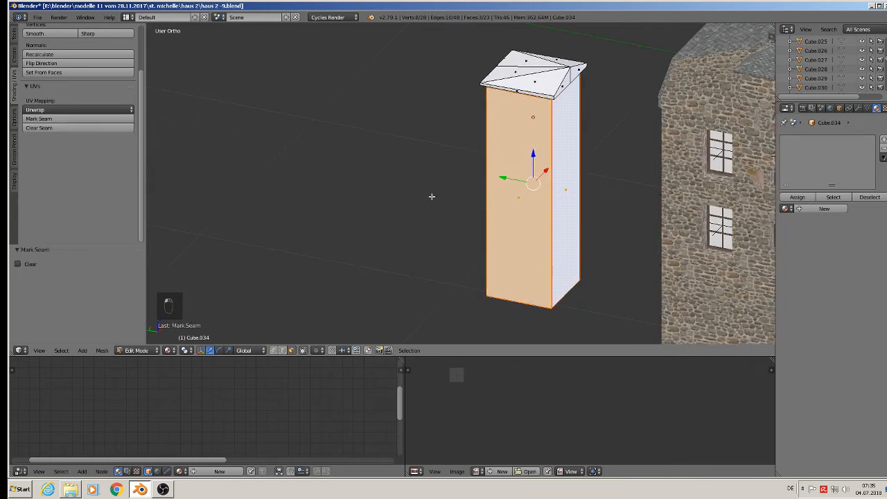
In edge selection mode, add the bottom and top edges of the tower's windowed wall to the selection.
middle_drag(430, 196, 554, 206)
click(282, 351)
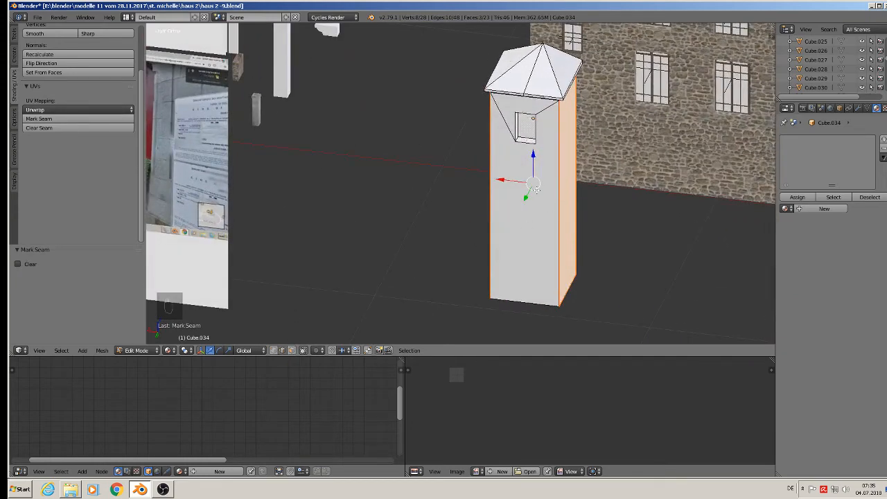
right_click(520, 297)
shift+middle_drag(527, 97, 520, 135)
scroll(520, 135, up, 5)
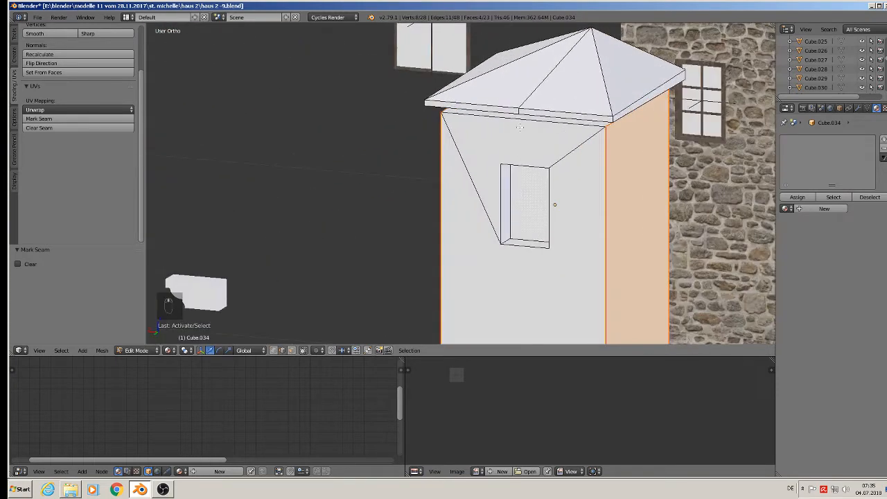
shift+right_click(519, 127)
Add the outer and inner edges of the tower's window recess to the edge selection.
shift+right_click(530, 168)
shift+right_click(503, 197)
shift+right_click(526, 235)
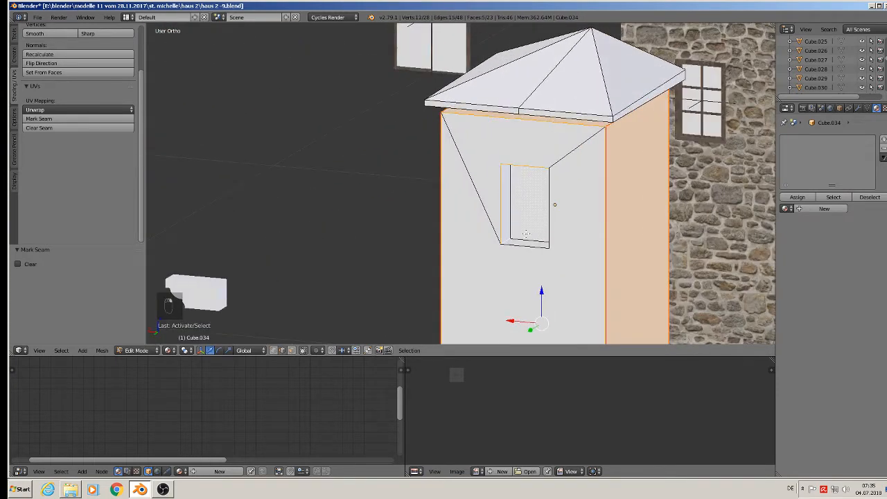
shift+right_click(506, 218)
shift+right_click(514, 241)
shift+right_click(521, 237)
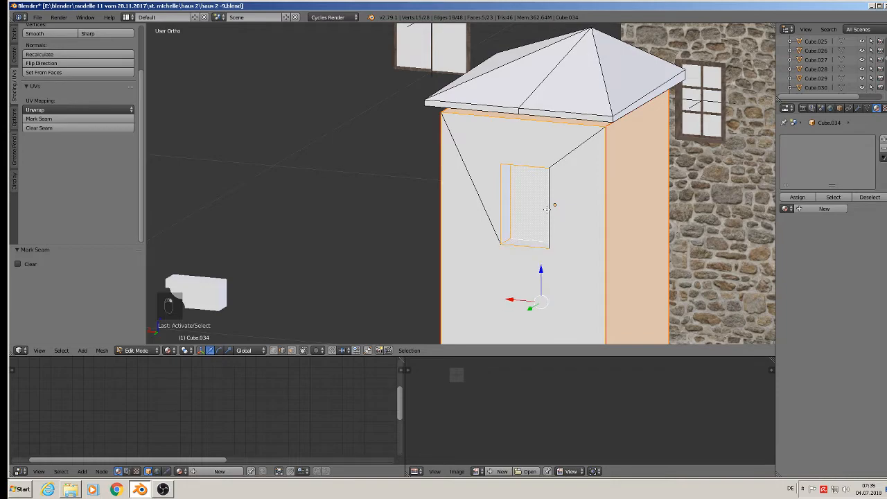
shift+right_click(547, 209)
middle_drag(561, 221, 505, 225)
shift+right_click(545, 156)
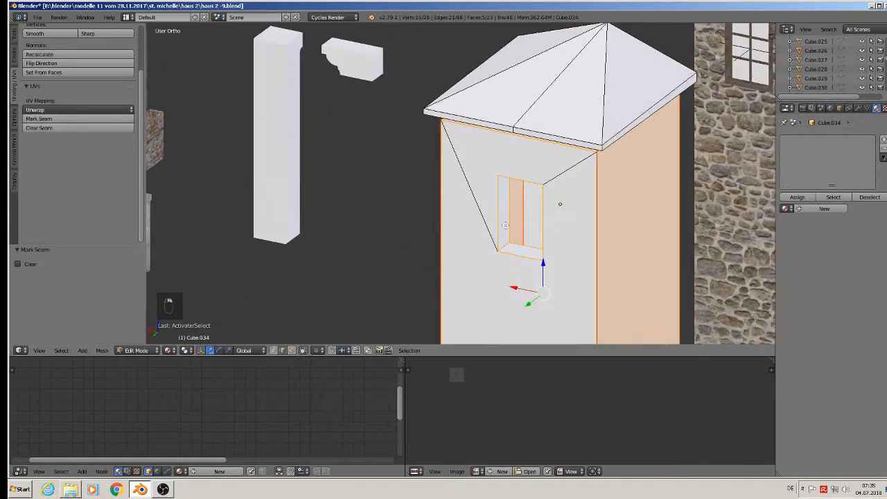
Mark the selected wall and window edges of the tower as seams, along with the roof's eaves and rear hip edges.
click(39, 119)
middle_drag(386, 156, 418, 115)
scroll(453, 112, up, 1)
alt+right_click(462, 111)
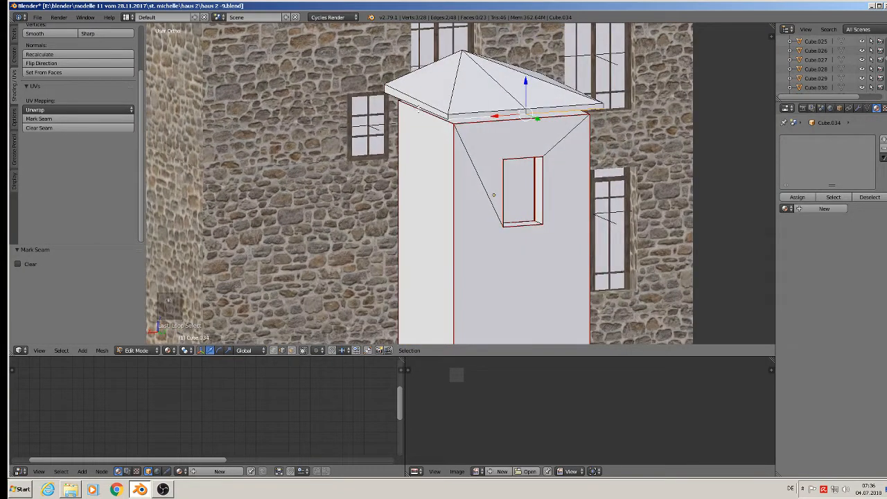
shift+right_click(407, 102)
middle_drag(575, 112, 471, 121)
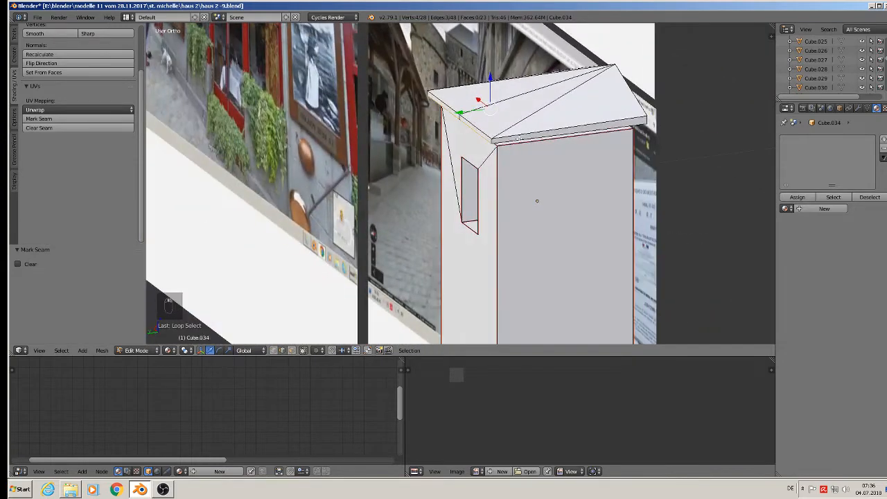
alt+shift+right_click(518, 138)
middle_drag(655, 129, 597, 131)
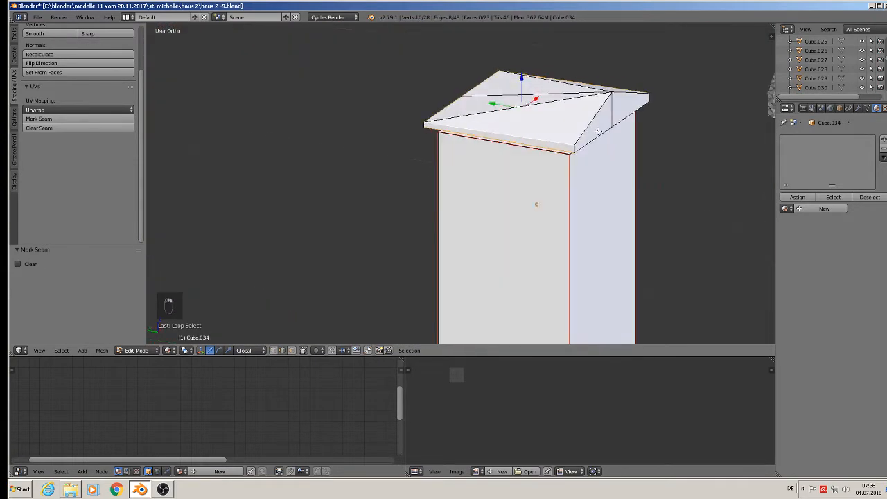
shift+right_click(595, 140)
shift+right_click(621, 98)
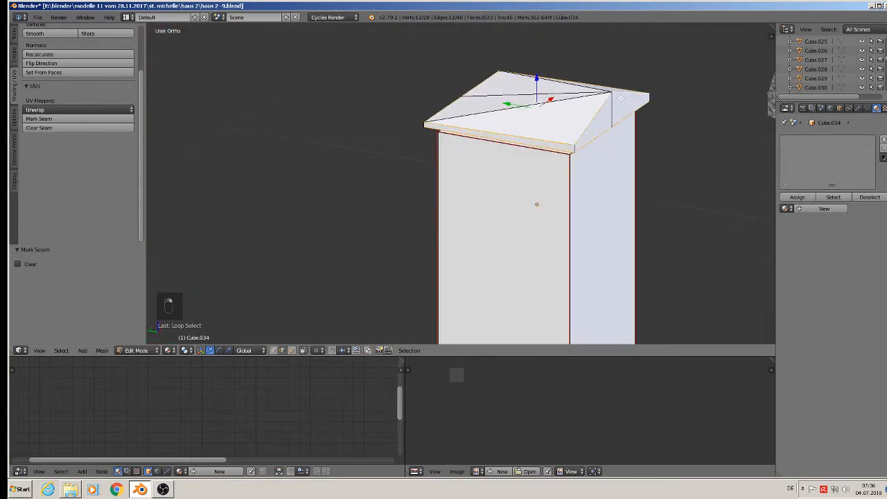
middle_drag(611, 136, 630, 142)
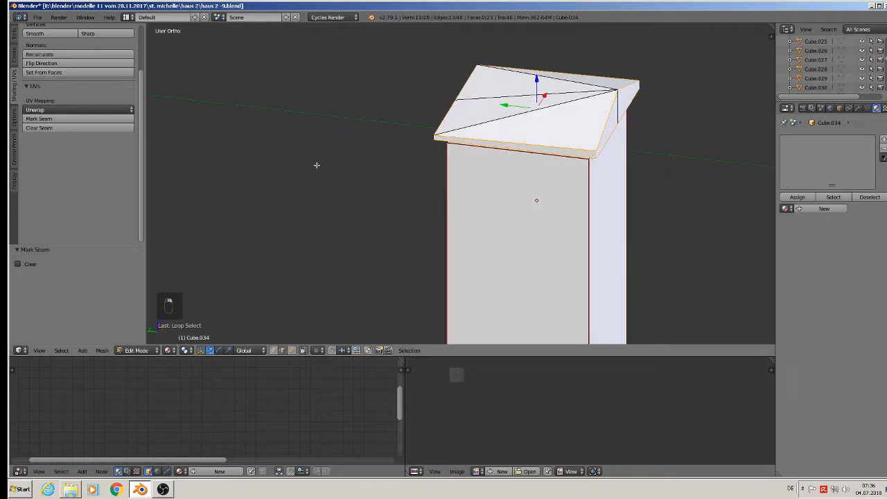
click(88, 119)
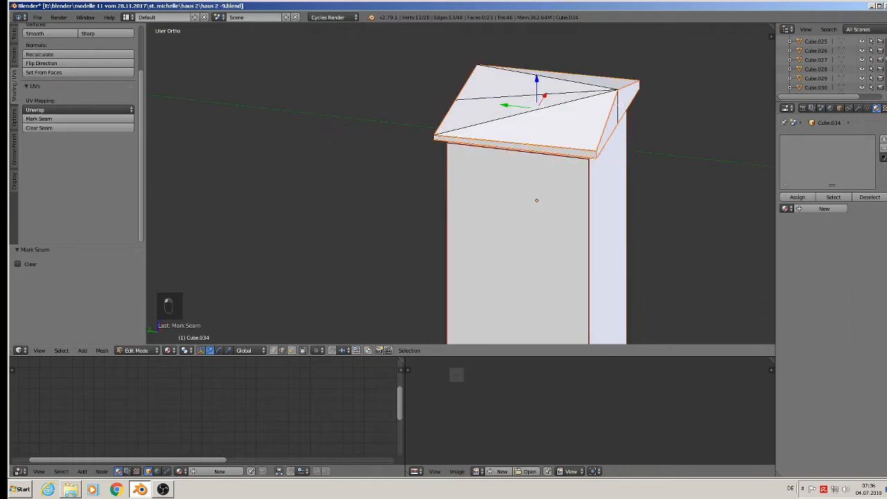
Delete the short vertical edge at the rear of the tower's roof.
right_click(618, 105)
key(x)
click(620, 109)
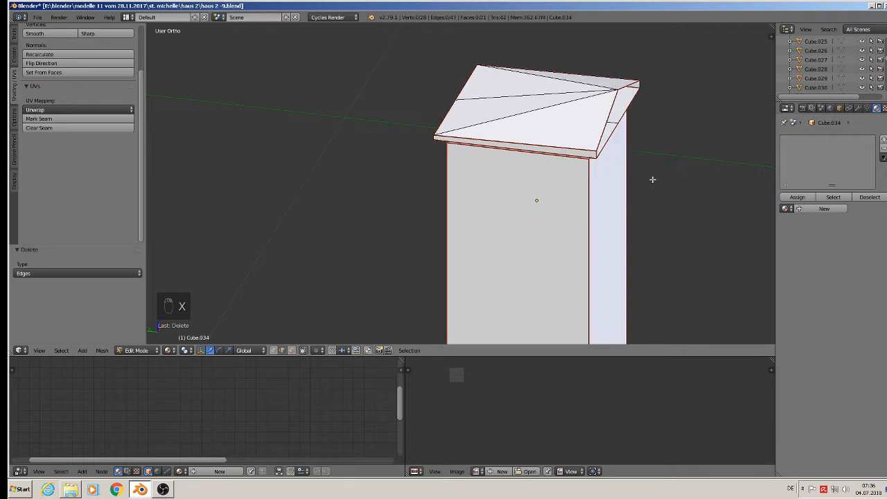
Delete the tower's rear wall face and return to Object Mode.
middle_drag(653, 179, 540, 196)
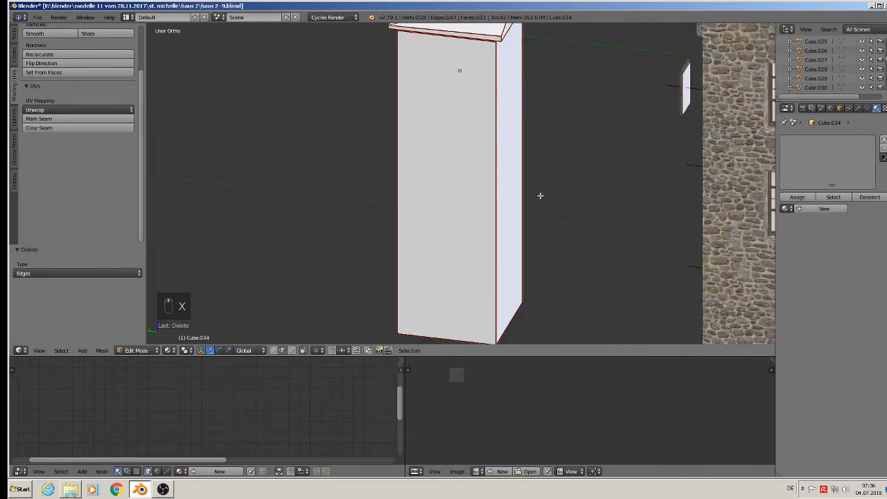
click(292, 350)
right_click(510, 172)
key(x)
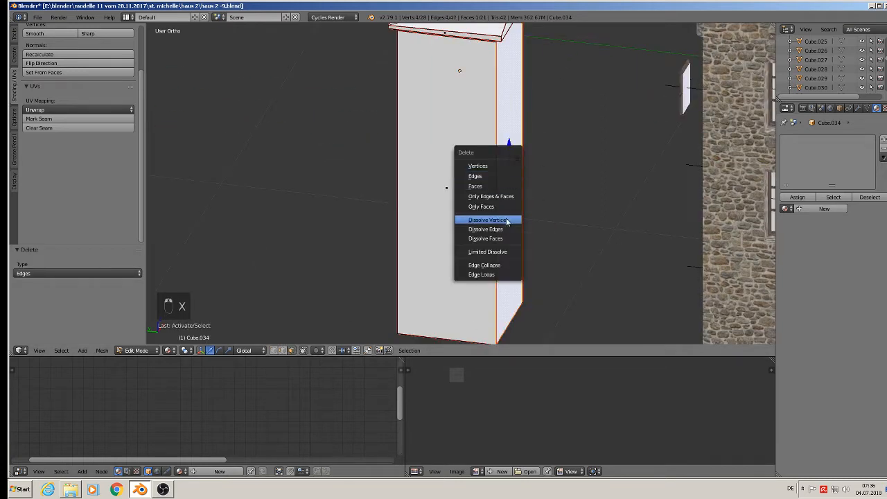
click(503, 203)
middle_drag(497, 206, 611, 187)
scroll(610, 187, down, 4)
key(Tab)
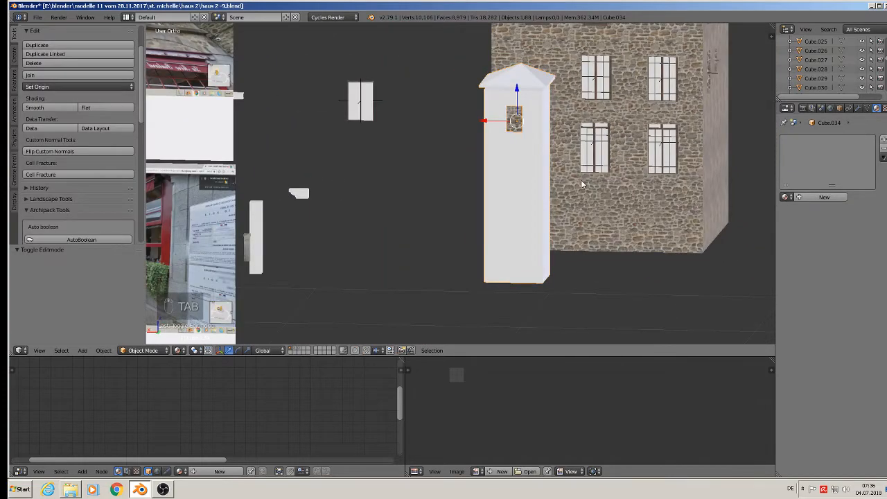
key(Tab)
key(Tab)
Move the tower about -0.684 along Y so that it stands against the stone house.
middle_drag(561, 184, 511, 199)
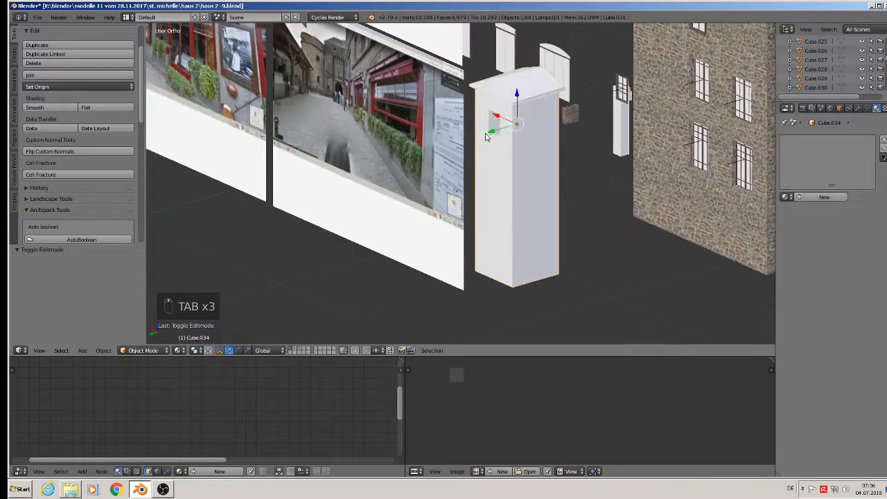
drag(485, 136, 611, 98)
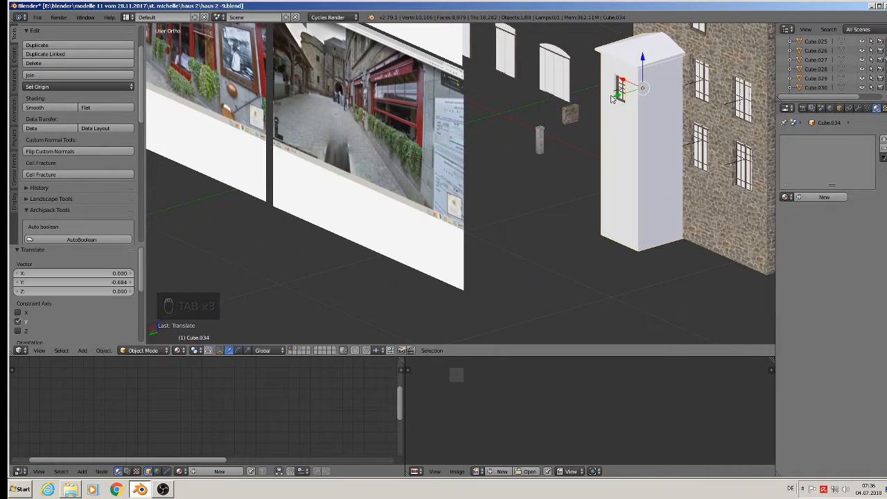
middle_drag(611, 98, 576, 131)
key(Tab)
key(Tab)
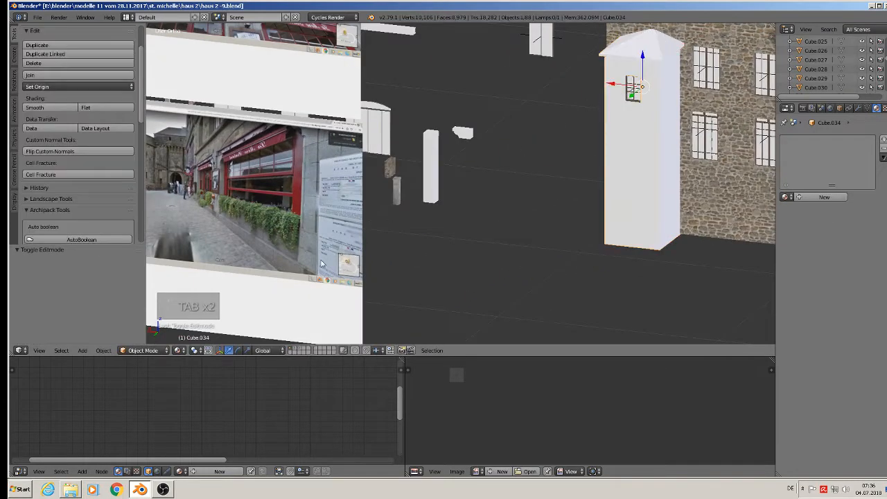
Apply the rotation and scale of the tower object.
click(104, 350)
mouse_move(146, 280)
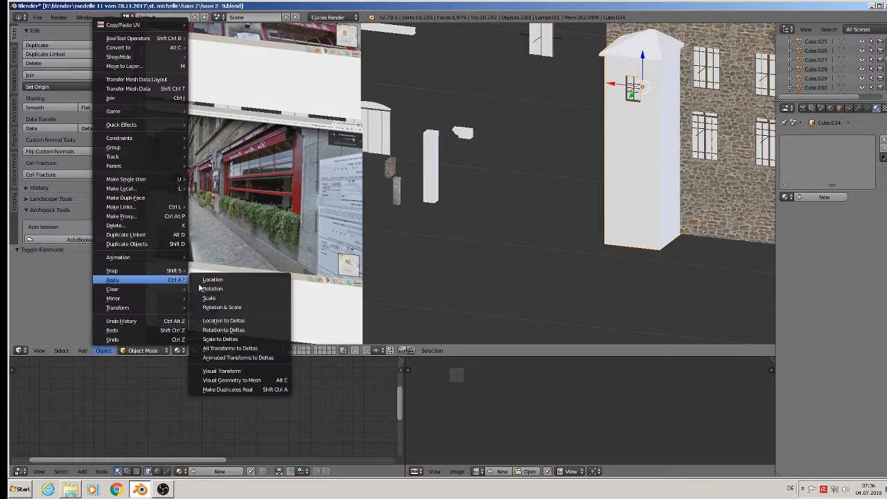
click(235, 308)
Unwrap all of the tower's faces along the marked seams and return to Object Mode.
key(Tab)
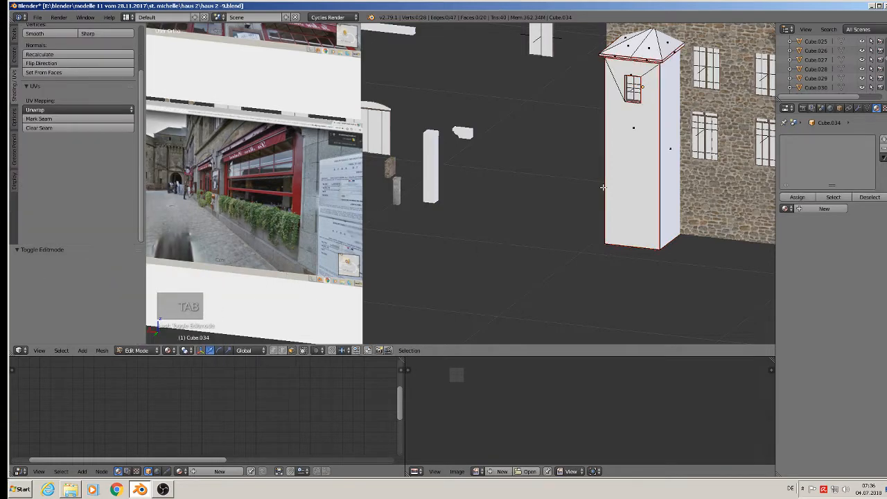
key(a)
key(a)
key(u)
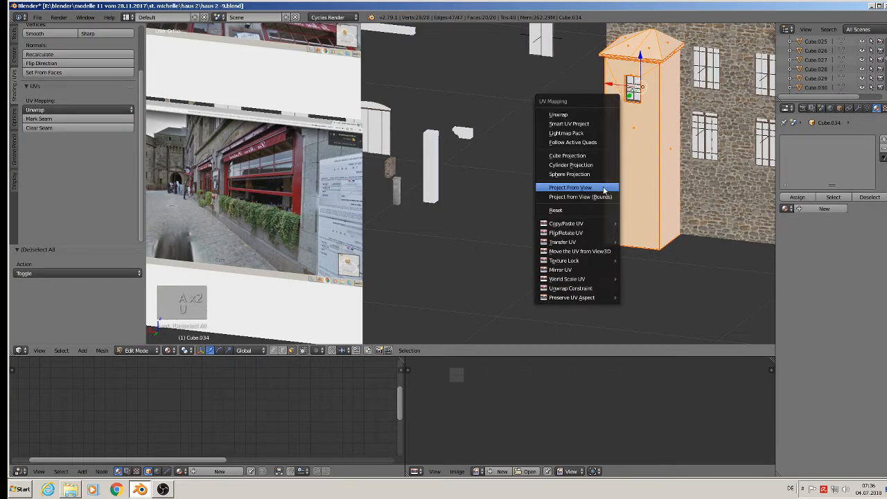
click(590, 113)
key(Tab)
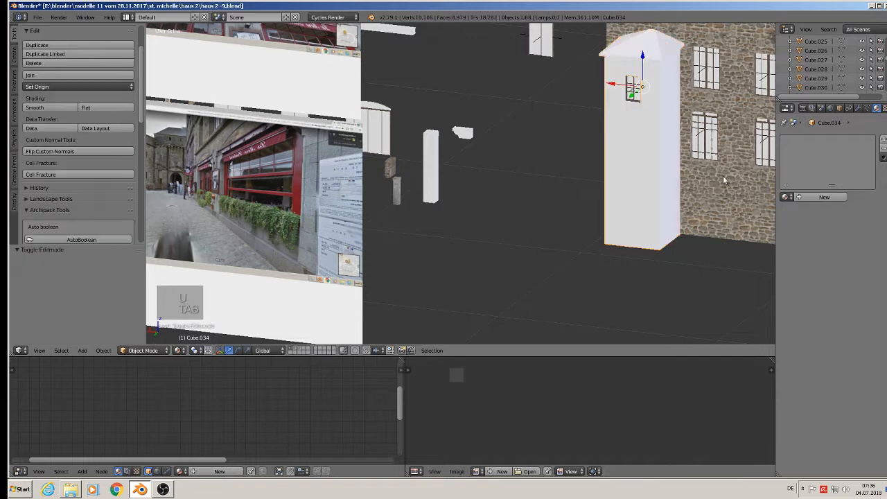
Create a new material on the tower and name it "little tower house 3".
middle_drag(653, 167, 574, 229)
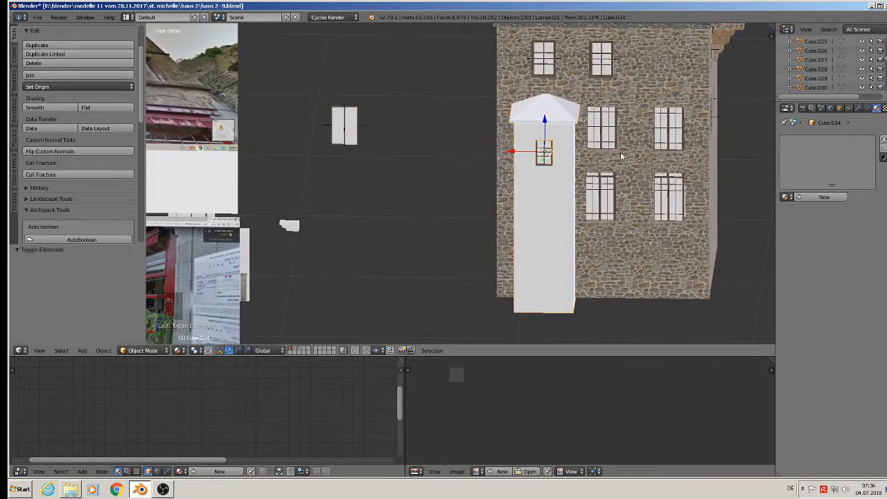
click(824, 197)
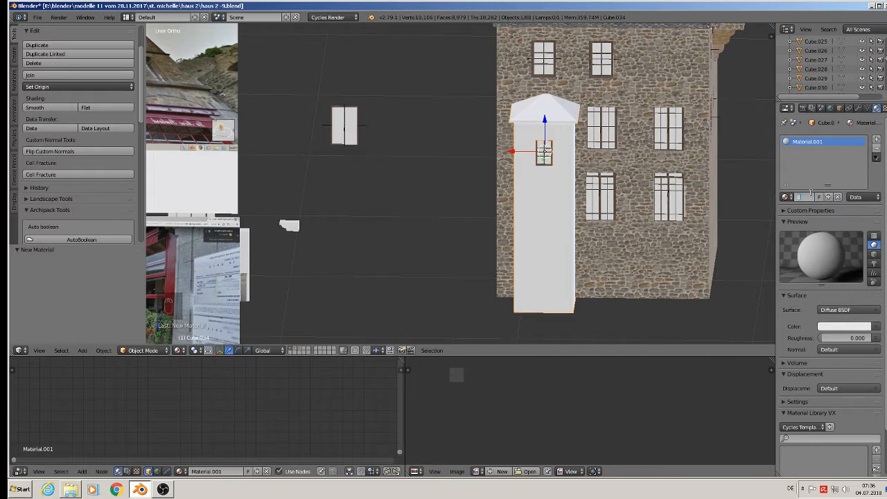
text(Te 3)
key(Return)
Copy the node setup of the house's "stone house 3" material into the tower's "little tower house 3" material, replacing its default nodes.
right_click(625, 102)
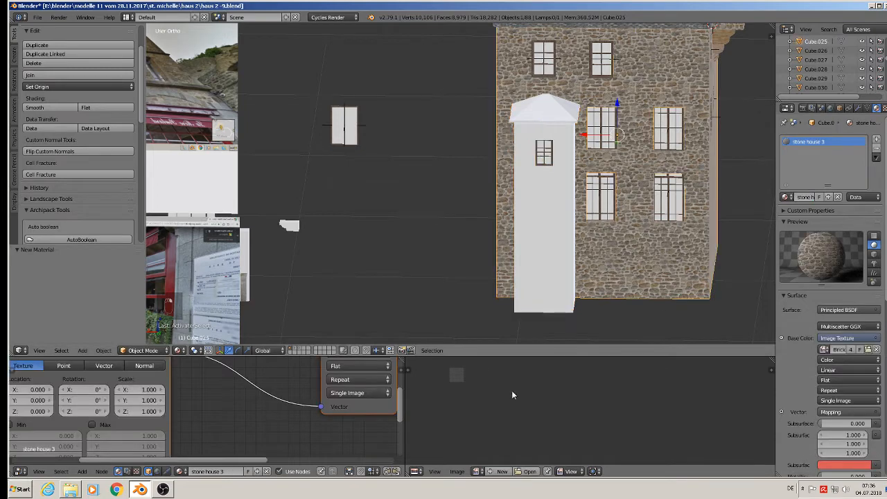
scroll(236, 415, down, 5)
scroll(243, 424, down, 1)
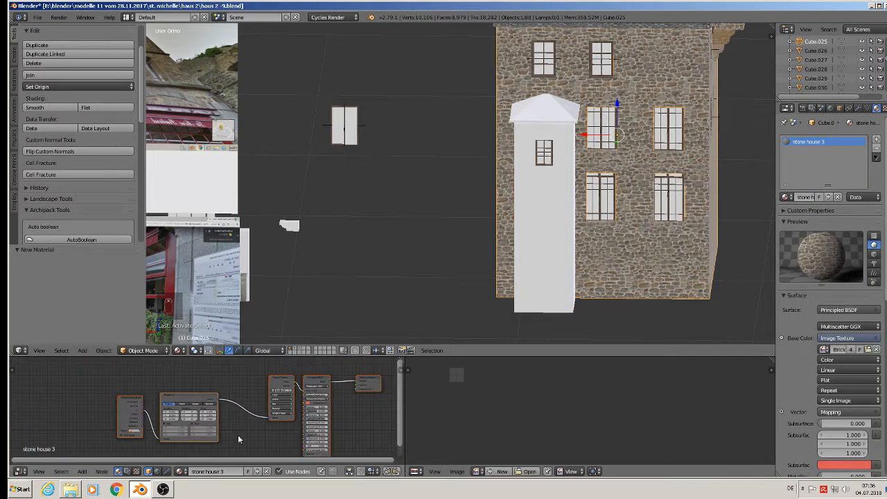
key(ctrl+c)
right_click(555, 226)
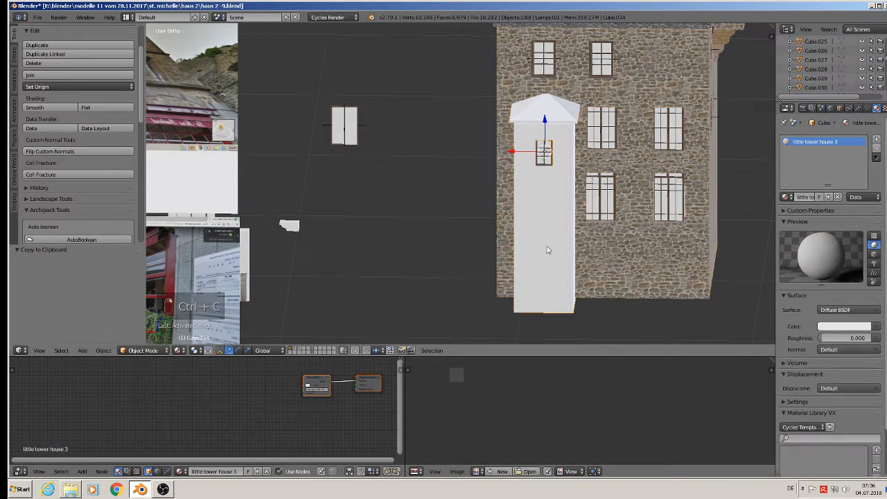
key(ctrl+v)
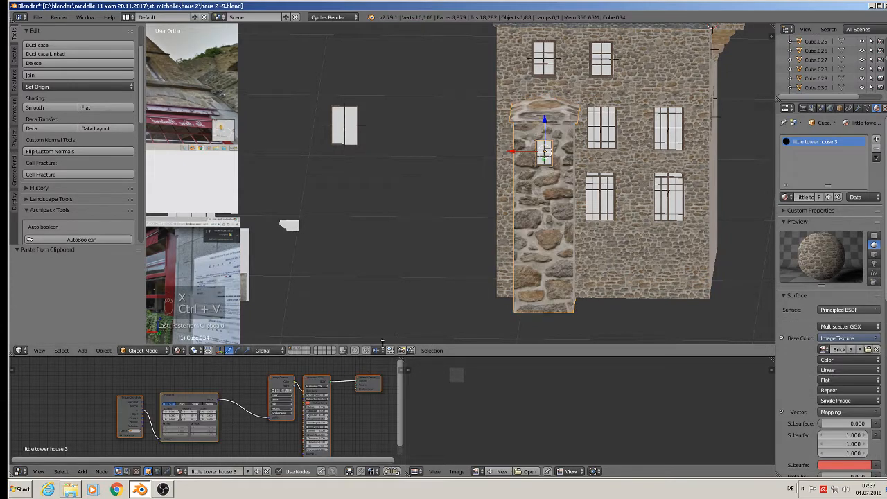
Set the tower material's Mapping scale to 0.2 in X and Y to match the house's stone size, and deselect the tower.
scroll(214, 429, up, 4)
scroll(201, 414, up, 2)
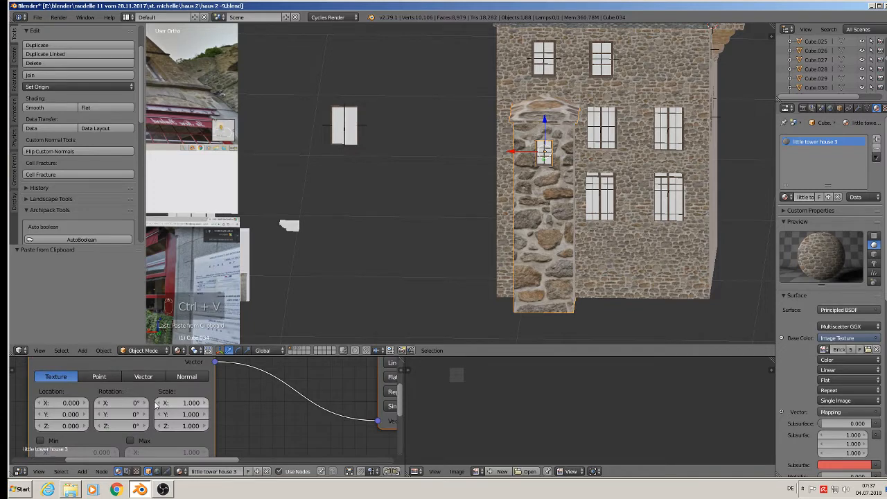
click(182, 403)
text(0.5)
key(Return)
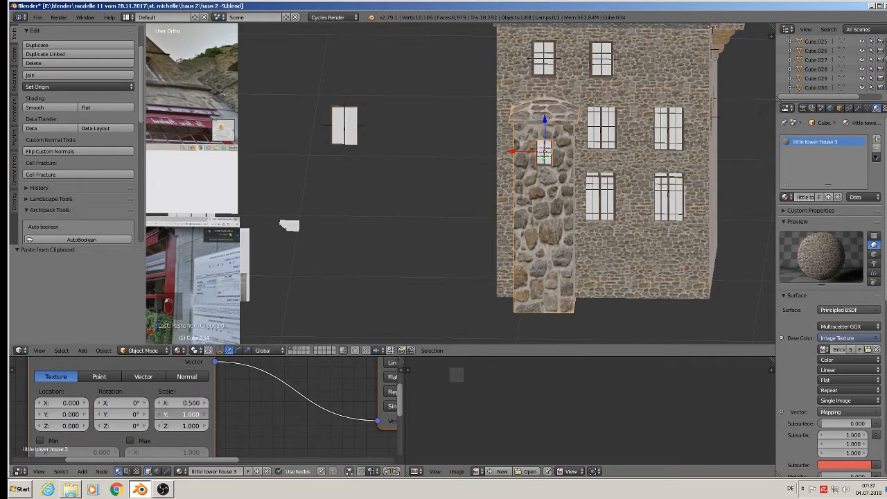
click(159, 414)
click(159, 414)
click(159, 414)
click(160, 414)
click(159, 414)
click(159, 414)
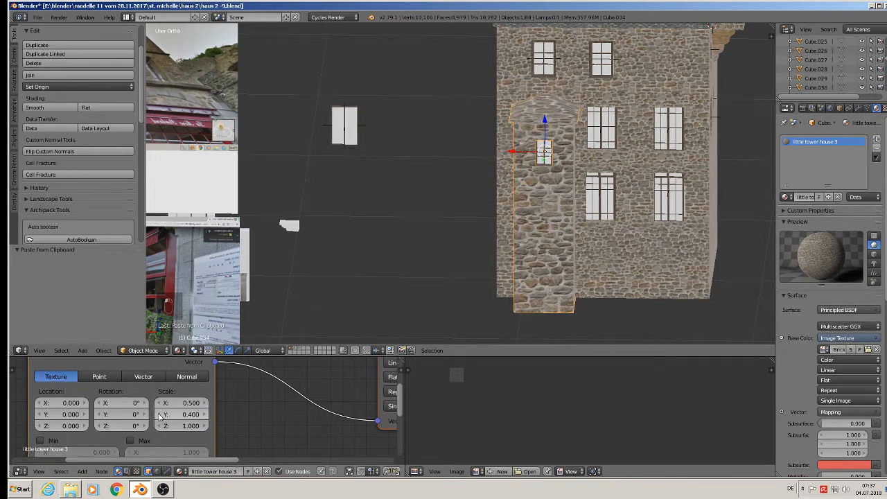
click(159, 403)
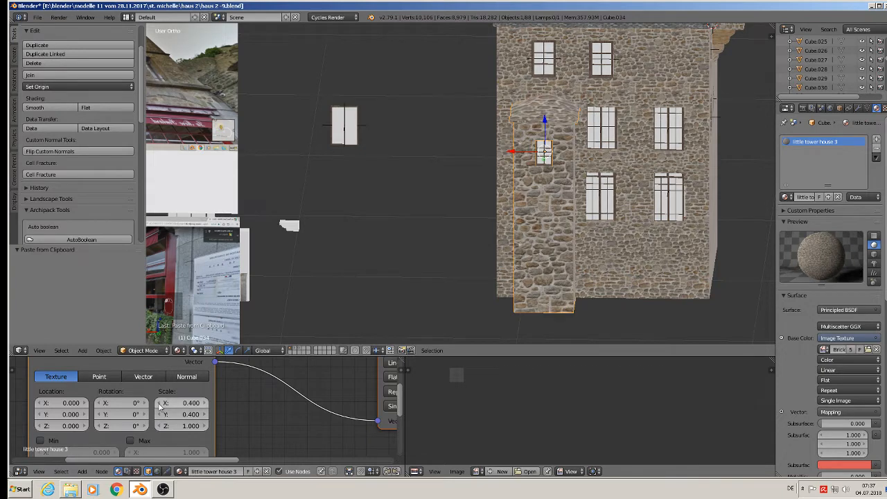
click(159, 403)
click(160, 402)
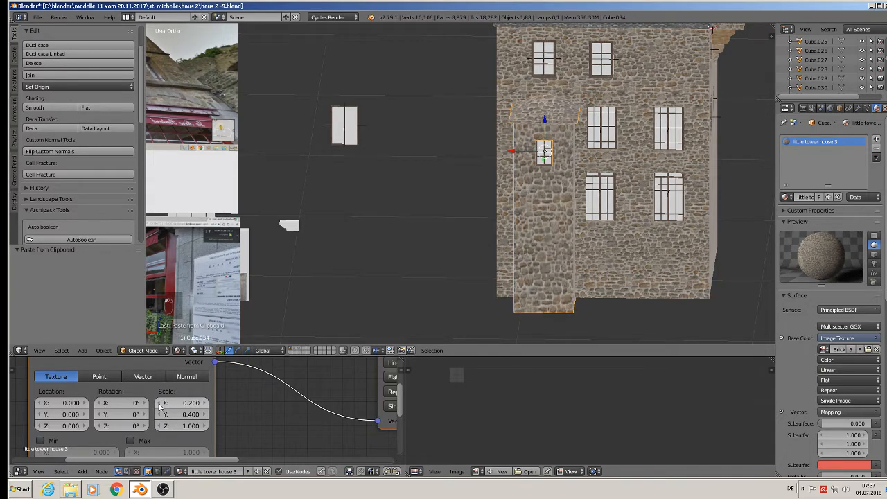
click(160, 414)
click(160, 415)
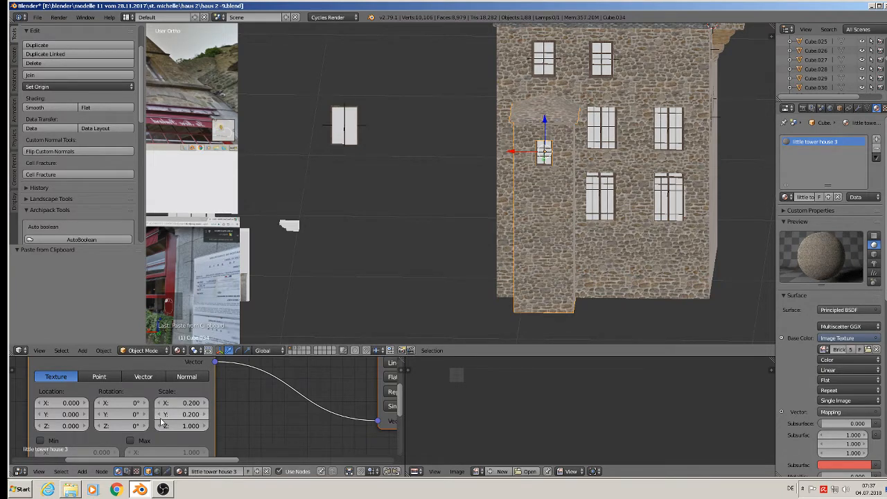
key(a)
Add a second material slot to the tower with a new material named "metall roof".
middle_drag(533, 277, 563, 166)
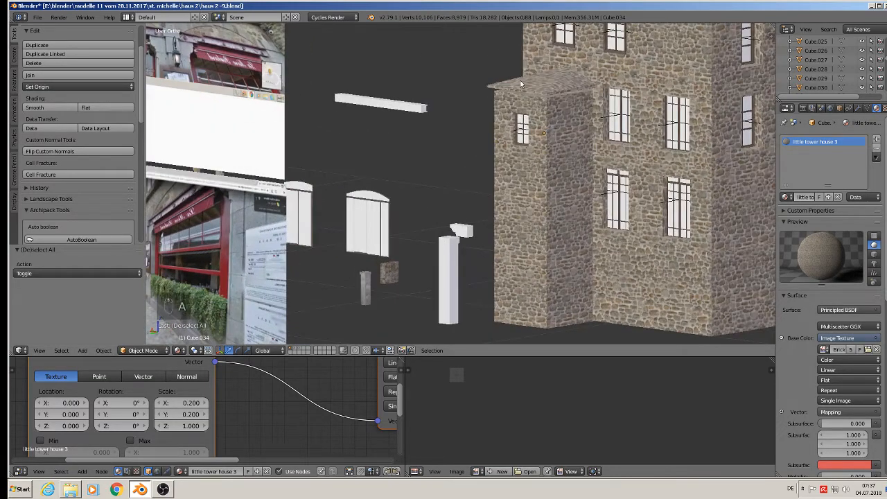
click(876, 140)
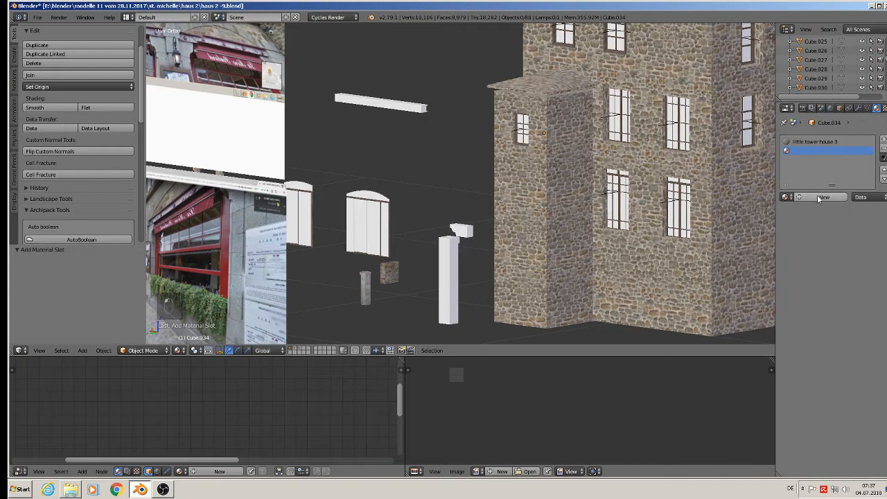
click(812, 197)
text(m)
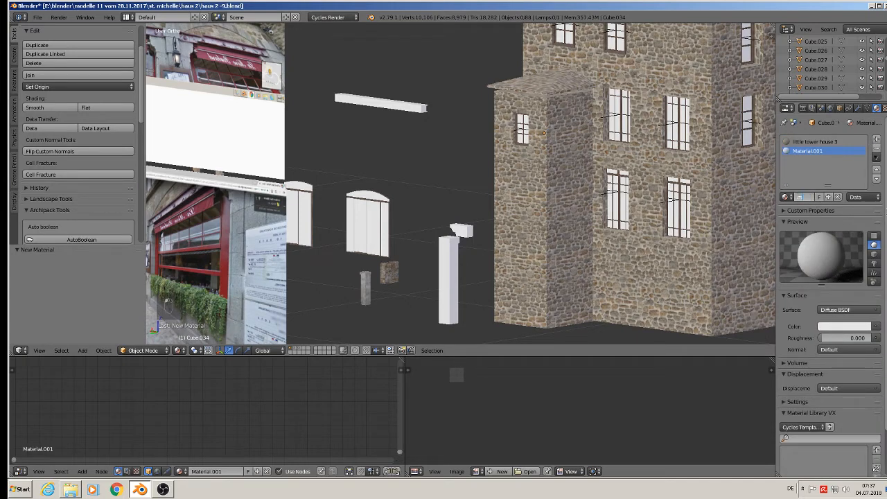
text(etall roof)
key(Return)
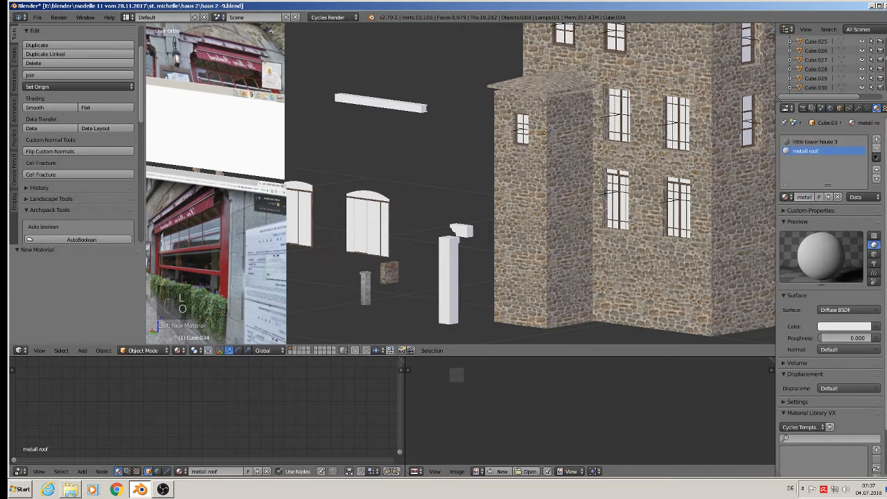
Assign the "metall roof" material to the tower's roof faces, including the eaves loops along the rim, and return to Object Mode.
key(Tab)
scroll(544, 91, up, 2)
key(a)
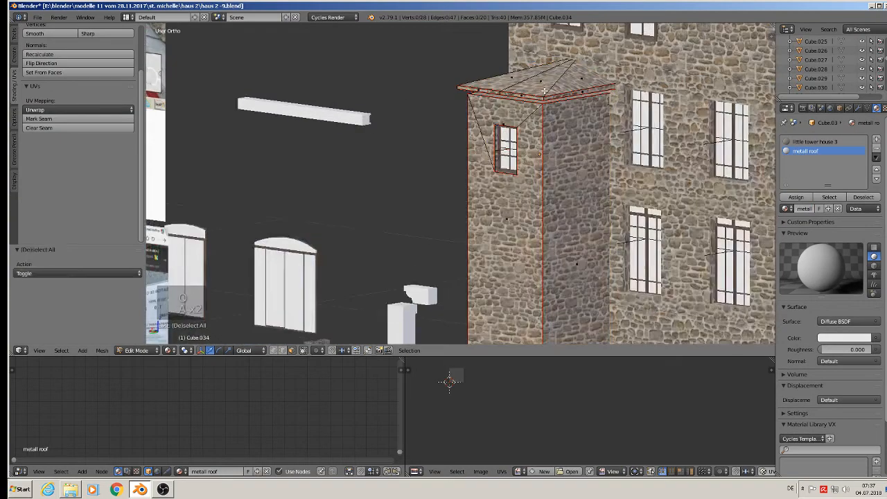
key(l)
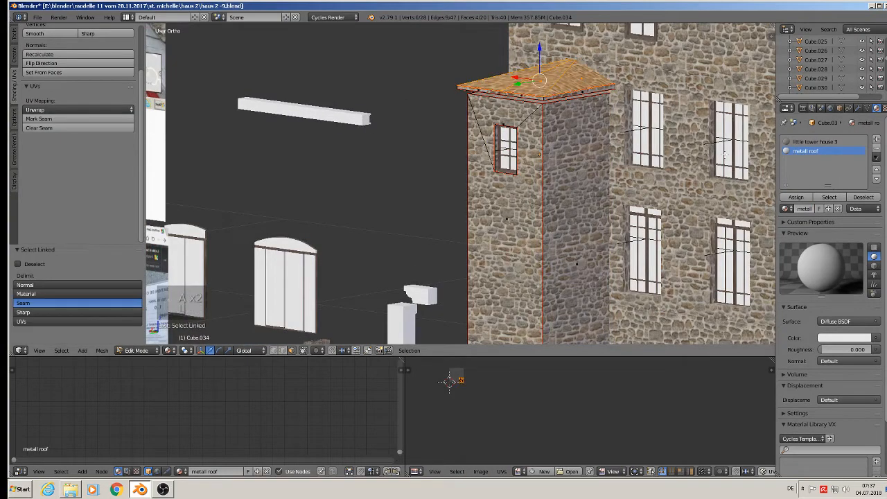
shift+right_click(542, 97)
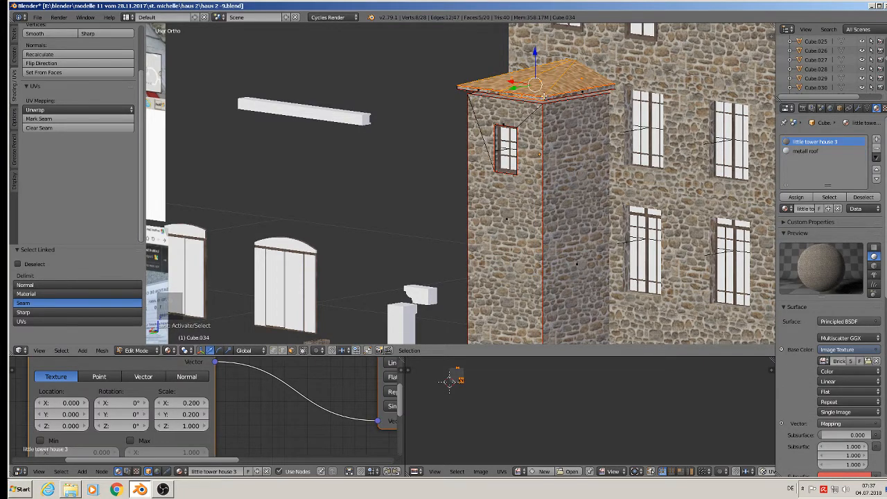
alt+shift+right_click(544, 97)
alt+shift+right_click(544, 96)
click(795, 151)
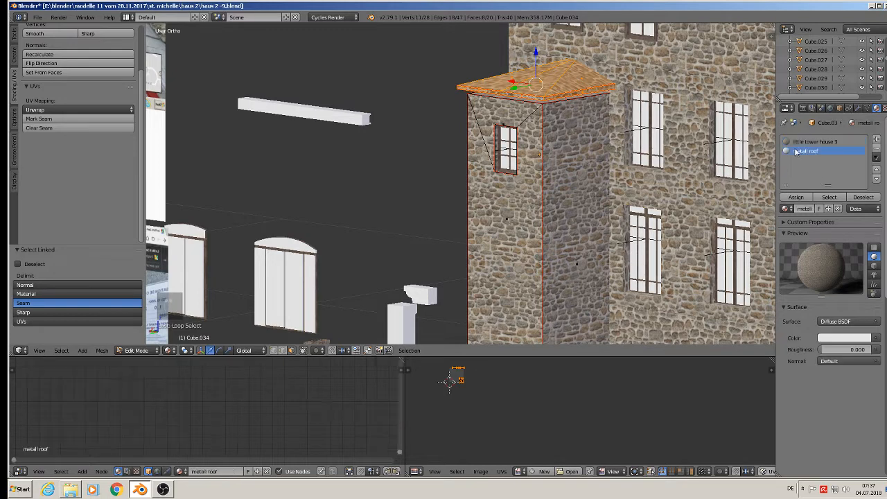
click(795, 197)
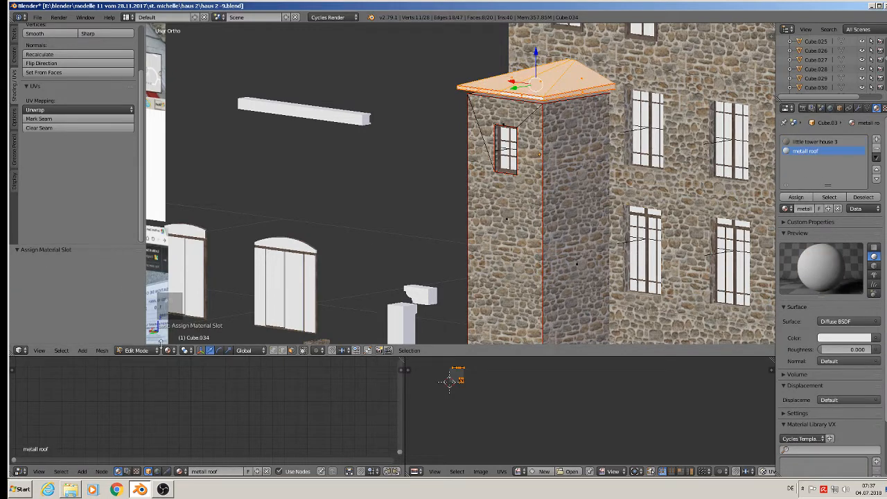
click(167, 350)
key(a)
key(Tab)
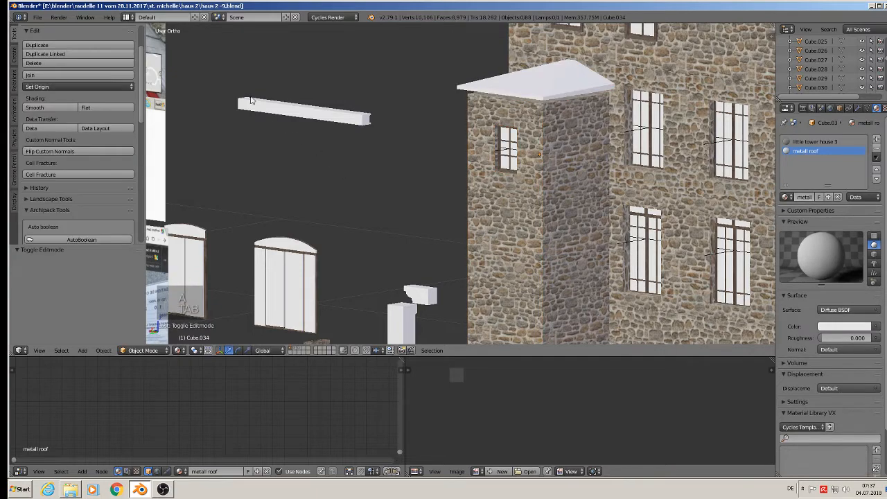
Save the blend file with the tower's newly assigned roof material.
click(38, 16)
click(48, 88)
scroll(513, 255, down, 5)
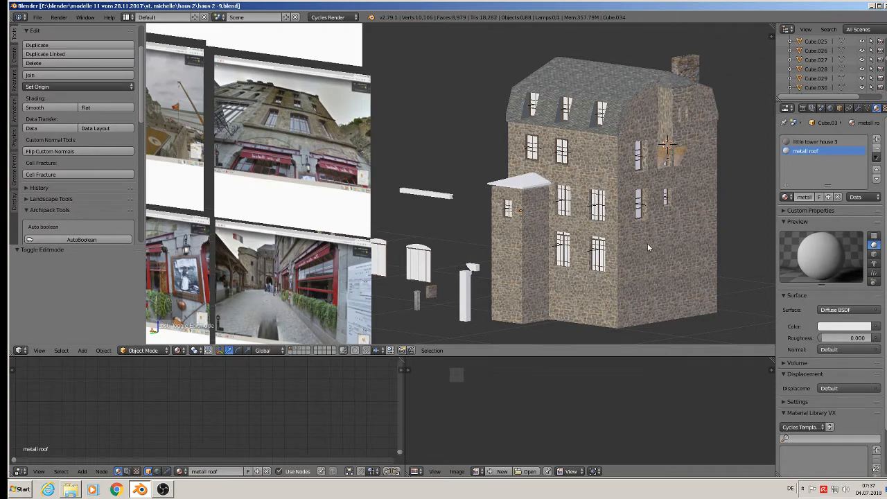
scroll(607, 271, up, 4)
middle_drag(695, 268, 619, 272)
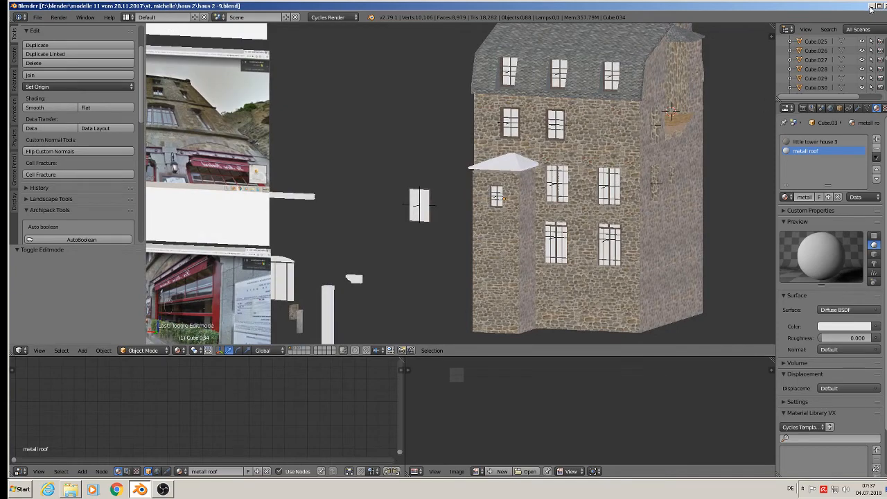
Switch to Windows Explorer, browse the Metall folder in Komerzielle Texturen and preview the image TexturesCom_MetalBare0234_1_seamless_S.
click(871, 6)
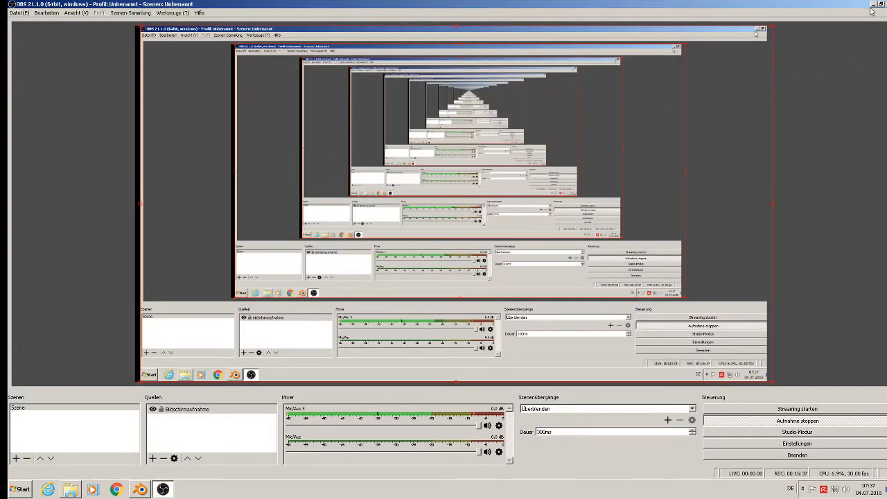
click(871, 3)
double_click(534, 281)
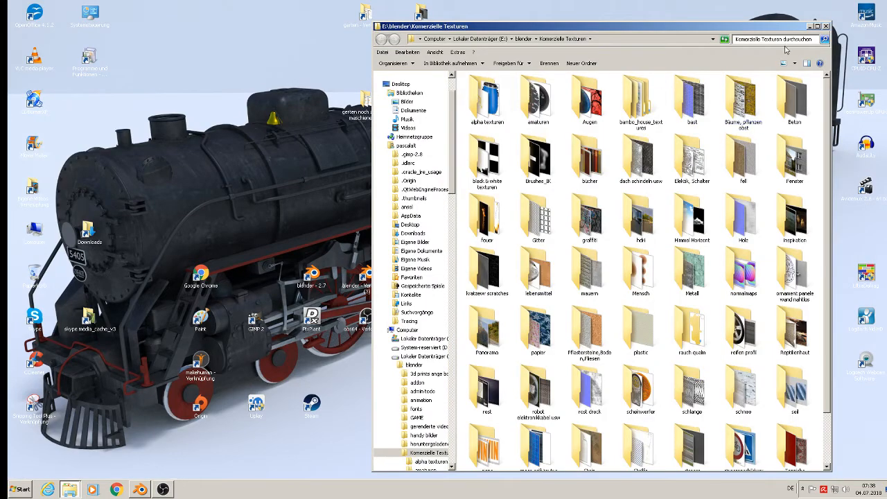
click(816, 27)
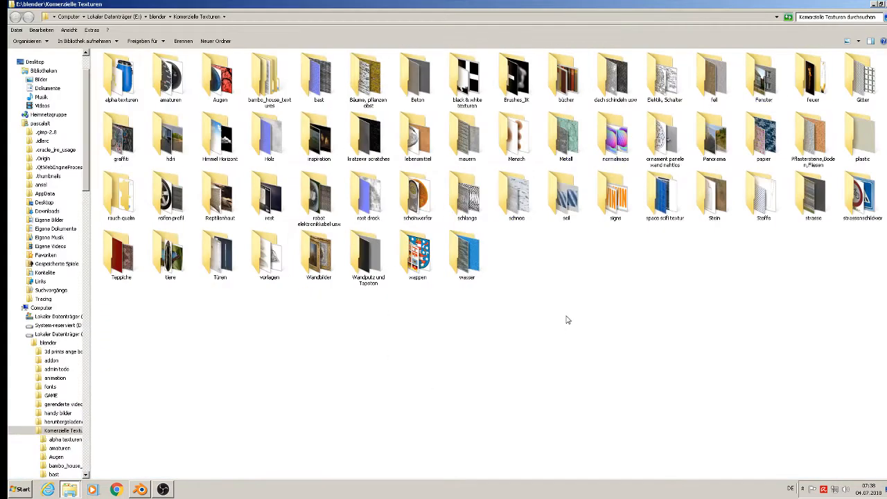
double_click(566, 137)
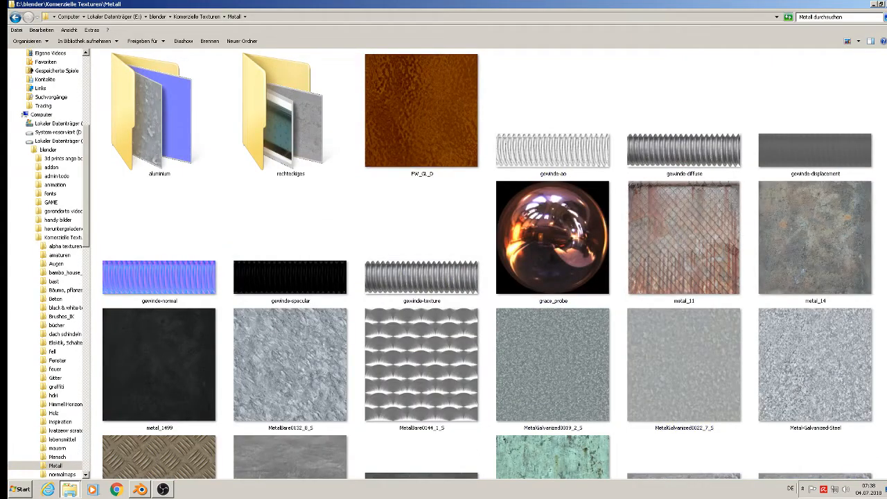
scroll(485, 263, down, 5)
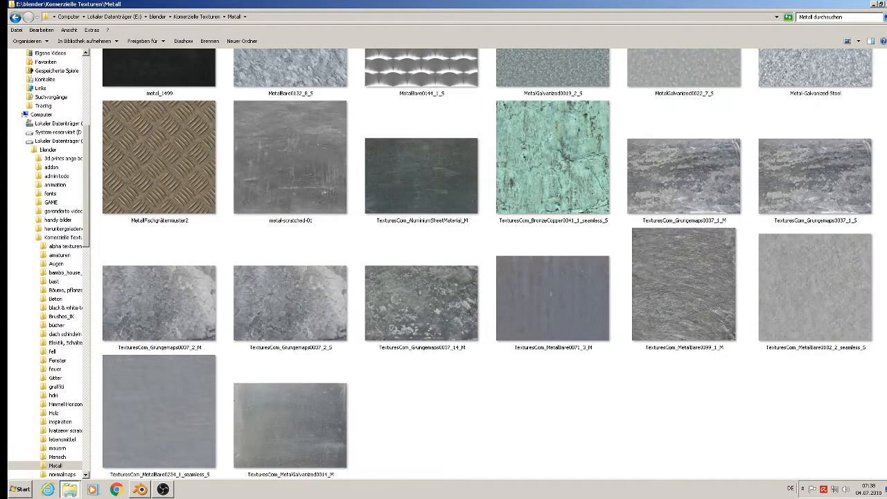
double_click(176, 422)
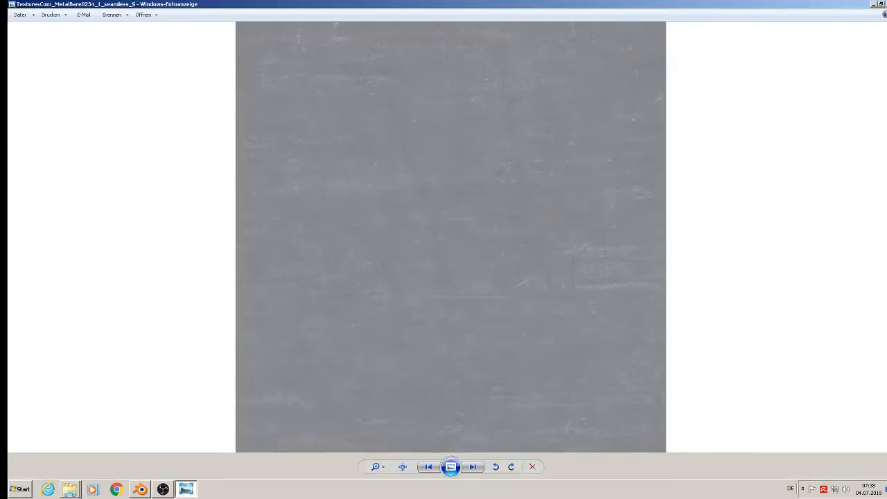
key(alt+F4)
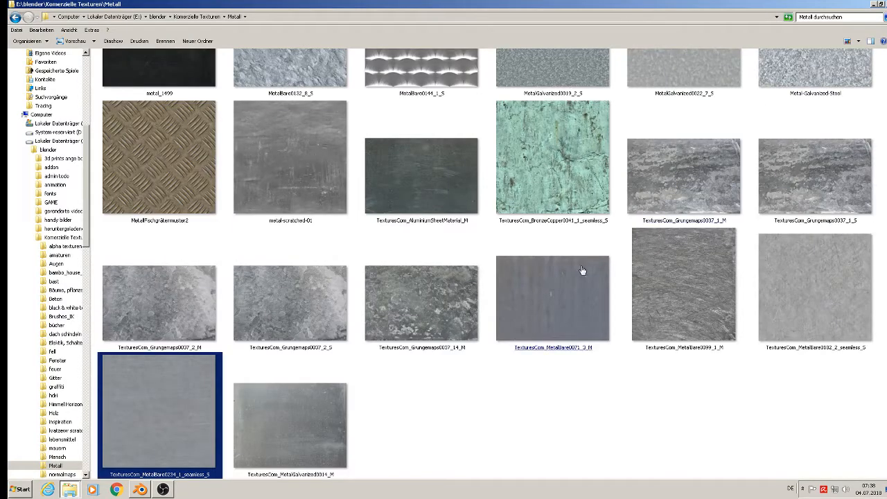
Copy the image file TexturesCom_MetalBare0234_1_seamless_S and minimize the Metall folder window.
right_click(176, 436)
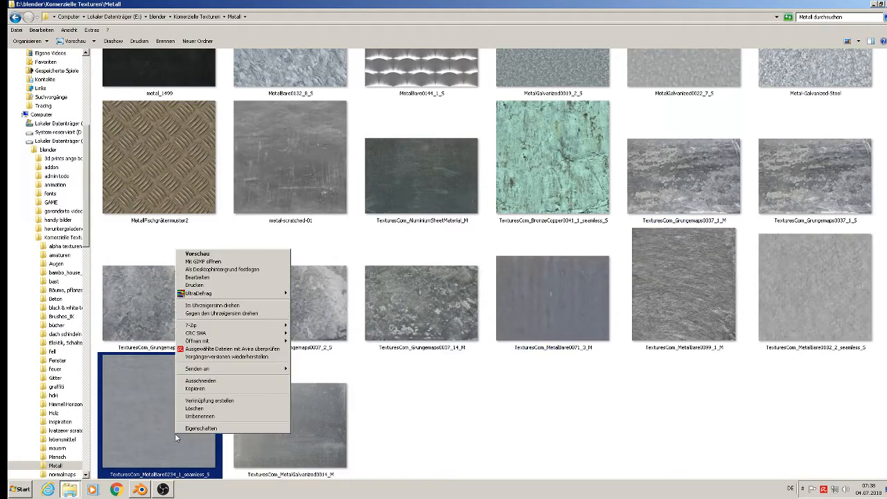
click(227, 389)
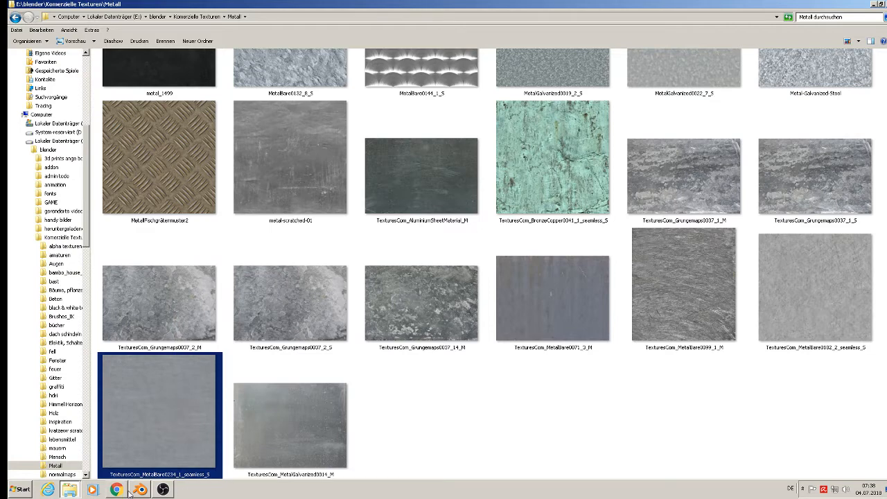
click(69, 490)
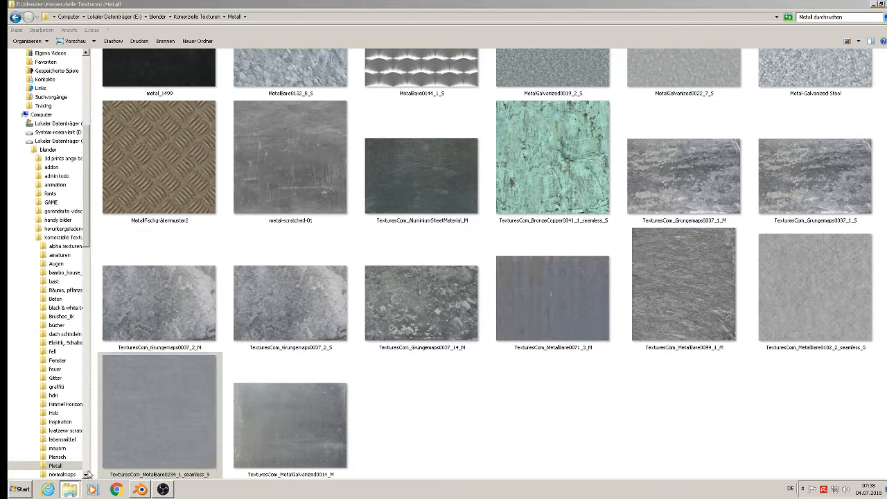
click(173, 458)
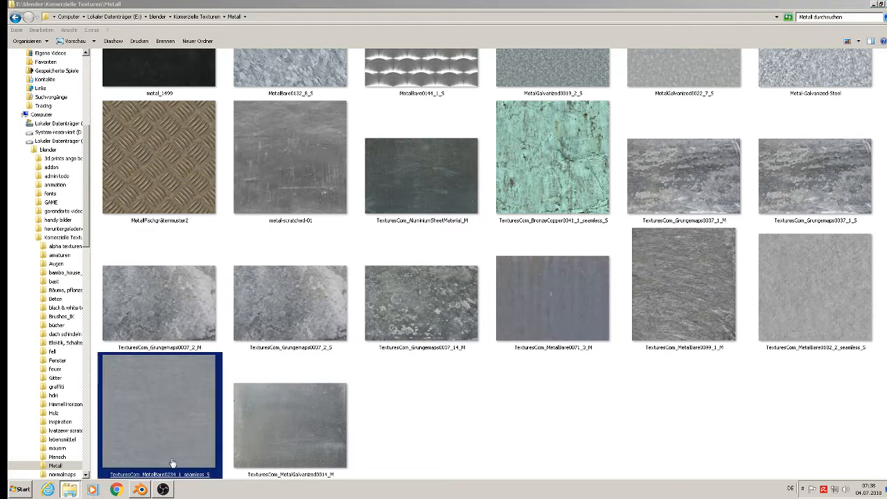
click(873, 6)
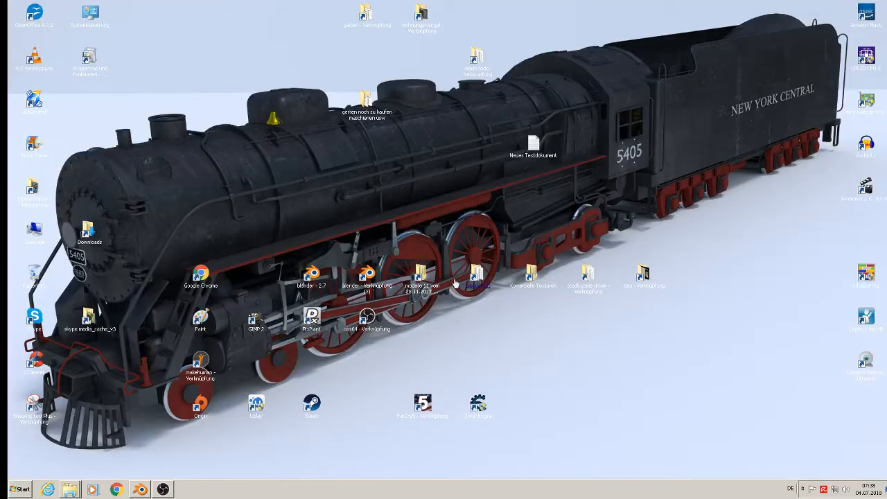
Try to paste the copied metal texture into the textur folder under modelle 11 vom 28.11.2017, st. michelle.
click(420, 280)
double_click(430, 281)
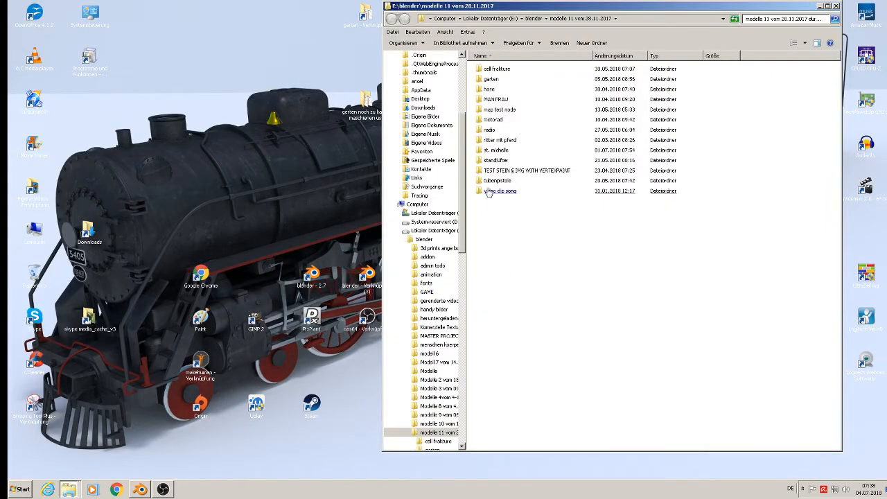
double_click(508, 150)
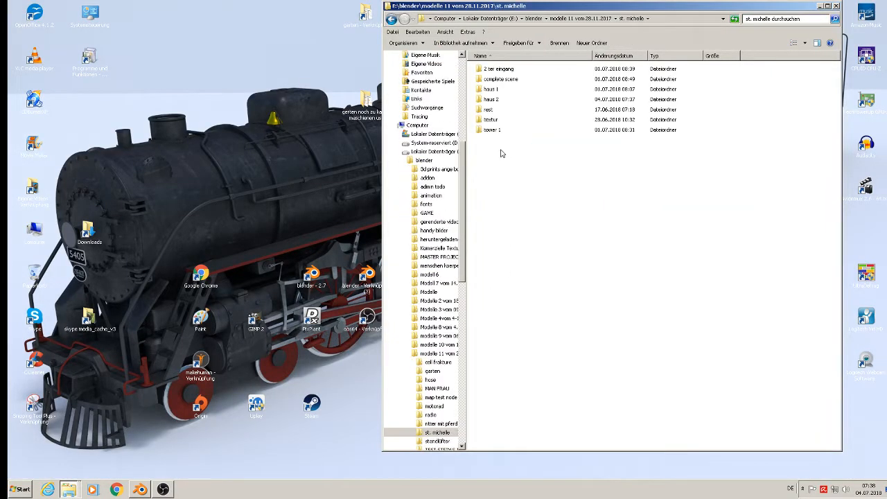
double_click(492, 121)
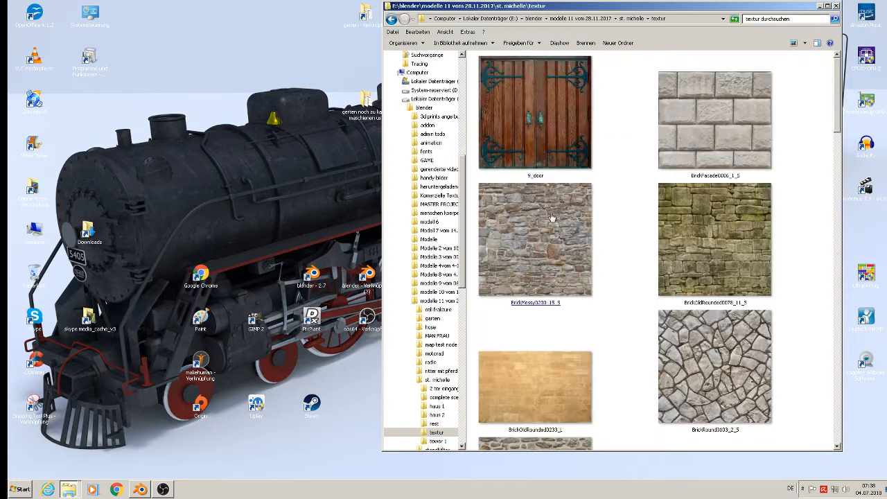
right_click(814, 191)
click(821, 241)
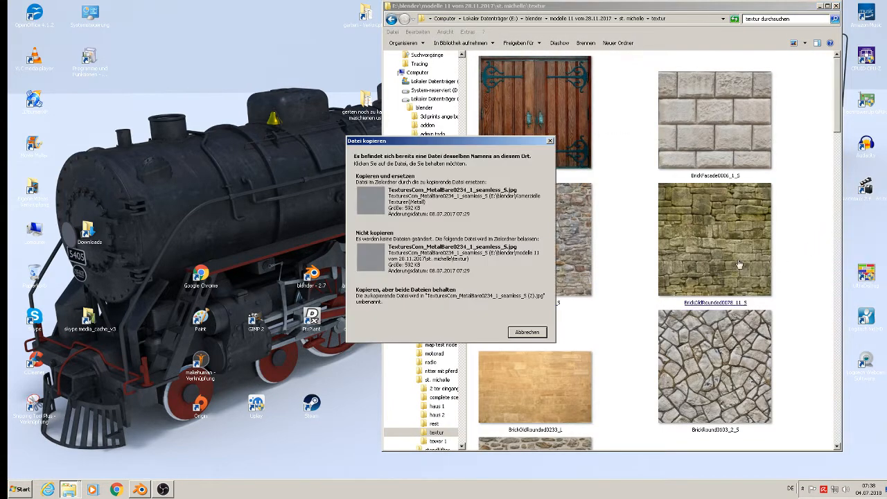
click(527, 332)
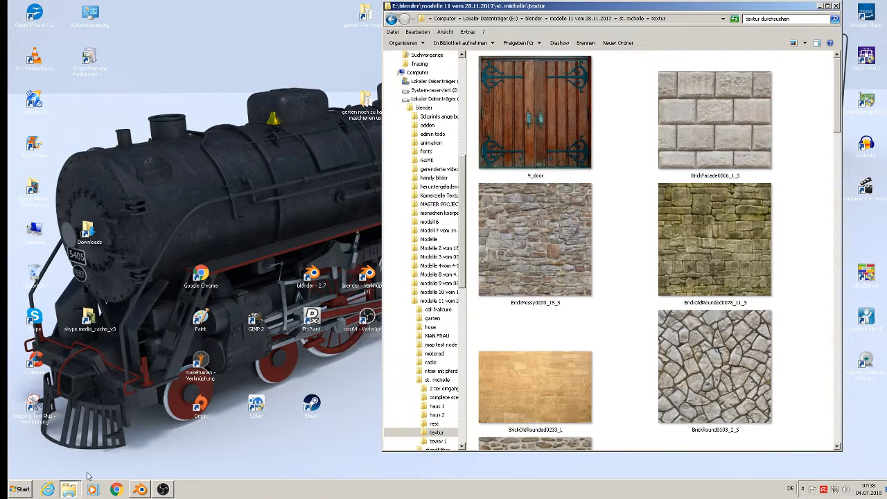
Switch back to Blender, enlarge the node editor and set the surface shader of the tower's "metall roof" material to Principled BSDF.
click(141, 489)
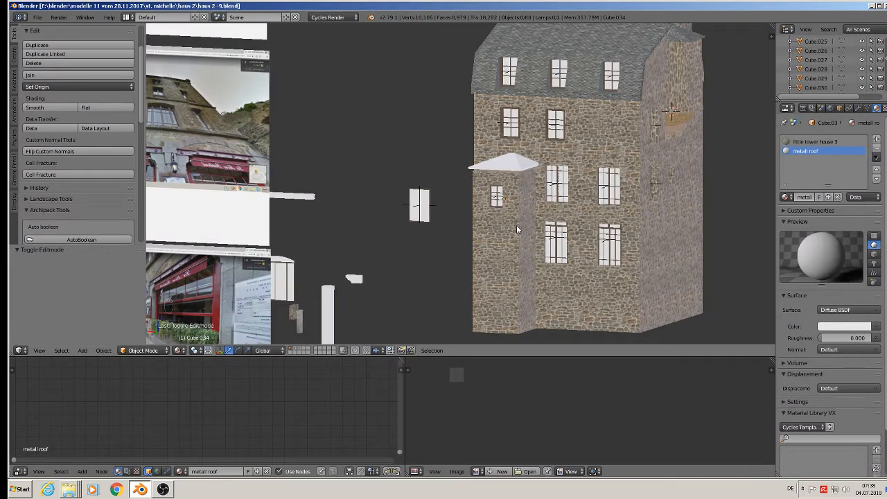
scroll(514, 169, up, 4)
right_click(471, 249)
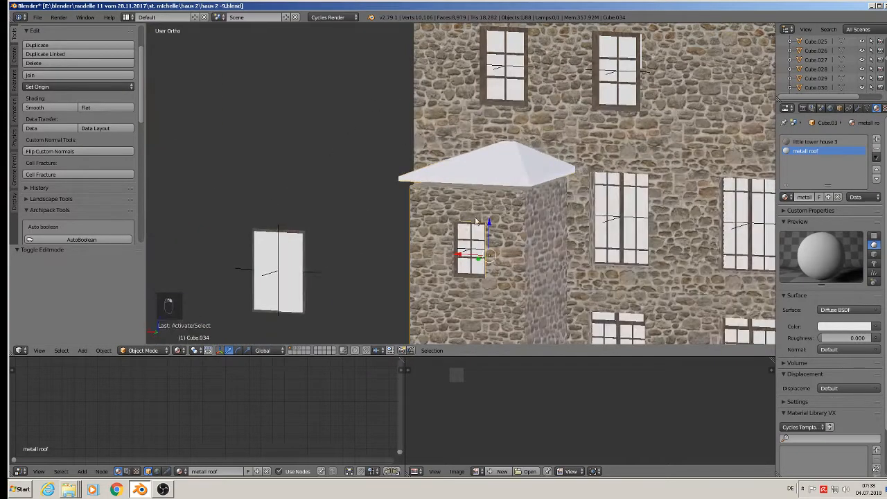
drag(330, 357, 336, 162)
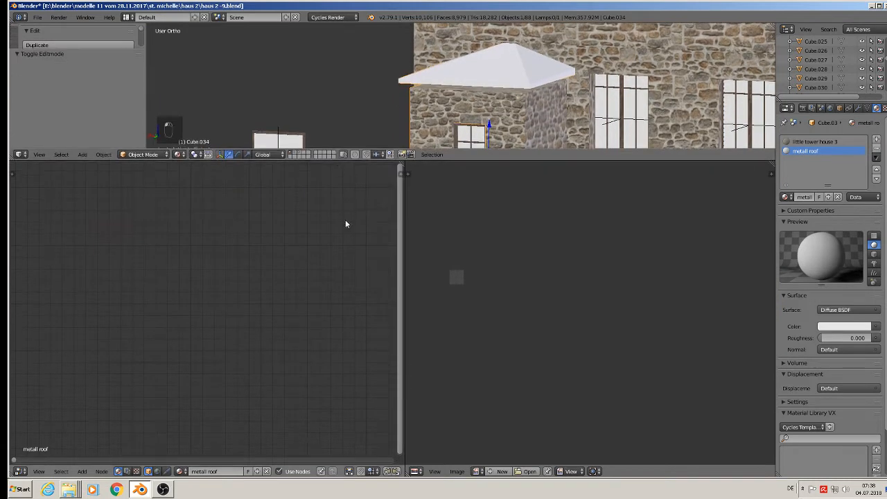
click(848, 309)
click(842, 310)
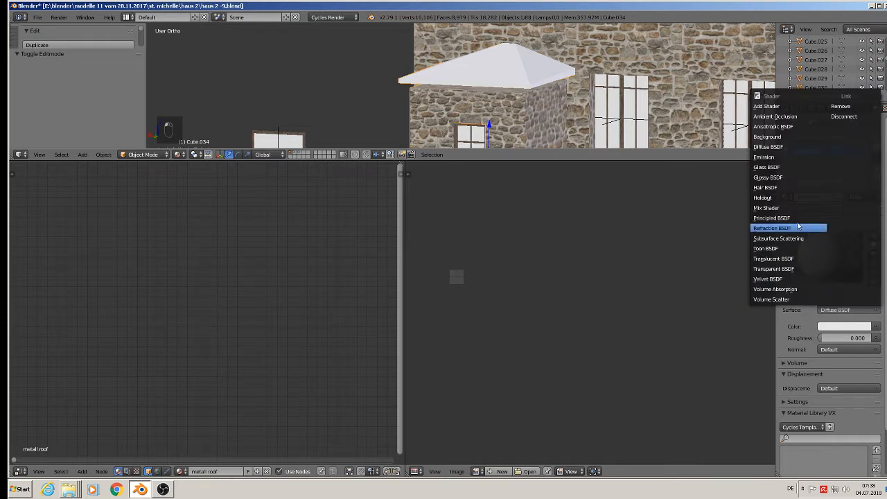
click(797, 218)
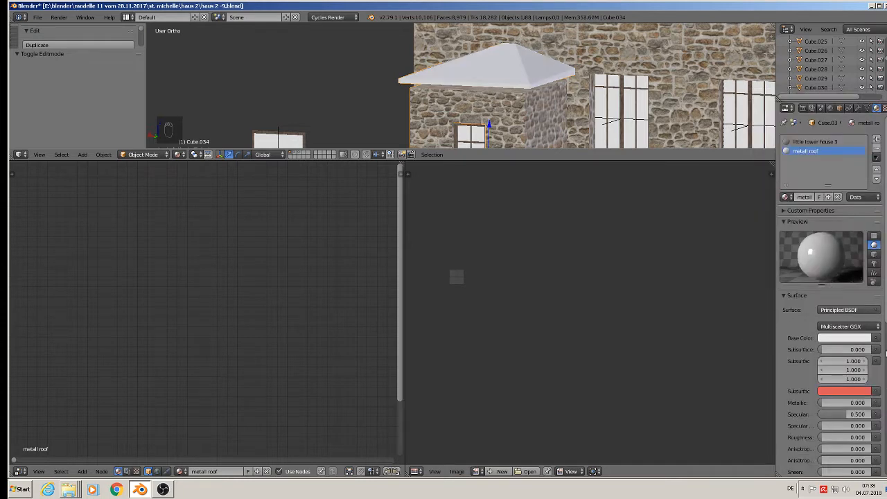
Set the "metall roof" material's Metallic to 1 and its Roughness to about 0.778.
click(859, 404)
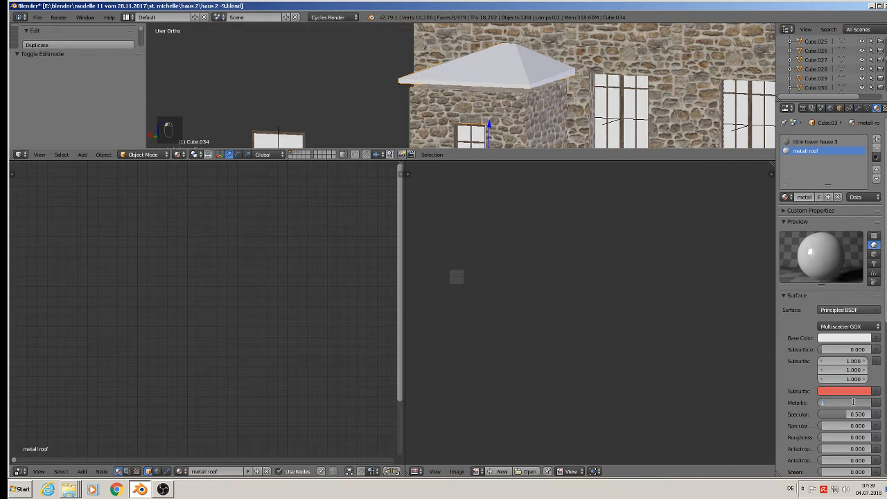
key(Return)
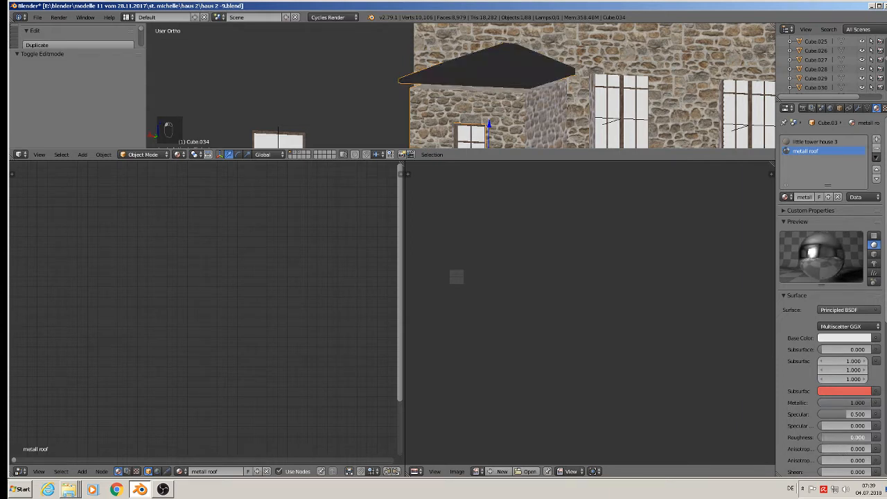
drag(854, 437, 873, 437)
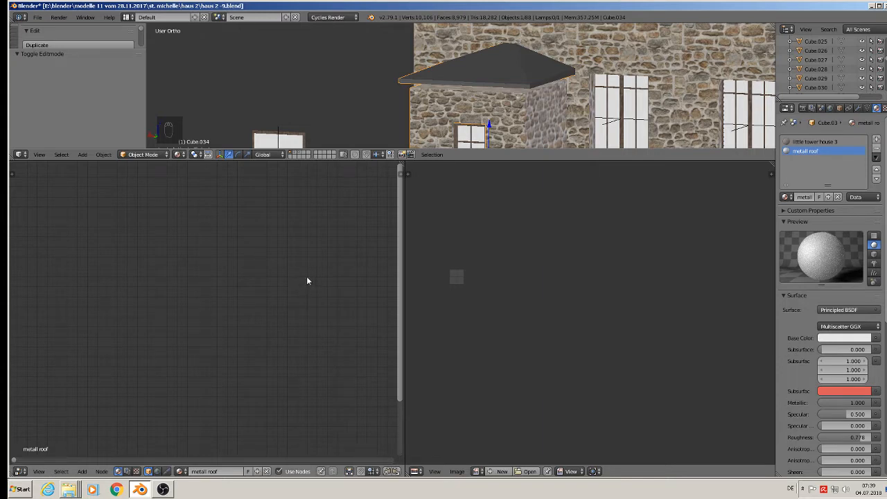
Duplicate the Principled BSDF node, place the copy below the original and move the Material Output node farther away from them.
middle_drag(301, 297, 50, 296)
scroll(79, 296, down, 1)
scroll(169, 301, up, 1)
middle_drag(166, 294, 143, 252)
scroll(181, 241, up, 1)
click(178, 236)
scroll(256, 315, down, 2)
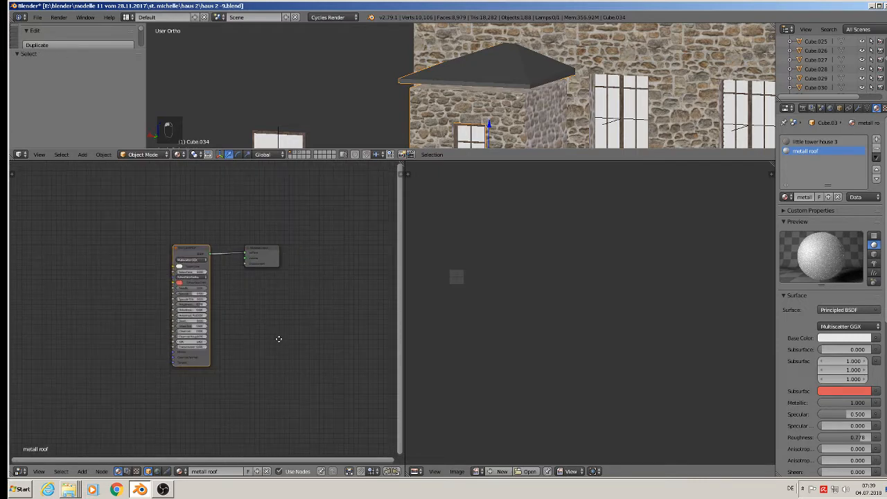
middle_drag(201, 256, 147, 200)
key(shift+d)
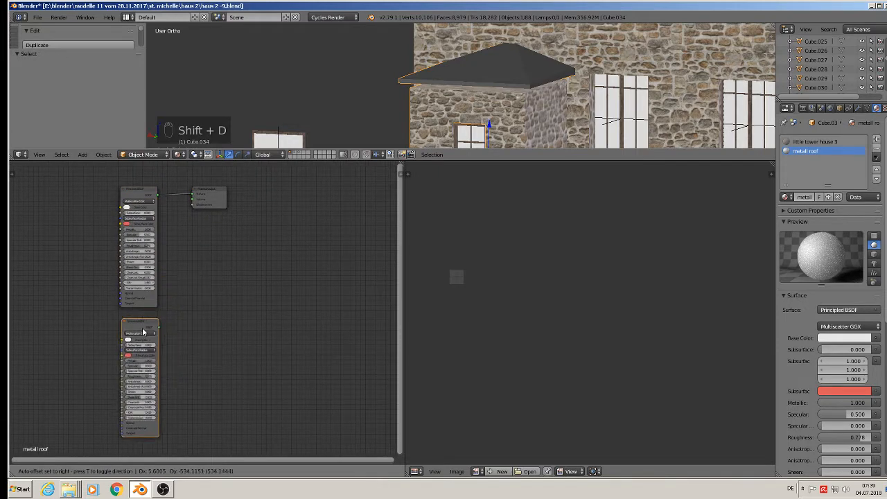
click(140, 332)
drag(211, 198, 291, 220)
Darken the Base Color of the duplicated Principled BSDF to a medium grey.
scroll(154, 319, up, 3)
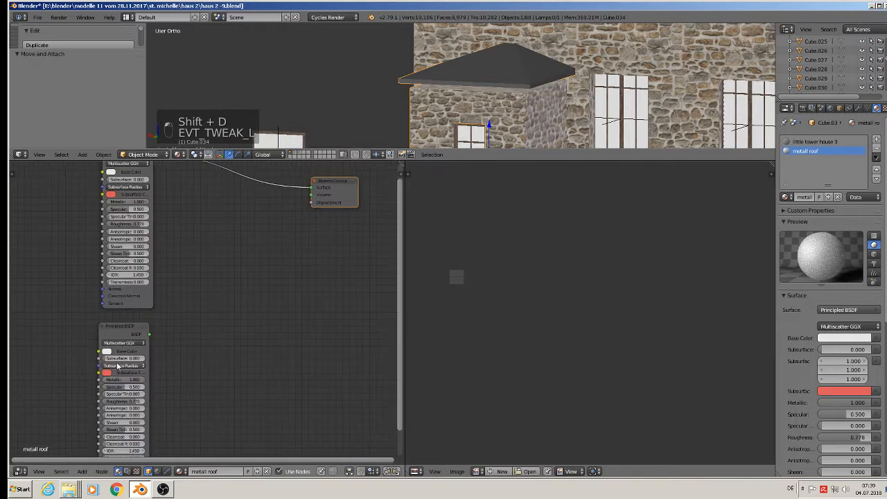
click(104, 350)
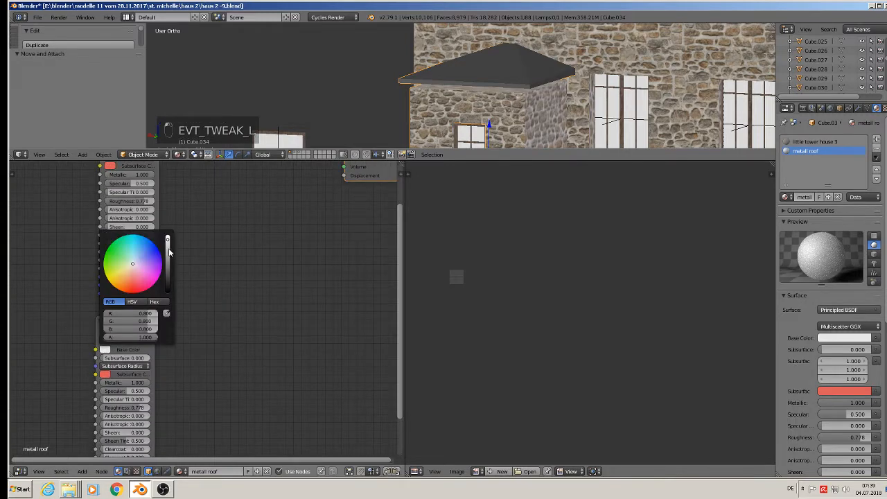
drag(169, 250, 169, 260)
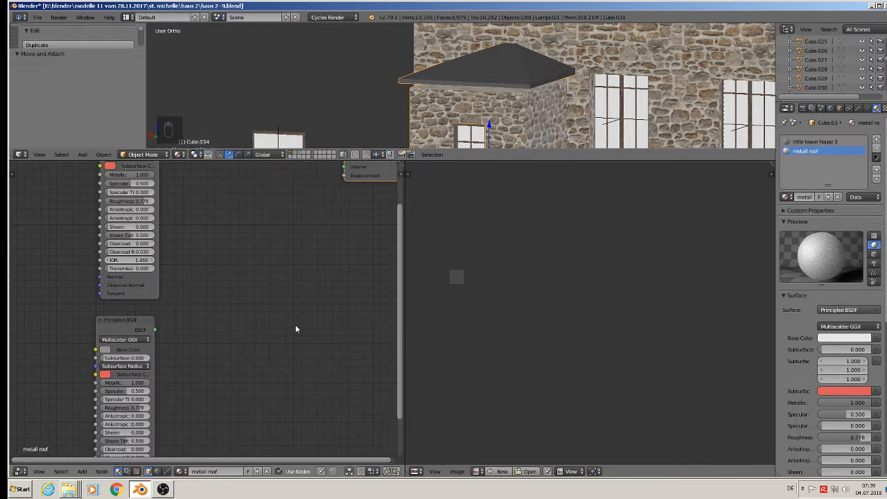
Insert a Mix Shader between the original Principled BSDF and Material Output, and link the duplicated Principled BSDF to its second shader input.
scroll(197, 310, down, 5)
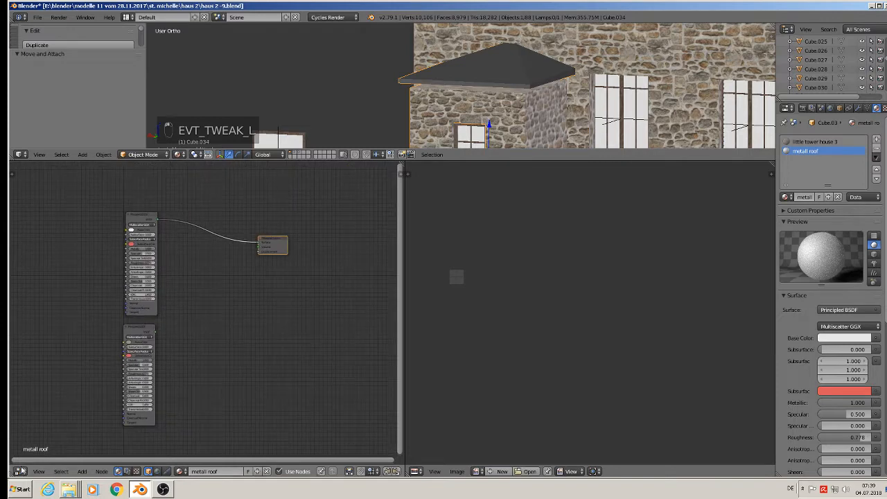
click(82, 471)
mouse_move(97, 433)
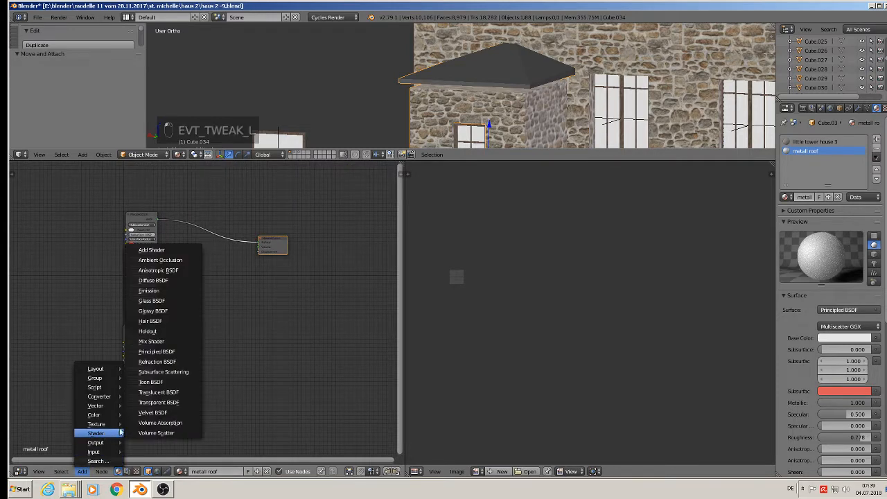
click(157, 341)
click(205, 222)
drag(287, 246, 351, 246)
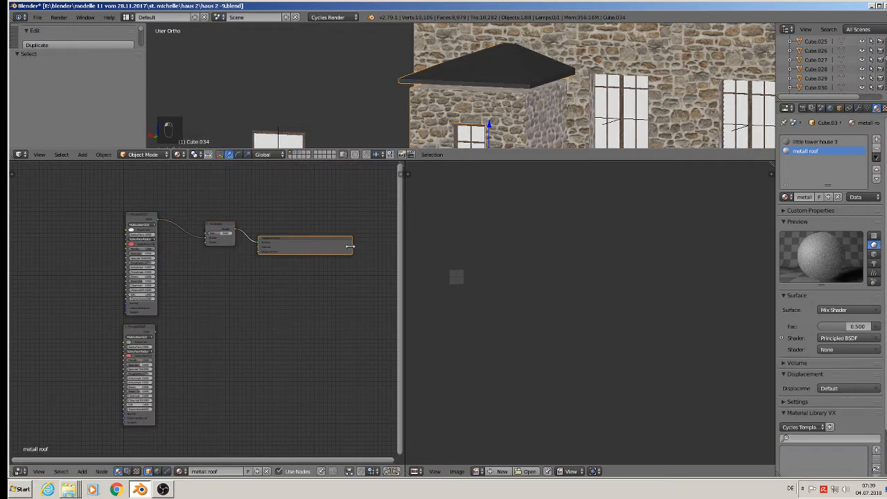
drag(154, 336, 208, 242)
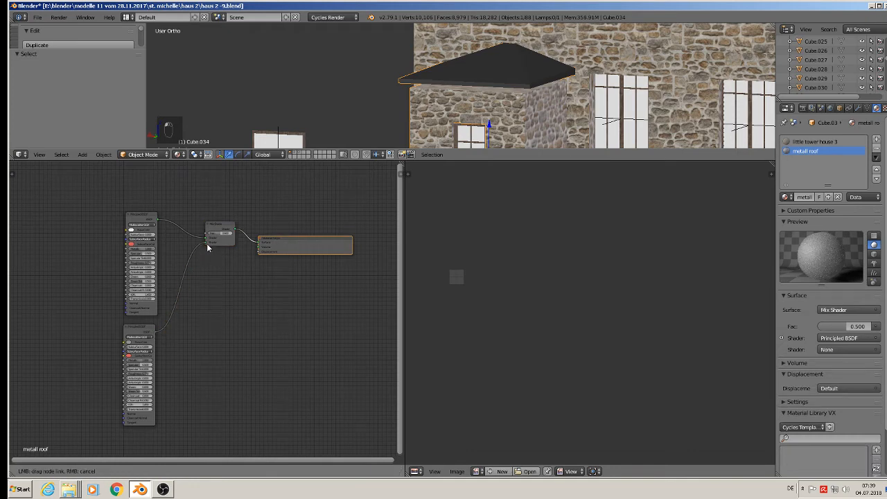
drag(352, 244, 288, 243)
middle_drag(195, 310, 338, 368)
drag(362, 290, 367, 264)
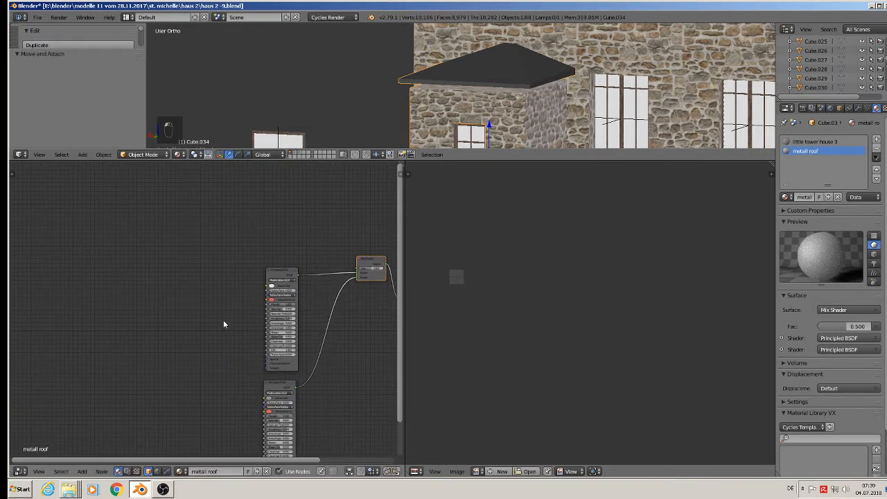
Add an Image Texture node above the shaders and link its Color output to the Mix Shader's Fac input.
click(83, 472)
mouse_move(114, 424)
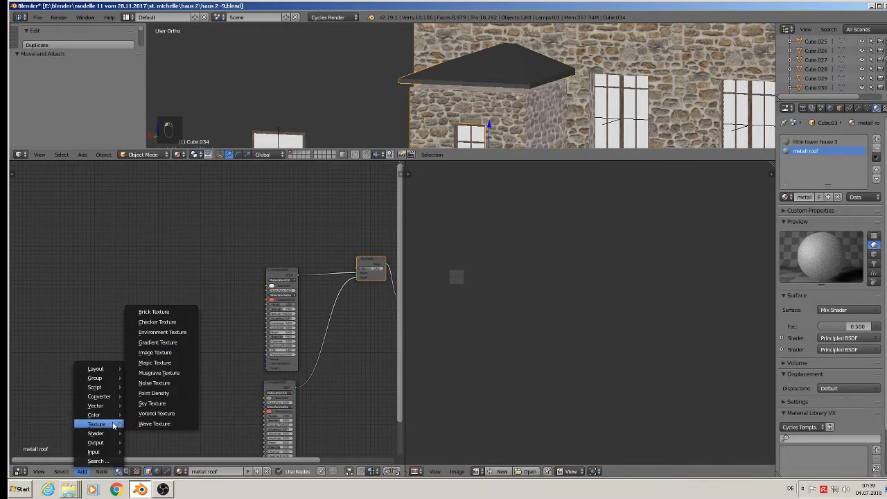
click(169, 354)
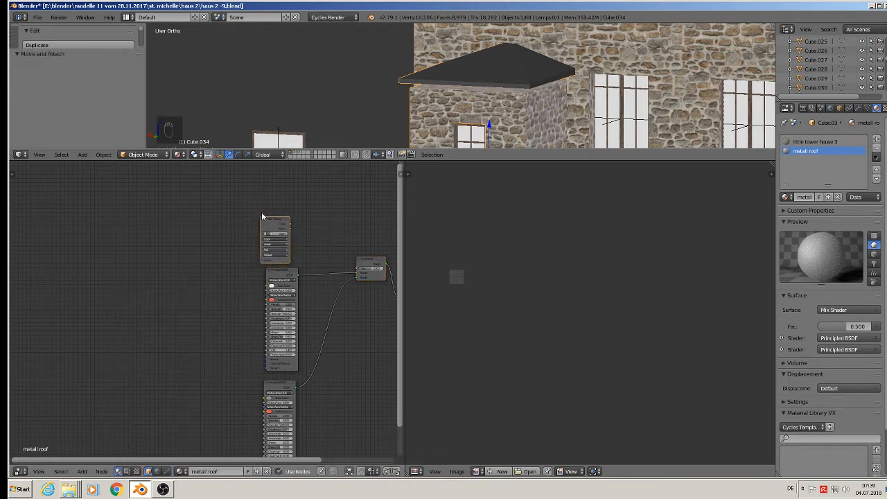
click(301, 223)
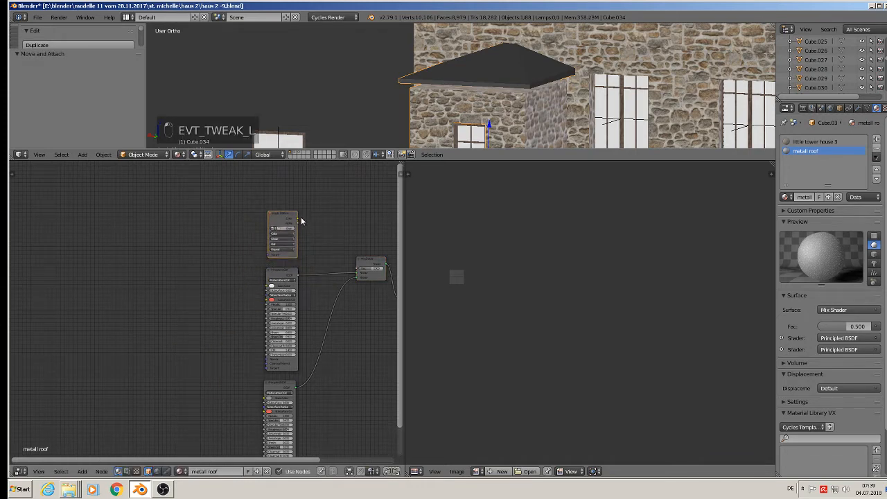
drag(298, 220, 367, 269)
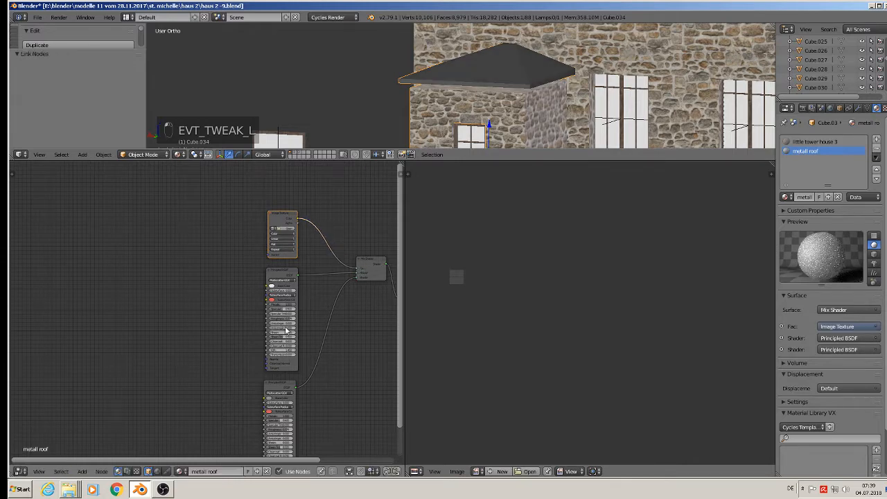
Load a metal texture image from the textur folder into the Image Texture node, using thumbnail display to find it.
scroll(280, 225, up, 1)
click(288, 237)
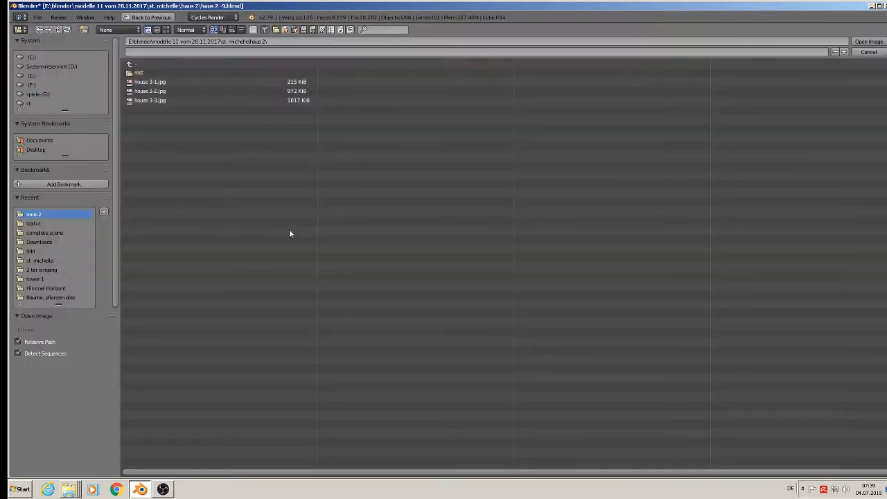
click(136, 64)
click(148, 122)
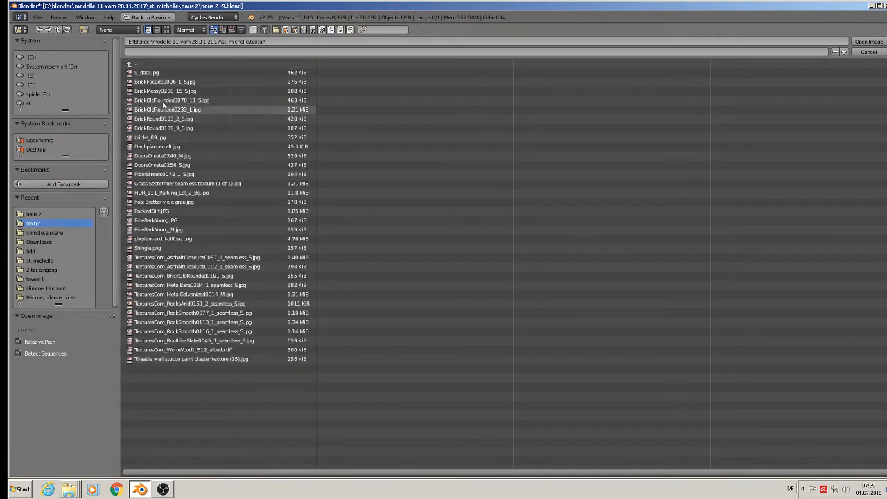
click(167, 29)
double_click(500, 252)
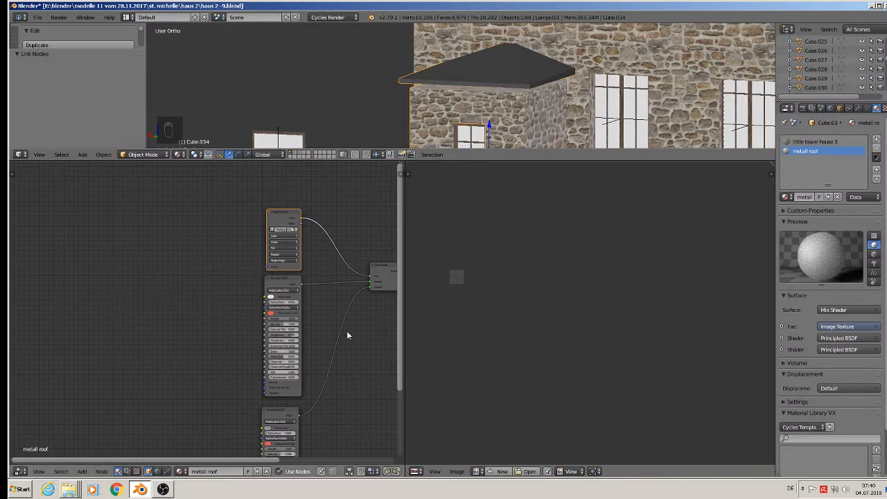
Enlarge the 3D viewport and frame the tower's roof from above.
middle_drag(493, 80, 459, 64)
scroll(489, 119, up, 3)
scroll(489, 119, up, 2)
middle_drag(468, 124, 479, 167)
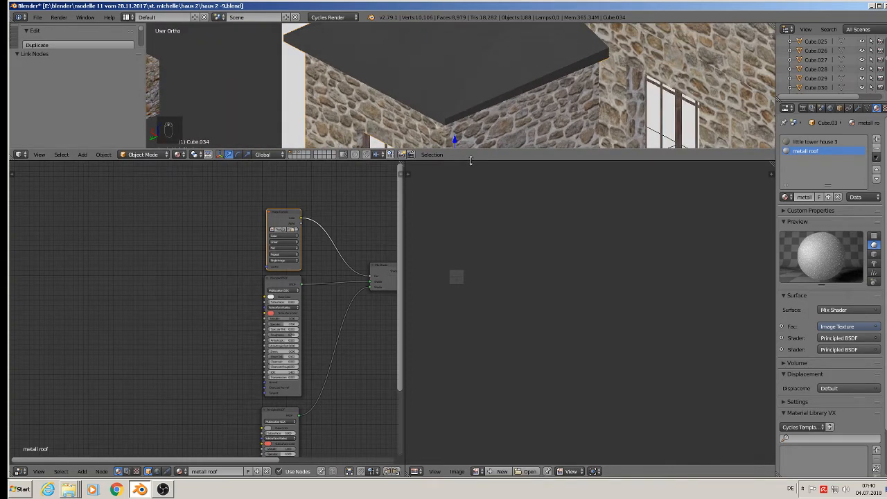
drag(480, 163, 460, 312)
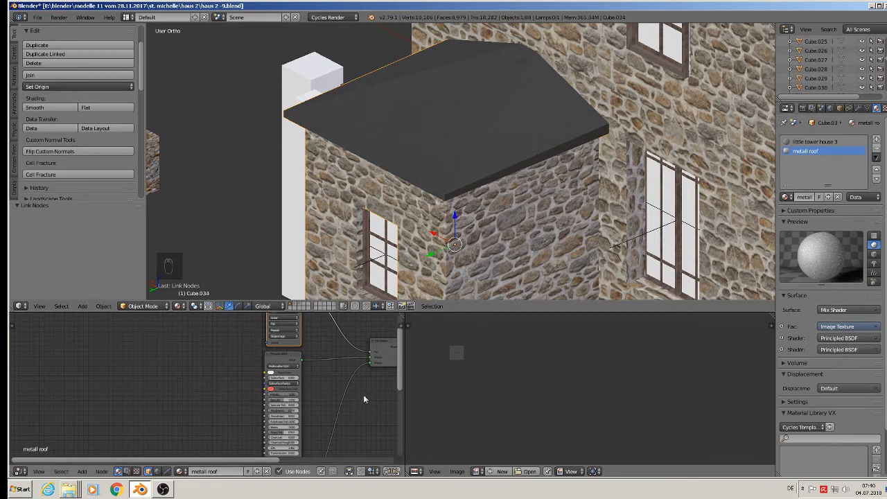
Move the Image Texture node away from the shaders and link its Color output to the Base Color of both Principled BSDF nodes.
middle_drag(353, 359, 338, 385)
scroll(330, 387, down, 1)
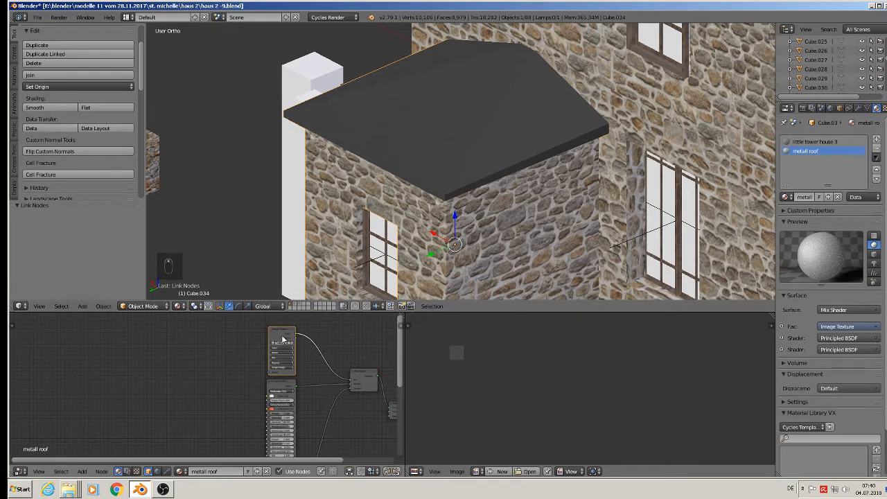
drag(283, 340, 171, 341)
mouse_move(289, 389)
middle_down()
mouse_move(306, 342)
mouse_move(290, 397)
middle_up()
drag(181, 328, 212, 354)
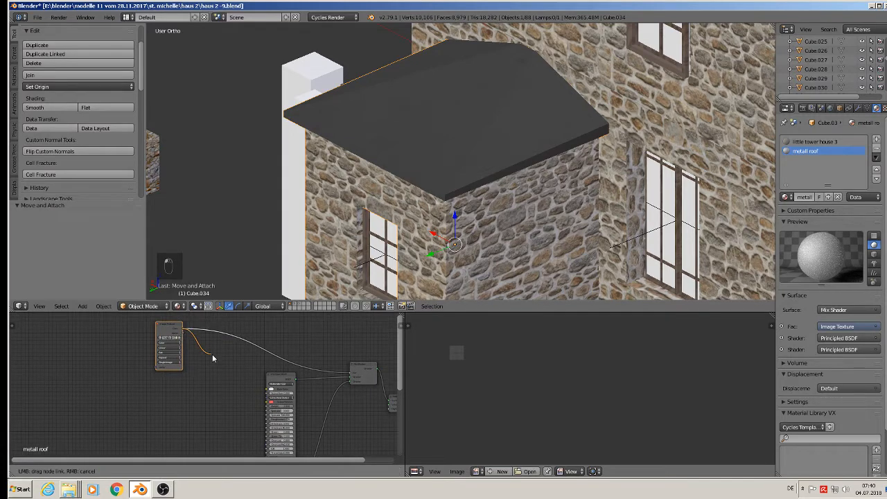
drag(271, 391, 271, 392)
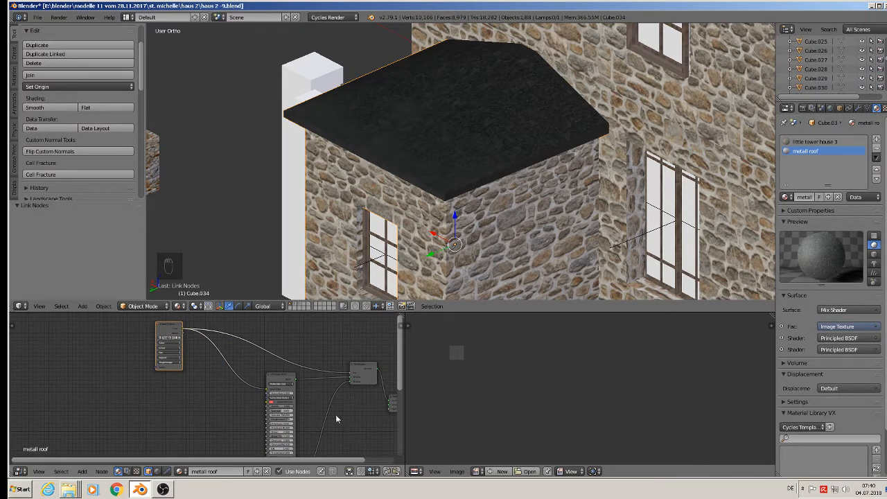
scroll(335, 415, down, 4)
middle_drag(334, 431, 287, 391)
scroll(286, 390, down, 3)
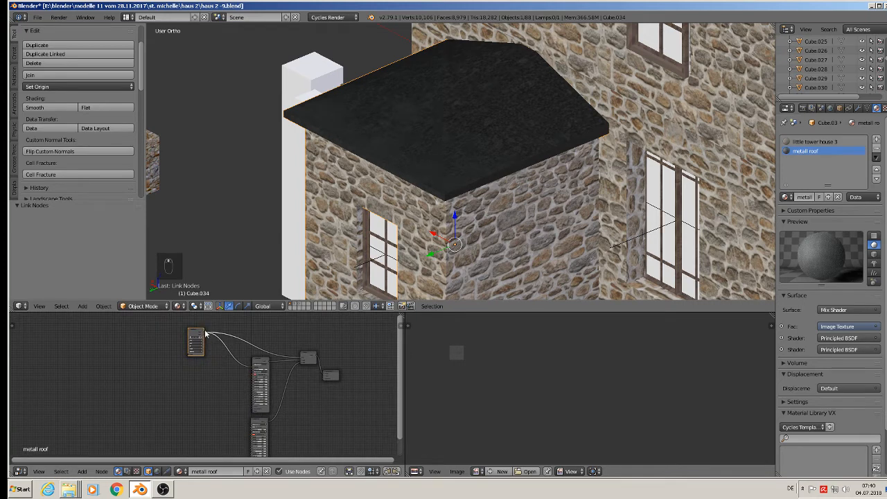
drag(205, 335, 257, 426)
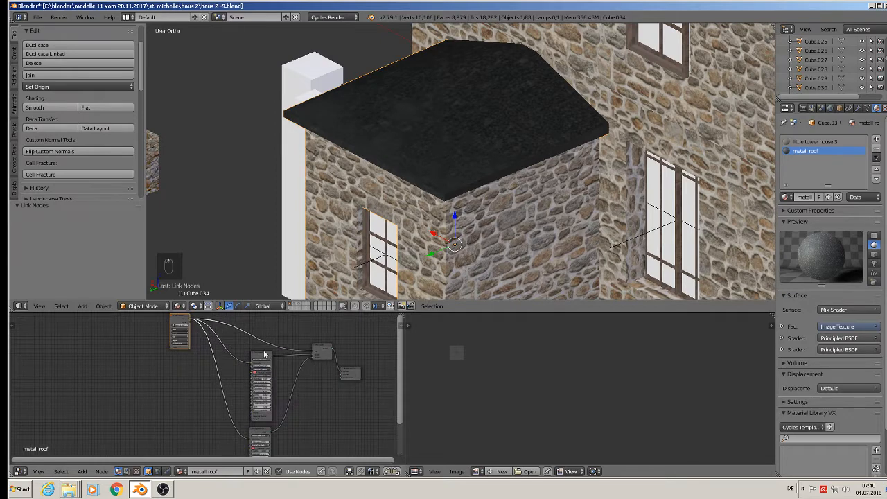
Make room beside the Image Texture node and insert a MixRGB node into its link to the first Principled BSDF's Base Color.
scroll(254, 387, up, 3)
middle_drag(276, 396, 360, 412)
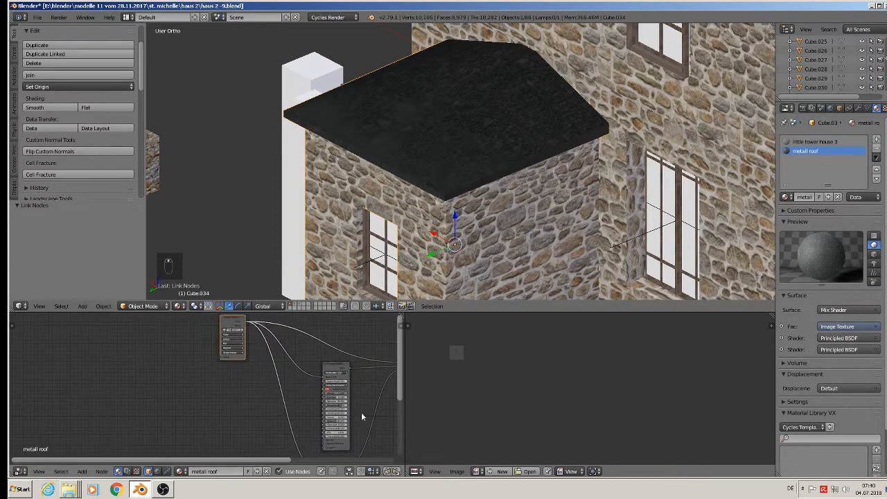
scroll(326, 399, up, 5)
middle_drag(264, 381, 258, 431)
drag(196, 325, 64, 330)
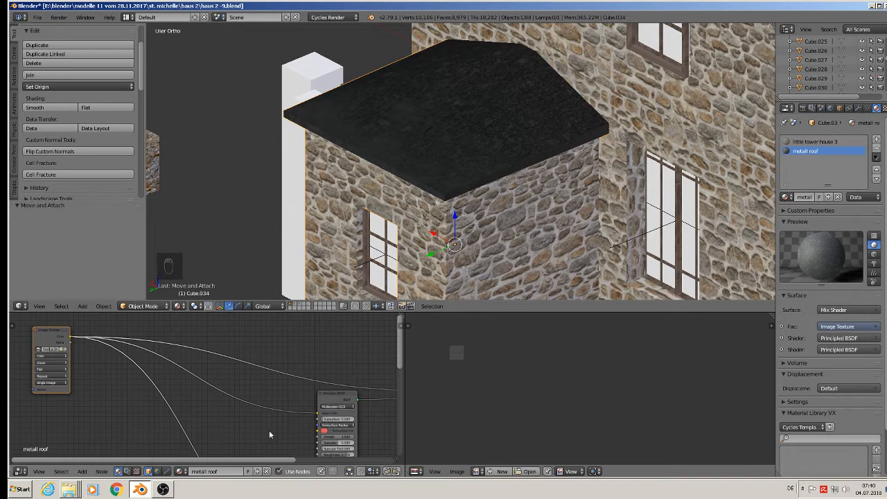
middle_drag(269, 435, 291, 402)
click(83, 472)
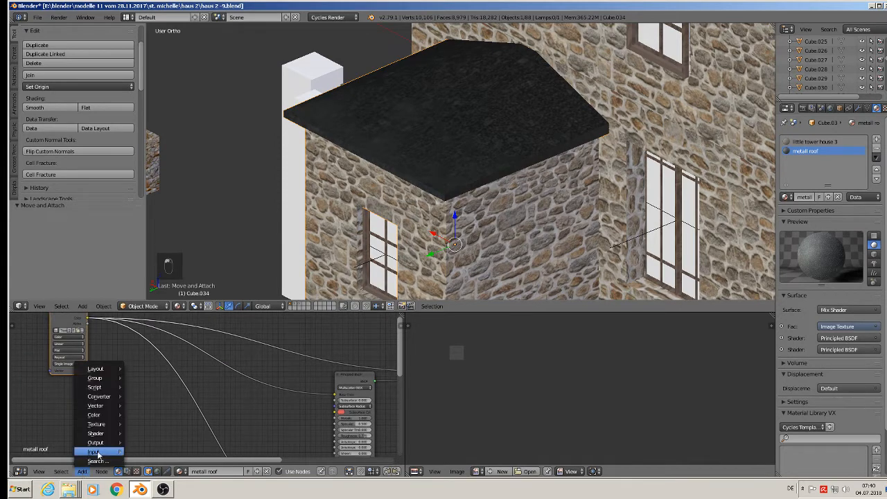
mouse_move(111, 416)
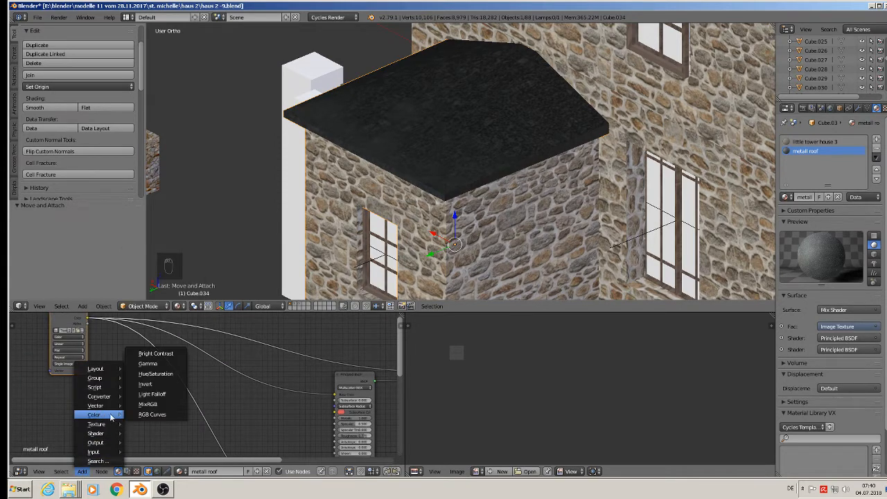
click(164, 406)
click(256, 384)
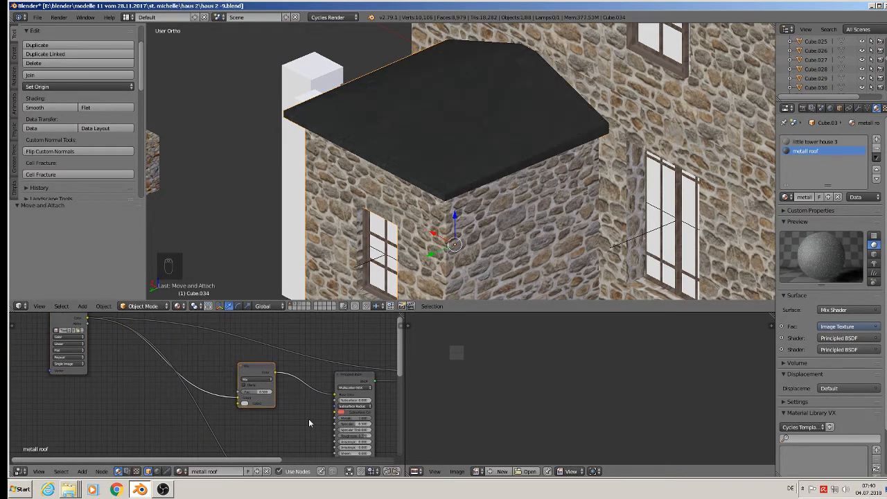
Duplicate the MixRGB node and insert the copy into the texture's link to the second Principled BSDF.
scroll(309, 418, down, 3)
click(299, 331)
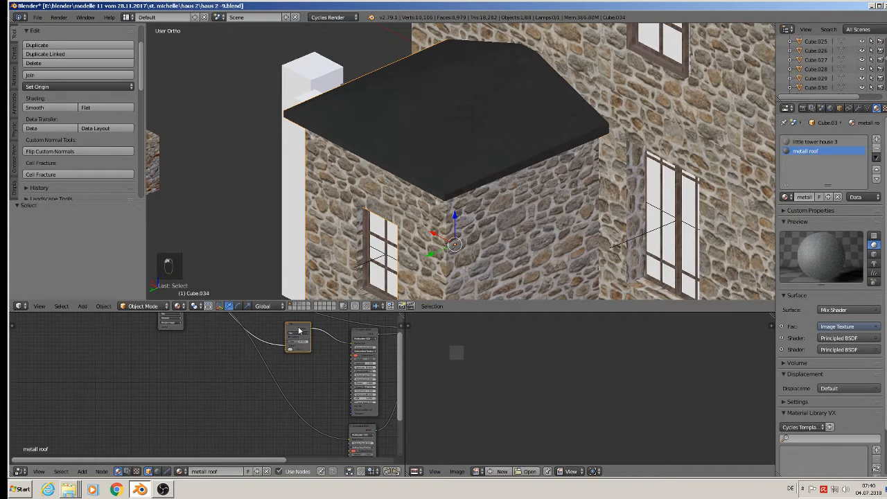
key(shift+d)
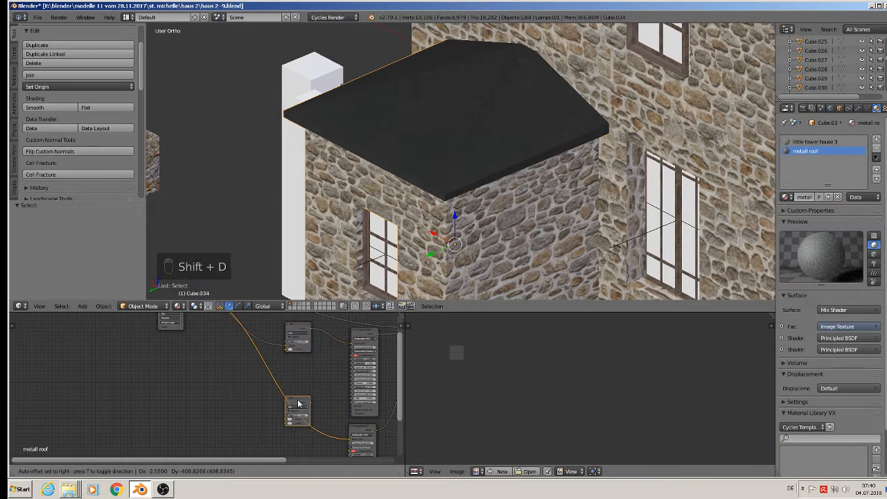
click(298, 382)
Darken the Color2 grey of the MixRGB node feeding the first Principled BSDF.
scroll(298, 382, up, 2)
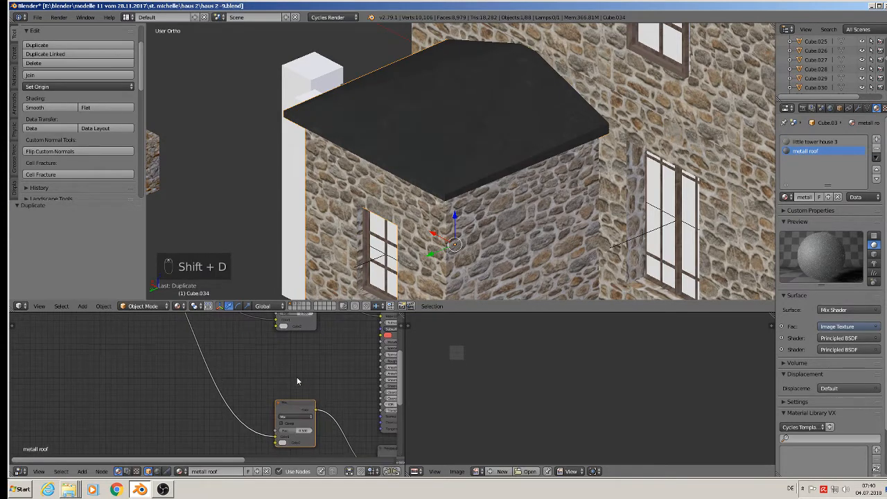
click(283, 326)
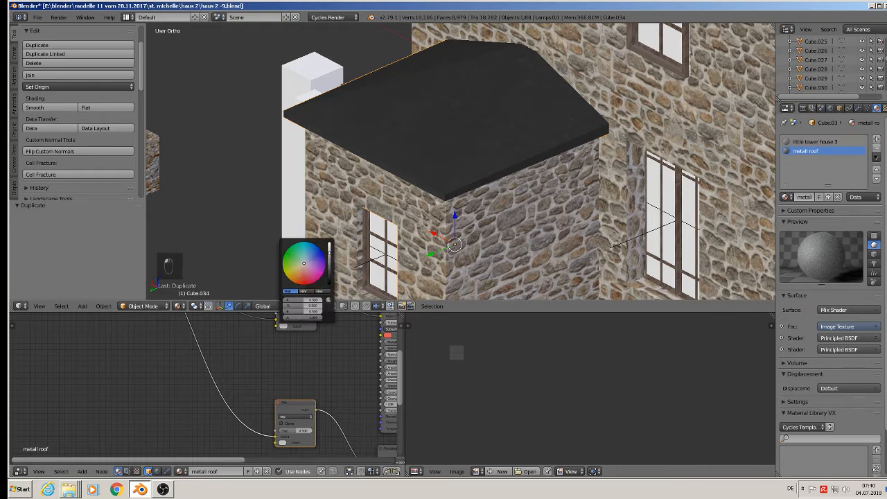
drag(329, 253, 329, 262)
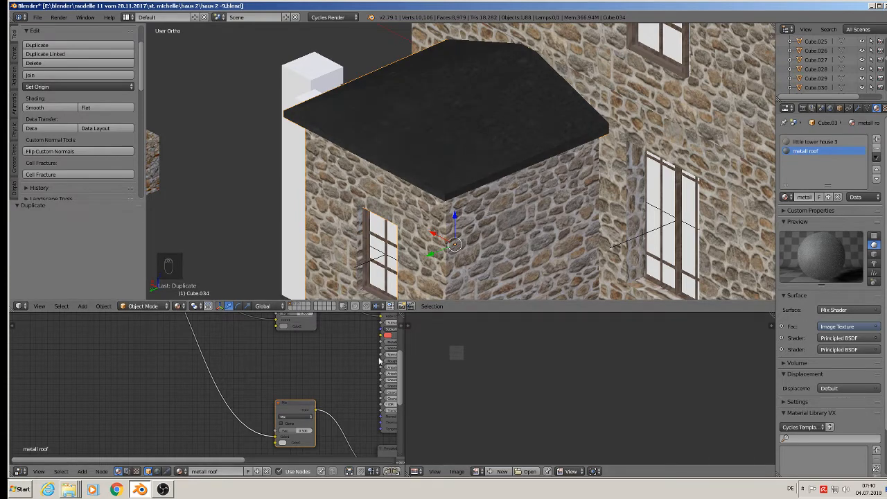
middle_drag(318, 377, 337, 423)
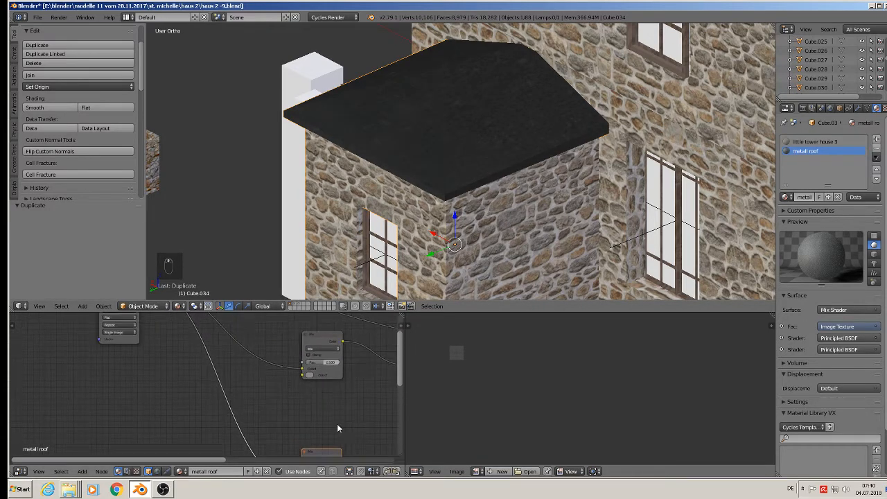
Brighten the first shader's MixRGB Color2 to a near-white 0.948 RGB and raise that node's Fac to about 0.88.
scroll(313, 379, up, 4)
click(308, 372)
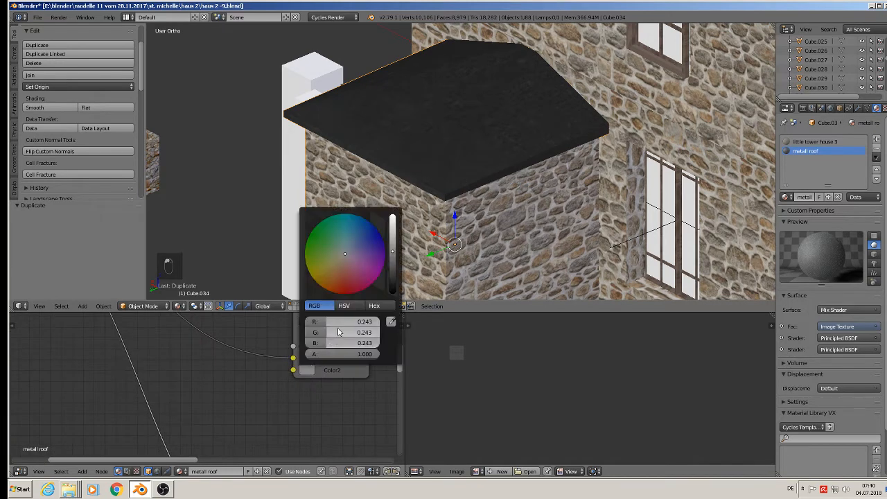
click(394, 238)
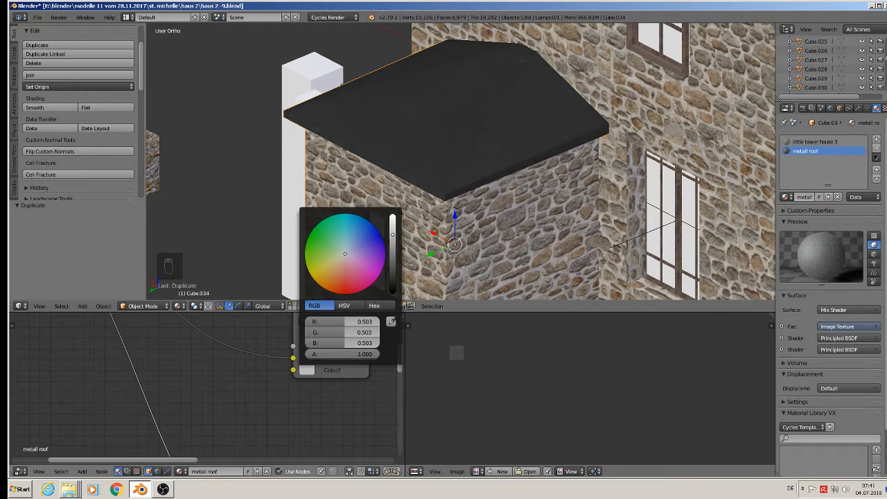
drag(393, 235, 398, 214)
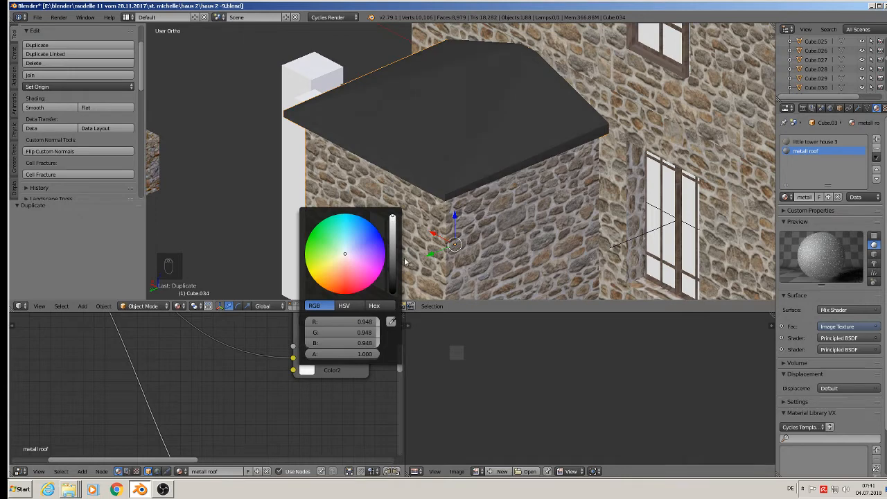
scroll(317, 416, down, 2)
scroll(328, 392, down, 1)
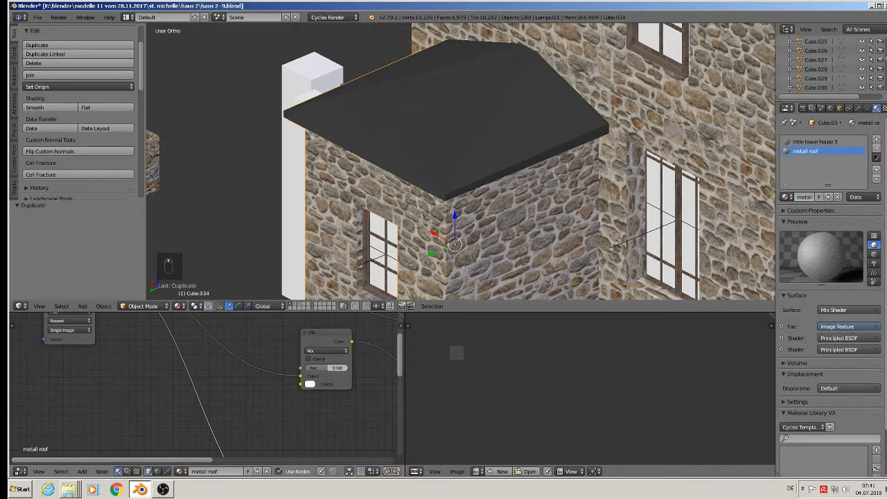
drag(327, 368, 342, 368)
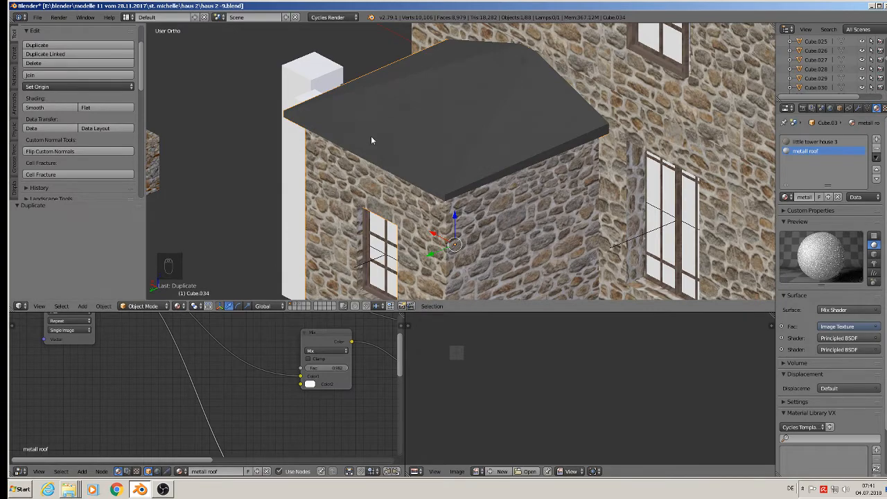
Select the small tower's linked roof faces in Edit Mode, lower them slightly along Z, and return to Object Mode.
middle_drag(370, 136, 464, 121)
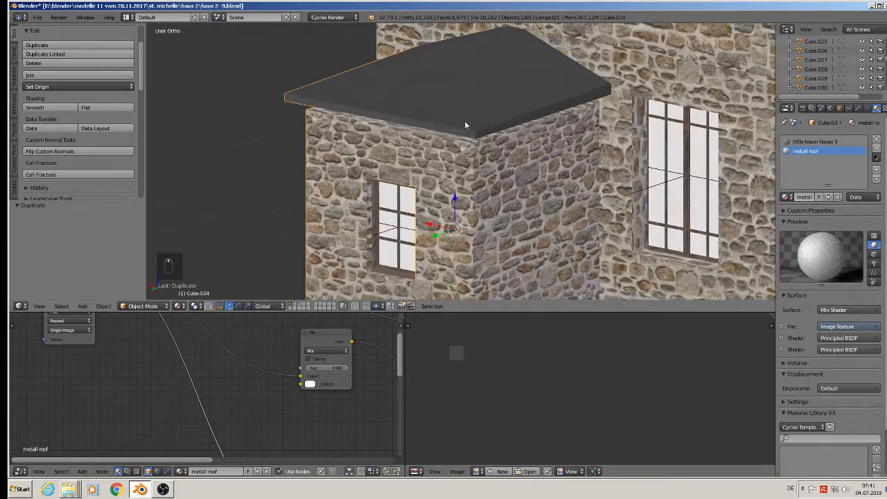
key(Tab)
key(Tab)
scroll(473, 131, up, 3)
scroll(474, 135, down, 6)
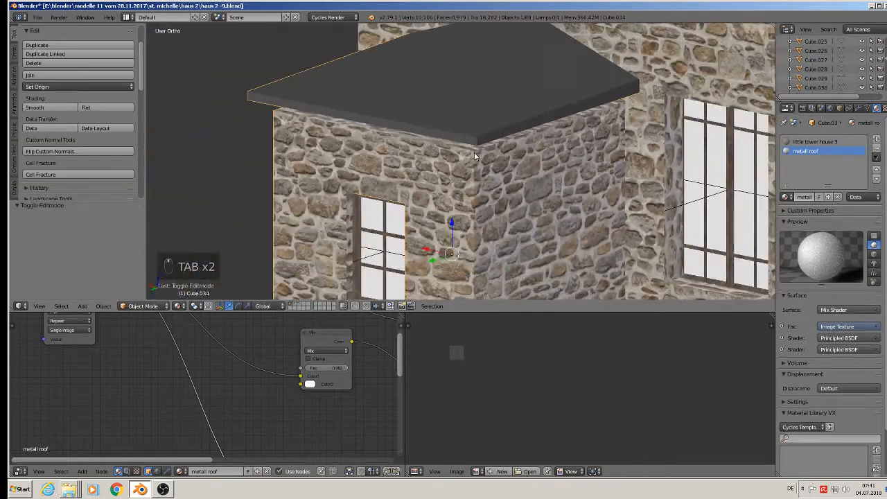
key(Tab)
key(a)
key(a)
key(a)
key(a)
key(a)
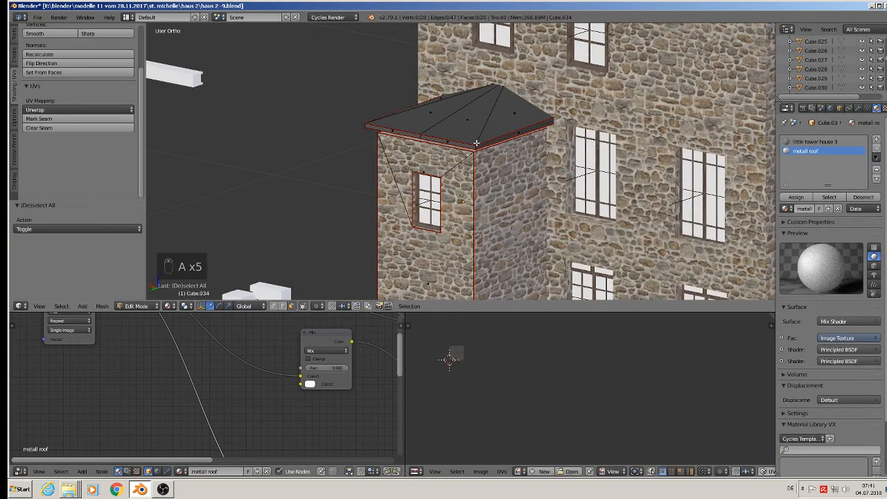
key(l)
key(l)
key(l)
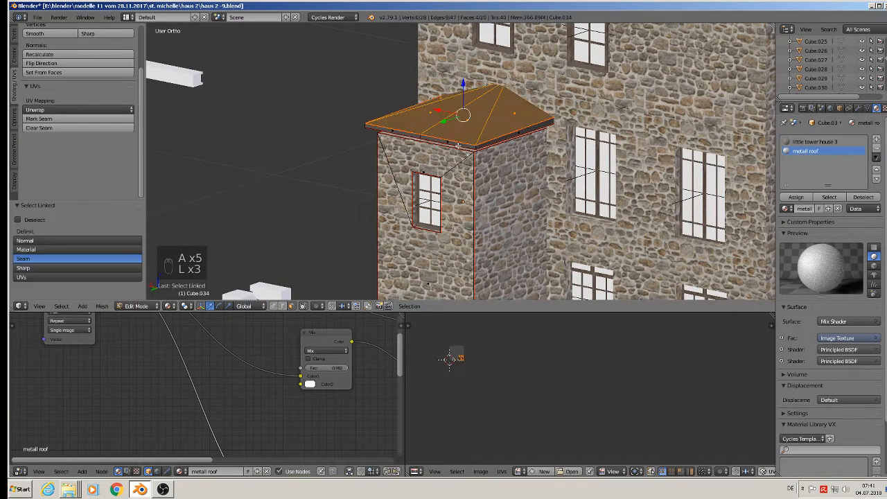
key(l)
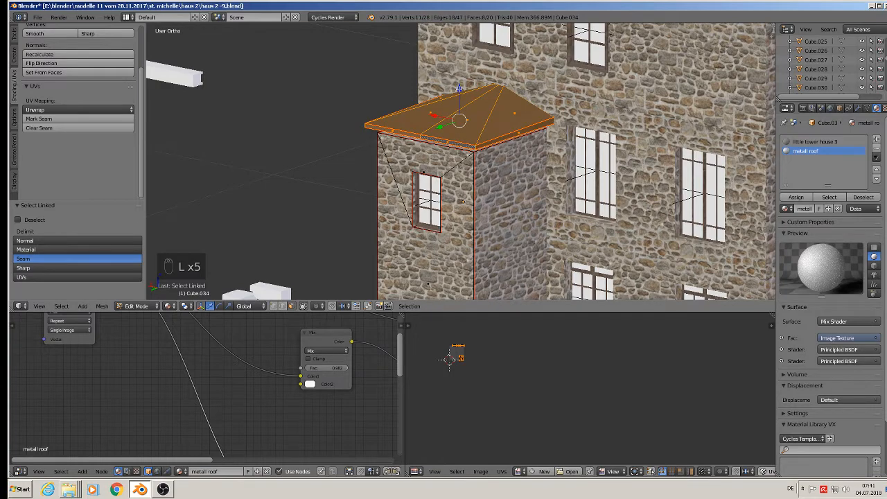
drag(459, 88, 459, 92)
key(a)
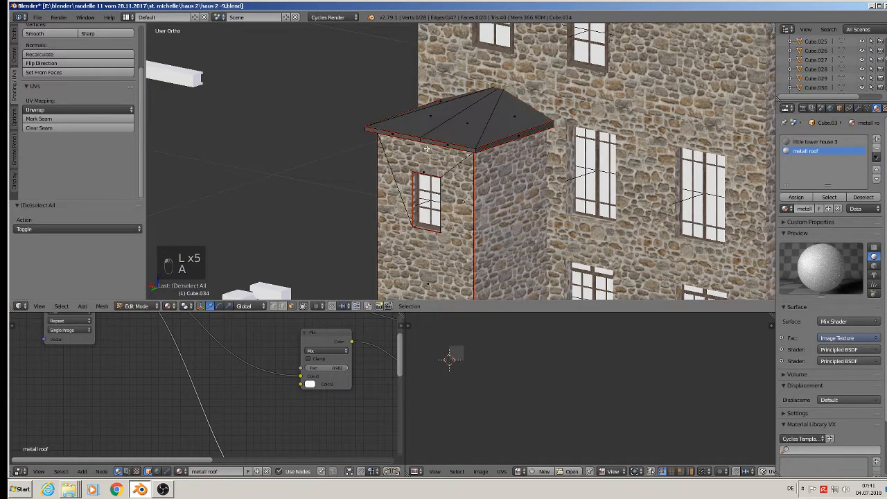
key(Tab)
Deselect everything, expand the metal roof's first Principled BSDF settings and reduce its Roughness to 0.241.
scroll(430, 167, down, 6)
middle_drag(436, 197, 658, 267)
key(a)
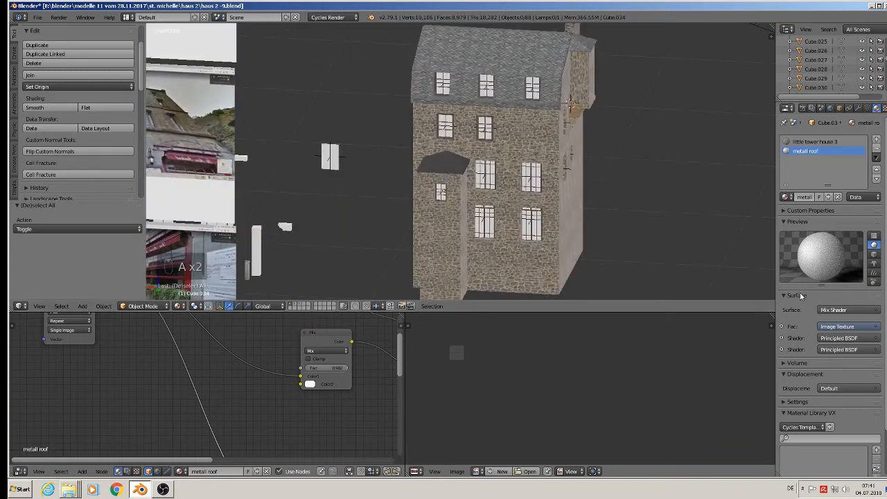
scroll(803, 233, down, 3)
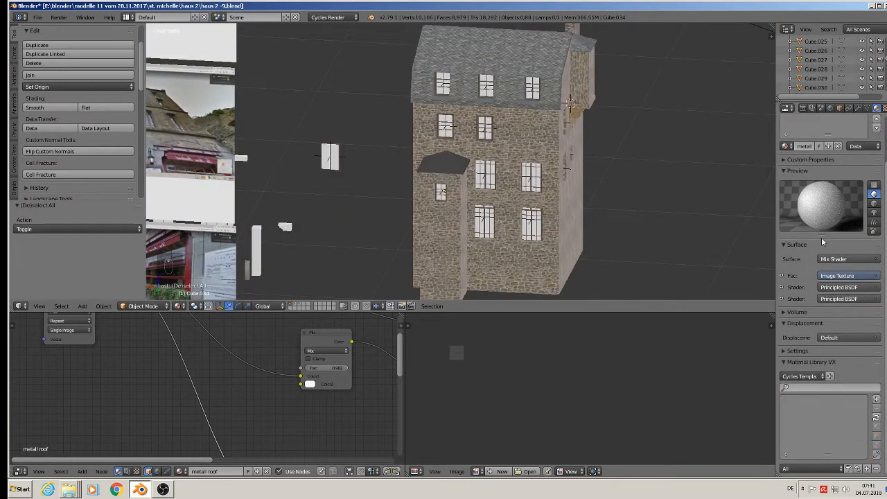
click(783, 287)
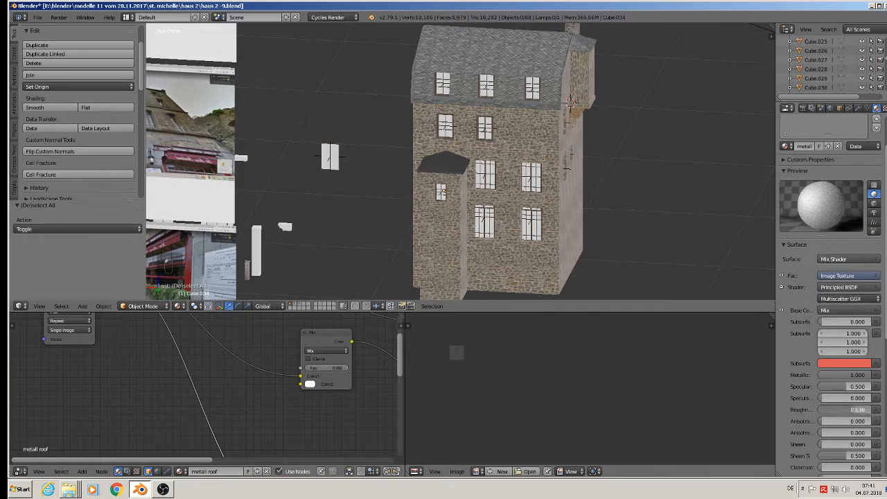
drag(852, 409, 844, 411)
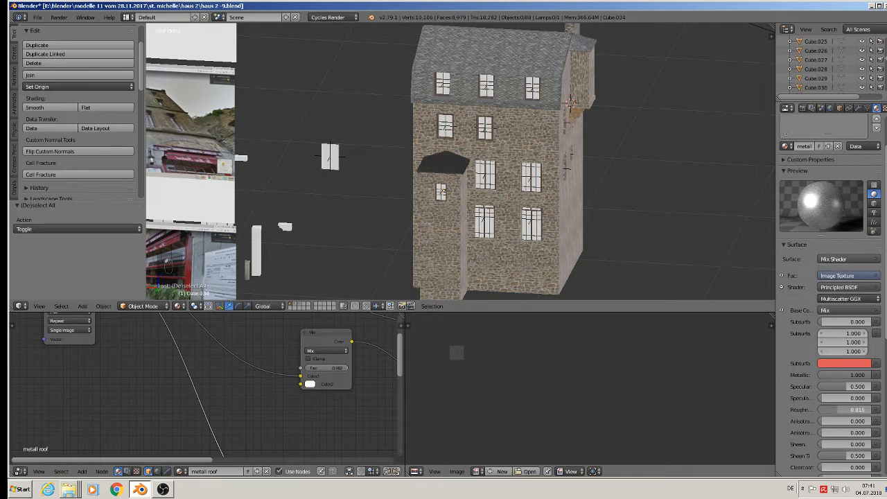
drag(848, 409, 834, 413)
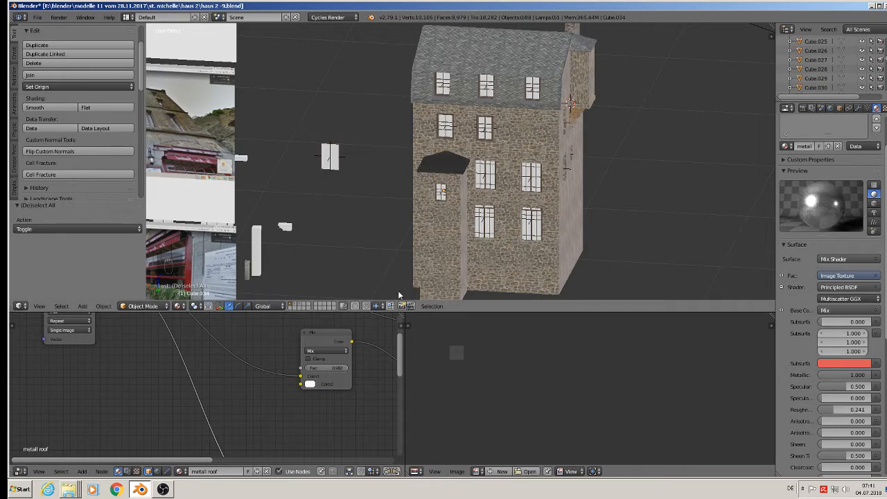
Preview the tower's metal roof in Rendered shading from another angle, and switch back to Material shading.
scroll(486, 164, up, 6)
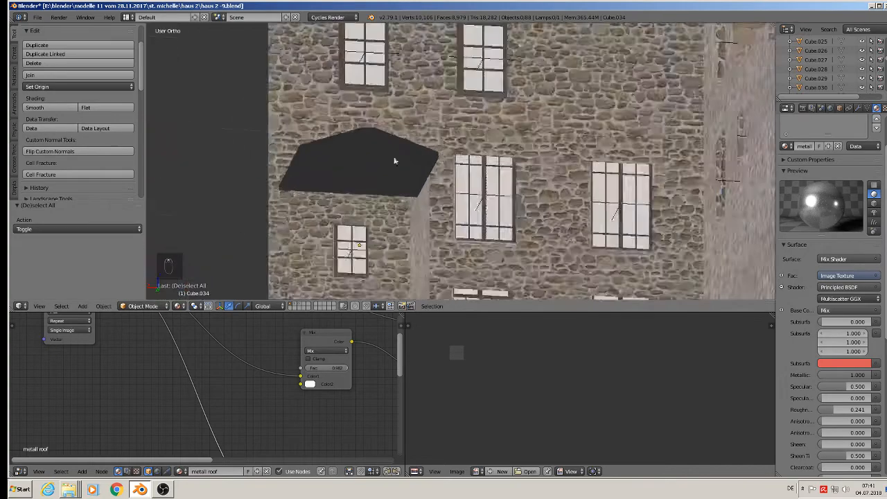
scroll(388, 162, down, 1)
middle_drag(368, 163, 314, 164)
scroll(302, 166, up, 3)
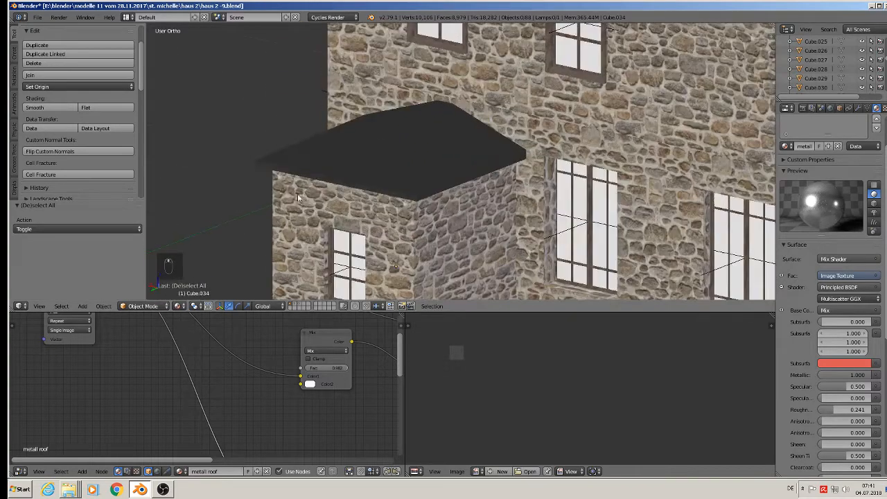
click(177, 305)
click(194, 241)
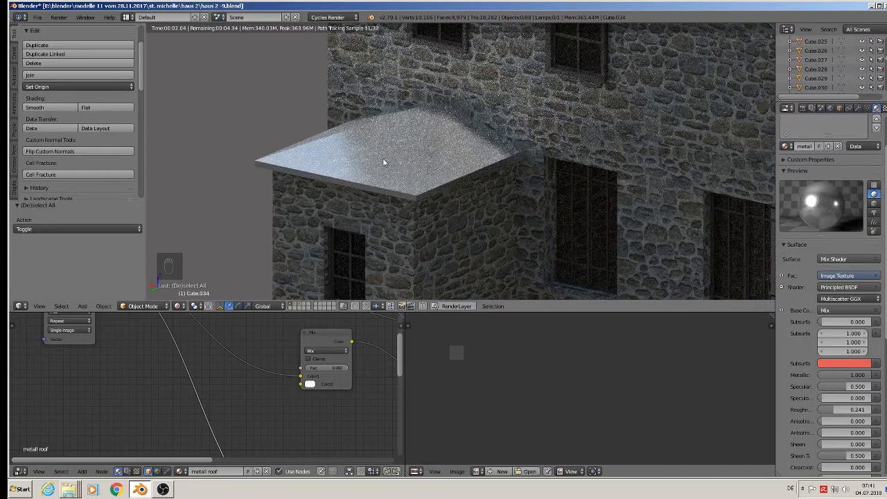
middle_drag(424, 188, 382, 217)
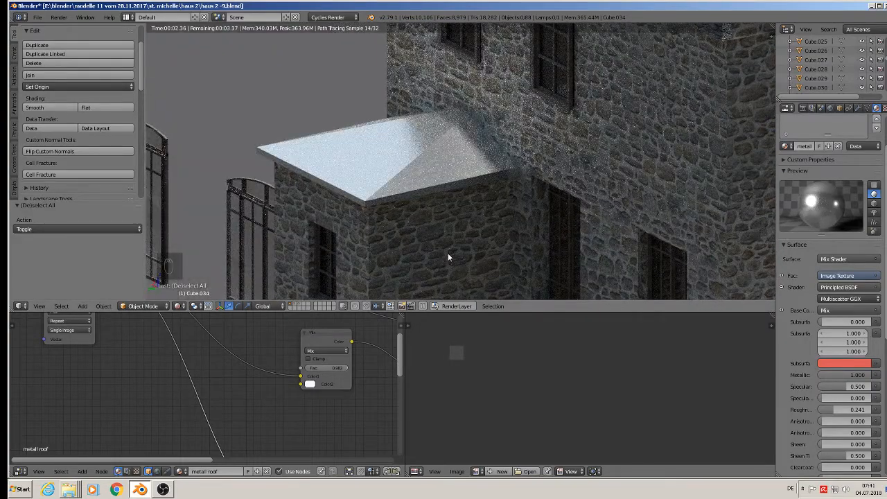
click(184, 306)
click(198, 259)
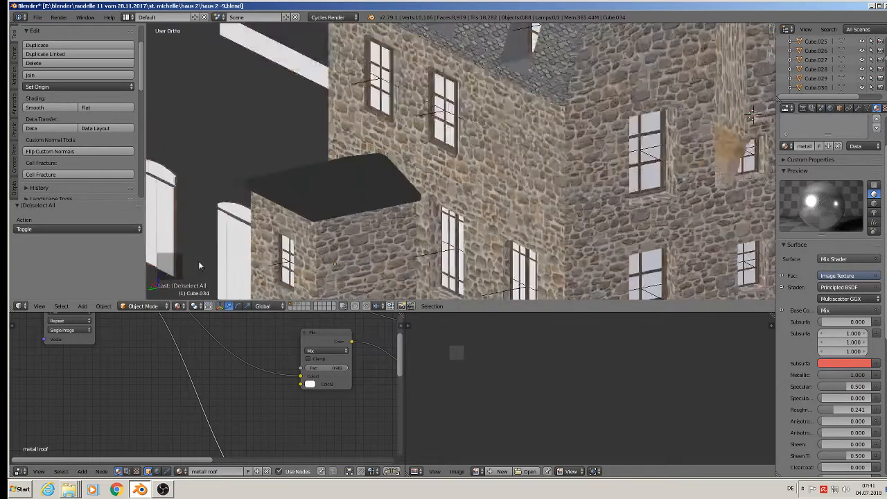
Link the Image Texture node's Color output to the Displacement input of the Material Output node.
scroll(199, 265, down, 1)
scroll(259, 352, down, 7)
middle_drag(273, 358, 174, 388)
scroll(163, 401, down, 3)
scroll(80, 354, up, 2)
drag(61, 348, 321, 414)
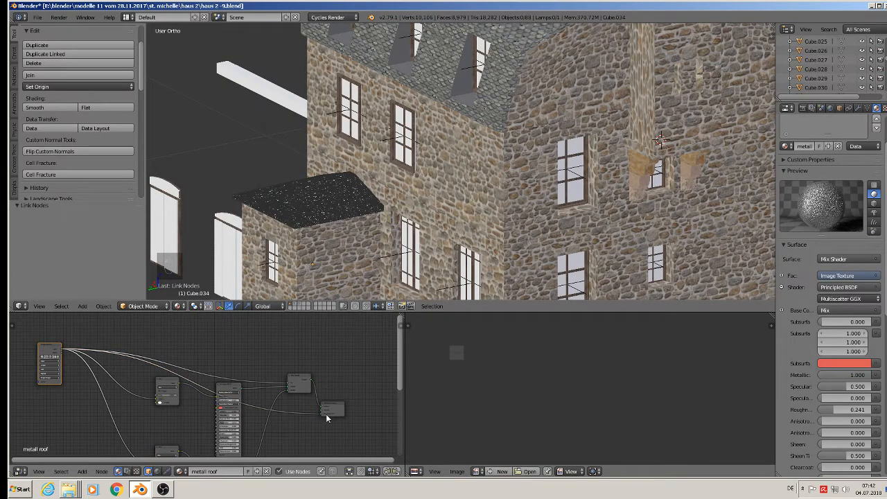
scroll(349, 214, up, 4)
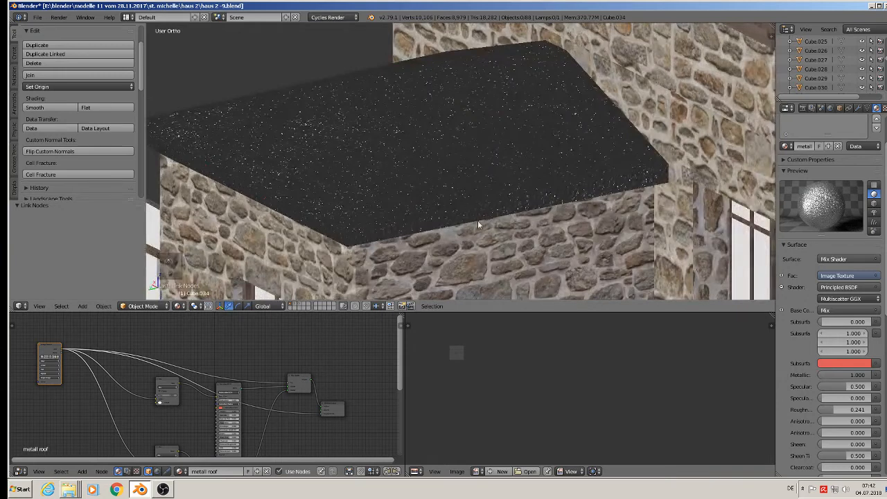
Move the Material Output node farther away and insert a Math node into its Displacement link.
drag(341, 409, 395, 423)
click(81, 471)
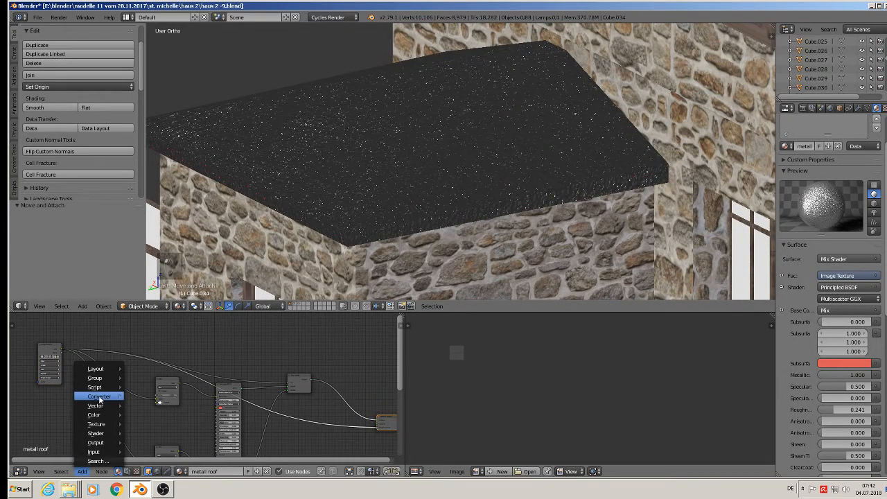
mouse_move(100, 398)
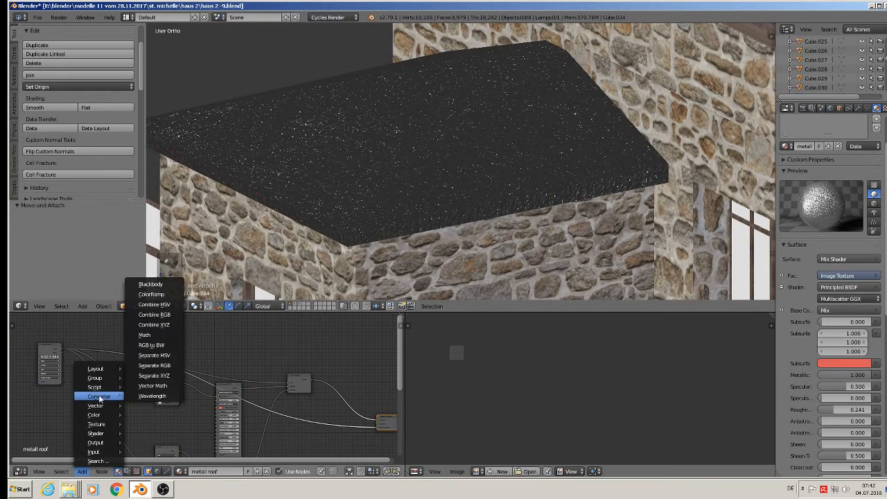
click(146, 335)
click(334, 419)
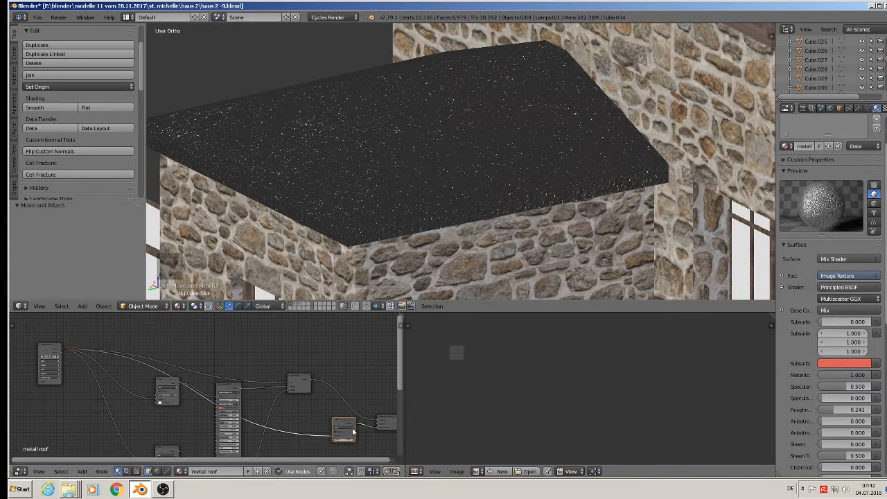
Change the Math node's operation to Multiply and set its second value to 0.03.
middle_drag(342, 440, 270, 399)
scroll(269, 398, up, 6)
scroll(269, 398, up, 2)
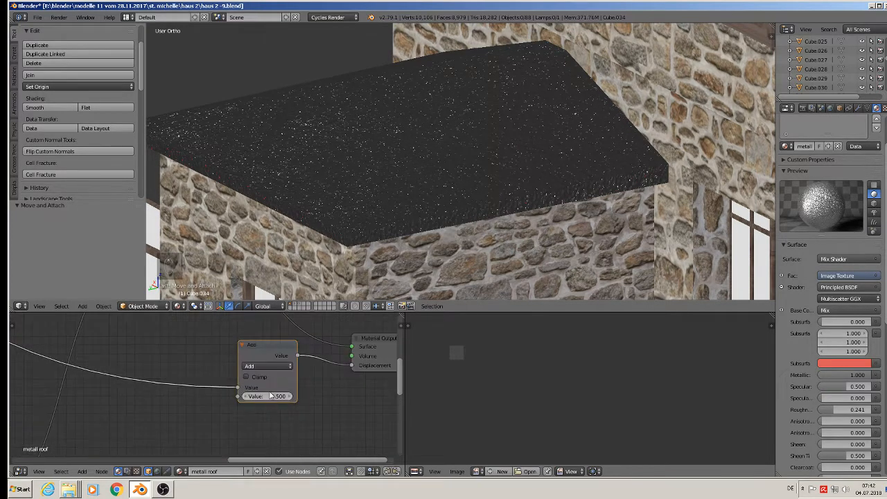
click(277, 366)
click(270, 329)
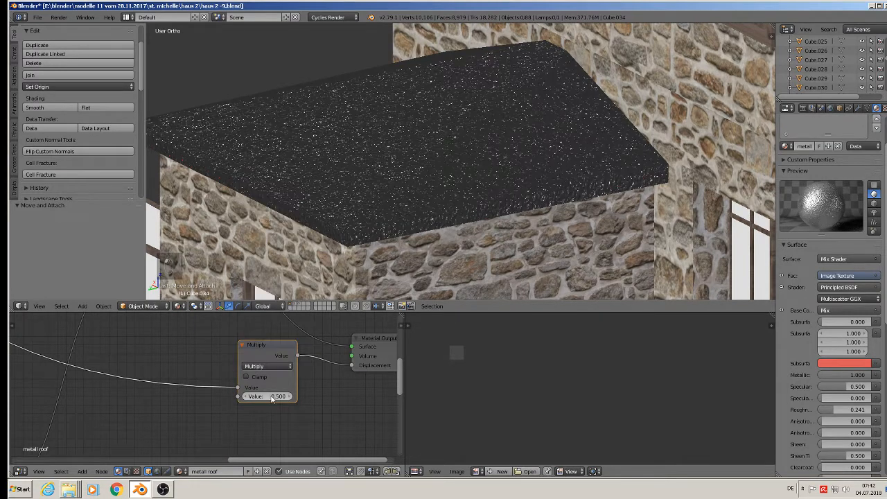
click(268, 396)
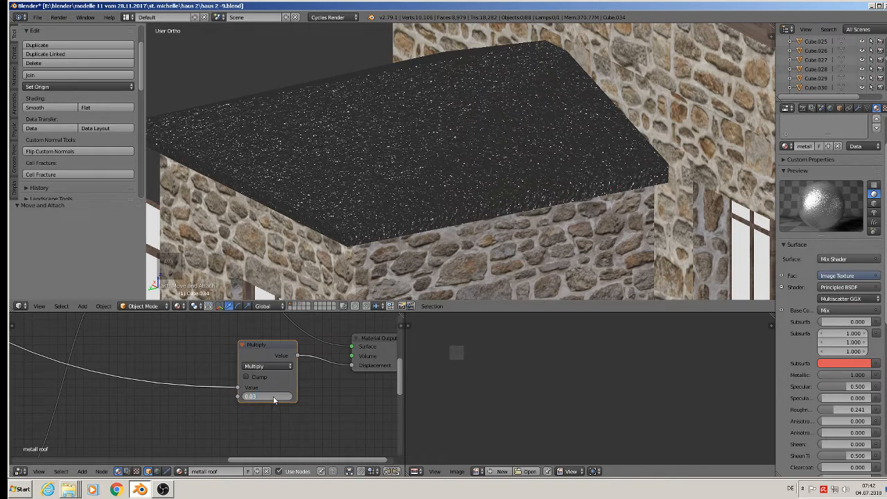
text(0.03)
key(Return)
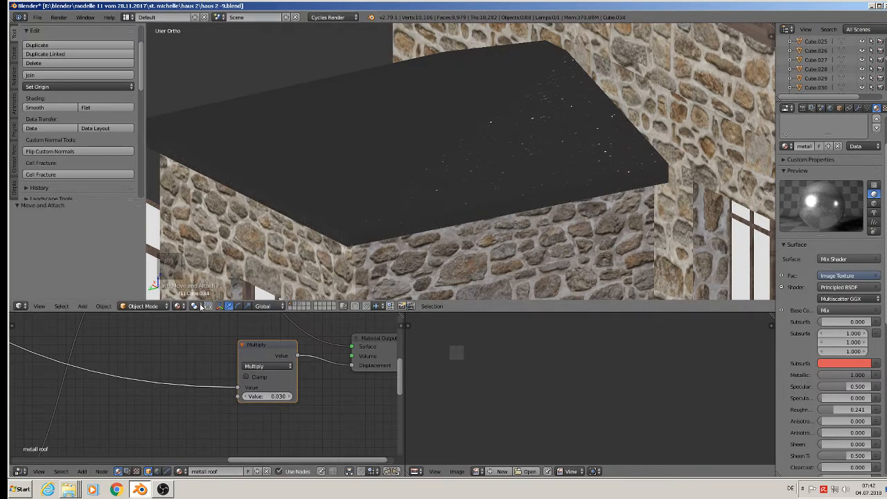
Switch the viewport to Rendered shading and reduce the Multiply node's value to 0.005.
click(179, 305)
click(194, 251)
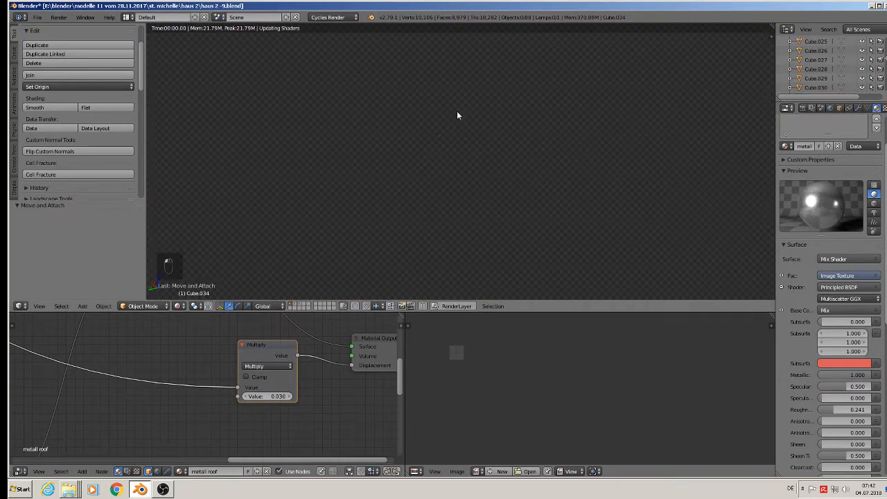
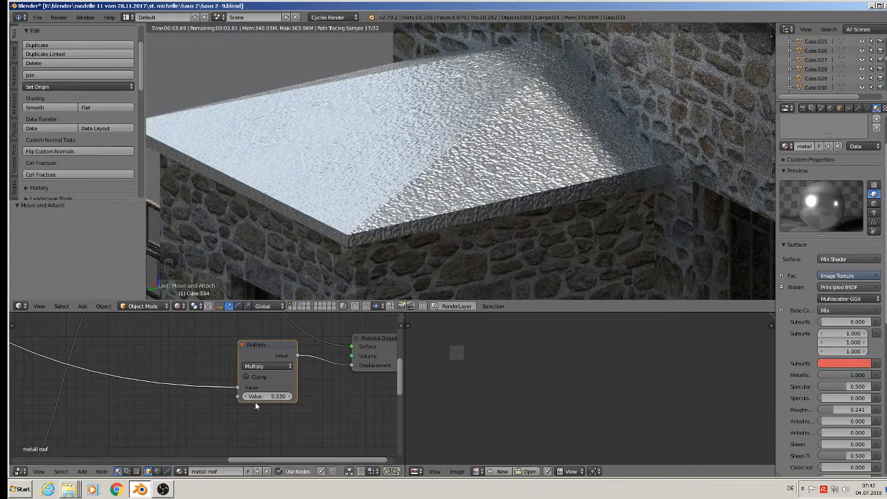
click(260, 397)
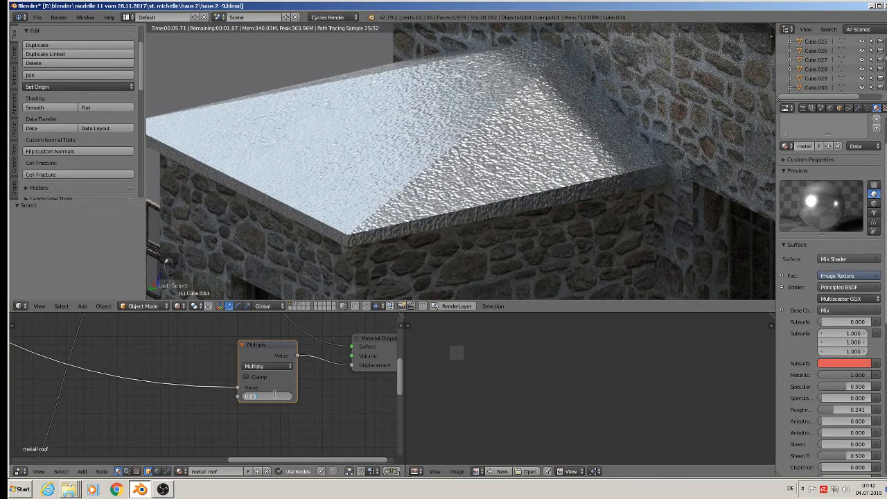
text(0.005)
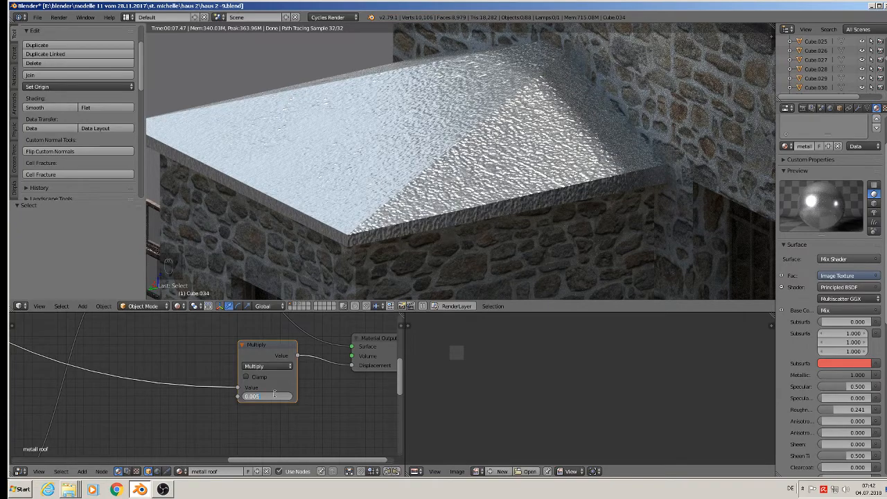
key(Return)
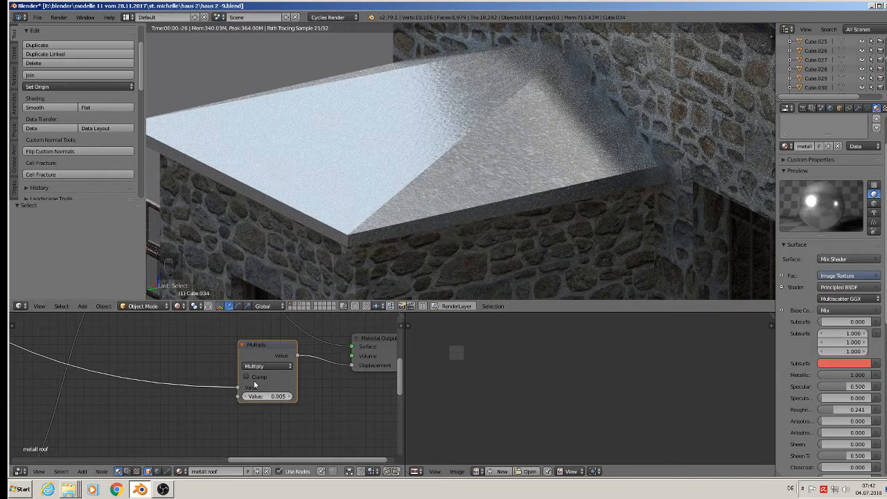
Return the viewport to Material shading and raise the metal roof shader's Roughness to 0.417.
scroll(257, 377, down, 4)
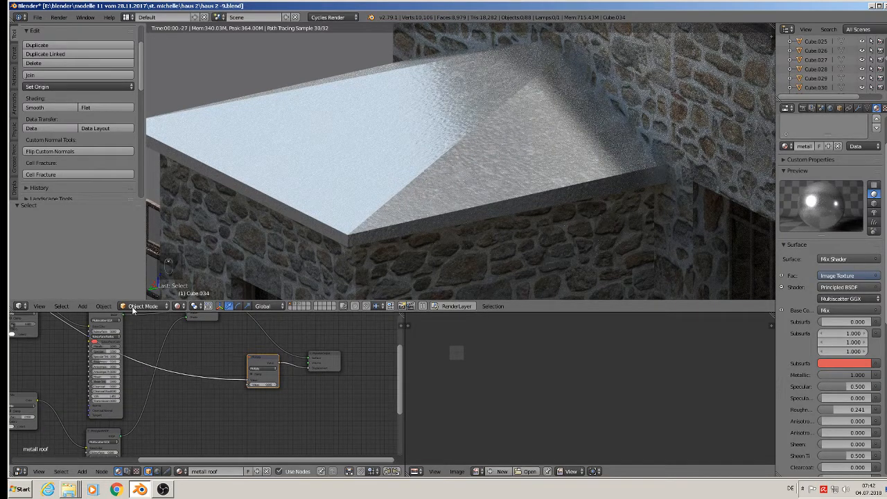
click(179, 305)
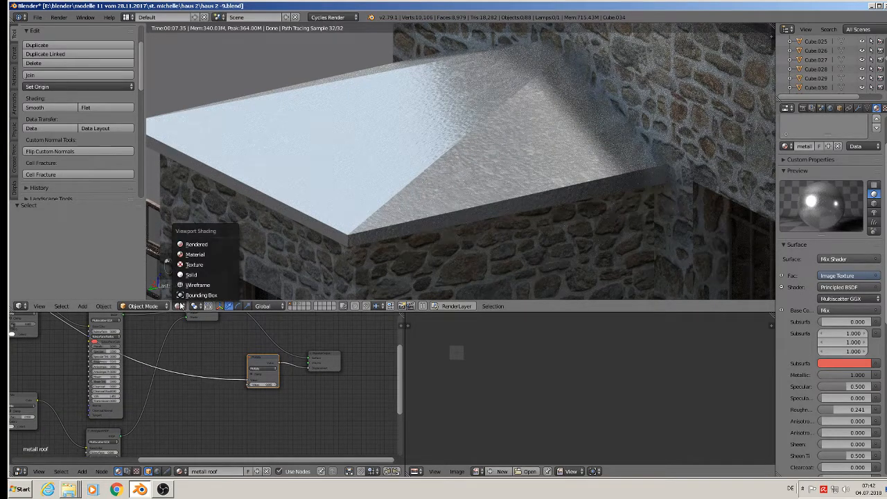
click(191, 255)
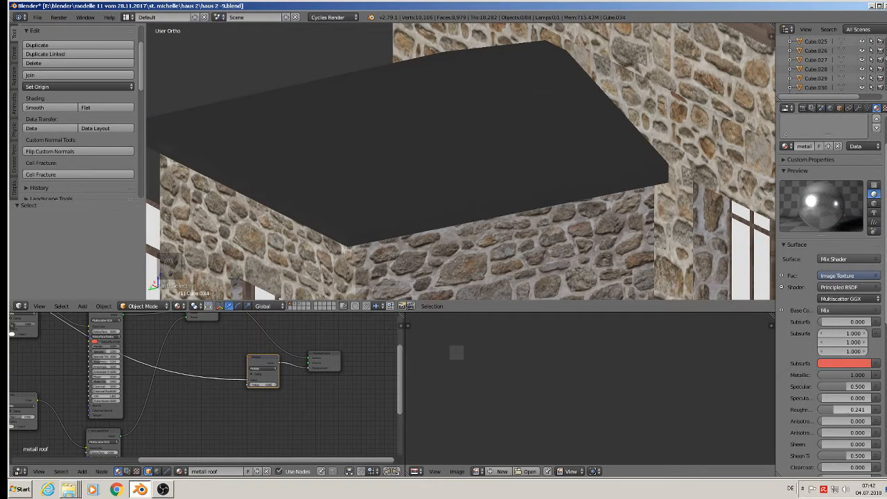
drag(849, 410, 854, 410)
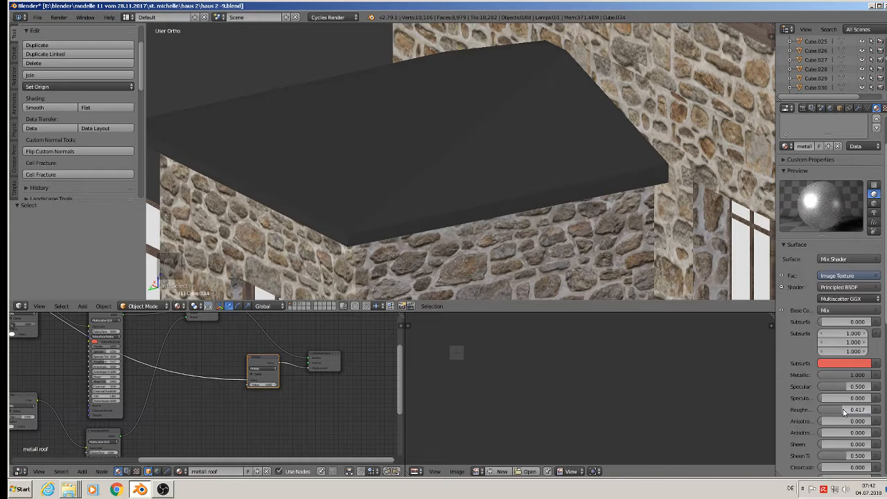
scroll(578, 155, down, 10)
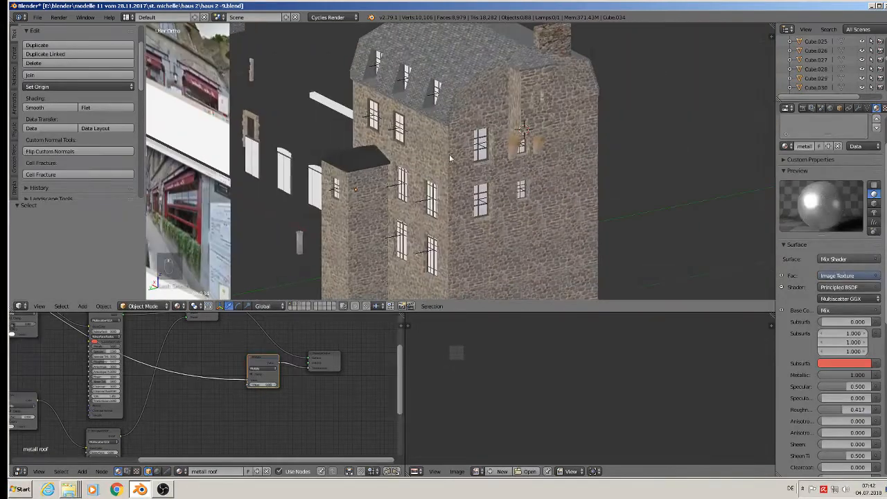
Leave the roof in Object Mode, bring the whole house front into view and save the file.
key(Tab)
key(Tab)
middle_drag(576, 172, 429, 159)
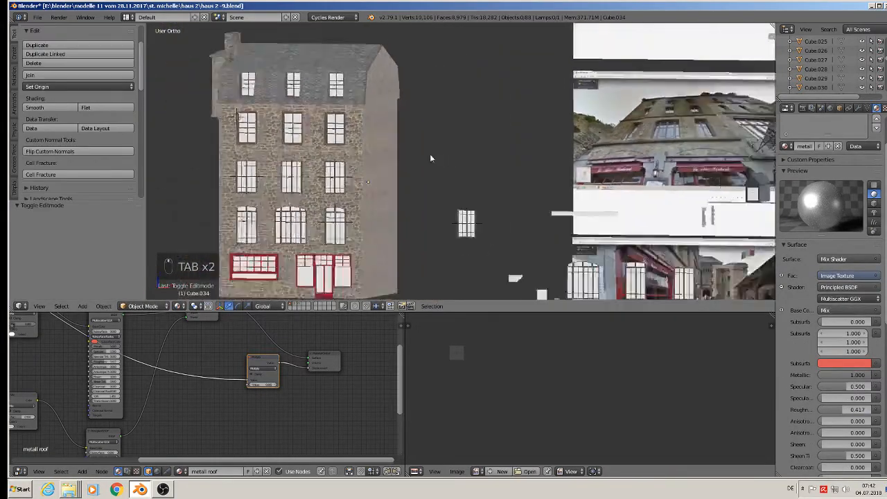
scroll(430, 159, down, 3)
click(37, 17)
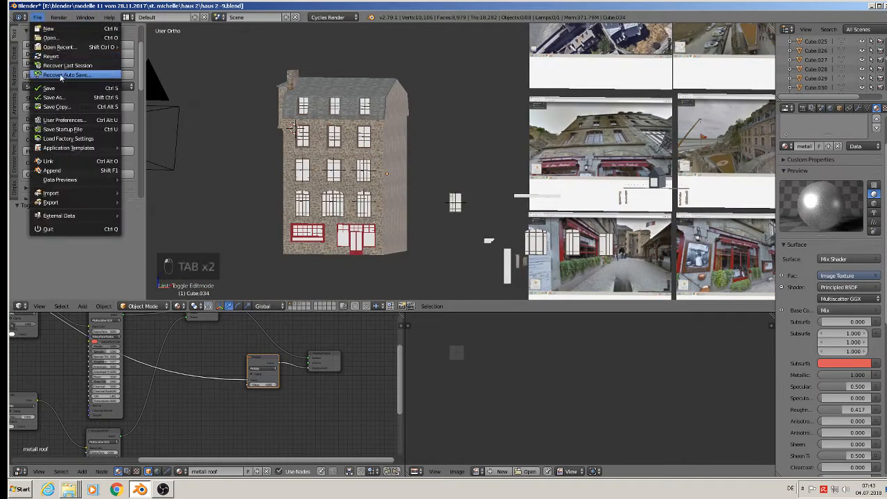
Select the first stone corner strip among the spare parts beside the reference photos and move it about -2.99 along X to the house.
scroll(523, 159, up, 3)
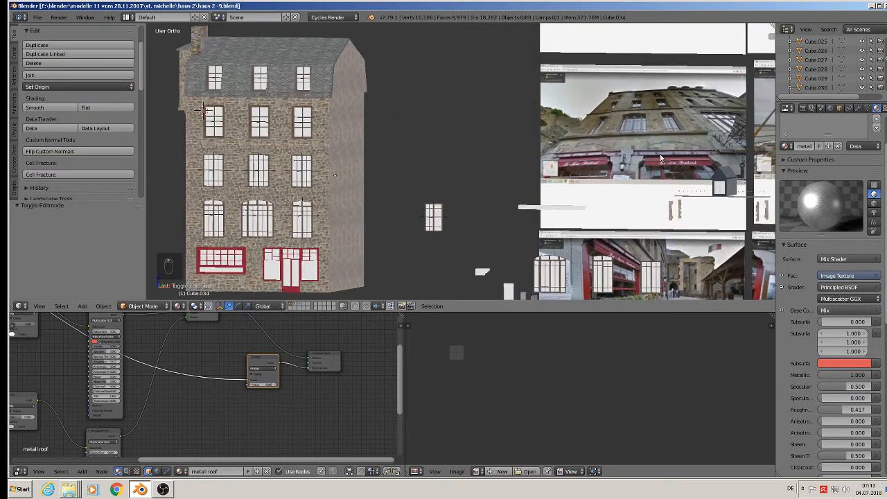
scroll(661, 159, up, 6)
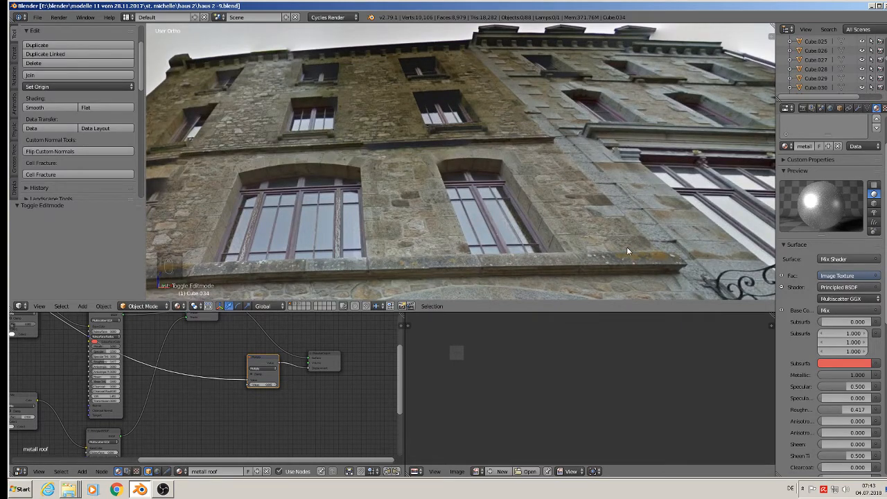
scroll(626, 247, down, 6)
scroll(596, 158, up, 2)
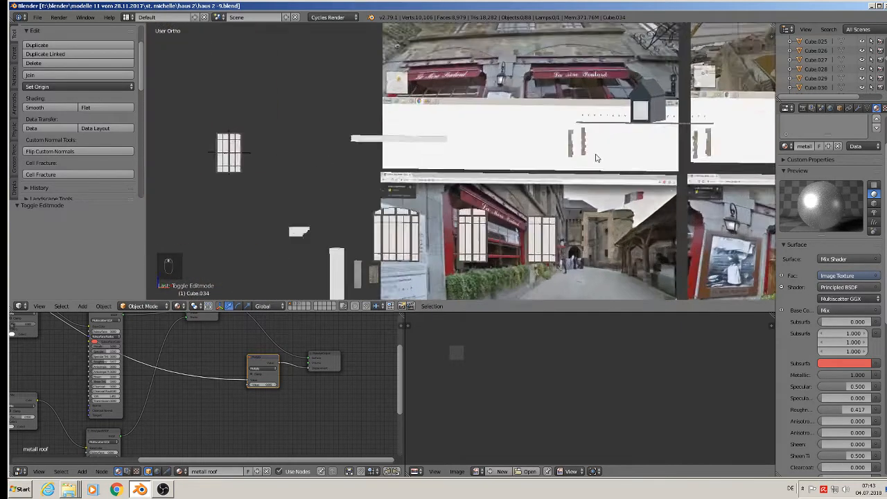
scroll(592, 158, up, 4)
right_click(546, 146)
scroll(561, 159, down, 4)
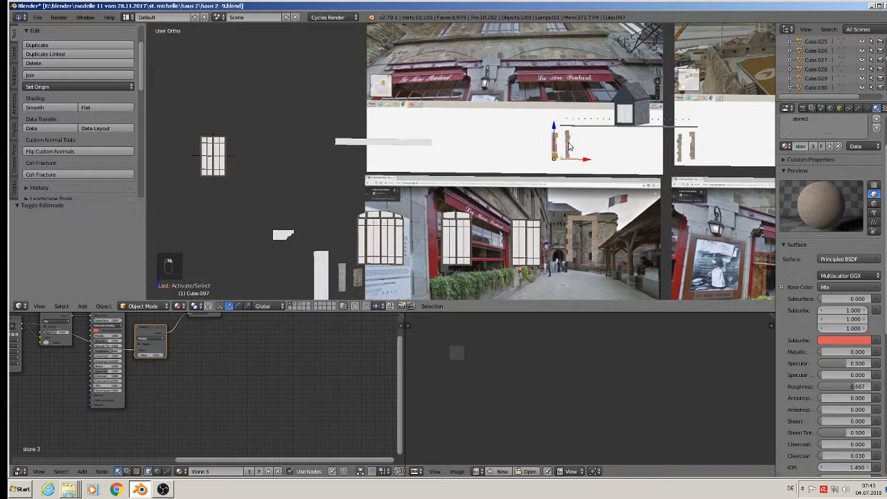
scroll(567, 156, down, 3)
key(KP_1)
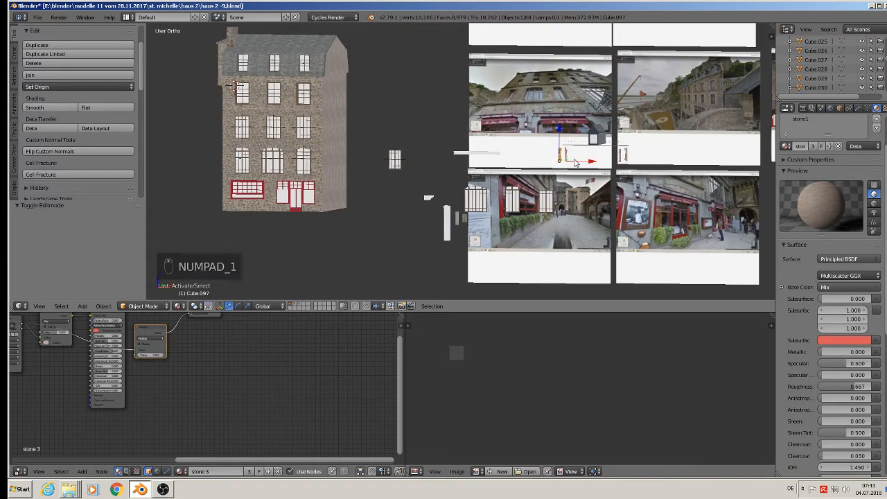
drag(591, 162, 251, 133)
scroll(250, 139, up, 3)
Shift the stone strip along Y so it sits against the front wall at the facade's left corner.
middle_drag(250, 140, 212, 167)
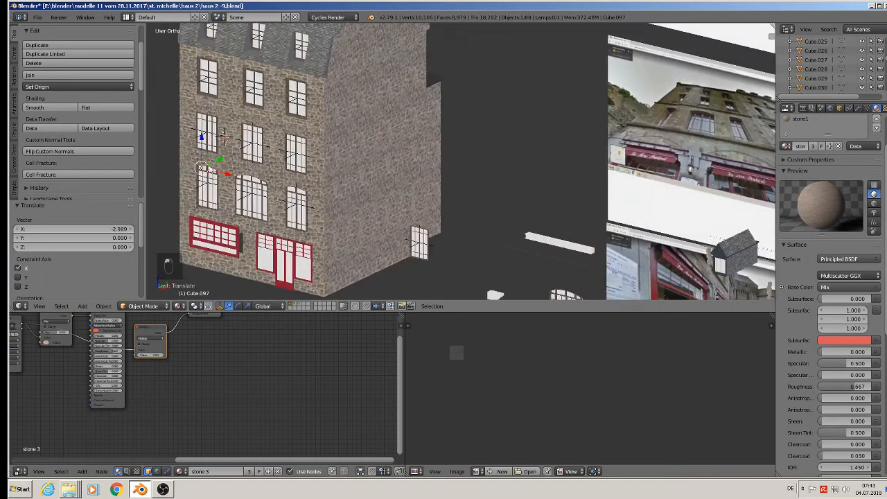
drag(221, 163, 188, 190)
middle_drag(188, 191, 200, 179)
drag(181, 175, 189, 161)
middle_drag(188, 161, 417, 166)
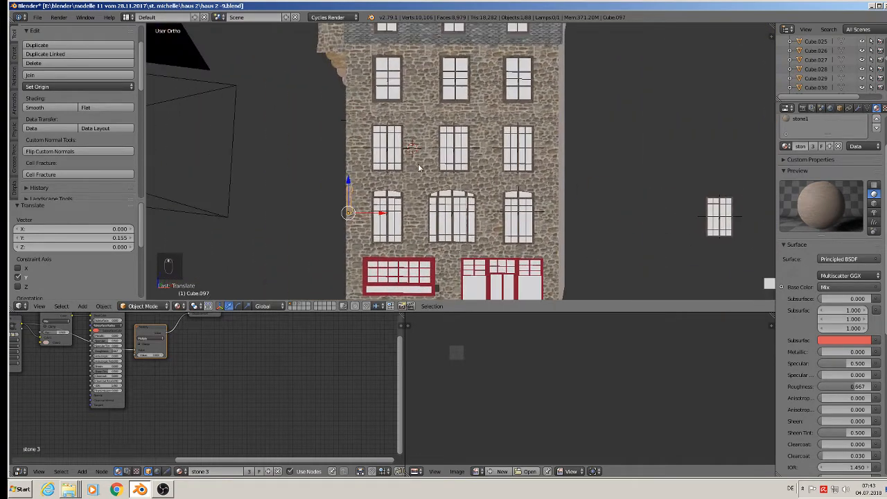
Raise the stone strip about 0.55 along Z to the top storey beside the projecting turret.
scroll(417, 166, up, 3)
scroll(404, 165, down, 3)
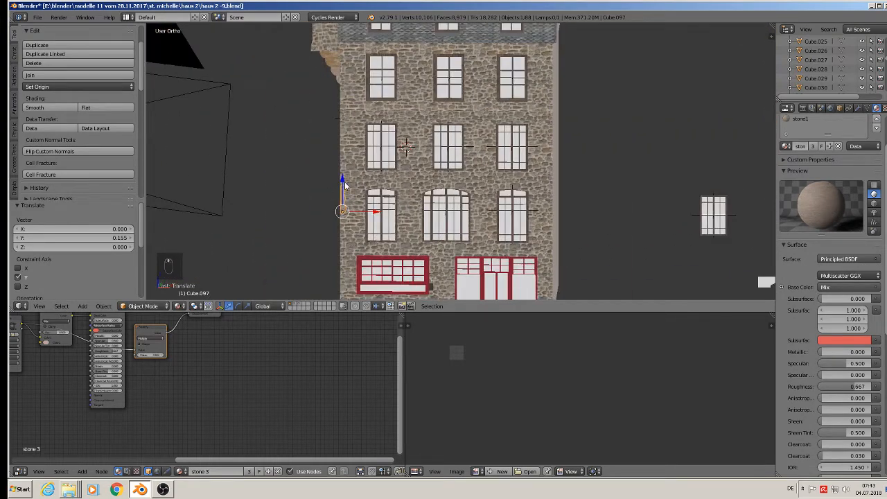
drag(344, 183, 354, 57)
scroll(359, 83, up, 5)
shift+middle_drag(376, 141, 404, 193)
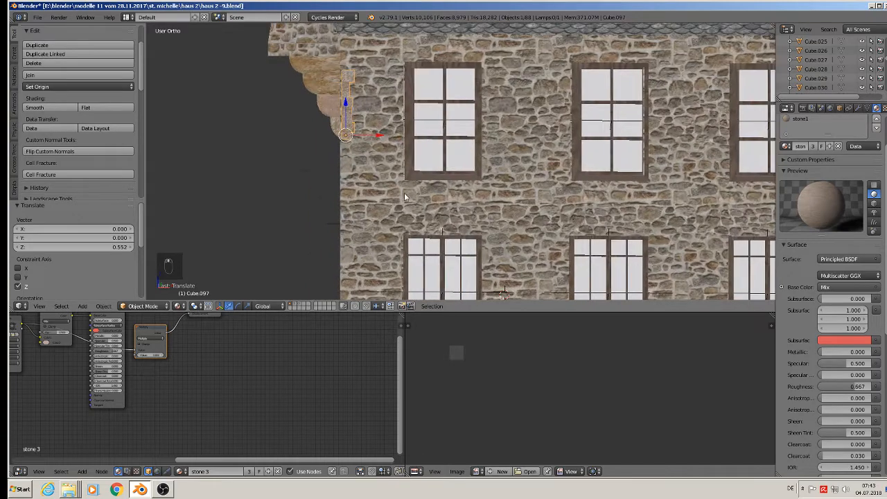
Scale the stone strip up by about 1.57, enlarge it once more and lower it to span the wall below the roof edge.
scroll(404, 197, down, 3)
scroll(404, 196, up, 3)
key(s)
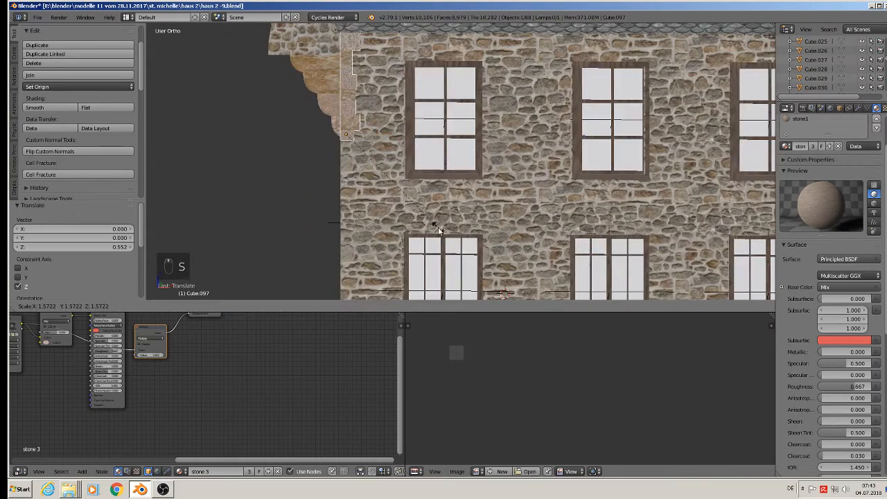
click(438, 230)
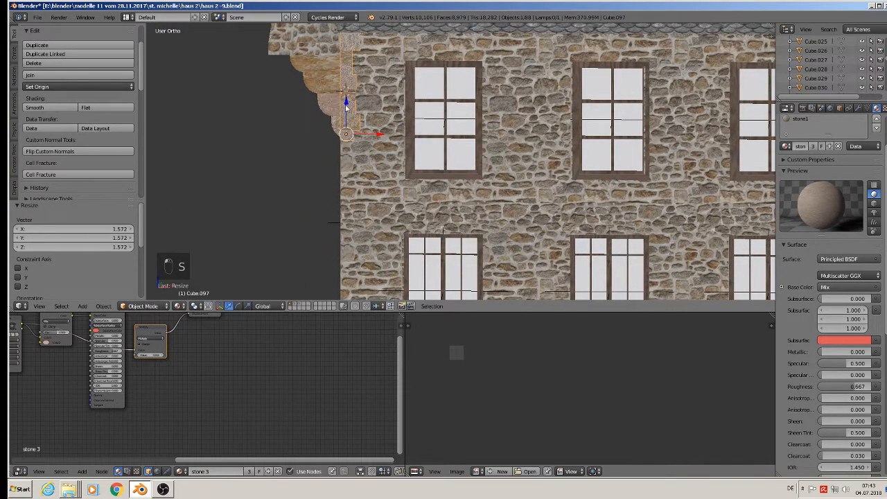
drag(347, 105, 359, 170)
key(s)
click(452, 227)
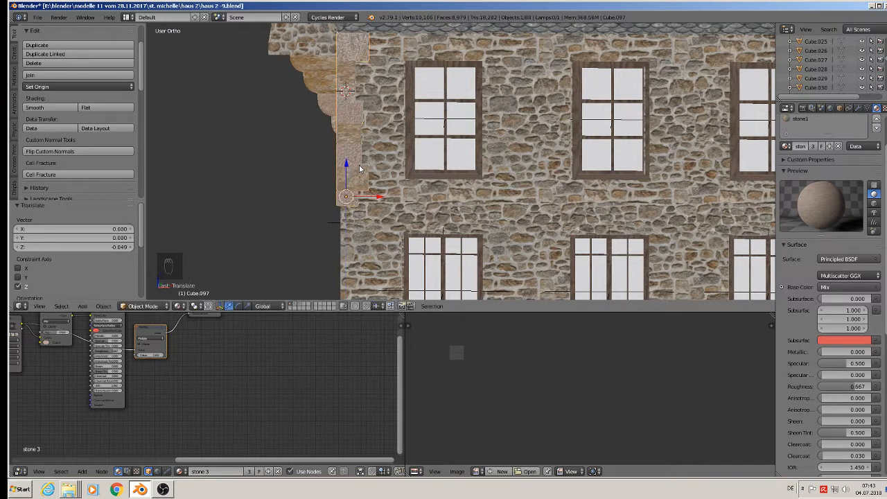
Nudge the enlarged strip slightly along X and Y to fit the wall corner, and deselect it.
drag(378, 199, 377, 190)
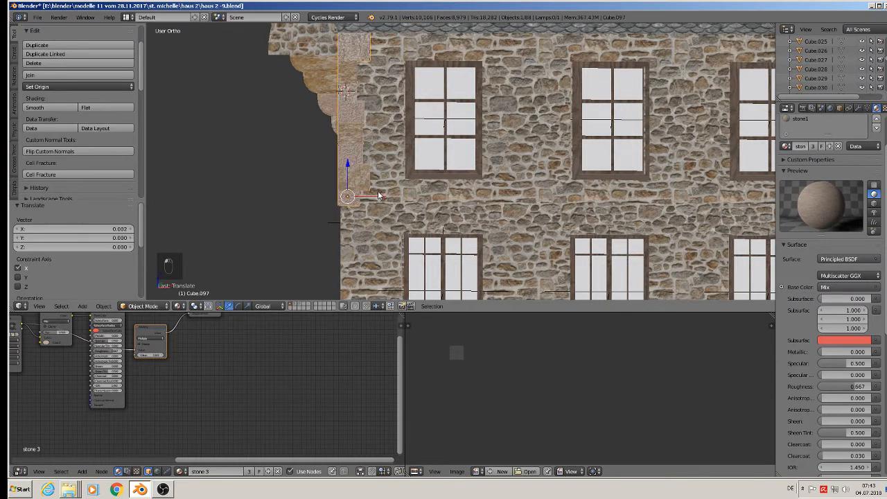
middle_drag(377, 190, 363, 191)
drag(355, 198, 341, 199)
middle_drag(341, 199, 275, 176)
key(a)
scroll(326, 183, down, 3)
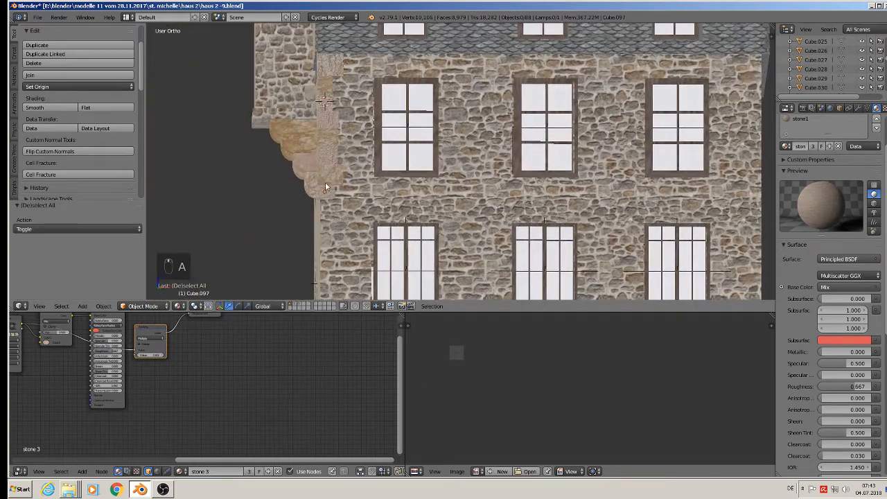
key(a)
key(a)
scroll(351, 194, down, 2)
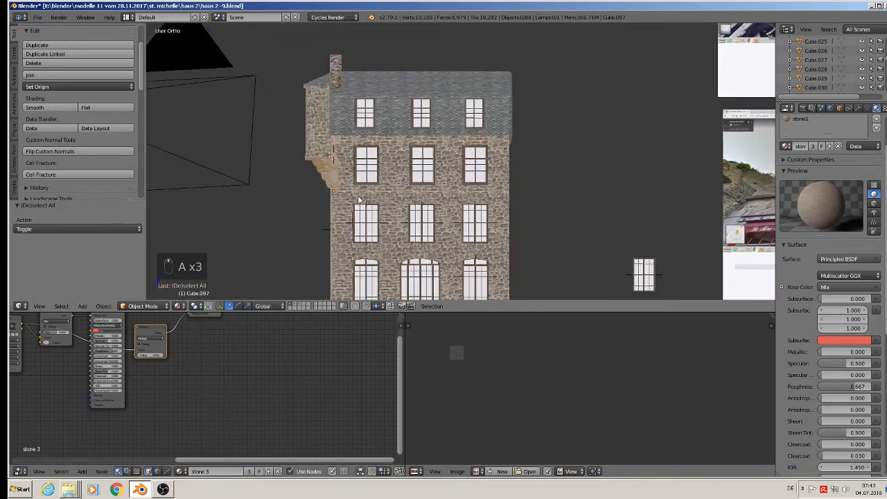
Select the outermost stone corner strip beside the small dormer model and move it about -2.76 along X to the house.
shift+middle_drag(396, 211, 336, 147)
scroll(336, 147, down, 3)
scroll(597, 201, up, 5)
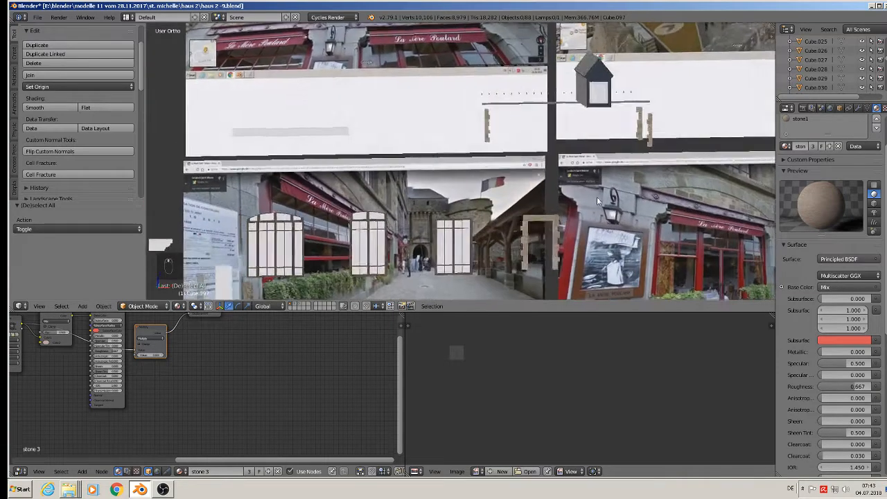
middle_drag(598, 201, 652, 145)
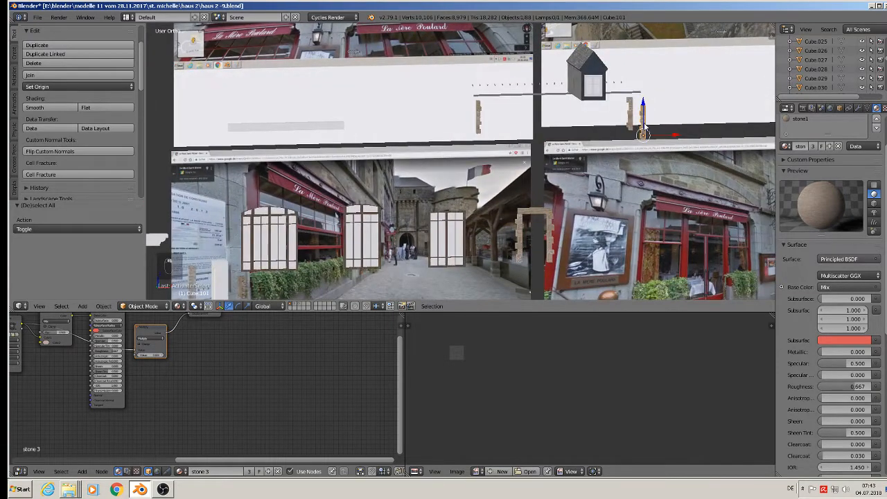
shift+scroll(641, 178, down, 3)
scroll(636, 177, up, 4)
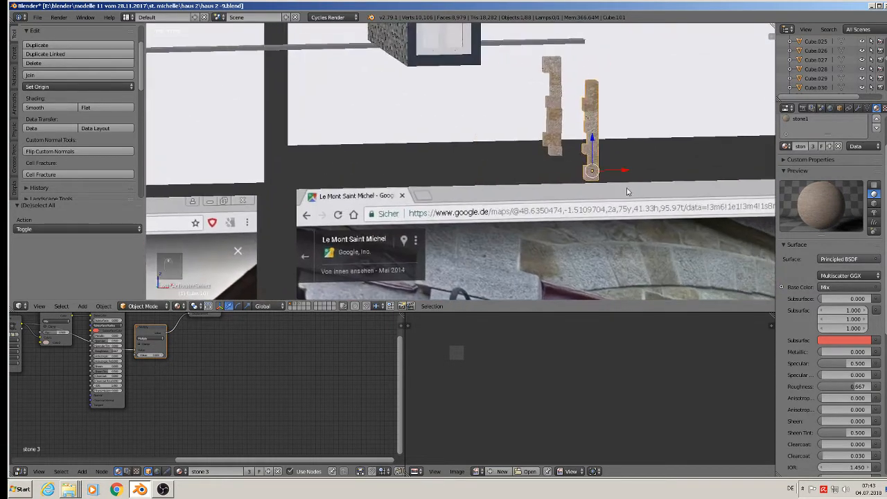
scroll(628, 188, down, 8)
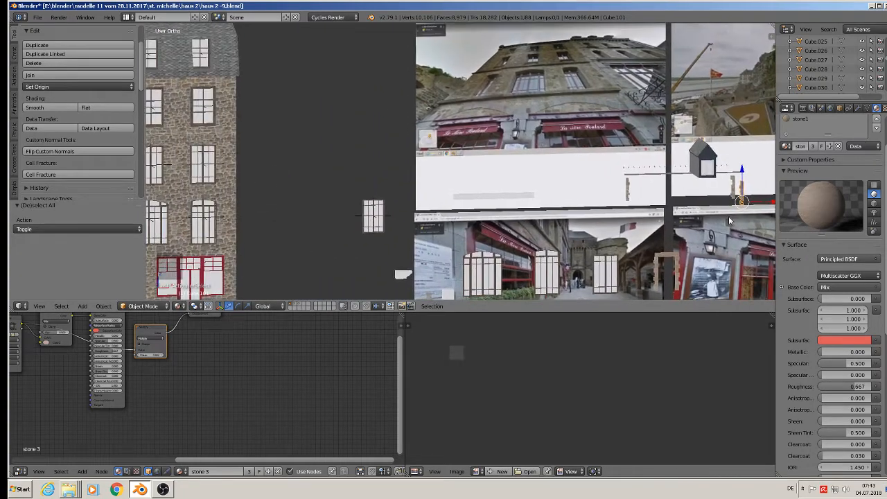
scroll(720, 220, up, 1)
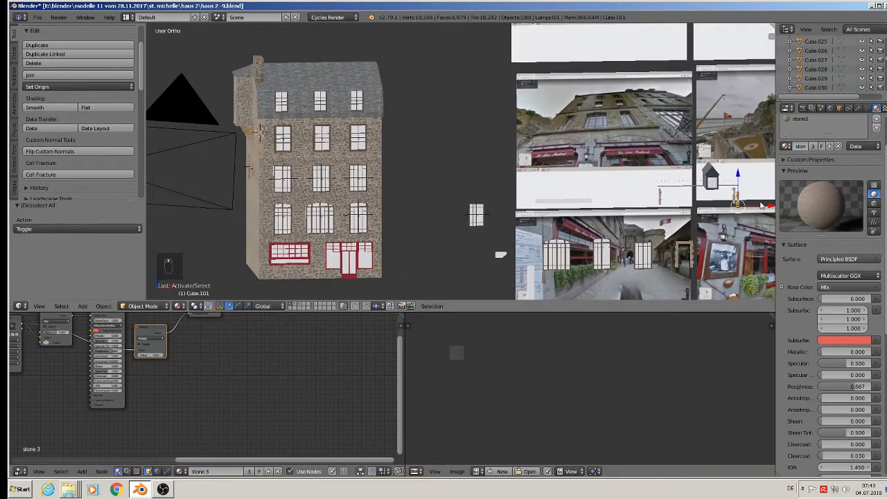
drag(762, 206, 537, 194)
drag(402, 186, 393, 181)
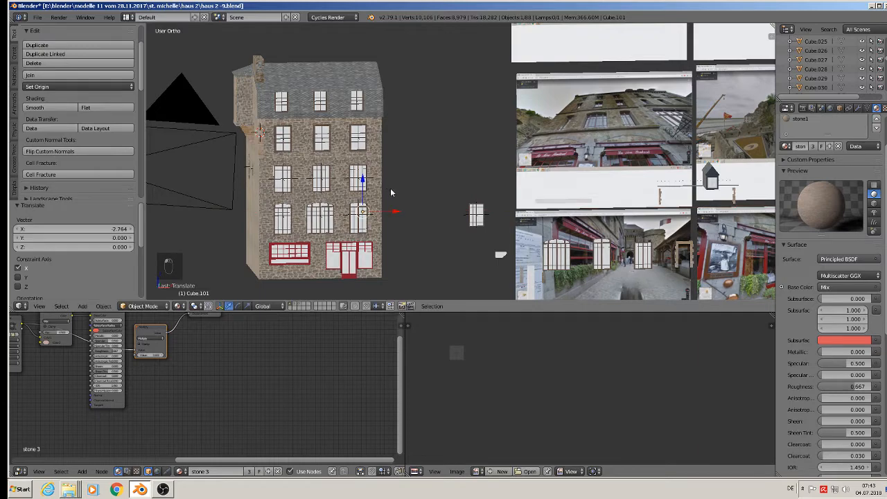
Raise the second strip about 0.58 along Z and shift it 0.012 along X to the facade's right corner.
middle_drag(391, 190, 376, 197)
drag(368, 210, 366, 143)
scroll(366, 143, up, 8)
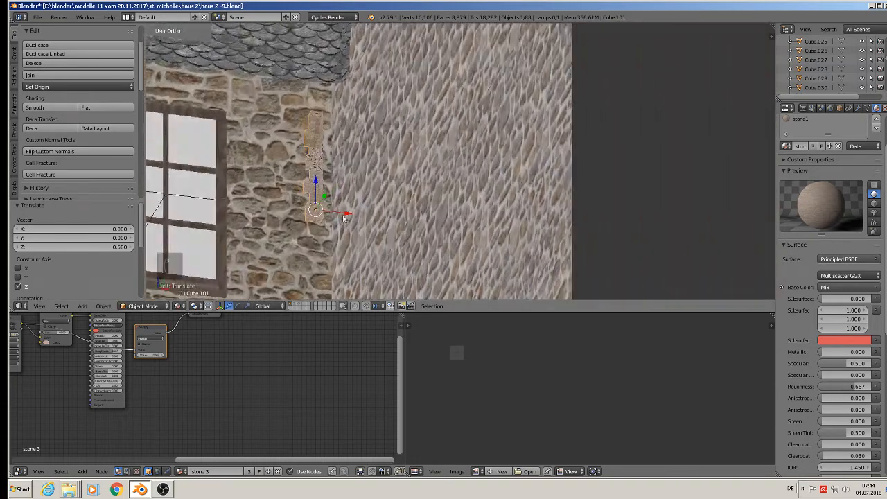
drag(345, 217, 355, 218)
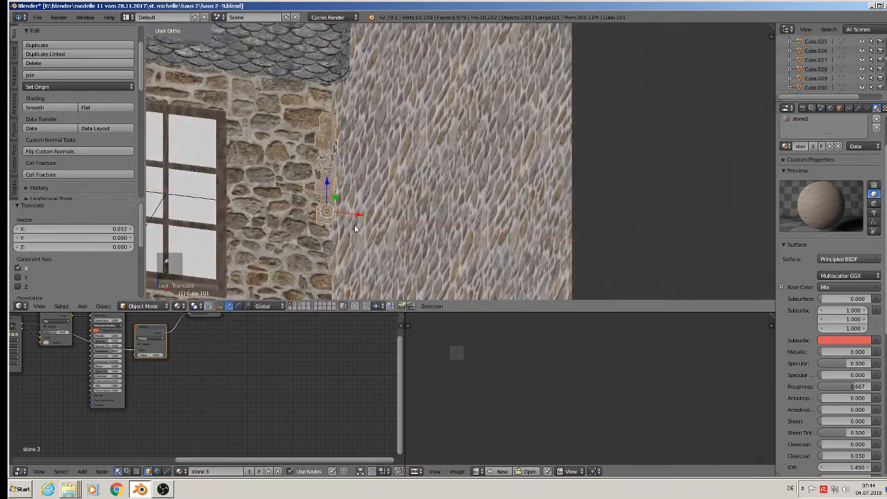
Scale the second strip by about 2.04 and again by about 1.22, lowering it along Z to fit beneath the roof edge.
scroll(419, 171, down, 5)
middle_drag(419, 171, 439, 162)
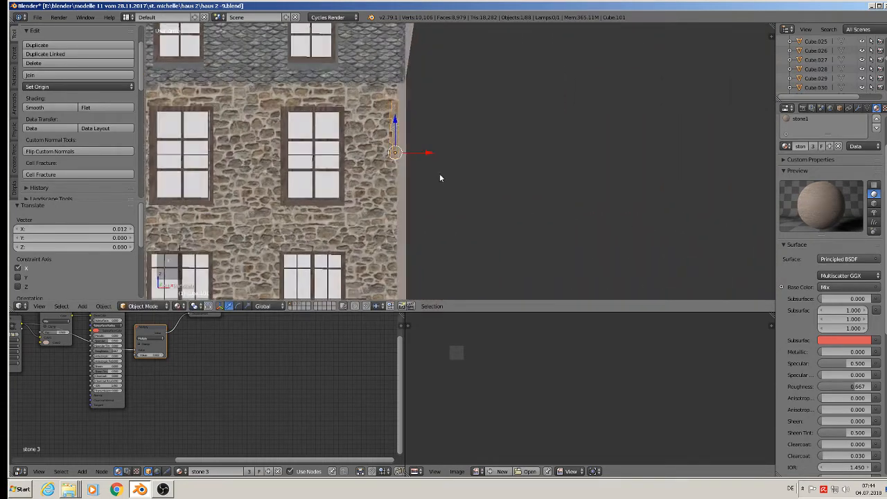
key(s)
click(472, 212)
drag(400, 125, 399, 179)
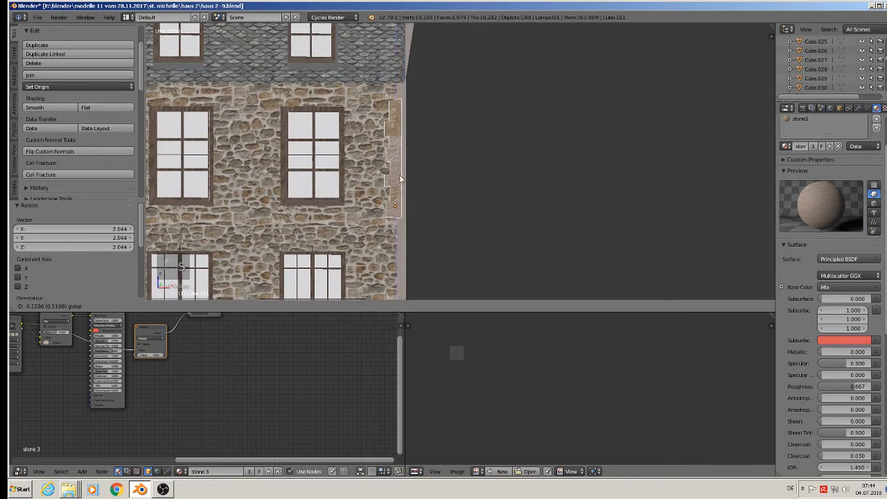
key(s)
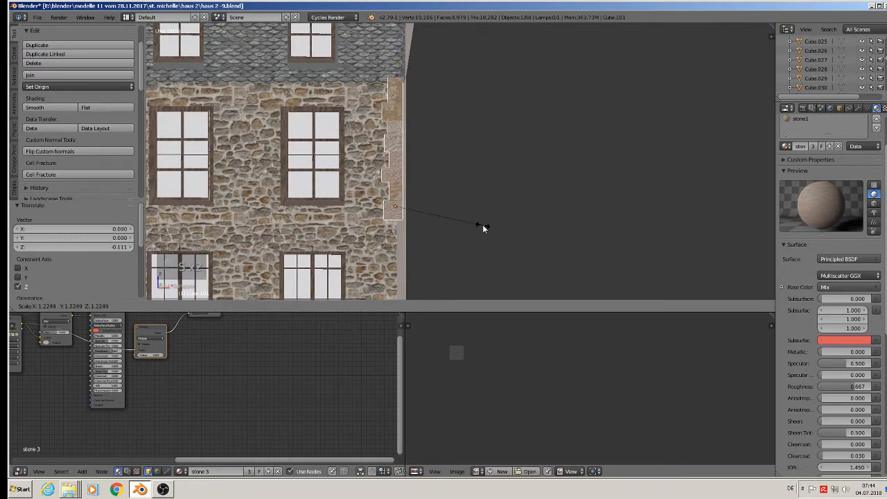
click(483, 228)
drag(400, 187, 427, 221)
Shift the second strip about 0.016 along Y so it sits closer into the house corner.
middle_drag(427, 217, 388, 221)
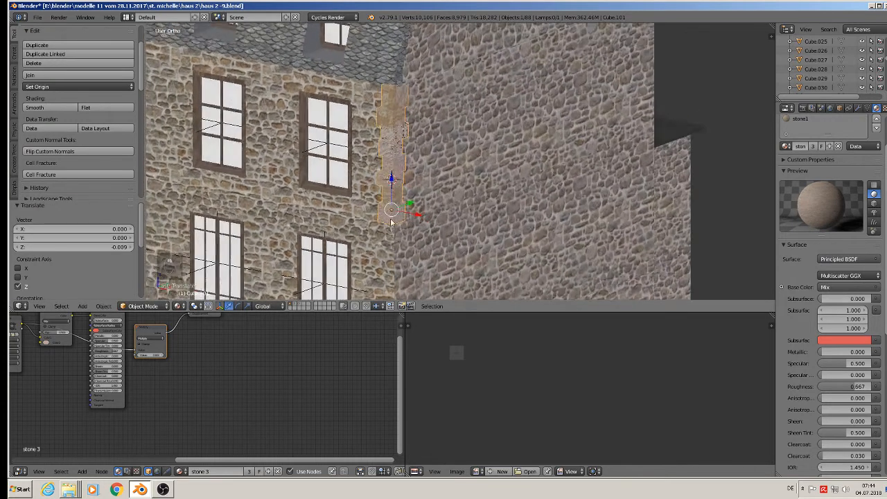
drag(414, 217, 414, 199)
scroll(415, 199, down, 8)
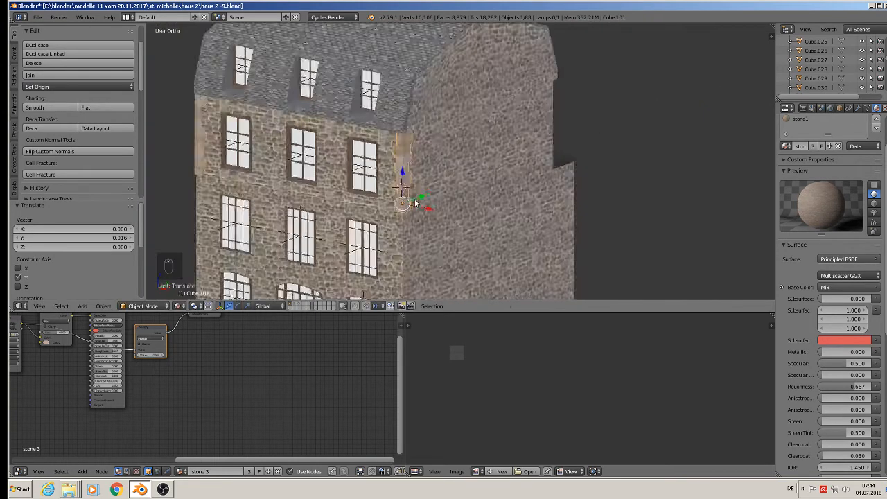
Select the remaining pair of stone corner strips beside the small dormer model and move it along X toward the house.
scroll(589, 181, down, 3)
middle_drag(543, 192, 395, 132)
scroll(450, 135, up, 2)
scroll(475, 137, down, 2)
scroll(483, 145, up, 3)
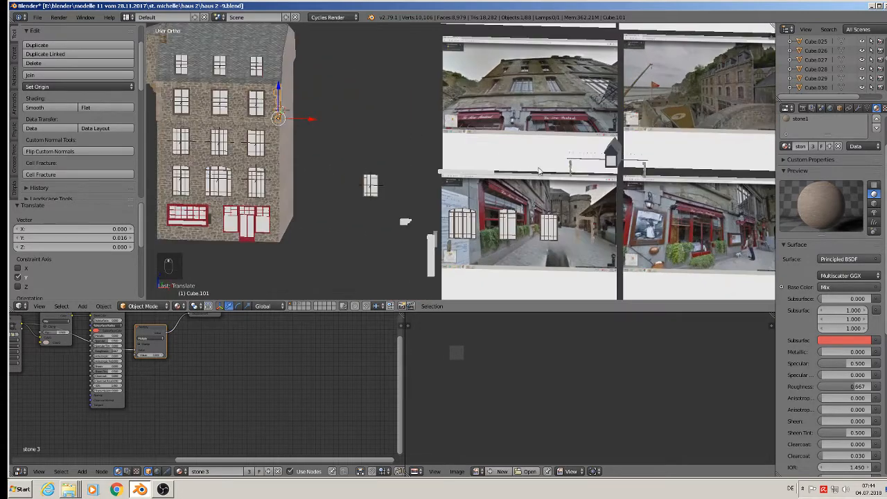
scroll(580, 170, up, 4)
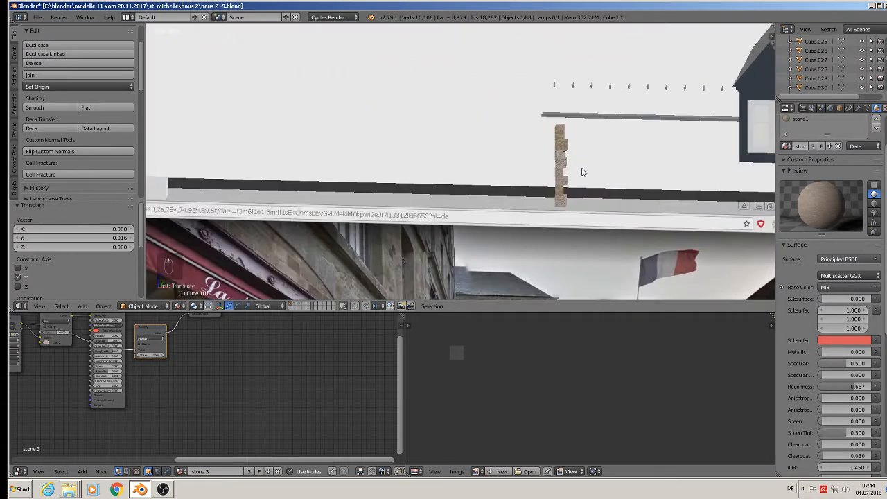
right_click(561, 164)
scroll(559, 165, down, 1)
scroll(564, 166, down, 3)
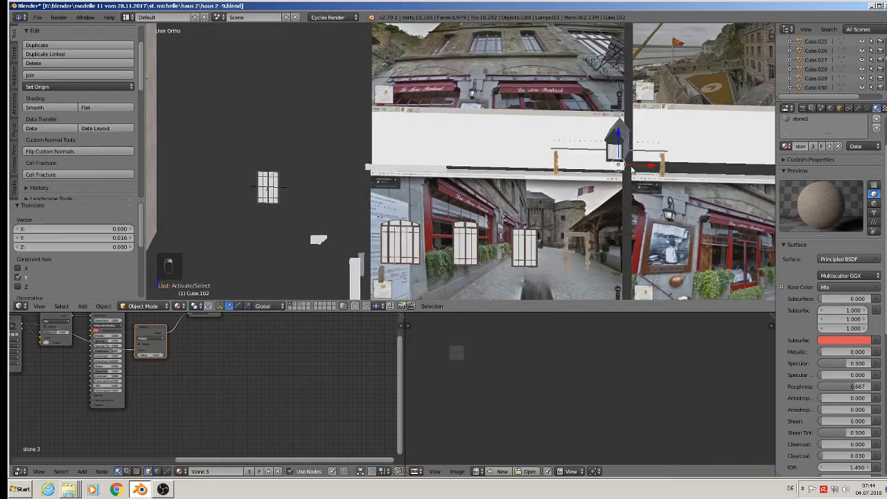
key(g)
key(x)
click(264, 121)
Shift the strip pair about -0.492 along Y and -0.983 along X so it sits in front of the facade.
middle_drag(263, 122, 556, 71)
key(g)
key(y)
click(427, 134)
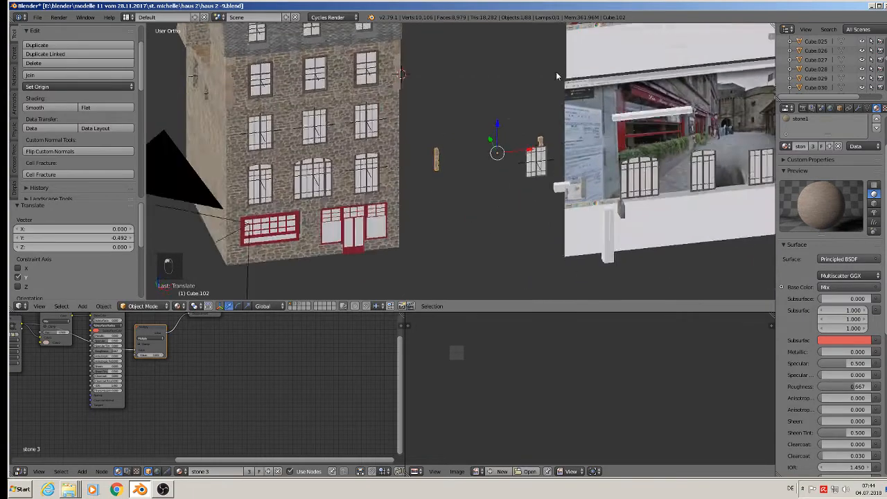
key(g)
key(x)
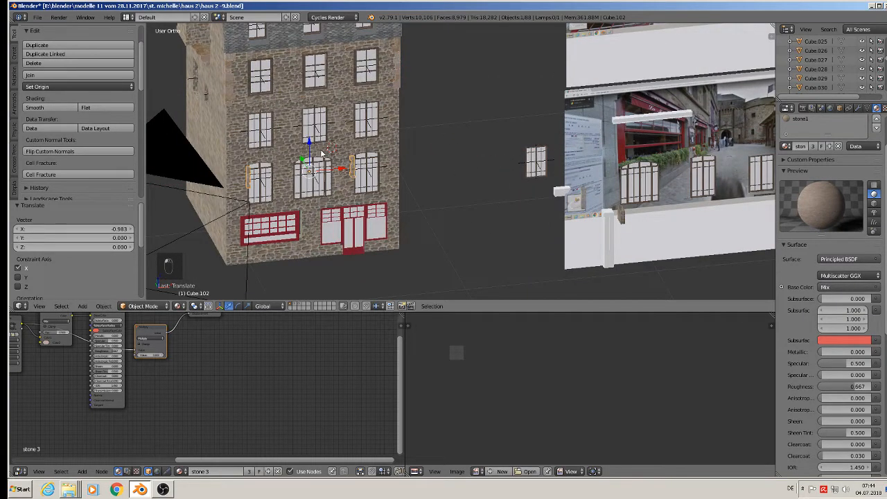
Raise the strip pair about 0.583 along Z to the height of the top-storey windows below the roof.
key(g)
key(z)
click(286, 45)
scroll(286, 46, up, 8)
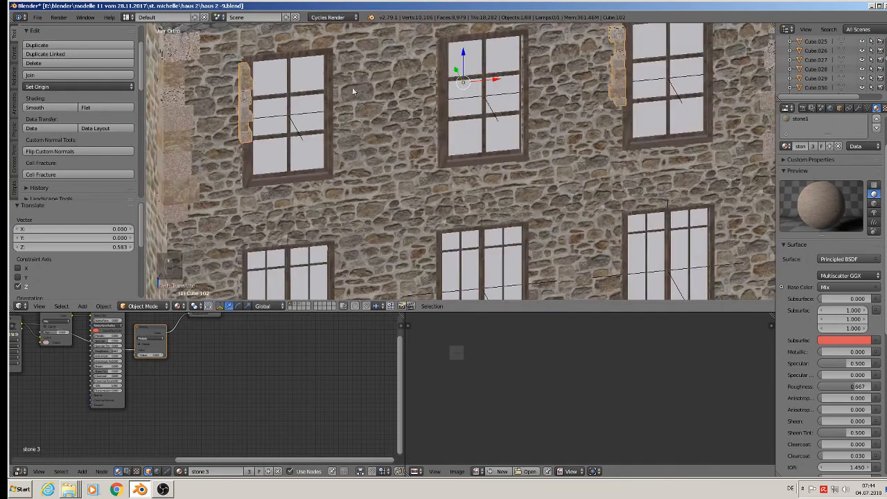
shift+middle_drag(454, 97, 424, 178)
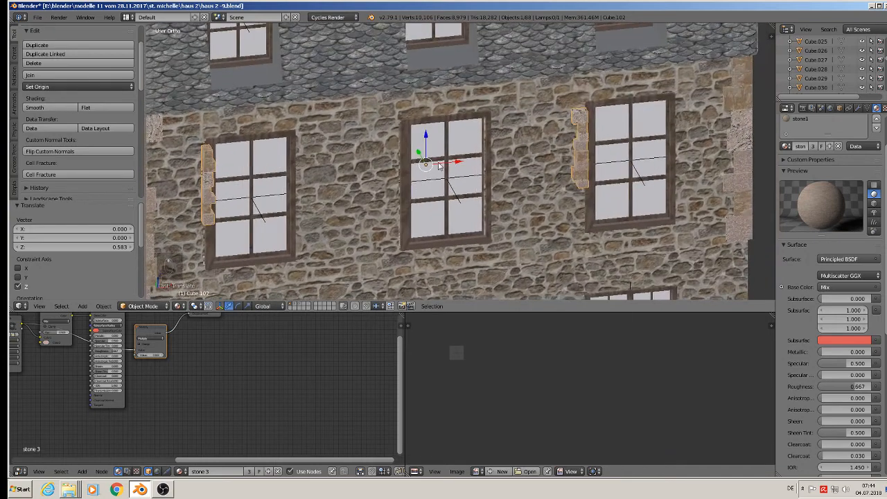
shift+scroll(438, 165, down, 1)
shift+middle_drag(554, 142, 546, 147)
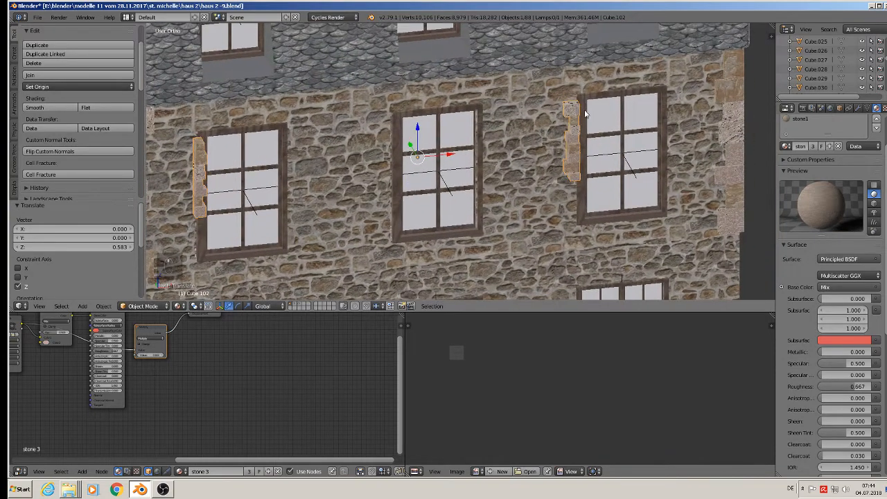
scroll(579, 109, down, 6)
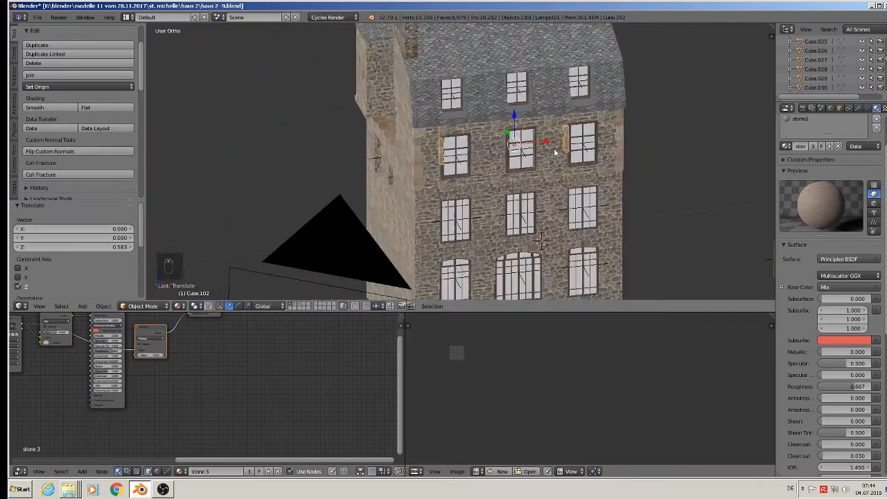
Separate the selected left strip into its own object and set its origin to its geometry.
key(Tab)
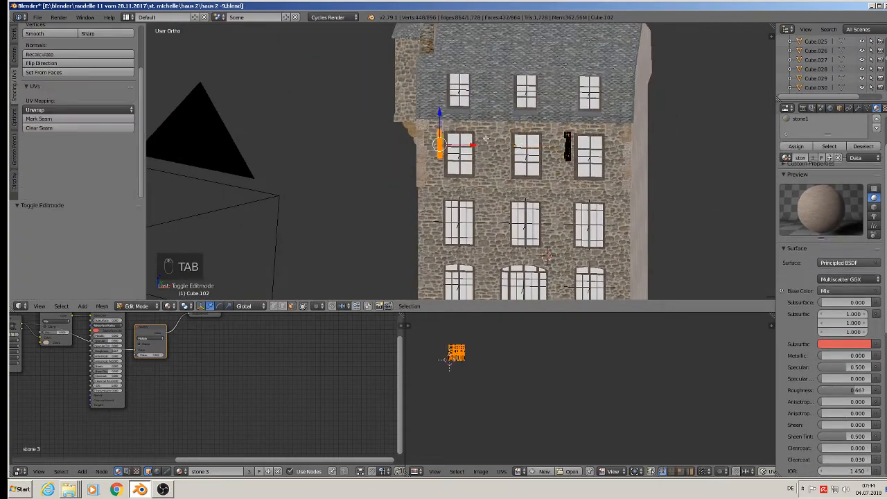
scroll(457, 146, up, 3)
key(p)
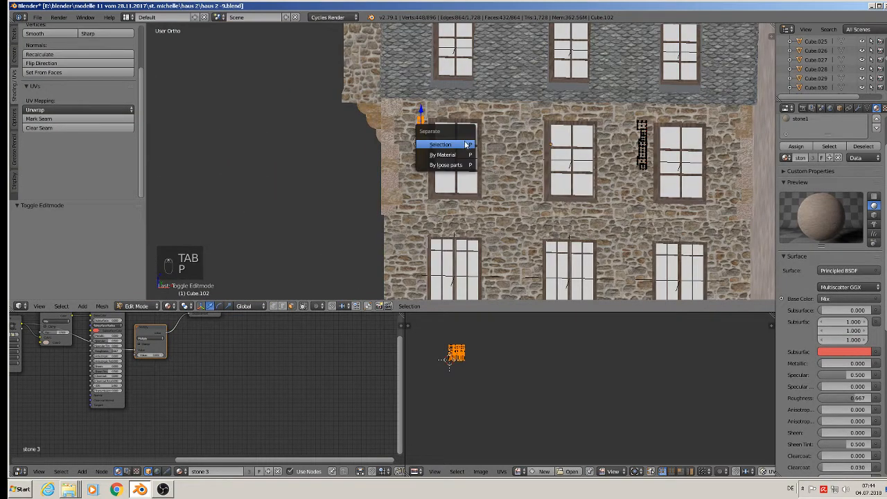
click(466, 144)
key(Tab)
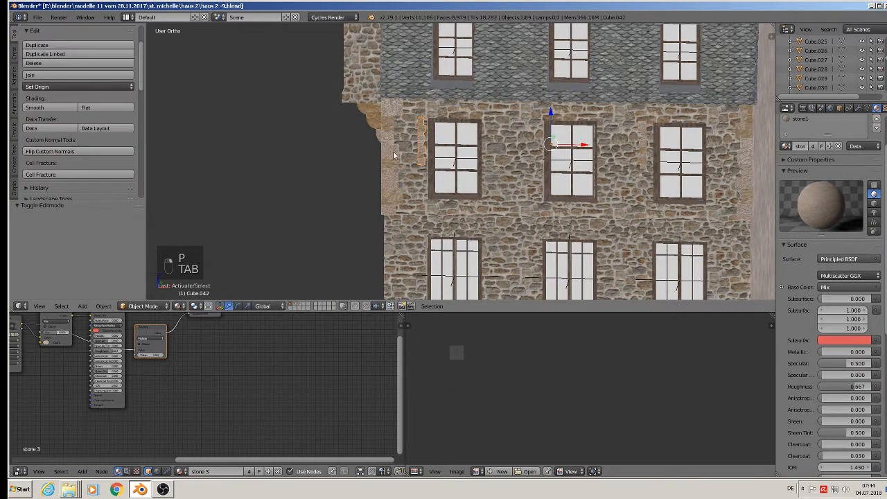
click(52, 87)
click(69, 104)
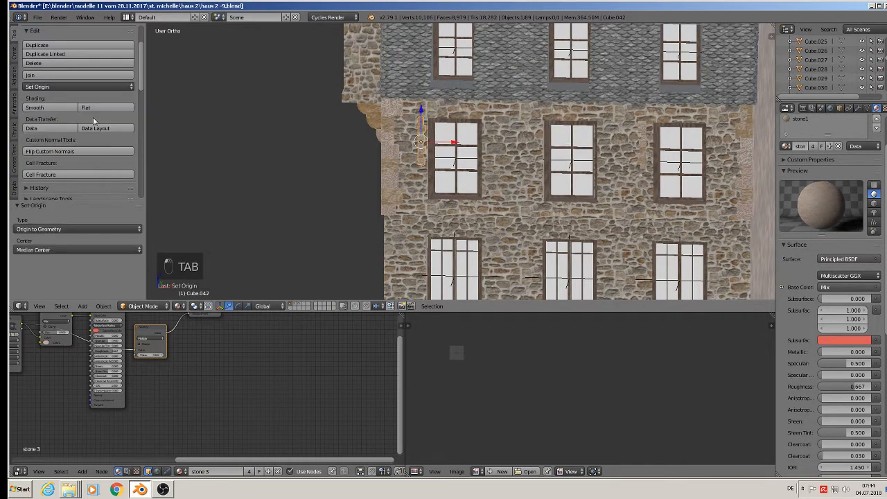
In front view, move the separated strip about -0.079 in X and -0.359 in Z to the facade's left corner and scale it by about 2.459.
scroll(414, 168, down, 3)
key(KP_1)
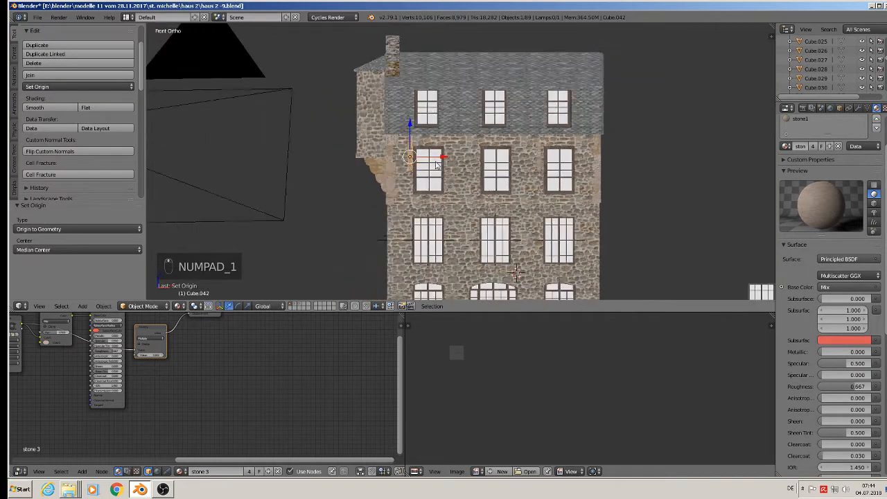
scroll(427, 113, up, 2)
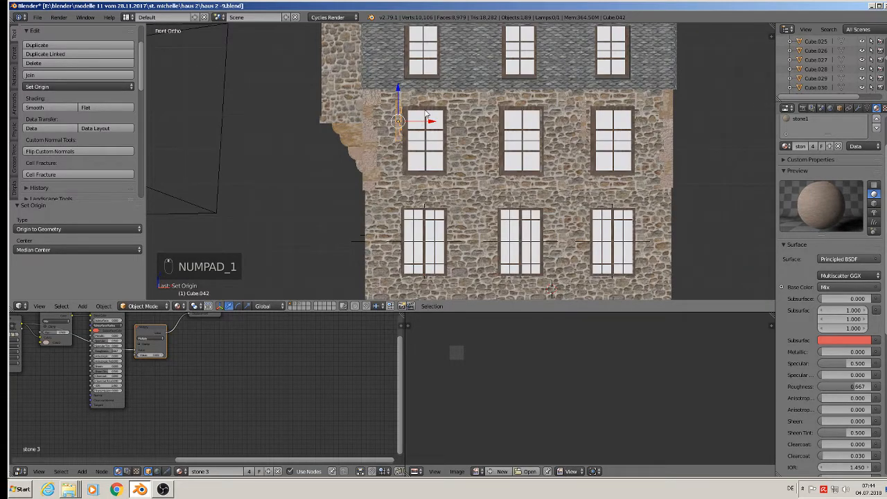
key(g)
click(399, 240)
key(s)
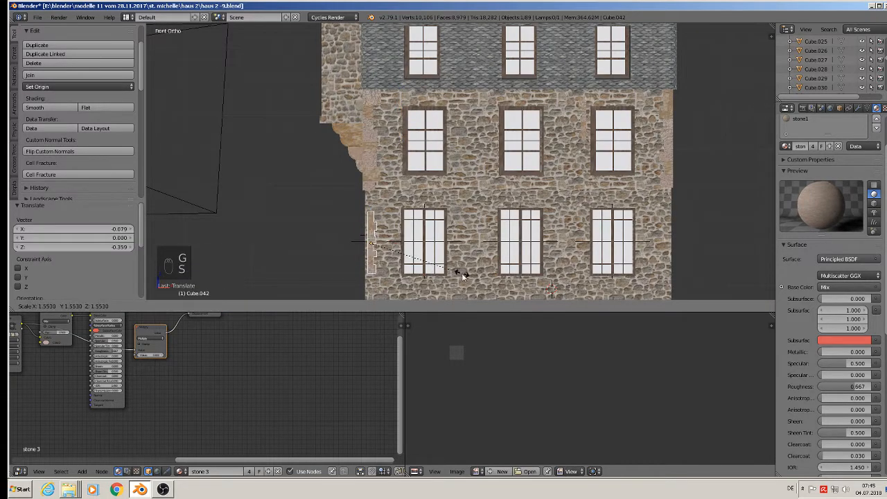
click(518, 281)
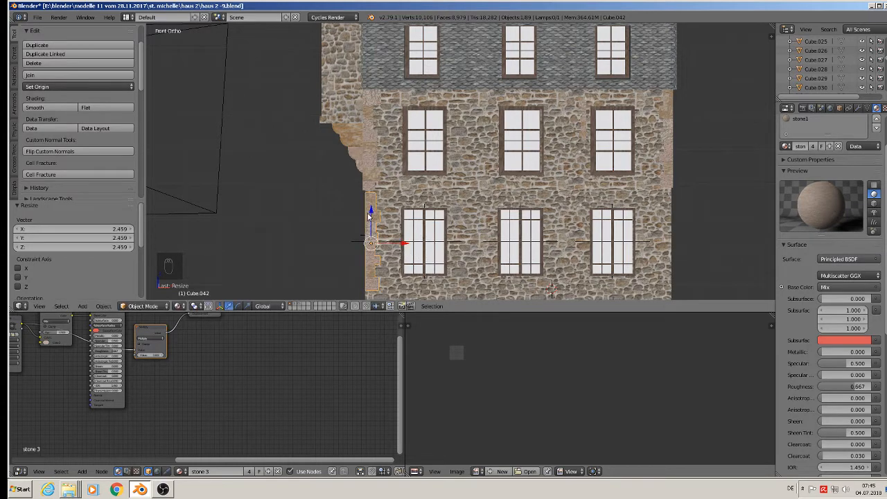
Nudge the enlarged strip slightly along Z, about -0.008 along X and 0.060 along Y to fit the left house corner.
drag(370, 214, 370, 211)
drag(404, 242, 400, 243)
middle_drag(401, 243, 497, 261)
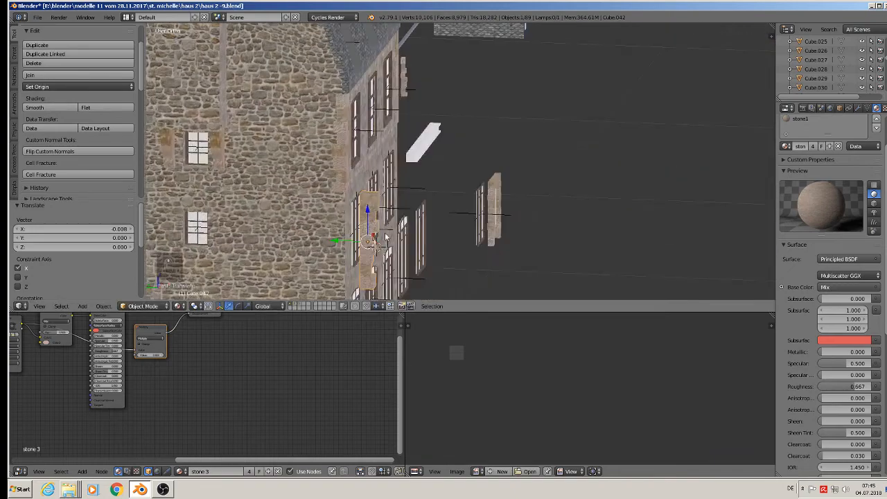
drag(347, 241, 326, 233)
middle_drag(326, 234, 333, 183)
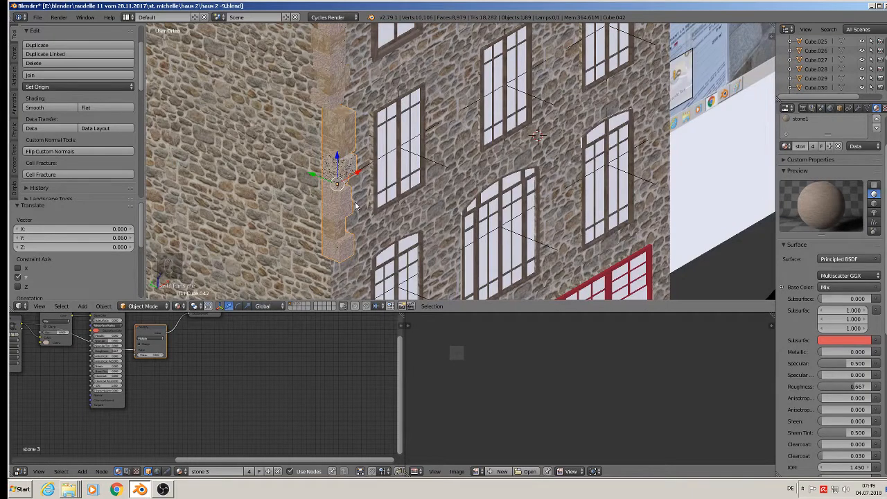
Rotate the enlarged corner strip about 178° around the Z axis.
key(r)
key(z)
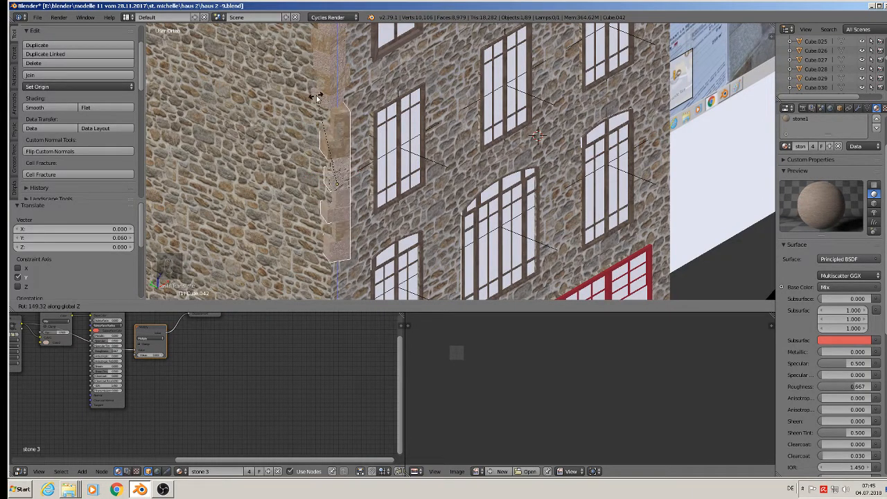
click(280, 124)
scroll(395, 158, down, 3)
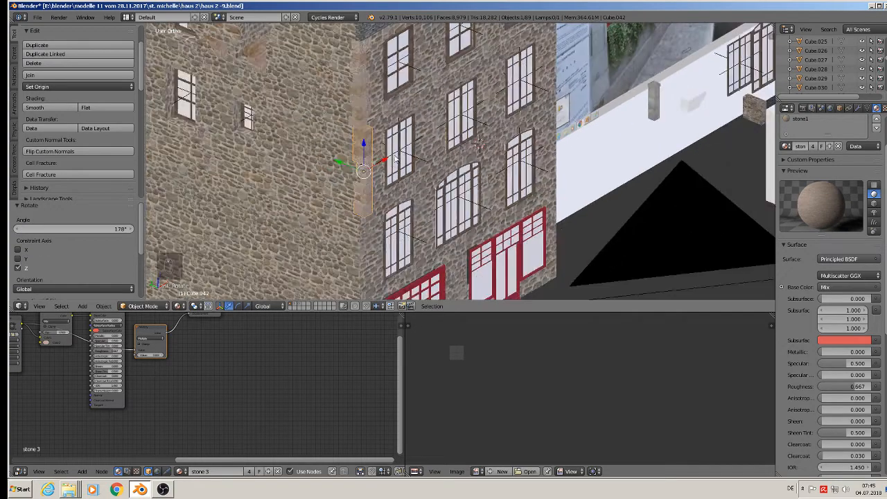
Move the rotated strip about 0.863 along X to the facade's right corner and show its modifier settings.
drag(382, 161, 572, 63)
middle_drag(624, 68, 560, 59)
scroll(558, 61, down, 8)
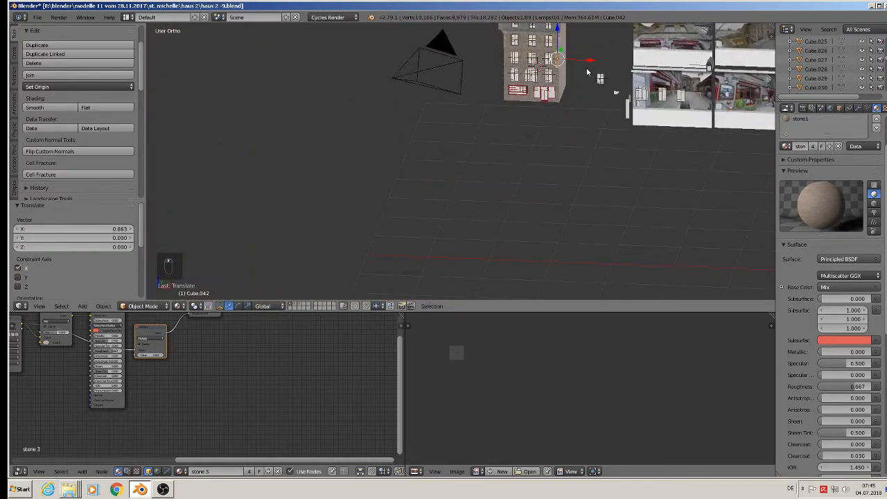
scroll(589, 66, up, 4)
scroll(821, 129, up, 3)
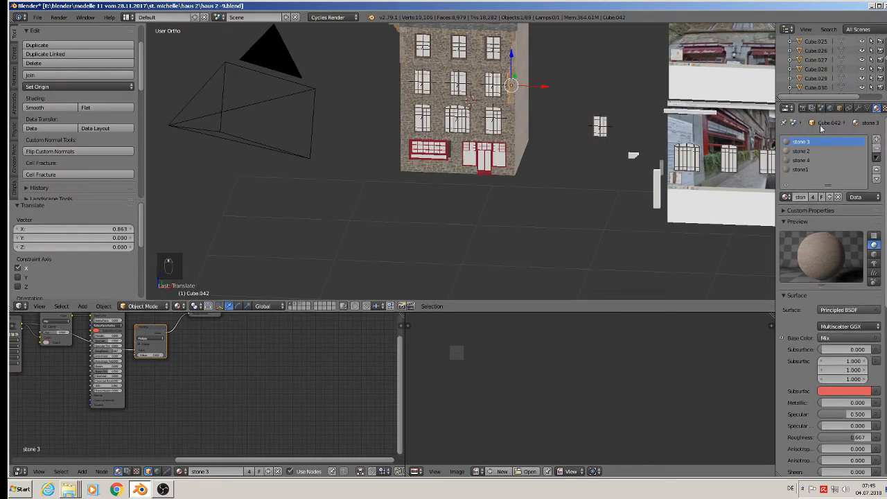
click(866, 109)
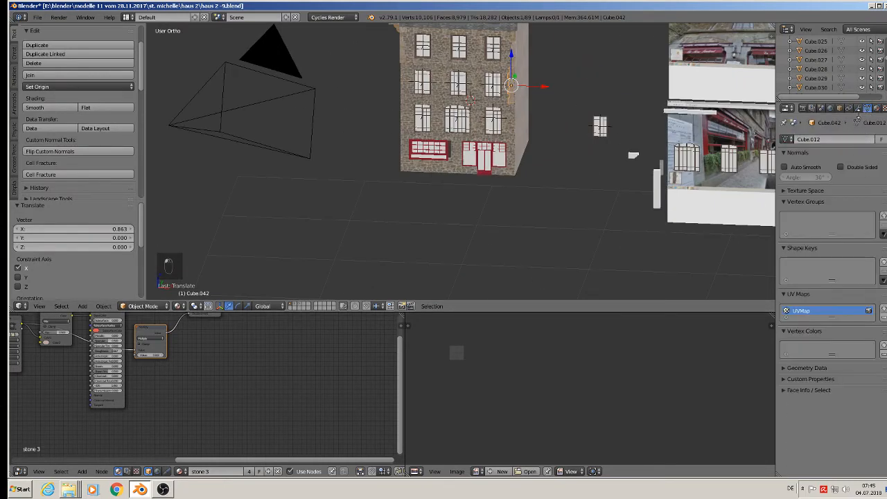
click(858, 109)
Fine-tune the strip on the right corner with a small X shift and a raise of about 0.008 along Z.
scroll(523, 78, up, 8)
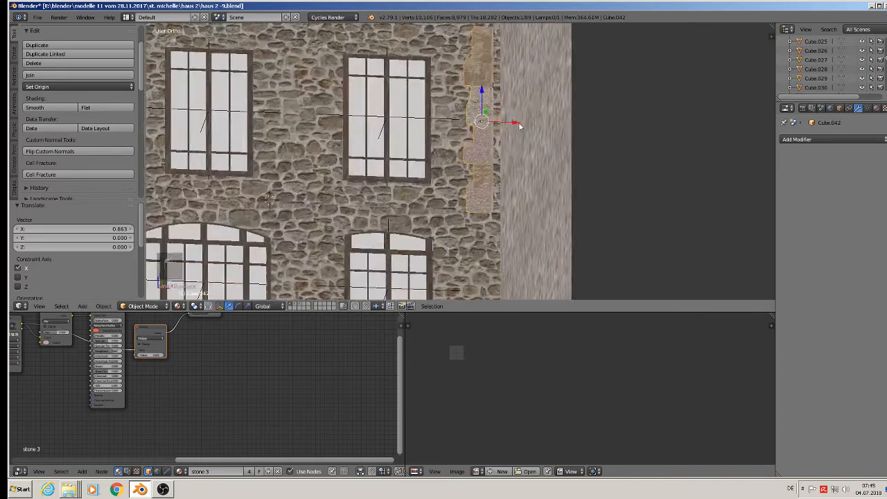
drag(519, 124, 524, 121)
middle_drag(523, 122, 508, 173)
drag(492, 175, 477, 148)
scroll(477, 149, down, 6)
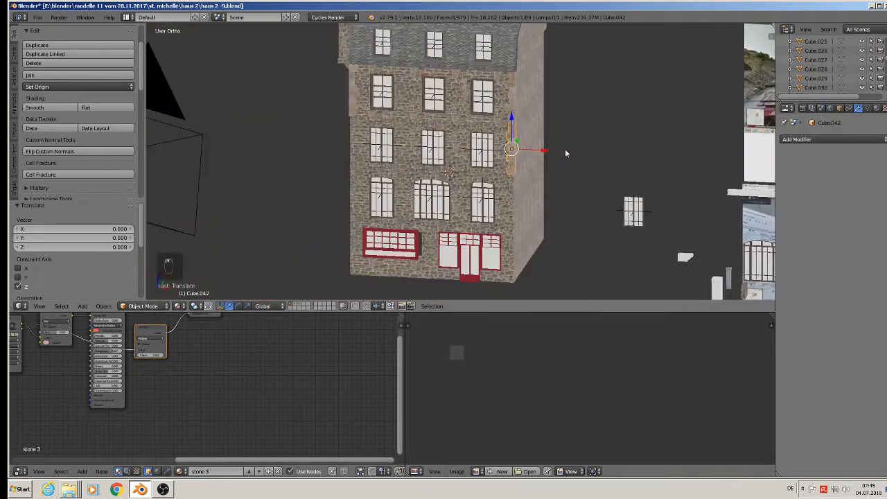
Move the remaining small strip about -0.582, -0.190, -0.290 toward the facade's lower left side and set its origin to its geometry.
shift+middle_drag(565, 150, 582, 196)
scroll(483, 126, up, 2)
right_click(478, 112)
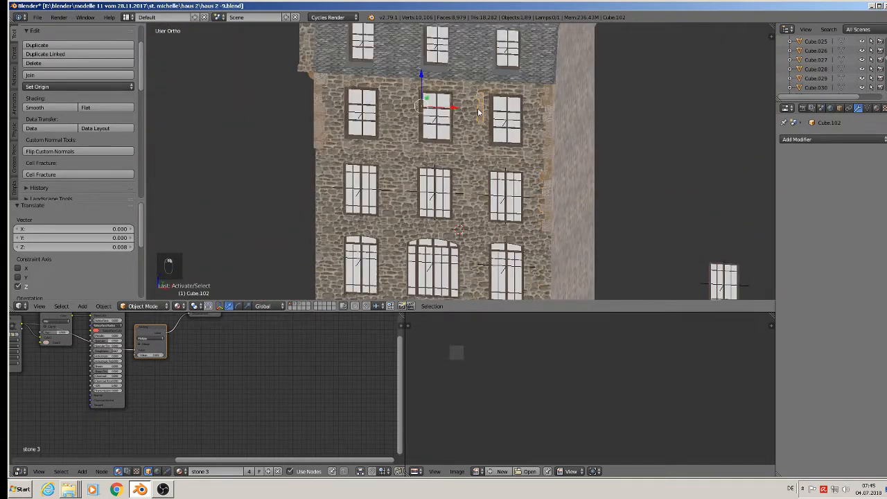
key(g)
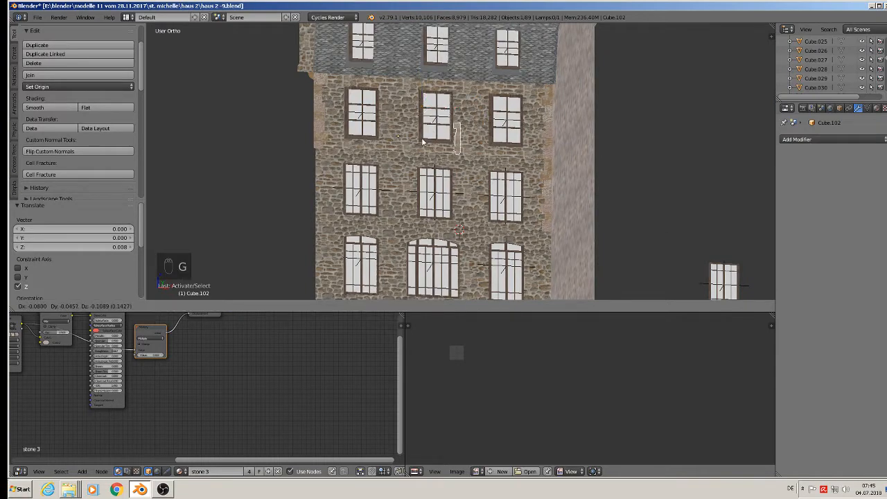
click(284, 183)
middle_drag(297, 183, 321, 183)
scroll(321, 184, up, 4)
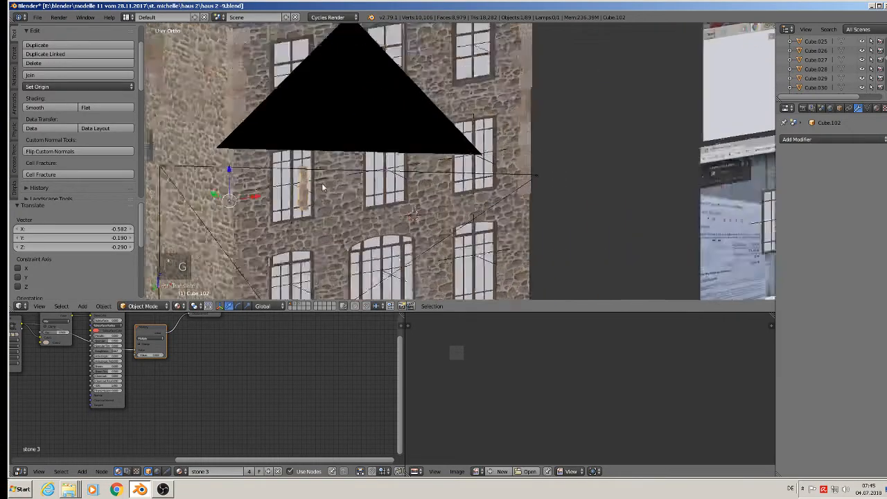
click(78, 87)
click(64, 105)
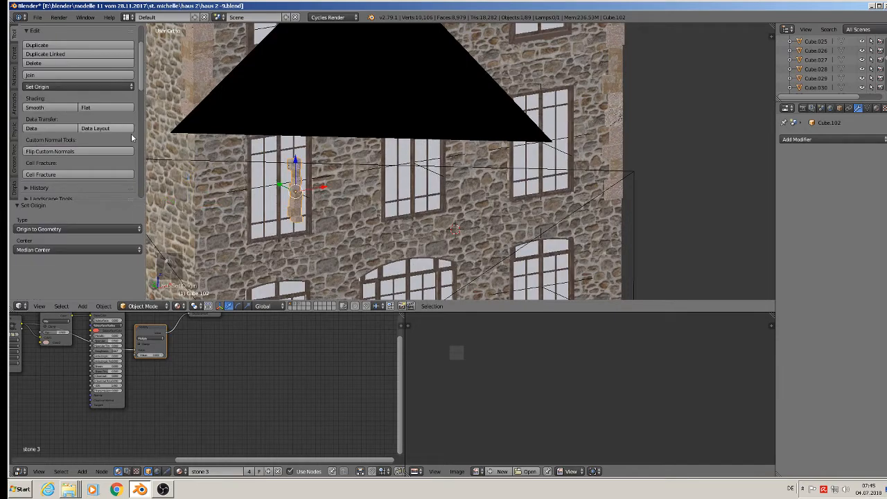
Shift the small strip about 0.143 along Y and -0.119 along X to the house's left corner.
middle_drag(388, 159, 499, 177)
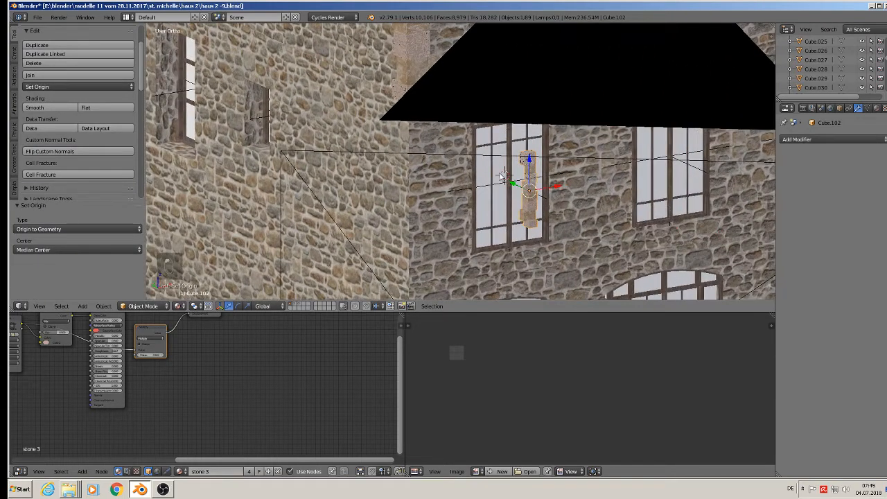
key(g)
key(y)
click(473, 163)
drag(506, 166, 438, 179)
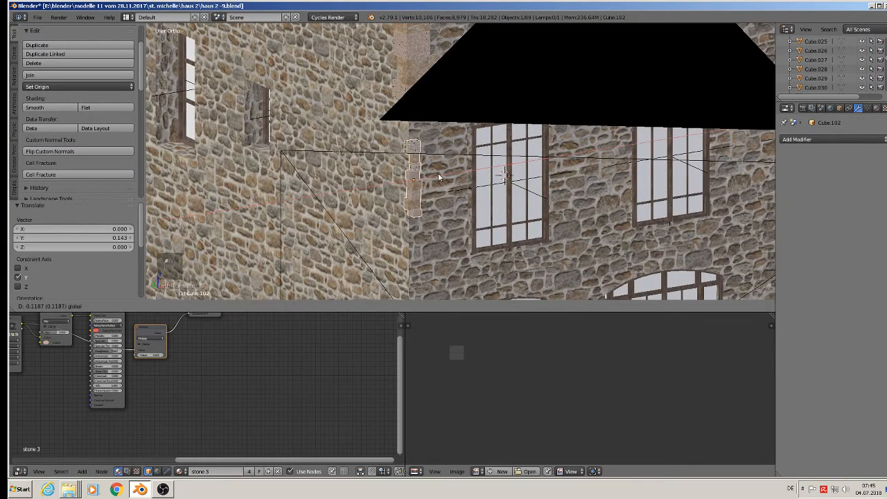
middle_drag(438, 179, 467, 199)
scroll(441, 179, up, 7)
middle_drag(409, 167, 524, 148)
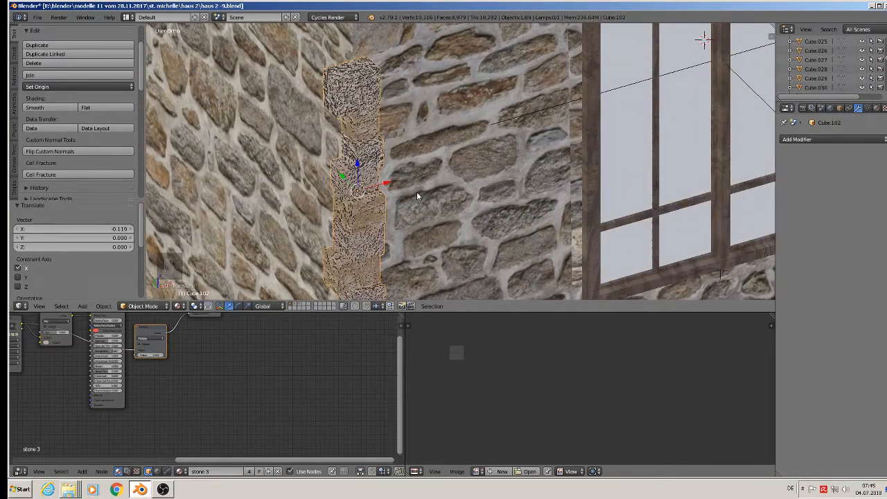
Rotate the small strip about -177° around the Z axis.
key(r)
key(z)
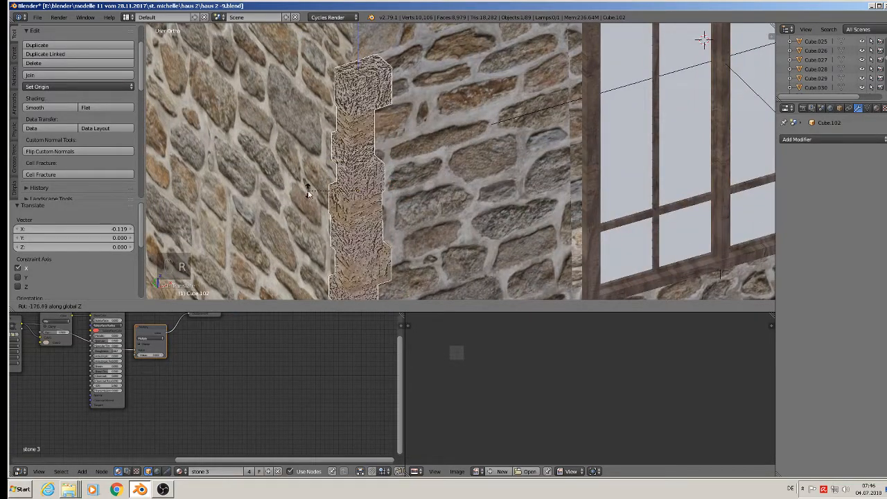
click(309, 193)
scroll(333, 159, down, 5)
scroll(335, 159, up, 2)
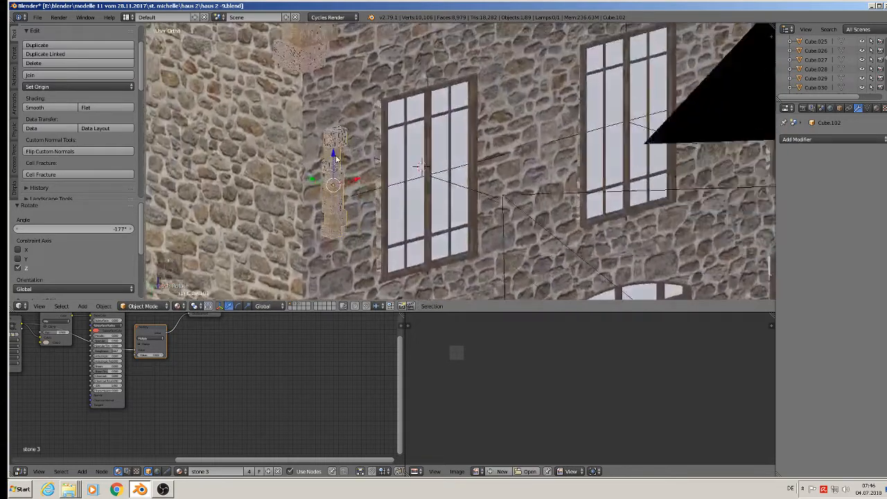
Shift the small strip along Y toward the house's left front corner and rescale it uniformly.
middle_drag(336, 158, 336, 148)
drag(314, 178, 287, 163)
middle_drag(372, 213, 307, 196)
scroll(347, 201, down, 3)
key(s)
click(377, 229)
Lower the left corner strip 0.043 along Z and scale it uniformly by about 1.177.
drag(320, 167, 320, 190)
key(s)
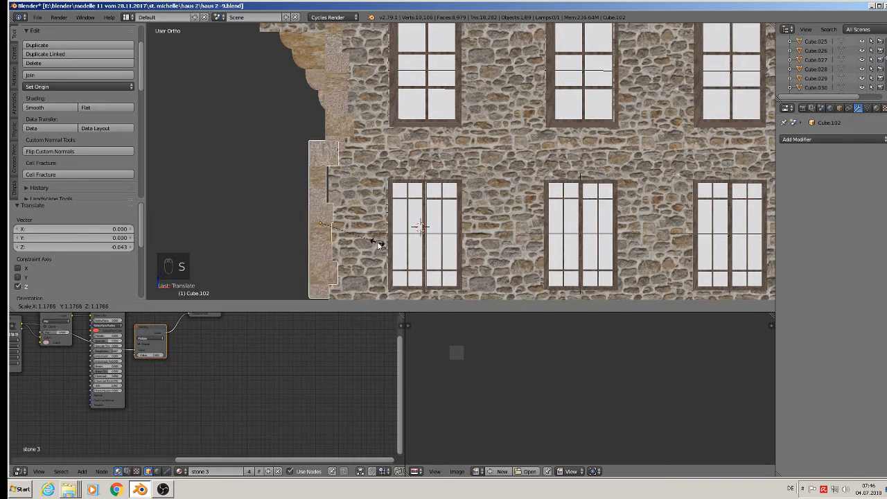
click(386, 239)
shift+middle_drag(386, 240, 369, 201)
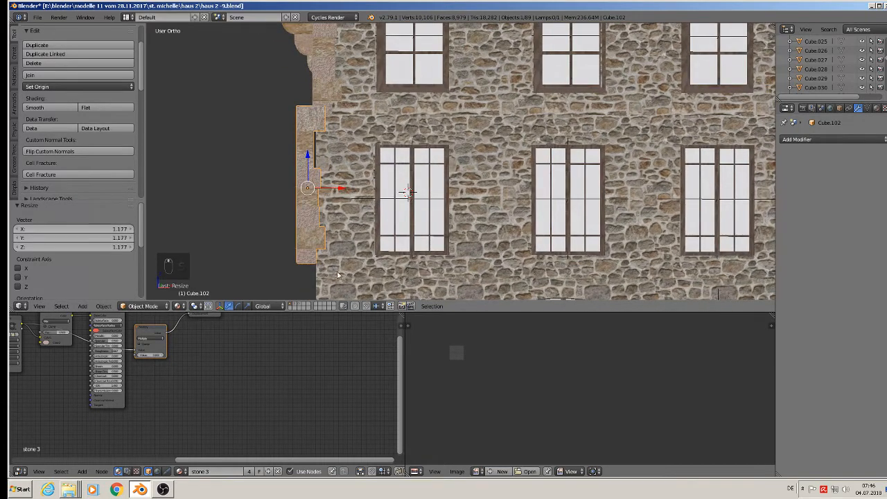
Align the strip with the left facade edge along X, finishing with a 0.005 shift.
drag(333, 189, 355, 198)
middle_drag(356, 200, 372, 210)
drag(316, 195, 336, 193)
middle_drag(336, 193, 302, 139)
scroll(310, 119, down, 2)
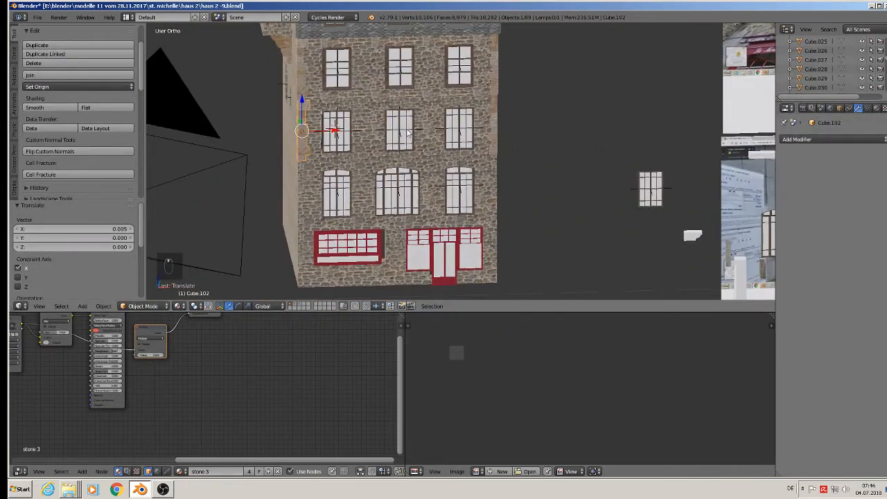
Duplicate the two upper corner strips and lower the copies 0.585 along Z to the arched-window storey.
shift+middle_drag(409, 130, 397, 137)
scroll(338, 123, up, 2)
right_click(275, 82)
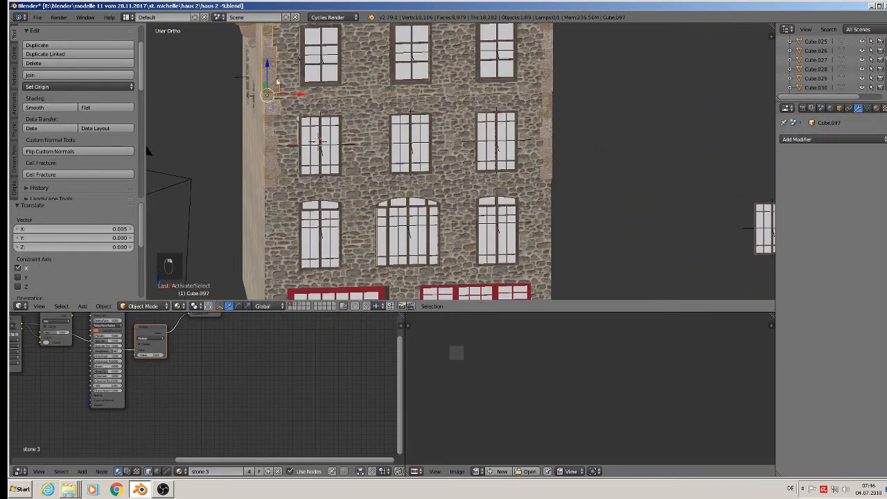
right_click(546, 73)
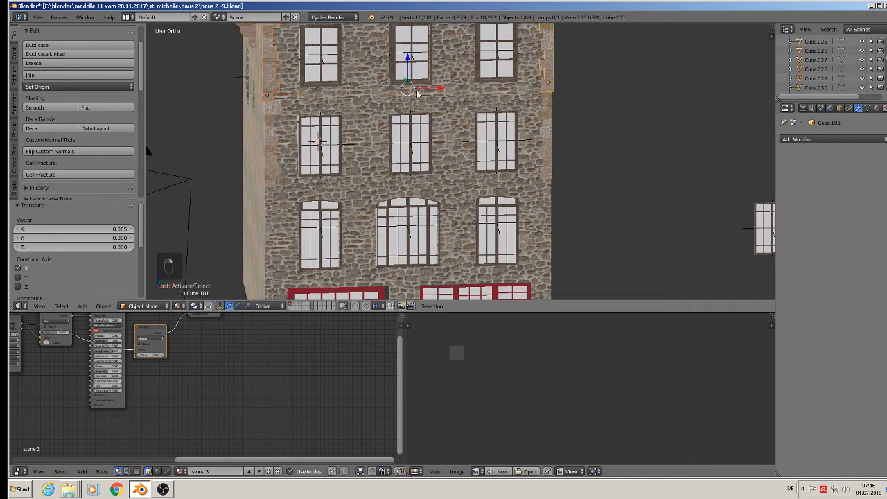
key(shift+d)
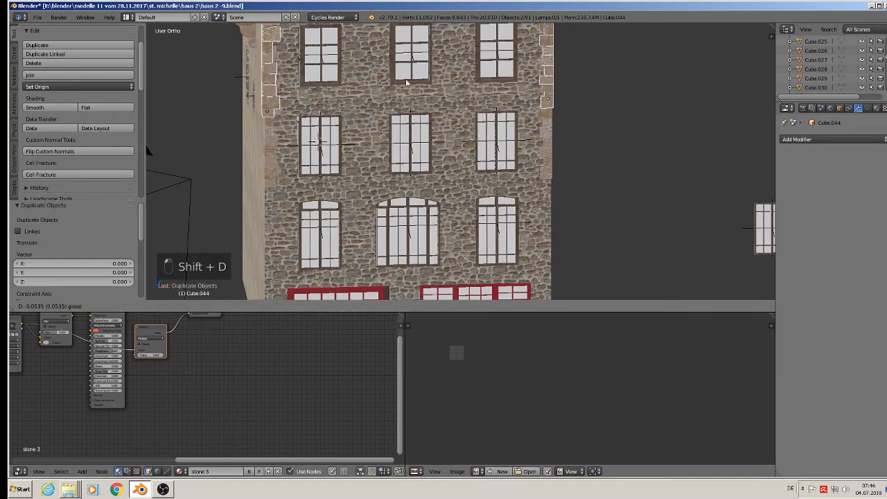
click(433, 238)
scroll(431, 208, down, 3)
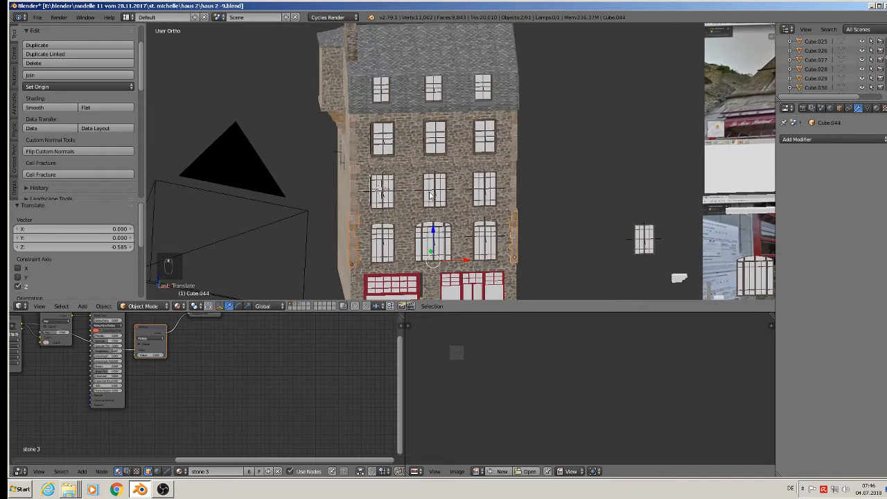
Duplicate all six front corner strips and move the copies 1.269 along Y behind the house.
shift+right_click(356, 194)
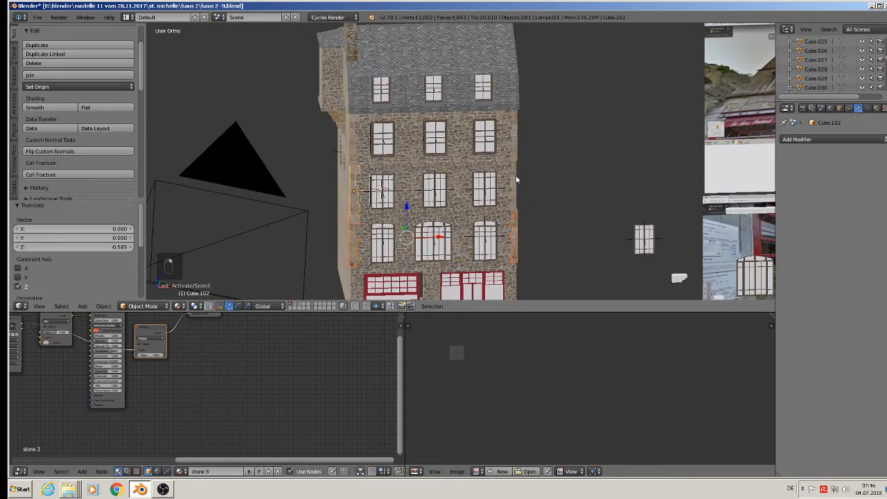
shift+right_click(515, 177)
shift+right_click(515, 148)
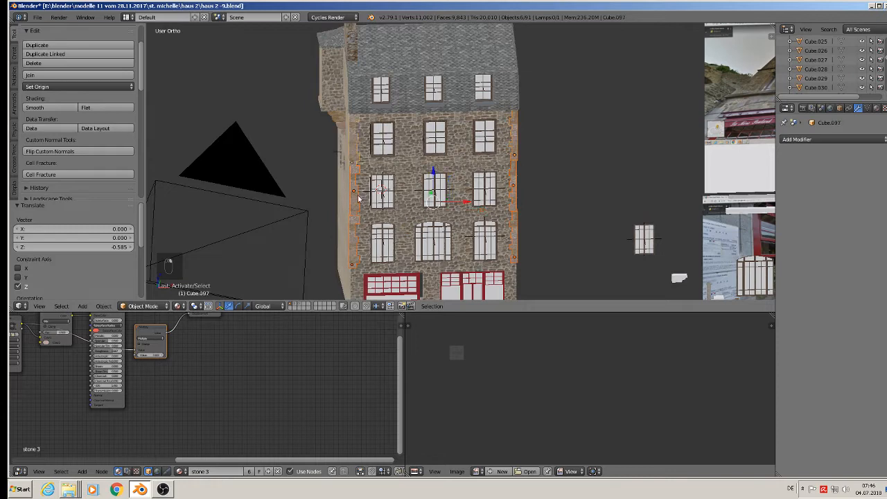
middle_drag(358, 199, 399, 203)
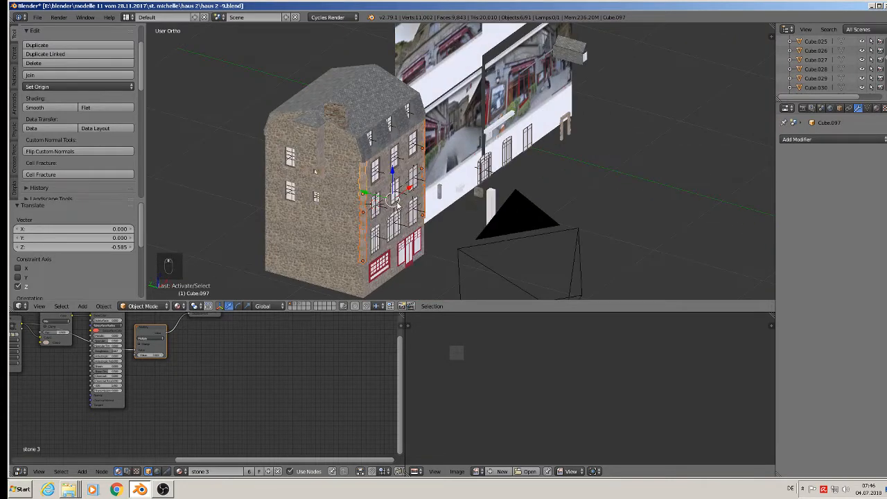
key(shift+d)
right_click(395, 203)
drag(365, 192, 226, 152)
shift+middle_drag(299, 194, 517, 205)
Rotate the six duplicated strips 180° around Z and move them -0.388 along Y toward the rear wall.
text(rz)
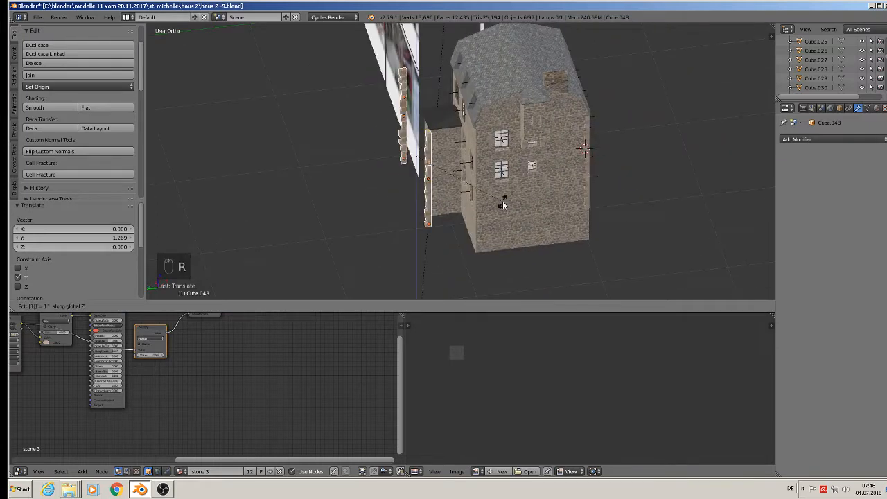
text(180)
key(Return)
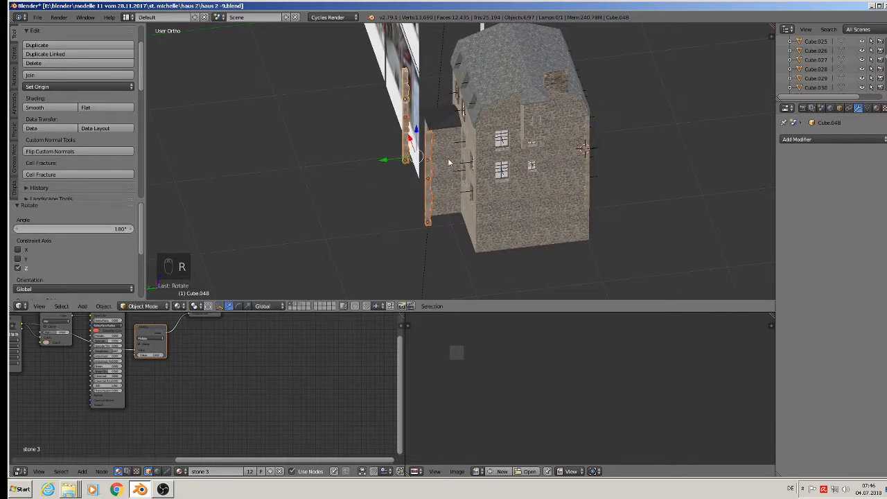
key(g)
key(y)
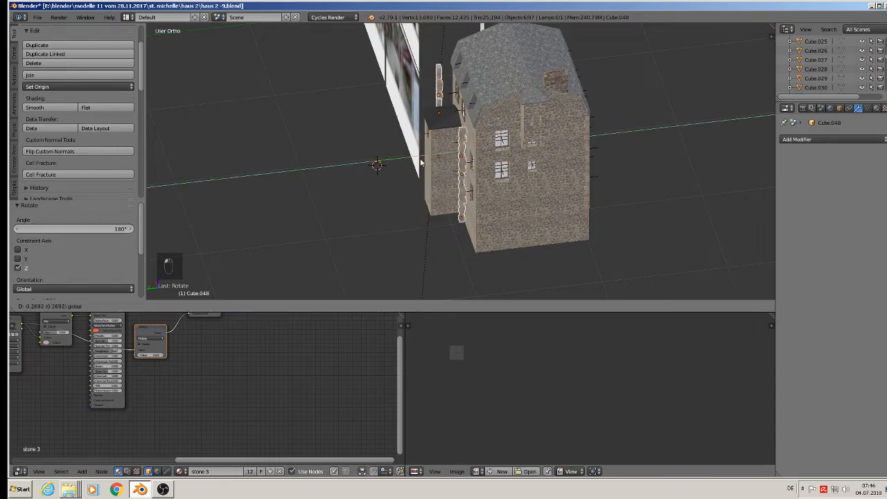
click(436, 163)
Nudge the rear strips about -0.008 along Y to fit the back corners and deselect everything.
scroll(436, 163, up, 2)
scroll(443, 156, up, 6)
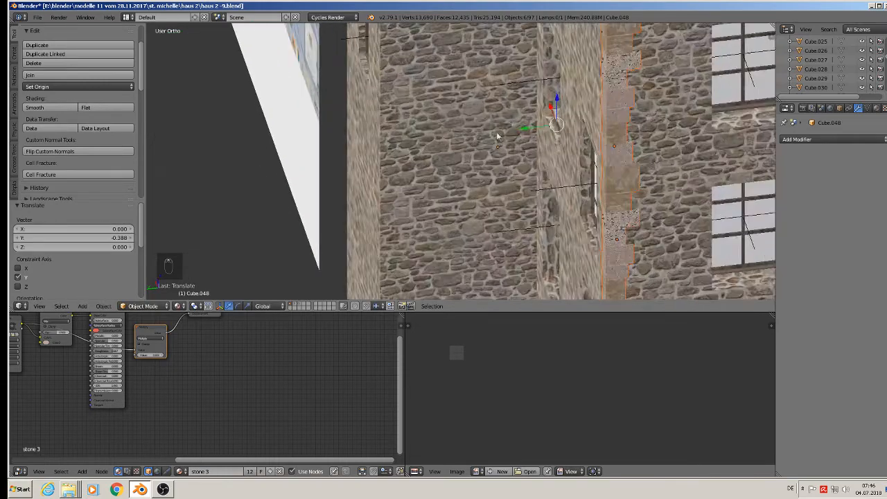
key(g)
key(y)
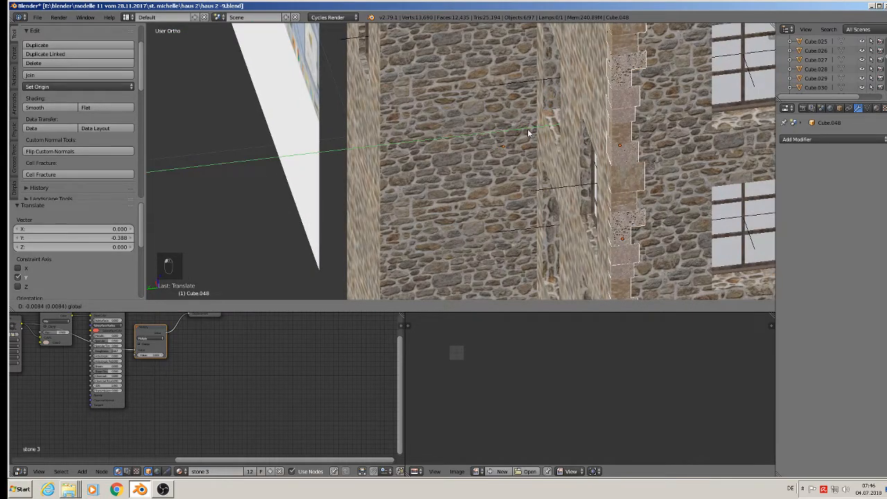
click(528, 131)
scroll(528, 132, down, 10)
key(a)
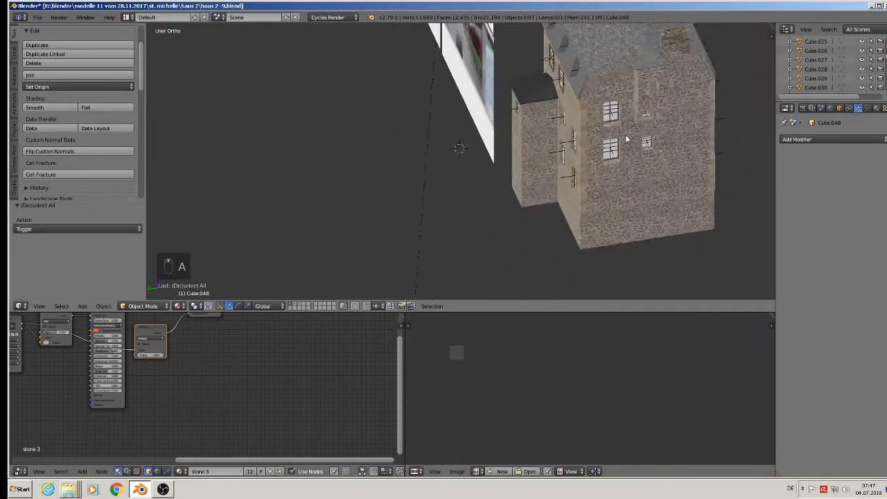
scroll(523, 127, up, 8)
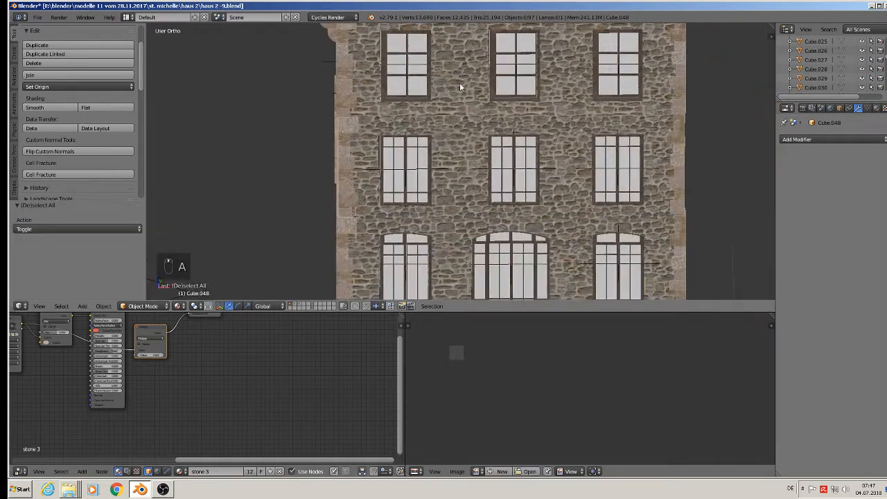
scroll(457, 104, down, 2)
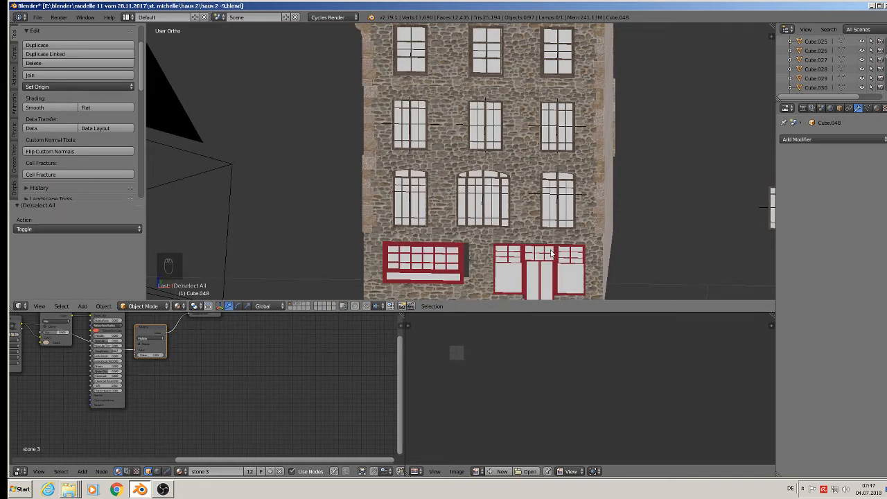
Save the current file, and save a new version as haus 2 -10.blend.
click(38, 17)
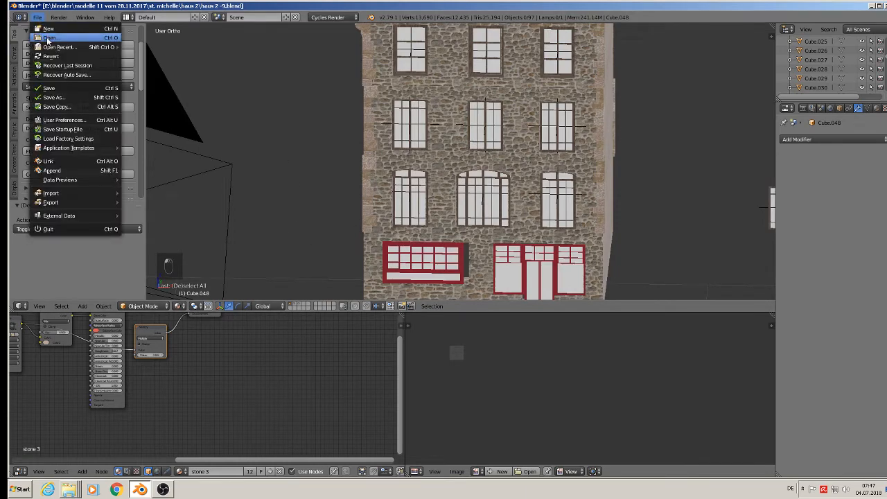
click(58, 88)
click(38, 17)
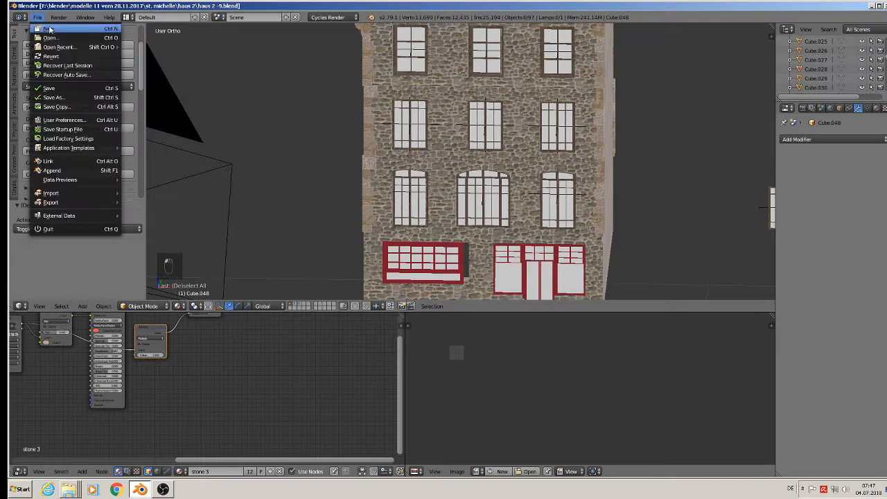
click(61, 97)
click(151, 53)
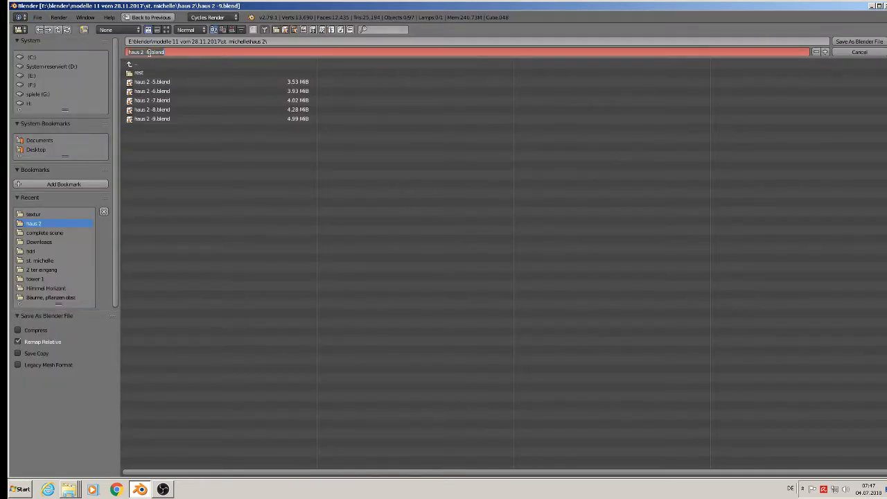
click(152, 54)
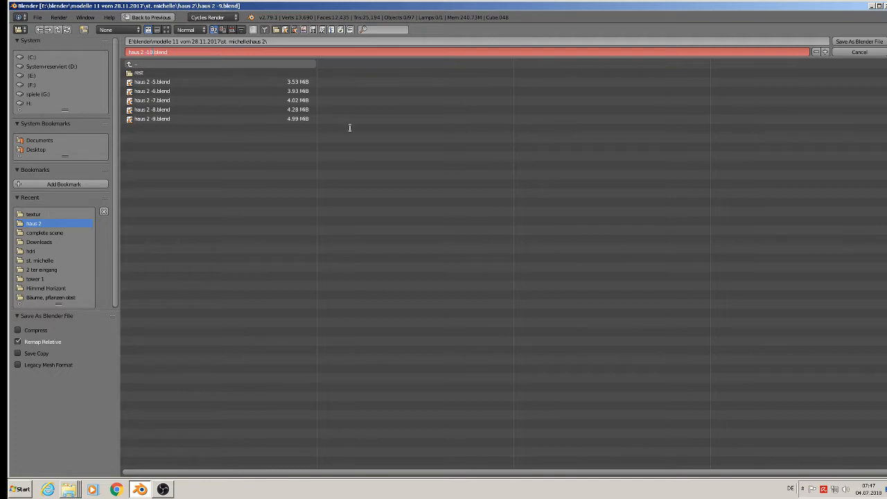
click(858, 41)
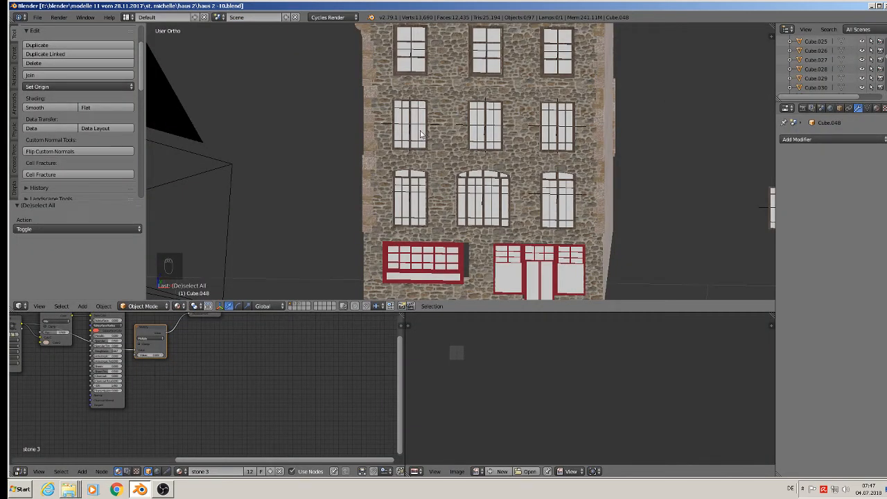
Examine the finished facade and the stone window surrounds and ledges in the reference photos.
mouse_move(440, 140)
middle_down()
mouse_move(439, 153)
mouse_move(441, 137)
mouse_move(452, 135)
middle_up()
scroll(440, 153, down, 3)
scroll(451, 102, up, 2)
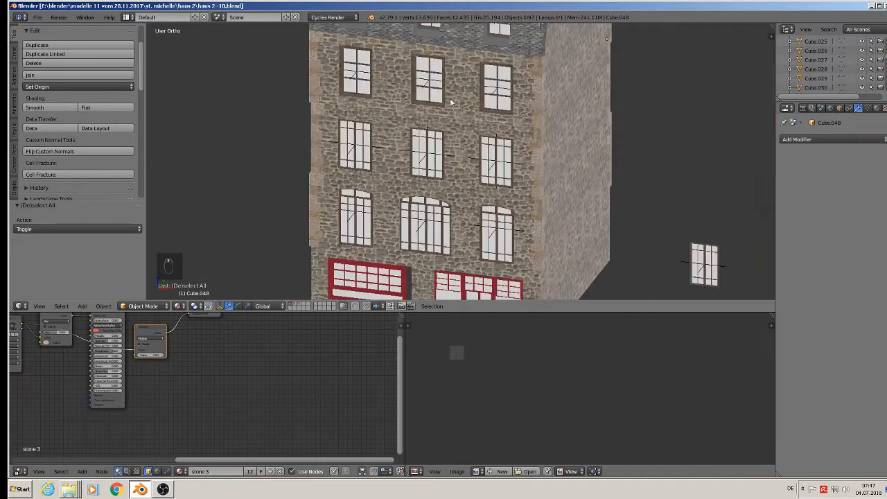
scroll(631, 113, down, 6)
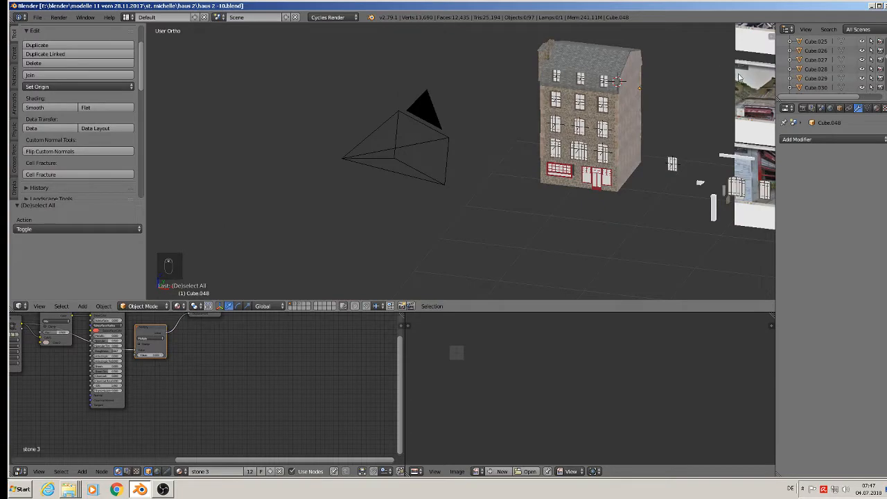
shift+middle_drag(726, 85, 413, 116)
scroll(579, 121, up, 3)
middle_drag(589, 127, 617, 107)
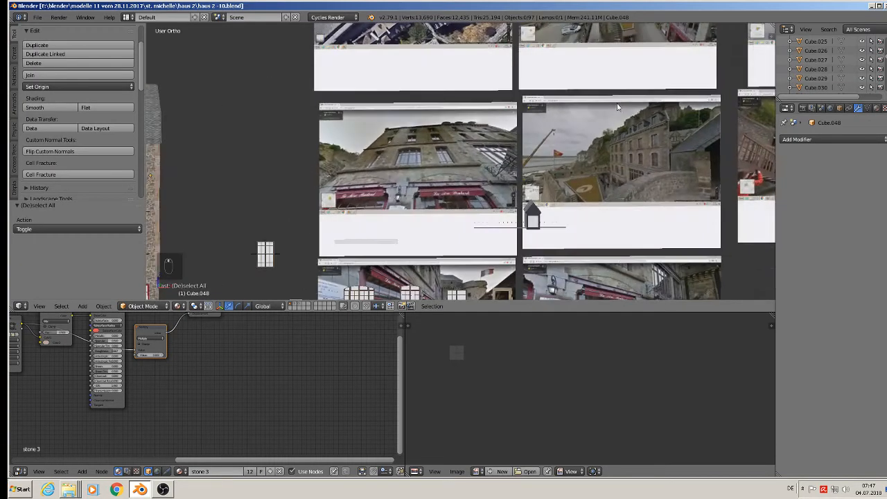
scroll(611, 119, up, 3)
scroll(330, 158, up, 6)
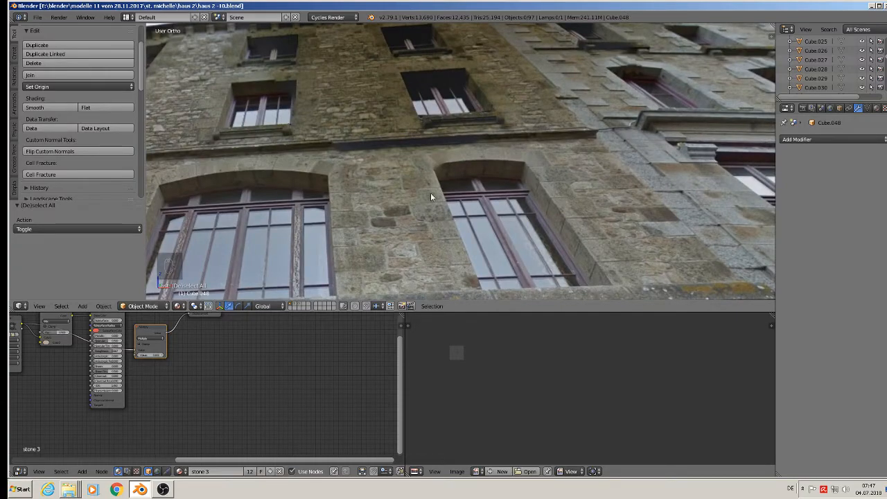
scroll(439, 219, down, 4)
scroll(382, 172, up, 4)
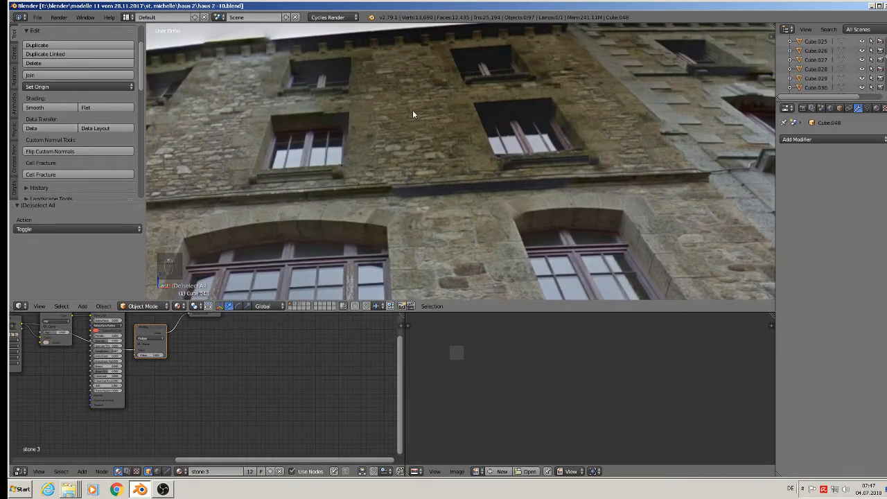
scroll(412, 114, down, 10)
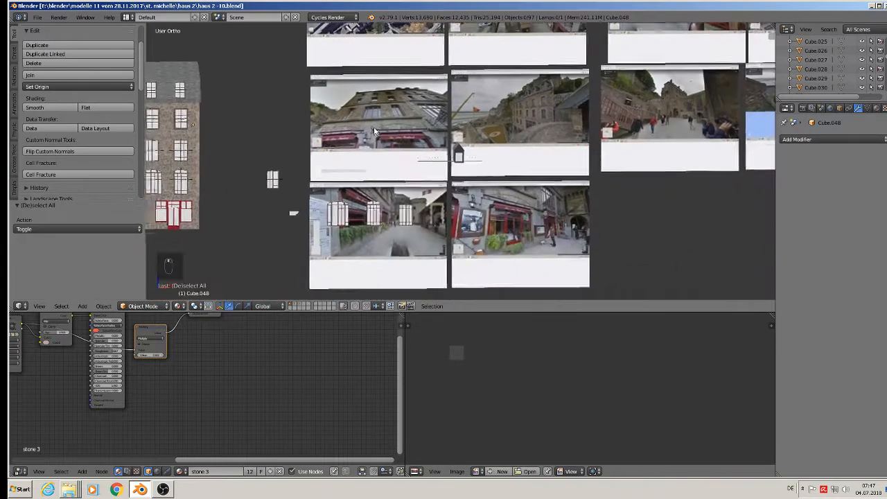
Move the stone window surround from the reference photos along X to a spot beside the house's right side.
scroll(428, 208, up, 6)
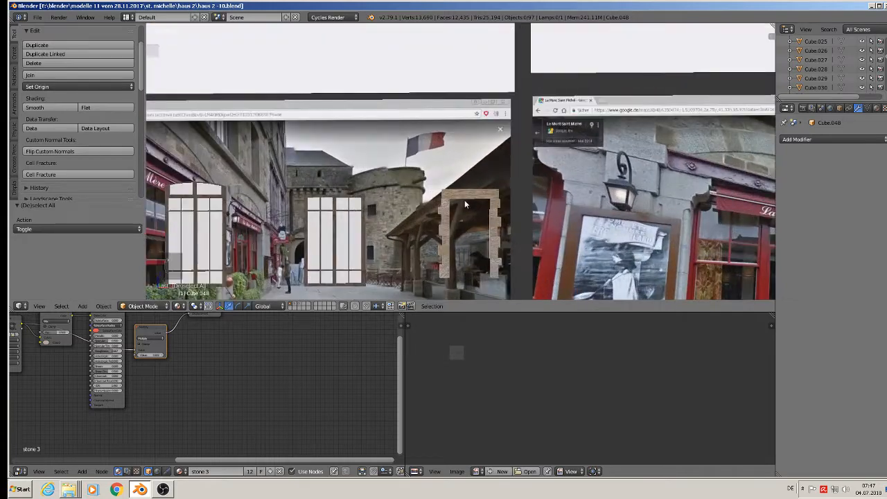
scroll(464, 201, up, 2)
right_click(464, 196)
scroll(443, 208, up, 4)
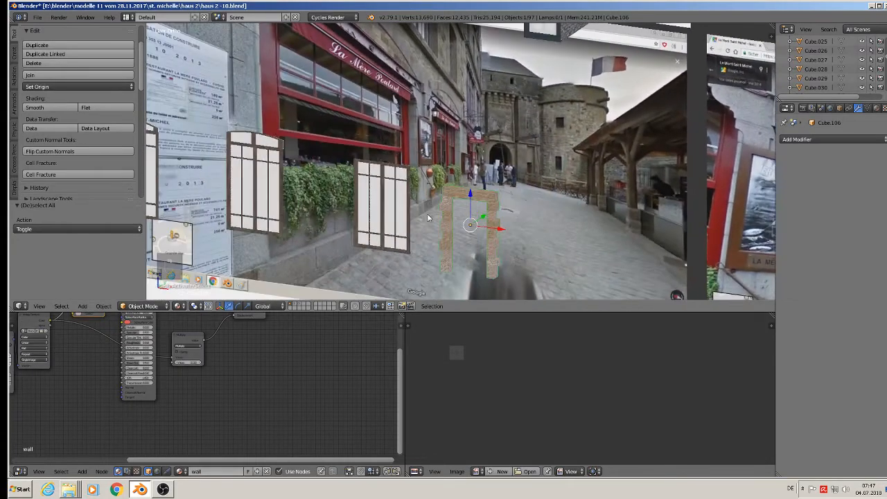
drag(498, 229, 174, 187)
shift+middle_drag(186, 185, 708, 142)
drag(699, 145, 193, 61)
shift+middle_drag(193, 60, 667, 211)
drag(625, 208, 671, 219)
Duplicate the stone surround, move the copy to the facade and raise it 0.273 along Z to the arched windows.
key(shift+d)
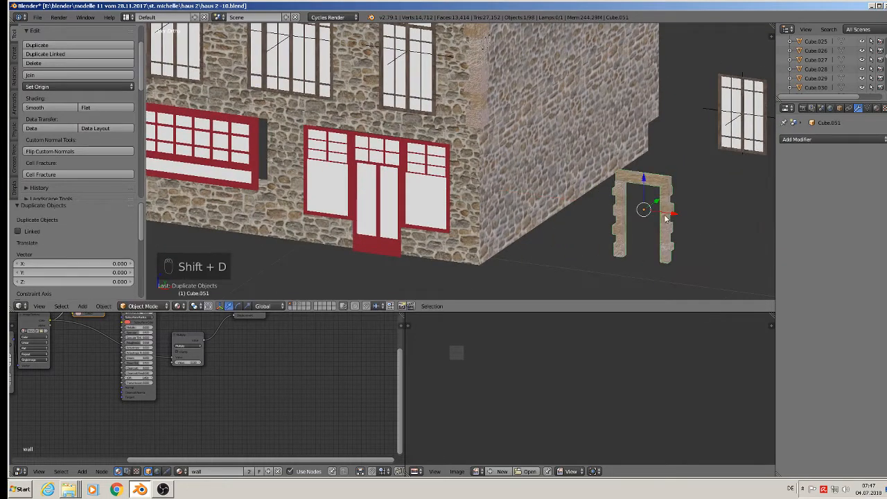
drag(374, 146, 374, 147)
middle_drag(374, 147, 329, 182)
drag(362, 170, 275, 62)
shift+middle_drag(358, 148, 558, 65)
scroll(554, 75, down, 2)
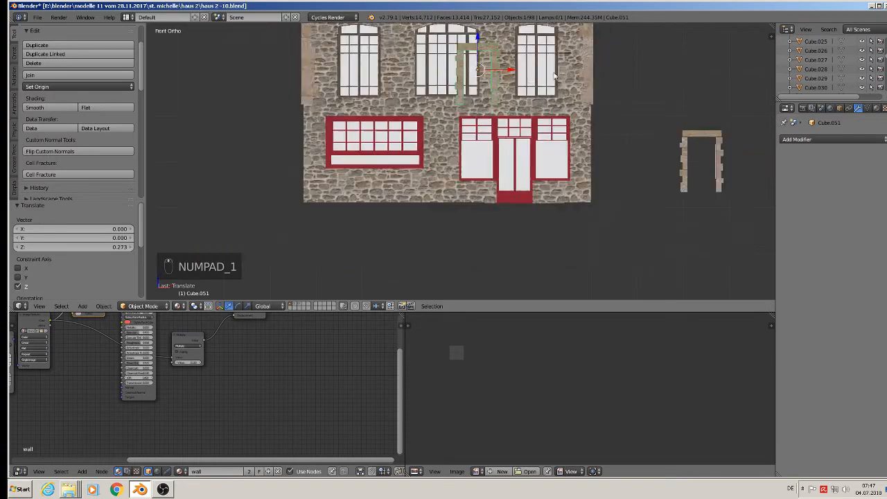
Shift the surround copy 0.179 along X onto the right arched window and open its mesh for editing.
shift+middle_drag(531, 79, 445, 162)
scroll(462, 142, up, 1)
drag(451, 139, 519, 134)
scroll(519, 133, up, 4)
shift+middle_drag(516, 139, 515, 166)
scroll(467, 114, up, 1)
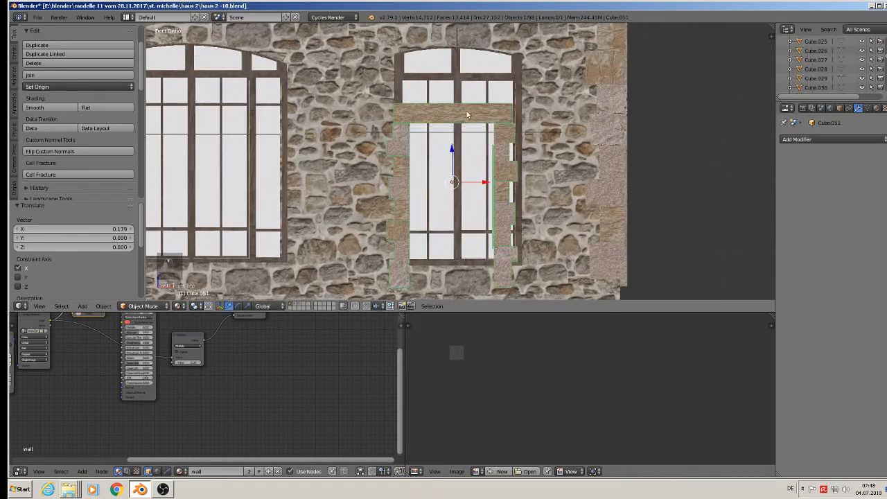
key(Tab)
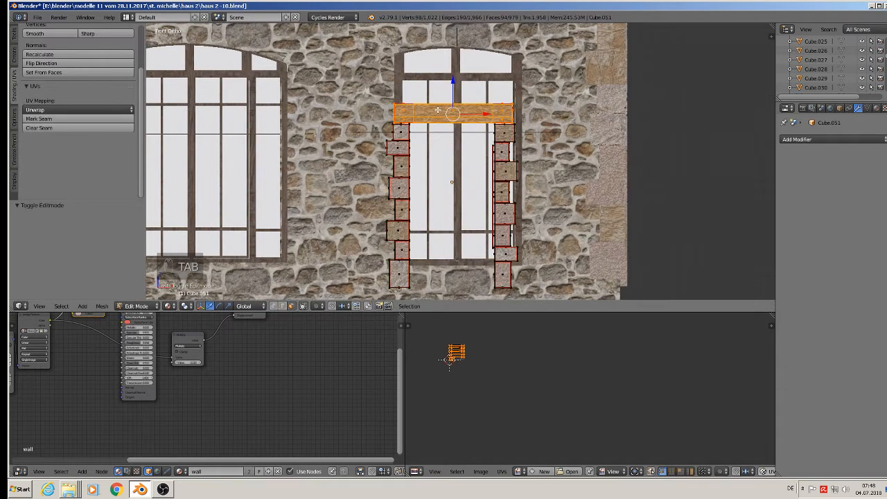
Delete the lintel stone from the right arched window's surround copy and raise the remaining side stones 0.073 along Z.
key(x)
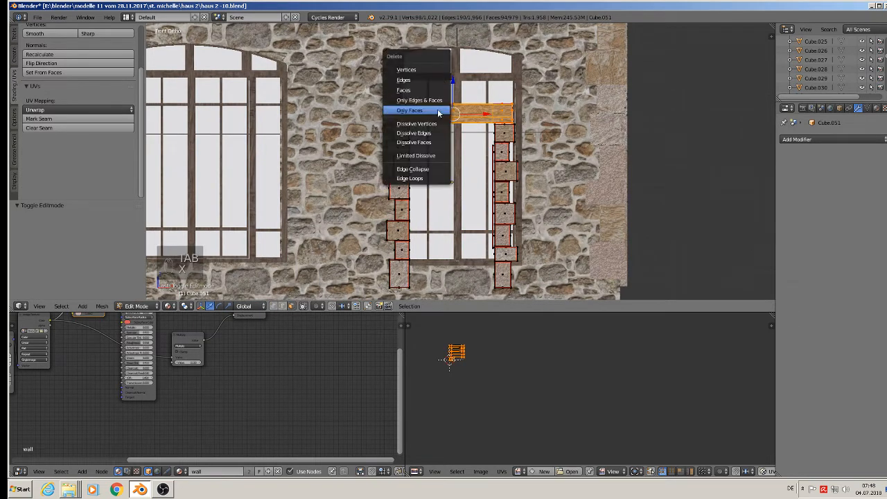
click(431, 70)
key(Tab)
key(g)
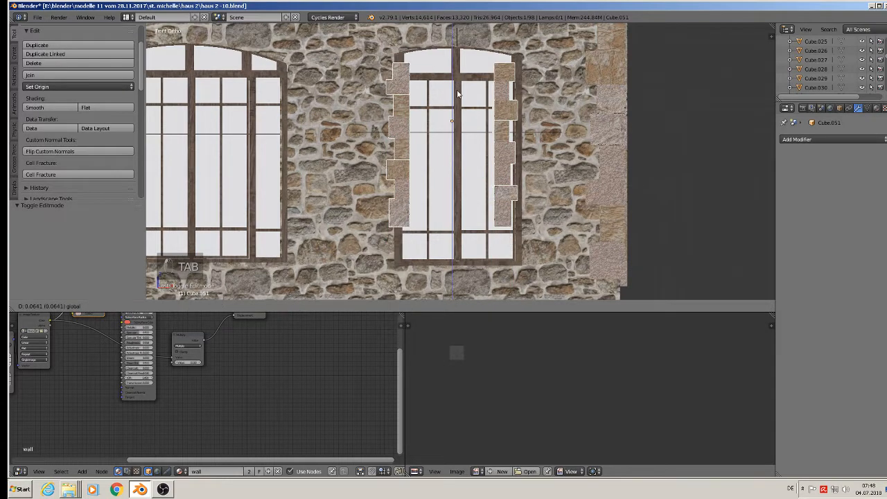
click(464, 95)
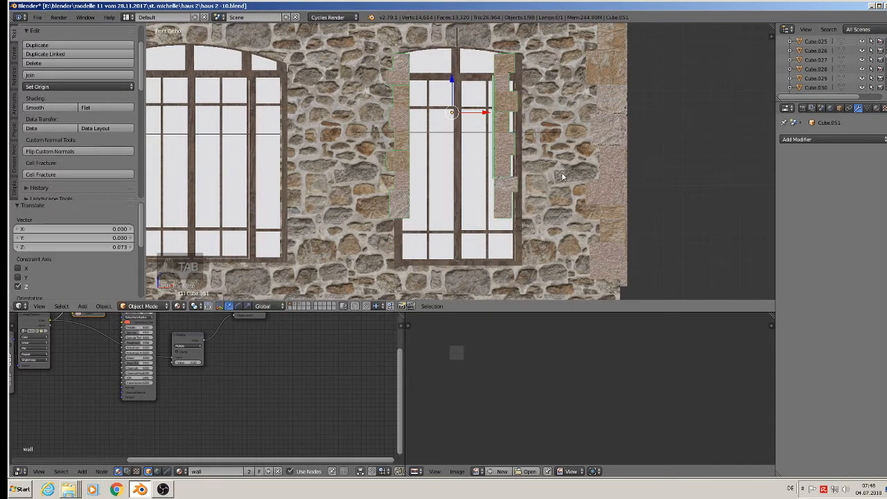
Scale the side stones by 1.202 and again by 1.063, then shift them -0.017 along Z and -0.004 along X.
key(s)
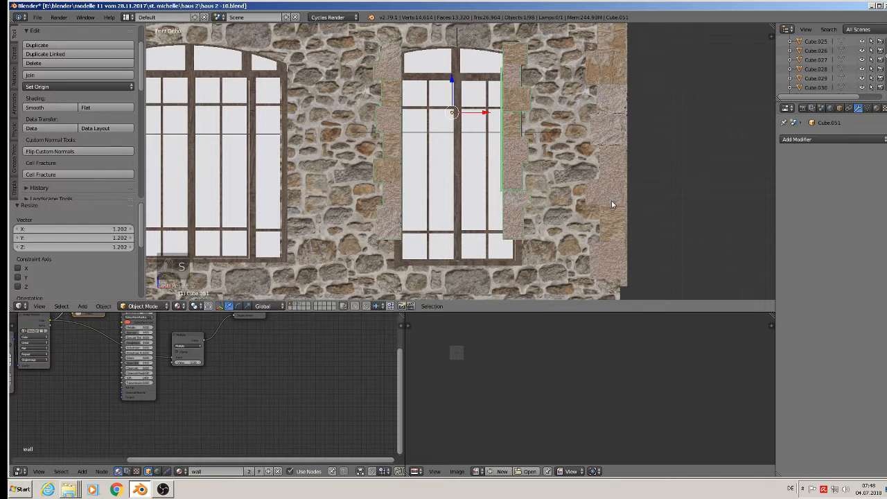
click(611, 200)
key(s)
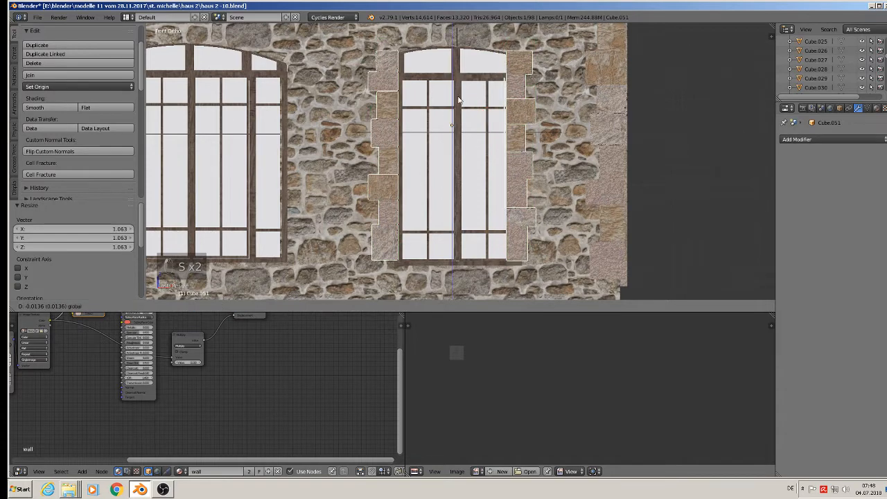
click(458, 103)
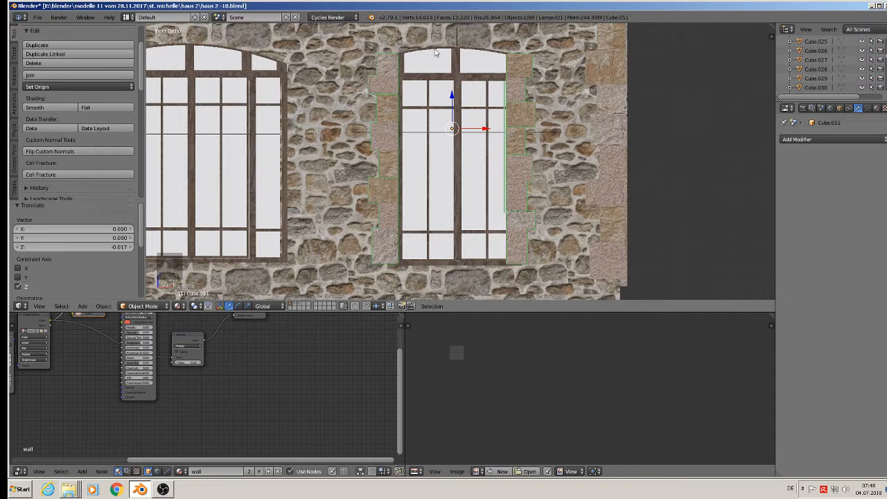
drag(496, 131, 482, 136)
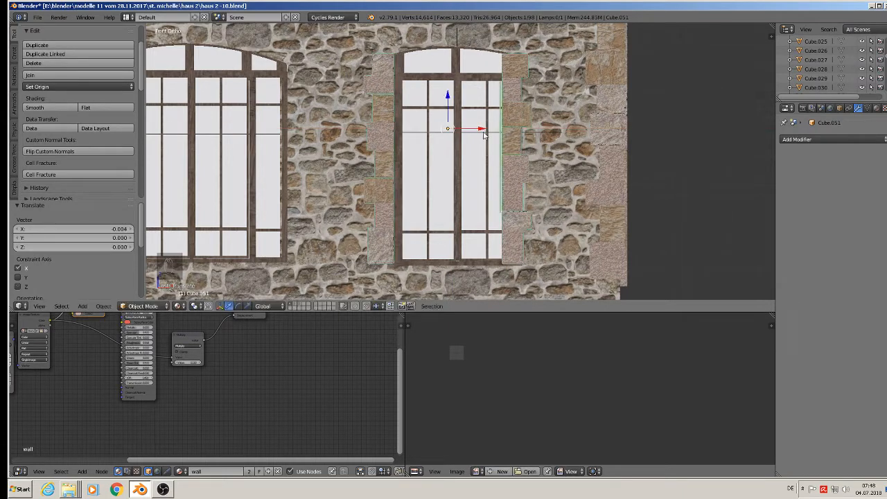
Move only the right column of side stones about 0.02 along X to the right arched window's outer edge.
key(Tab)
key(a)
key(a)
key(a)
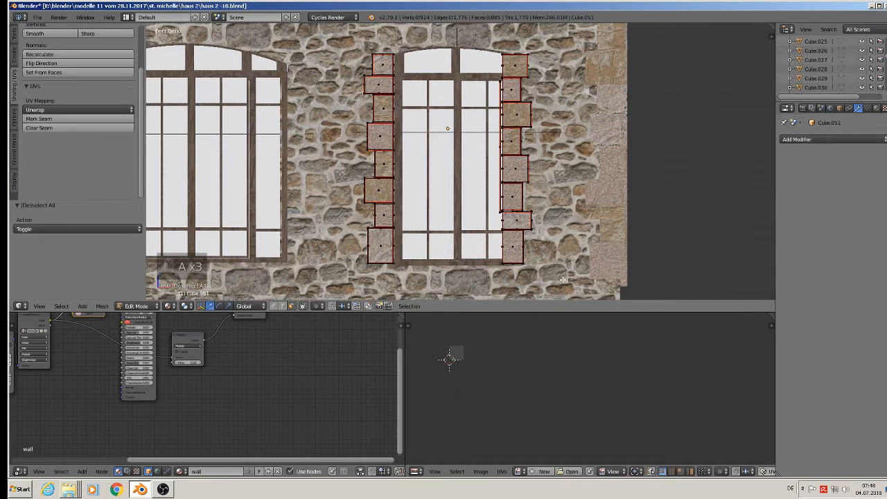
key(b)
drag(563, 279, 486, 35)
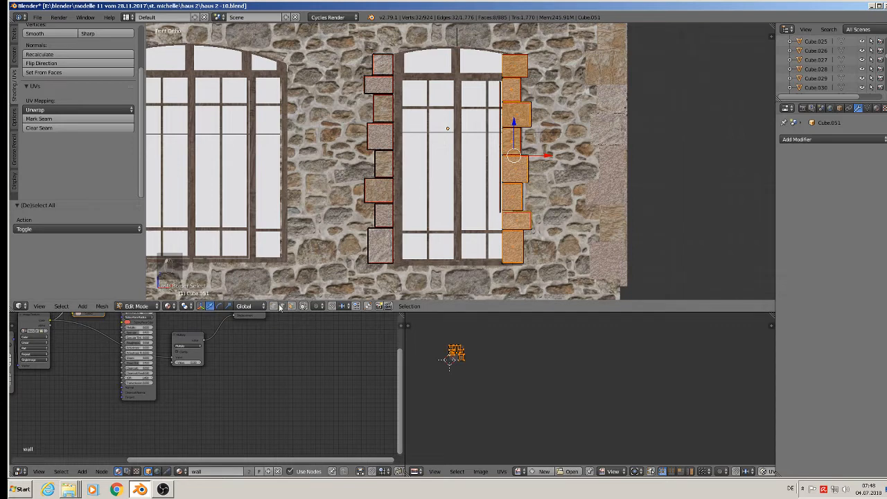
key(a)
key(b)
drag(555, 268, 500, 40)
key(g)
key(x)
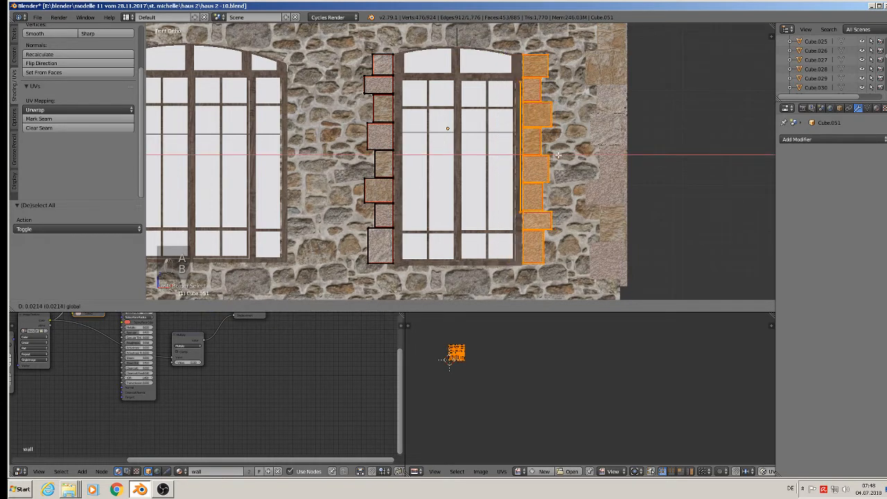
click(556, 155)
key(Tab)
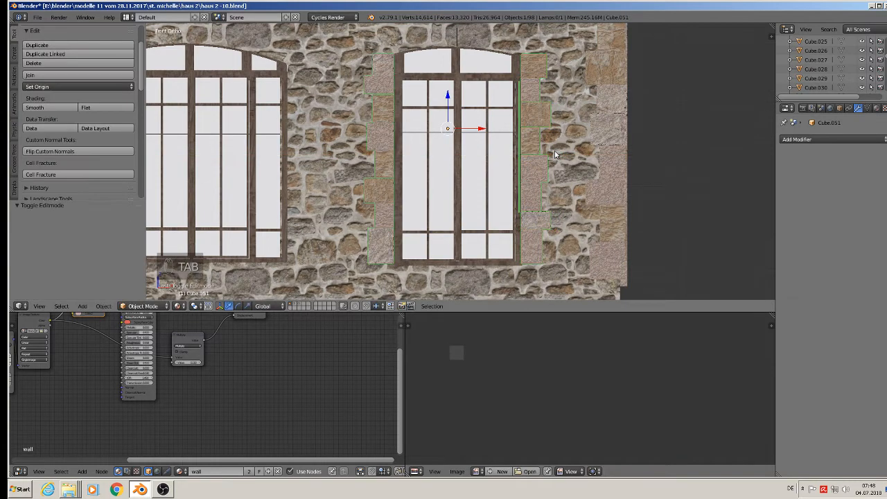
Duplicate the side stones and move the copy -0.557 along X to the left arched window.
scroll(544, 142, down, 4)
shift+middle_drag(584, 141, 661, 122)
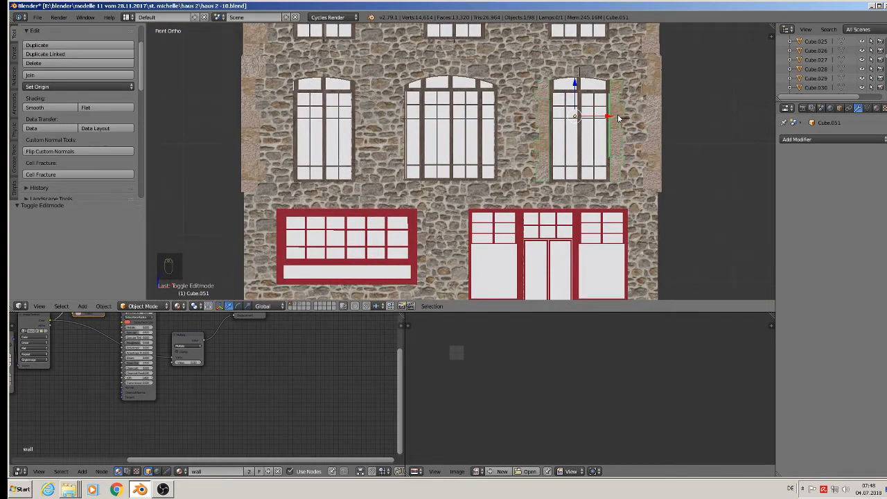
key(shift+d)
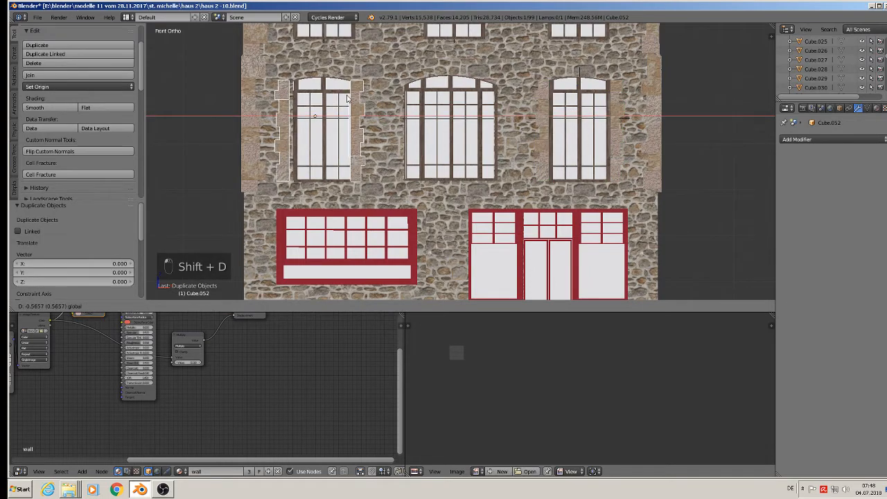
click(353, 97)
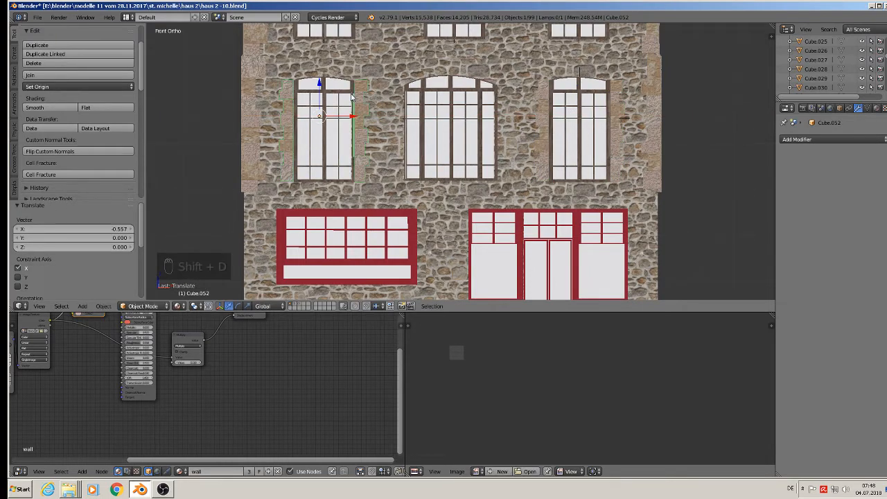
Move the left arched window's side stones 0.128 along Y onto the facade wall.
middle_drag(352, 97, 61, 86)
scroll(317, 87, down, 3)
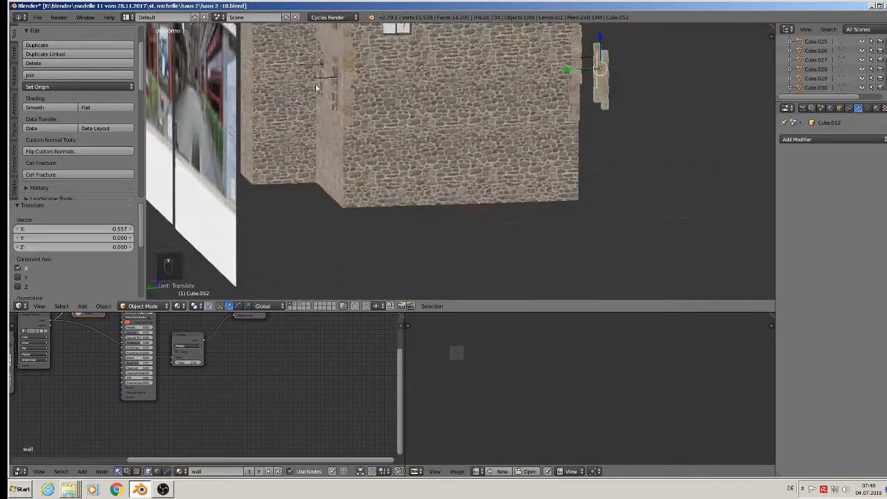
middle_drag(316, 87, 419, 87)
scroll(432, 84, up, 4)
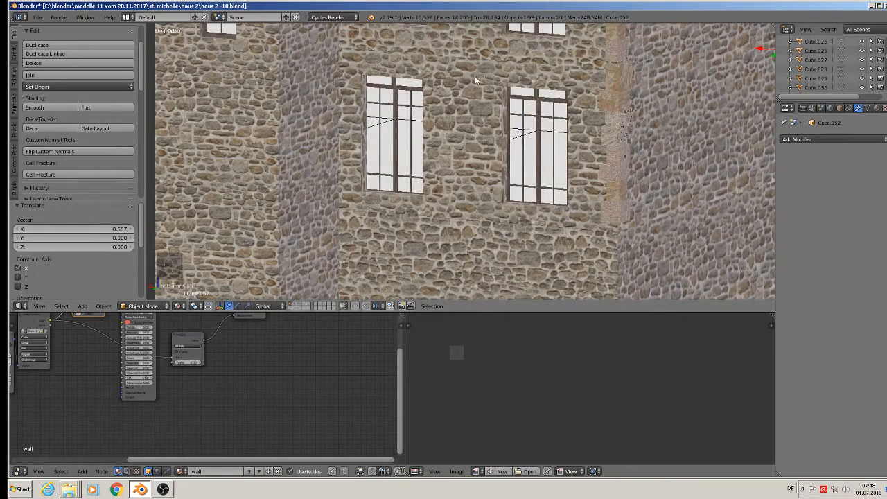
shift+middle_drag(508, 81, 280, 69)
middle_drag(431, 85, 278, 72)
shift+middle_drag(420, 70, 346, 161)
key(g)
key(x)
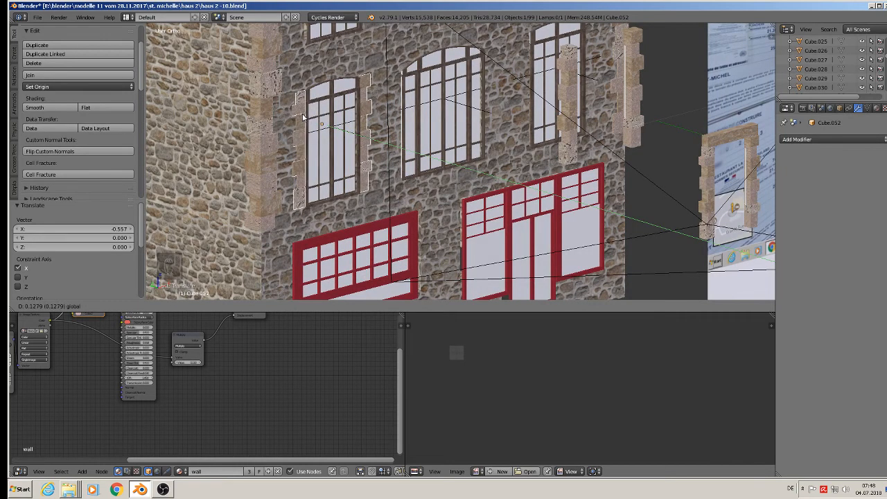
click(303, 118)
Move the right arched window's side stones 0.123 along Y onto the facade wall.
shift+middle_drag(534, 86, 483, 140)
right_click(511, 122)
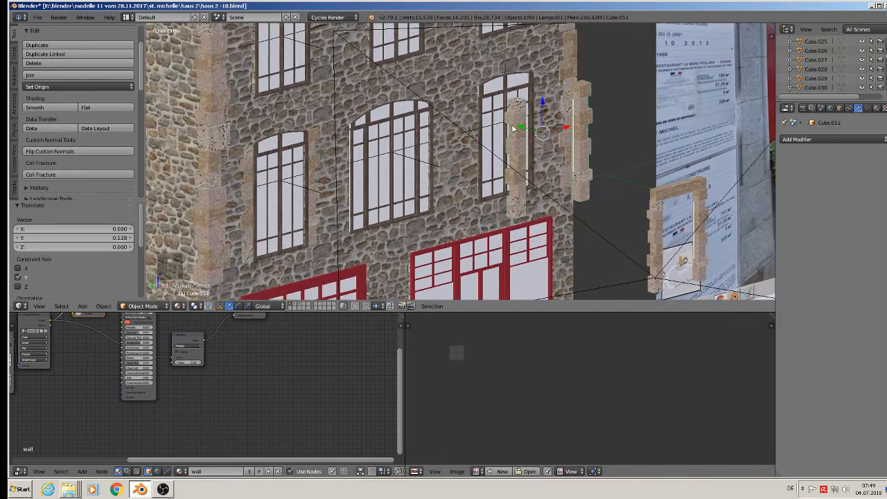
key(g)
key(y)
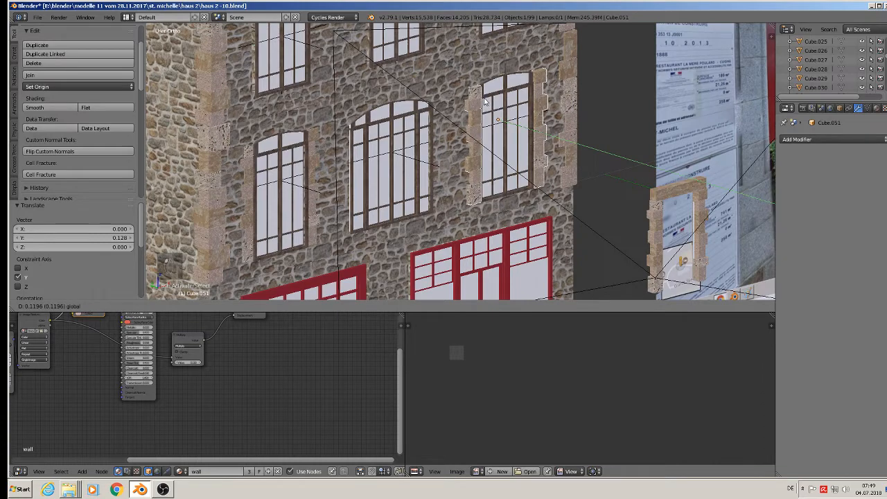
click(484, 101)
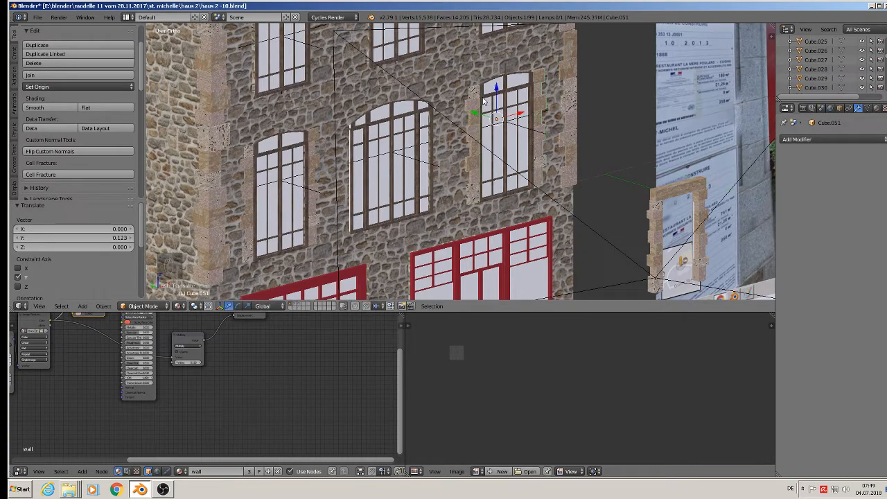
Duplicate the right arched window's side stones and move the copy -0.315 along X to the wide middle window.
scroll(510, 106, down, 4)
shift+middle_drag(510, 106, 412, 168)
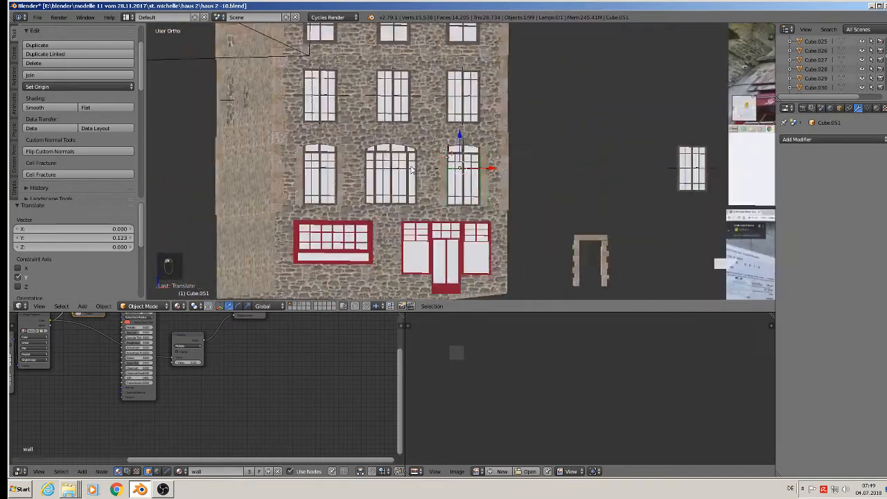
scroll(412, 168, up, 3)
key(shift+d)
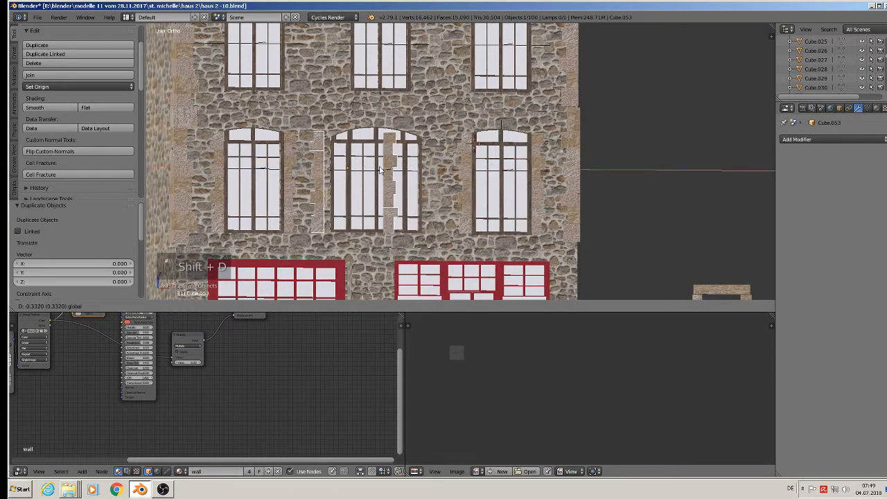
click(388, 169)
Shift the right column of the middle window's side stones along X to the window's right edge.
scroll(388, 169, up, 4)
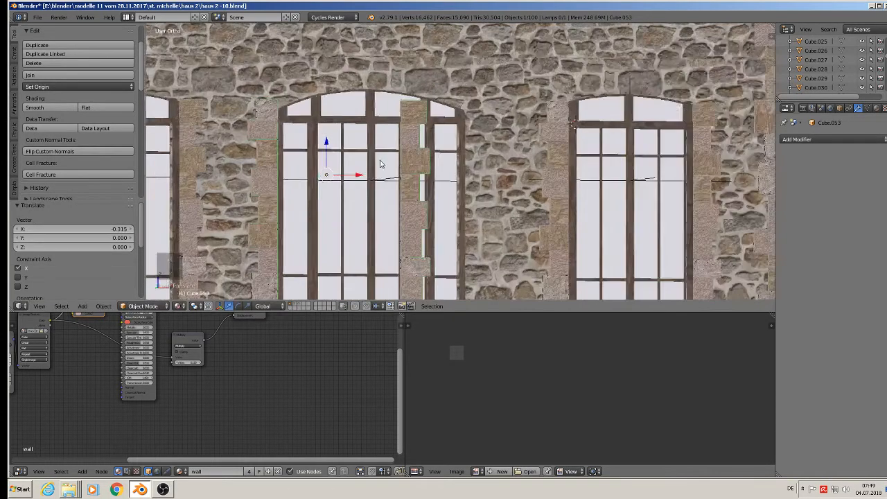
scroll(425, 174, down, 2)
key(Tab)
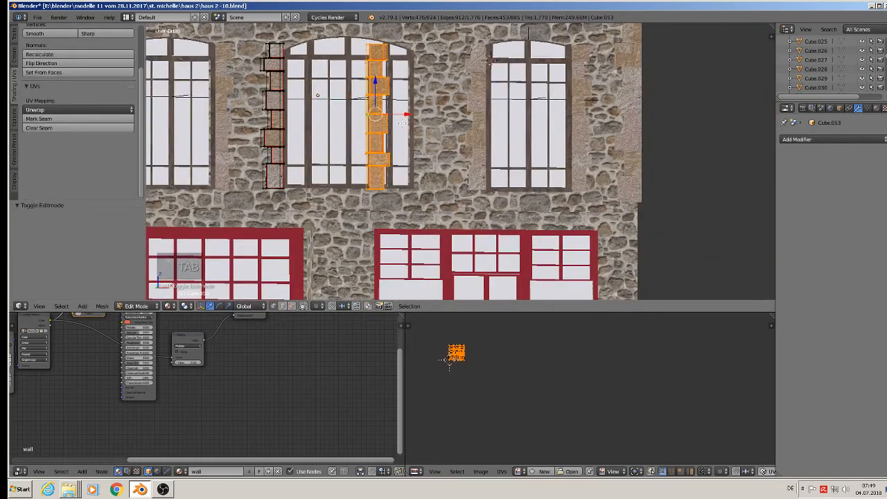
drag(406, 115, 449, 115)
key(Tab)
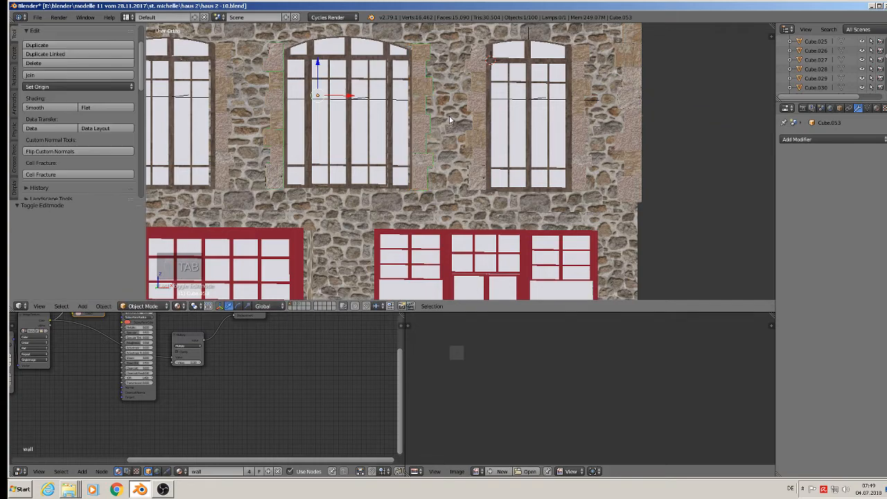
scroll(447, 115, down, 2)
shift+middle_drag(446, 114, 487, 166)
shift+middle_drag(402, 117, 443, 161)
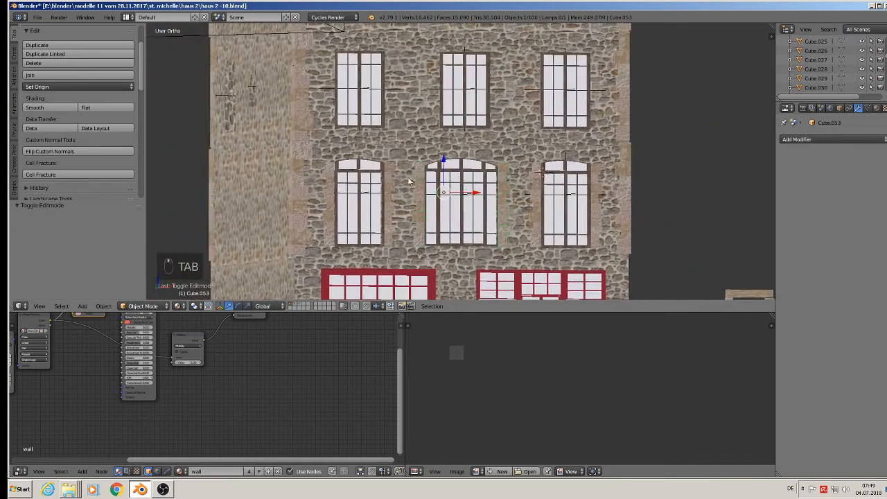
right_click(387, 189)
right_click(329, 196)
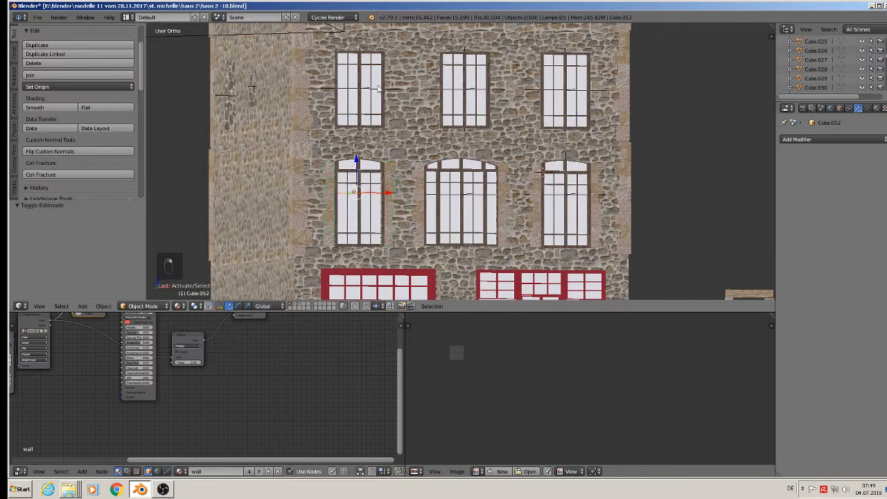
shift+middle_drag(391, 111, 427, 194)
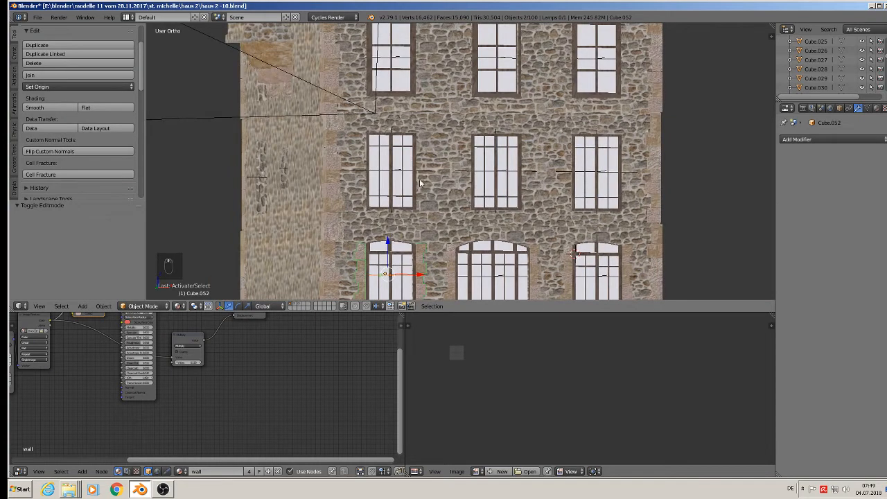
scroll(420, 183, down, 5)
scroll(468, 132, up, 3)
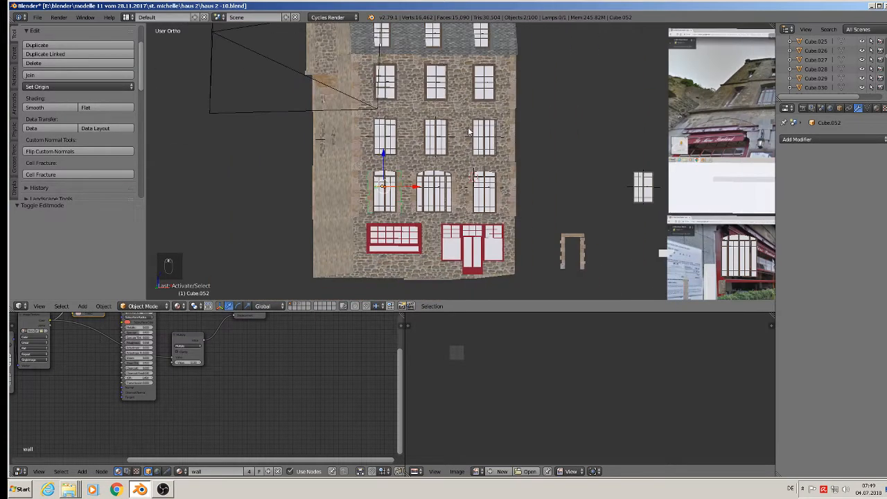
Duplicate the spare surround with lintel, place the copy at the window above the right arched one, and shift it -0.211 along Y.
right_click(579, 242)
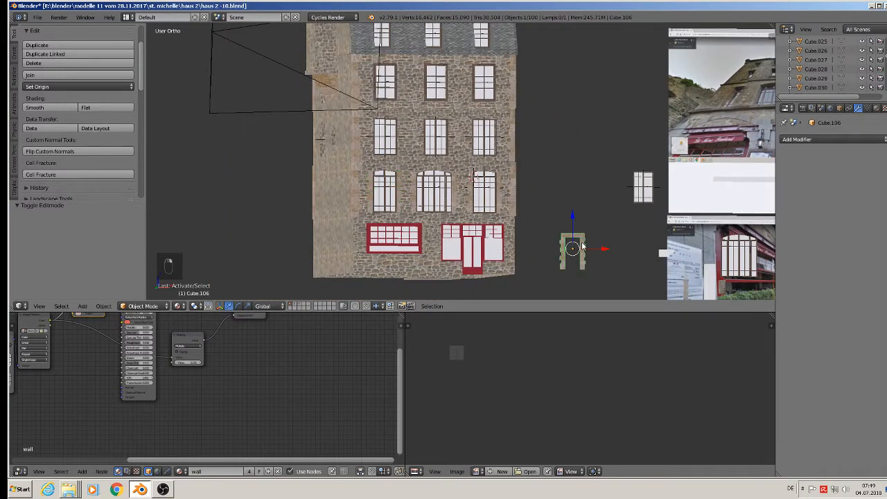
key(shift+d)
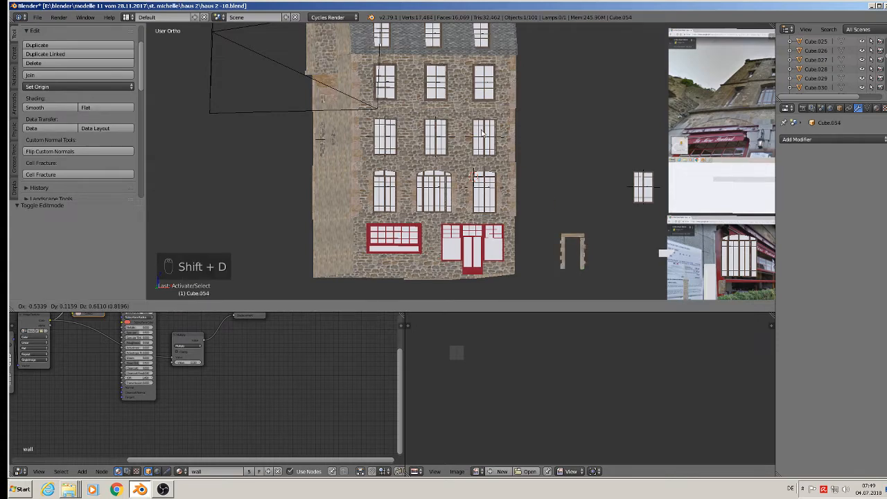
click(482, 133)
middle_drag(483, 133, 456, 164)
drag(491, 135, 467, 142)
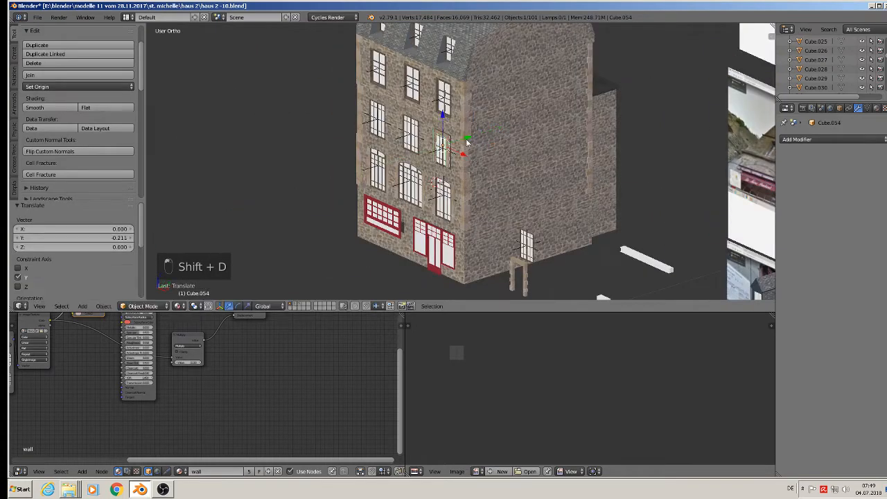
Fine-tune the new surround copy's depth on the facade by shifting it -0.001 along Y.
key(KP_1)
scroll(548, 166, up, 5)
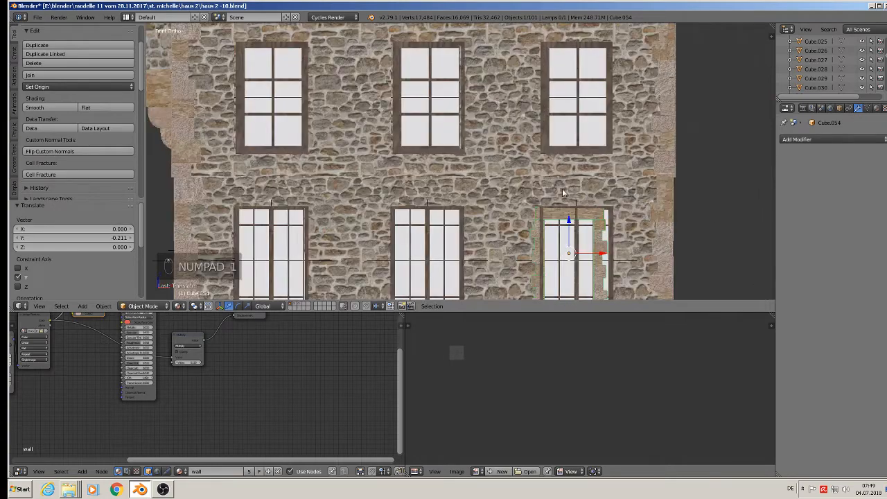
middle_drag(564, 193, 480, 151)
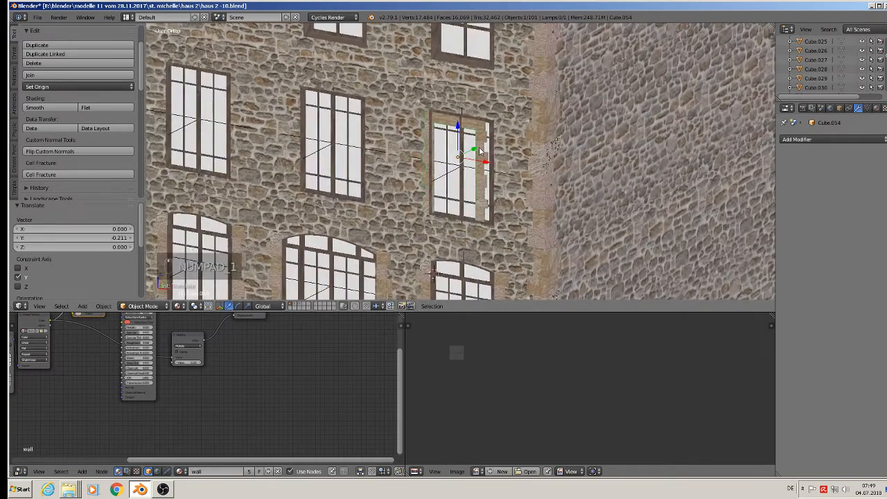
drag(484, 163, 478, 146)
shift+middle_drag(397, 125, 494, 216)
shift+middle_drag(325, 127, 349, 205)
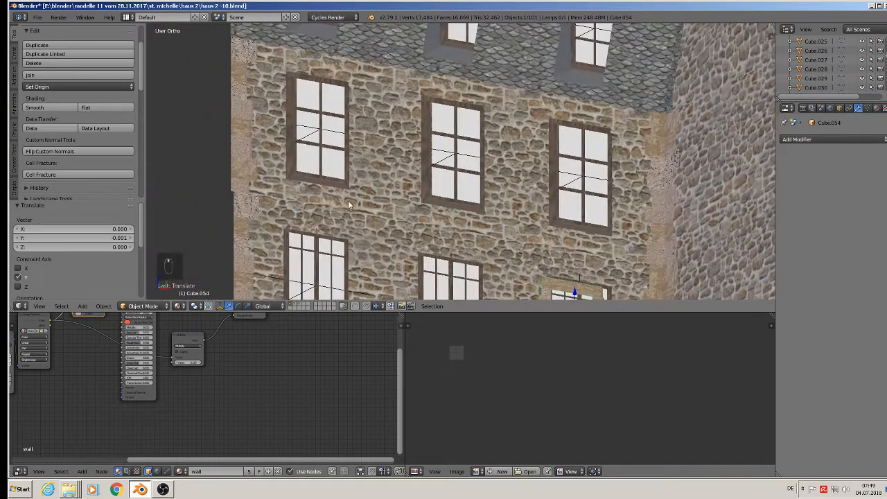
Select the three top-floor windows of the facade and shift them 0.037 along Y into the wall.
scroll(323, 159, up, 4)
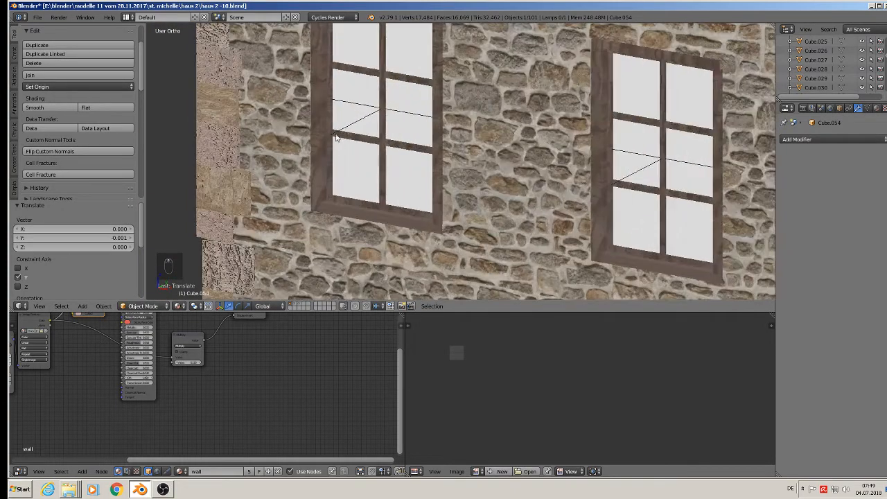
click(387, 125)
scroll(448, 156, down, 4)
right_click(554, 156)
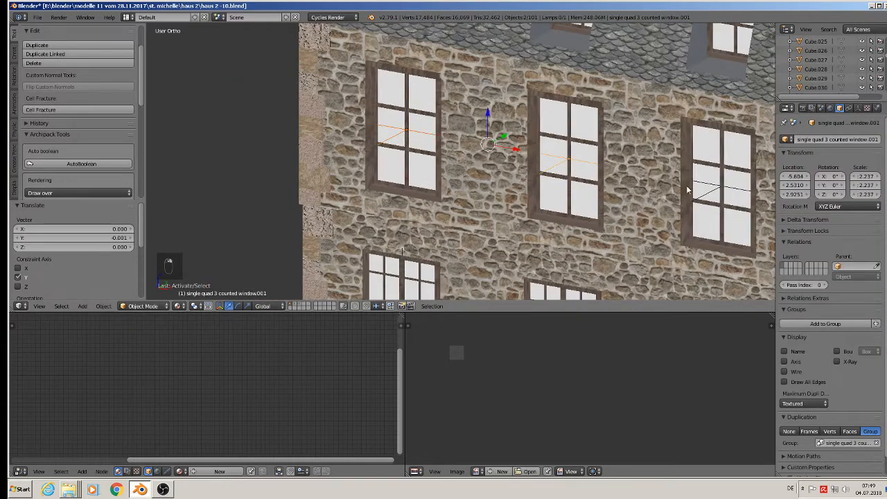
drag(582, 152, 594, 148)
Select the three rectangular windows of the middle floor and shift them 0.035 along Y into the wall.
middle_drag(584, 215, 407, 133)
right_click(308, 119)
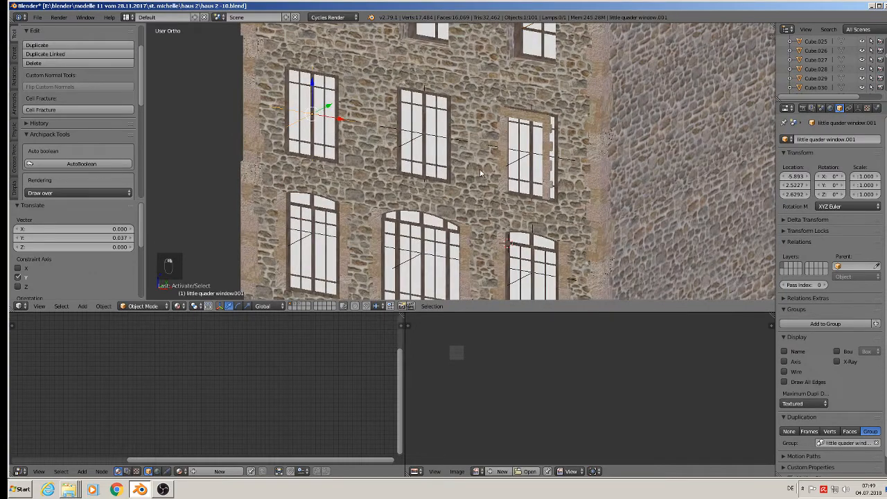
right_click(478, 146)
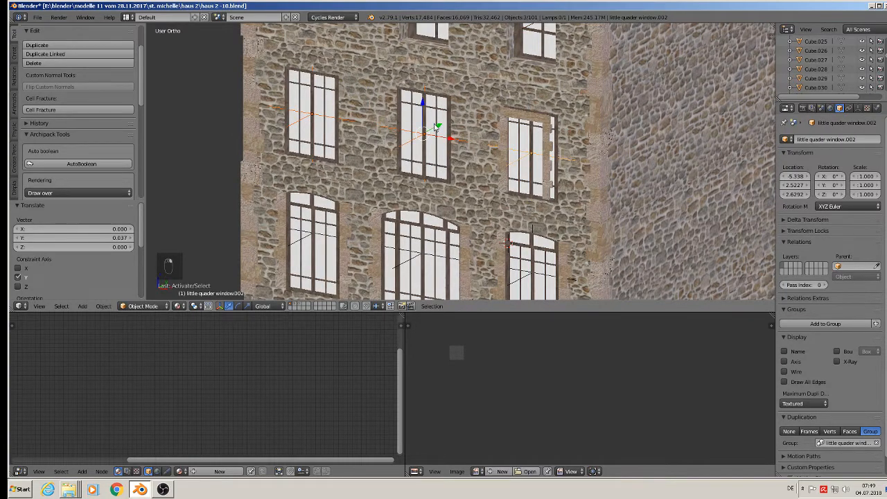
key(g)
drag(445, 122, 445, 125)
Select the three arched windows and shift them 0.027 along Y into the wall.
scroll(453, 194, down, 1)
shift+middle_drag(445, 191, 393, 127)
right_click(284, 177)
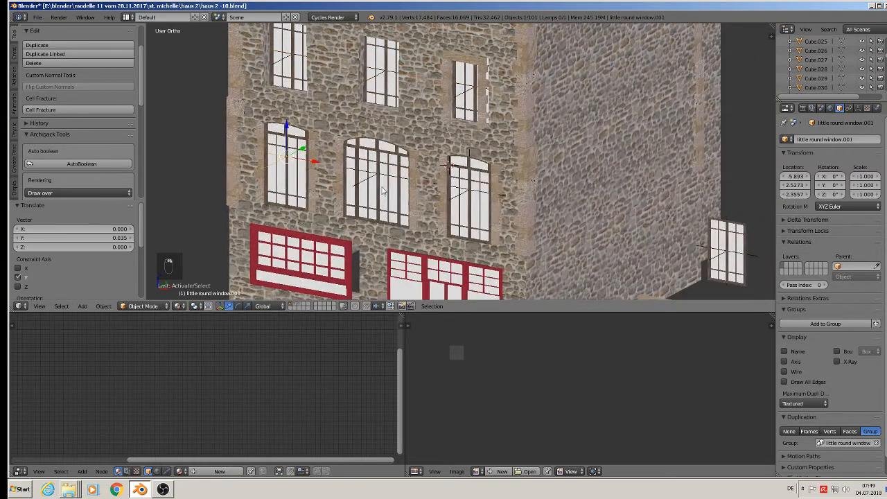
right_click(382, 188)
key(g)
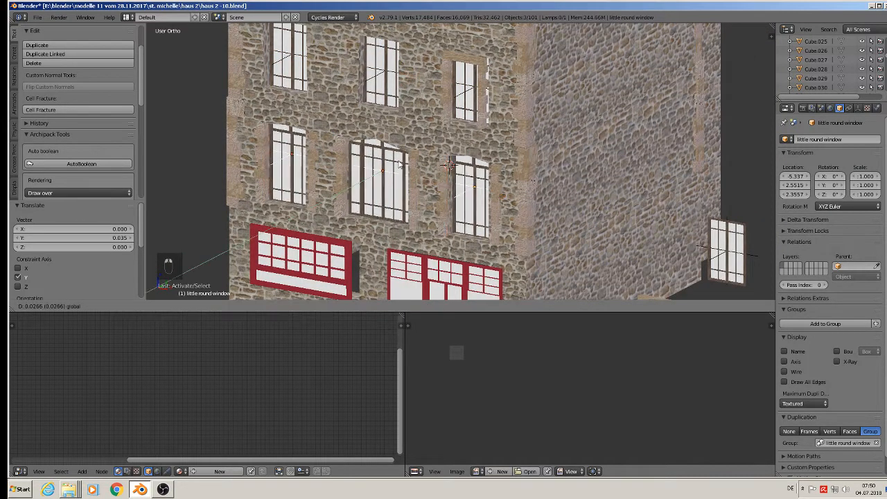
click(400, 164)
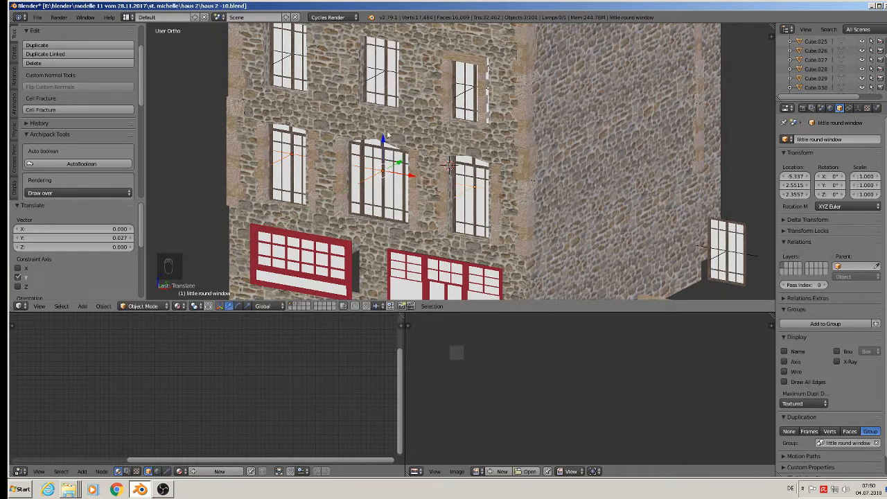
Shift the stone surround above the right arched window 0.008 along Y and -0.009 along X.
shift+middle_drag(389, 138, 435, 184)
middle_drag(447, 126, 510, 105)
scroll(519, 105, up, 3)
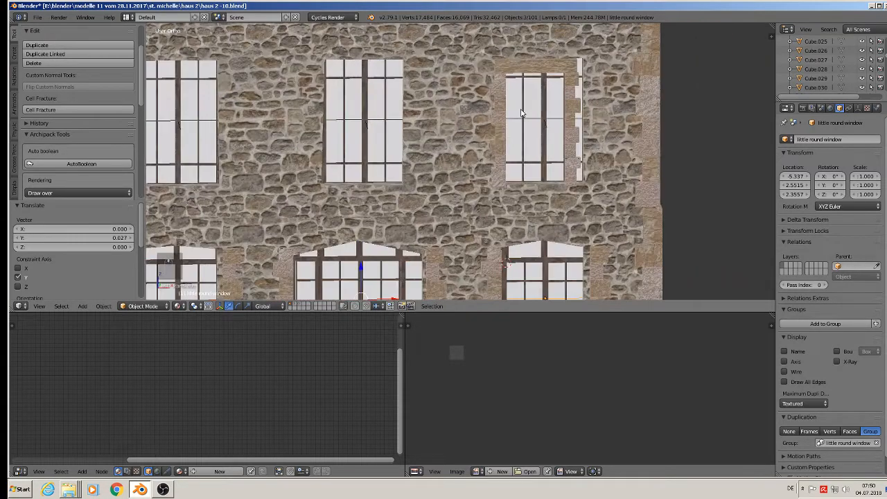
key(KP_1)
scroll(530, 92, up, 2)
shift+middle_drag(544, 89, 344, 209)
right_click(419, 142)
drag(395, 178, 400, 176)
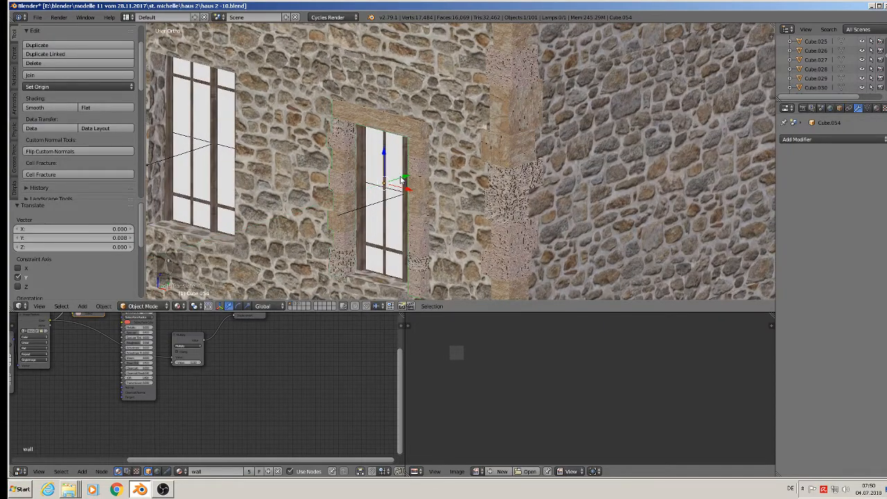
middle_drag(402, 179, 451, 162)
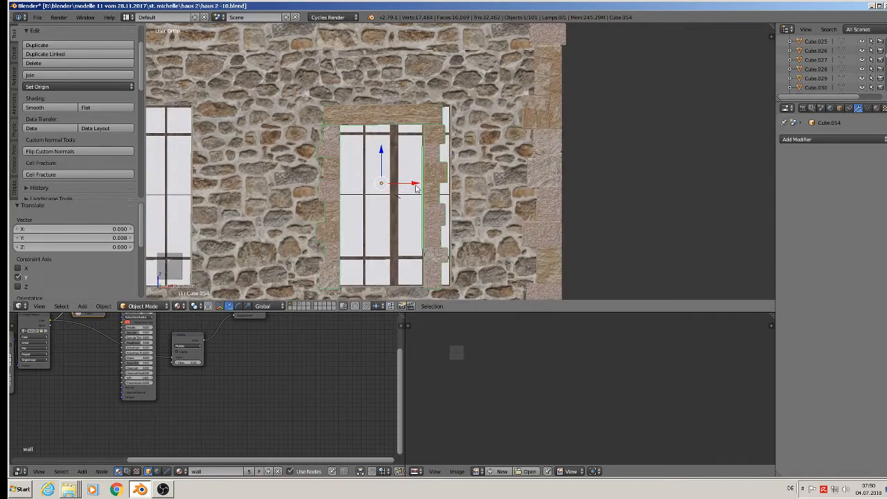
drag(415, 187, 406, 181)
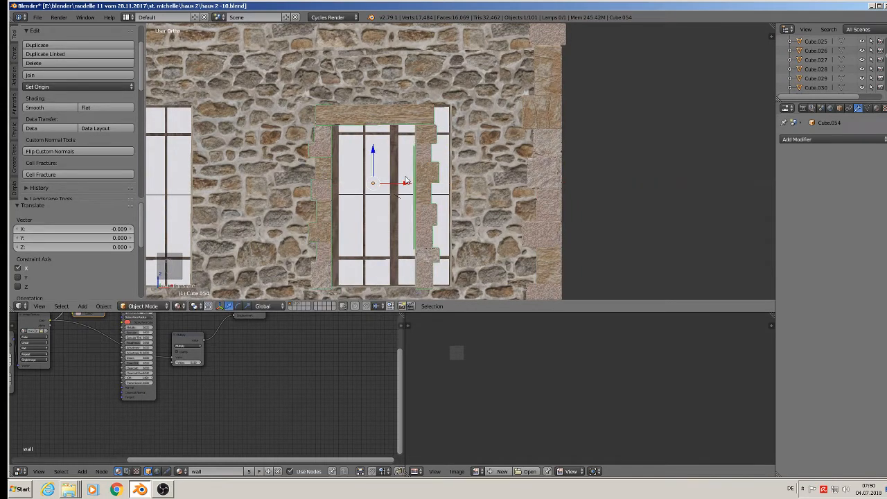
Raise the surround to the window top, scale it by 1.124 and then 0.974, and nudge it to the window's left and lower edges.
drag(374, 156, 378, 140)
key(s)
click(492, 219)
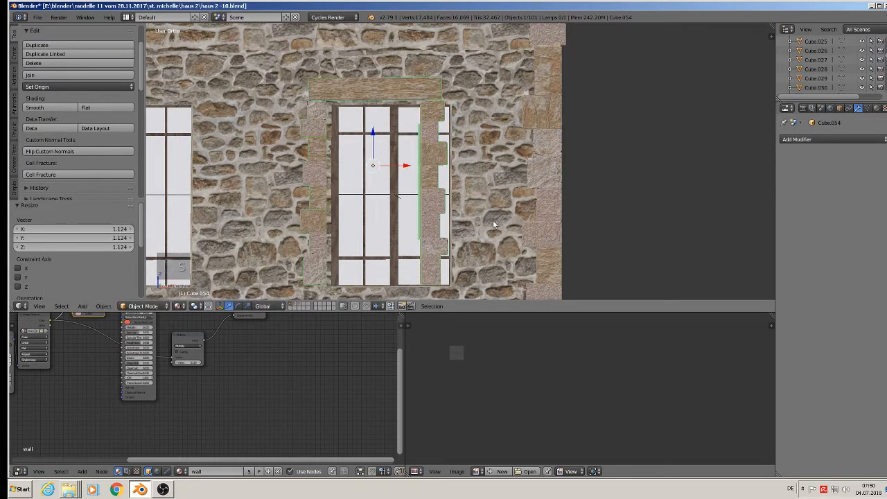
key(s)
click(492, 226)
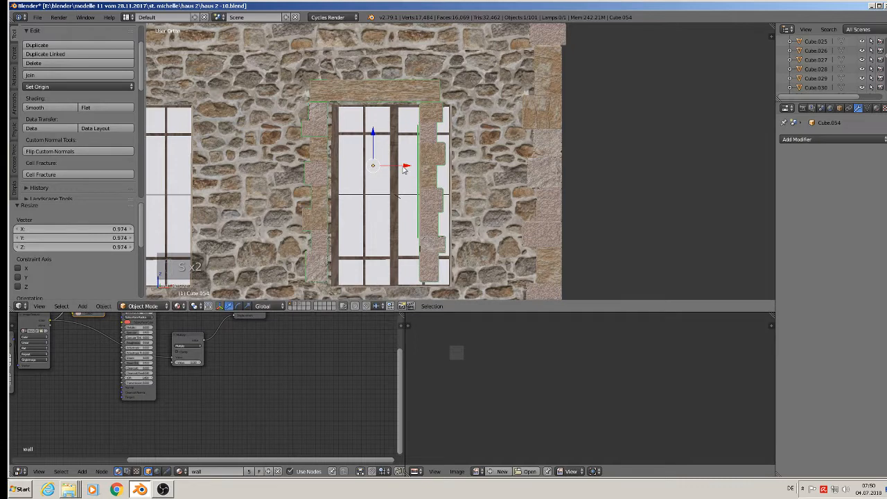
drag(404, 169, 408, 171)
drag(380, 137, 378, 141)
Select the surround's right stone column with the lintel end and move it along X to the window's right edge.
key(Tab)
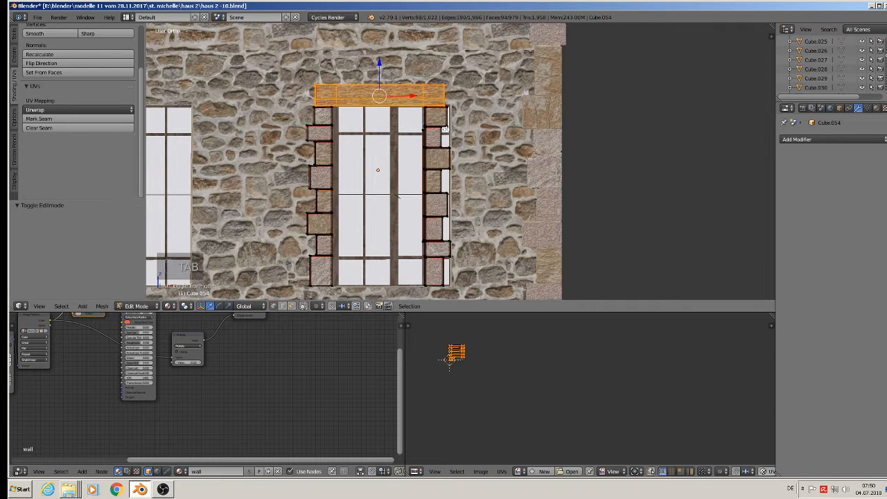
key(a)
key(a)
key(b)
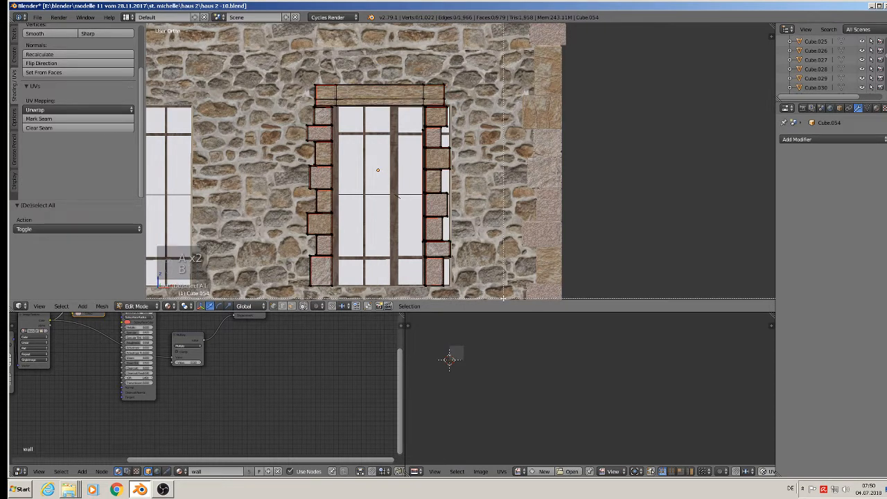
drag(460, 291, 424, 78)
key(g)
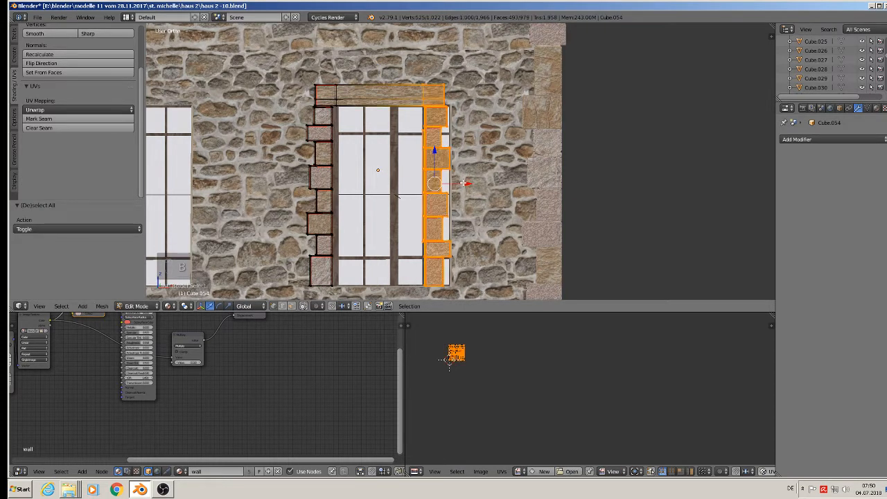
key(x)
drag(487, 185, 486, 185)
drag(487, 185, 489, 184)
key(Tab)
Duplicate the fitted surround and move the copy -0.270 along X to the middle window of the same floor.
scroll(490, 185, down, 4)
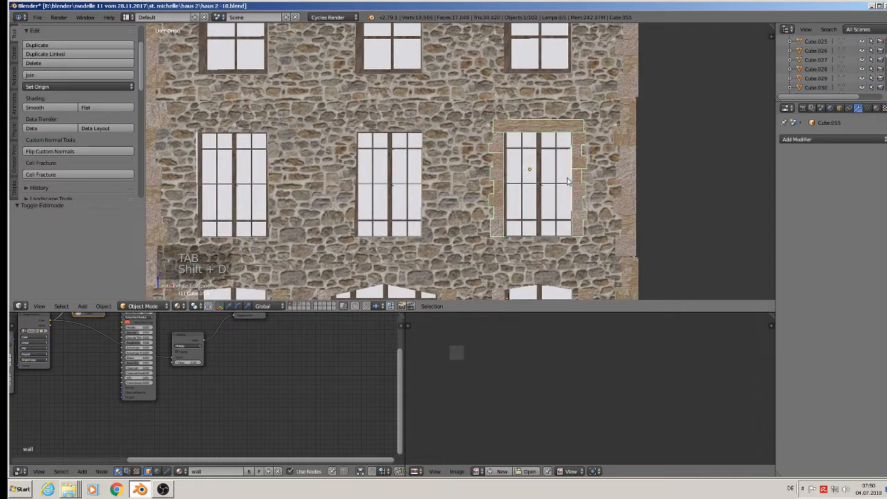
key(shift+d)
key(x)
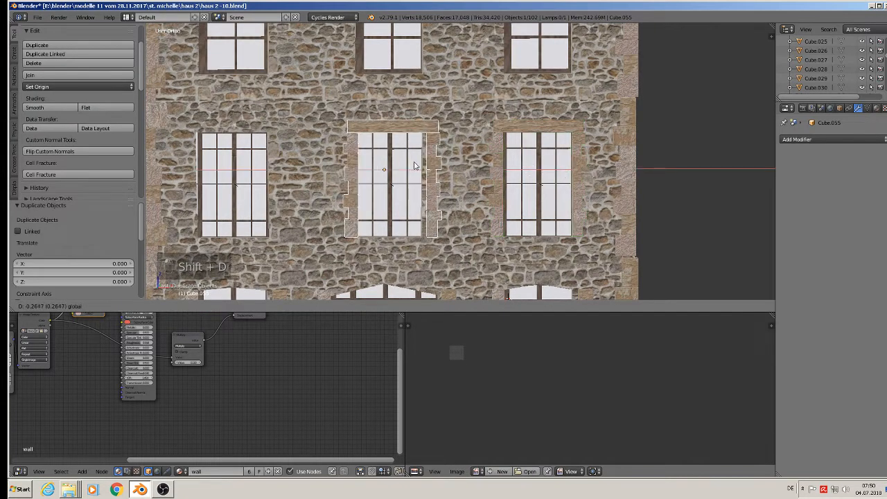
click(412, 164)
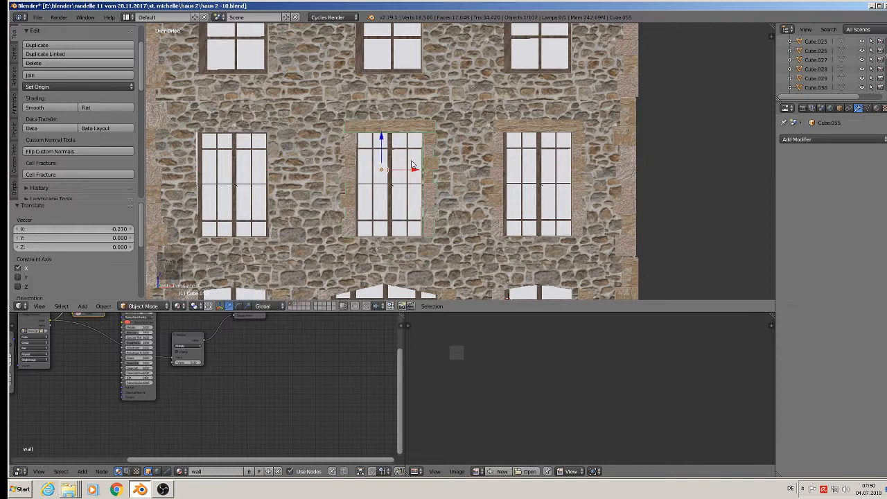
Duplicate the middle window's surround and move the copy -0.287 along X to the left window of the same floor.
key(shift+d)
key(x)
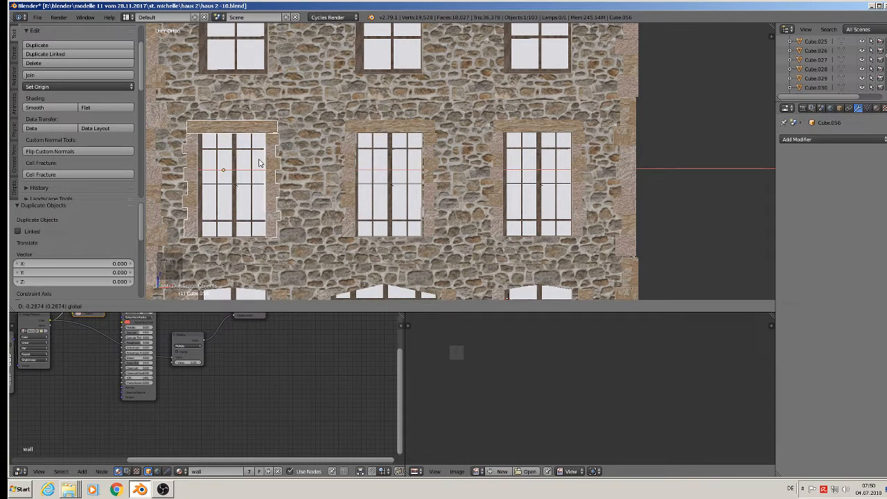
click(259, 163)
scroll(305, 167, down, 3)
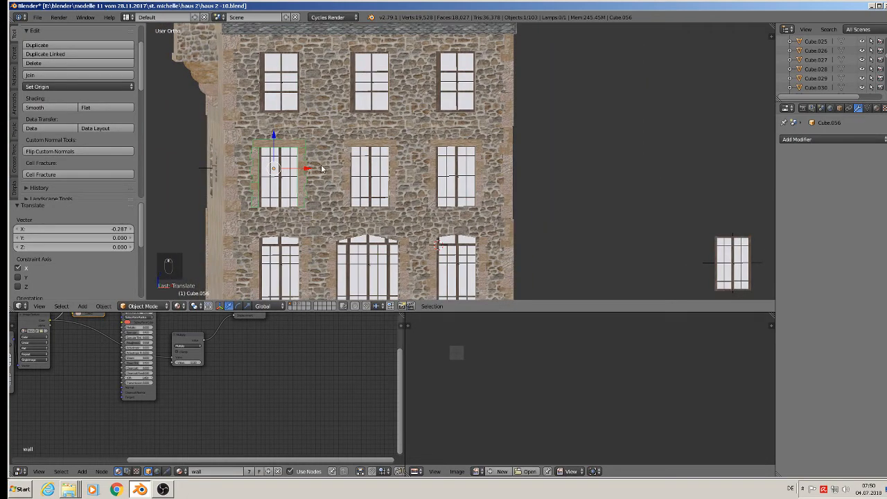
Duplicate the left surround about 0.30 upward to the top-floor left window and shift the copy 0.006 along X.
shift+scroll(274, 158, up, 2)
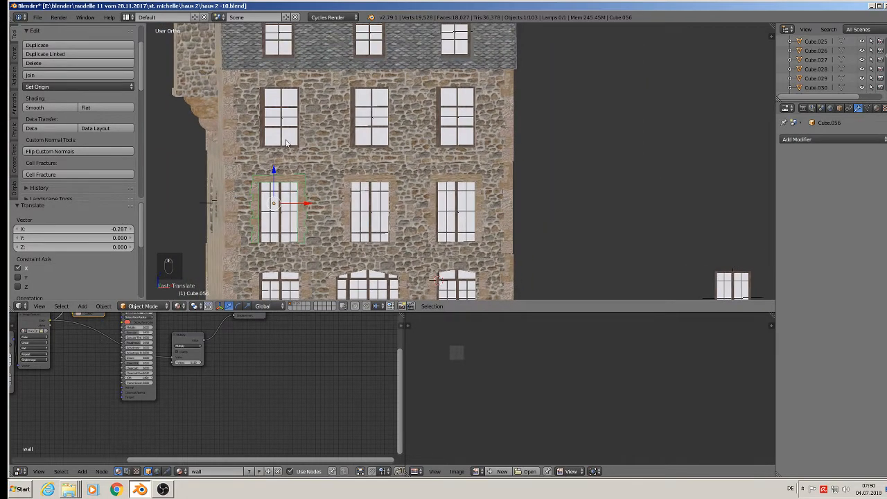
key(shift+d)
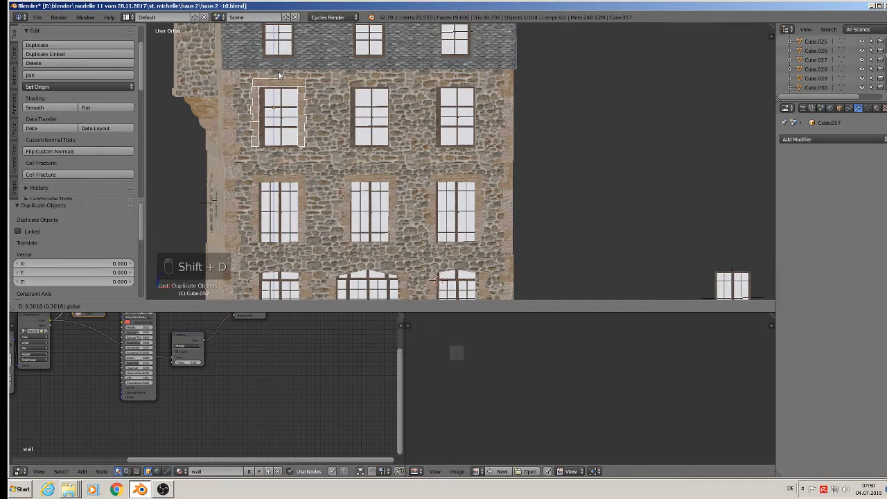
click(278, 71)
scroll(278, 72, up, 3)
drag(302, 123, 303, 122)
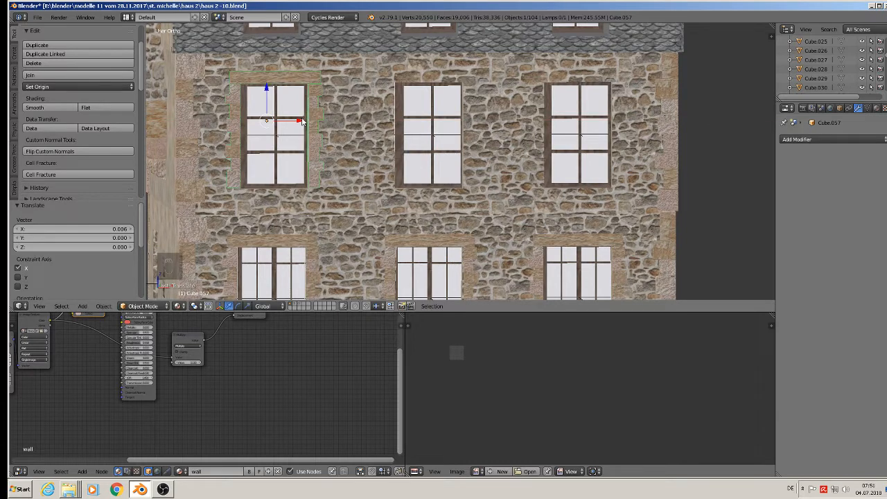
Duplicate the top-floor surround along X to the middle window, about 0.28 away, and again by 0.271 to the right window.
key(shift+d)
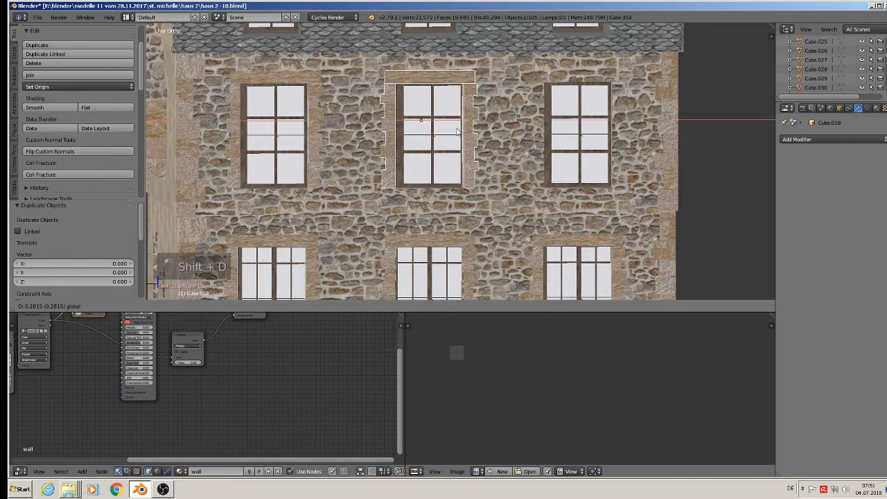
click(456, 131)
key(shift+d)
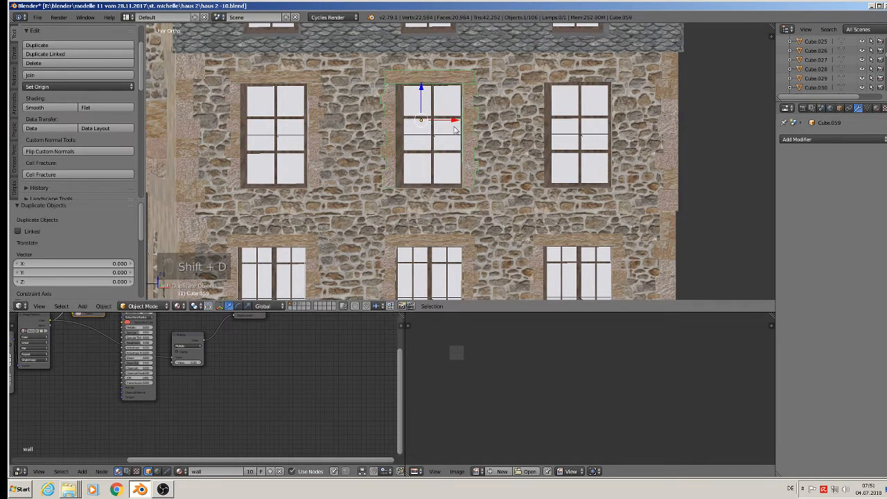
click(600, 137)
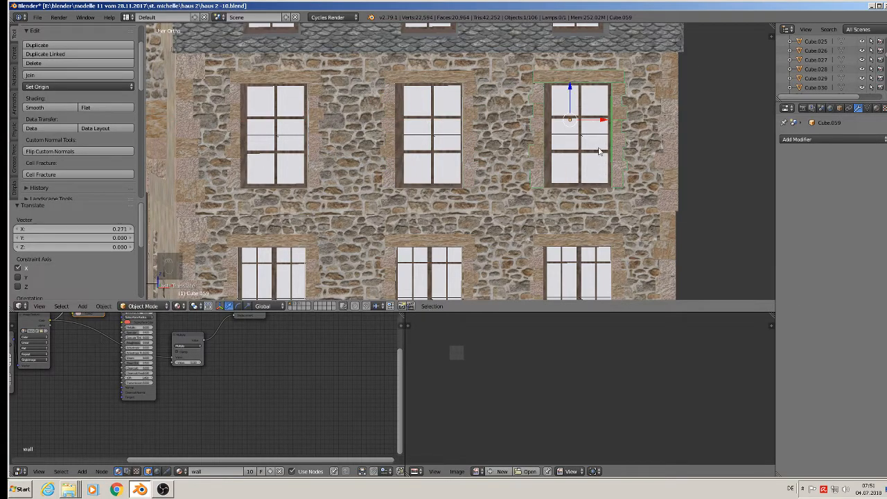
Add a vertical loop cut in the center of the right middle-floor window's lintel and raise its top vertices into a gable point.
shift+middle_drag(637, 268, 595, 172)
scroll(545, 156, up, 2)
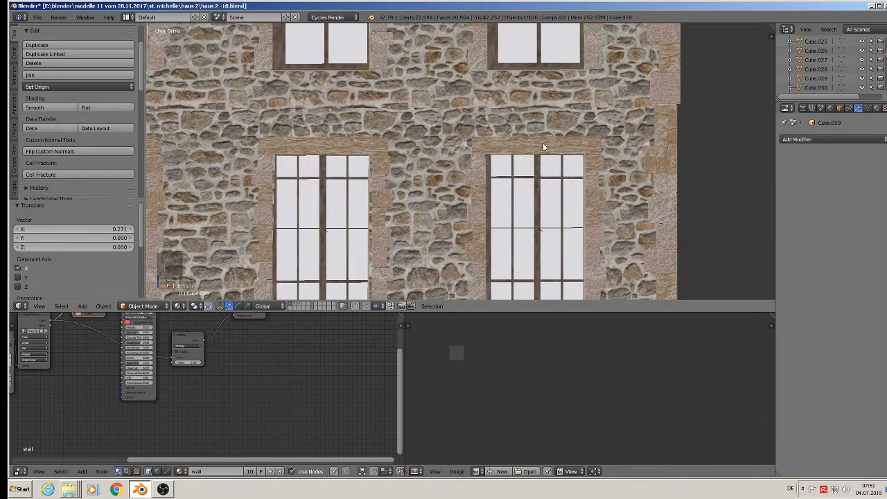
key(Tab)
key(Tab)
right_click(542, 145)
key(Tab)
key(a)
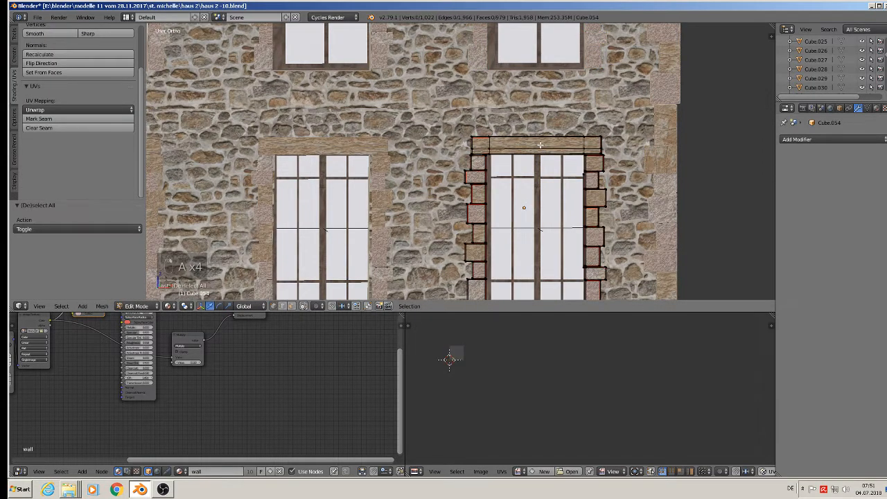
key(t)
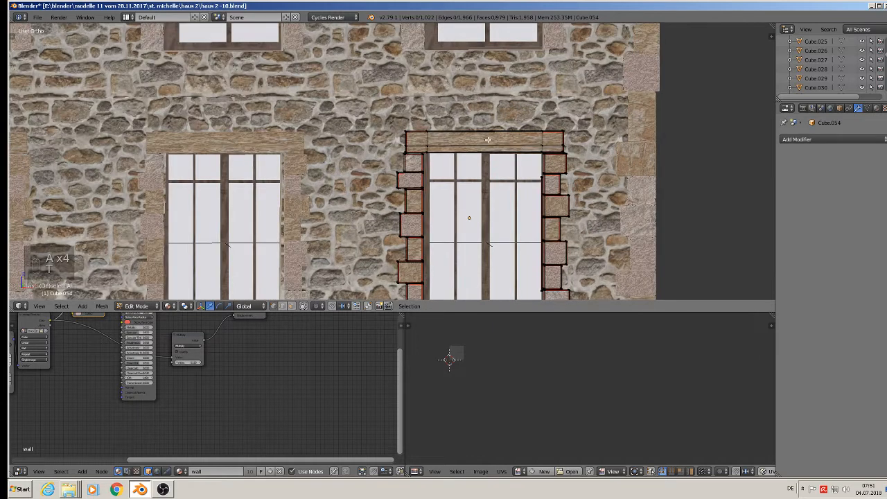
key(ctrl+r)
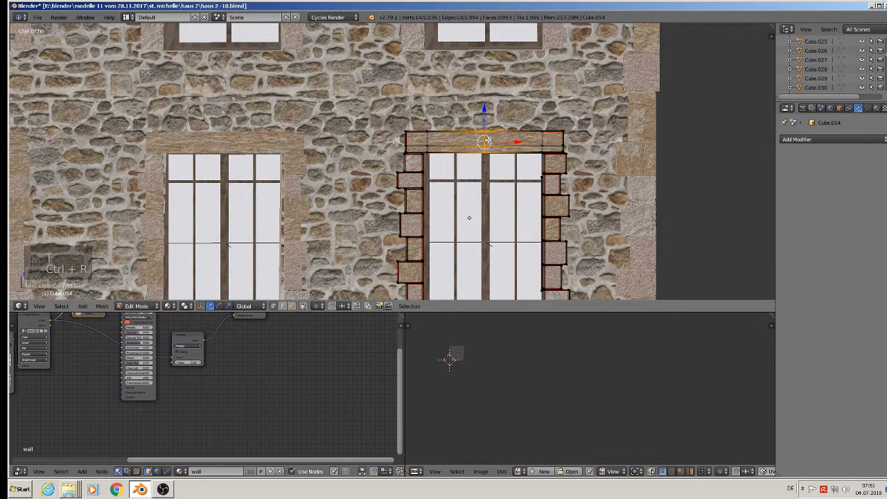
key(a)
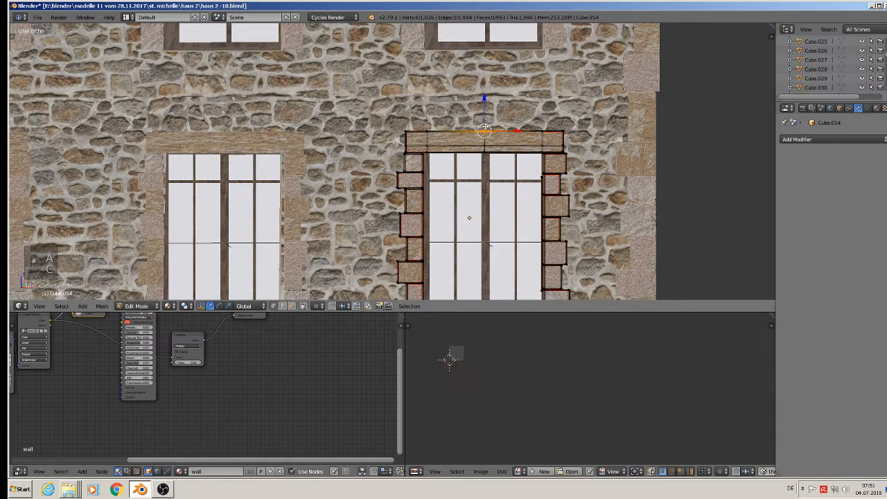
drag(483, 104, 487, 87)
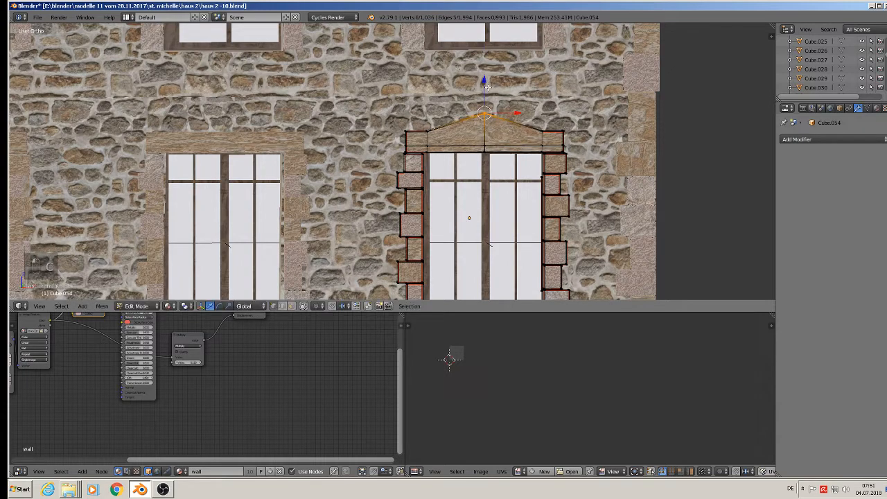
shift+middle_drag(394, 151, 561, 137)
key(Tab)
Add a vertical center loop cut to the middle-floor middle window's lintel and raise its top vertices about 0.016 into a gable point.
right_click(388, 134)
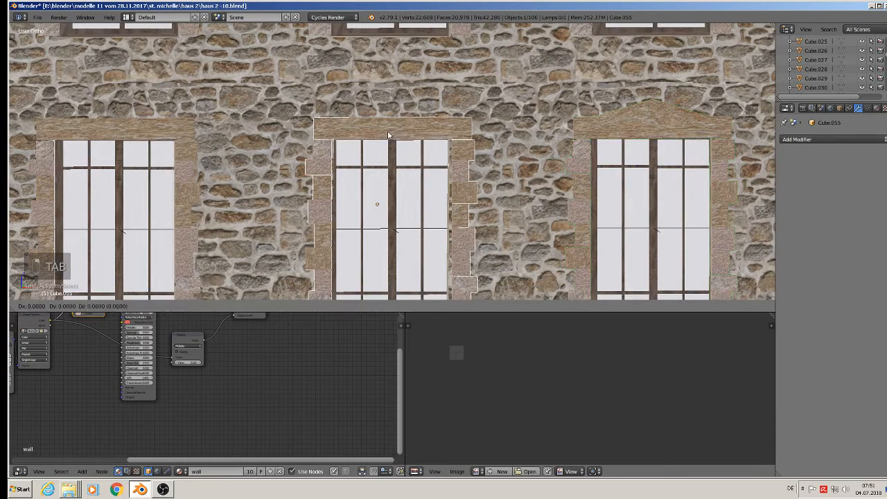
key(Tab)
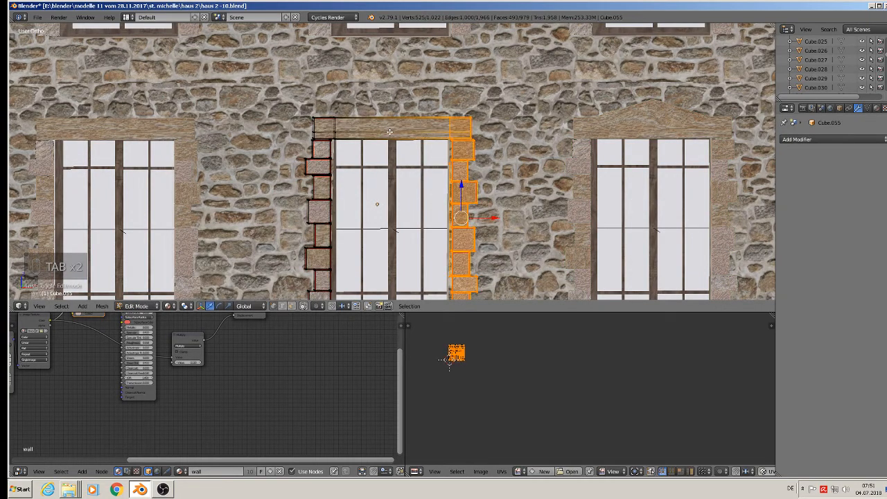
key(ctrl+r)
key(a)
key(c)
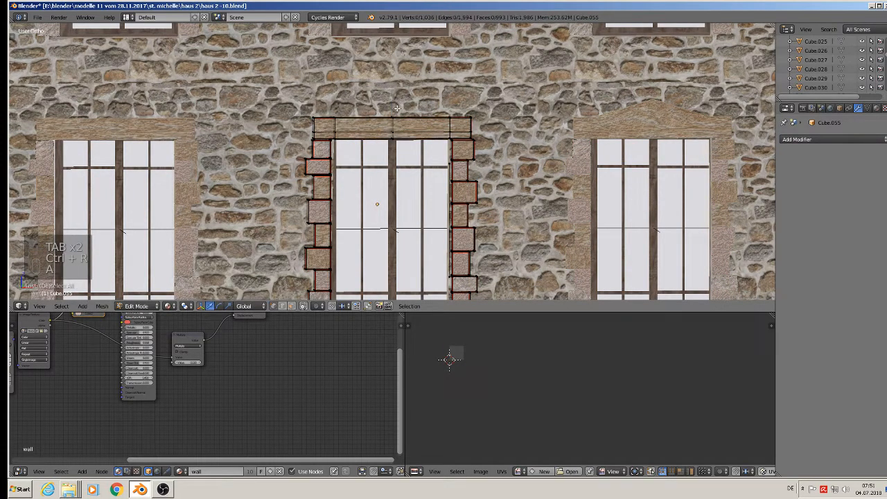
click(392, 116)
drag(389, 91, 391, 70)
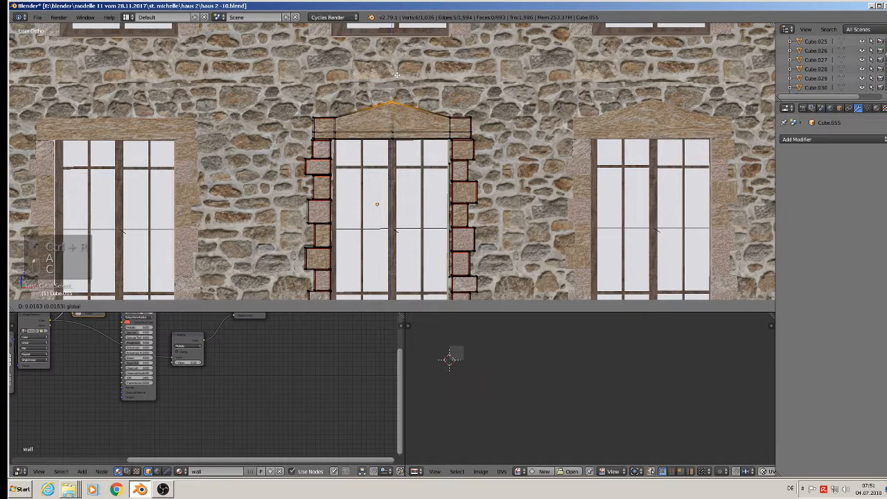
shift+middle_drag(141, 126, 411, 104)
key(Tab)
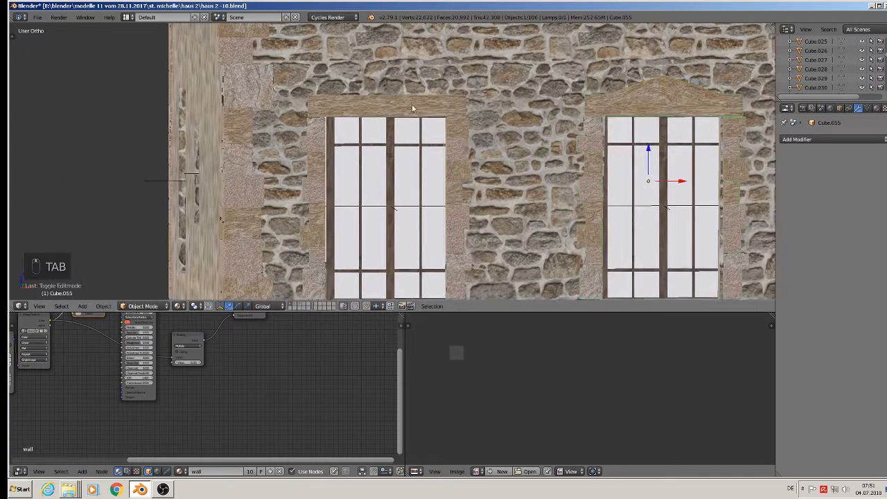
Cut the left middle-floor window's lintel vertically at its center and raise the top center vertices into a matching gable point.
right_click(412, 104)
key(Tab)
key(a)
key(a)
key(a)
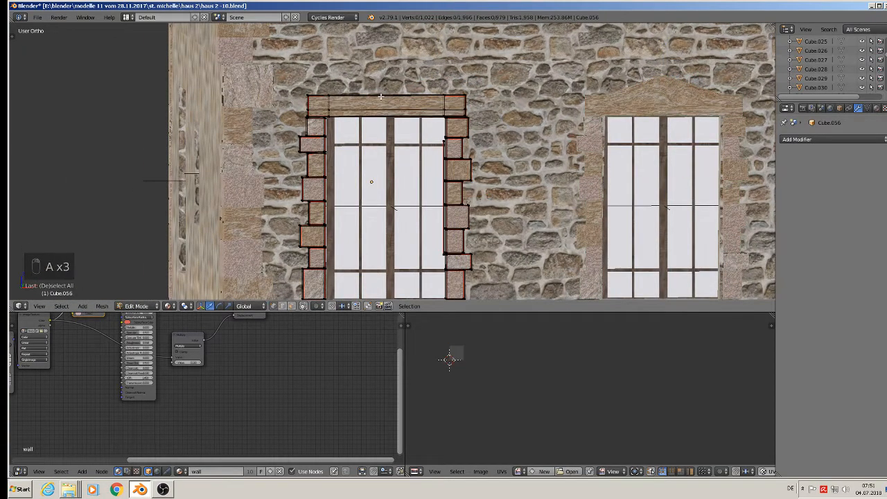
key(ctrl+r)
click(381, 97)
key(a)
key(c)
click(386, 95)
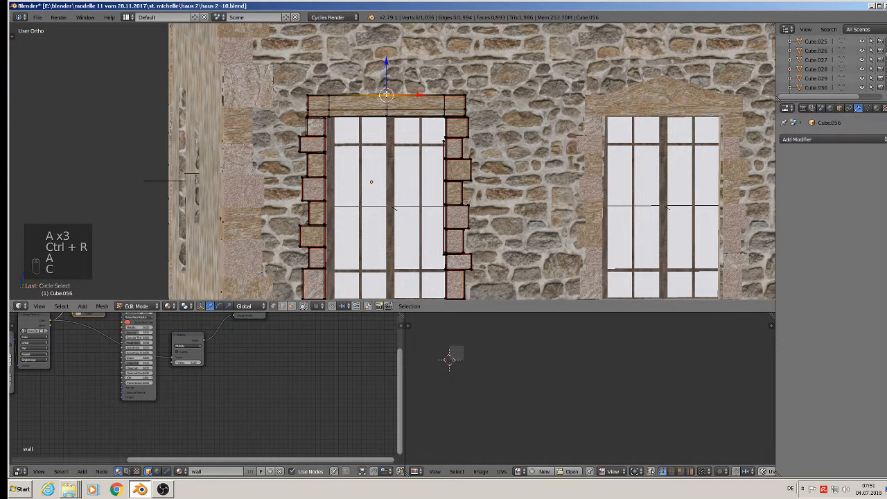
drag(388, 69, 388, 41)
key(Tab)
Duplicate a flat-topped top-floor window surround and move the copy along Y to the rear facade.
scroll(410, 146, down, 7)
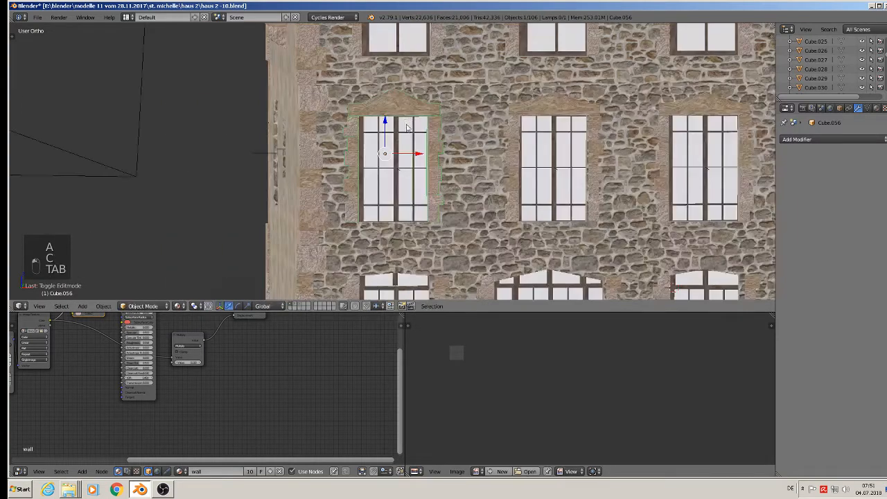
middle_drag(410, 146, 551, 143)
key(shift+d)
right_click(549, 143)
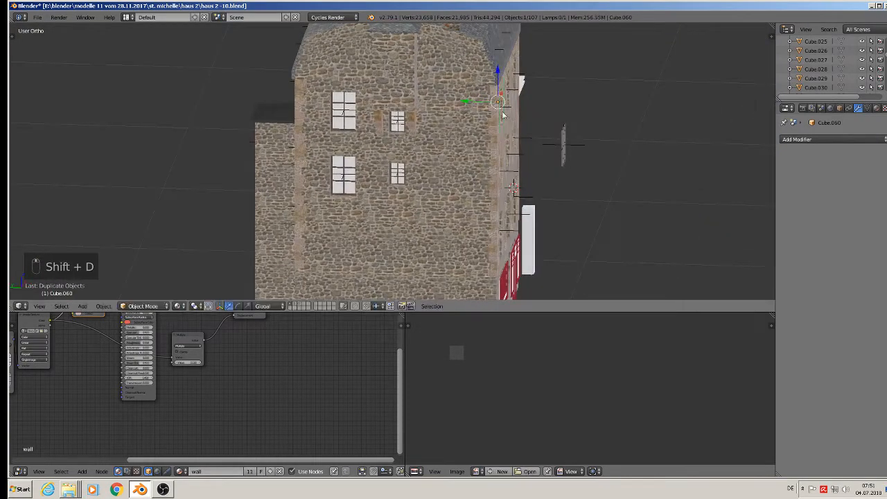
drag(471, 101, 242, 96)
shift+middle_drag(333, 126, 522, 142)
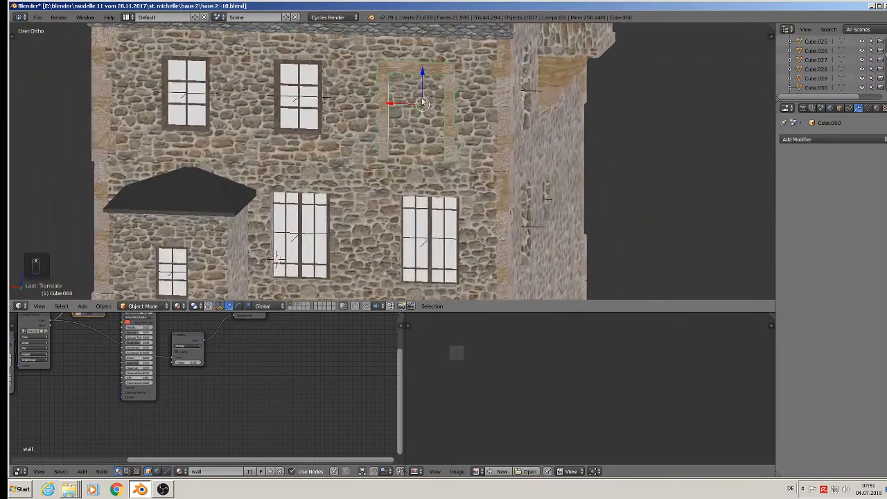
Shift the copied surround along X and Y to seat it in the rear wall around the right upper window.
drag(390, 100, 248, 100)
middle_drag(326, 119, 222, 141)
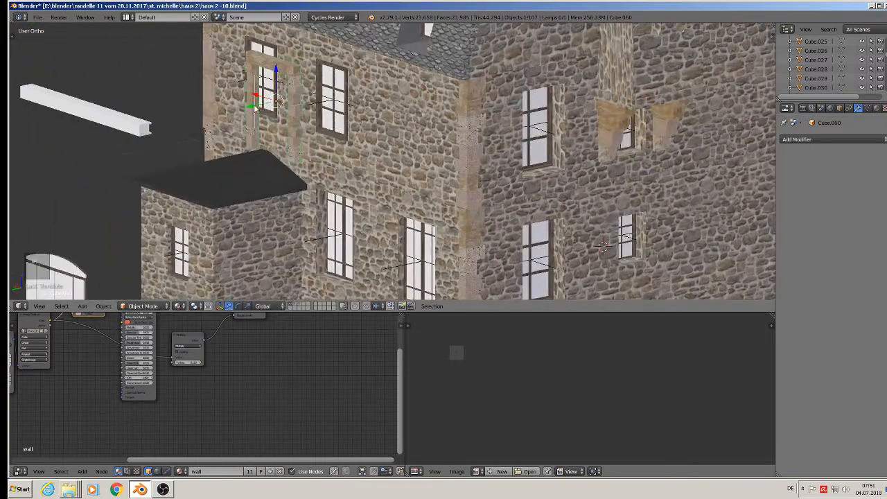
drag(255, 106, 310, 99)
middle_drag(309, 100, 384, 89)
scroll(341, 107, up, 3)
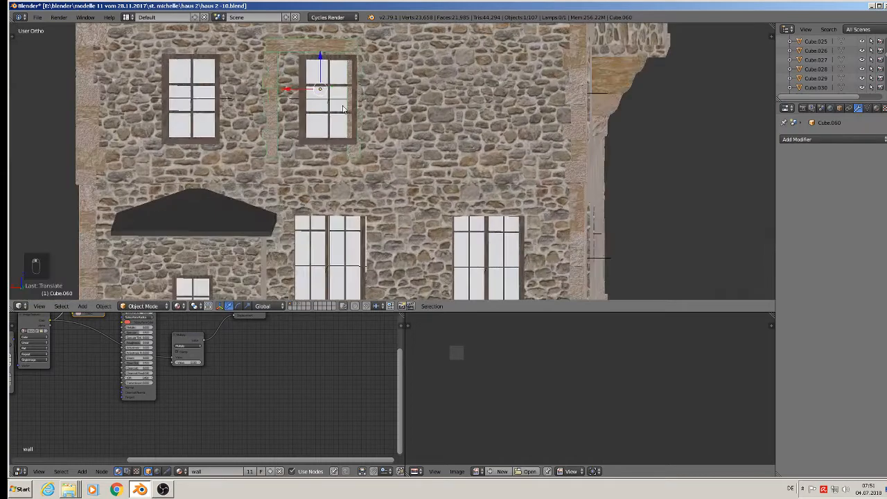
drag(280, 85, 308, 90)
Scale the rear surround down uniformly to fit closely around the right upper window's frame.
scroll(367, 131, down, 2)
shift+middle_drag(421, 170, 469, 215)
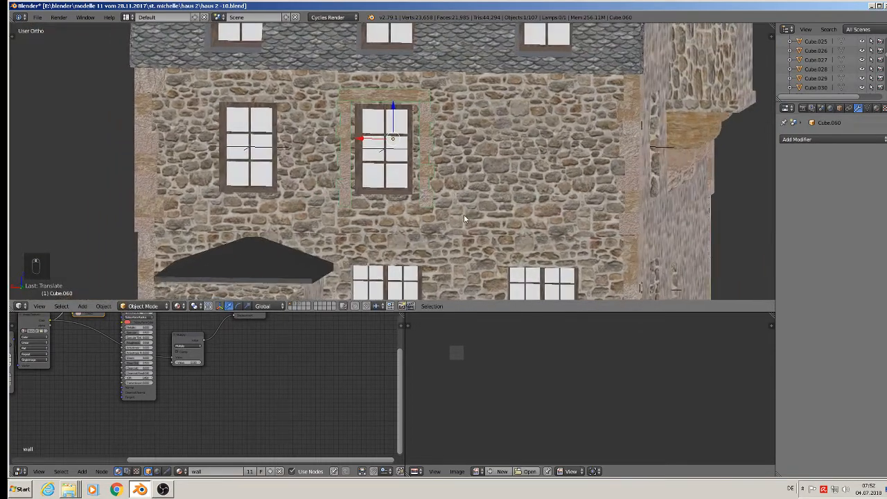
key(s)
click(450, 211)
scroll(443, 173, up, 3)
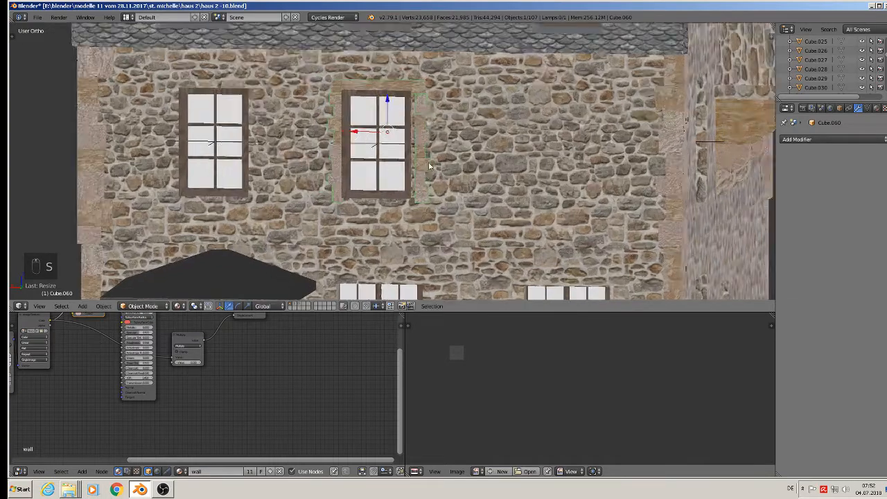
Shift the plain stone frame to align with the right upper window on the facade and scale it to about 0.99.
drag(381, 102, 374, 94)
drag(350, 124, 348, 124)
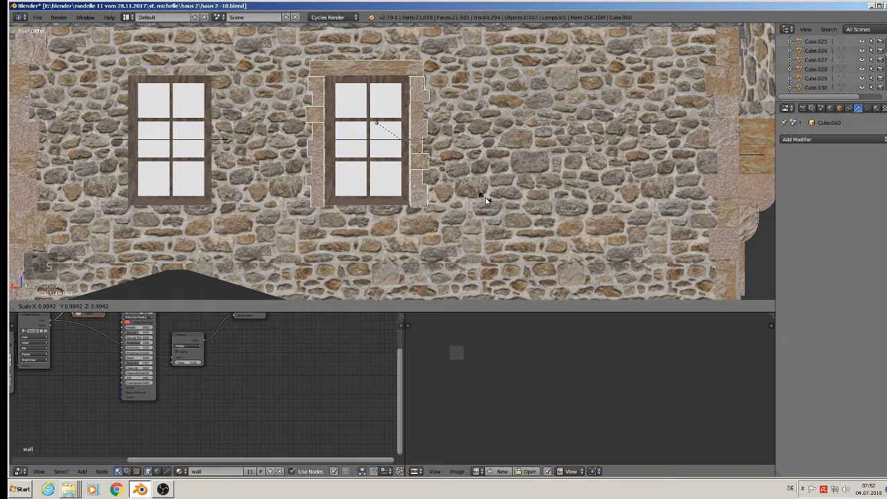
key(s)
click(484, 199)
scroll(483, 198, down, 4)
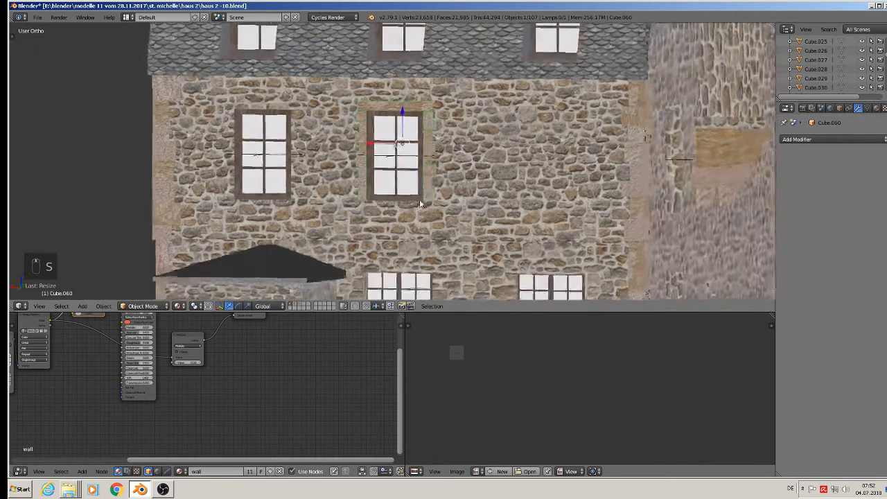
Duplicate the plain stone frame about 0.25 along X onto the neighbouring upper window to its left.
middle_drag(419, 199, 442, 210)
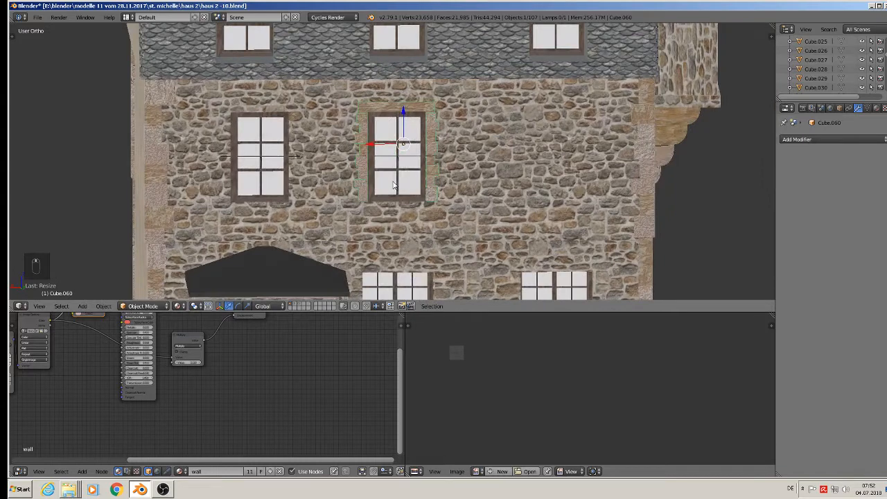
key(shift+d)
key(x)
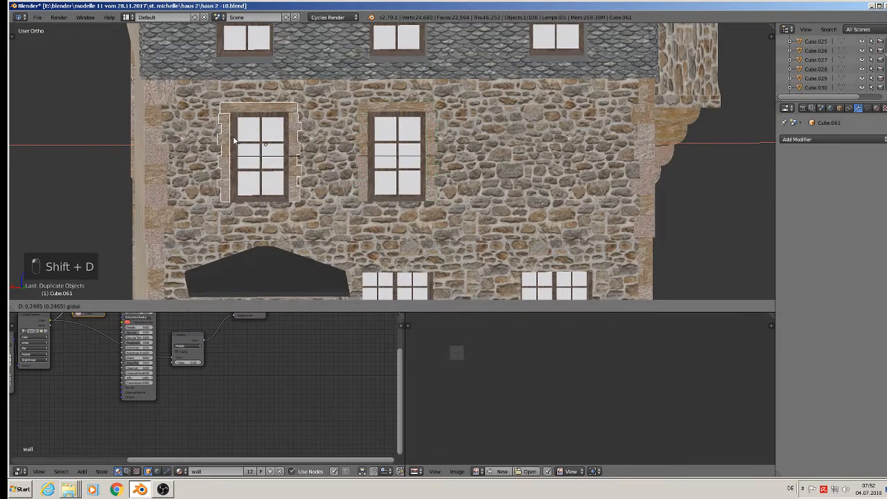
drag(233, 138, 233, 137)
Select both upper windows and shift them slightly along Y to sit correctly in their stone frames.
right_click(261, 159)
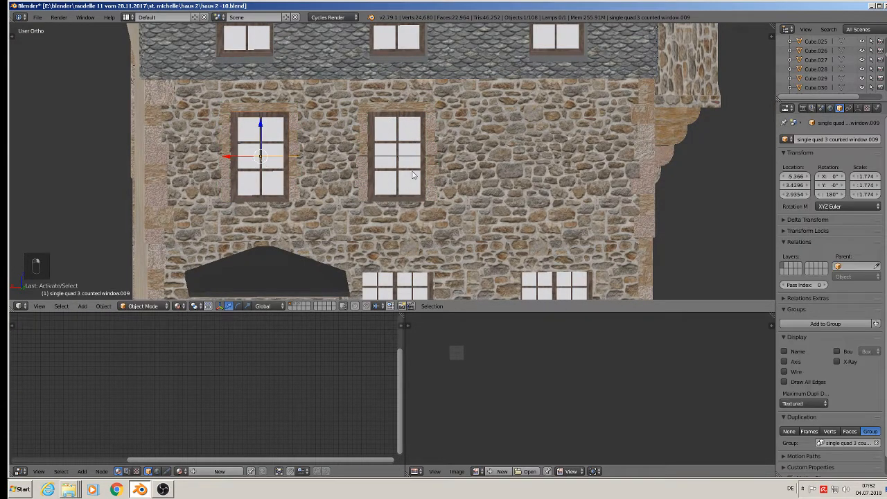
middle_drag(404, 159, 320, 219)
drag(304, 171, 313, 163)
middle_drag(312, 162, 368, 165)
shift+middle_drag(420, 214, 377, 144)
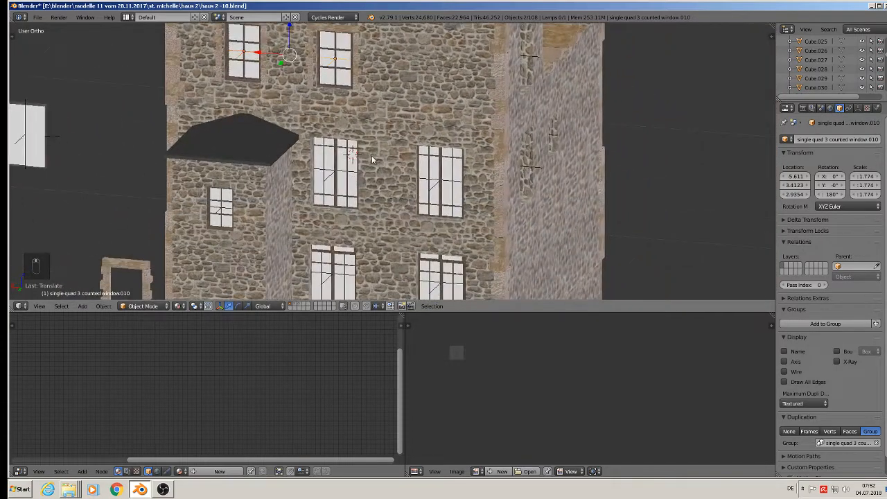
scroll(370, 157, down, 1)
key(a)
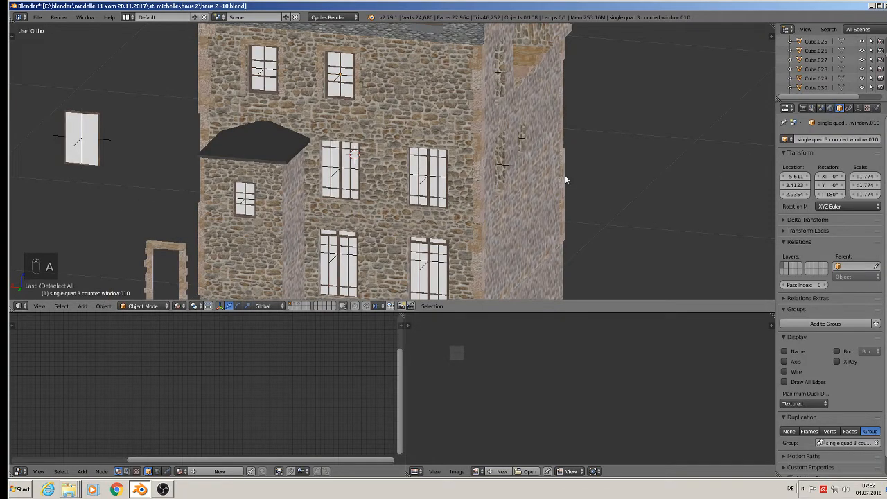
Duplicate the gabled stone frame from the front facade and place it around the right middle-row window on the rear wall.
middle_drag(566, 179, 390, 94)
scroll(412, 157, up, 1)
right_click(390, 92)
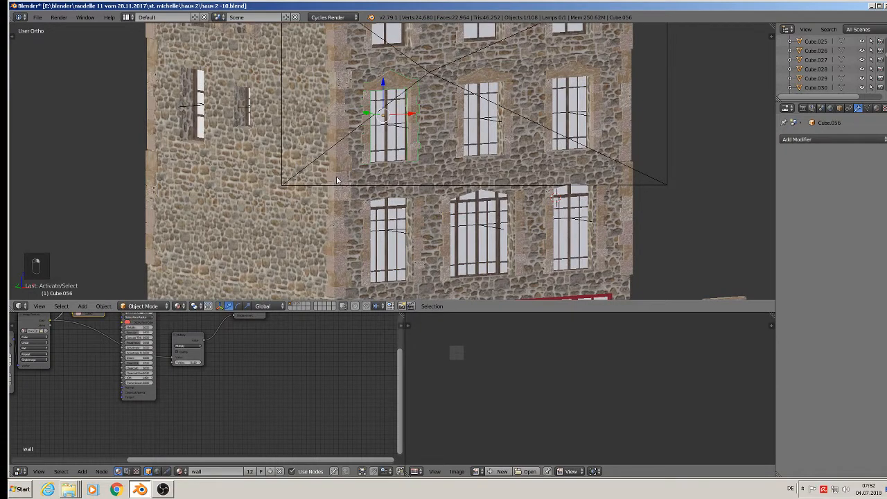
middle_drag(336, 181, 559, 194)
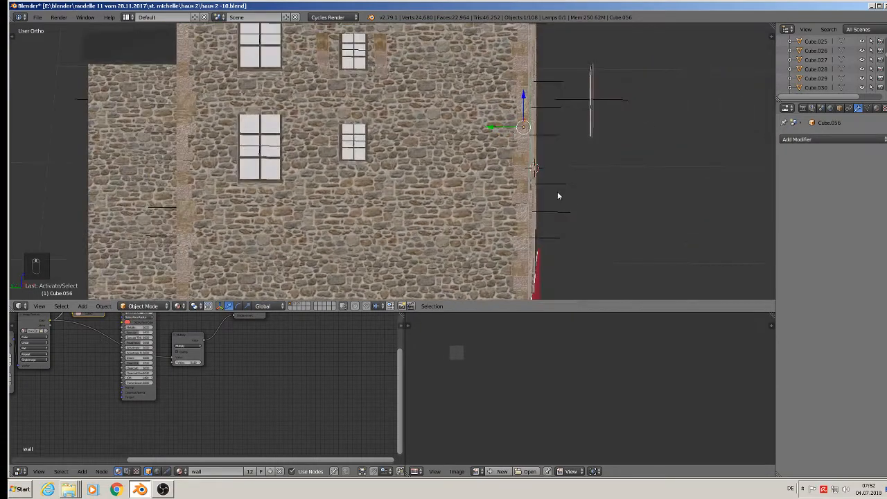
key(shift+d)
click(179, 133)
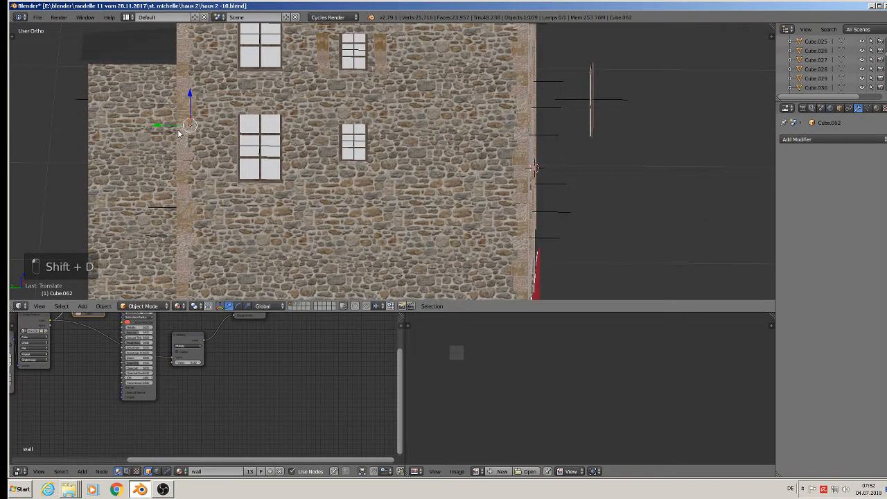
middle_drag(236, 151, 323, 161)
mouse_move(178, 135)
mouse_down()
mouse_move(167, 146)
mouse_move(176, 143)
mouse_up()
middle_drag(177, 143, 413, 129)
scroll(200, 144, up, 2)
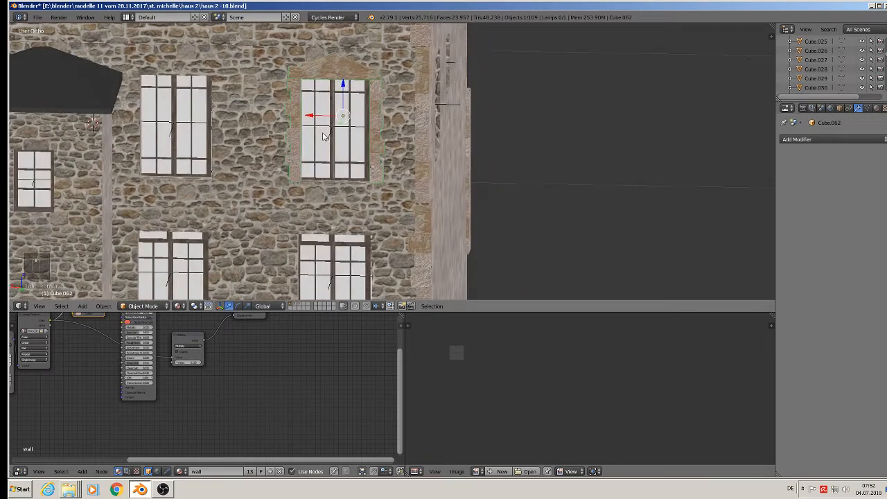
Duplicate the gabled frame about 0.29 along X onto the left middle-row window.
key(shift+d)
key(x)
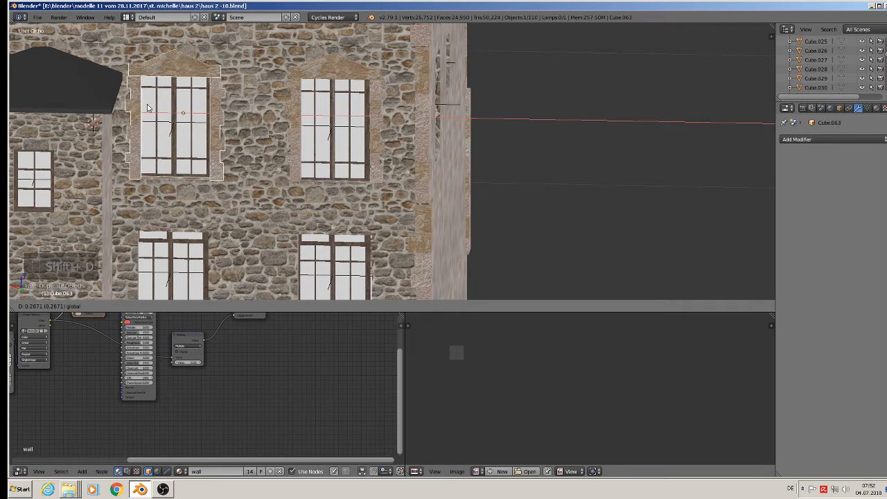
click(148, 108)
Select both gabled frames and duplicate them downward along Z onto the two tall windows of the lower row.
scroll(151, 113, down, 2)
mouse_move(221, 165)
shift+middle_down()
mouse_move(264, 121)
mouse_move(228, 175)
shift+middle_up()
shift+right_click(294, 50)
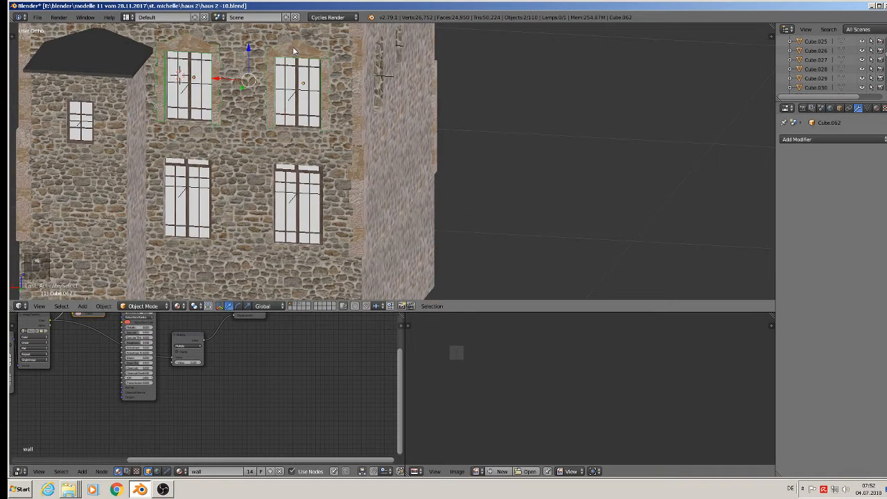
key(shift+d)
key(z)
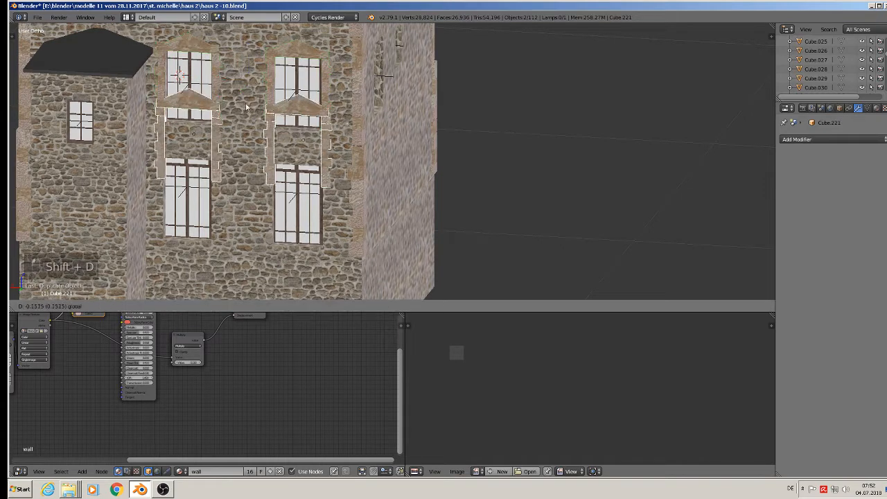
click(243, 154)
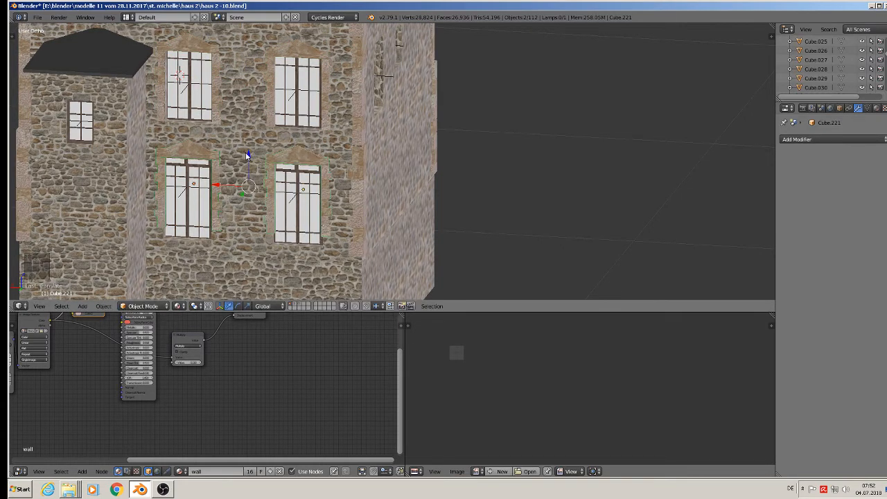
Select the side stones of the lower-right window's gabled frame for mesh editing.
shift+middle_drag(245, 155, 358, 103)
scroll(406, 158, up, 4)
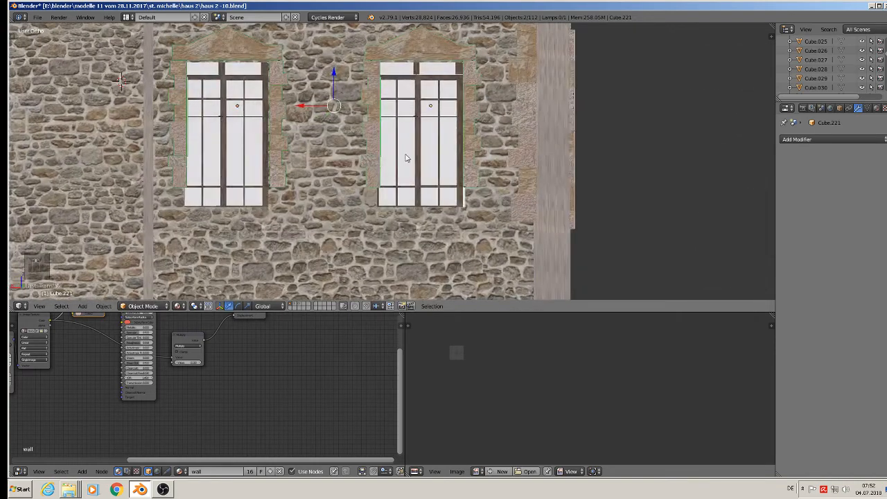
key(Tab)
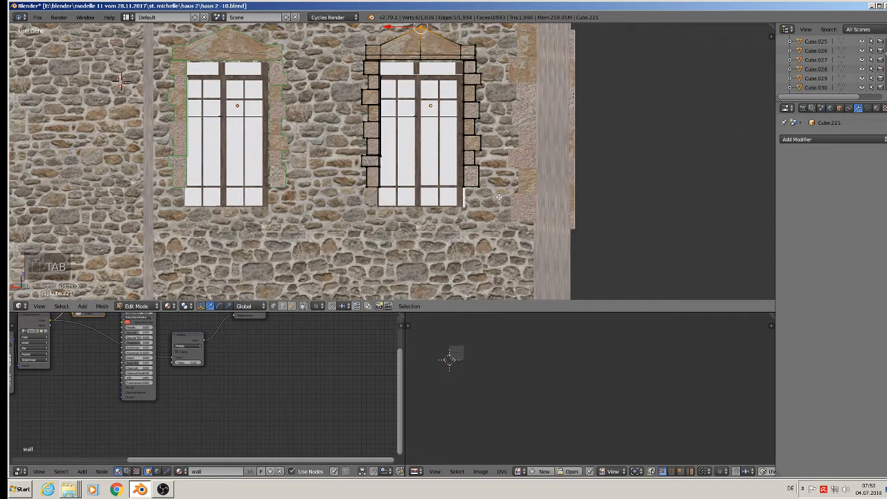
drag(503, 199, 321, 163)
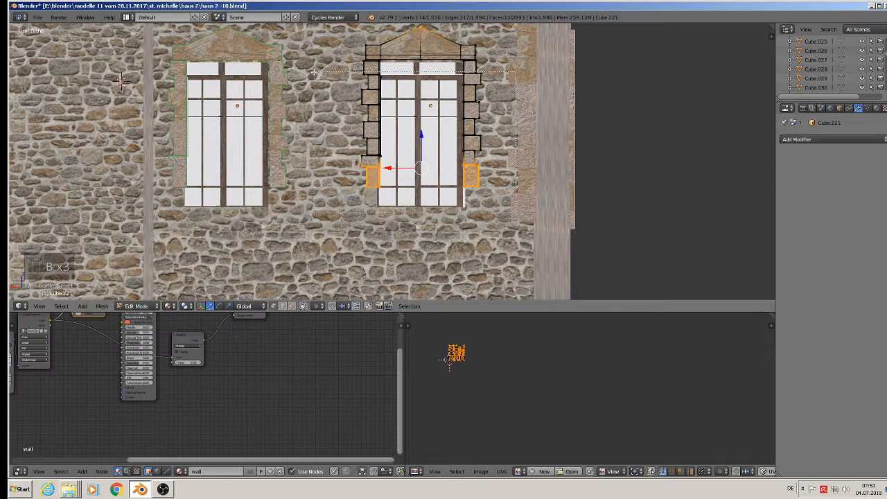
drag(313, 70, 310, 73)
key(s)
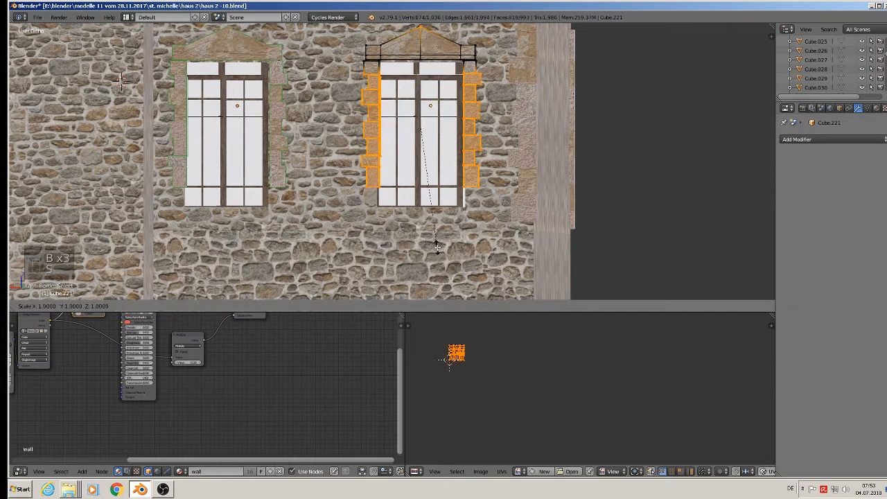
key(z)
right_click(434, 254)
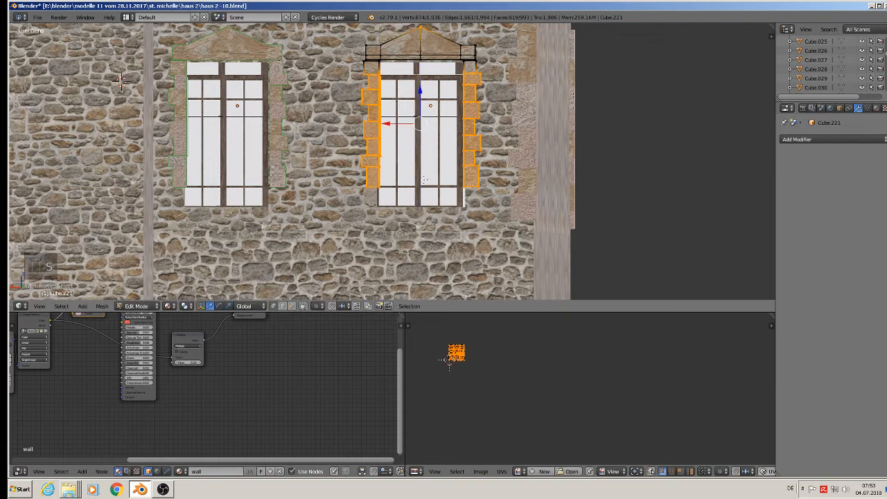
Exclude the gable apex from the selection, then stretch the side stones along Z and lower them to the window's bottom edge.
key(x)
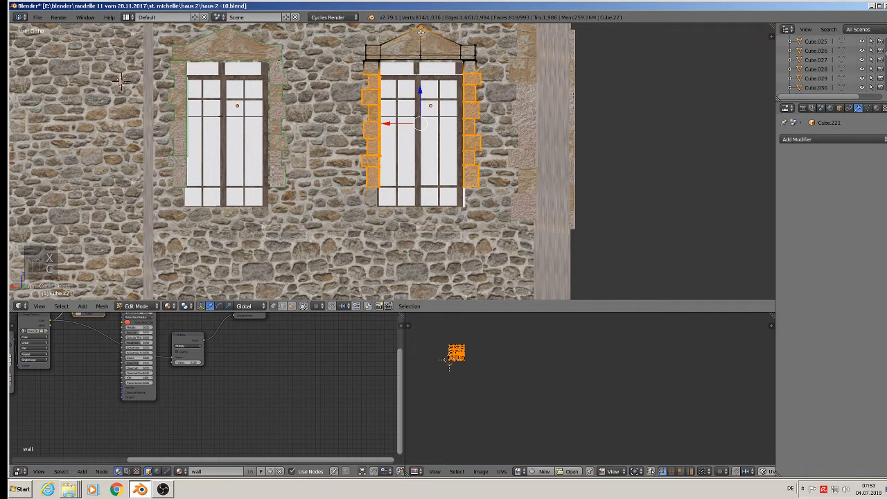
key(s)
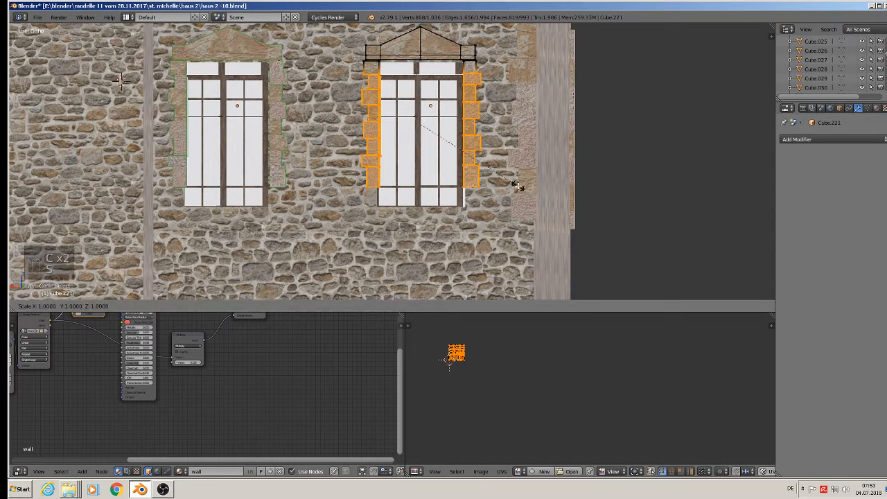
key(z)
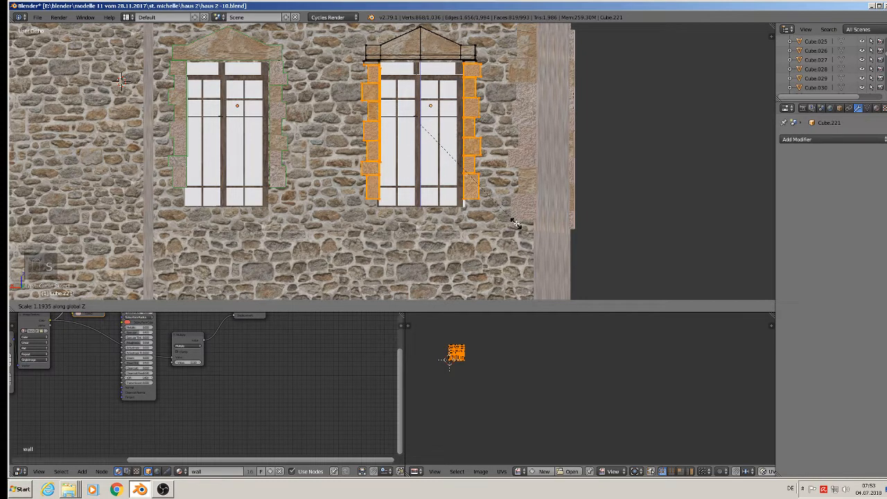
click(512, 210)
drag(414, 93, 413, 108)
key(Tab)
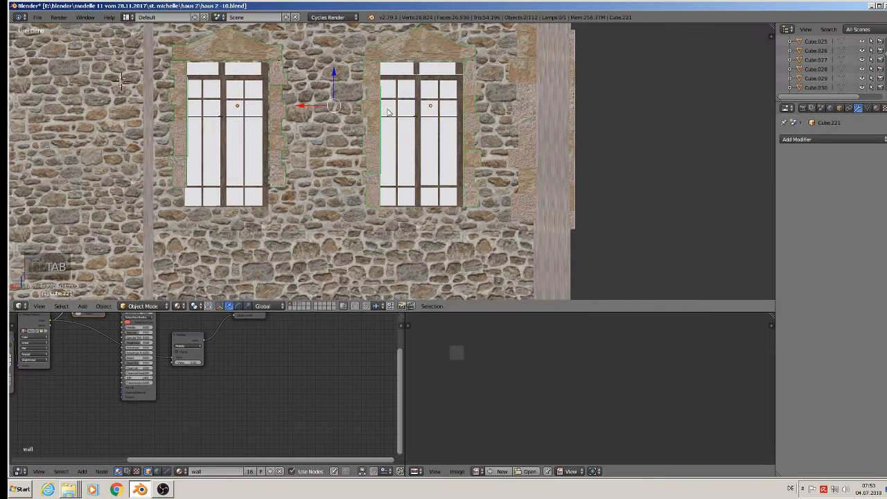
Stretch the side stones of the lower-left window's frame along Z, without the gable apex, and lower them to the window's bottom edge.
right_click(243, 118)
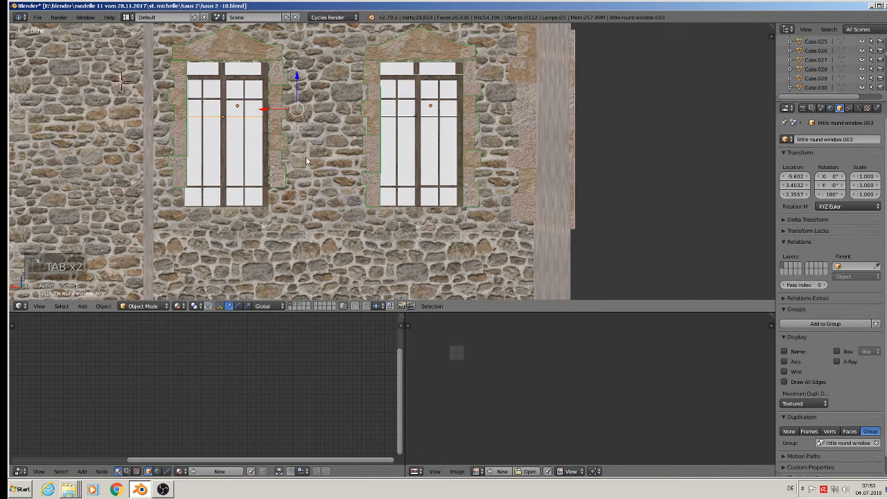
right_click(277, 111)
key(Tab)
shift+middle_drag(345, 167, 379, 167)
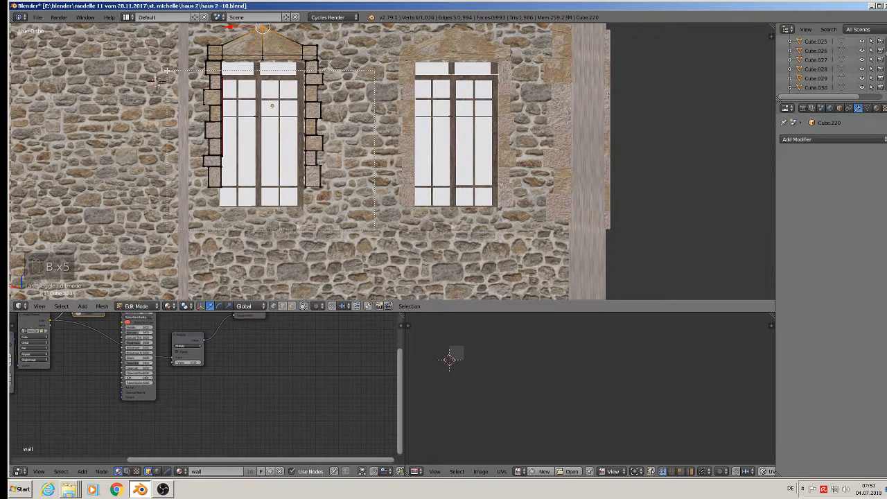
drag(167, 70, 167, 70)
key(c)
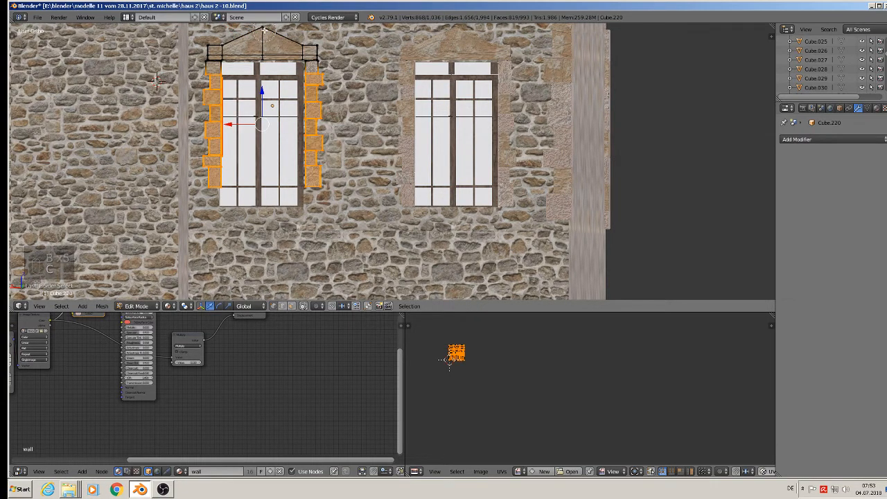
right_click(264, 31)
key(s)
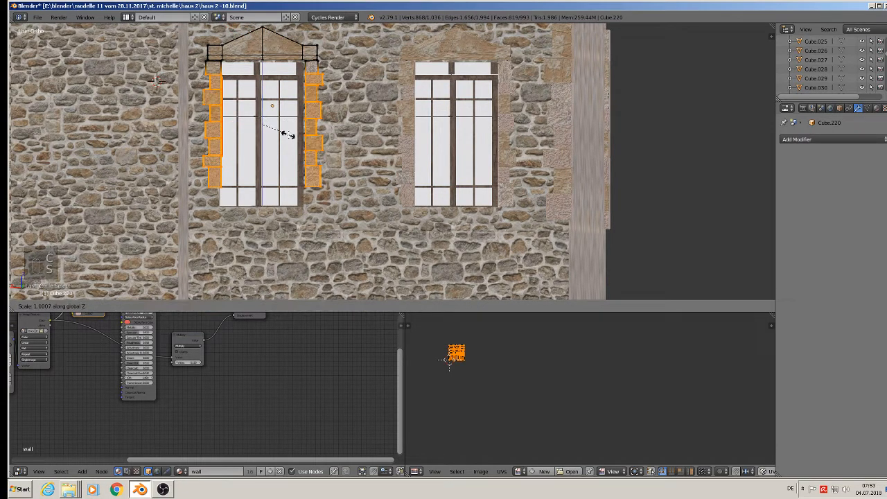
click(291, 140)
drag(262, 92, 265, 101)
key(Tab)
scroll(320, 106, down, 3)
key(a)
key(a)
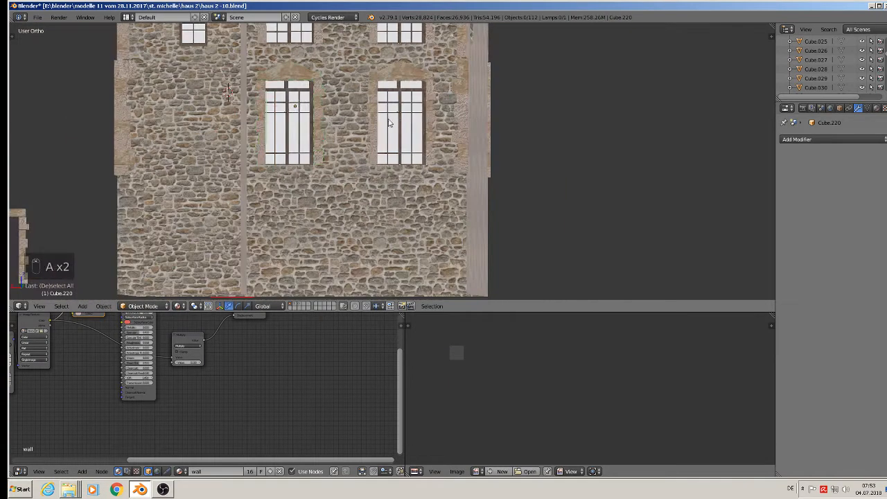
Duplicate the stone frame of the upper rear window nearest the side wall and move the copy along X to the side wall.
middle_drag(412, 118, 403, 208)
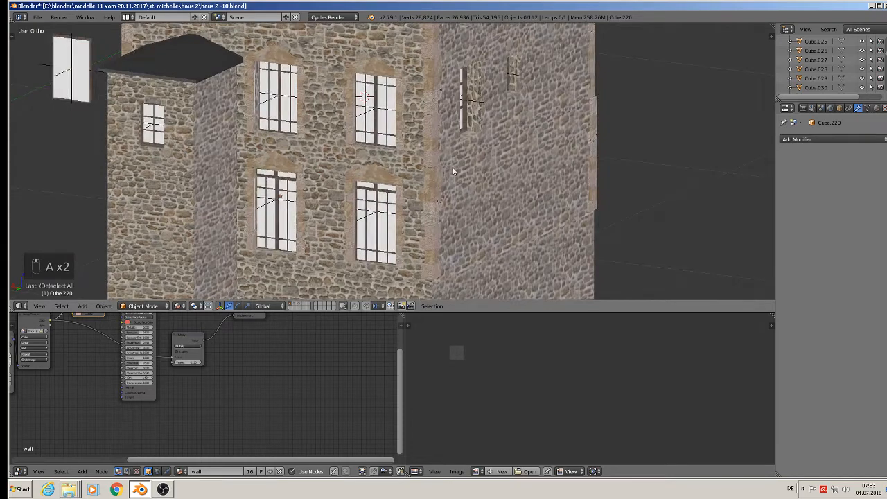
middle_drag(453, 171, 409, 171)
shift+middle_drag(425, 141, 400, 219)
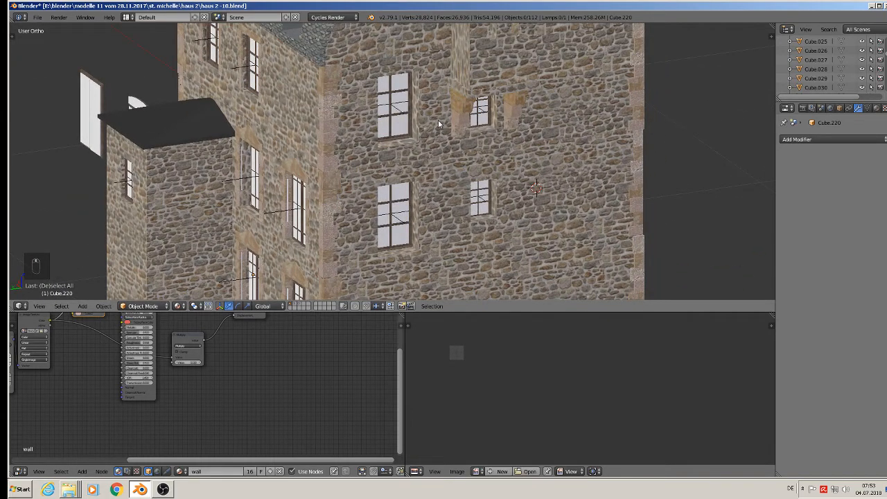
middle_drag(437, 123, 486, 110)
shift+middle_drag(411, 131, 454, 219)
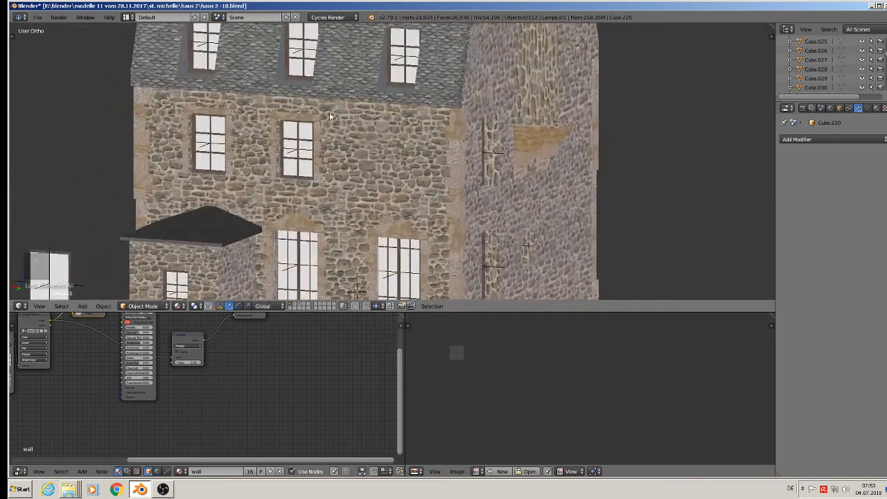
key(shift+d)
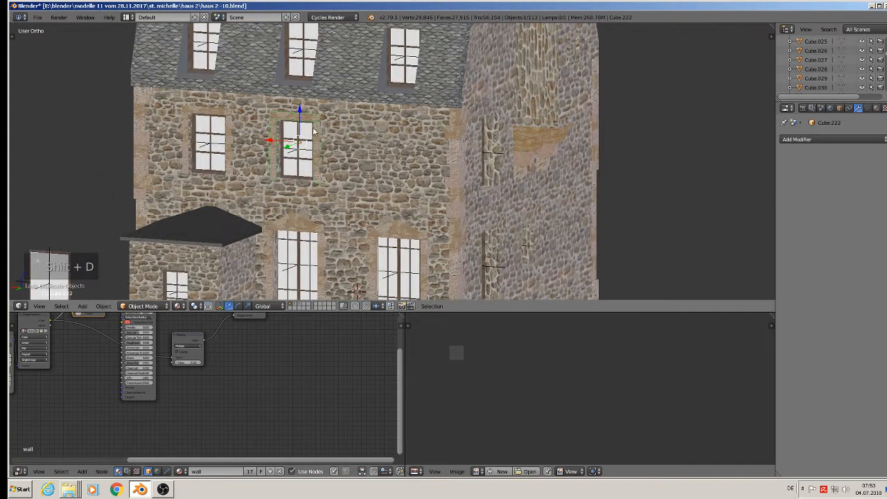
key(x)
click(484, 158)
Rotate the duplicated frame 90° about the global Z axis to align it with the side wall.
middle_drag(459, 161, 447, 182)
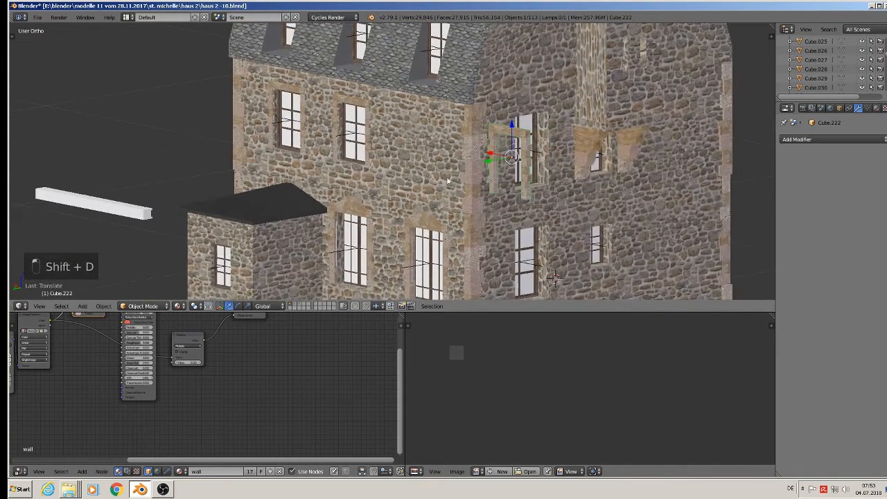
text(rz)
text(90)
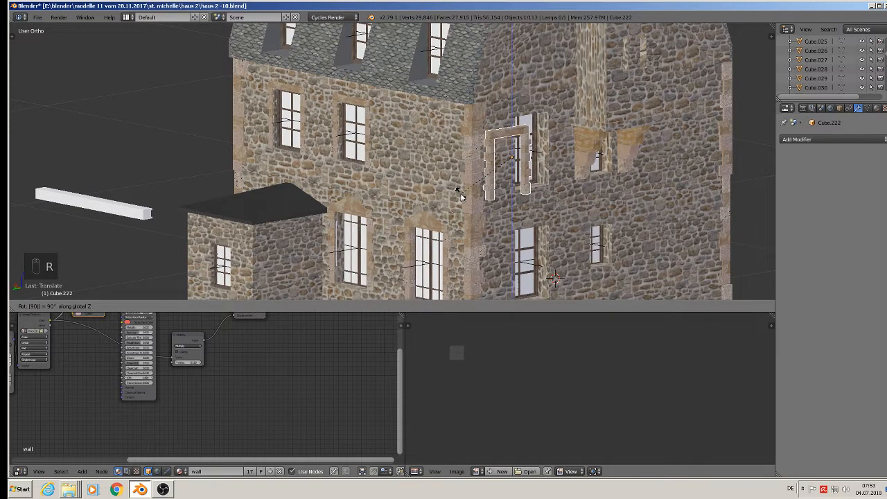
click(461, 196)
Move the rotated frame onto the upper large window of the side wall, seating it against the wall surface and the window's top edge.
drag(485, 167, 507, 143)
scroll(513, 143, up, 2)
middle_drag(516, 143, 499, 147)
scroll(485, 133, up, 2)
drag(520, 141, 530, 139)
drag(564, 115, 564, 105)
scroll(508, 176, down, 2)
scroll(508, 176, up, 2)
middle_drag(494, 179, 491, 191)
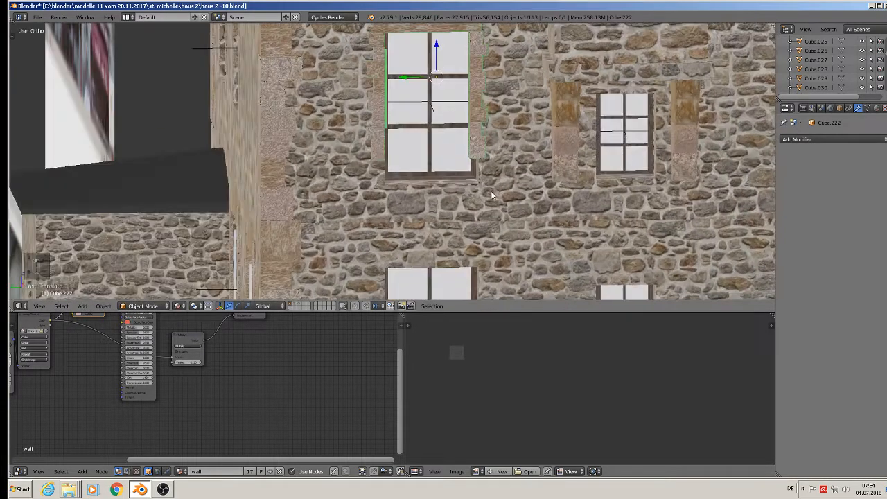
Stretch the frame's left side stones below the lintel along Z and lower them to the window's bottom edge.
key(Tab)
scroll(483, 157, up, 1)
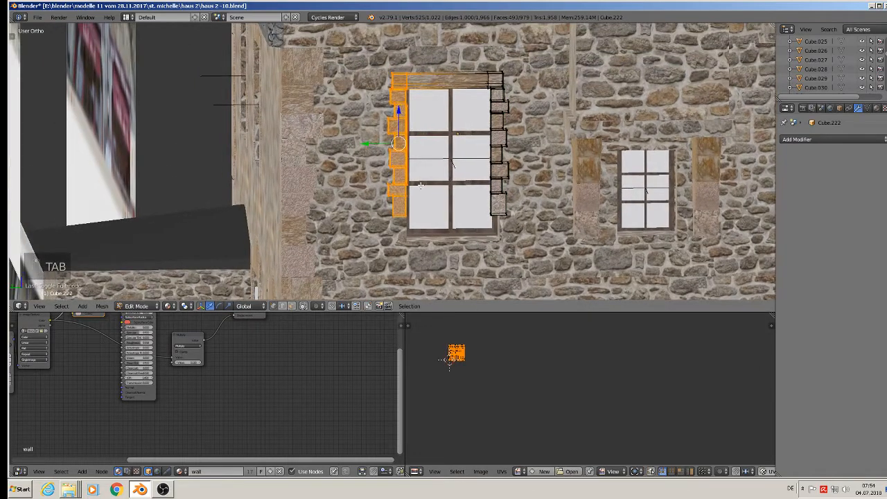
key(a)
key(a)
middle_drag(417, 225, 416, 232)
key(b)
drag(421, 212, 397, 225)
key(b)
drag(373, 108, 372, 97)
key(s)
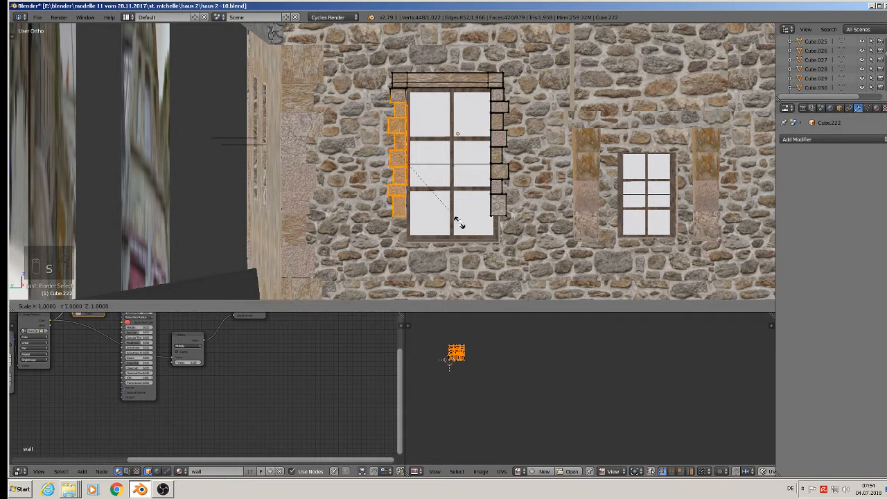
click(455, 231)
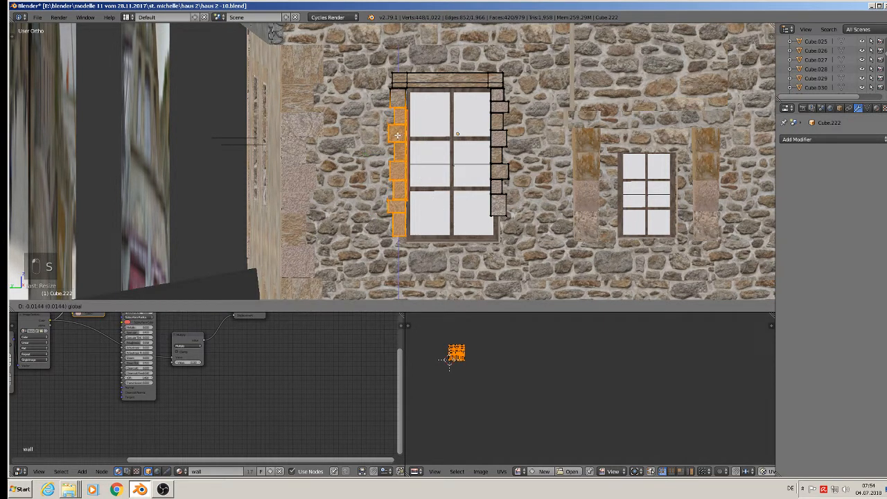
Stretch the frame's right side stones along Z, lower them to the window's bottom edge, and leave mesh editing.
key(a)
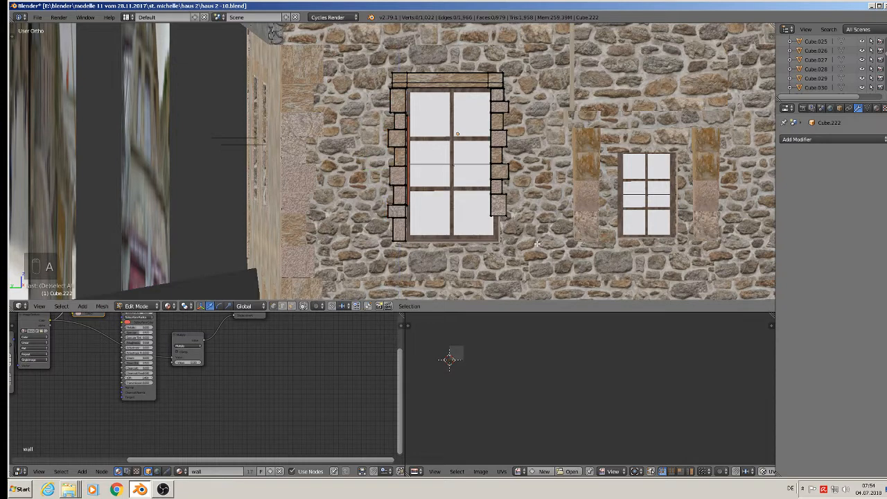
drag(457, 96, 457, 96)
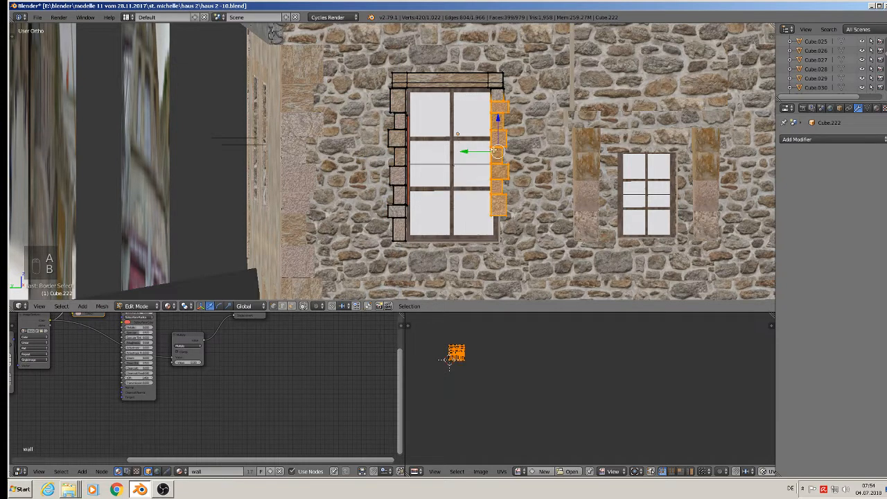
key(s)
key(z)
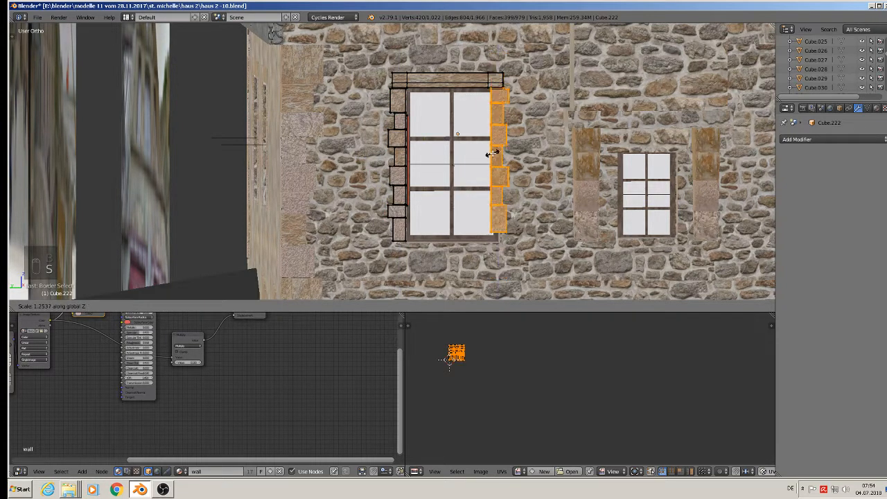
click(488, 154)
key(g)
key(z)
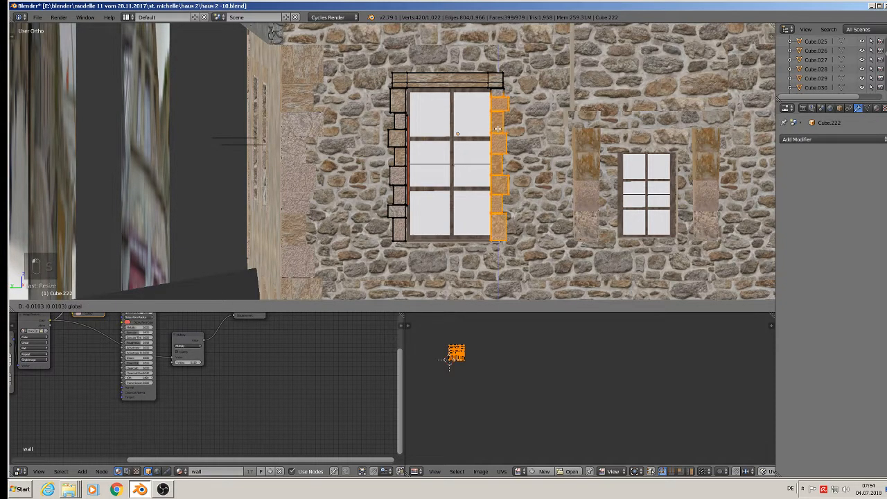
click(497, 130)
key(Tab)
Duplicate the fitted frame and move the copy down along Z onto the large window below.
scroll(491, 137, down, 1)
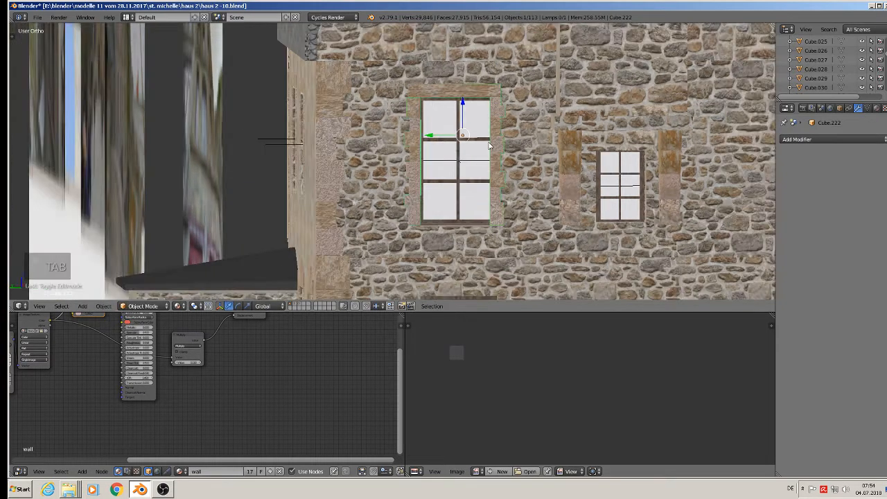
scroll(541, 194, down, 2)
scroll(514, 164, down, 2)
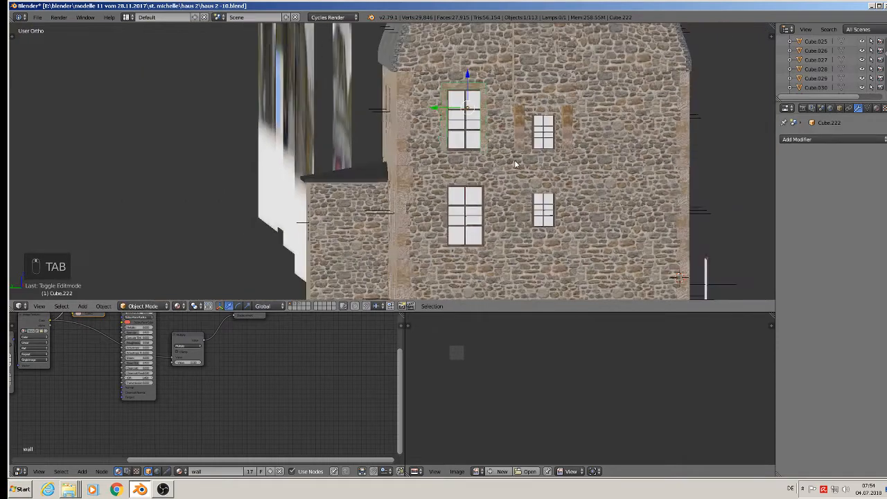
key(shift+d)
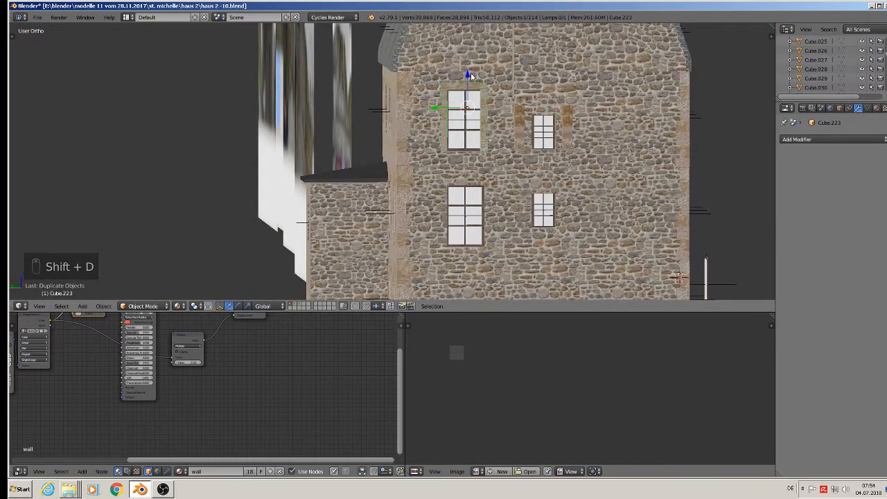
click(467, 171)
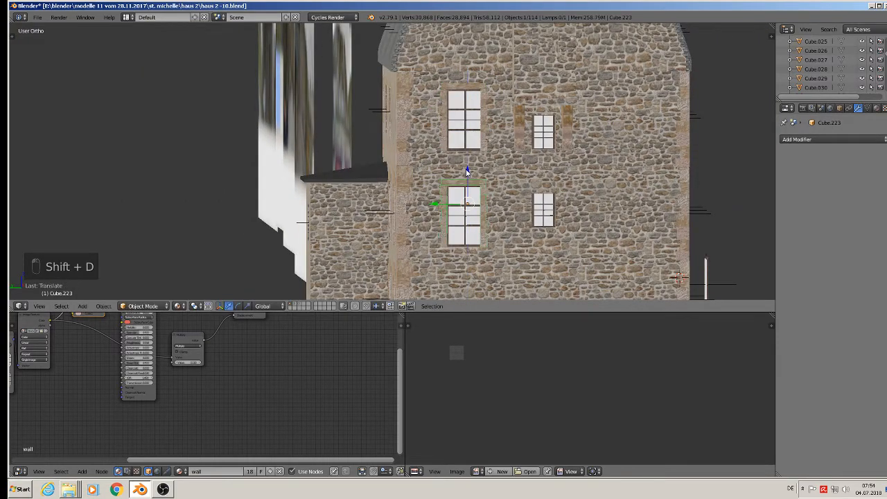
Deselect everything and save the file, then show the tool shelf and make it narrower.
middle_drag(453, 178, 504, 198)
key(a)
scroll(440, 179, down, 2)
middle_drag(439, 179, 443, 125)
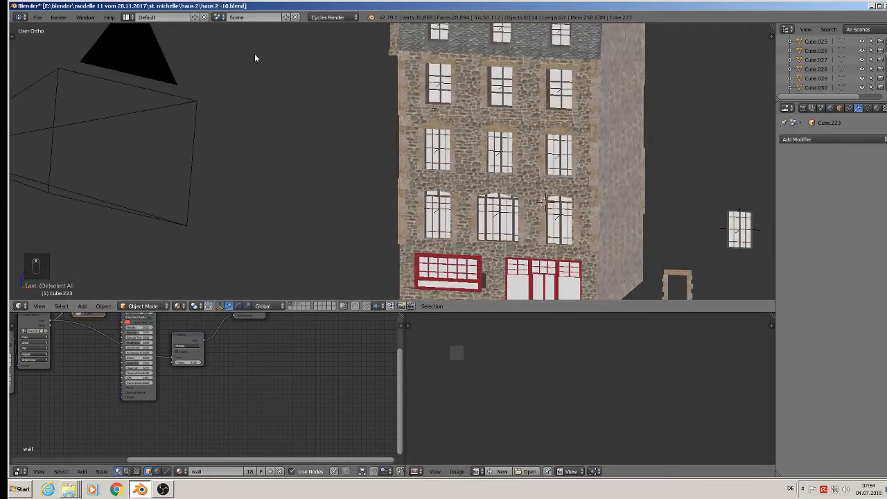
click(35, 17)
click(41, 88)
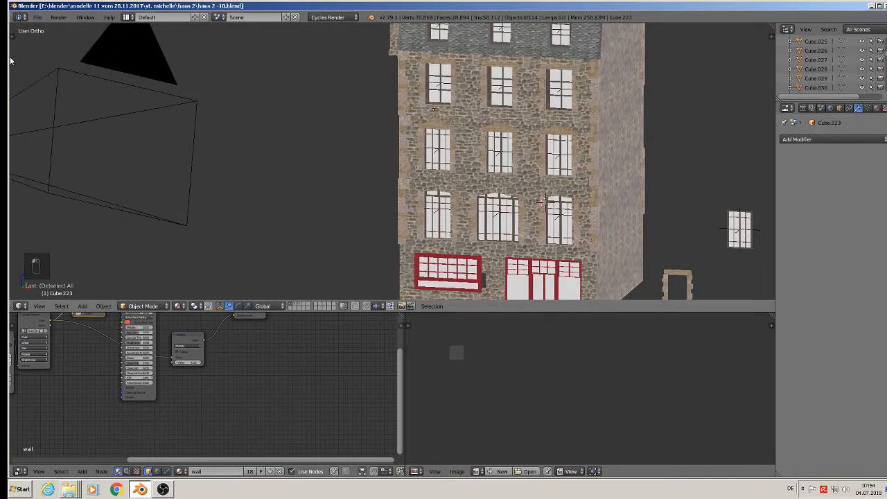
key(t)
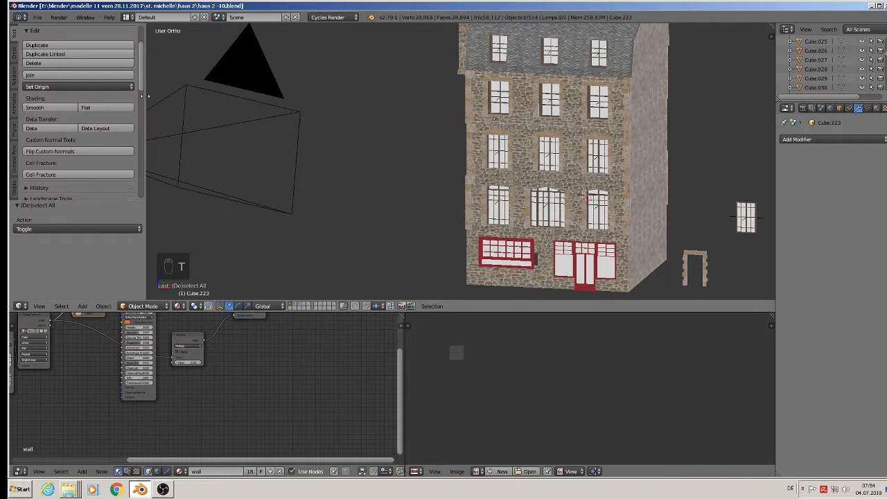
drag(145, 96, 120, 95)
Examine the storefront reference photos beside the house for details of the red awnings and facade.
scroll(574, 166, down, 2)
shift+middle_drag(658, 204, 532, 188)
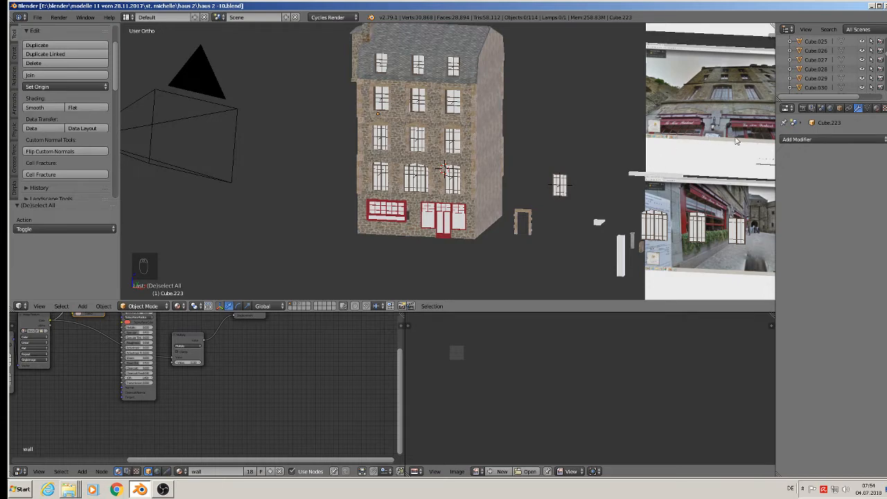
scroll(703, 132, up, 10)
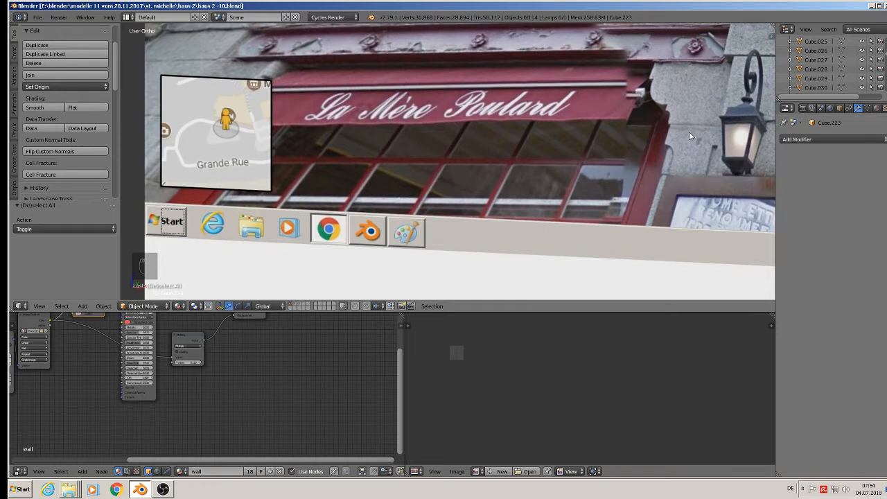
scroll(689, 136, down, 10)
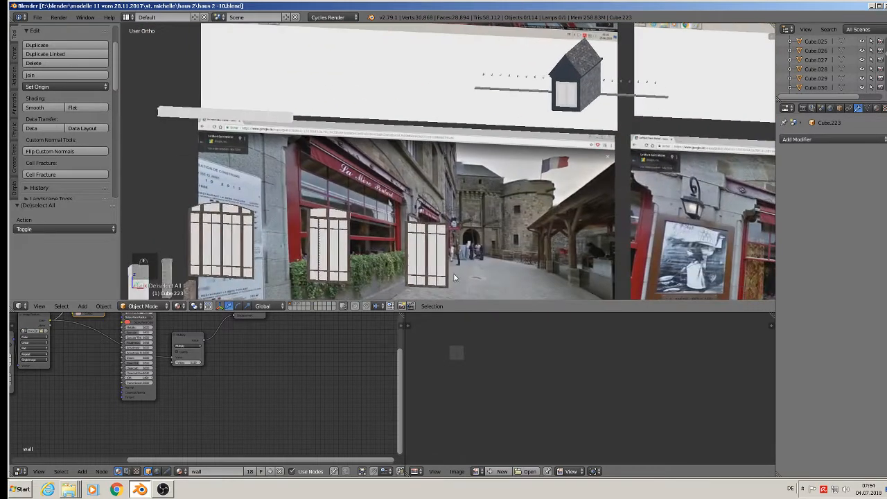
scroll(444, 263, up, 6)
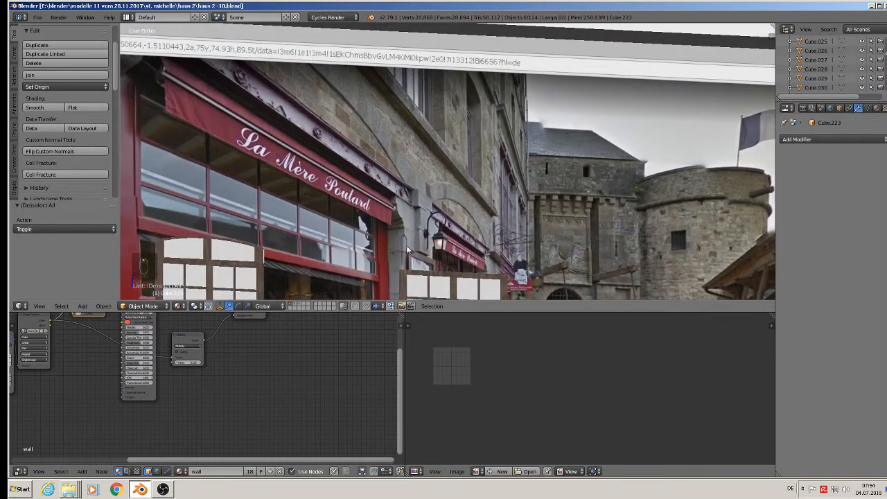
scroll(409, 249, down, 6)
scroll(424, 175, up, 6)
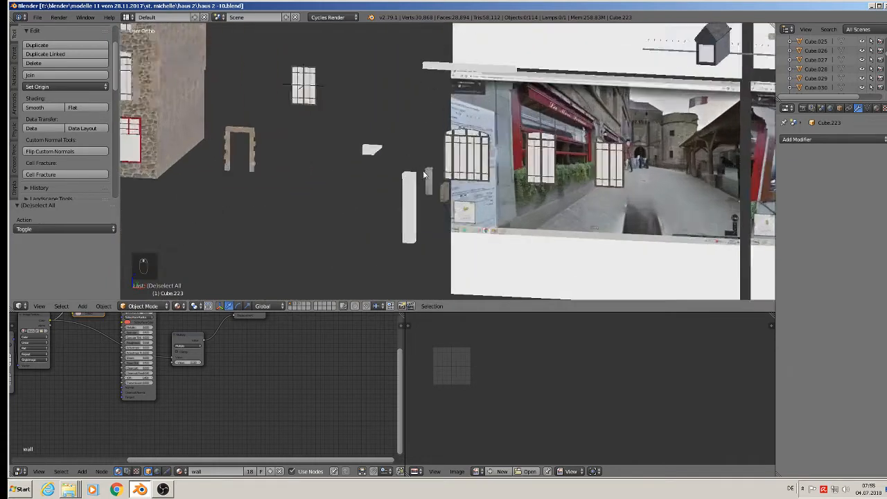
Select the white corbel block near the reference photos and move it 0.172 along X to stand over the white pillar.
scroll(425, 174, up, 3)
right_click(306, 124)
key(KP_Decimal)
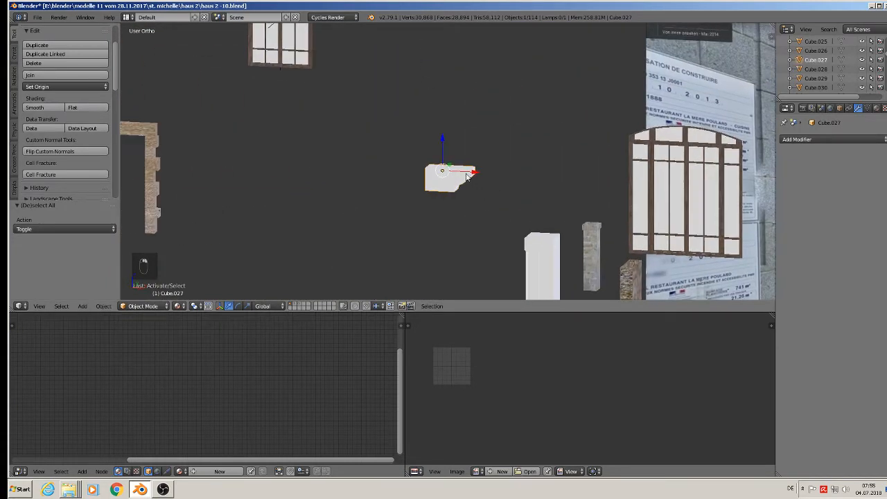
key(g)
key(x)
click(556, 205)
scroll(560, 199, up, 4)
scroll(560, 198, down, 2)
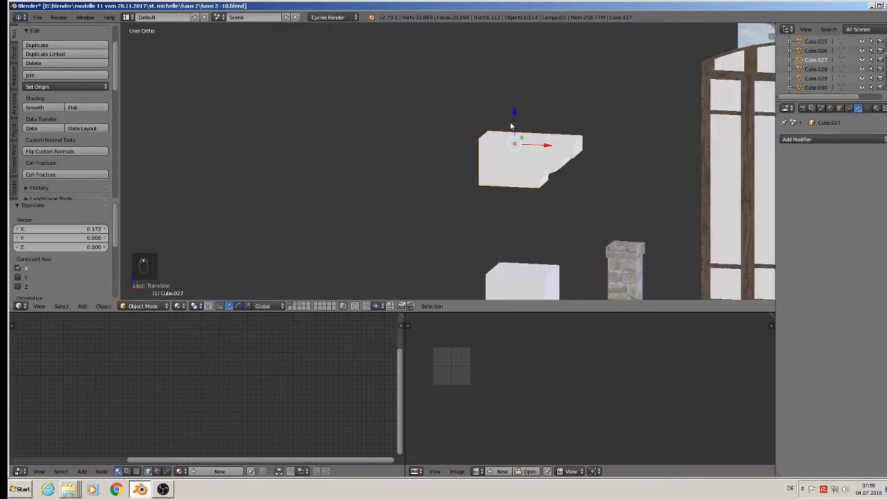
Lower the corbel block by 0.076 along Z toward the pillar, then raise it again by 0.027.
key(g)
key(z)
click(513, 159)
scroll(456, 129, up, 4)
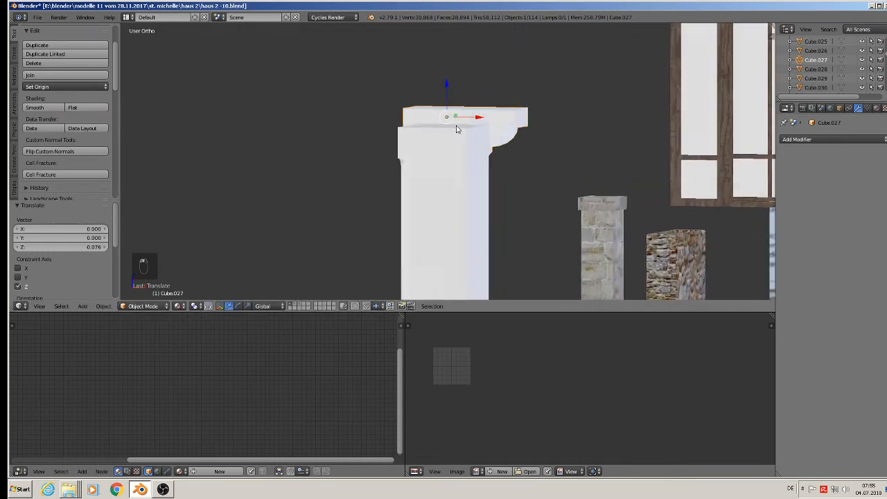
middle_drag(456, 127, 454, 140)
drag(448, 99, 446, 61)
Select the outline edges of the corbel's top surface, without the cross edges, and mark them as a seam.
shift+middle_drag(468, 133, 477, 187)
scroll(485, 167, up, 4)
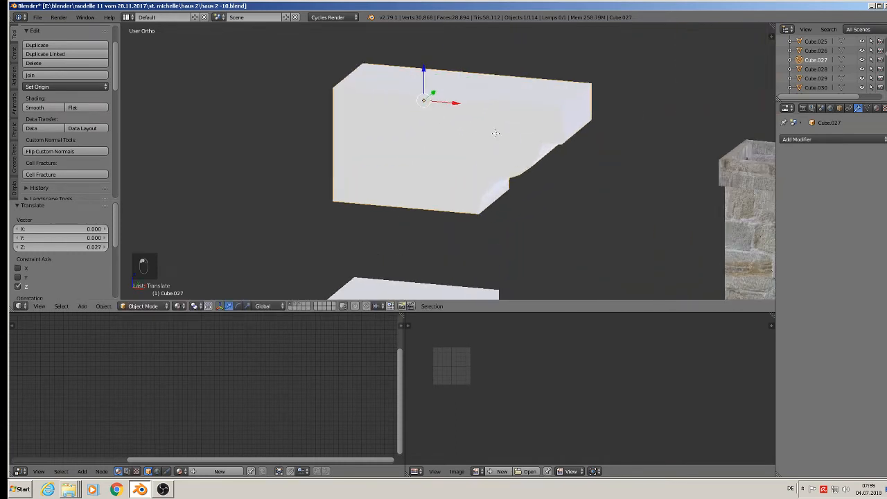
key(Tab)
scroll(504, 121, up, 3)
scroll(504, 121, down, 2)
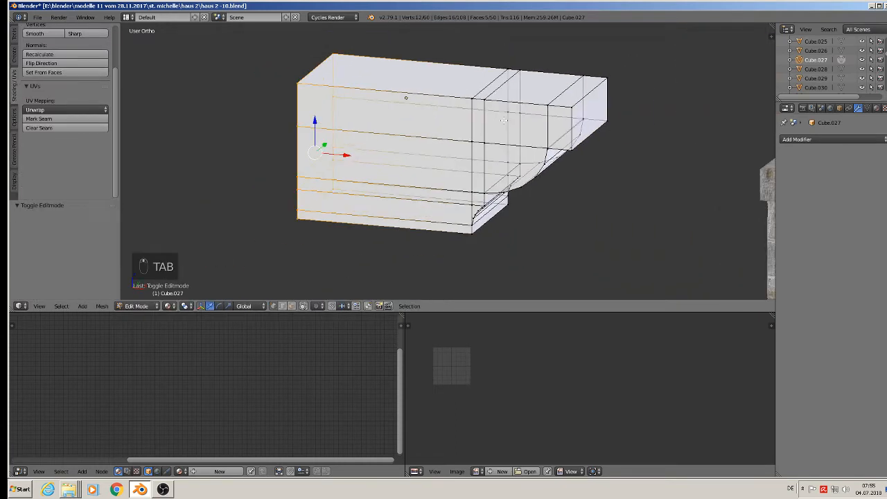
alt+right_click(410, 97)
alt+shift+right_click(460, 63)
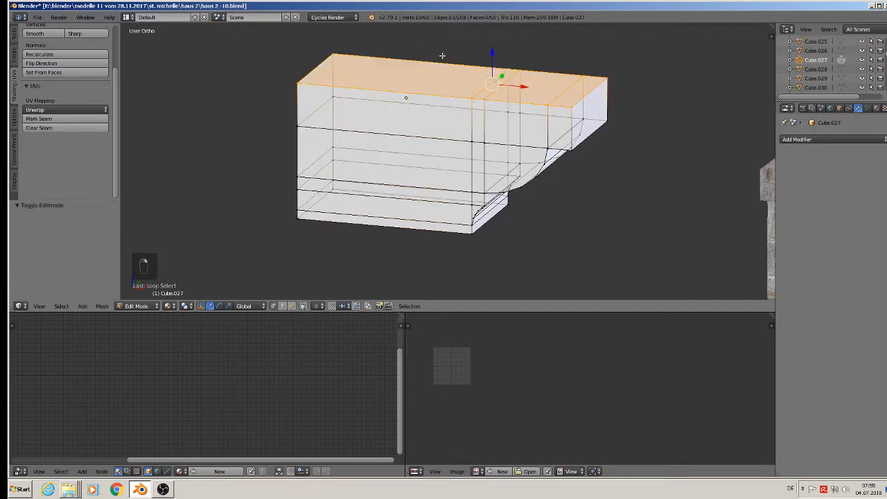
click(290, 306)
shift+right_click(496, 88)
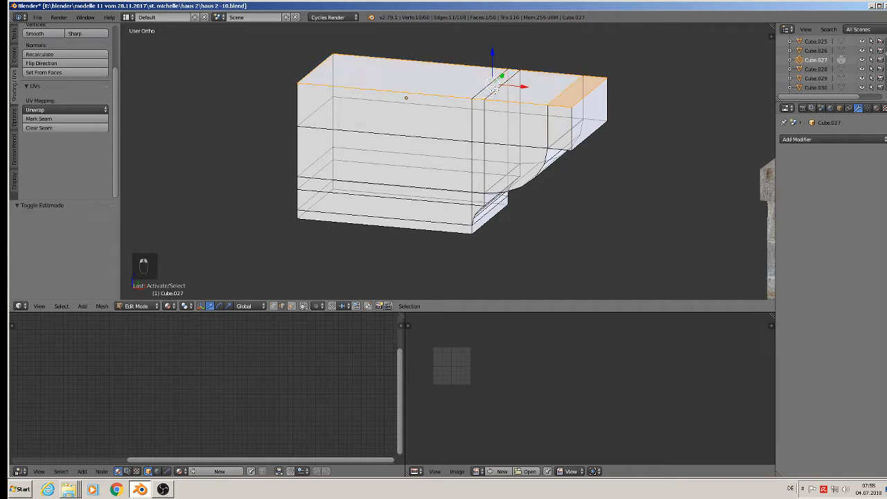
shift+right_click(569, 93)
click(69, 120)
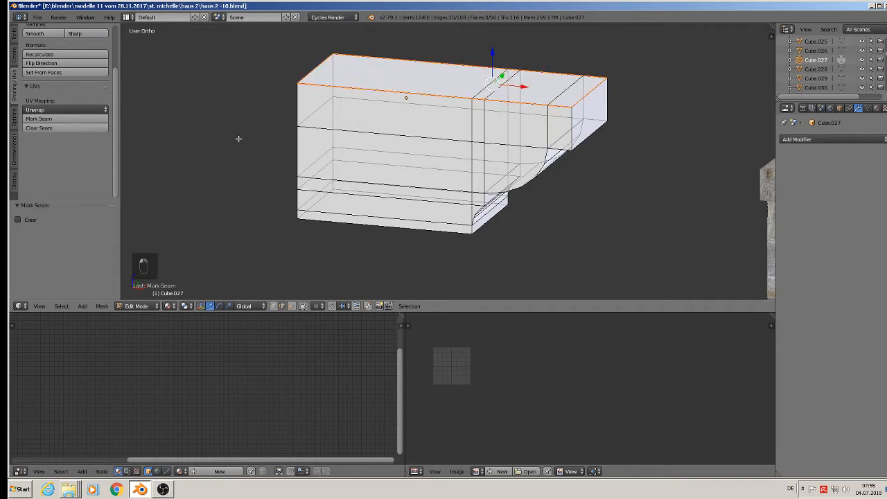
Select the corbel's two vertical rear corner edges over its full height and mark them as a seam.
middle_drag(242, 140, 339, 144)
alt+right_click(345, 135)
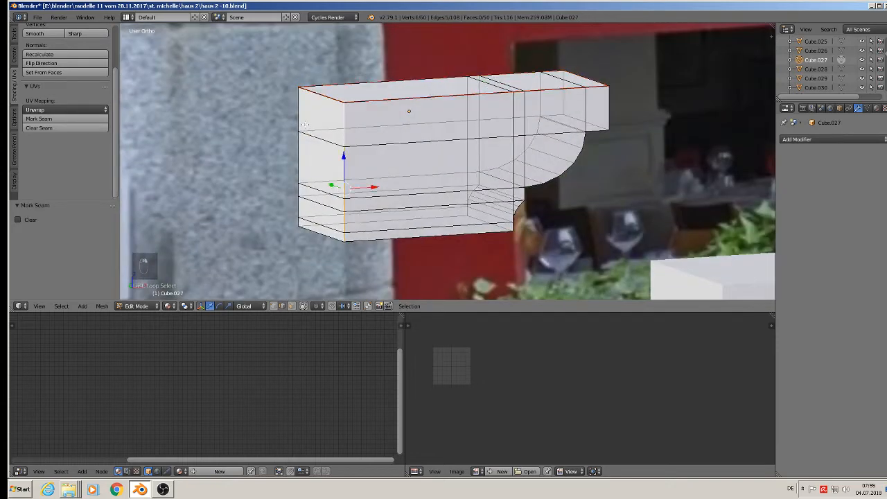
alt+shift+right_click(302, 125)
click(83, 120)
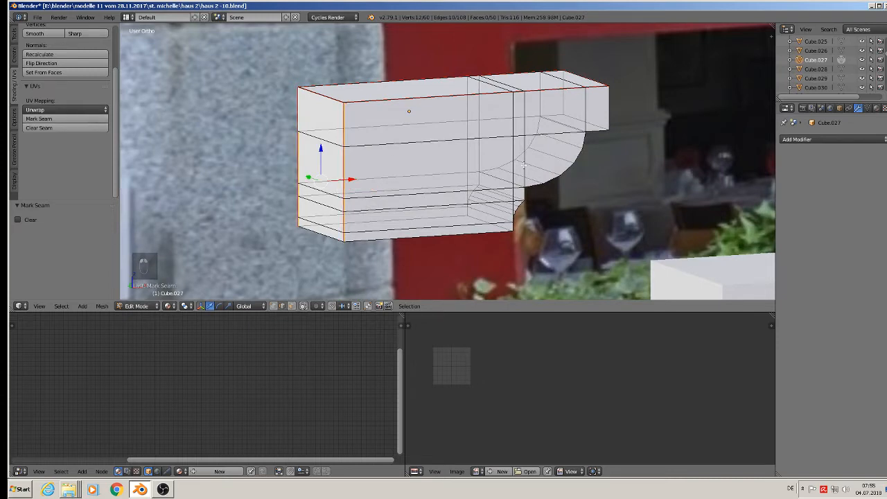
Add the two vertical front corner edges of the corbel's upper slab to the selection and mark them as a seam.
middle_drag(524, 165, 531, 162)
shift+right_click(532, 124)
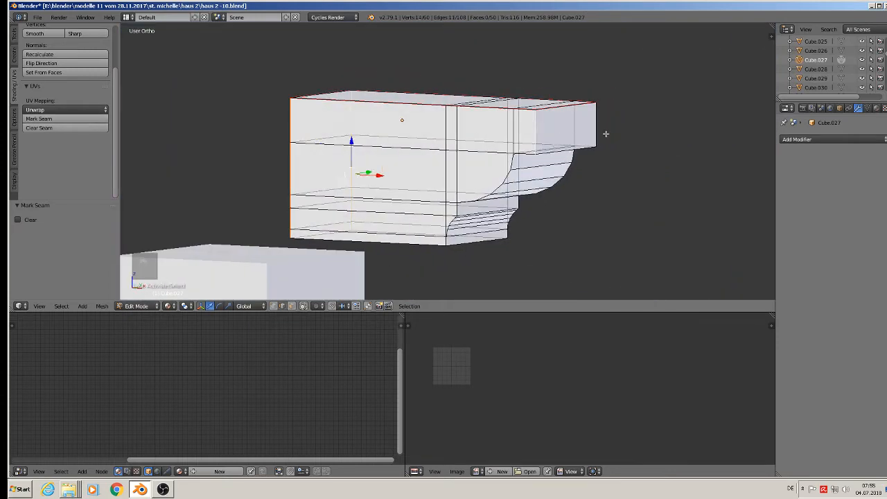
shift+right_click(599, 123)
click(78, 118)
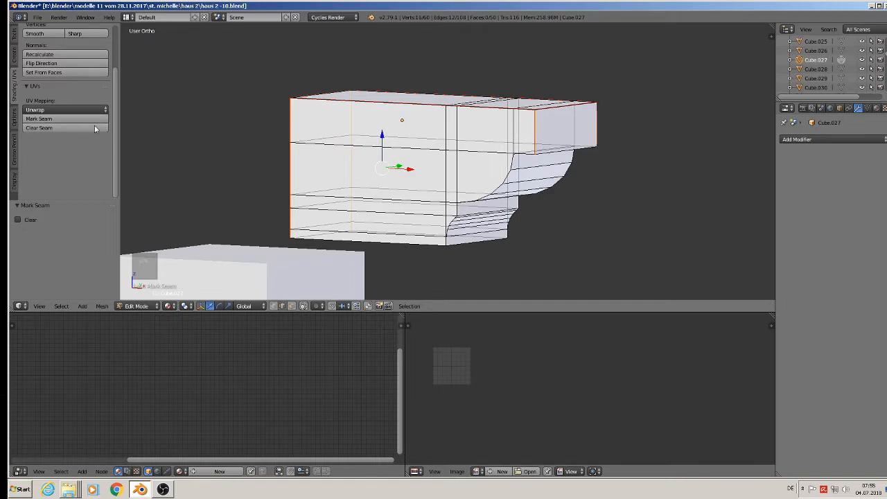
Select the large curved profile edges on both sides of the corbel and mark them as a seam.
scroll(489, 183, up, 4)
alt+right_click(510, 167)
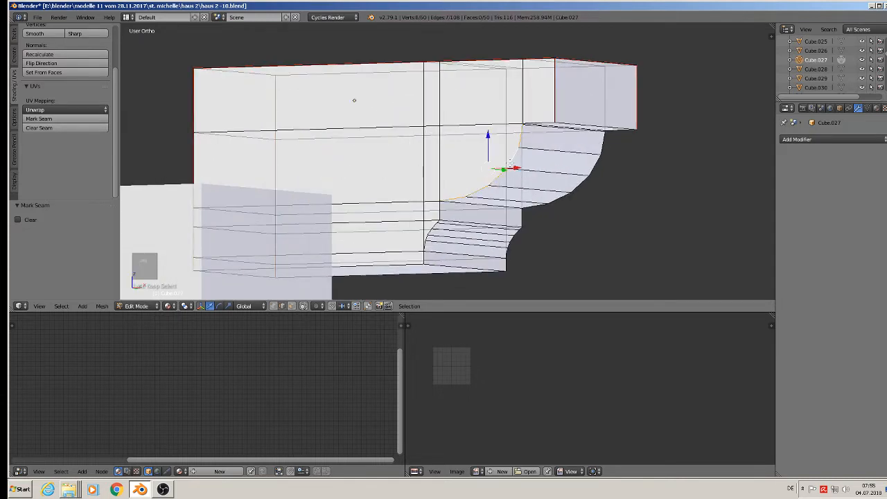
middle_drag(587, 201, 627, 160)
alt+shift+right_click(630, 156)
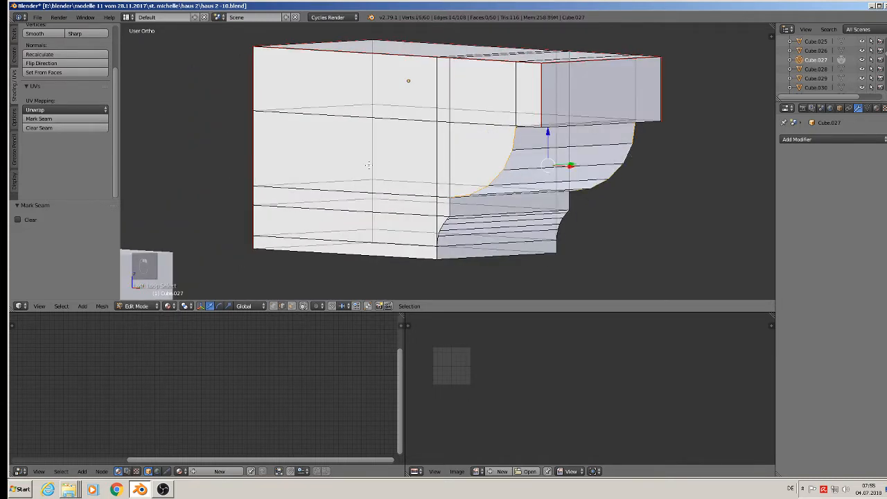
click(36, 118)
Select the profile edges below the large curve on one side, down to the base, and mark them as a seam.
scroll(454, 200, up, 1)
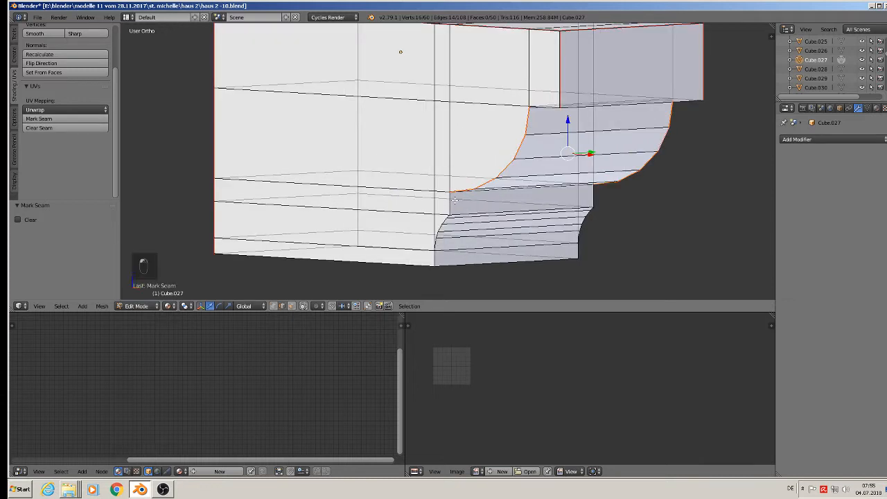
right_click(451, 199)
alt+right_click(439, 227)
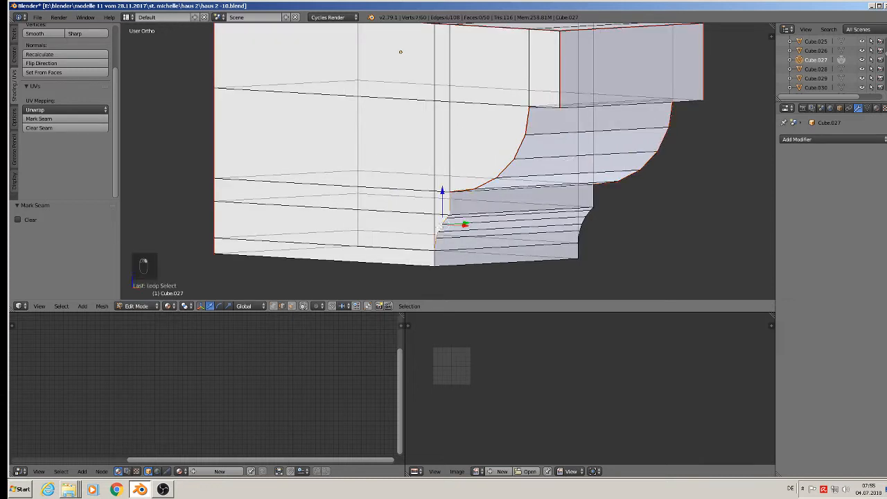
shift+right_click(434, 258)
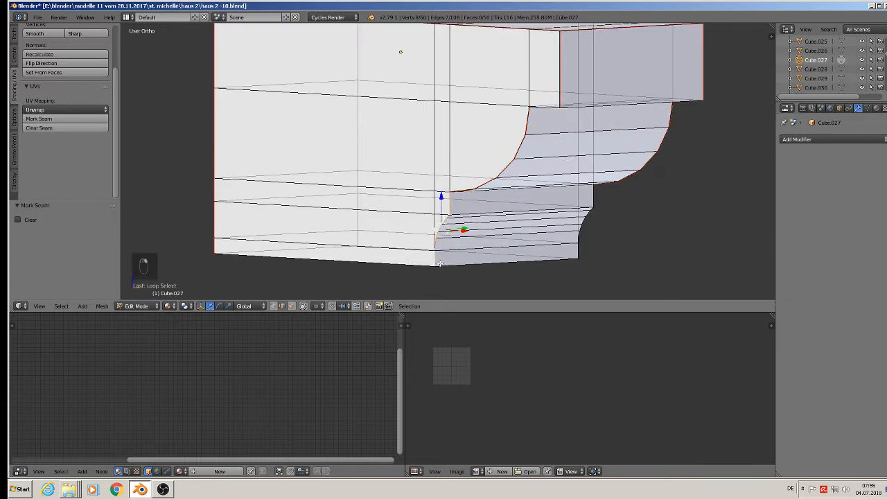
click(39, 118)
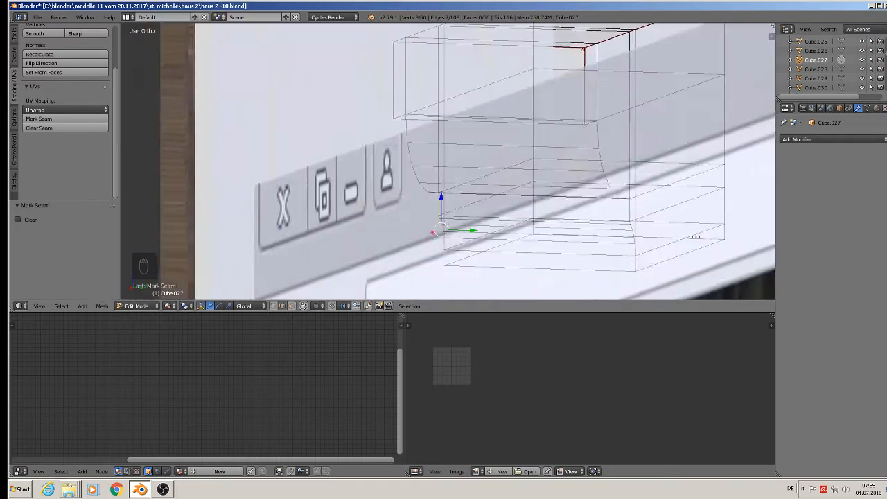
Select the matching lower profile edges on the corbel's opposite side, down to the base, and mark them as a seam.
right_click(628, 202)
alt+right_click(634, 229)
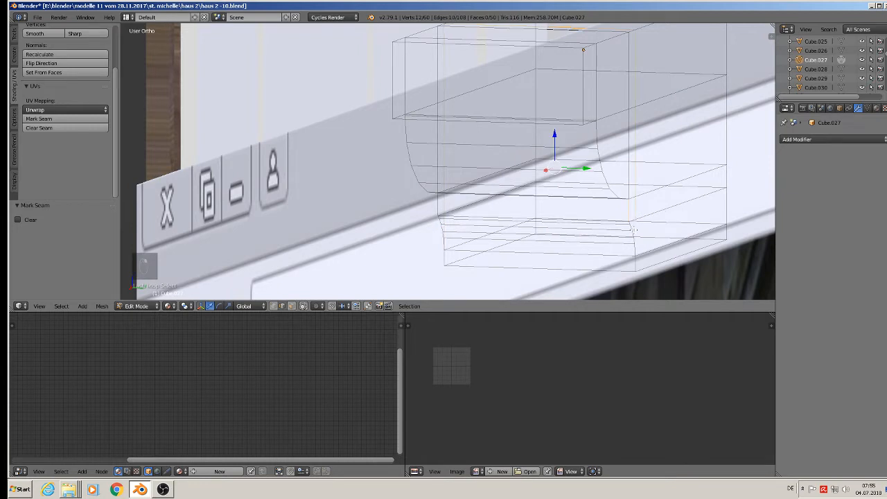
shift+right_click(637, 226)
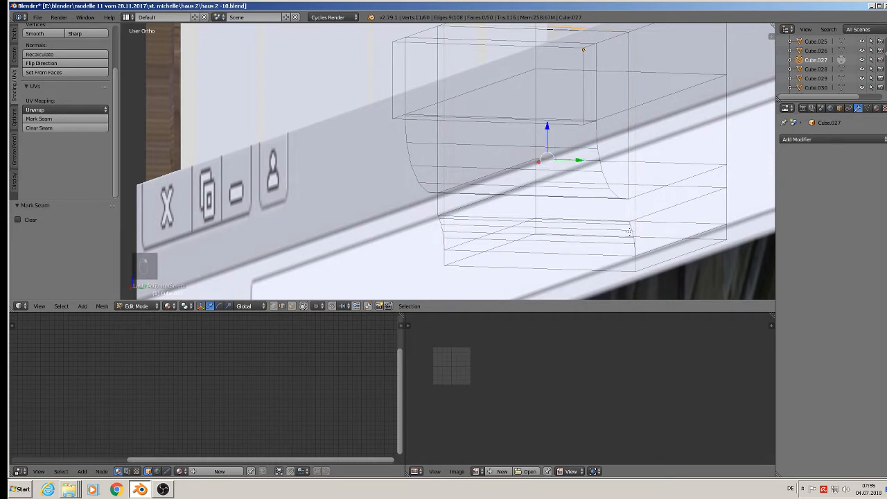
right_click(630, 208)
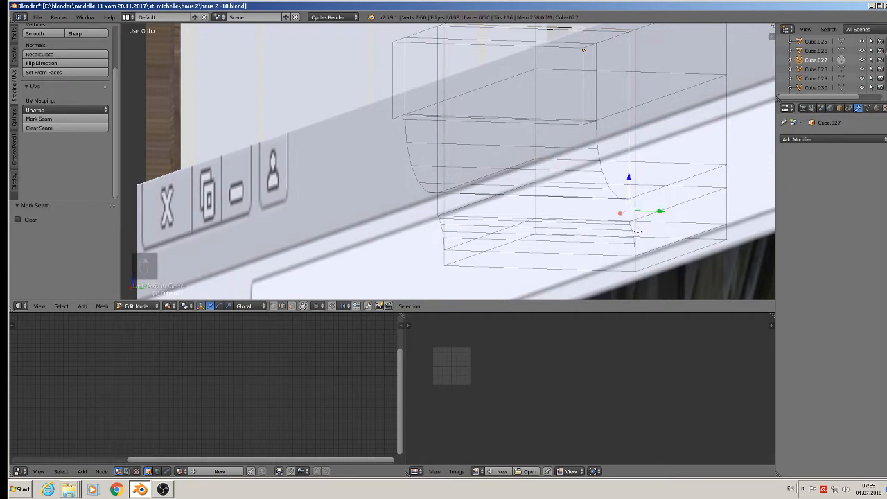
alt+right_click(630, 233)
shift+right_click(634, 262)
click(81, 120)
Select the four outline edges of the corbel's bottom face and mark them as a seam.
middle_drag(182, 141, 560, 118)
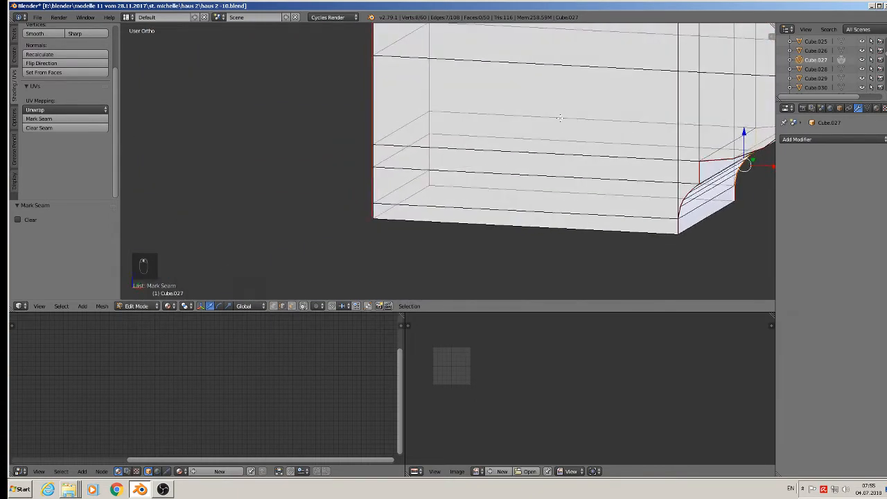
right_click(633, 235)
alt+shift+right_click(616, 226)
right_click(705, 224)
shift+right_click(627, 194)
shift+right_click(556, 219)
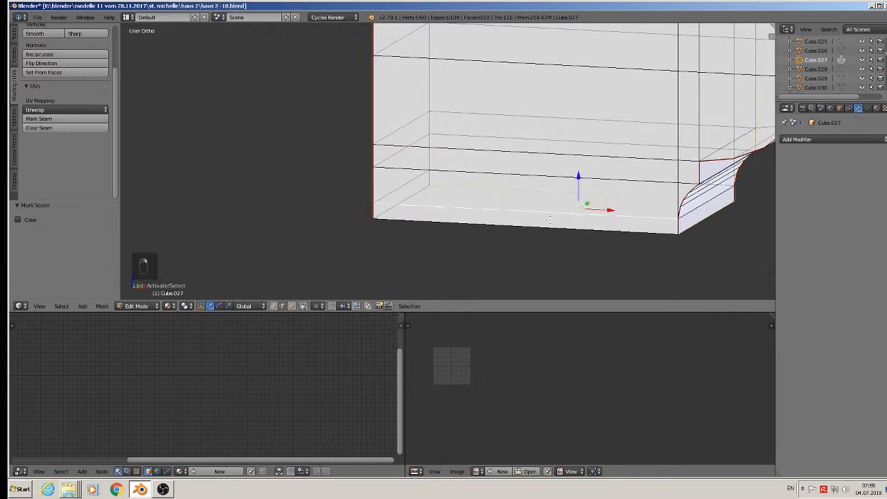
shift+right_click(549, 214)
shift+right_click(535, 223)
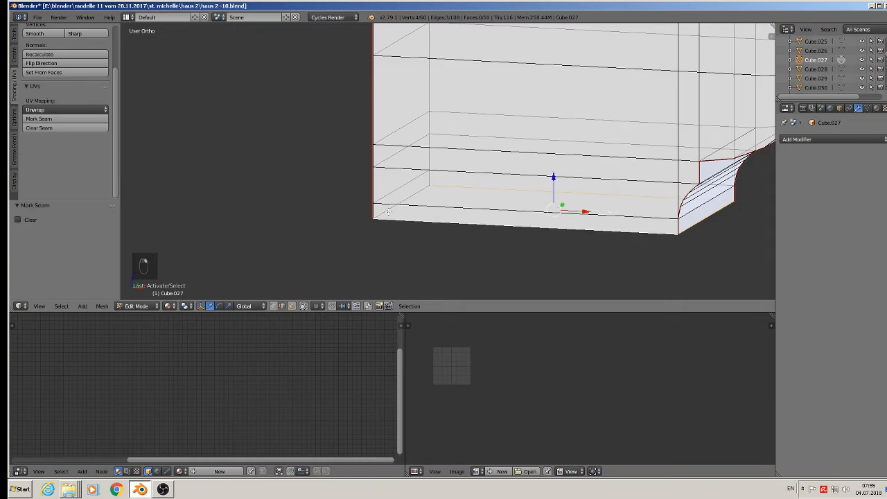
click(82, 118)
scroll(377, 162, down, 3)
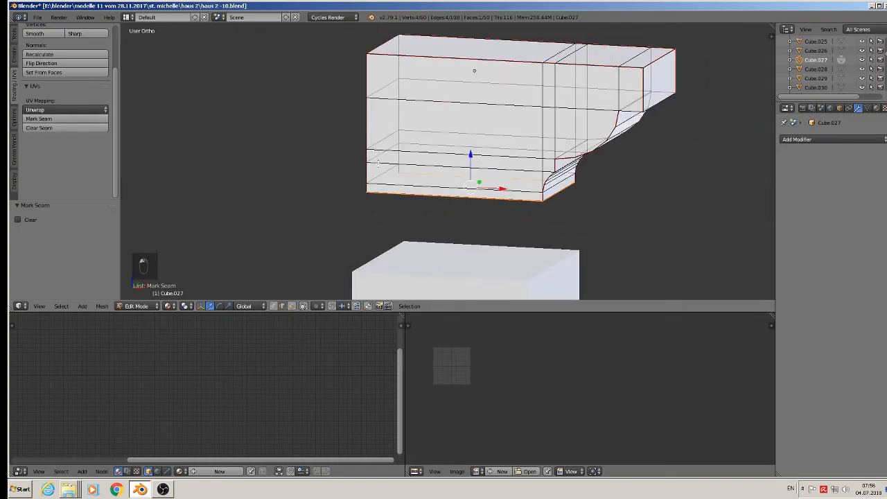
mouse_move(378, 163)
middle_down()
mouse_move(470, 221)
mouse_move(393, 191)
mouse_move(386, 171)
middle_up()
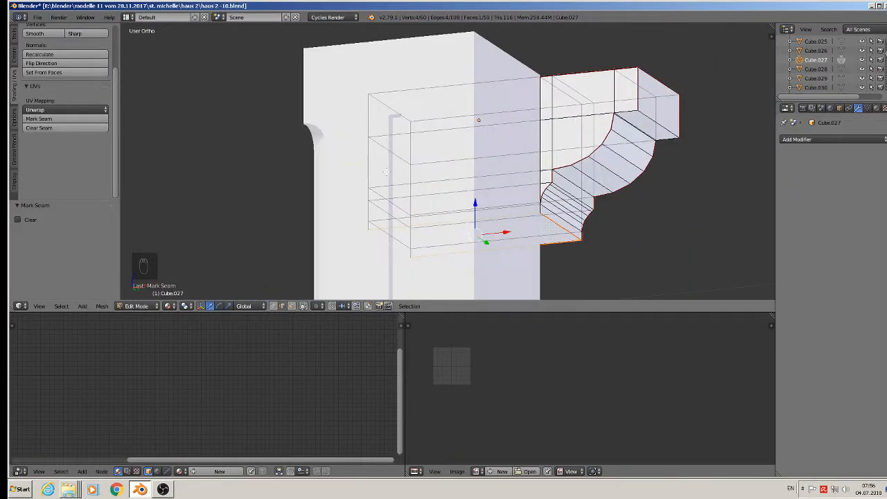
right_click(671, 123)
shift+right_click(660, 138)
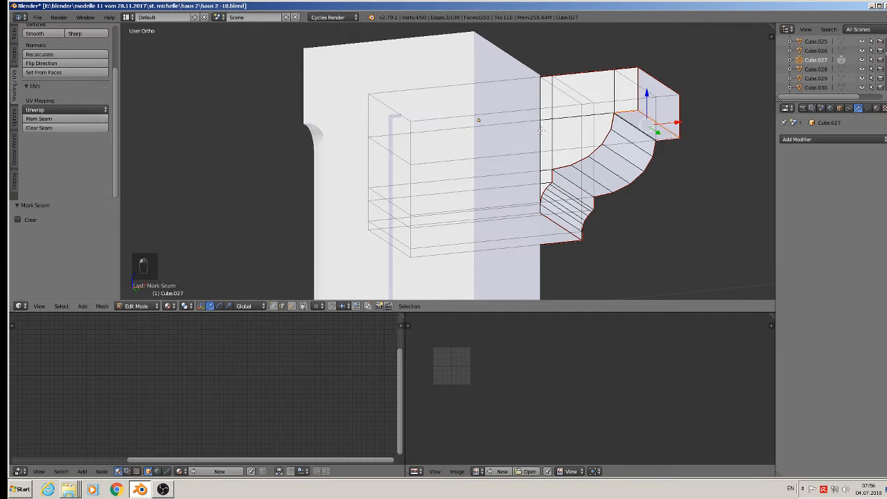
key(a)
Return to Object Mode and apply the corbel block's object transform.
middle_drag(553, 127, 582, 149)
scroll(582, 149, down, 2)
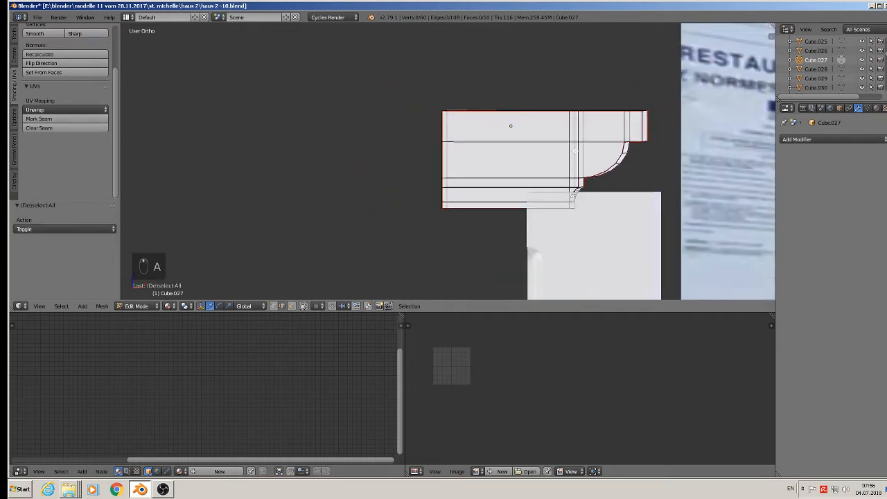
key(Tab)
click(103, 305)
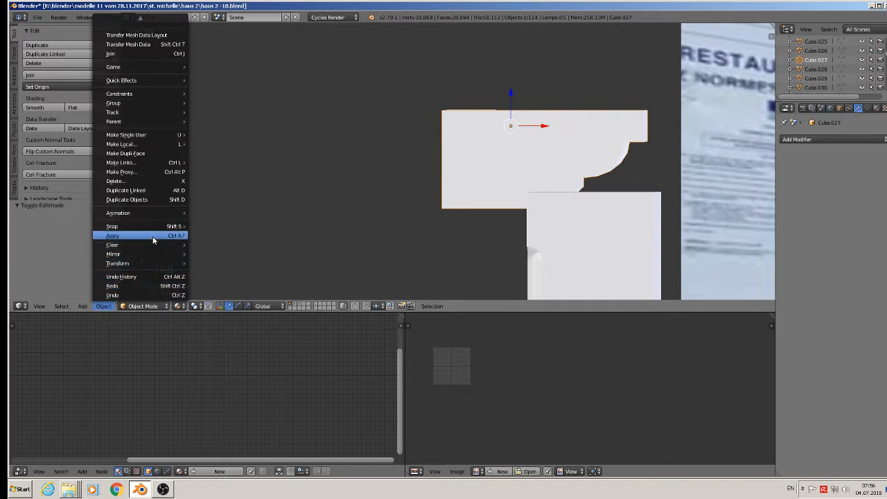
mouse_move(153, 237)
click(221, 262)
Select the corbel's entire mesh in Edit Mode and unwrap it along the marked seams.
key(Tab)
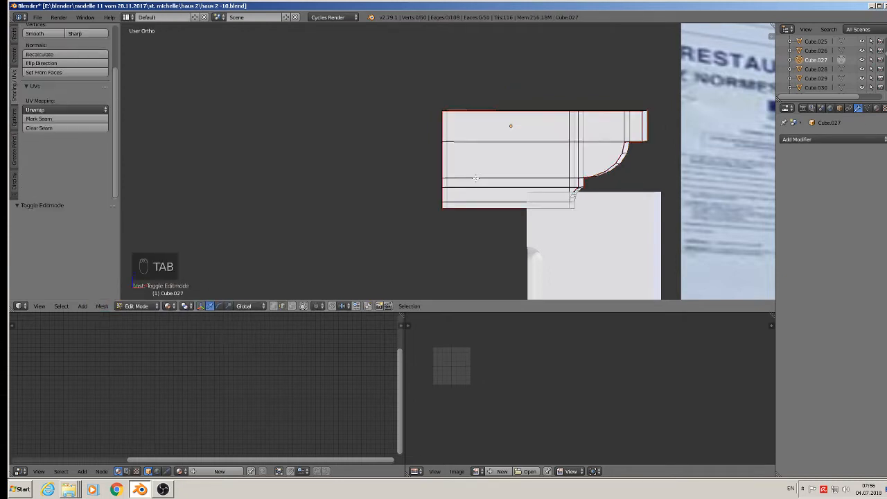
key(a)
key(a)
key(a)
key(a)
key(a)
key(u)
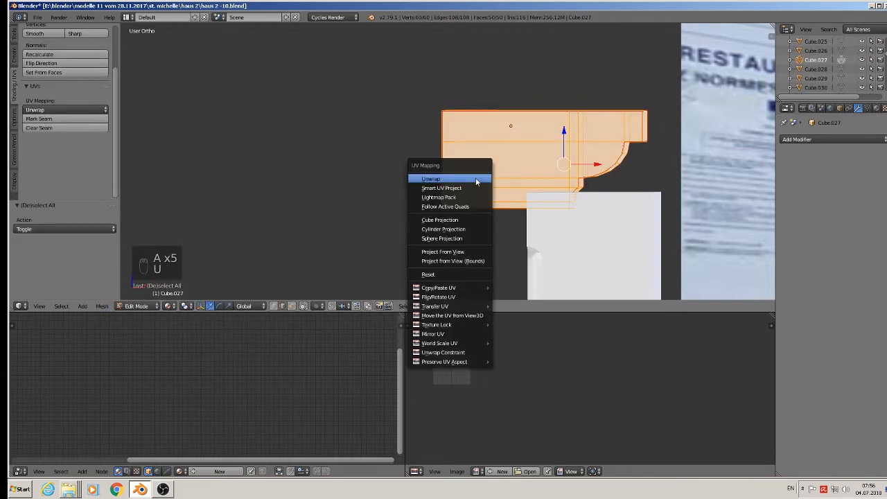
click(476, 179)
Return to Object Mode, create a new material for the corbel and name it "beton s'ule".
key(Tab)
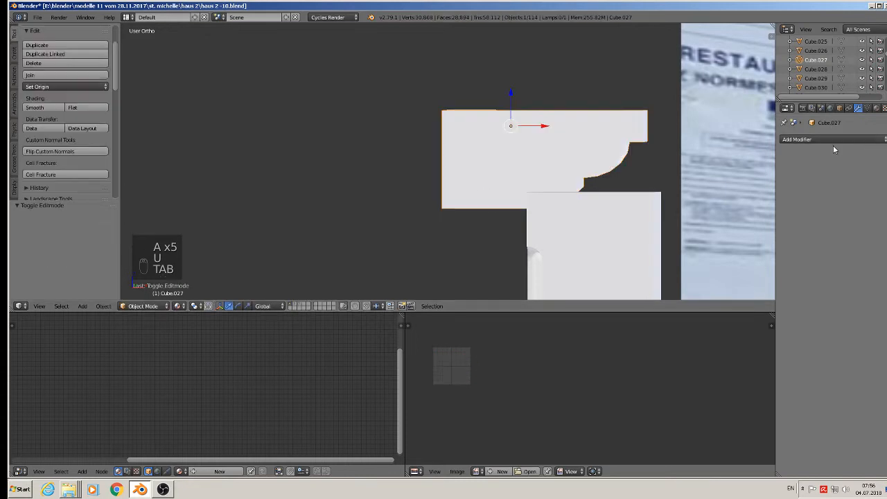
click(876, 108)
click(824, 197)
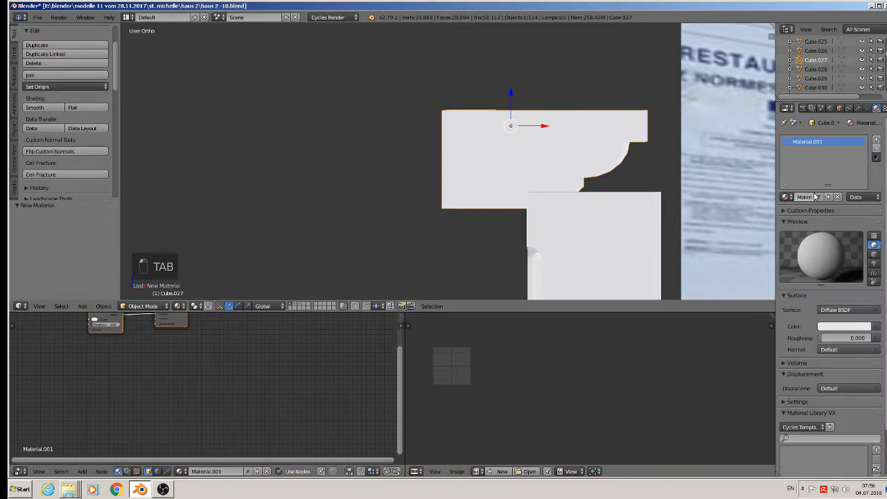
click(806, 197)
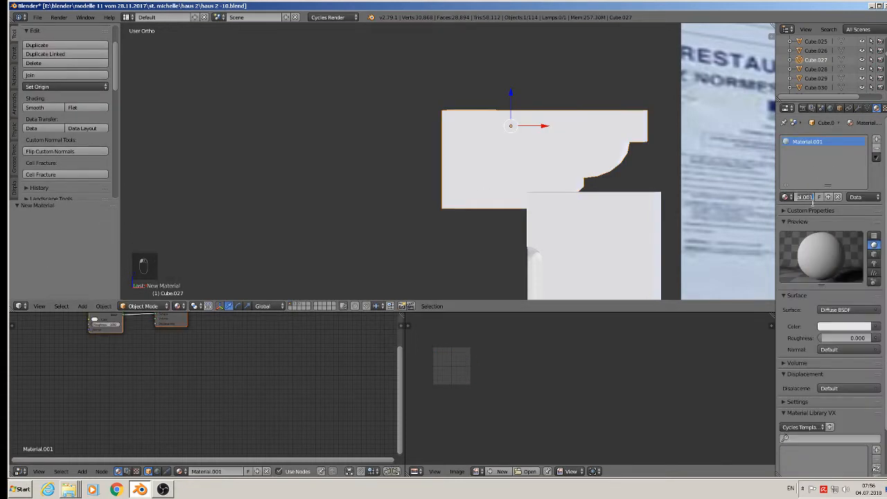
text(bod)
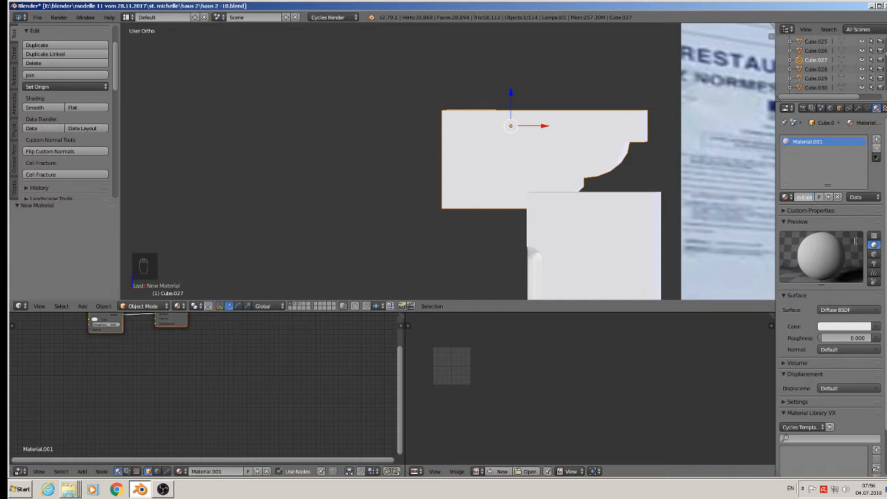
key(Return)
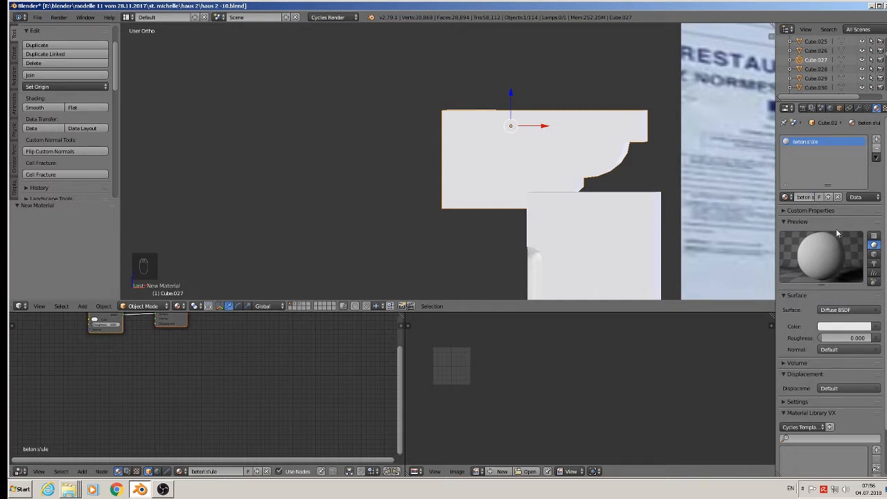
Change the material's surface shader to Principled BSDF and assign an Image Texture to its base color.
scroll(621, 166, down, 2)
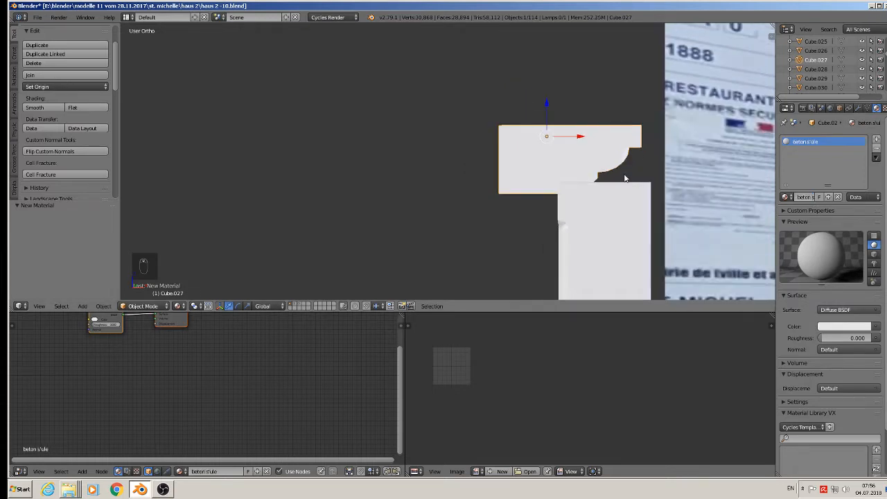
shift+middle_drag(547, 218, 436, 144)
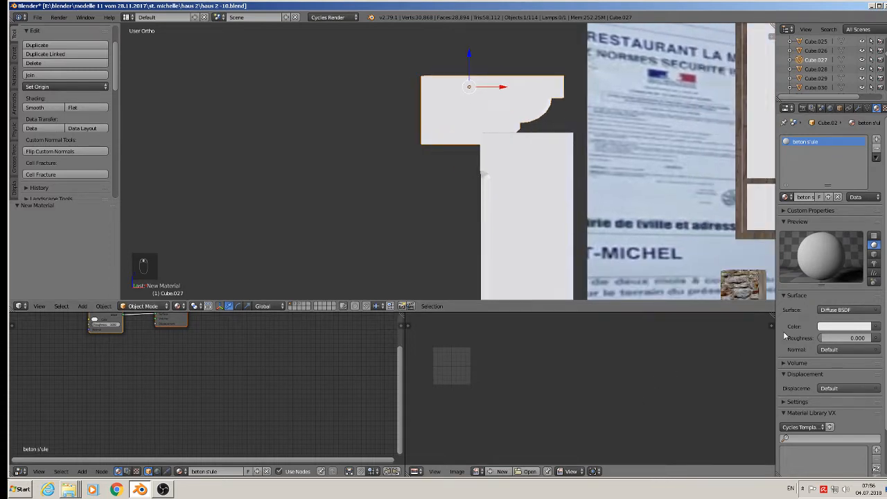
click(842, 310)
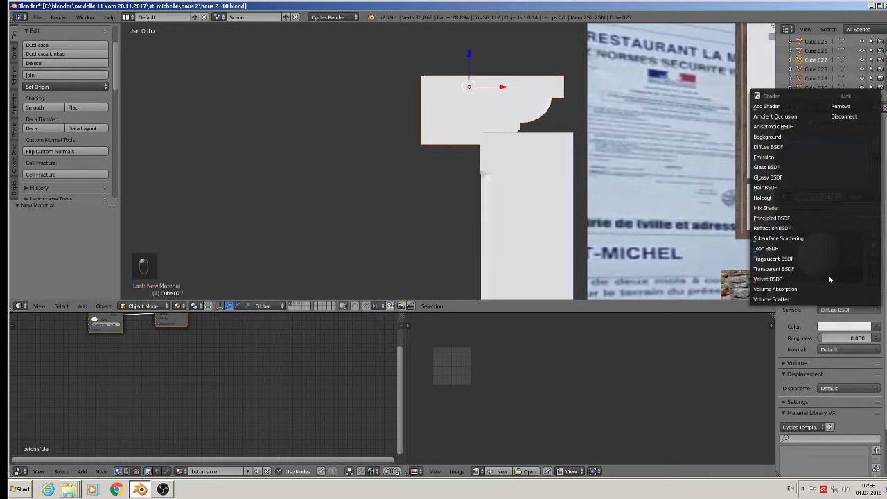
click(806, 219)
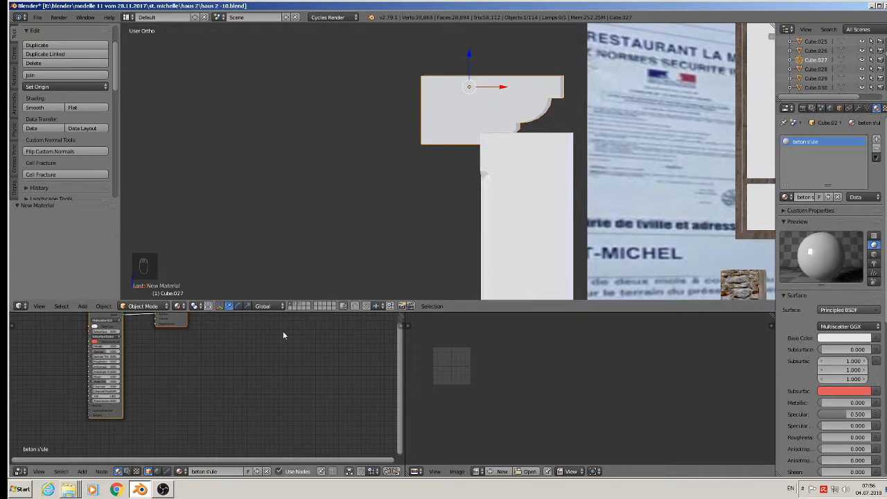
click(876, 338)
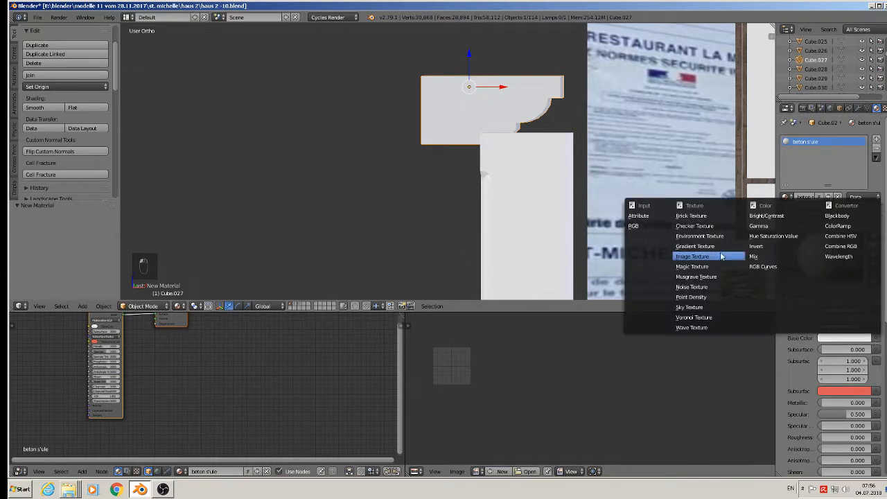
click(721, 256)
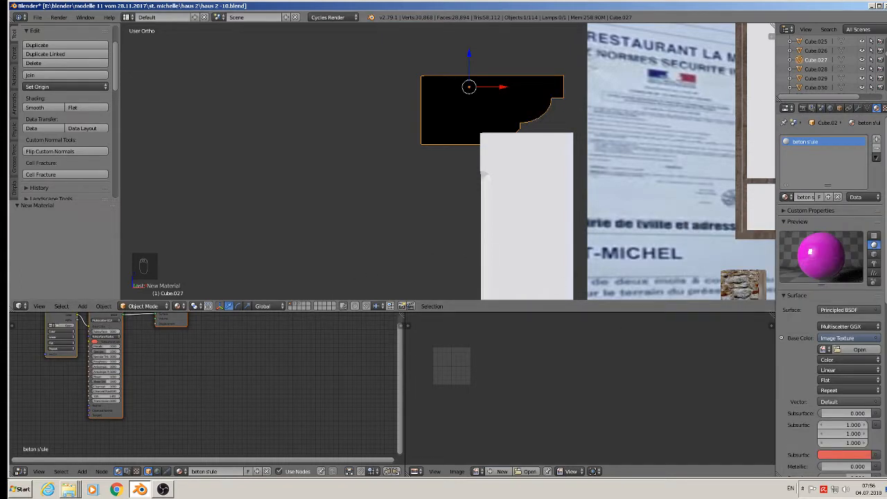
Switch to the Beton texture folder in Windows Explorer and preview the AsphaltCloseups0063_2_S image.
click(871, 6)
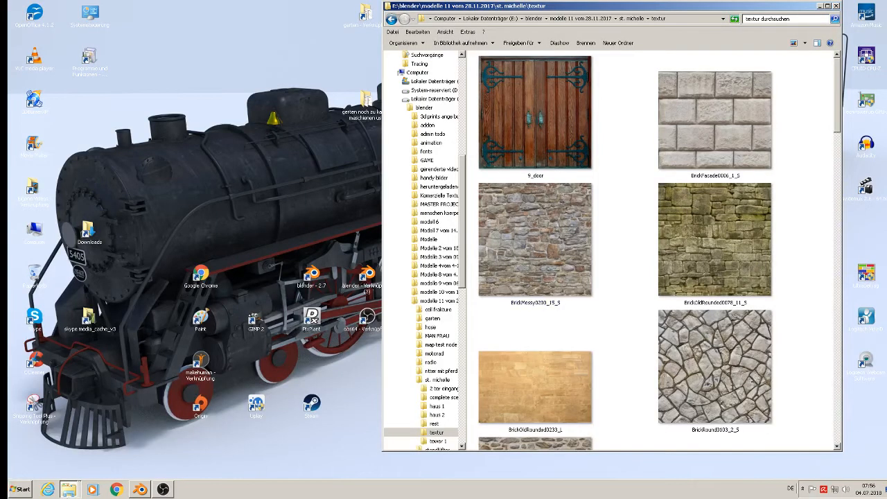
click(74, 489)
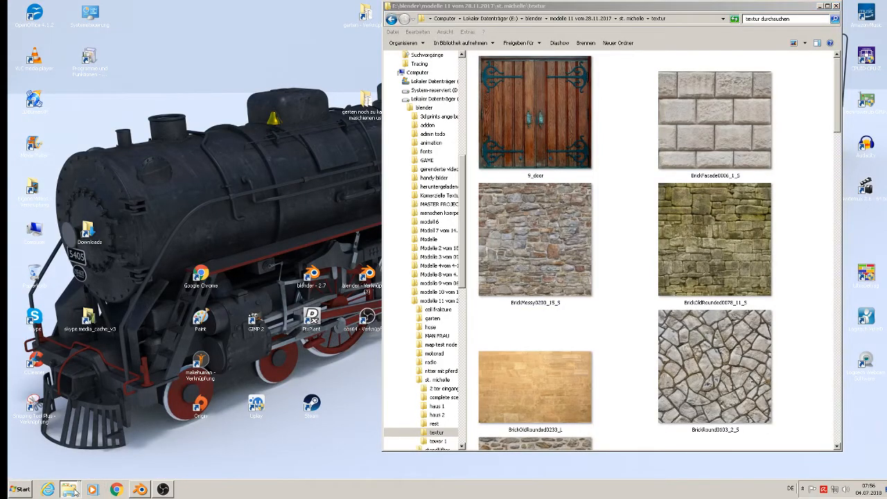
click(105, 448)
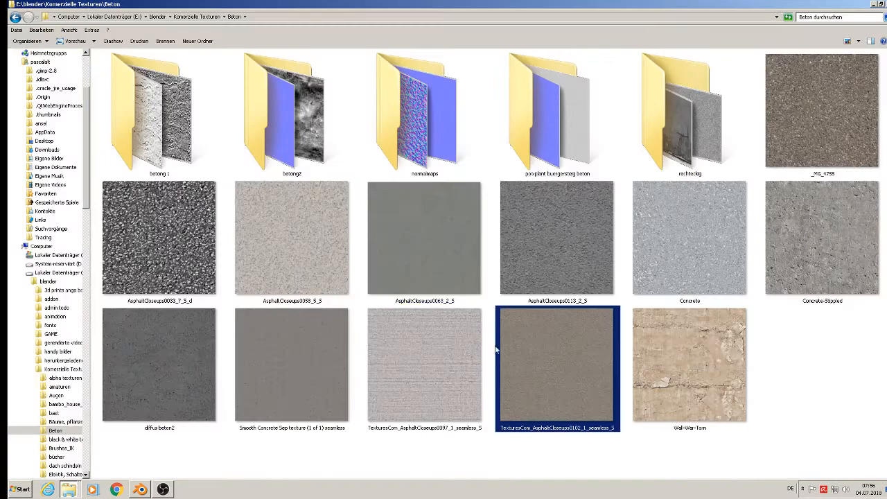
double_click(440, 257)
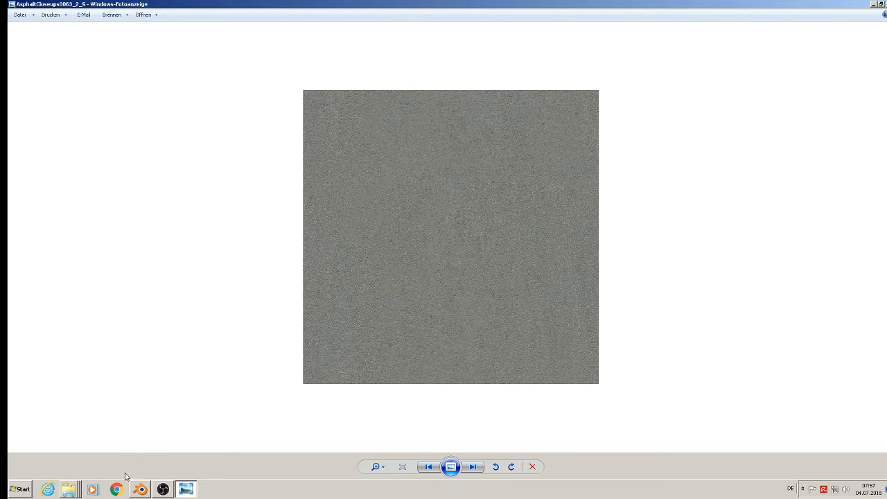
Return to Blender and examine the stonework around the lantern in the restaurant facade reference photo in front view.
click(140, 489)
scroll(720, 208, down, 3)
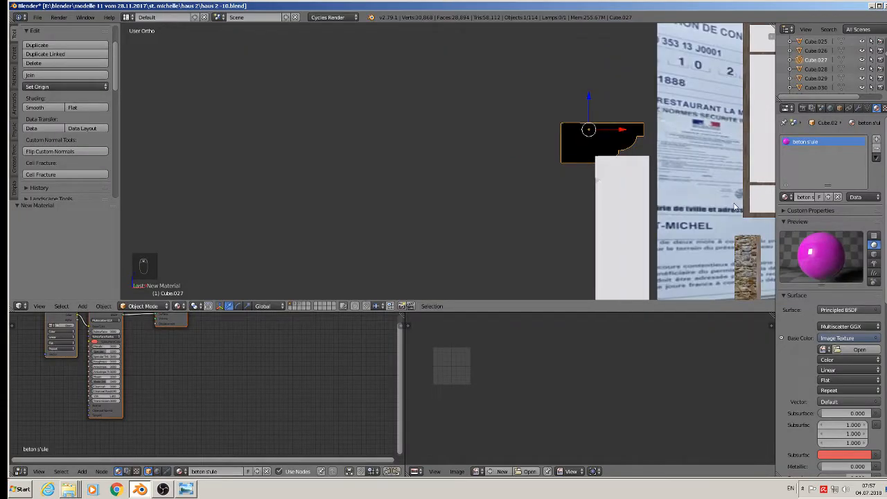
shift+middle_drag(707, 214, 256, 236)
scroll(344, 229, down, 2)
scroll(388, 222, up, 2)
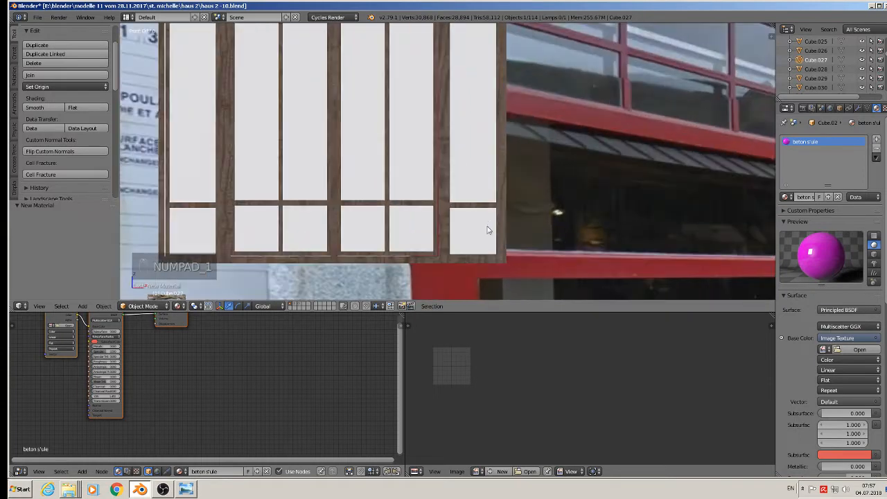
key(KP_1)
scroll(603, 239, down, 7)
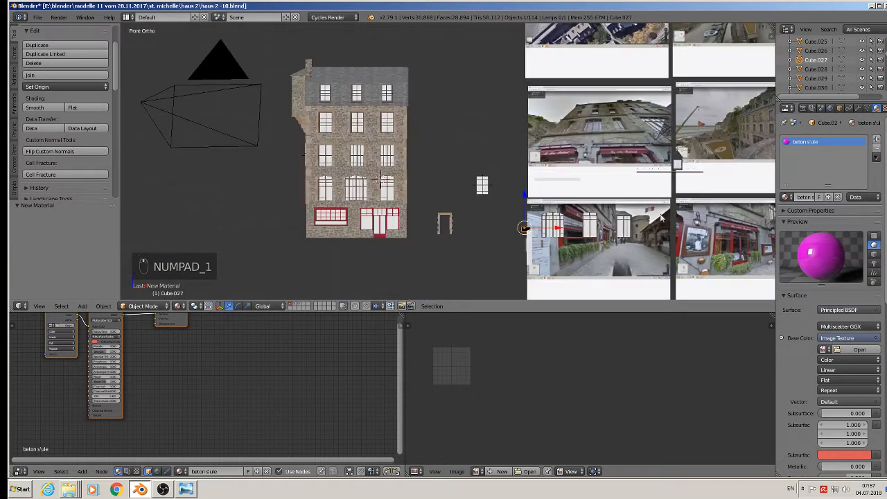
shift+middle_drag(688, 226, 539, 213)
scroll(538, 214, up, 9)
scroll(537, 213, up, 5)
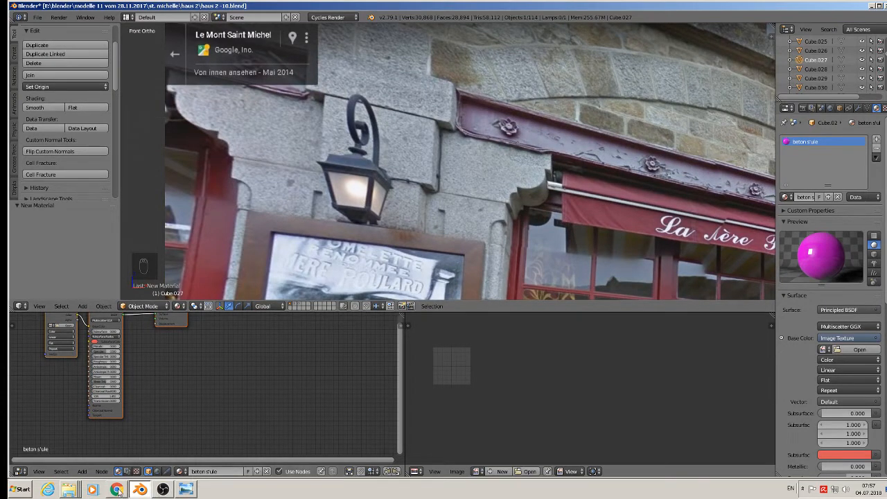
Go back to the Beton folder in Windows Explorer and preview the Concrete and AsphaltCloseups0058_5_S textures.
click(76, 491)
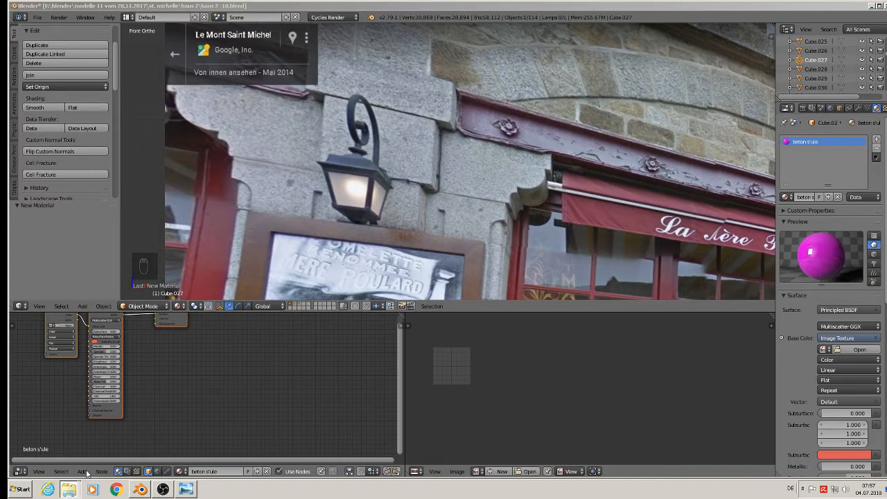
click(94, 439)
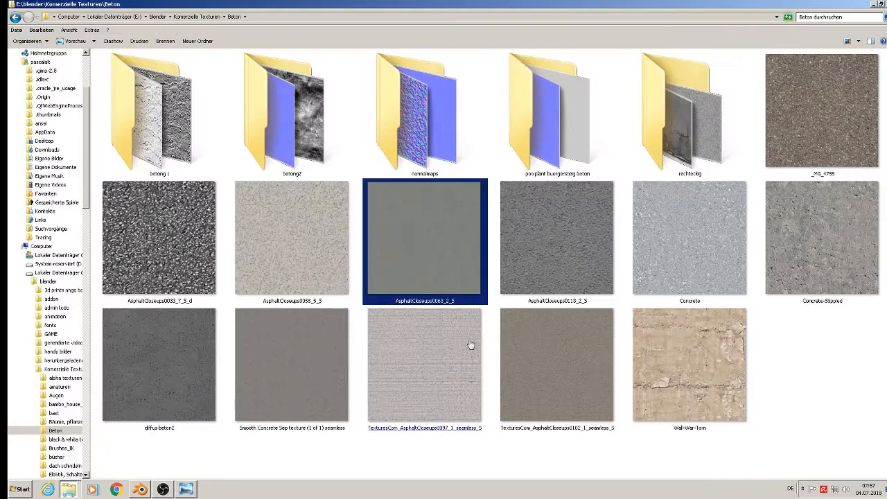
click(695, 246)
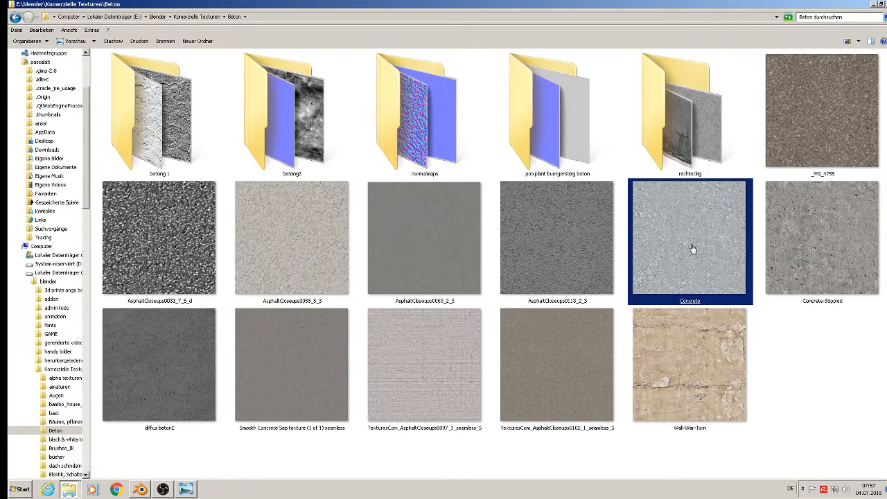
double_click(692, 248)
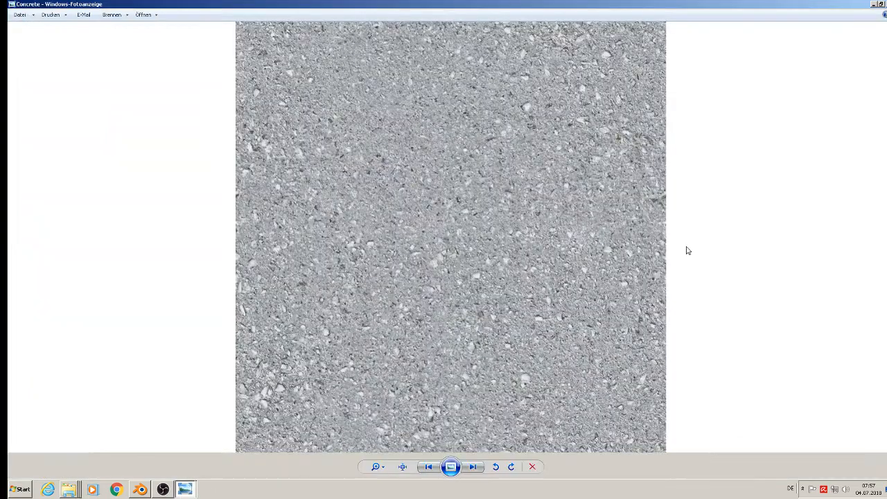
key(alt+F4)
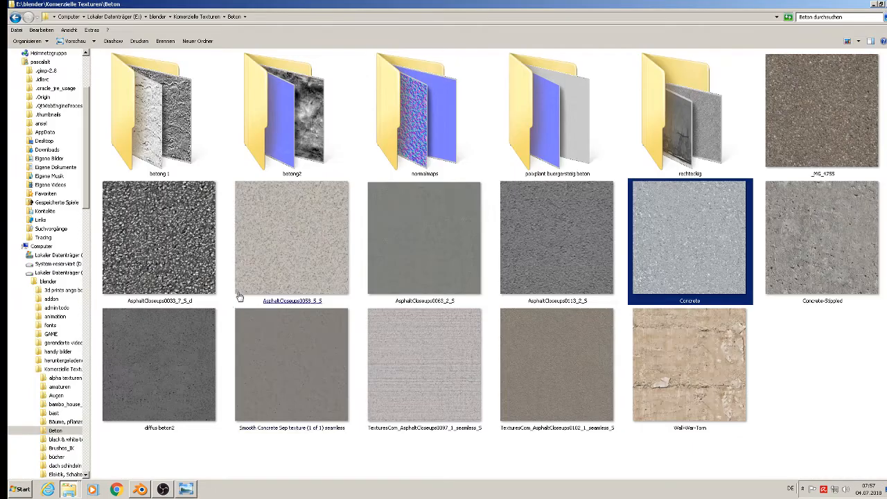
double_click(256, 273)
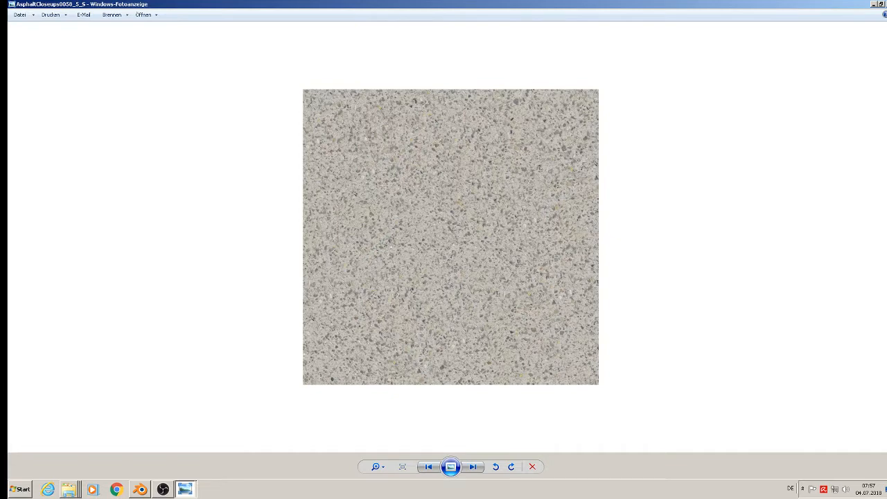
key(alt+F4)
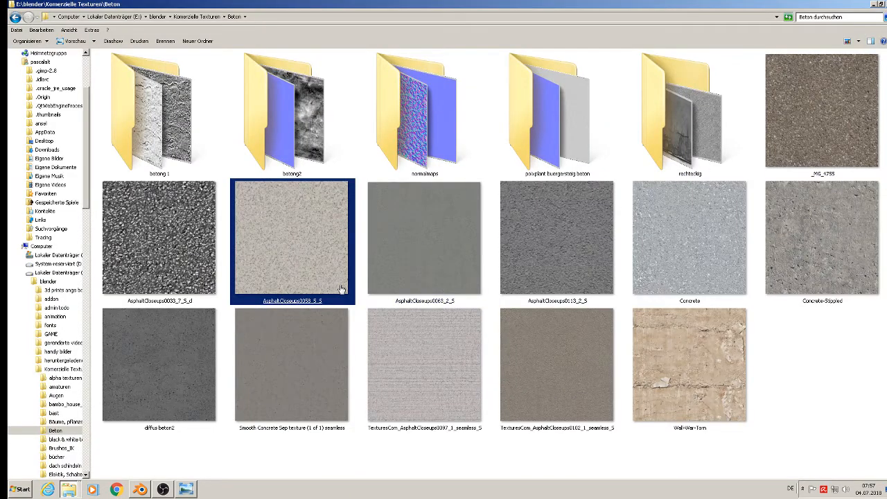
Copy the Concrete image from the Beton folder into the st. michelle project's textur folder.
right_click(726, 242)
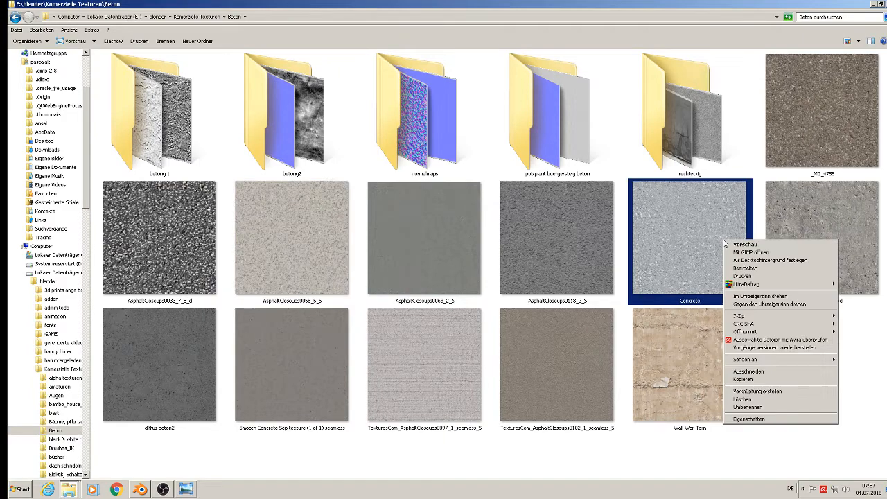
click(735, 379)
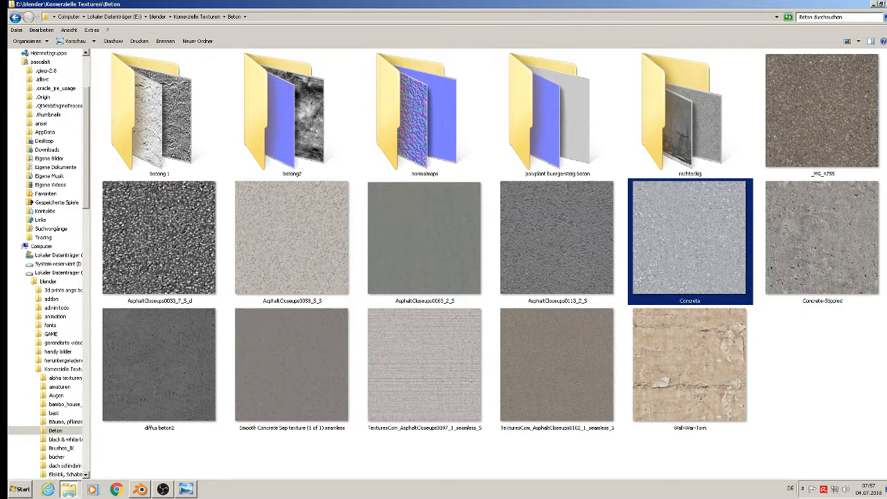
click(877, 5)
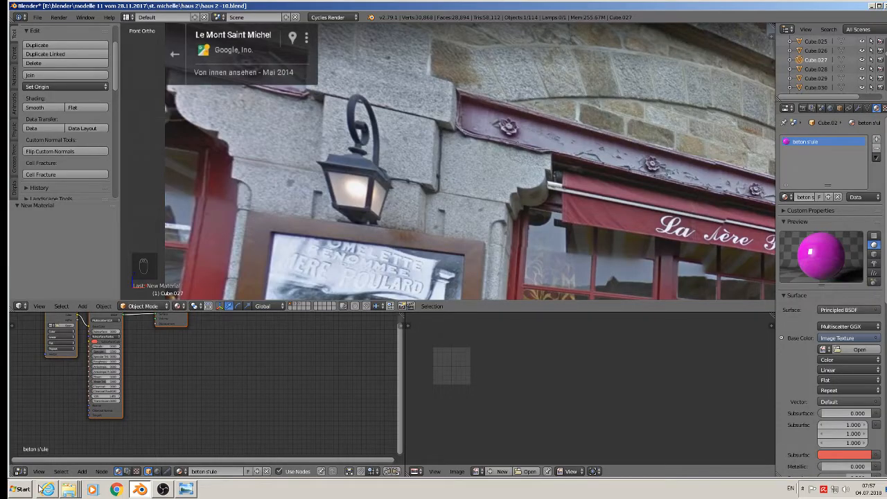
click(68, 489)
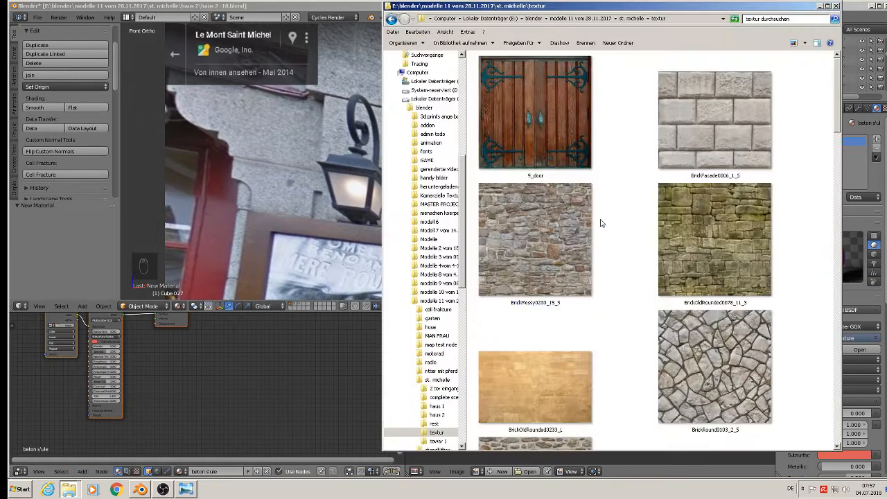
right_click(814, 263)
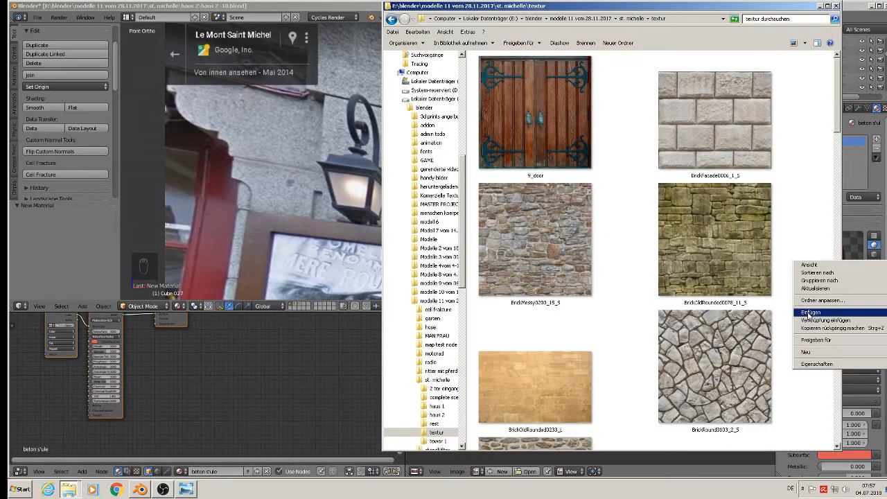
click(810, 312)
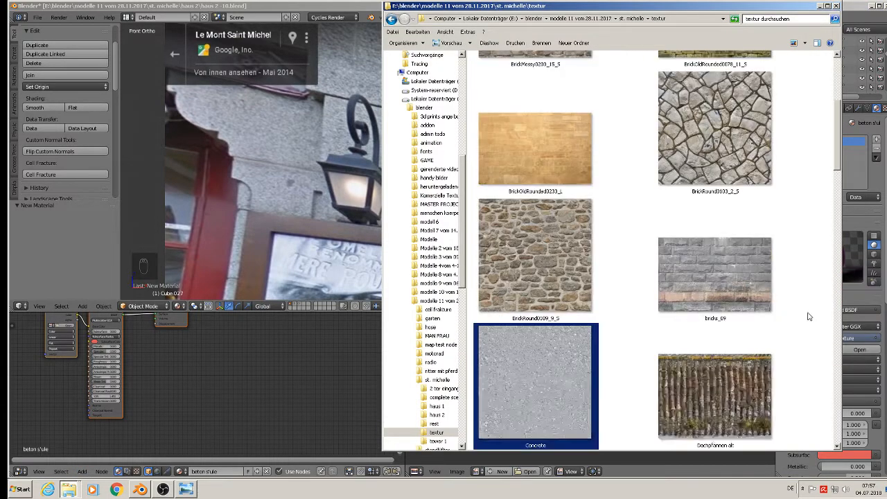
click(836, 5)
Load Concrete.jpg from the textur folder into the Image Texture node of the corbel's material.
scroll(156, 365, down, 2)
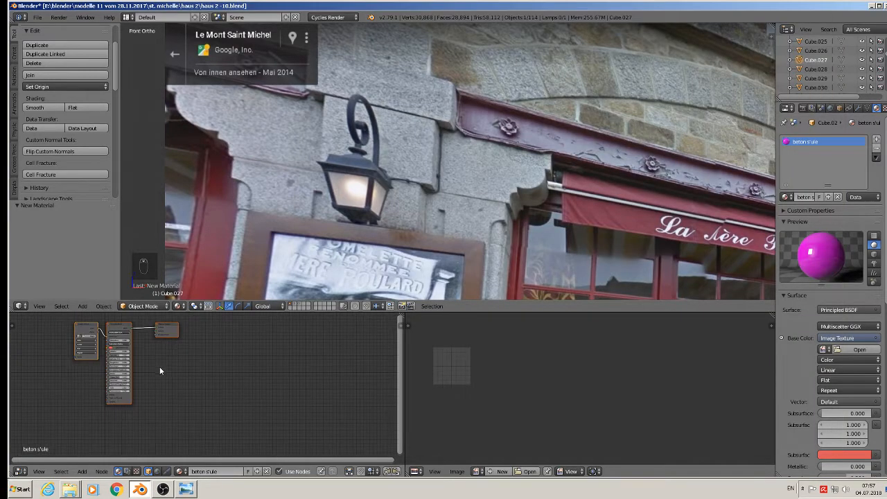
middle_drag(160, 366, 316, 425)
scroll(177, 350, up, 3)
scroll(177, 350, up, 4)
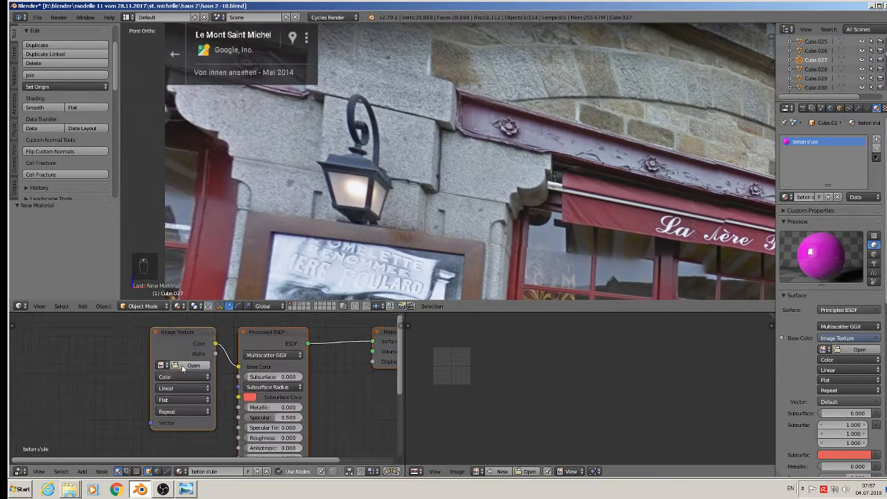
click(185, 368)
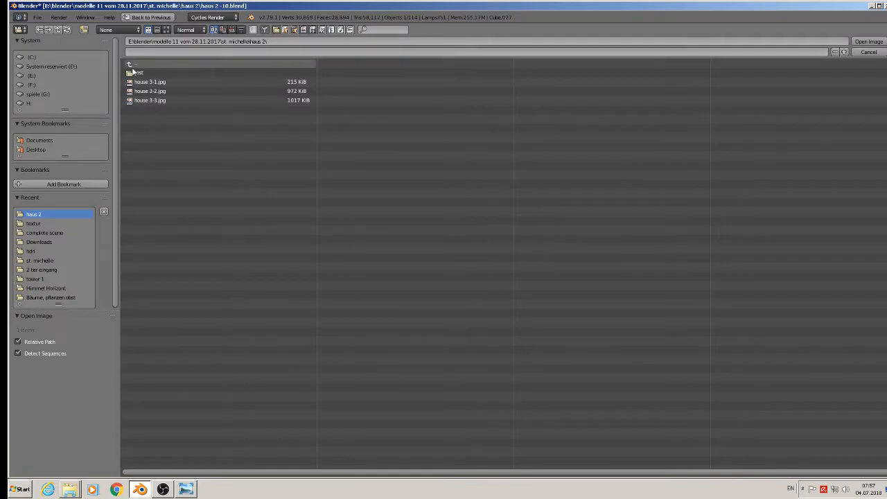
click(55, 223)
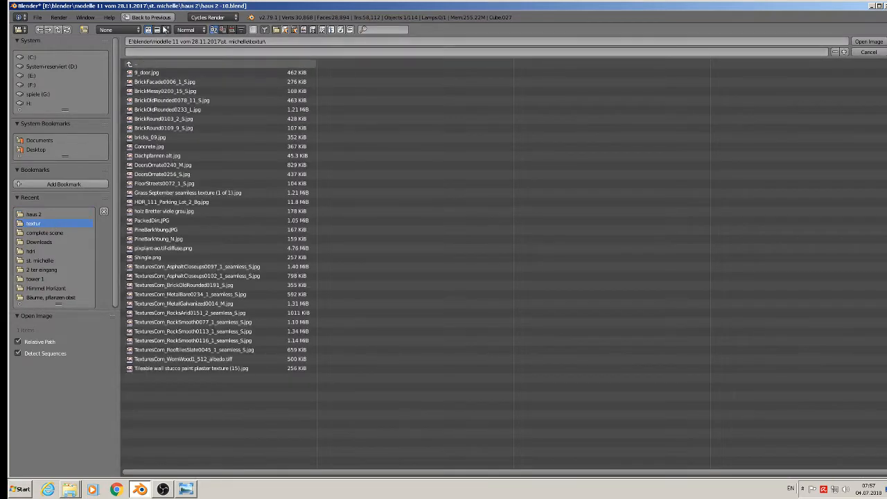
click(167, 29)
double_click(803, 124)
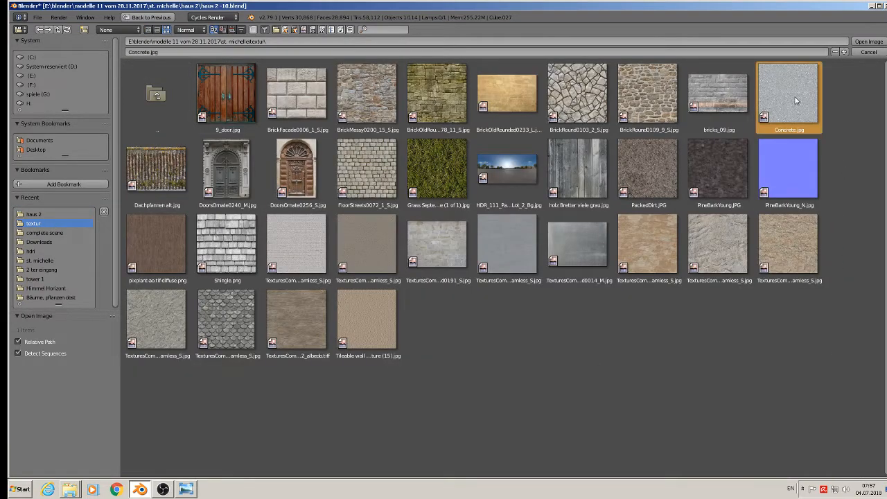
Select the white pillar beneath the textured corbel and enter Edit Mode.
scroll(393, 280, down, 5)
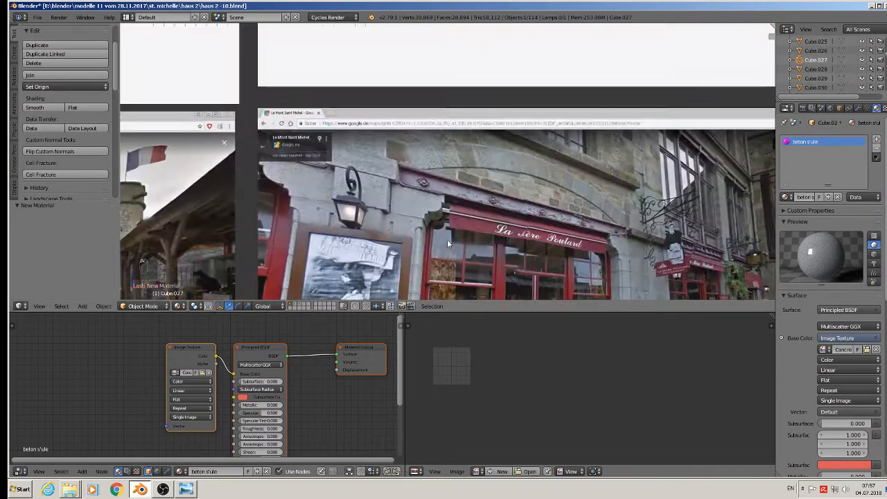
scroll(480, 130, up, 8)
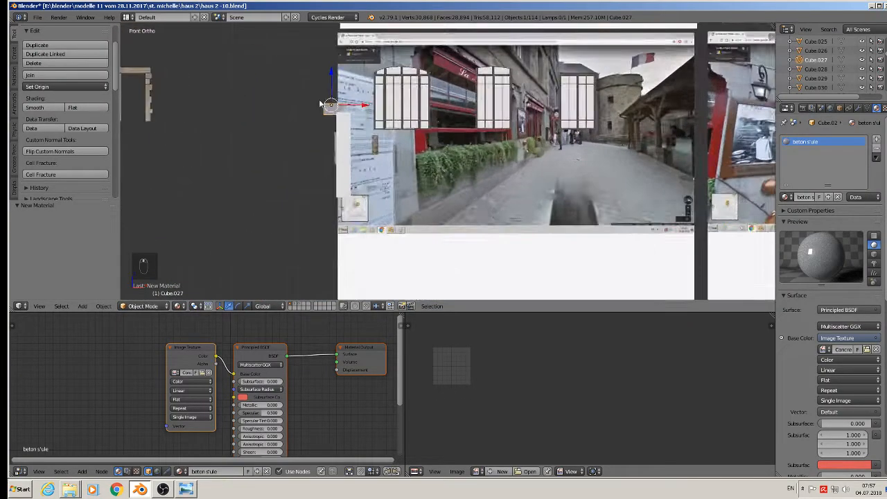
scroll(365, 149, down, 5)
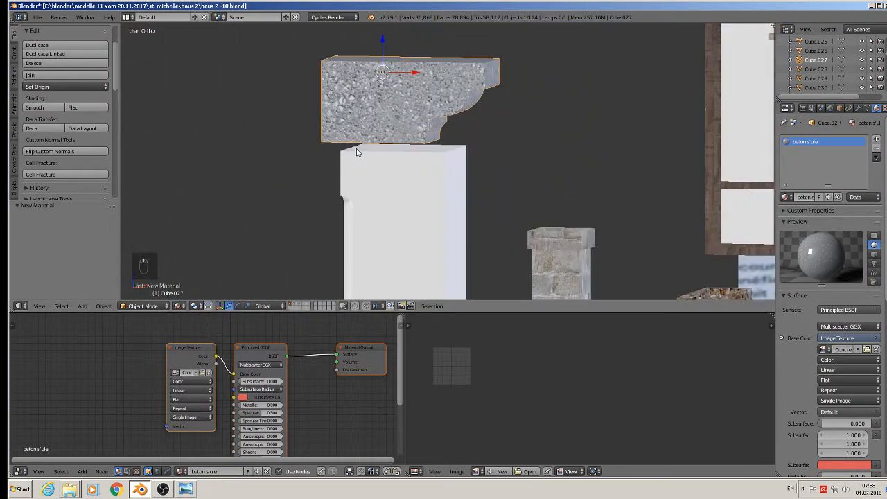
shift+middle_drag(404, 229, 359, 173)
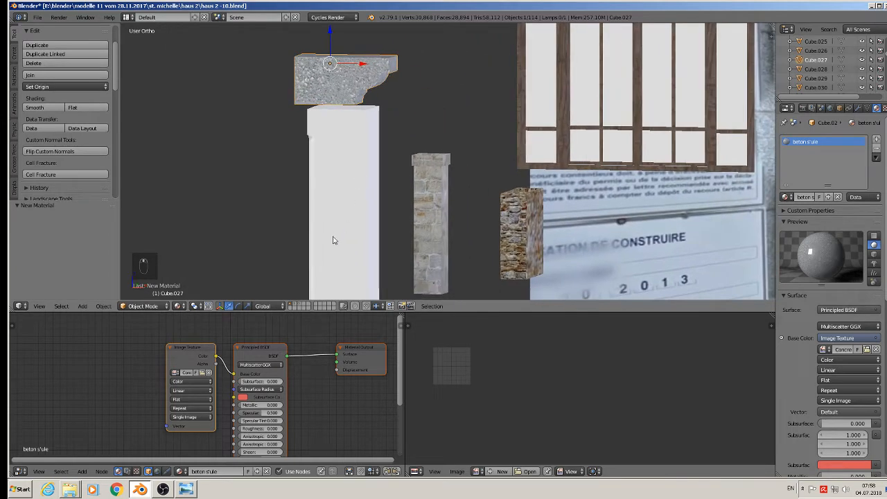
right_click(352, 141)
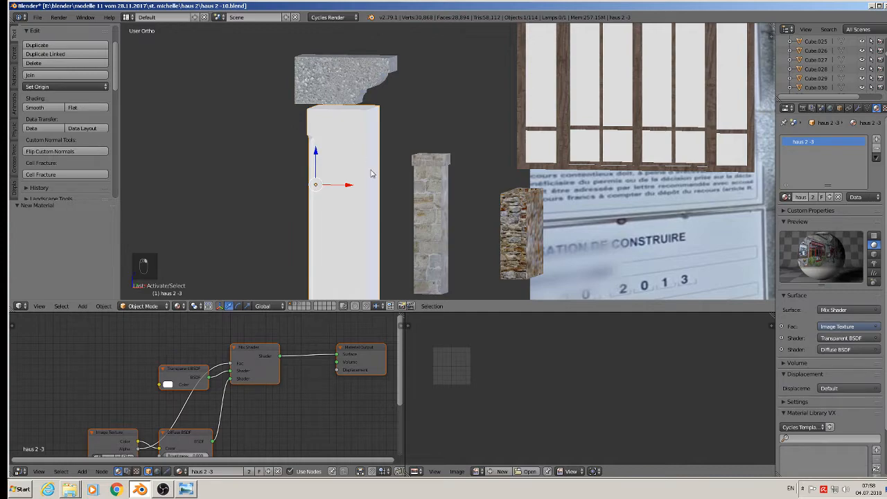
middle_drag(384, 182, 336, 113)
key(Tab)
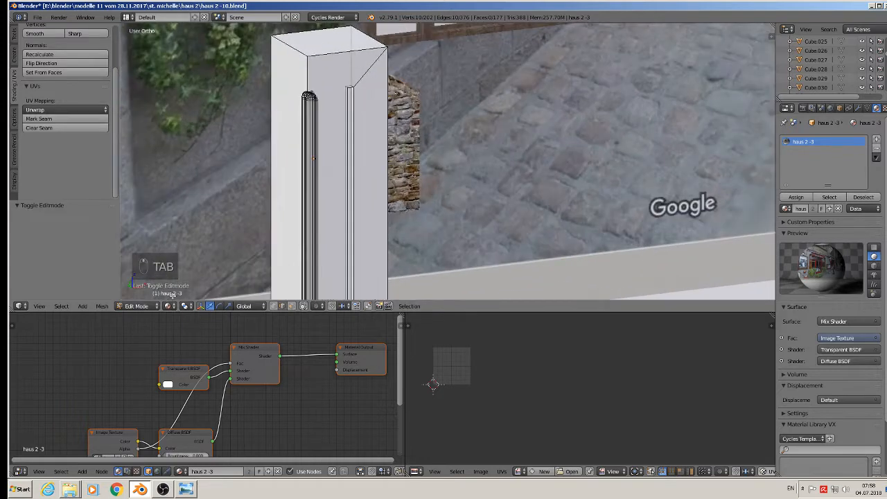
Select the four edges around the pillar's top face and mark them as seams.
right_click(341, 50)
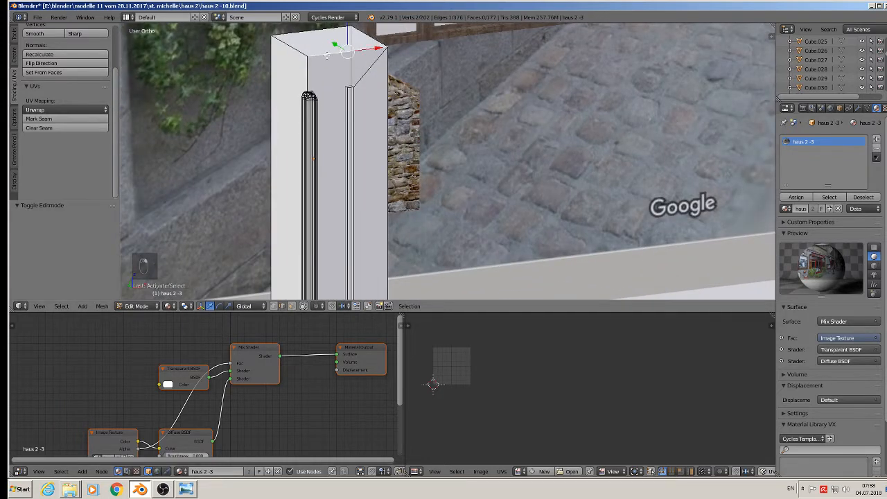
shift+right_click(304, 50)
shift+right_click(301, 30)
shift+right_click(369, 35)
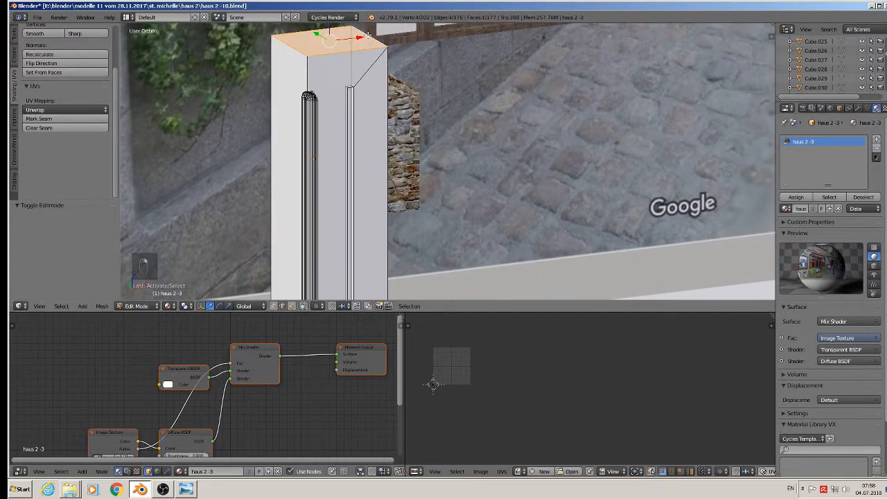
click(89, 120)
Select the four vertical corner edges of the pillar and mark them as seams.
right_click(306, 72)
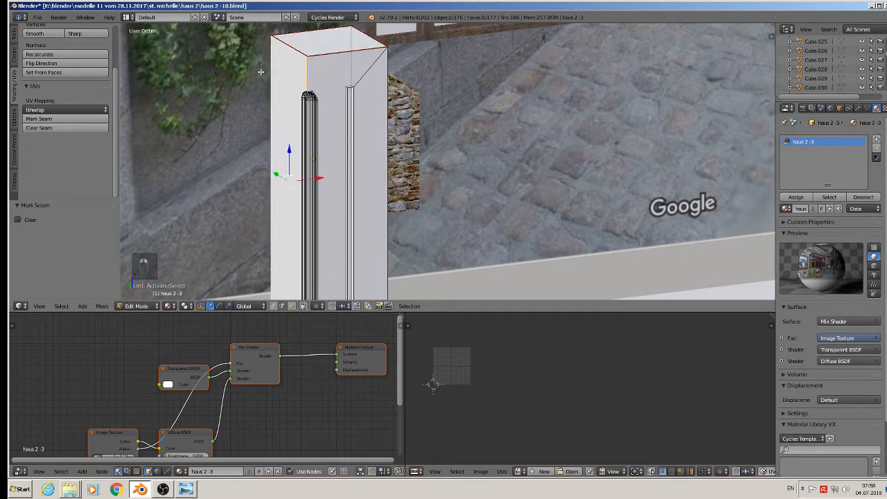
shift+right_click(361, 83)
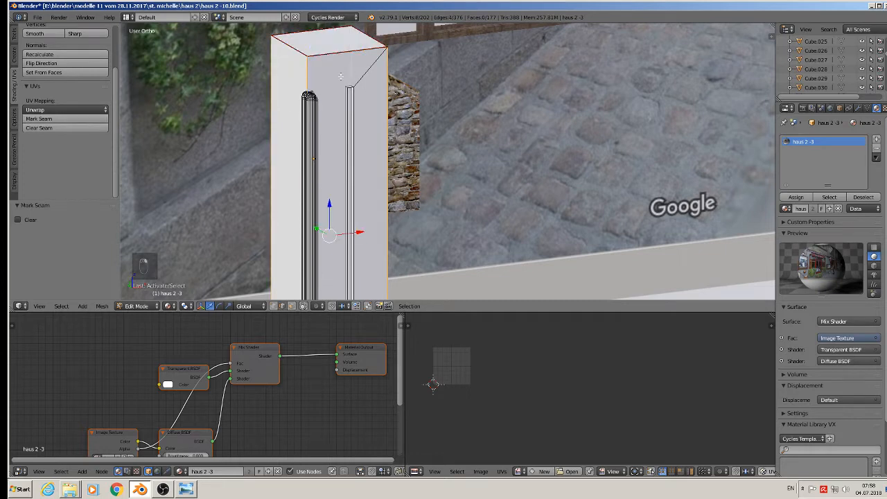
click(69, 118)
Select the edges outlining the narrow recessed slot on the pillar's side and mark them as seams.
scroll(342, 104, up, 6)
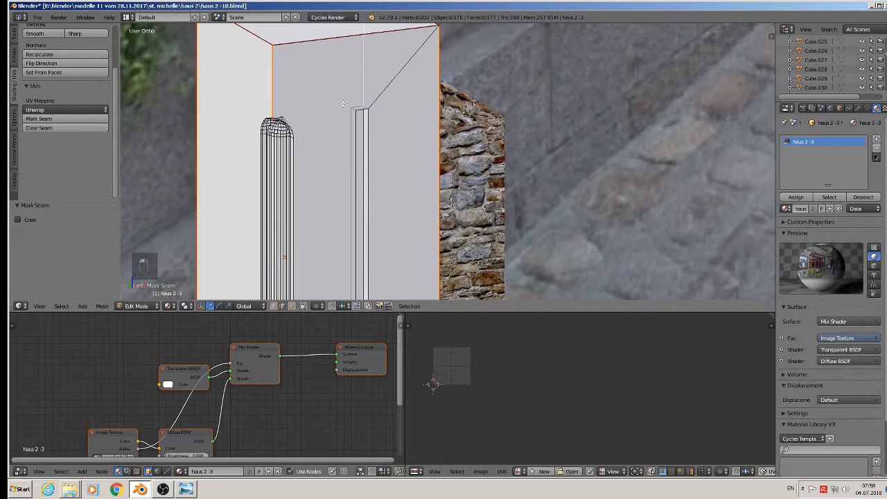
scroll(342, 104, up, 3)
alt+right_click(352, 107)
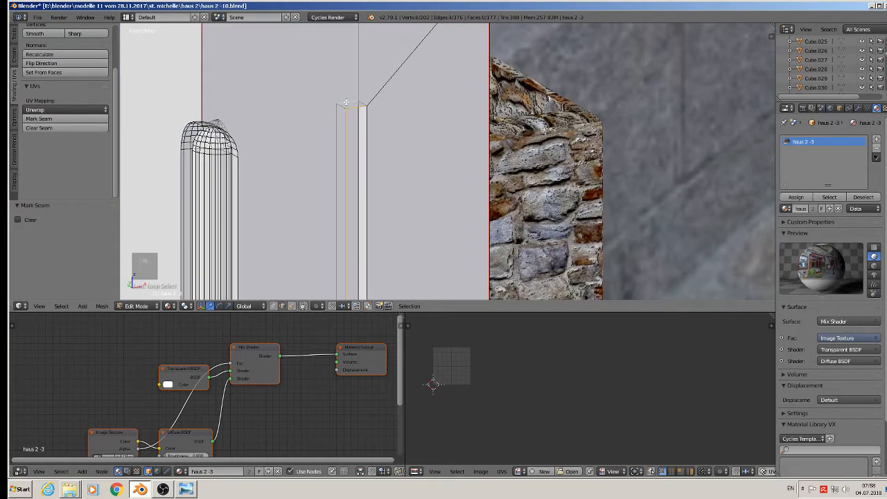
alt+shift+right_click(336, 124)
shift+right_click(360, 140)
shift+right_click(369, 145)
middle_drag(370, 147, 352, 182)
shift+right_click(352, 181)
click(39, 118)
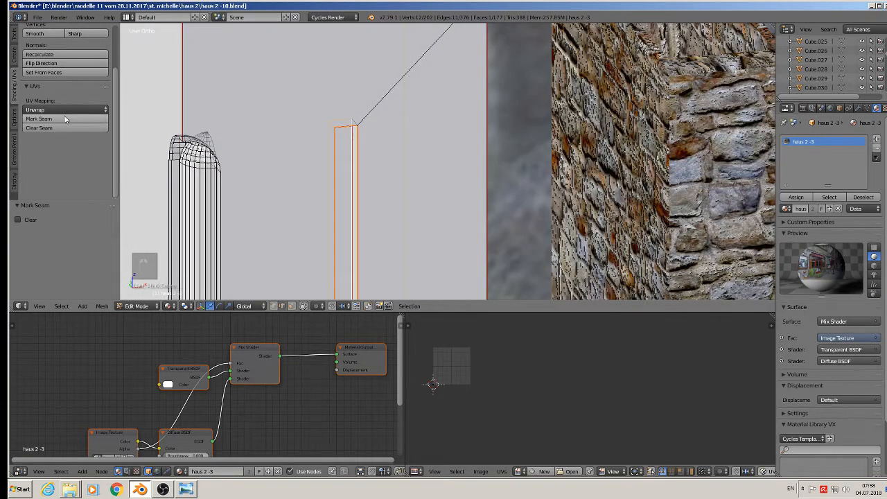
Select the outer edge loops around the rounded notch at the pillar's corner and mark them as seams.
scroll(303, 167, down, 4)
scroll(304, 167, up, 3)
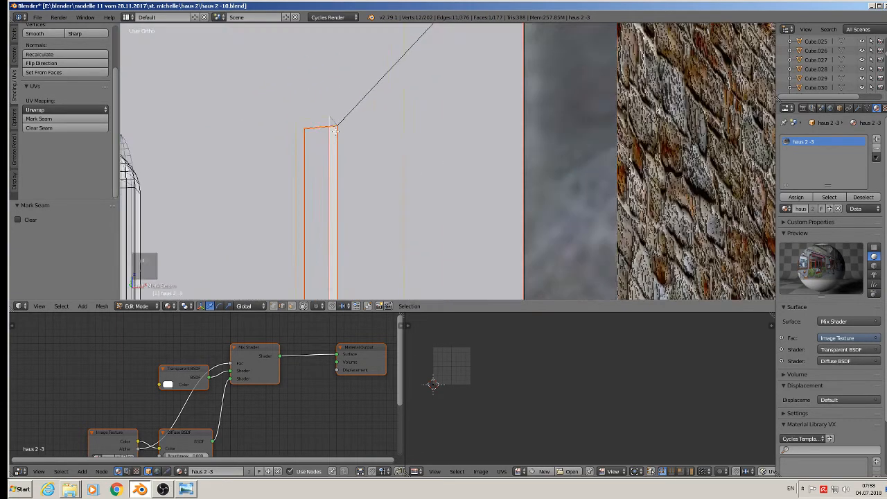
scroll(347, 240, down, 4)
scroll(347, 241, up, 5)
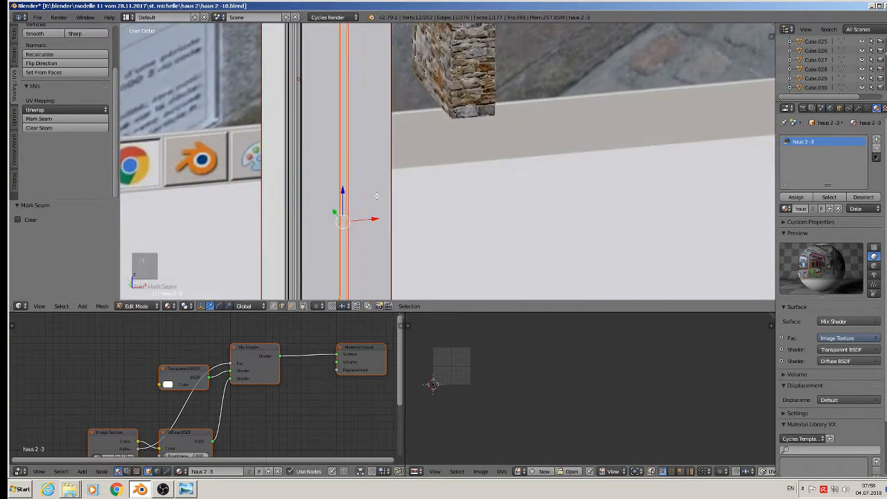
middle_drag(377, 196, 382, 187)
scroll(315, 69, up, 3)
shift+middle_drag(324, 80, 329, 146)
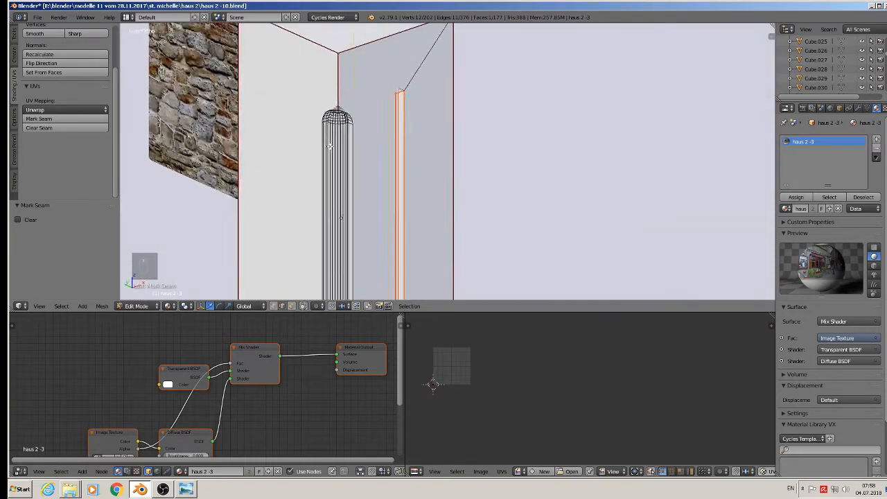
scroll(352, 118, up, 7)
middle_drag(360, 97, 193, 123)
alt+click(202, 101)
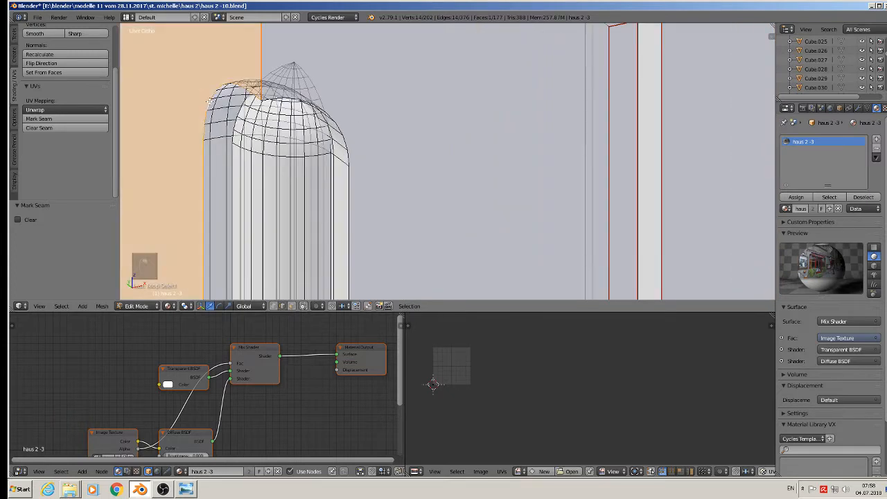
scroll(208, 114, down, 7)
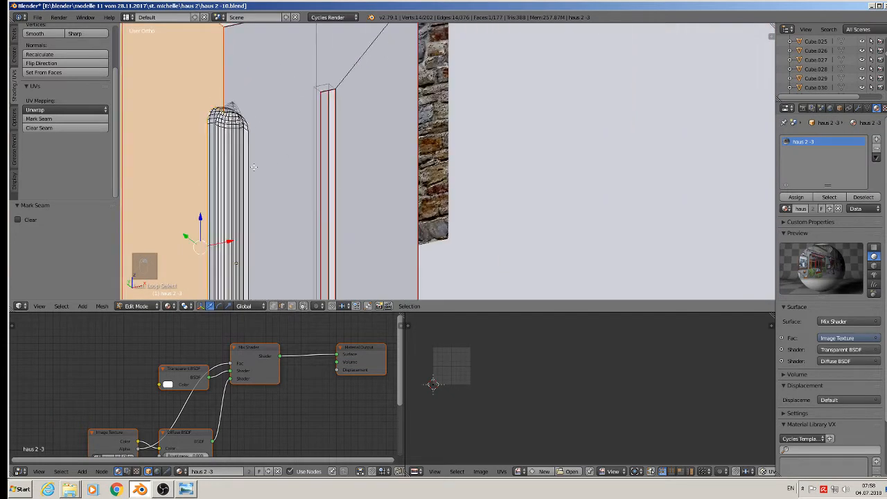
alt+shift+right_click(251, 166)
scroll(253, 167, down, 3)
shift+middle_drag(279, 173, 339, 79)
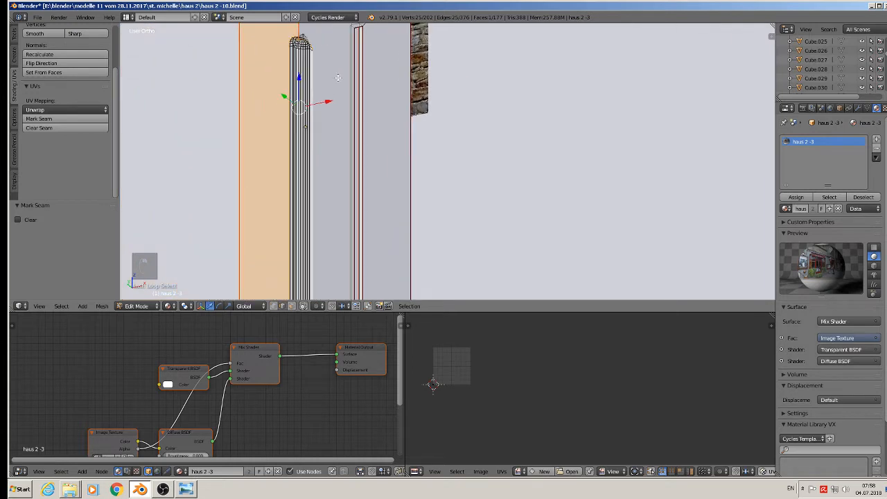
scroll(338, 79, down, 2)
click(32, 120)
Clear the seam from the diagonal edge running down to the pillar's base.
scroll(266, 152, down, 3)
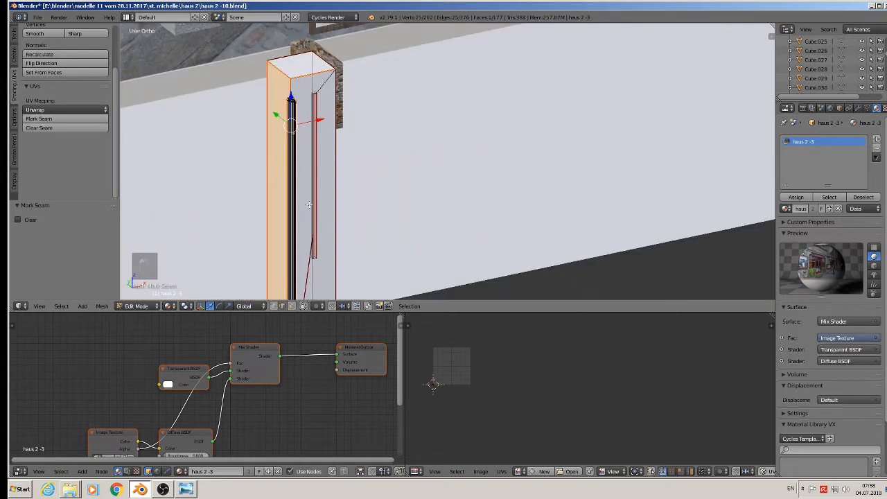
shift+middle_drag(307, 259, 305, 99)
scroll(305, 99, up, 2)
right_click(307, 127)
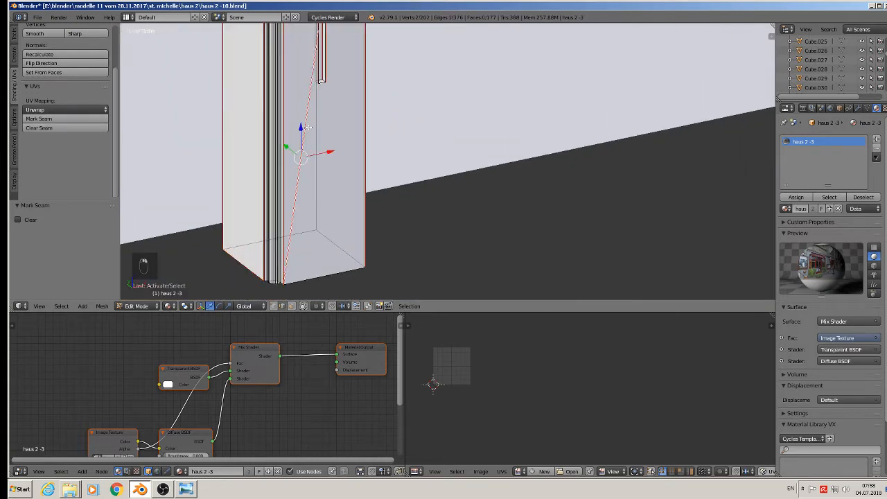
click(39, 127)
Mark the edges around the pillar's base as seams and remove the seam from the diagonal edge still in the selection.
scroll(285, 245, up, 1)
right_click(335, 281)
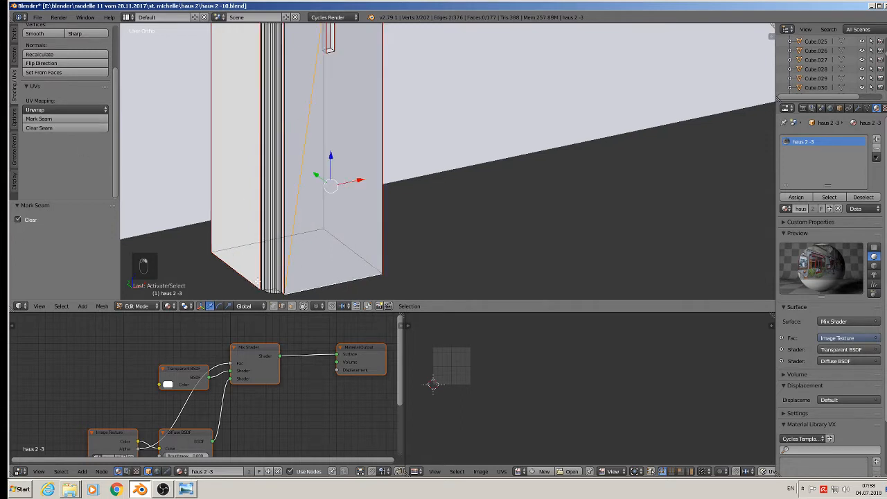
shift+right_click(324, 258)
shift+right_click(341, 239)
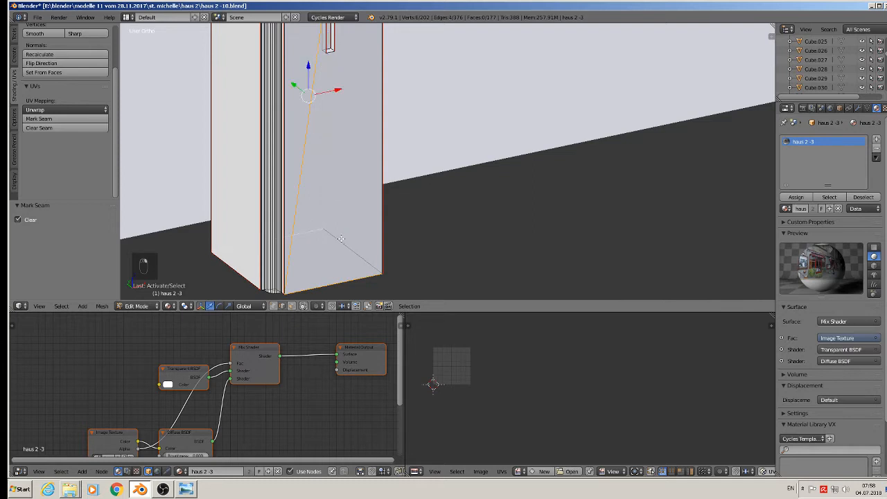
click(43, 119)
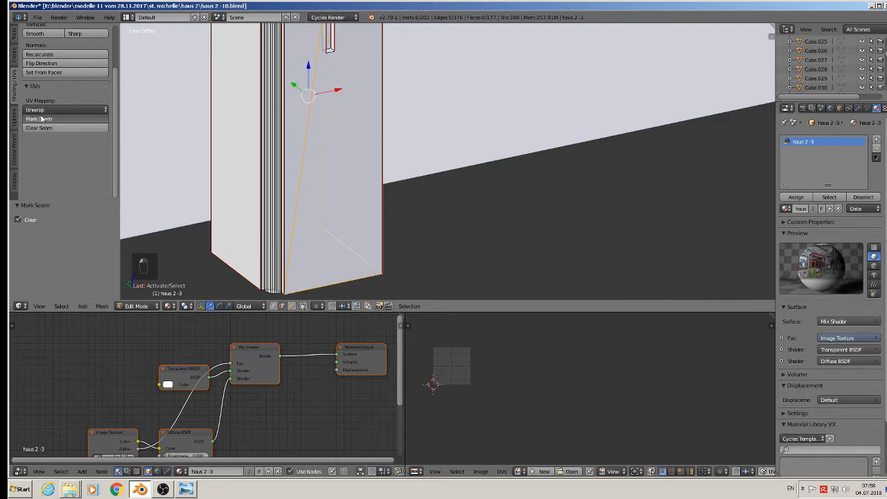
scroll(288, 251, up, 2)
right_click(293, 200)
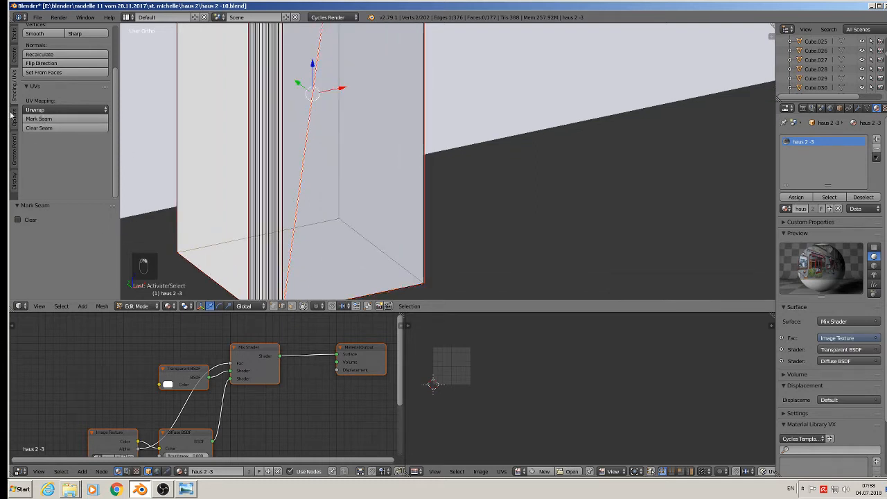
click(38, 128)
Mark the pillar's bottom outline at the notch and the small column's curved bottom edge loop as seams.
scroll(330, 140, down, 3)
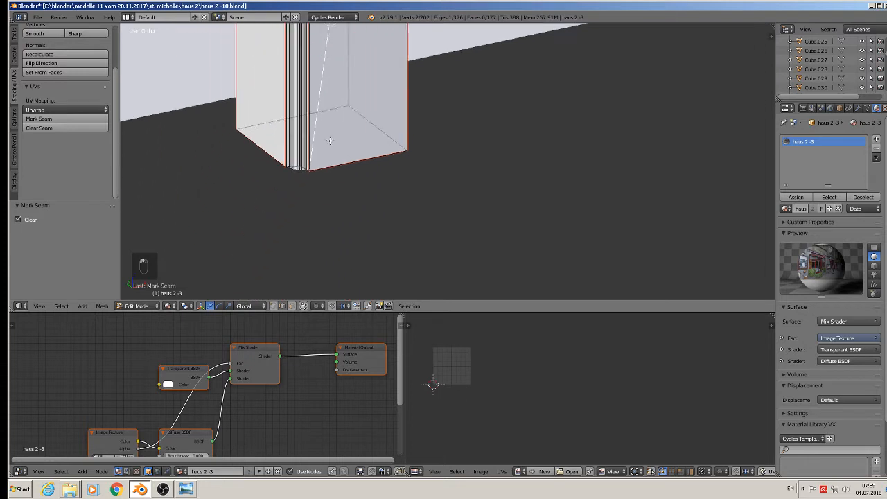
scroll(299, 159, up, 11)
alt+right_click(263, 105)
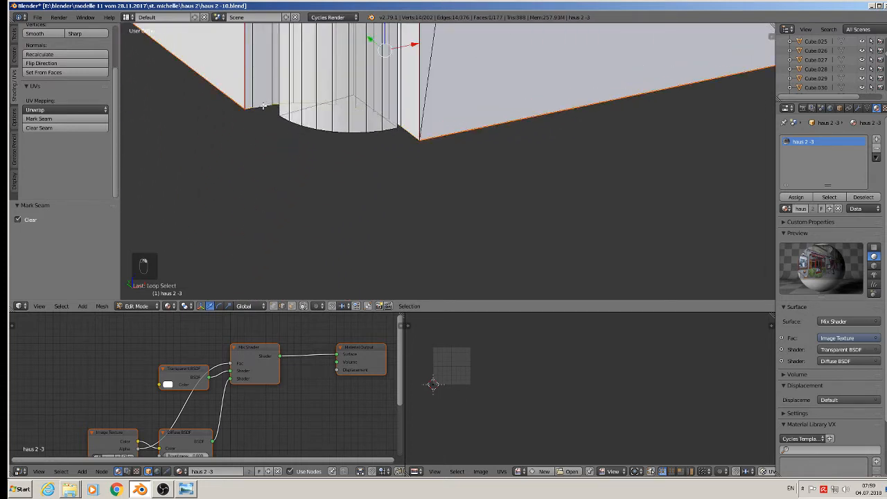
click(66, 119)
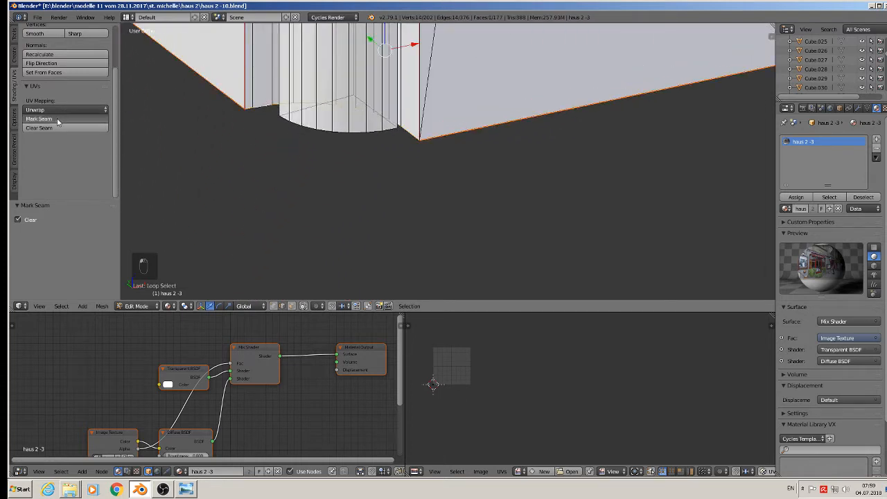
alt+right_click(311, 123)
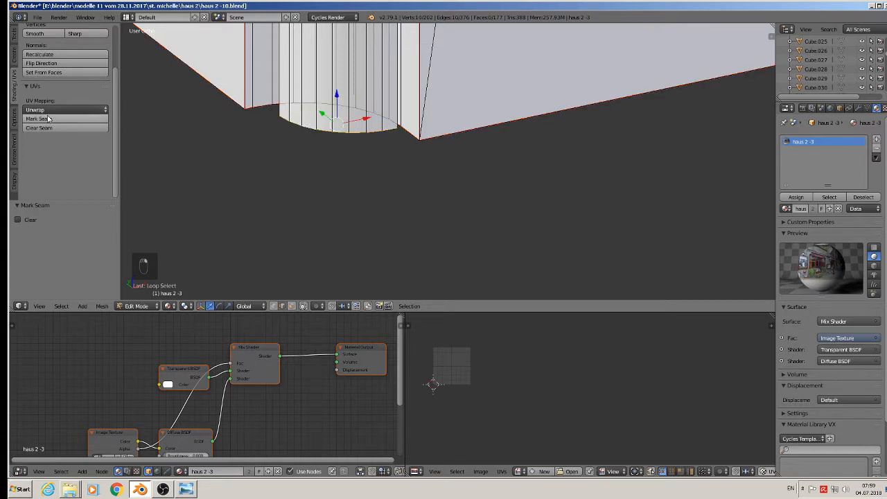
click(97, 120)
Select the edge loop along one side of the small corner column and mark it as a seam.
middle_drag(262, 120, 274, 112)
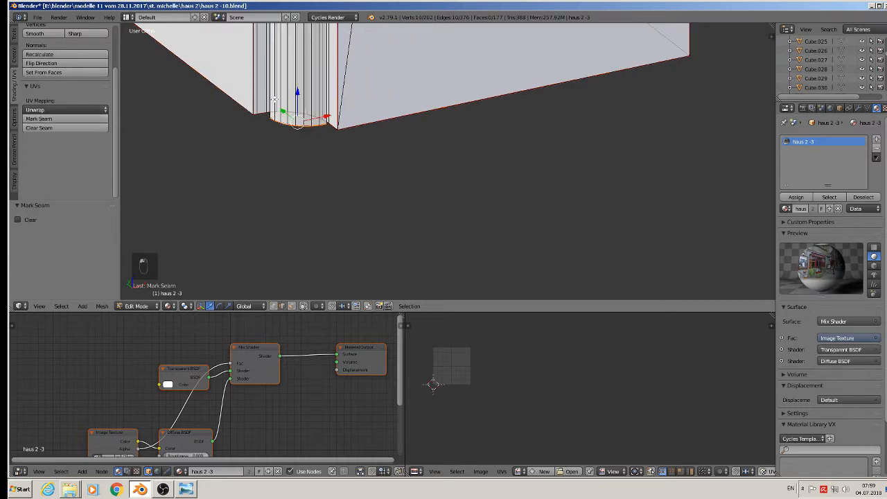
alt+right_click(269, 89)
click(89, 118)
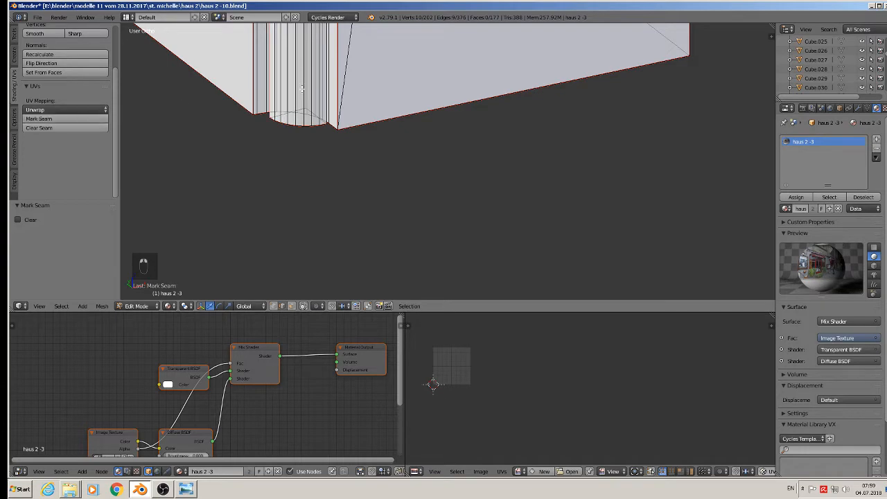
Add the edge loop on the column's opposite side to the selection and mark both side loops as seams.
shift+middle_drag(310, 106, 318, 189)
middle_drag(333, 147, 371, 108)
scroll(335, 152, down, 8)
scroll(358, 149, up, 7)
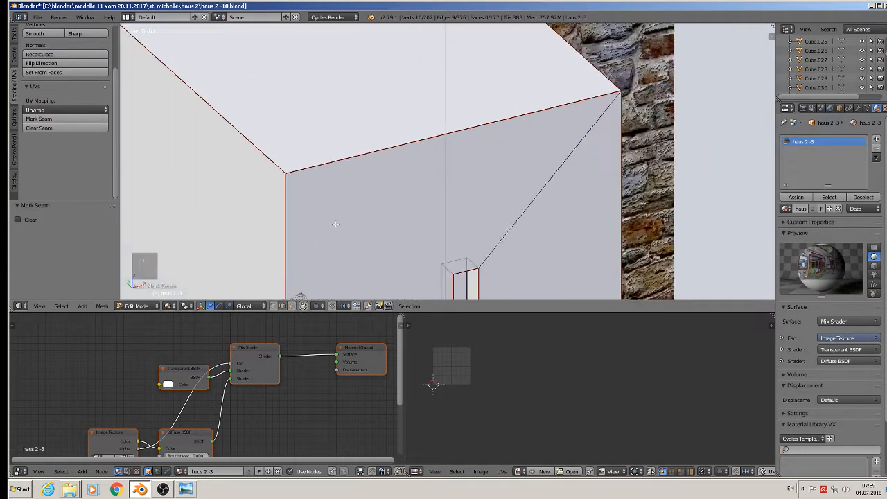
shift+middle_drag(334, 232, 369, 61)
scroll(367, 71, up, 5)
scroll(347, 135, up, 1)
shift+middle_drag(334, 158, 363, 19)
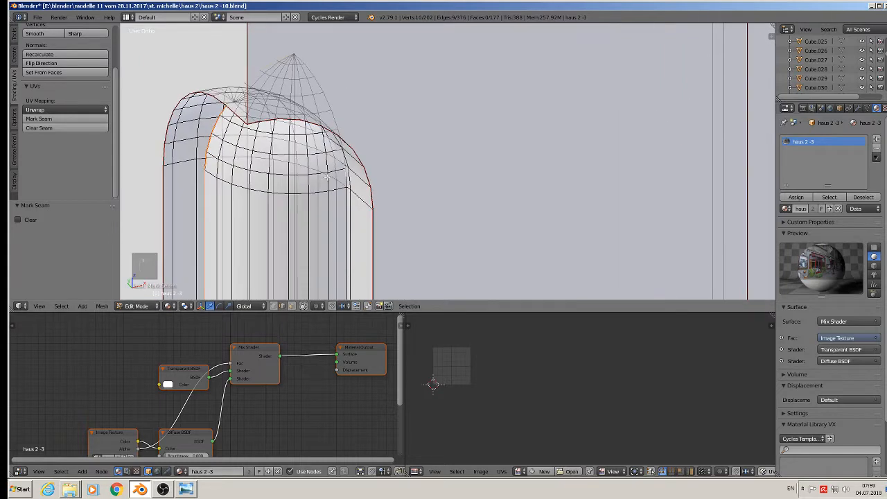
alt+right_click(320, 98)
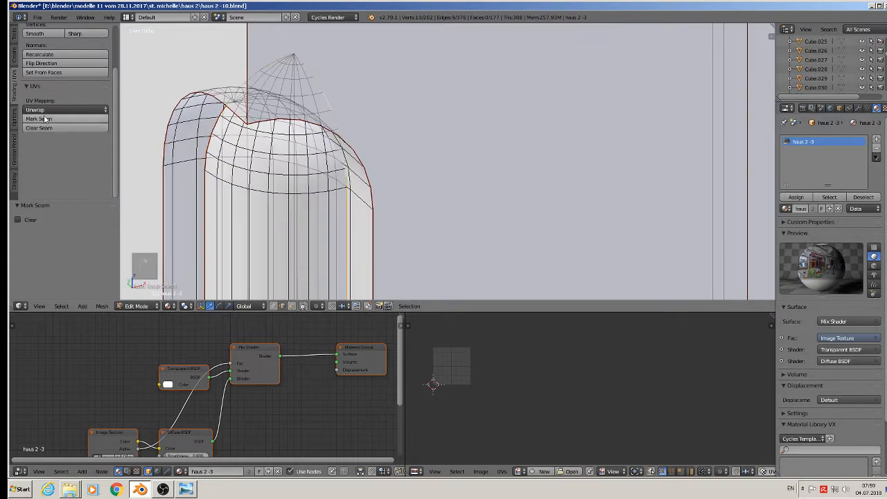
alt+shift+right_click(260, 64)
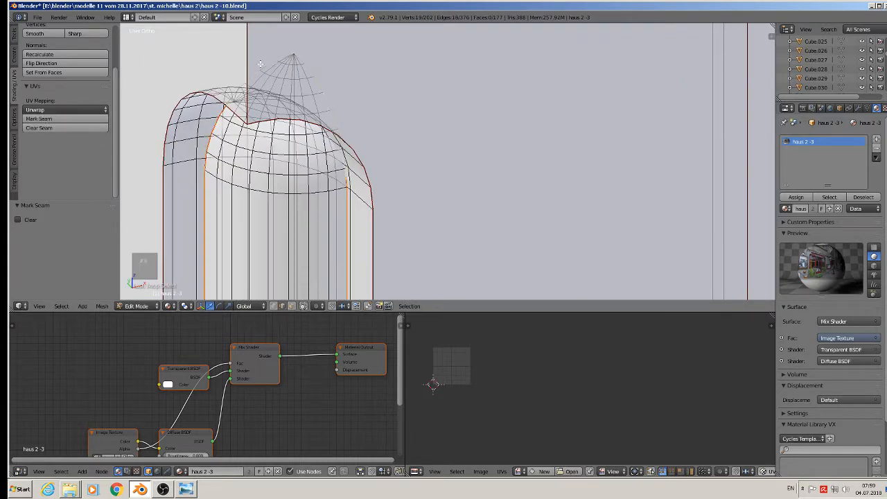
click(72, 118)
Examine the marked seams around the pillar from its rounded notch down to its underside.
scroll(149, 134, down, 8)
scroll(169, 146, down, 1)
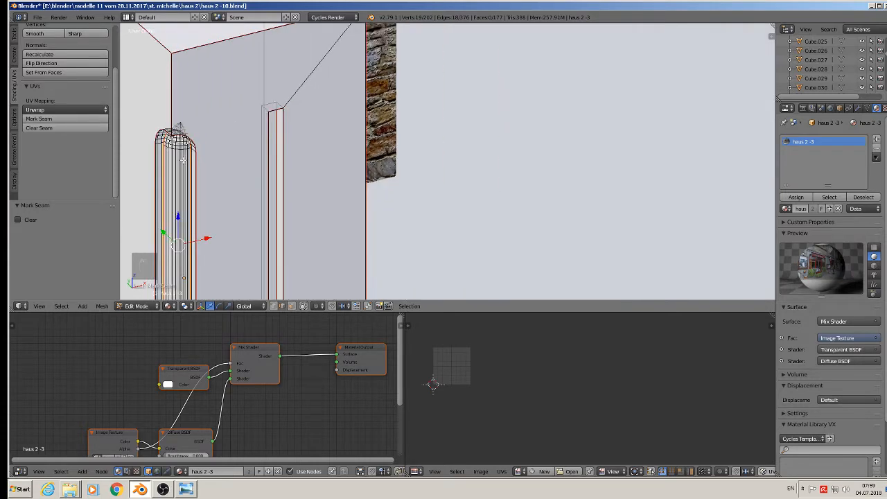
shift+middle_drag(196, 160, 273, 140)
middle_drag(318, 122, 579, 75)
scroll(440, 231, down, 3)
shift+middle_drag(419, 287, 385, 139)
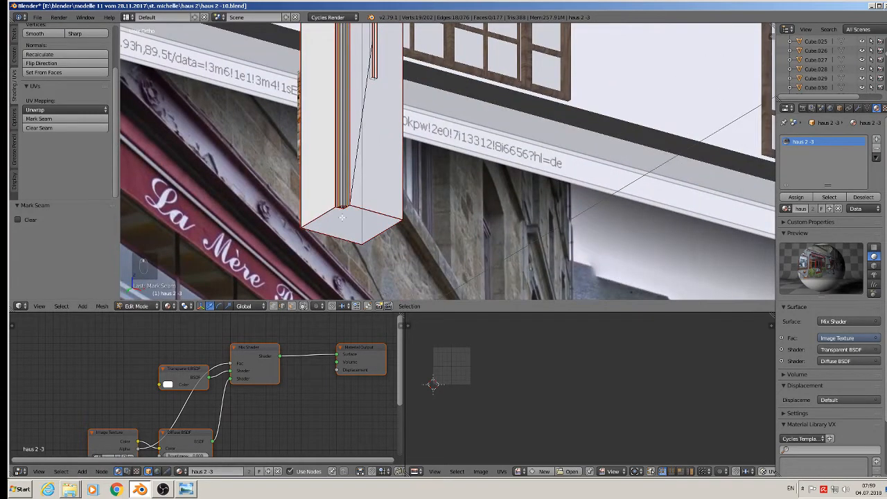
middle_drag(367, 187, 329, 114)
scroll(339, 84, down, 5)
scroll(330, 113, up, 1)
Open the Apply transform options for the pillar in Object Mode, and unwrap its entire mesh in Edit Mode with Unwrap.
key(Tab)
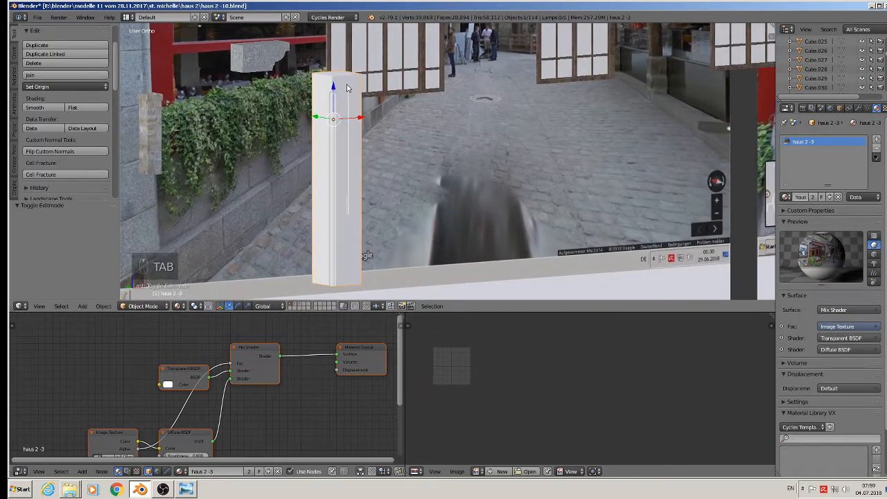
click(111, 306)
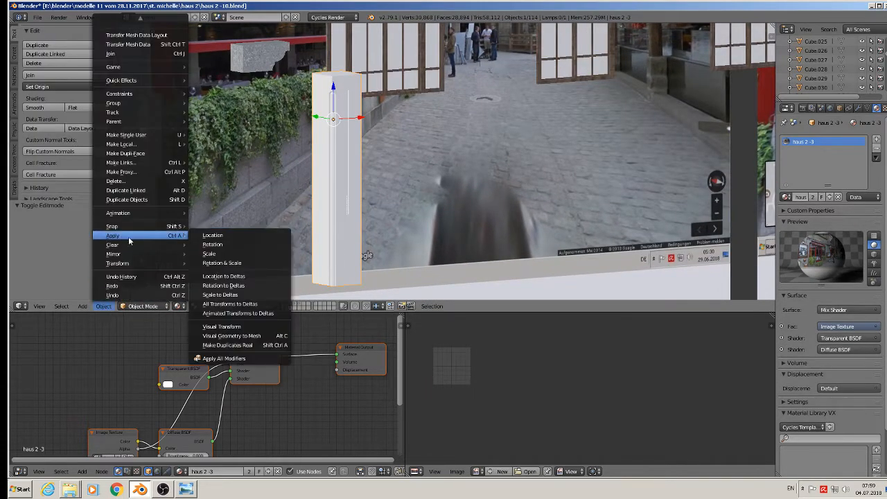
key(Tab)
key(a)
key(a)
key(a)
key(a)
key(a)
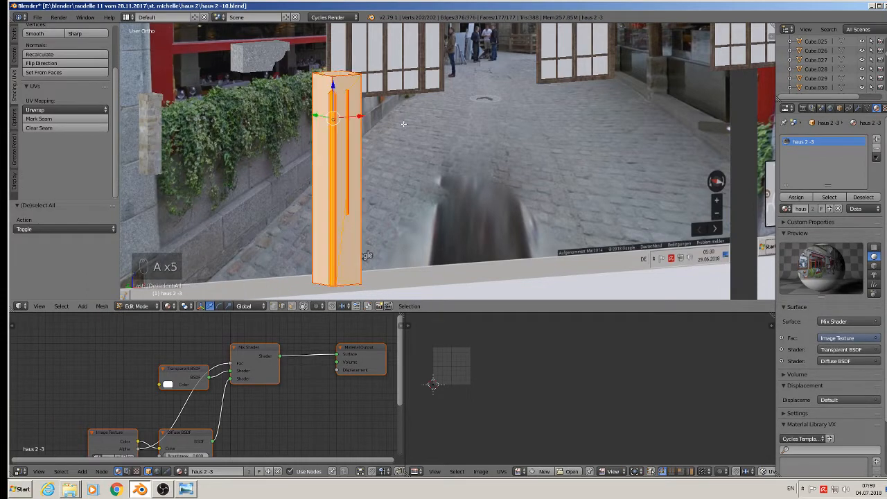
key(u)
click(403, 124)
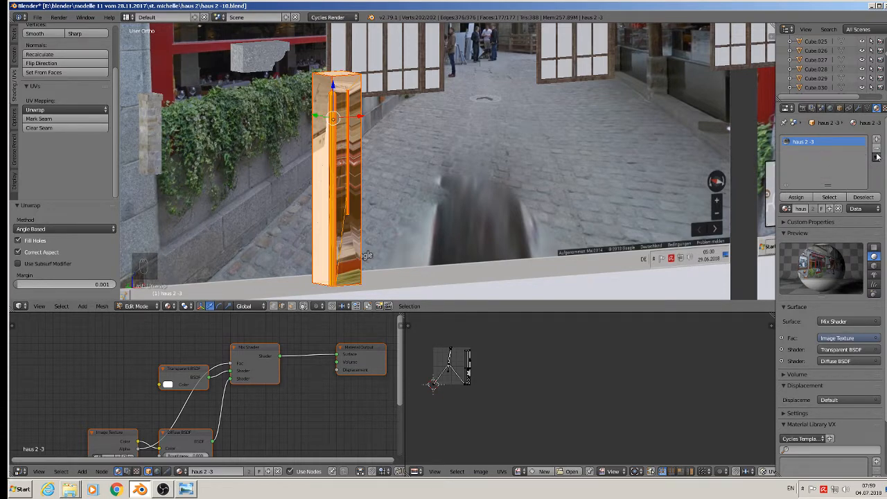
Remove the haus 2 -3 material slot from the pillar in Object Mode and create a new material for it.
click(876, 148)
key(Tab)
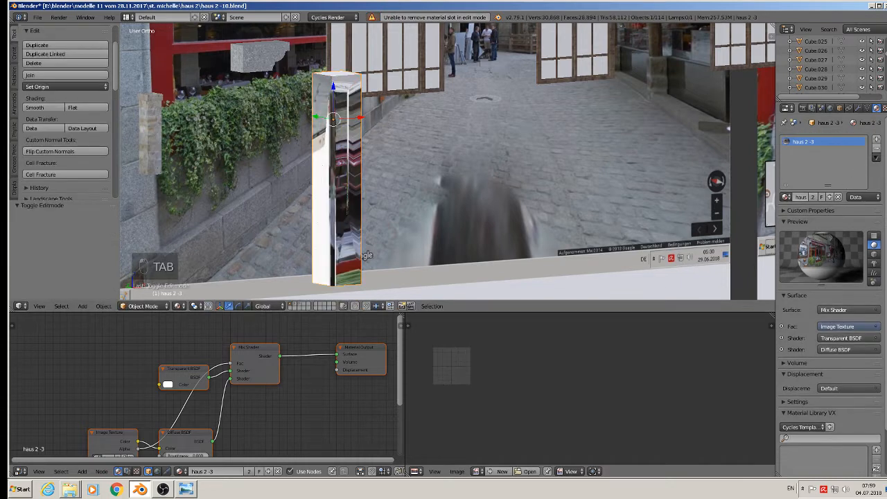
click(877, 149)
click(823, 198)
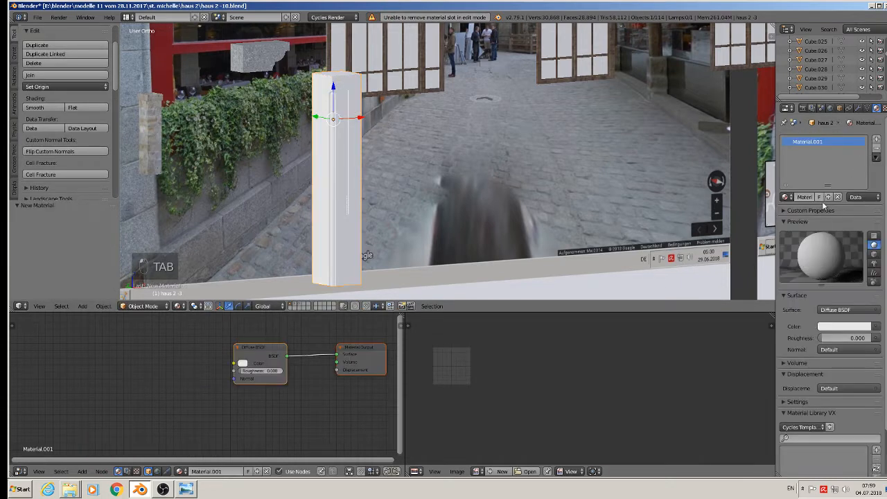
Rename the pillar's new material as s'ule 2.
click(802, 197)
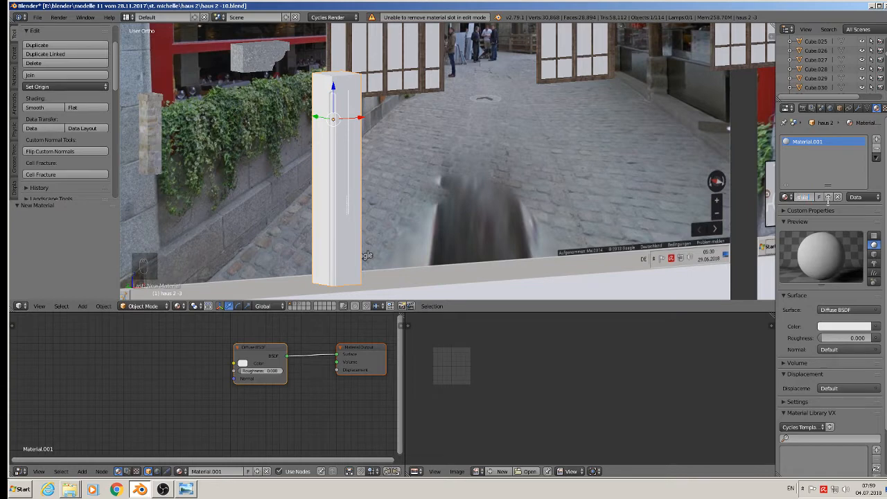
key(Return)
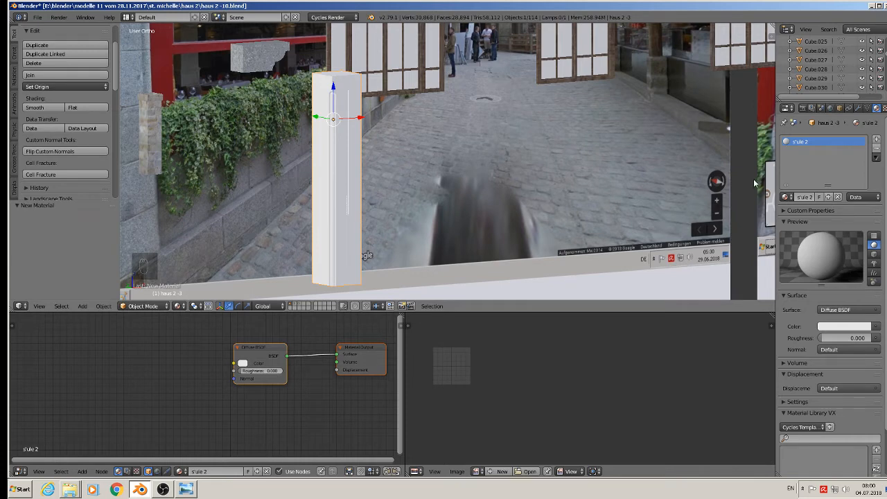
Select the concrete bracket above the pillar and raise the roughness of its beton s'ule Principled BSDF to 0.817.
click(265, 57)
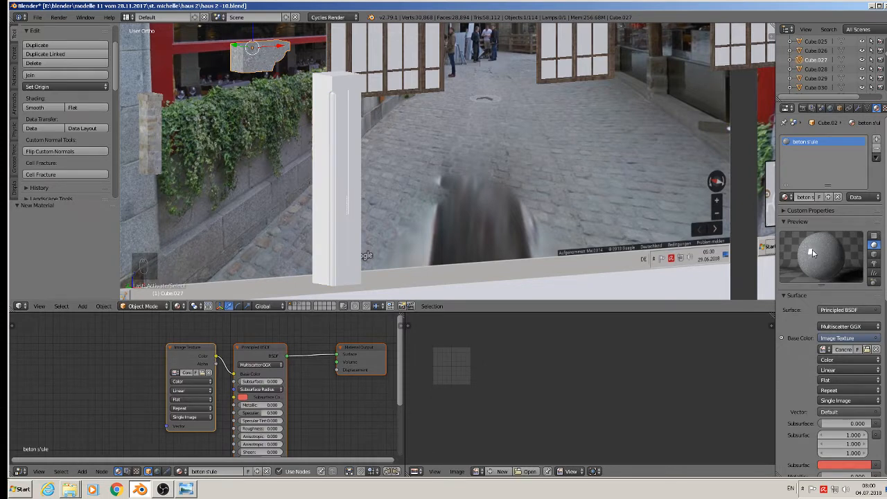
scroll(229, 424, up, 3)
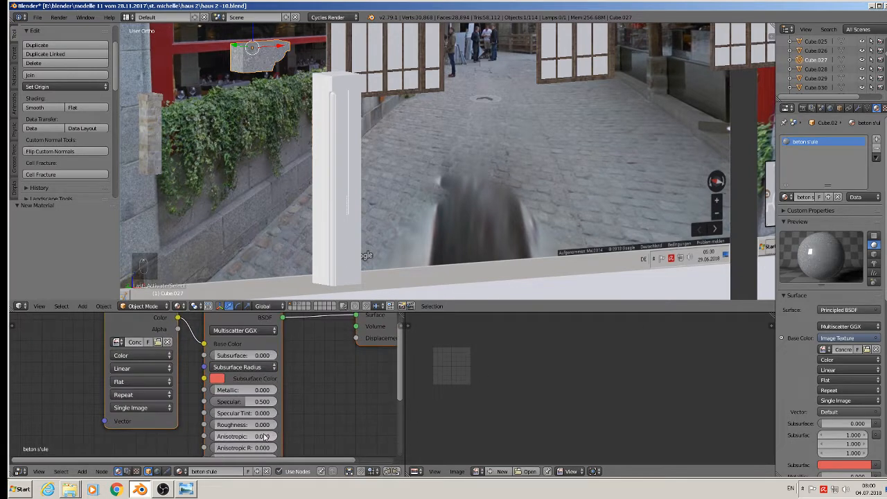
drag(225, 424, 262, 424)
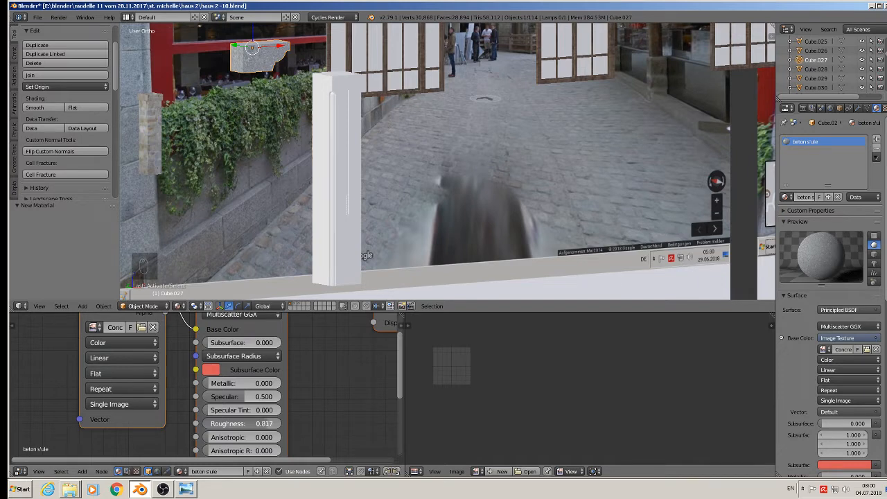
scroll(262, 423, down, 5)
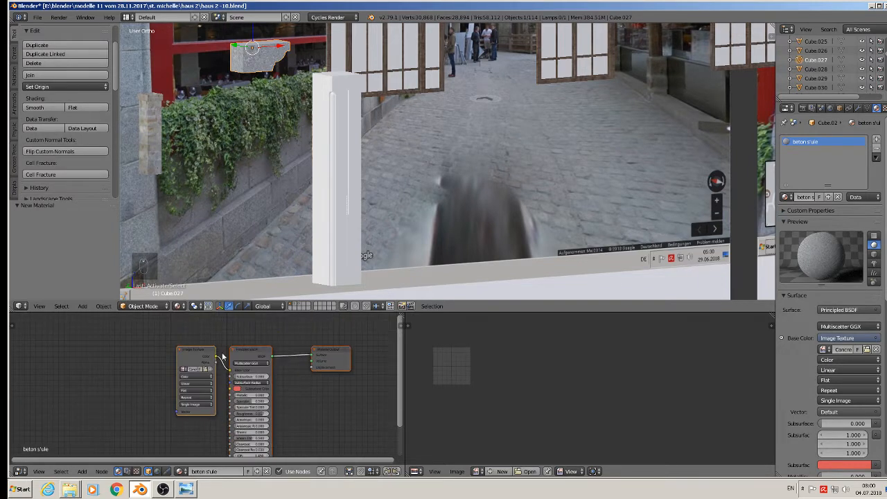
Link the bracket material's Image Texture color to the Material Output's Displacement and insert a Math node into that link.
drag(217, 358, 378, 335)
click(82, 471)
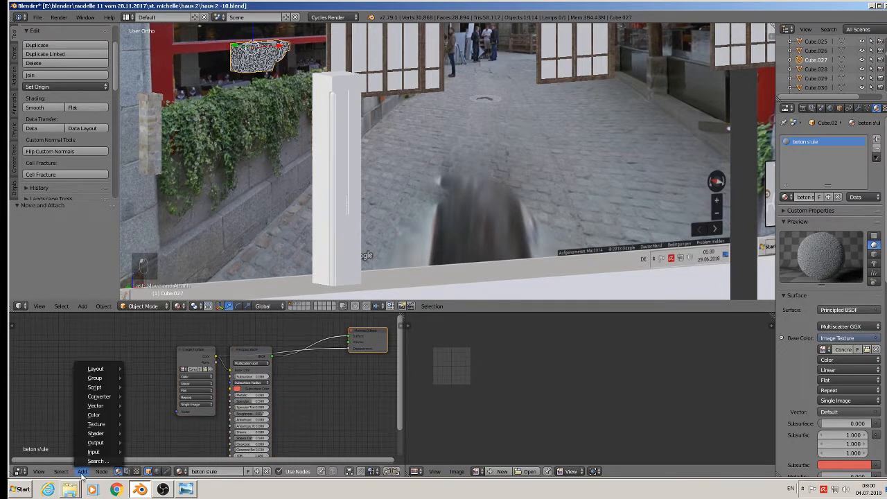
mouse_move(106, 402)
click(155, 334)
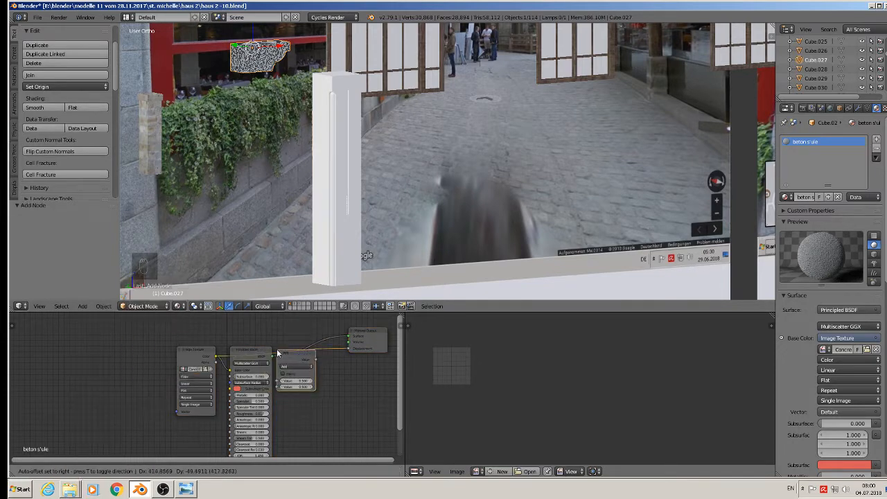
click(318, 346)
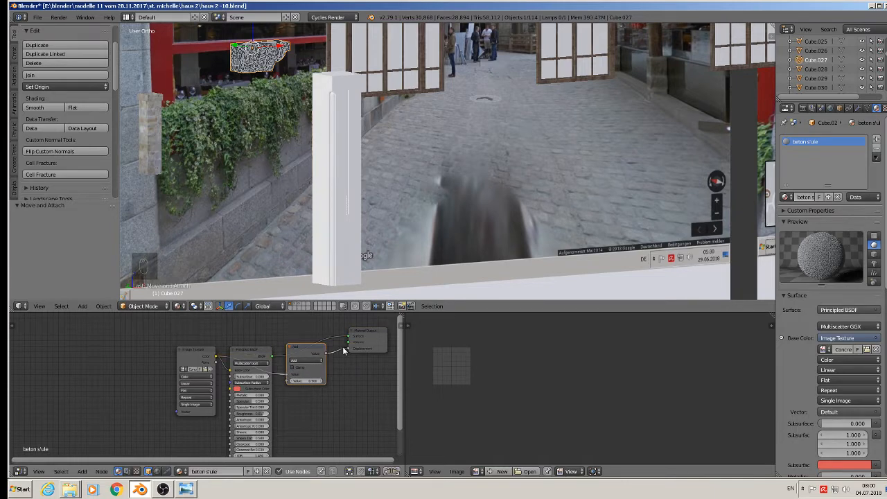
drag(316, 351, 330, 373)
Set the Math node's operation to Multiply with a value of 0.005.
scroll(321, 396, up, 5)
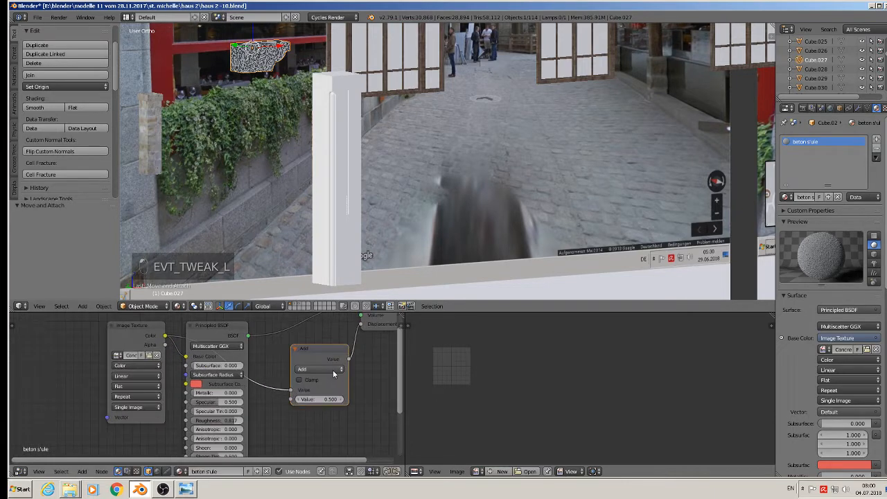
middle_drag(320, 379, 266, 411)
click(263, 400)
click(266, 373)
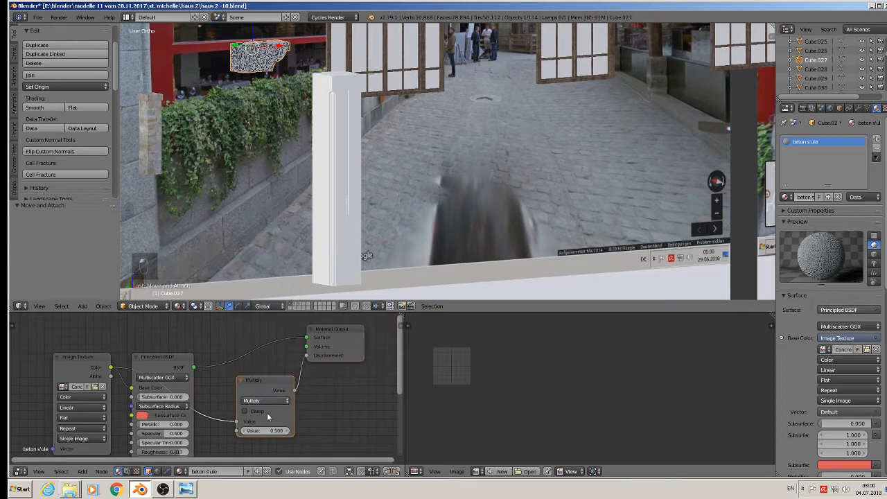
click(255, 430)
text(0.005)
key(Return)
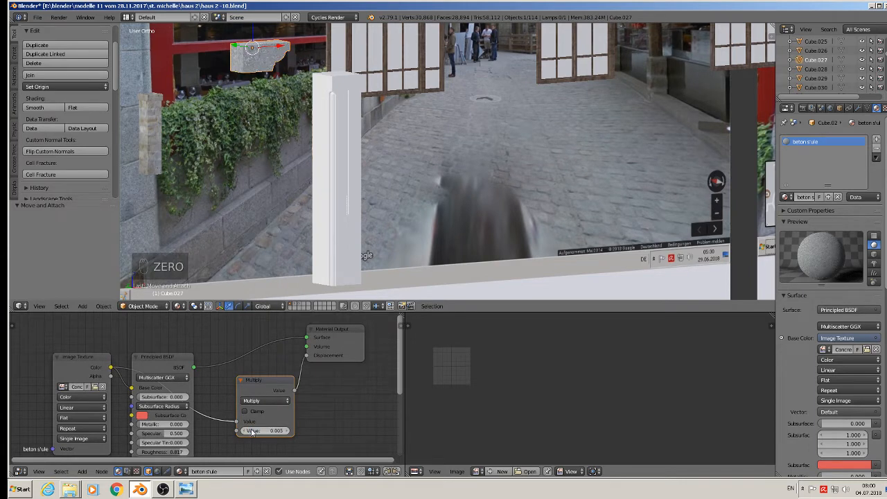
Copy all nodes of the beton s'ule material and paste them into the pillar's s'ule 2 material, replacing its default nodes.
scroll(298, 392, down, 2)
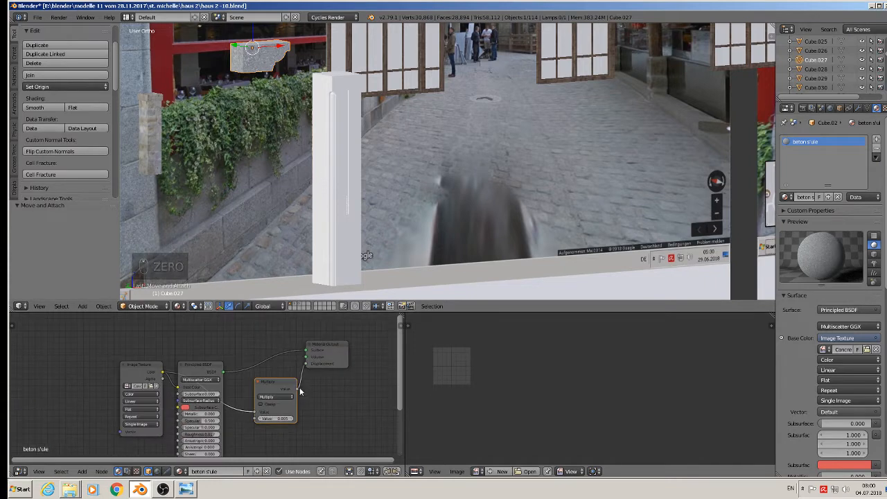
key(a)
key(a)
key(ctrl+c)
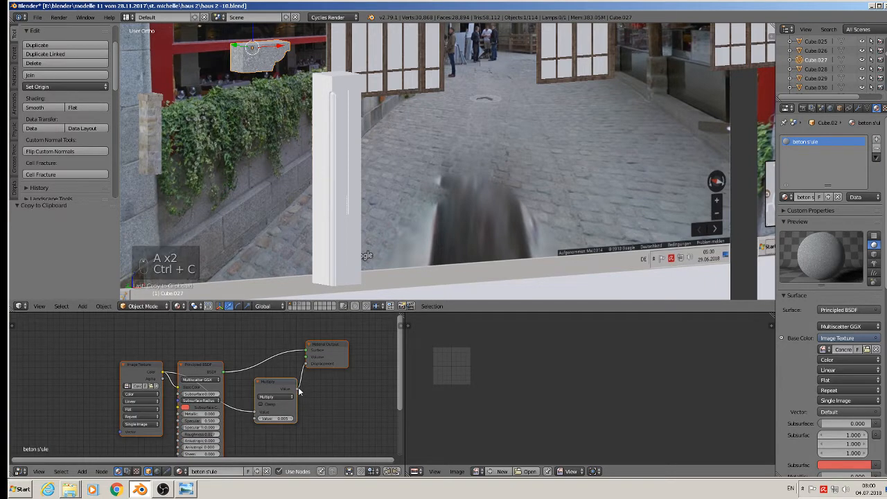
right_click(341, 166)
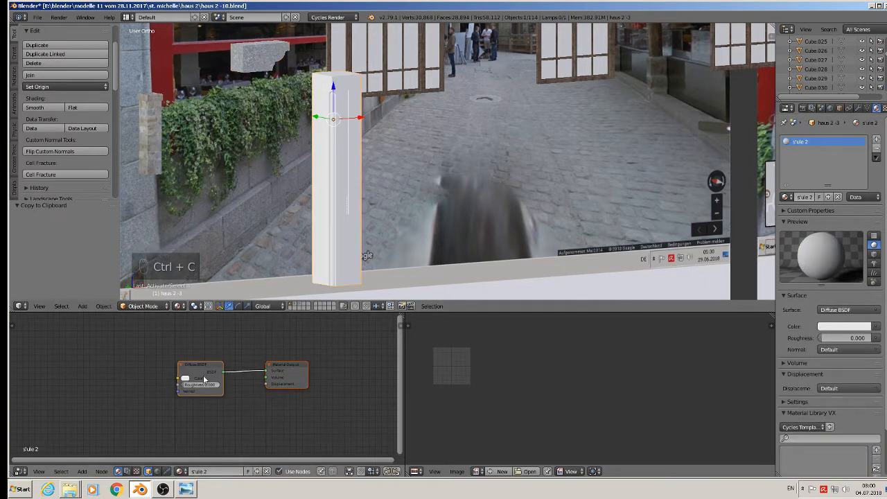
key(x)
key(ctrl+v)
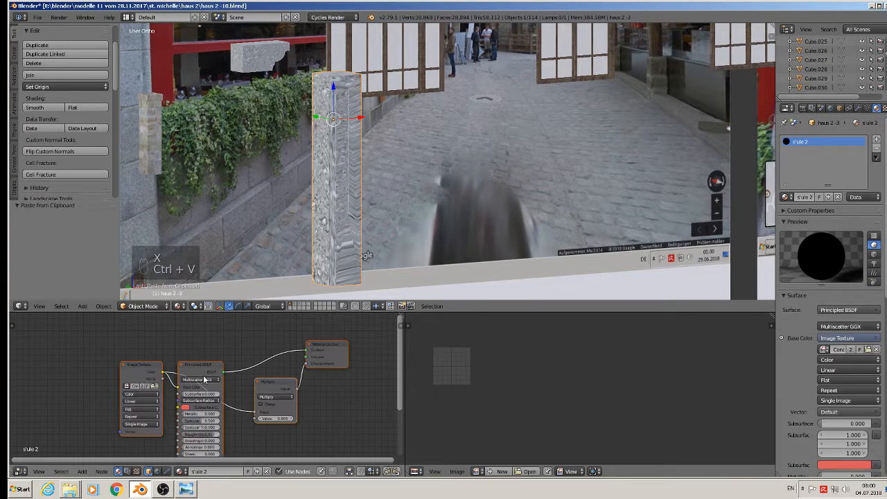
UV map the pillar's entire mesh with Cube Projection in Edit Mode.
scroll(329, 220, up, 2)
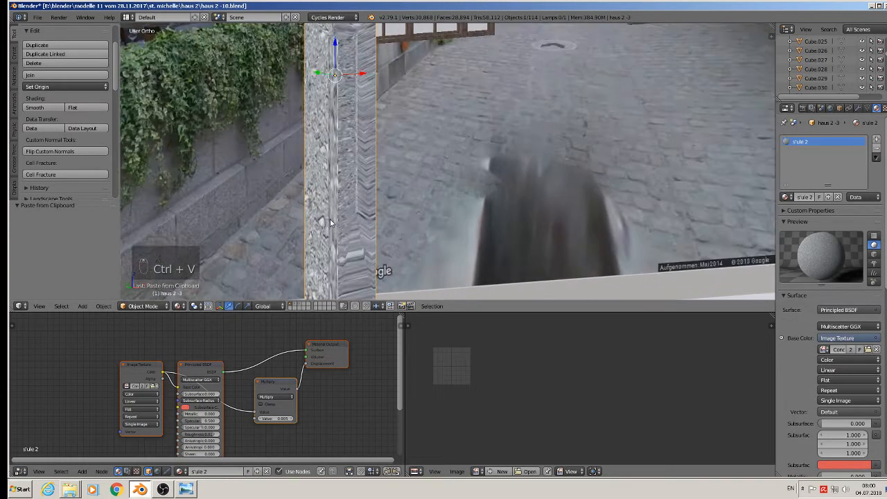
shift+middle_drag(392, 273, 389, 288)
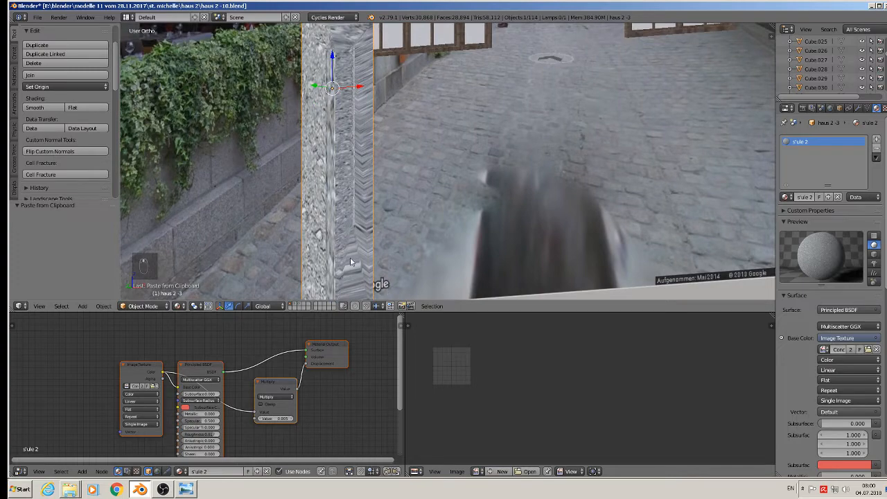
middle_drag(351, 260, 336, 242)
key(Tab)
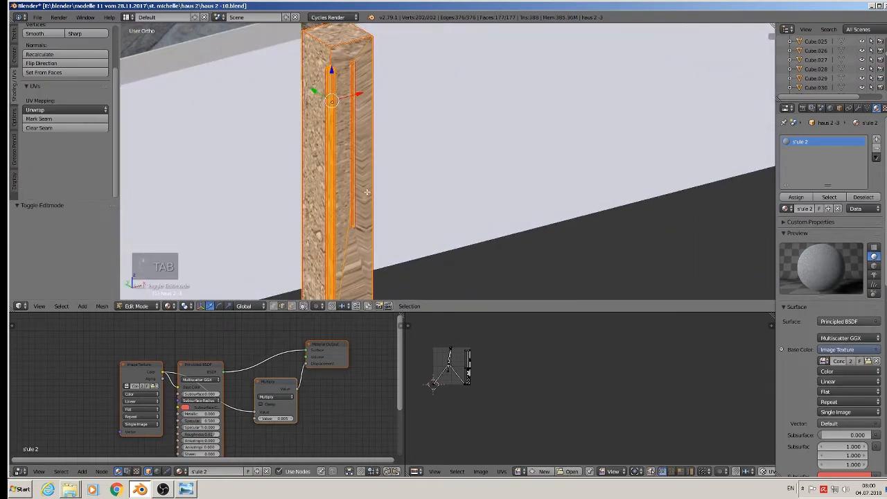
mouse_move(351, 206)
middle_down()
mouse_move(381, 214)
mouse_move(320, 203)
mouse_move(337, 200)
middle_up()
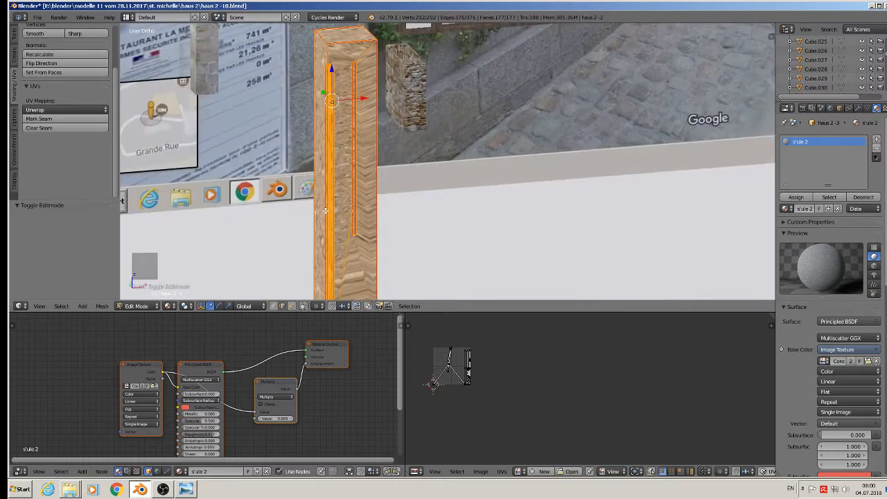
key(u)
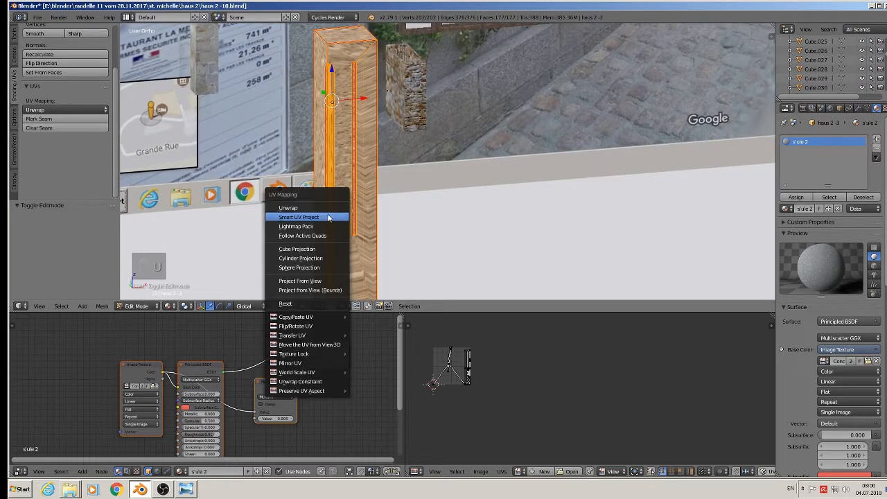
click(318, 250)
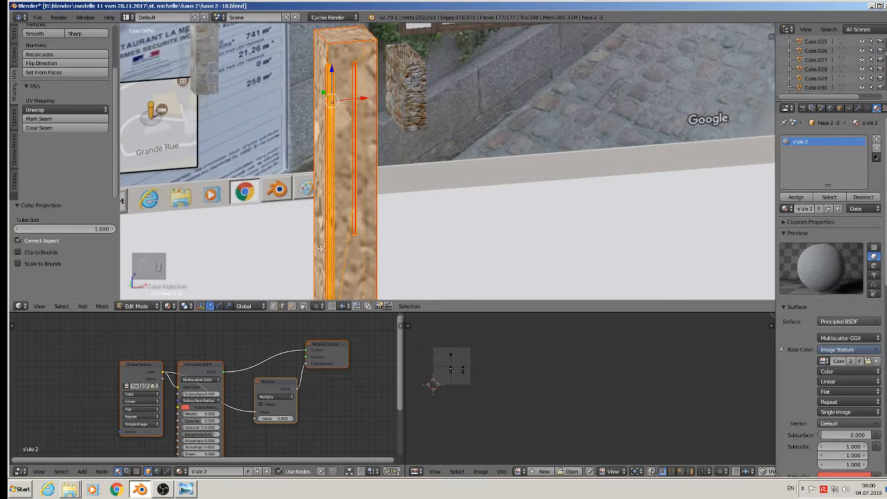
Add a Texture Coordinate node to the s'ule 2 material, placed well ahead of the Image Texture node.
middle_drag(320, 248, 382, 137)
scroll(262, 362, down, 3)
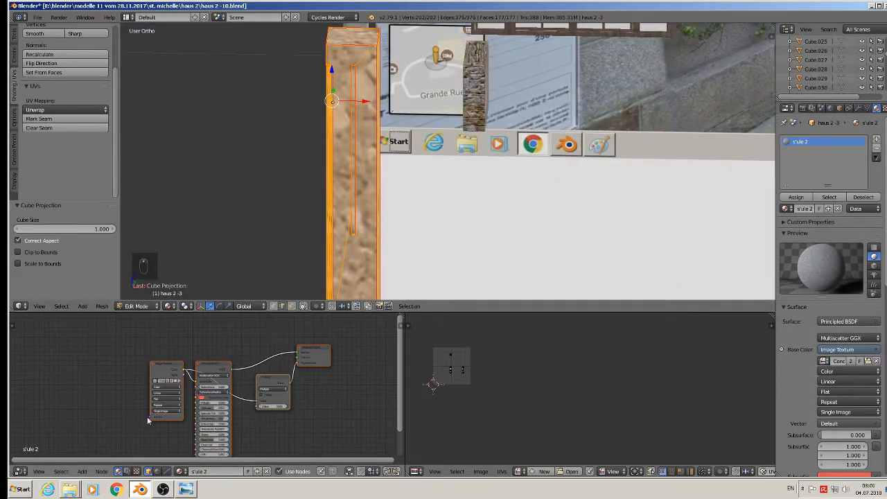
middle_drag(148, 420, 194, 375)
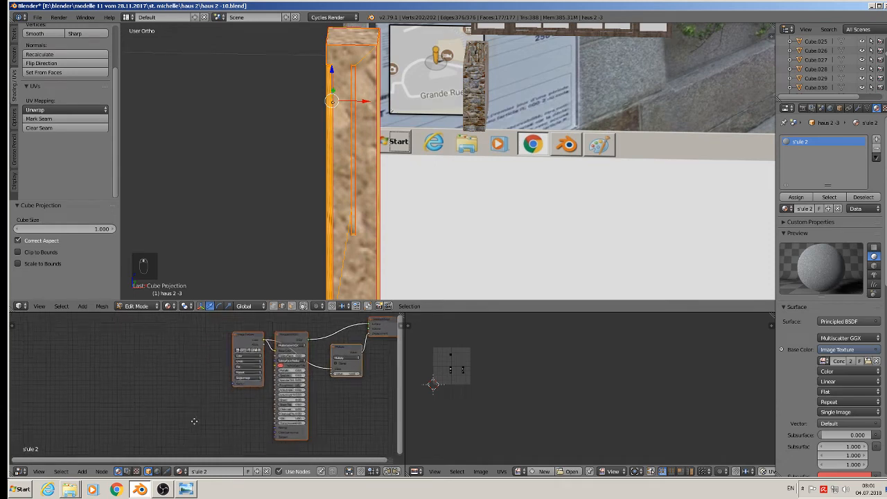
click(83, 471)
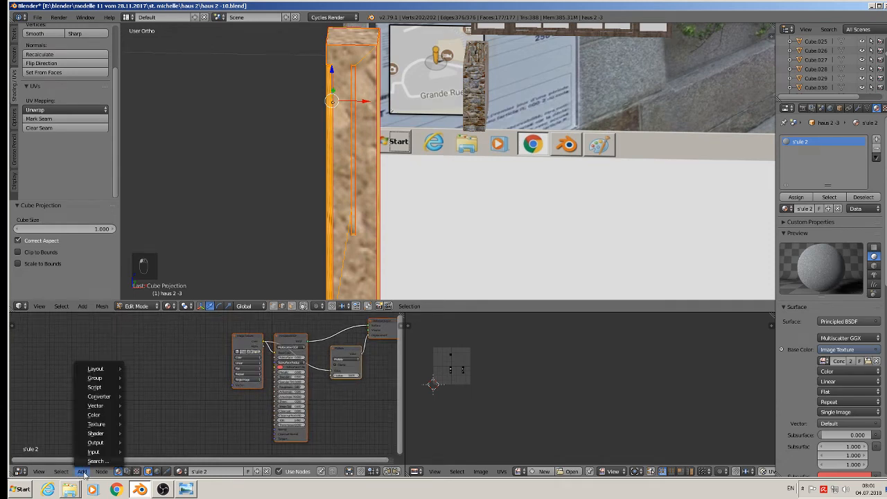
mouse_move(97, 451)
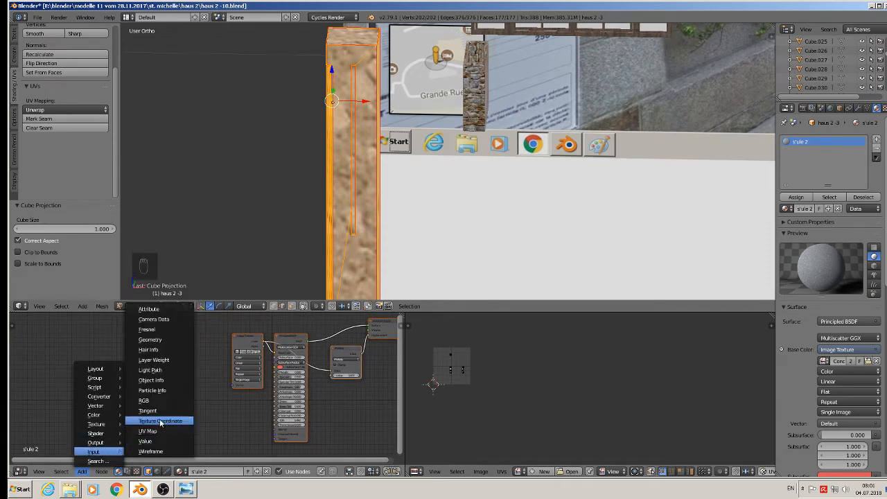
click(159, 420)
click(47, 344)
Add a Mapping node and link it between the Texture Coordinate node and the Image Texture's Vector input.
click(81, 471)
mouse_move(96, 405)
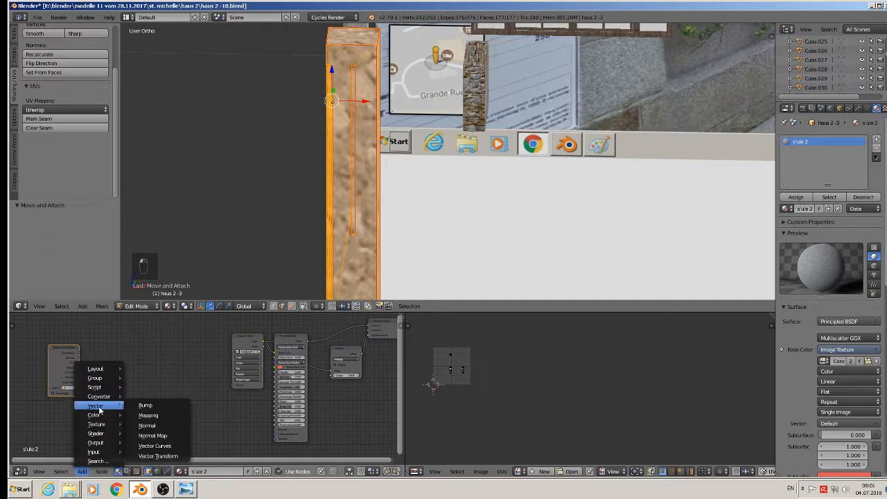
click(153, 419)
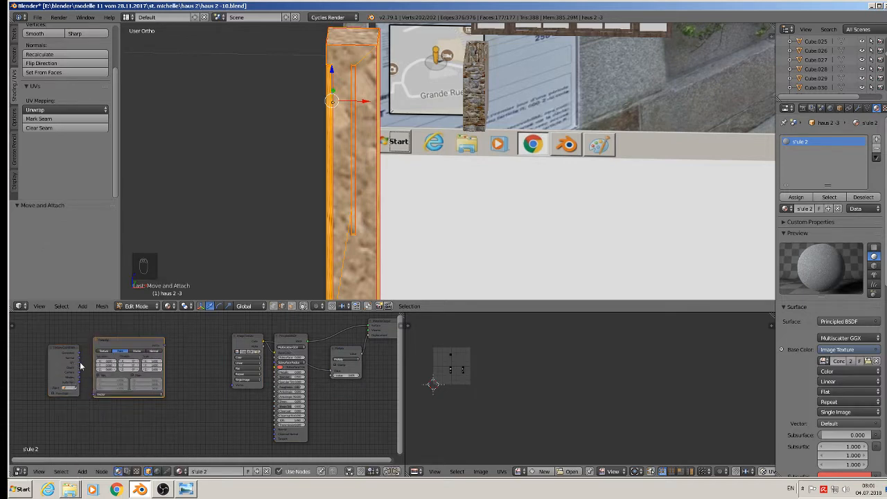
drag(80, 366, 96, 394)
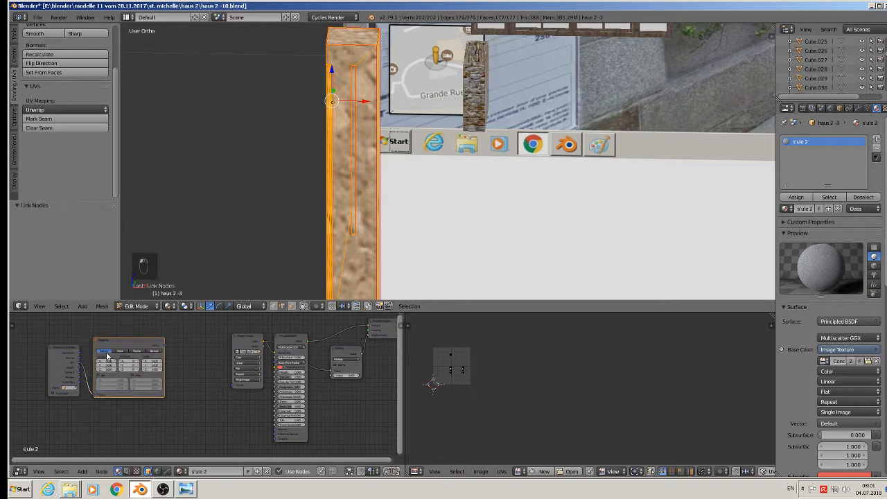
drag(164, 343, 234, 384)
Set the Mapping node's X and Y scale to 0.3 and return the pillar to Object Mode.
scroll(147, 358, up, 1)
scroll(148, 357, up, 5)
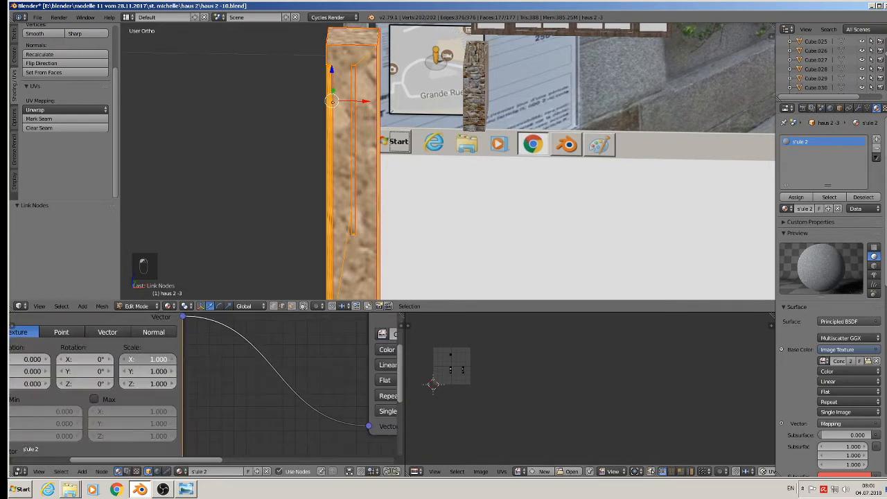
drag(148, 359, 128, 359)
drag(148, 360, 153, 376)
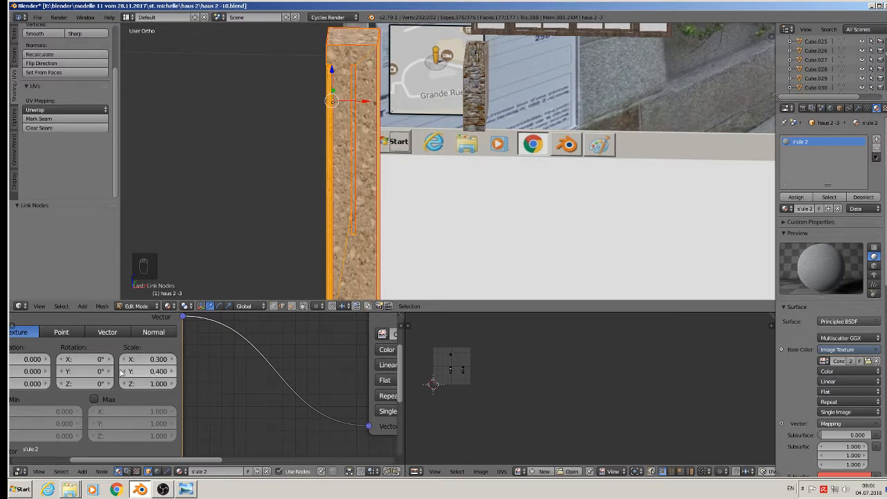
click(122, 372)
key(Tab)
middle_drag(365, 221, 303, 99)
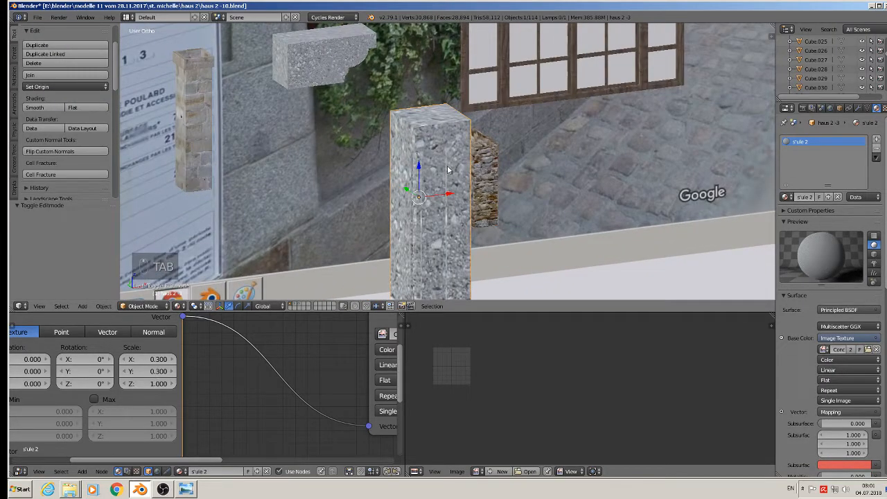
Reduce the Mapping node's X and Y scale to 0.1 and check the concrete texture on the pillar.
click(124, 360)
click(125, 372)
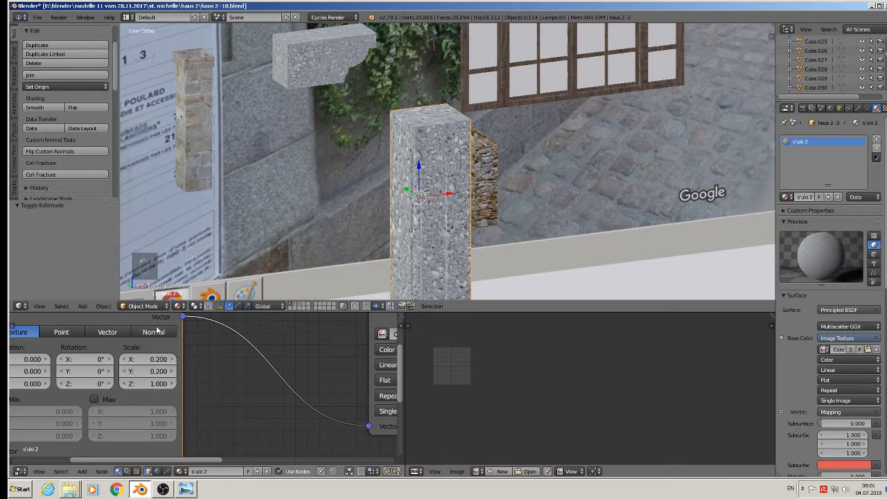
click(124, 359)
click(124, 371)
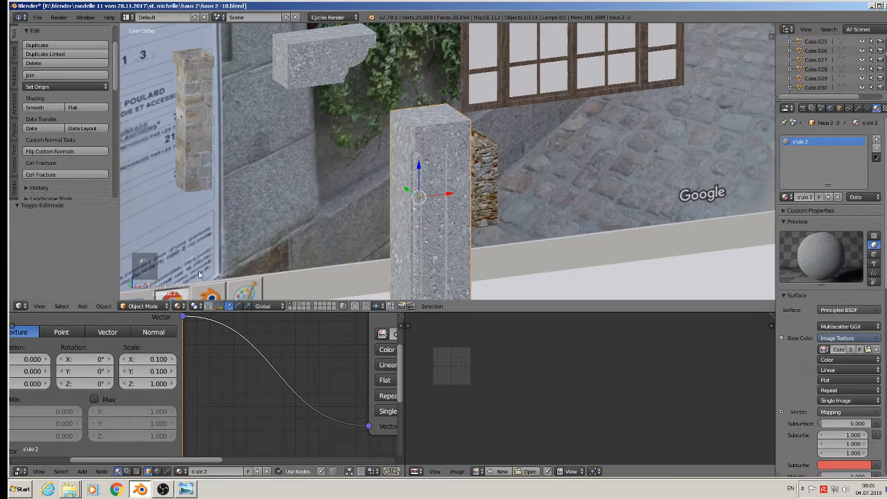
middle_drag(201, 275, 226, 244)
scroll(362, 257, down, 3)
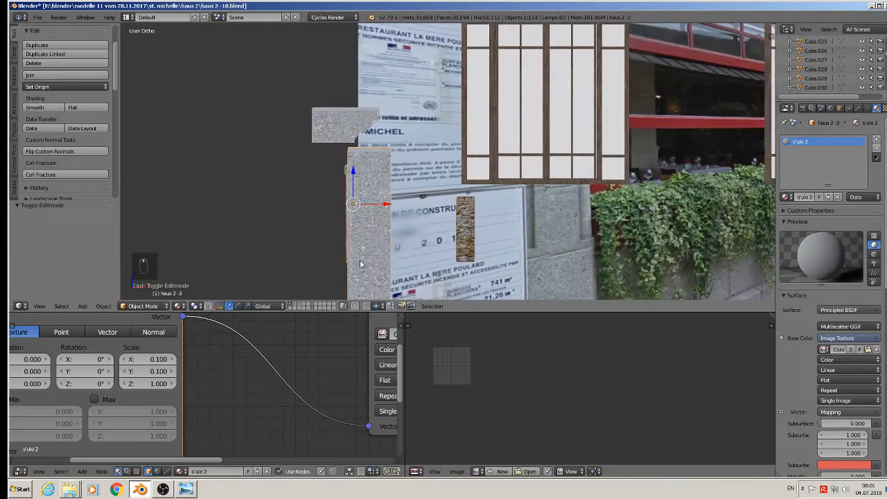
Deselect the pillar and select the concrete bracket floating beside it.
key(a)
middle_drag(371, 260, 351, 193)
scroll(284, 100, up, 2)
scroll(284, 111, down, 4)
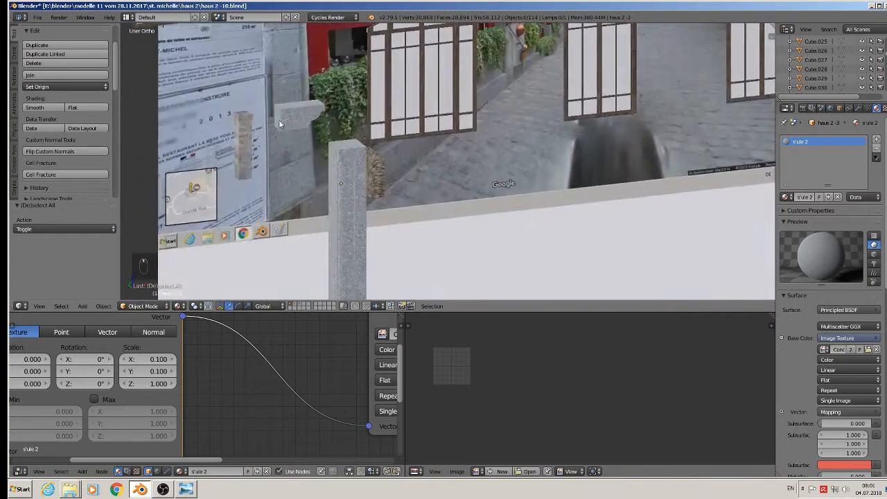
middle_drag(280, 118, 438, 116)
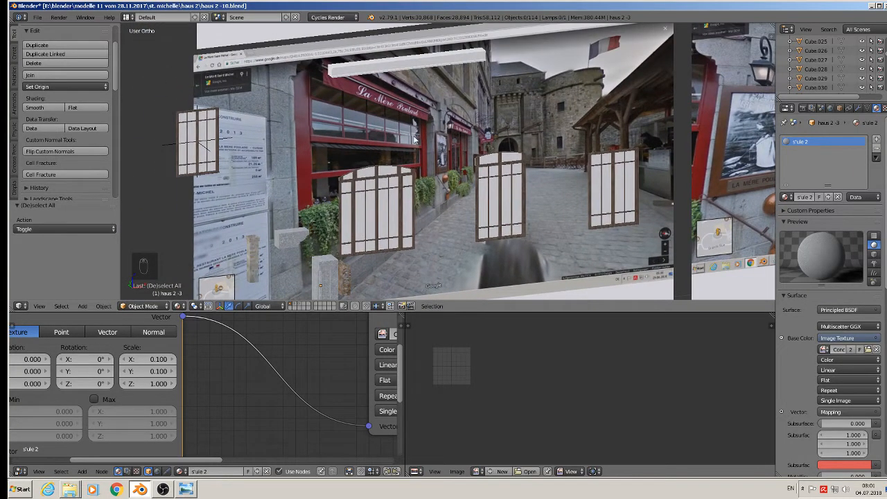
shift+middle_drag(379, 246, 428, 189)
right_click(327, 179)
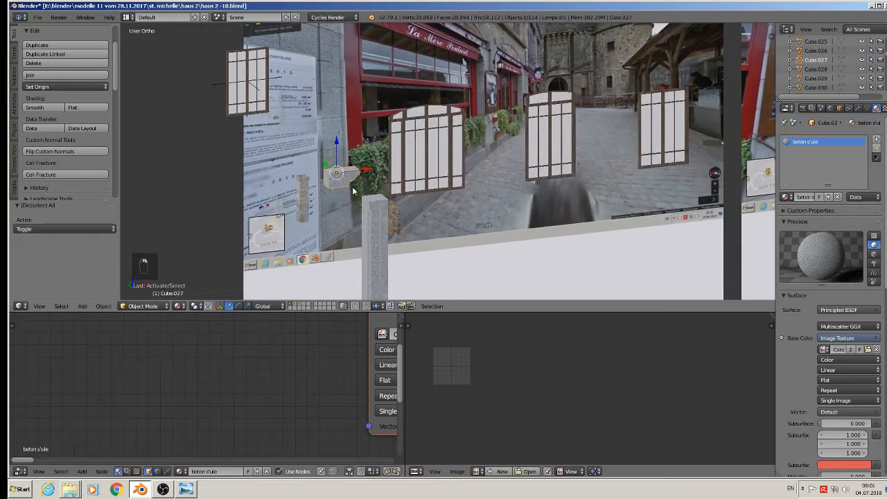
key(r)
key(1)
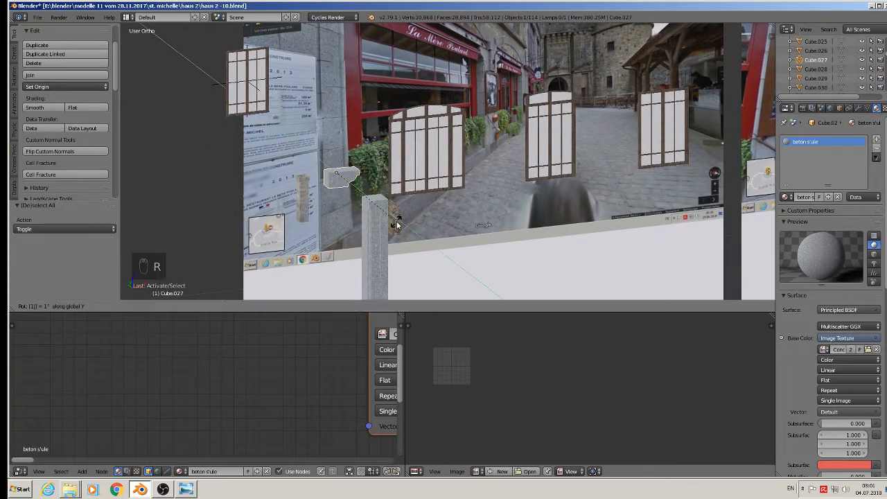
key(8)
key(0)
key(y)
key(Return)
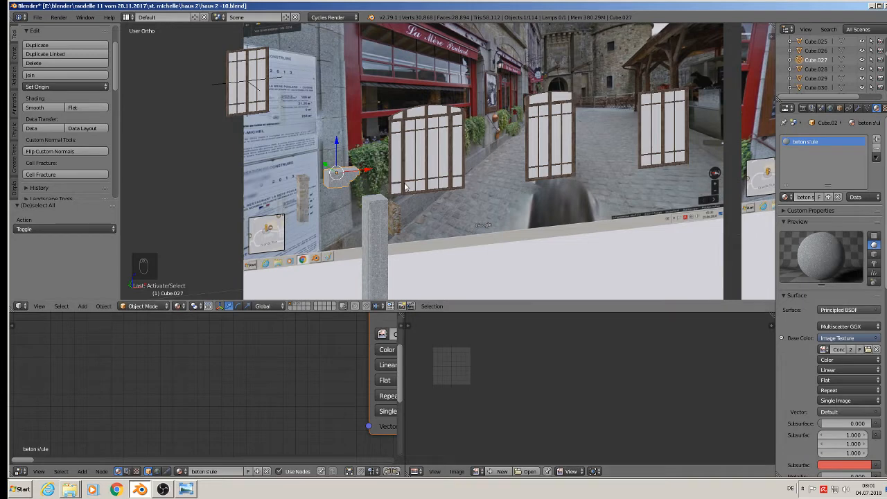
key(r)
key(z)
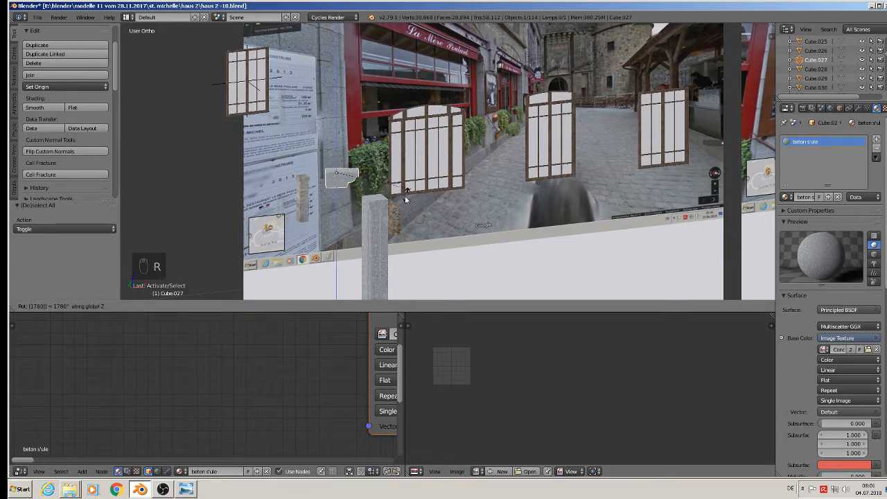
click(405, 201)
Rotate the bracket 180° about the global Z axis and shift it about 0.041 along X over the pillar.
text(rz180)
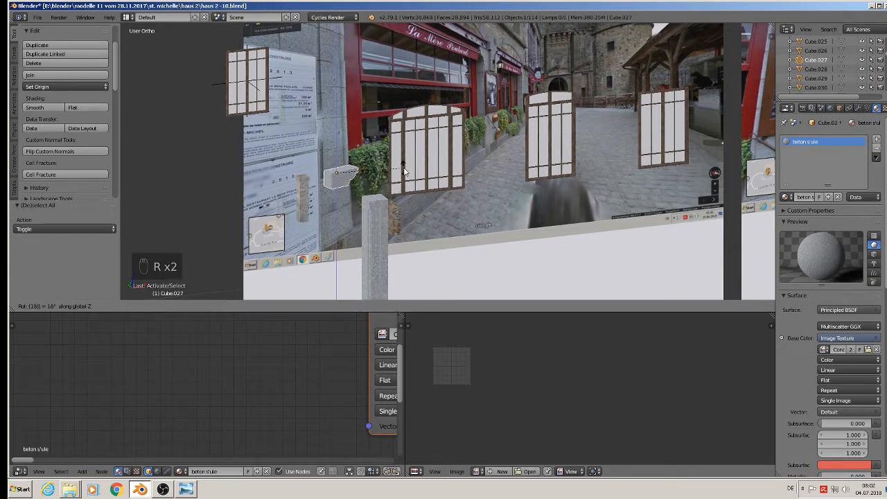
click(397, 169)
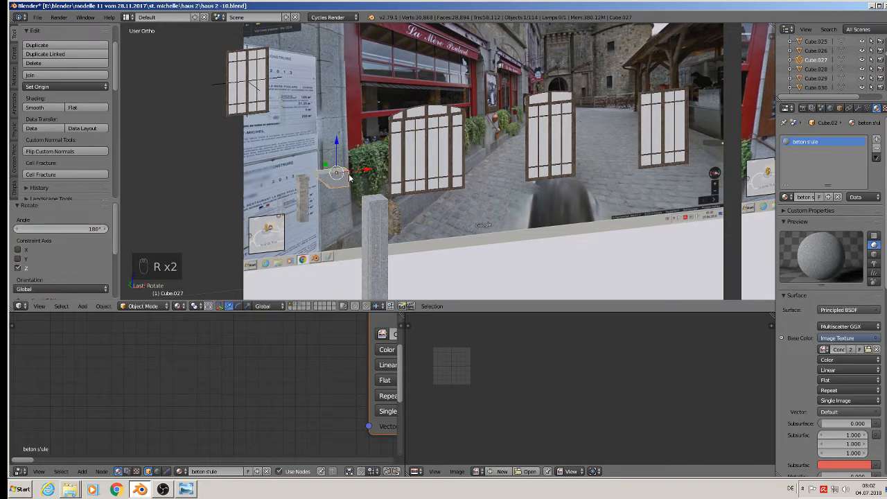
key(KP_1)
drag(356, 181, 374, 179)
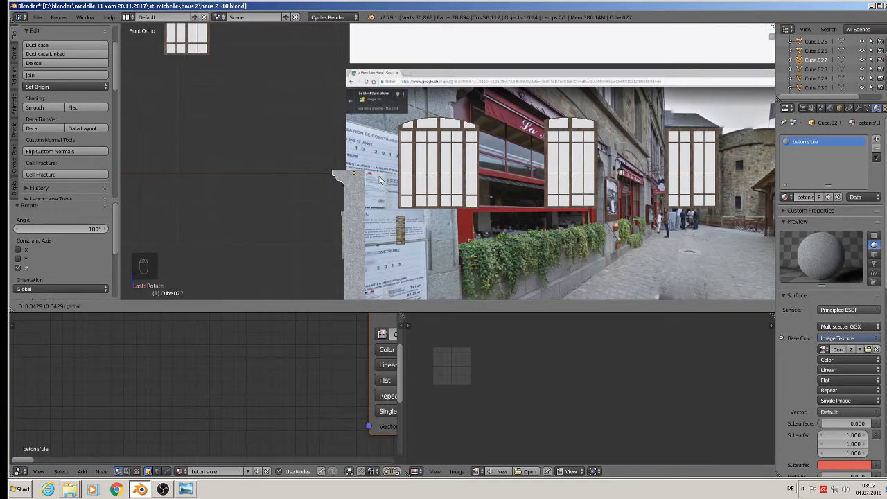
drag(377, 176, 378, 176)
Move the bracket about -0.158 along Y so it sits on the pillar's top end.
middle_drag(378, 177, 286, 231)
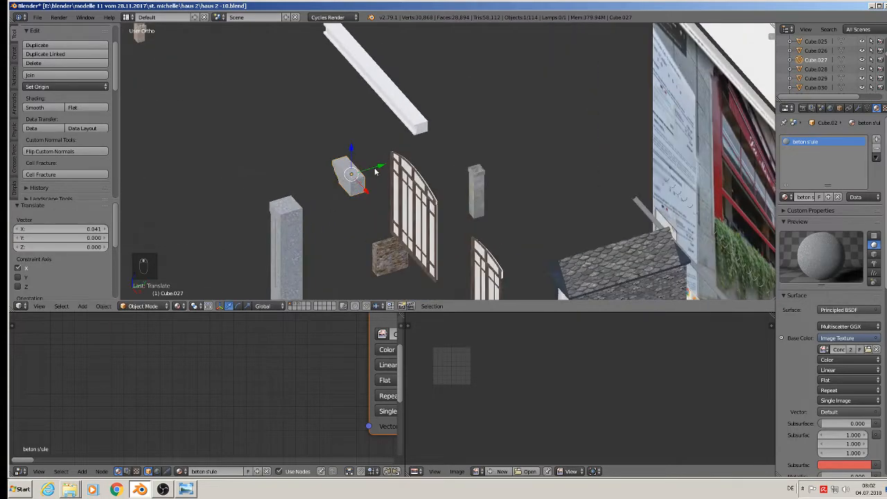
drag(376, 171, 310, 189)
click(310, 189)
scroll(306, 212, up, 6)
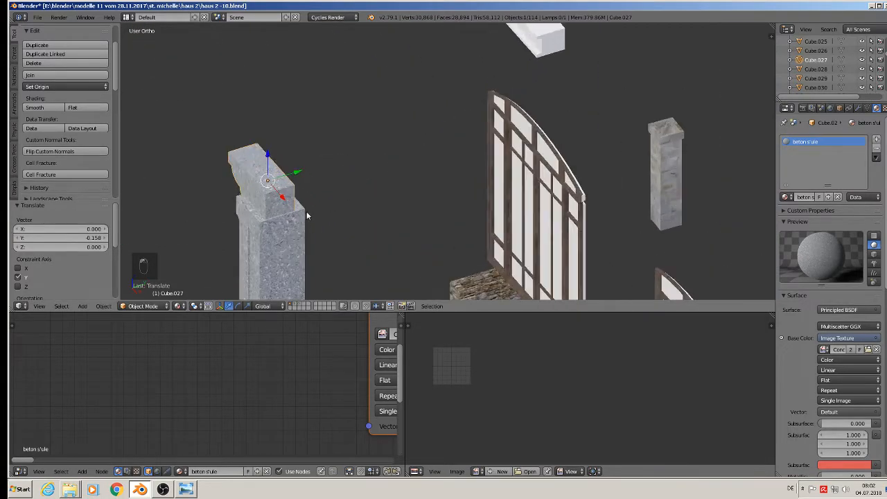
Scale the bracket about 1.554 along Y to the pillar's width and nudge it about 0.002 along Y.
middle_drag(373, 177, 359, 181)
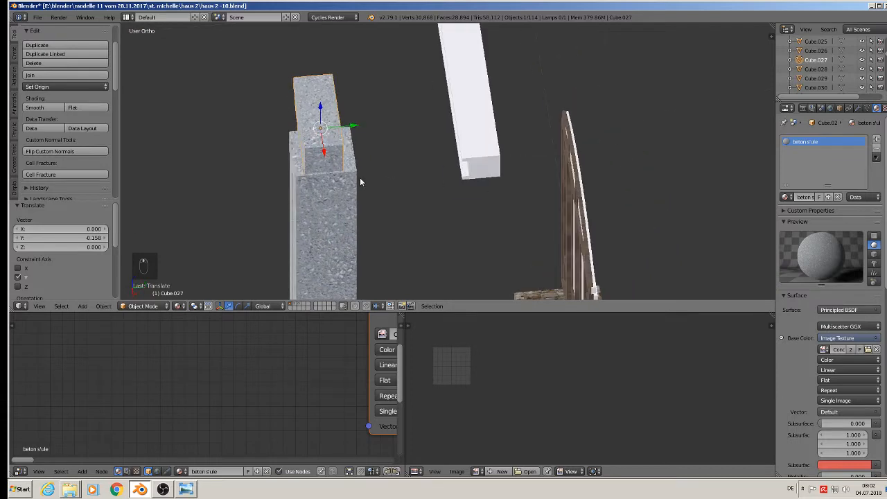
key(s)
click(400, 185)
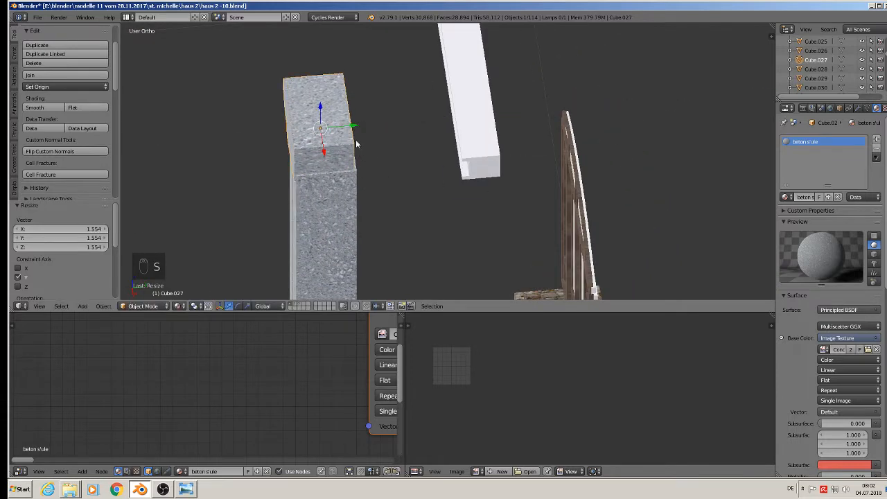
key(g)
key(y)
click(382, 157)
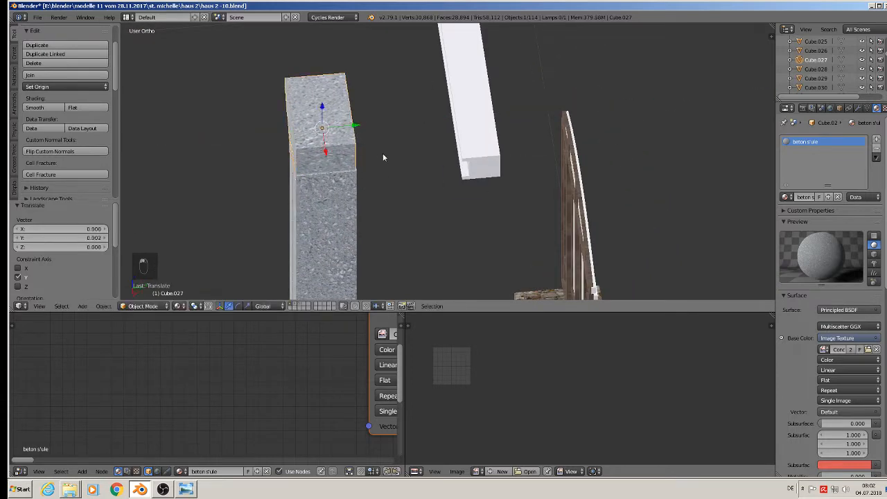
middle_drag(382, 157, 409, 159)
Nudge the bracket about 0.002 along X flush with the pillar and join the two objects.
key(a)
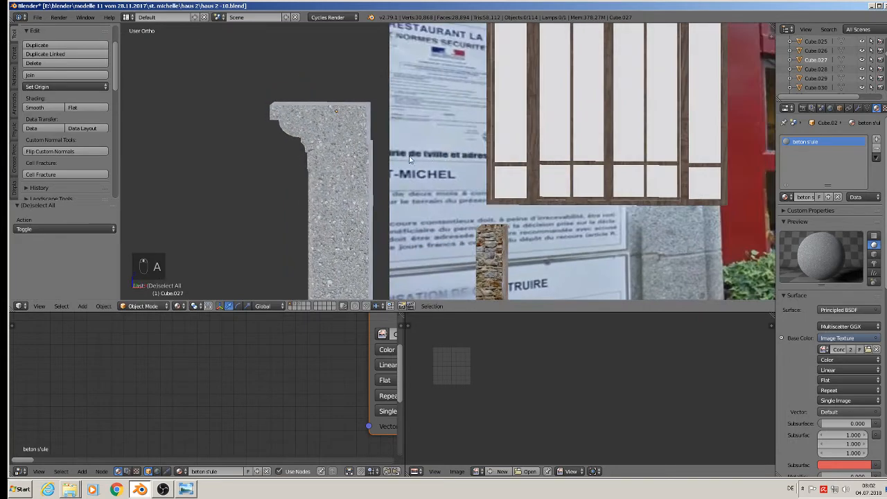
right_click(350, 120)
drag(368, 114, 368, 113)
scroll(368, 187, down, 3)
scroll(368, 187, down, 3)
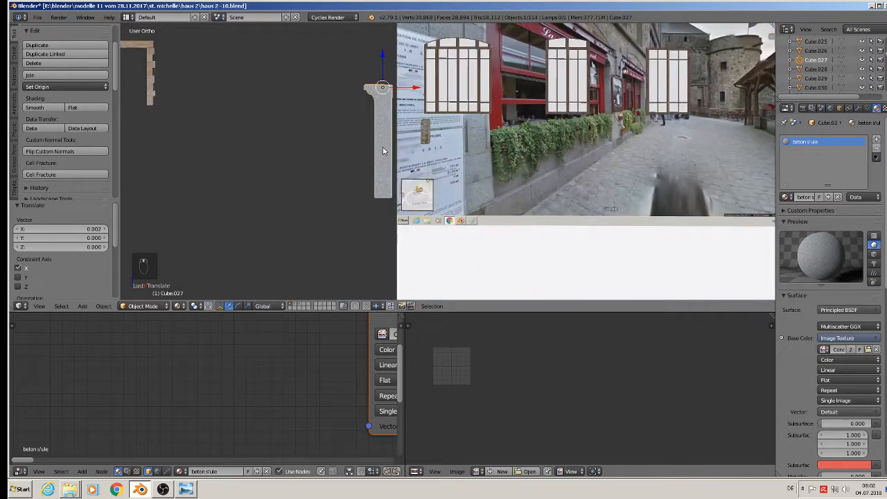
right_click(381, 143)
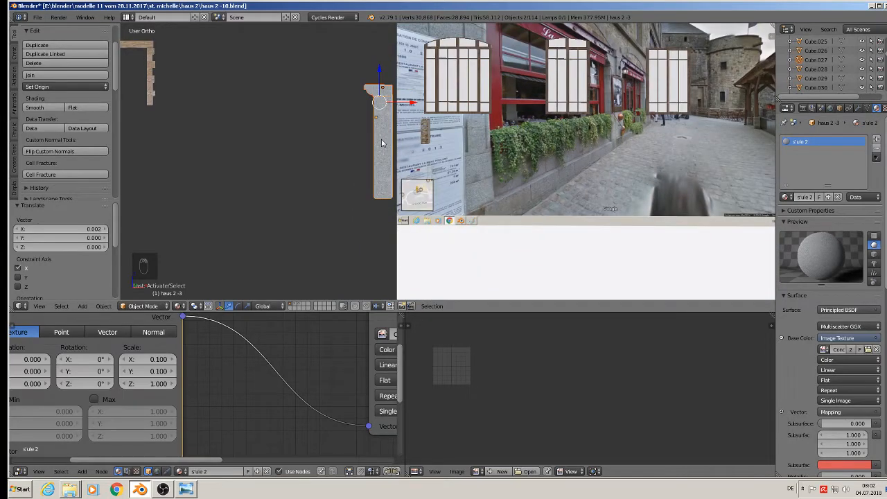
click(60, 75)
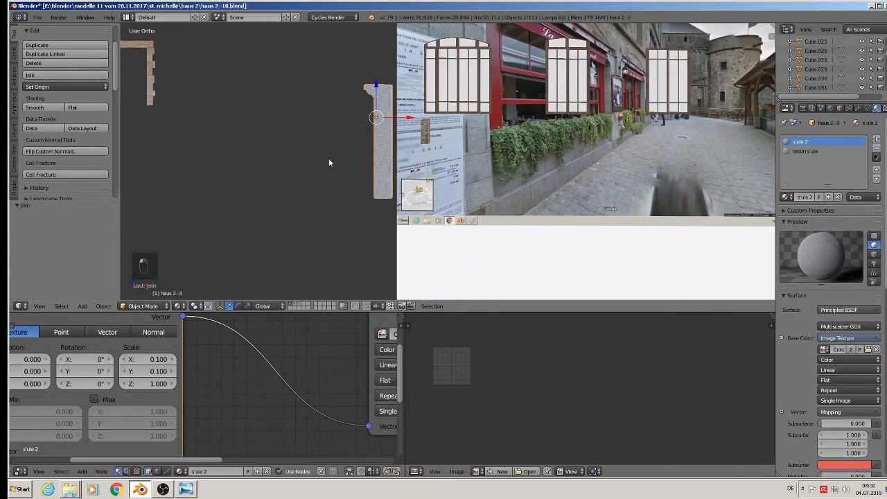
Duplicate the joined pillar, move the copy along X to the house entrance, and shift it about -0.091 along Y.
key(shift+d)
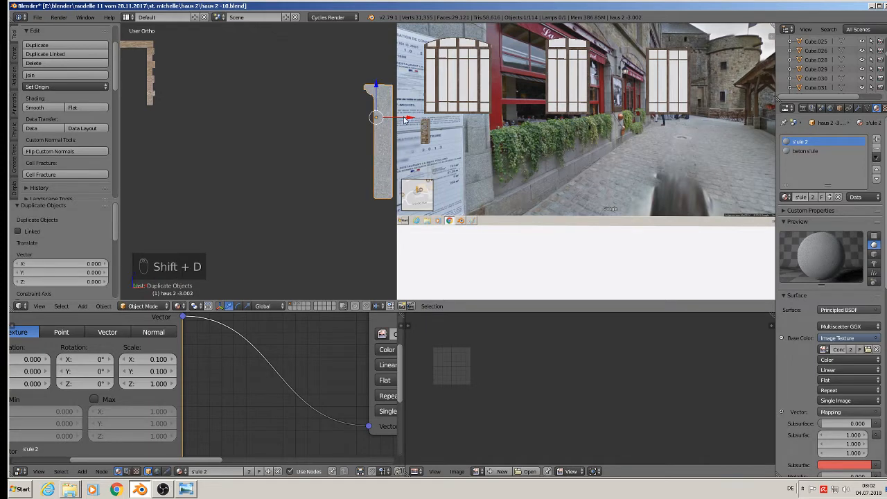
click(277, 109)
scroll(328, 185, down, 4)
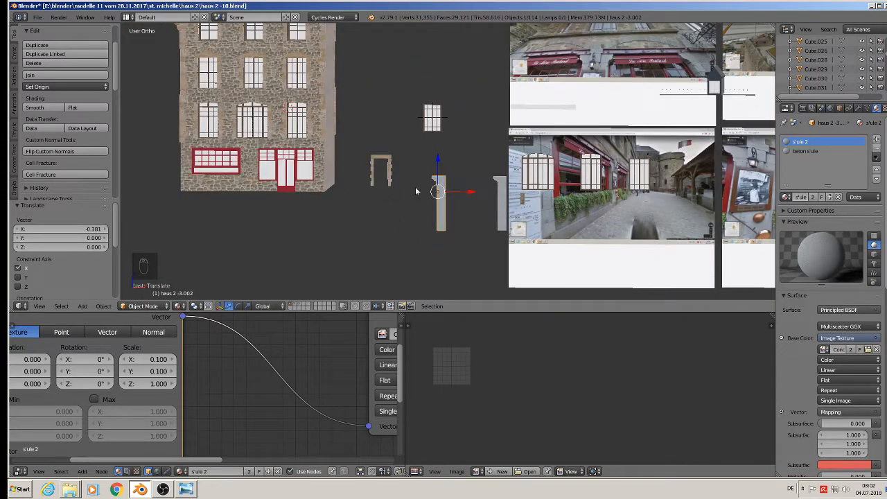
drag(471, 195, 315, 194)
middle_drag(315, 194, 302, 189)
mouse_move(302, 189)
mouse_down()
mouse_move(281, 194)
mouse_move(298, 190)
mouse_up()
In front view, move the pillar copy about -0.674 in X and 0.209 in Z to the facade's lower left corner.
key(KP_1)
scroll(335, 190, up, 4)
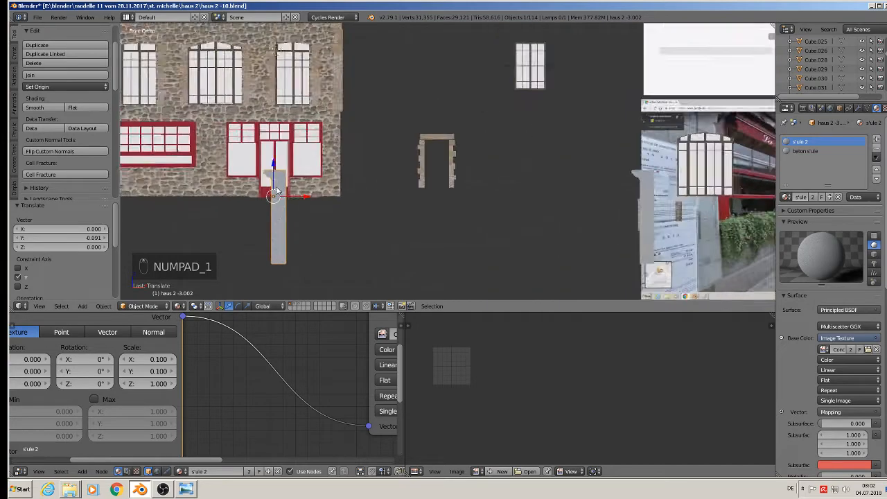
middle_drag(334, 190, 428, 190)
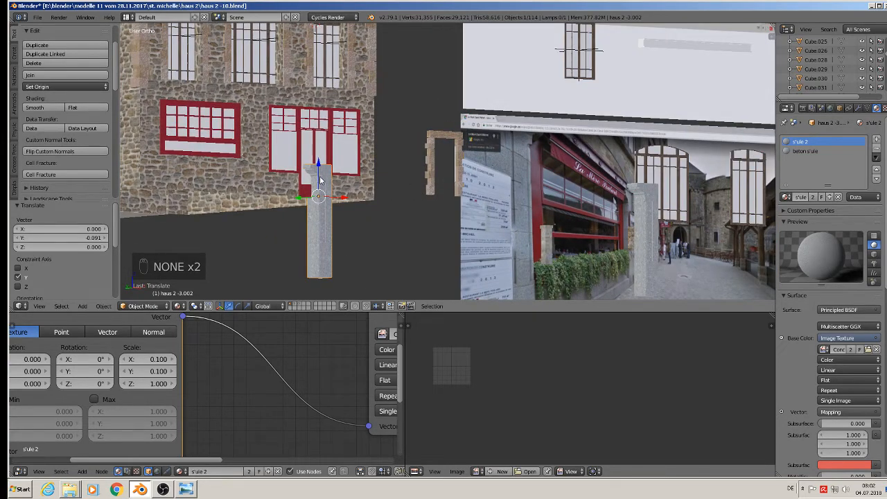
key(KP_1)
scroll(316, 179, down, 2)
shift+middle_drag(320, 212, 487, 230)
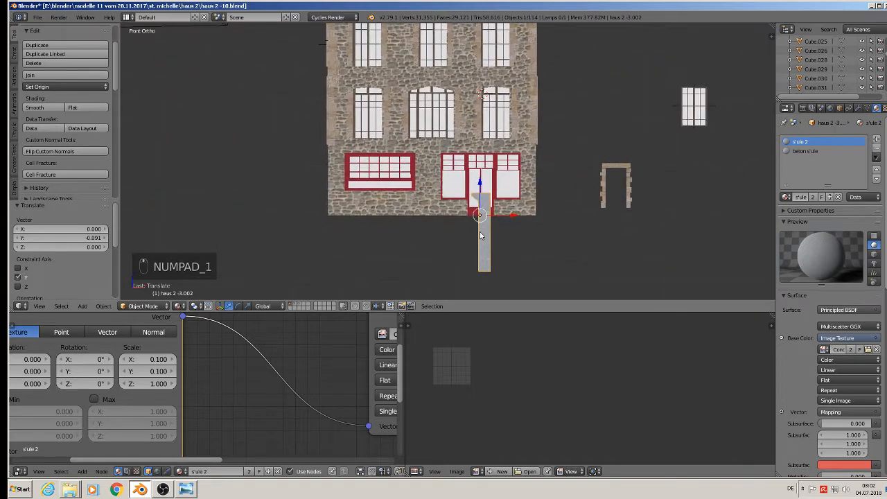
key(g)
click(301, 178)
scroll(327, 202, up, 5)
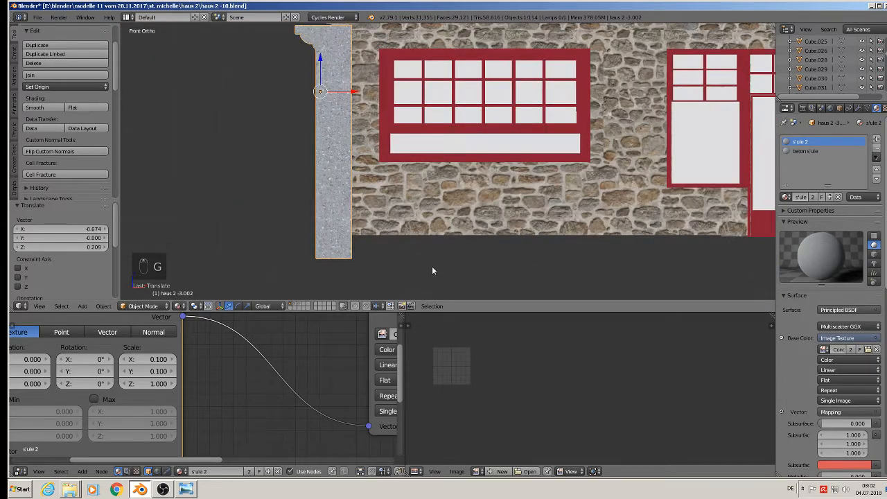
Scale the pillar copy uniformly to about 0.829 to fit the ground floor height.
key(s)
click(395, 249)
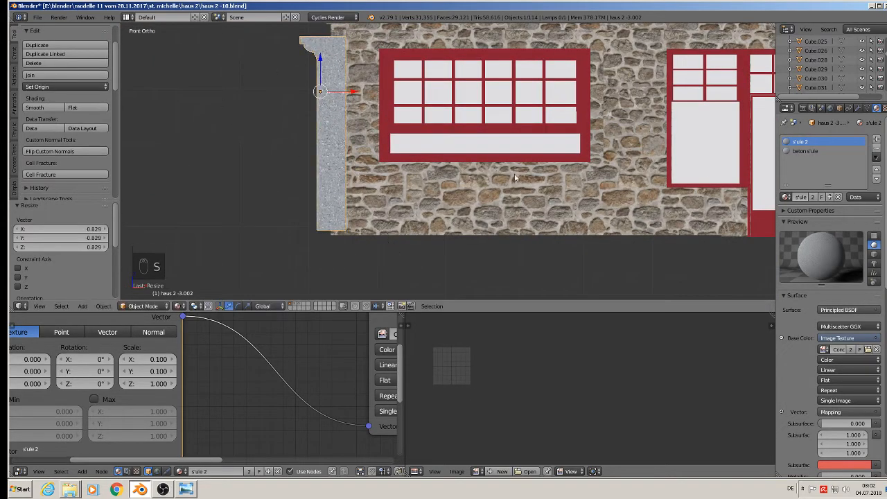
shift+middle_drag(418, 193, 392, 220)
scroll(386, 225, down, 1)
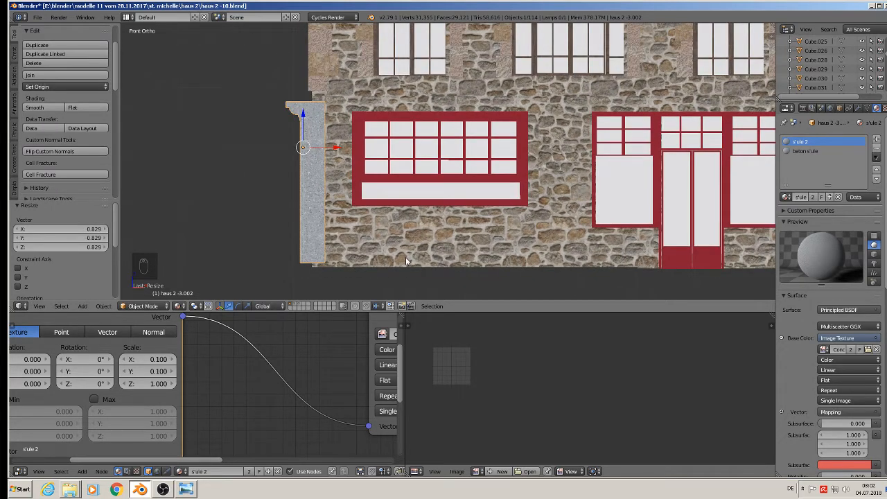
Mirror the pillar copy along the global X axis so its bracket points toward the shop window.
click(103, 307)
mouse_move(128, 255)
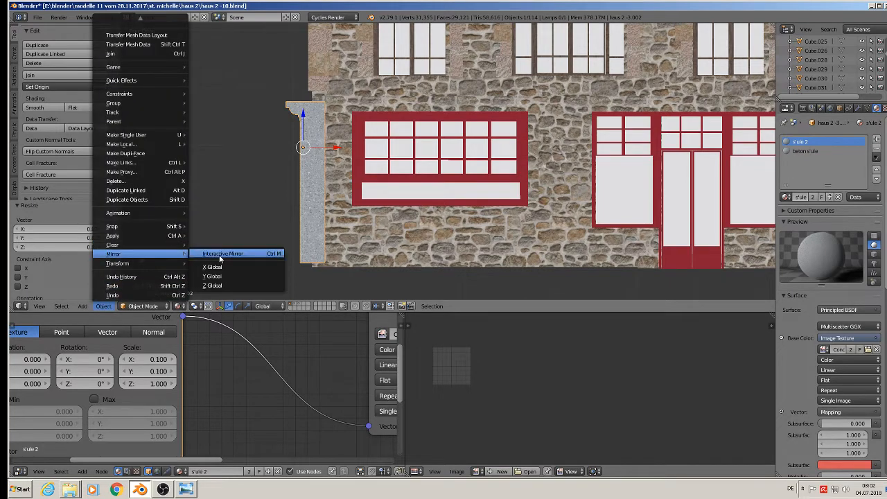
click(212, 267)
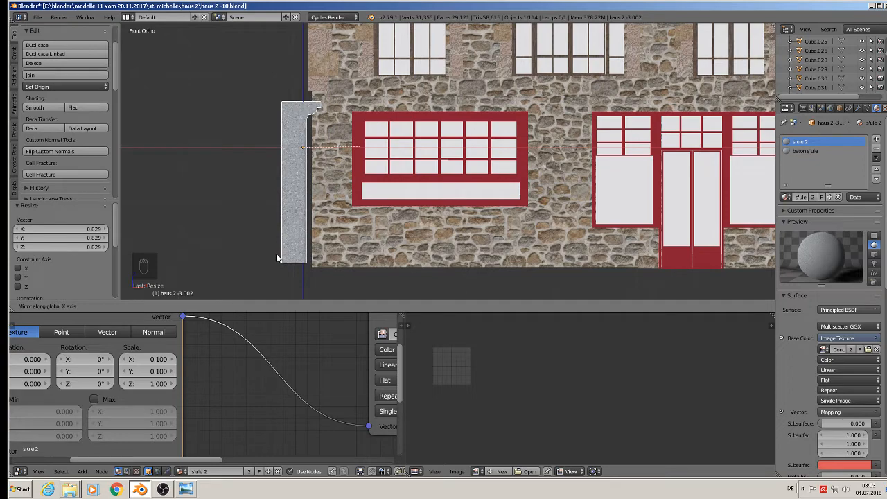
key(z)
key(x)
click(303, 255)
Move the mirrored pillar about 0.054 along X and 0.012 along Y against the facade's left corner.
middle_drag(229, 229, 187, 240)
scroll(236, 188, up, 3)
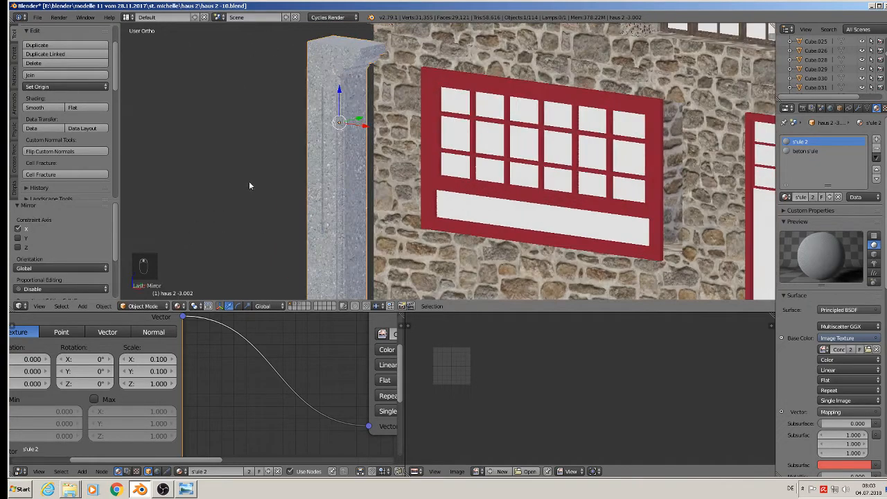
scroll(251, 186, up, 2)
scroll(383, 107, down, 4)
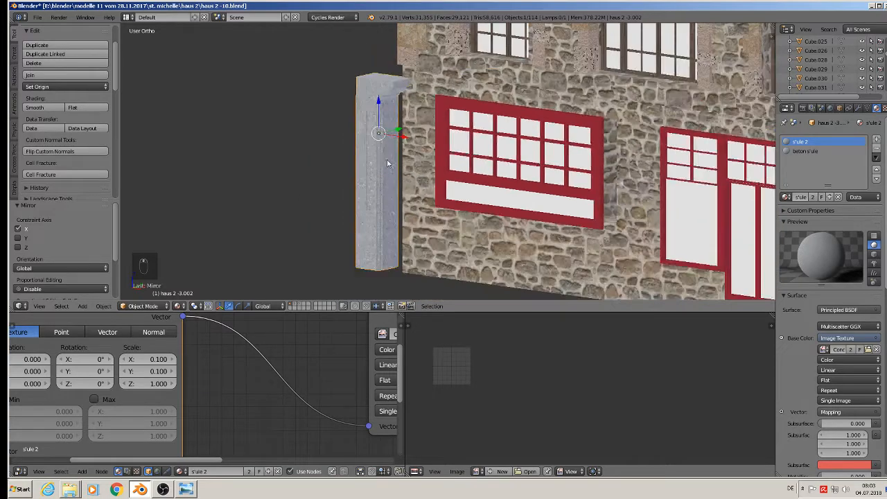
middle_drag(388, 163, 413, 150)
drag(408, 138, 444, 150)
middle_drag(435, 159, 429, 148)
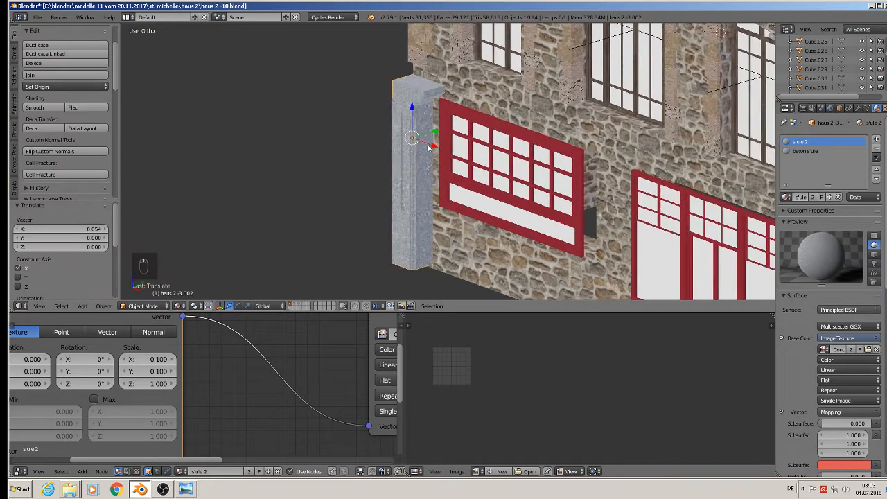
drag(436, 129, 442, 133)
middle_drag(444, 134, 530, 246)
Scale the corner pillar uniformly by about 1.082 and raise it about 0.011 along Z to match the wall's base.
scroll(485, 124, down, 2)
key(e)
key(s)
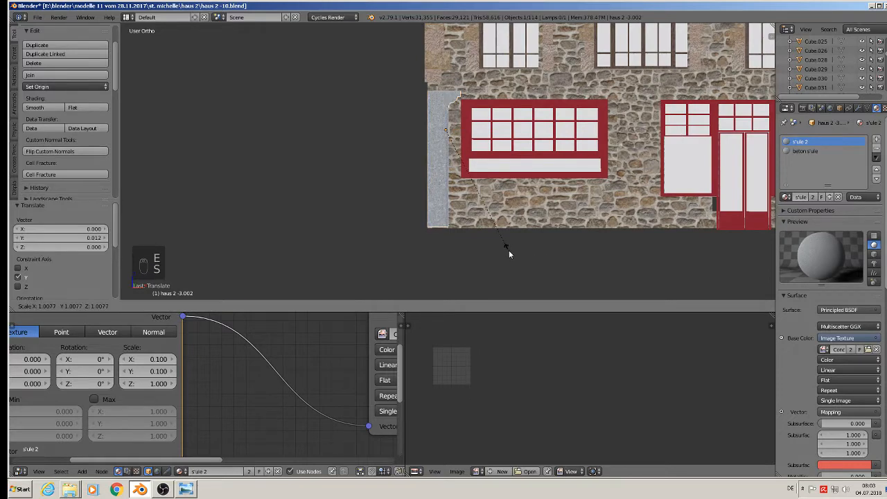
click(517, 257)
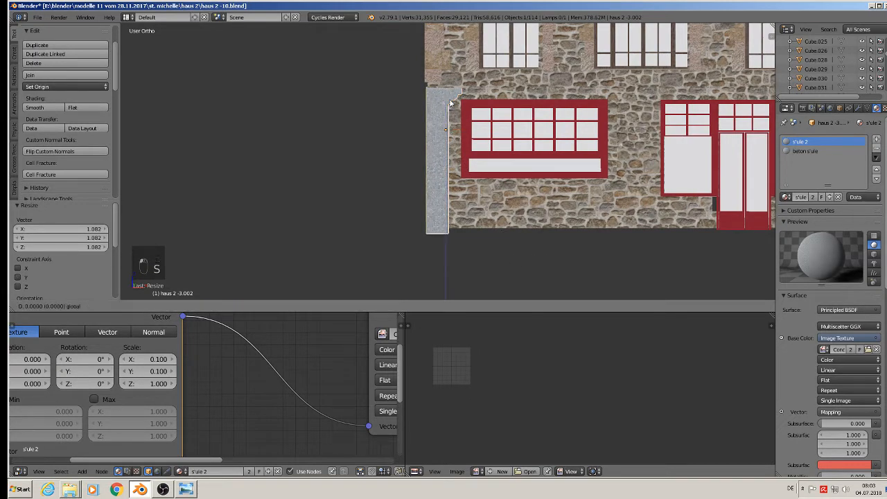
drag(446, 104, 451, 97)
scroll(450, 100, down, 2)
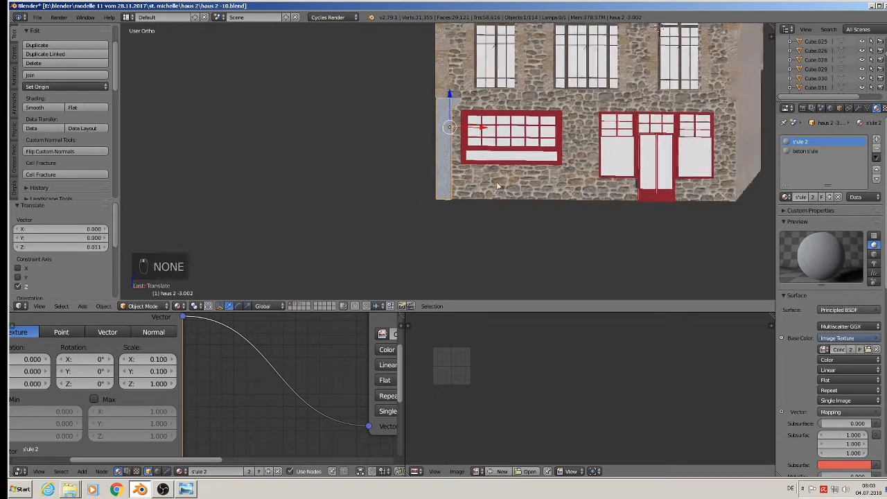
middle_drag(451, 104, 420, 196)
scroll(460, 189, down, 1)
scroll(381, 131, up, 1)
scroll(418, 193, up, 2)
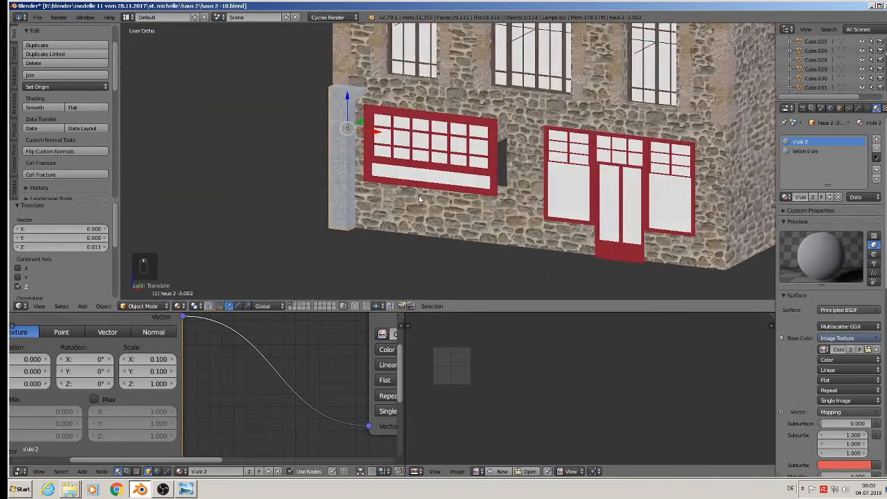
Duplicate the left corner pillar and place the copy about 0.444 along X, between the shop window and the door front.
scroll(417, 194, down, 1)
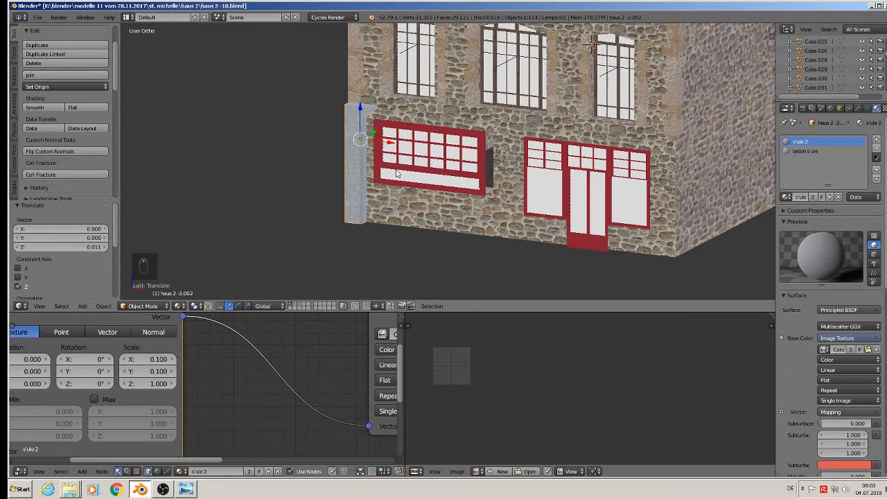
key(shift+d)
key(x)
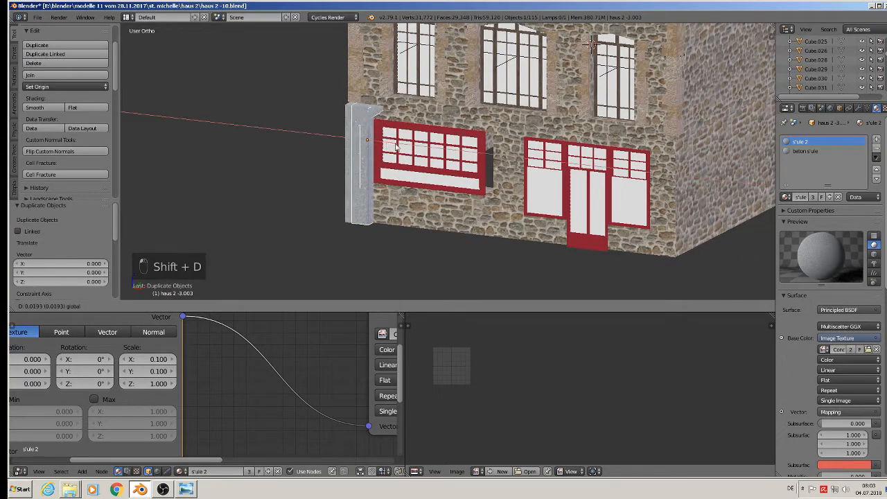
click(544, 180)
middle_drag(544, 180, 554, 171)
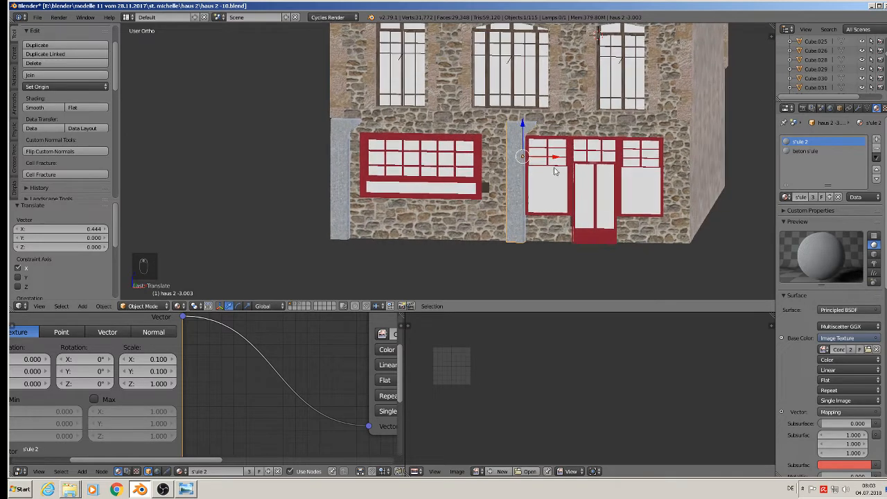
Duplicate the middle pillar and move the copy about 0.420 along X to the facade's right corner.
key(shift+d)
right_click(547, 164)
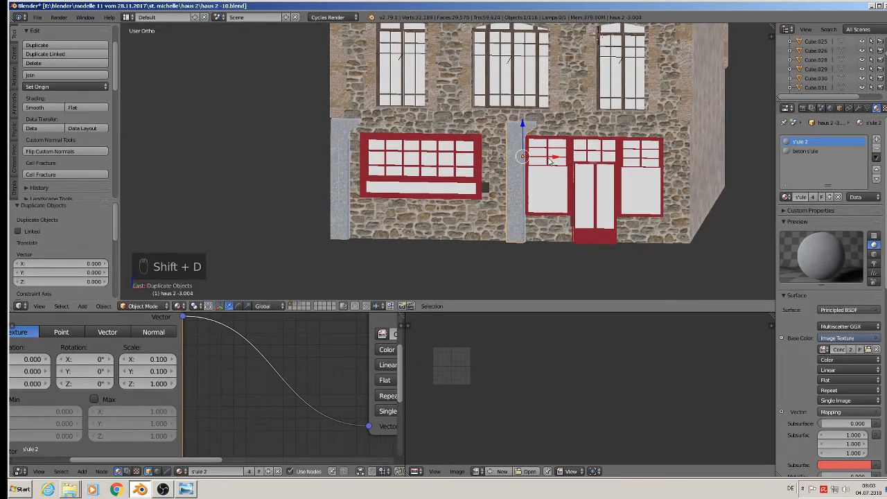
key(g)
key(x)
click(714, 189)
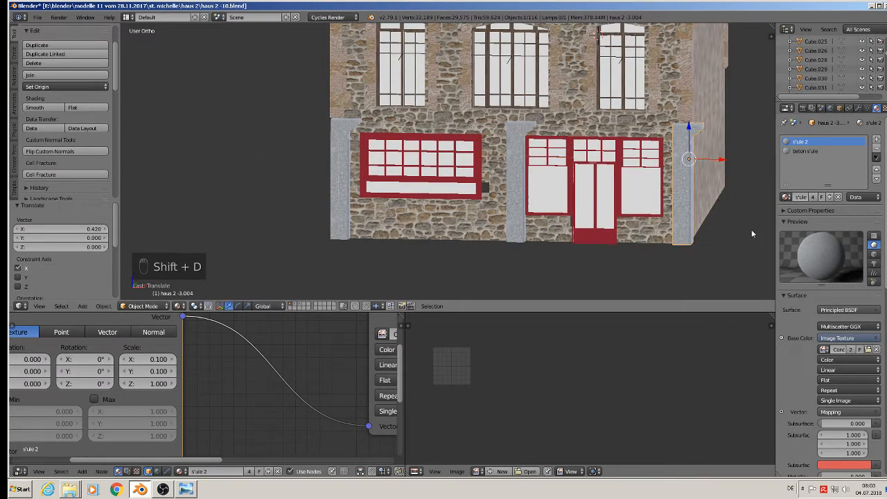
Mirror the right corner pillar along the global X axis so its bracket points toward the door front.
shift+middle_drag(751, 234, 567, 228)
scroll(563, 229, up, 4)
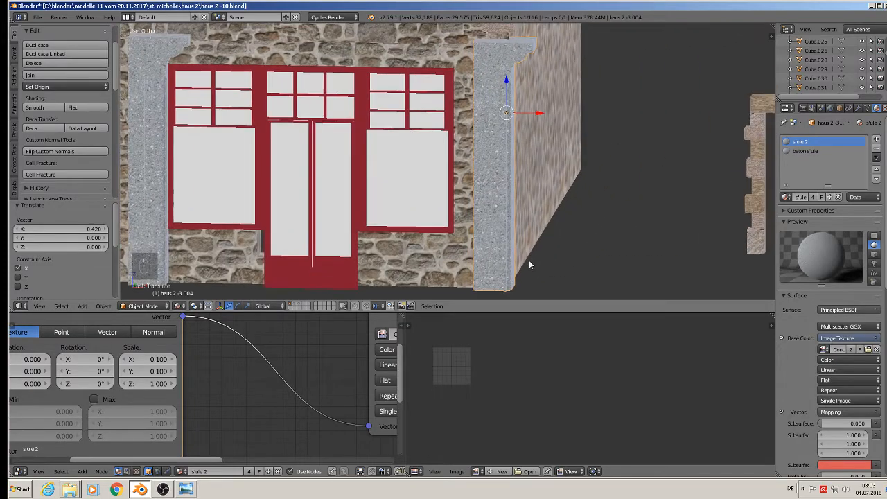
mouse_move(501, 270)
middle_down()
mouse_move(483, 264)
mouse_move(506, 272)
middle_up()
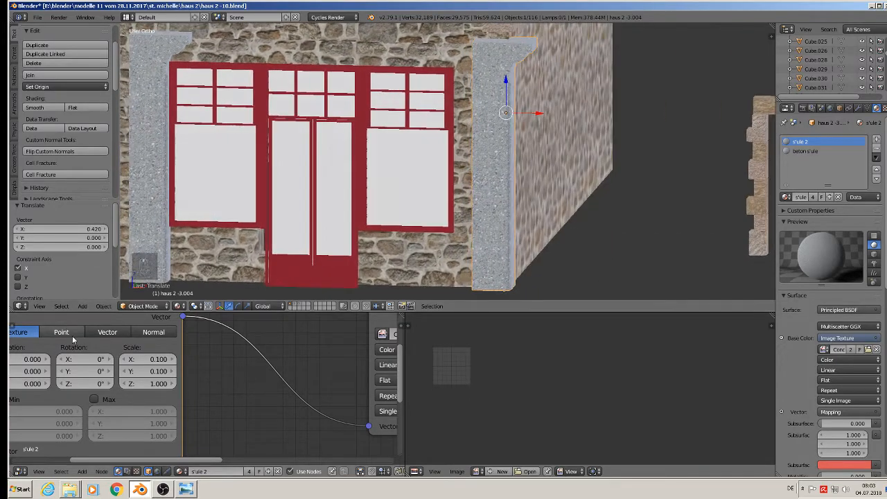
click(104, 307)
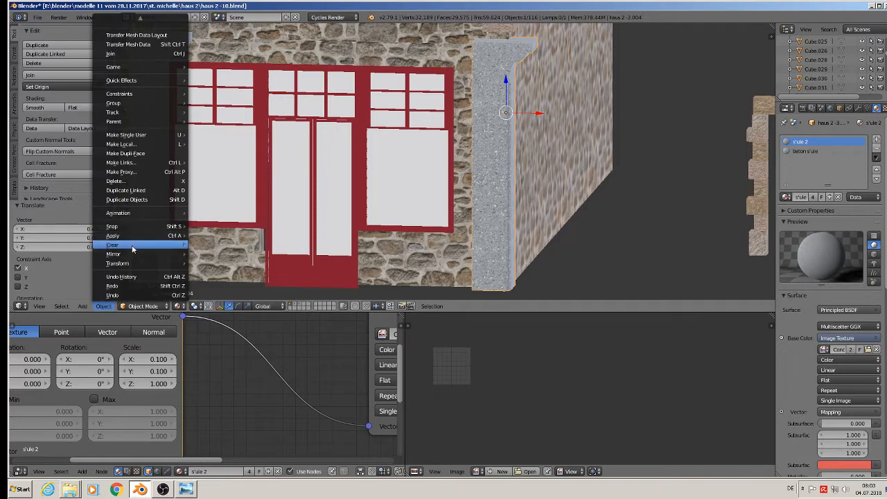
mouse_move(128, 254)
click(236, 252)
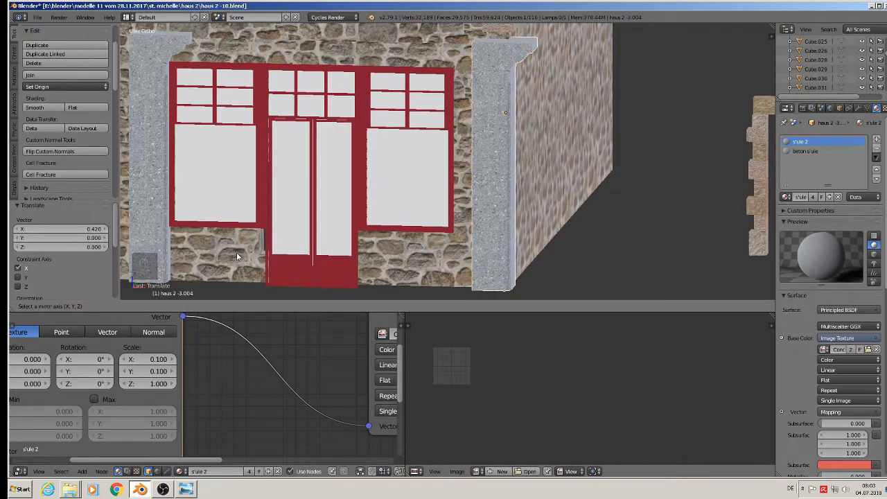
key(x)
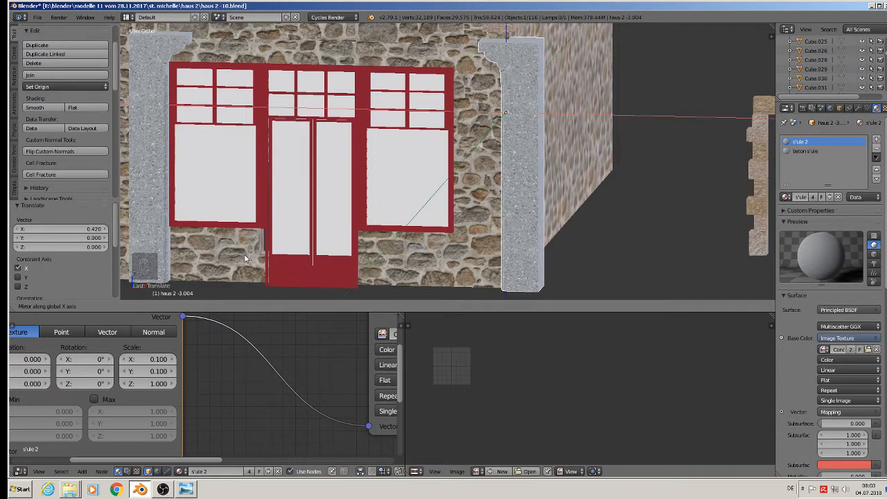
click(250, 259)
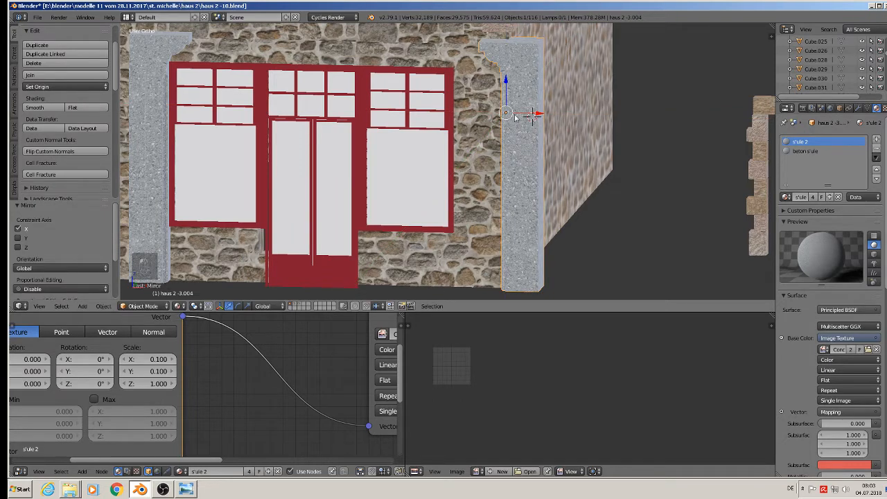
Move the mirrored pillar about -0.040 along X to sit flush with the facade's right corner.
key(g)
key(x)
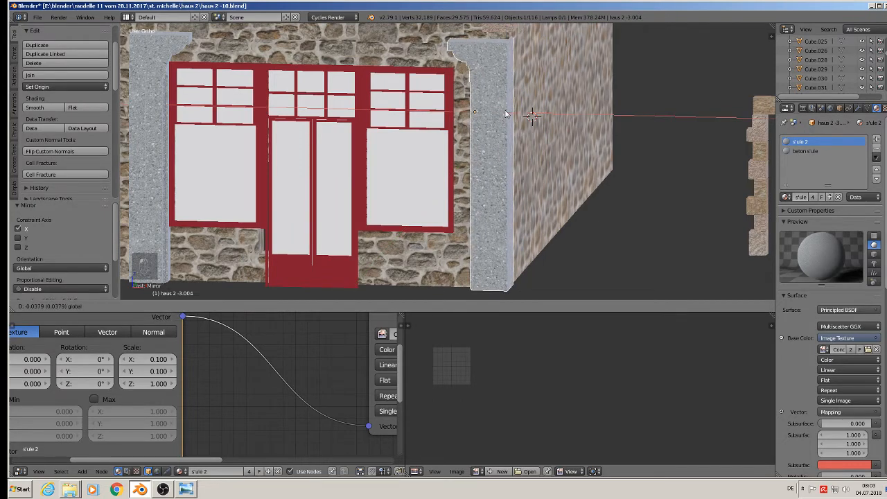
click(504, 111)
Duplicate the right corner pillar along X to the right edge of the shop window and nudge the copy about -0.004 along X.
middle_drag(505, 115, 555, 137)
scroll(553, 138, down, 2)
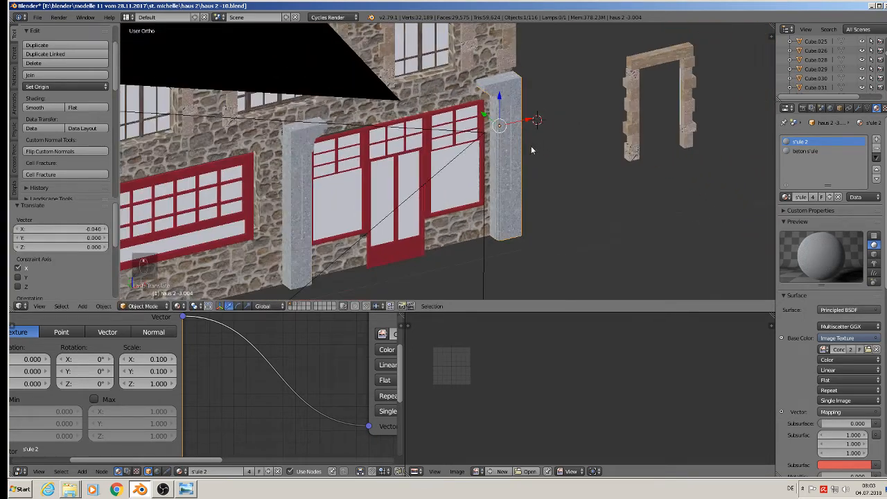
shift+middle_drag(519, 161, 617, 140)
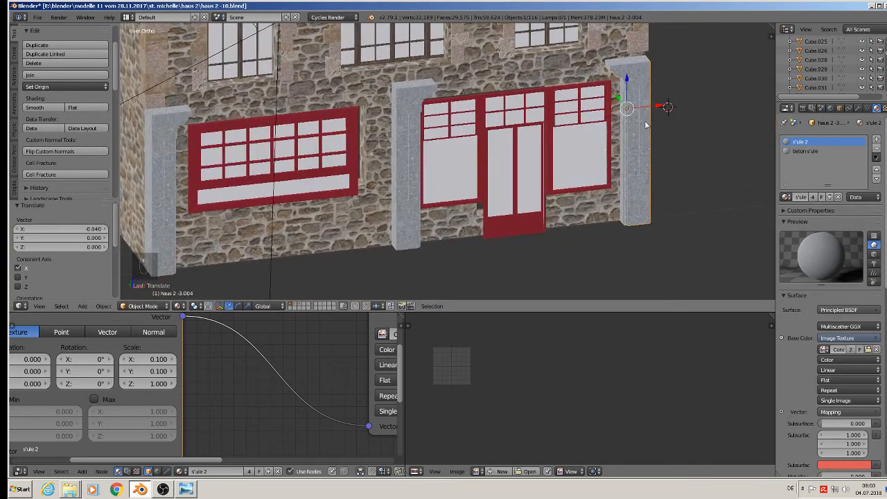
key(shift+d)
key(x)
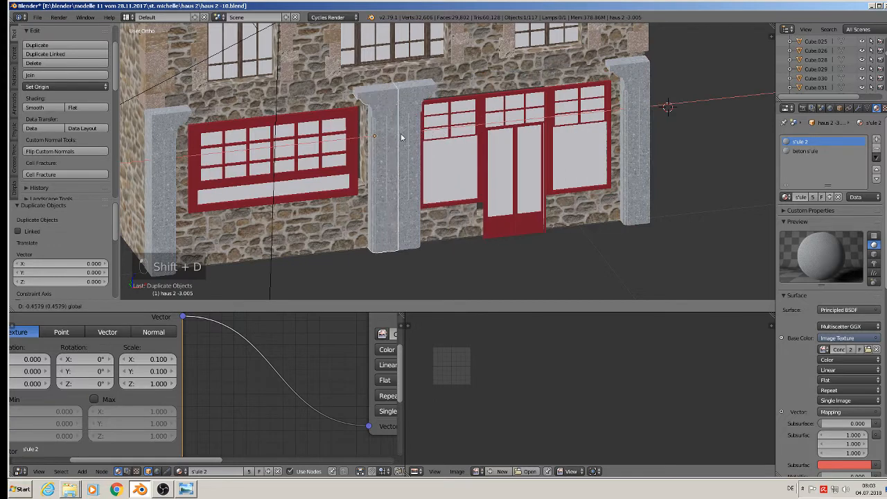
click(395, 136)
middle_drag(394, 136, 371, 122)
drag(392, 135, 391, 135)
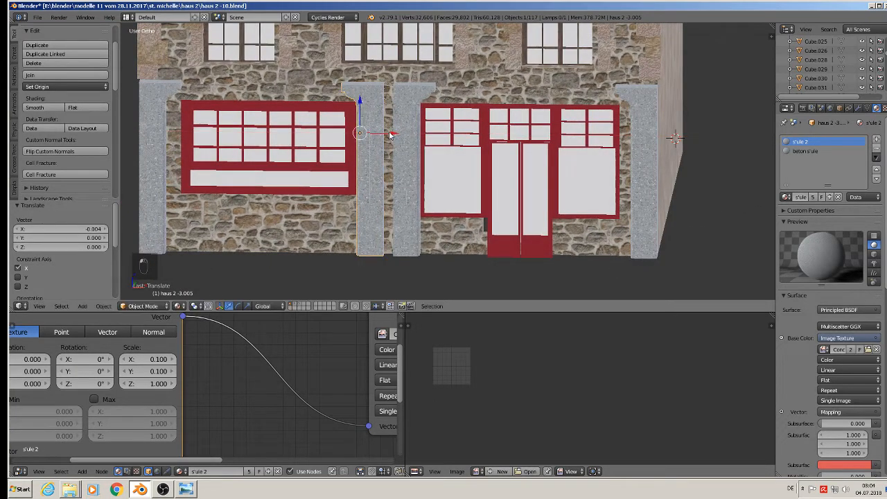
Deselect everything and save the blend file.
scroll(377, 140, down, 2)
scroll(377, 146, down, 1)
middle_drag(376, 145, 329, 177)
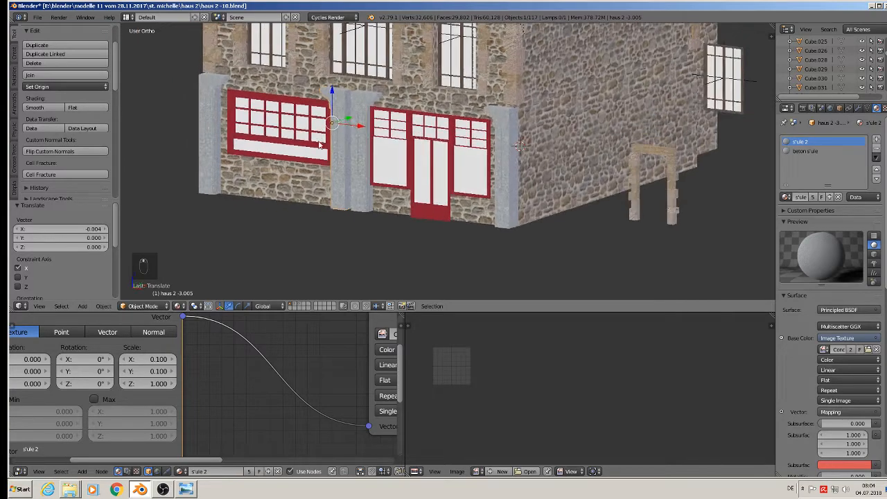
key(a)
click(37, 18)
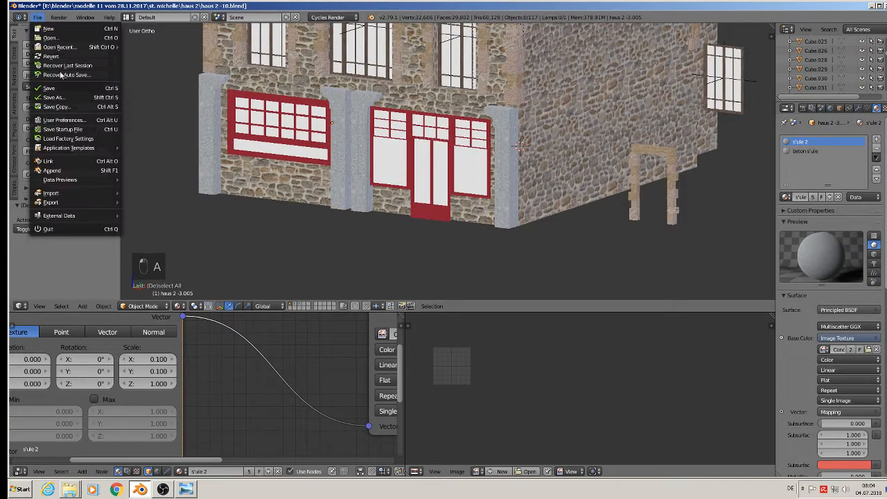
click(64, 89)
Examine the street reference photos in front view for the ground floor's storefront and the wall beneath its windows.
scroll(371, 187, down, 4)
shift+middle_drag(460, 165, 278, 183)
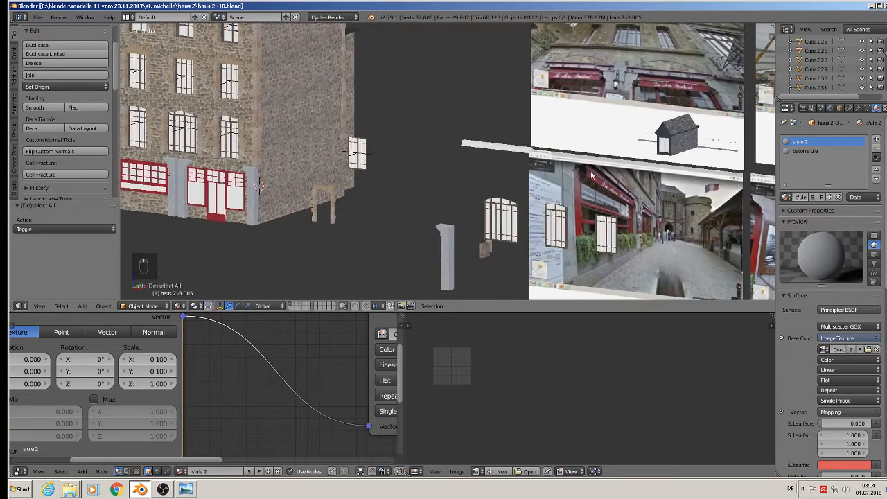
scroll(593, 174, down, 1)
key(KP_1)
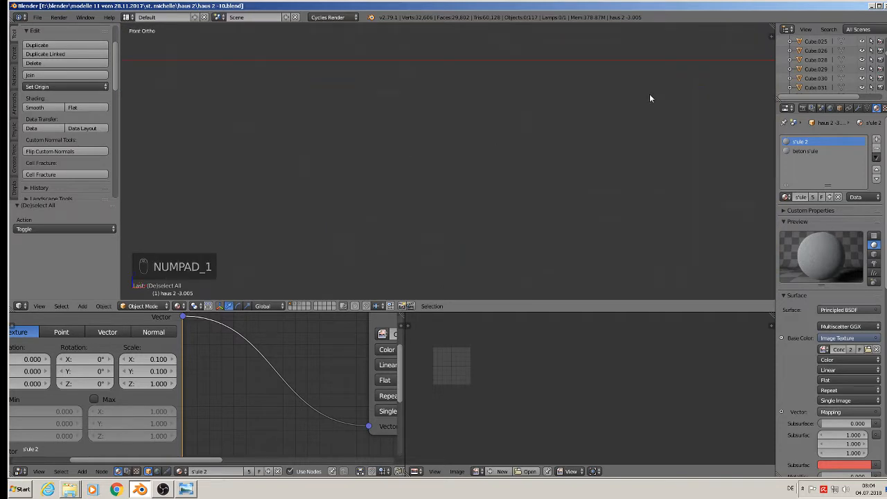
scroll(568, 182, down, 8)
shift+middle_drag(627, 151, 453, 164)
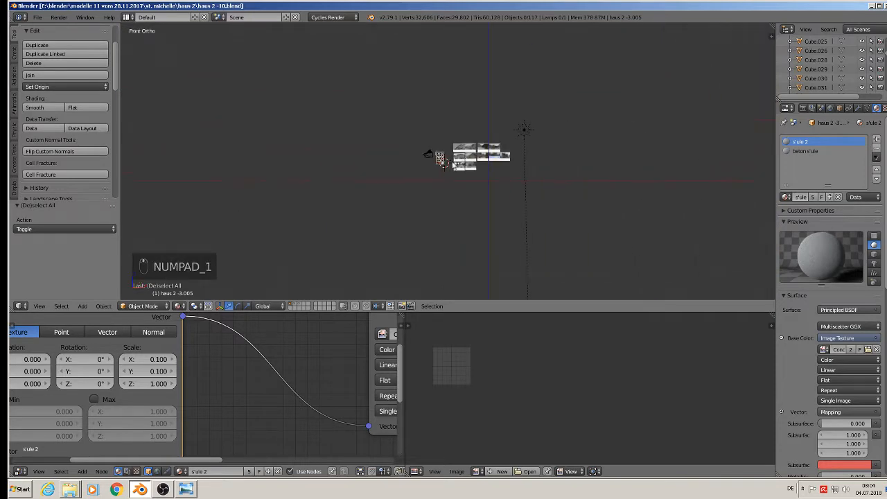
scroll(462, 154, up, 14)
scroll(479, 239, up, 6)
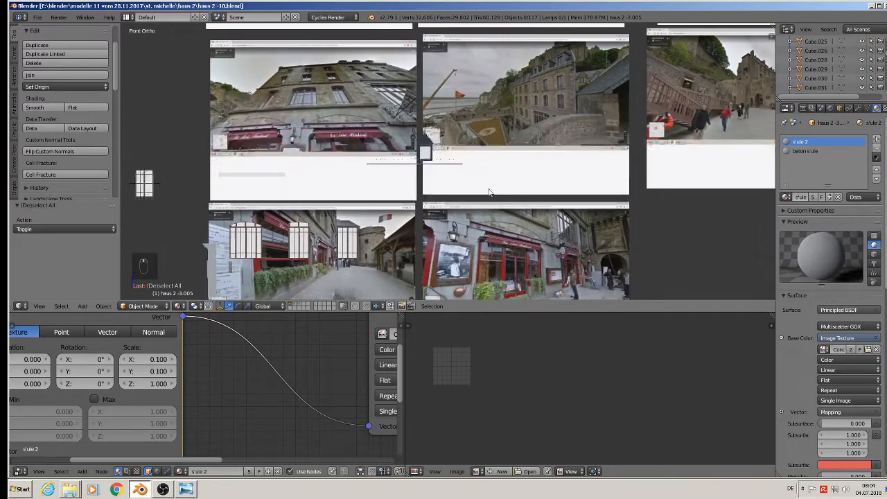
scroll(476, 97, up, 3)
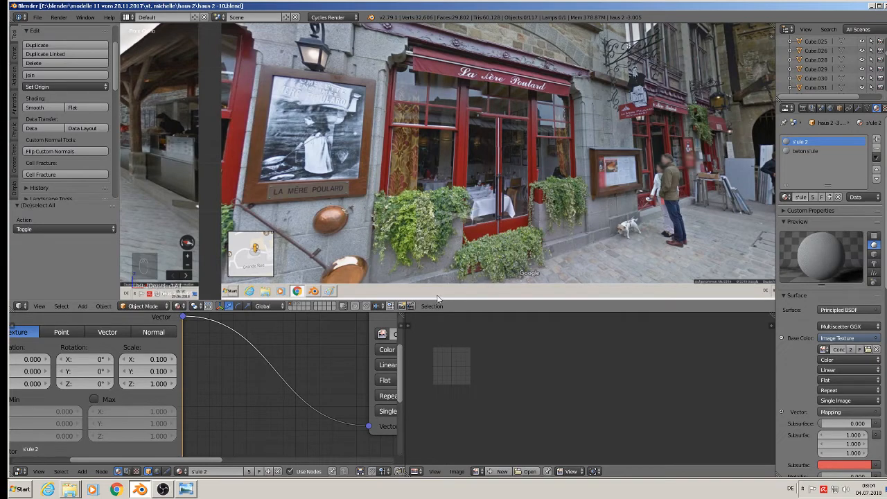
scroll(443, 269, down, 5)
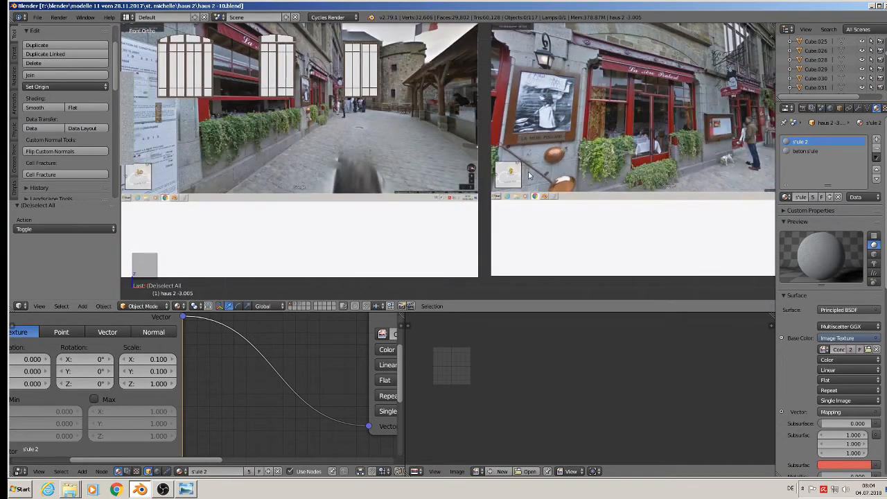
scroll(477, 179, down, 2)
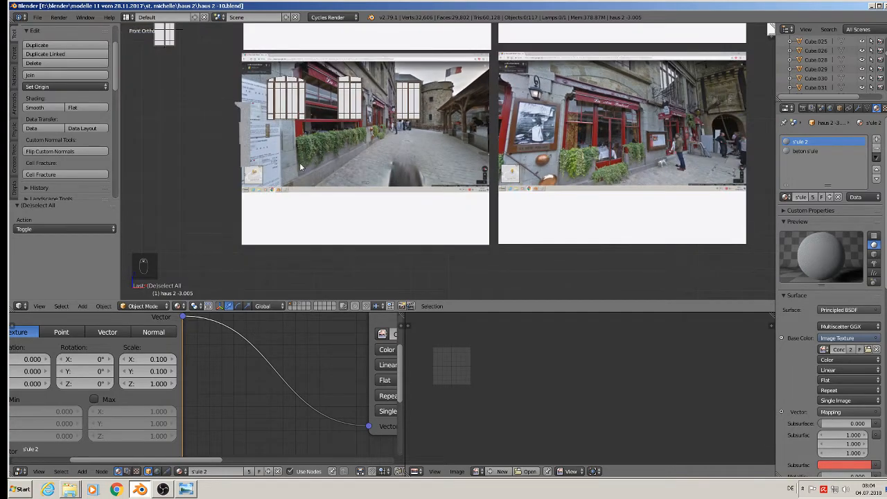
Add a cube on the wall beneath the left shop window and scale it uniformly to about 0.053.
scroll(323, 168, down, 3)
shift+middle_drag(366, 181, 670, 195)
scroll(444, 160, up, 6)
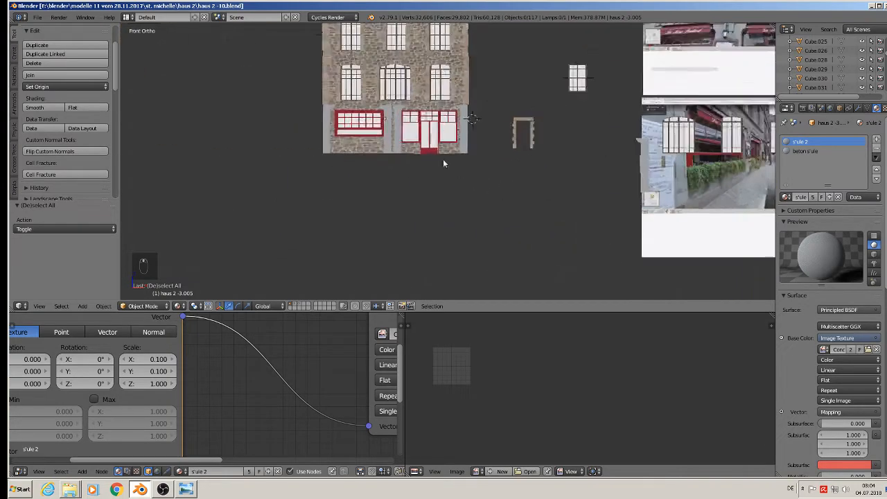
shift+middle_drag(274, 119, 318, 157)
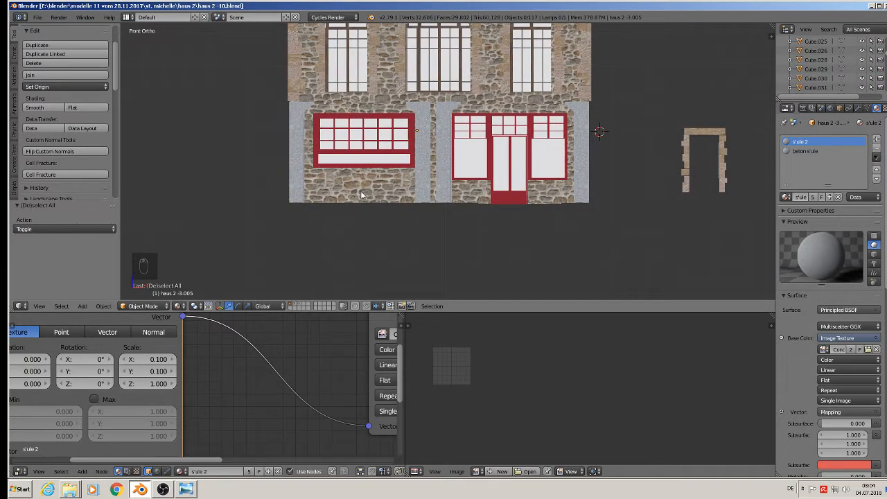
scroll(361, 190, up, 4)
click(348, 189)
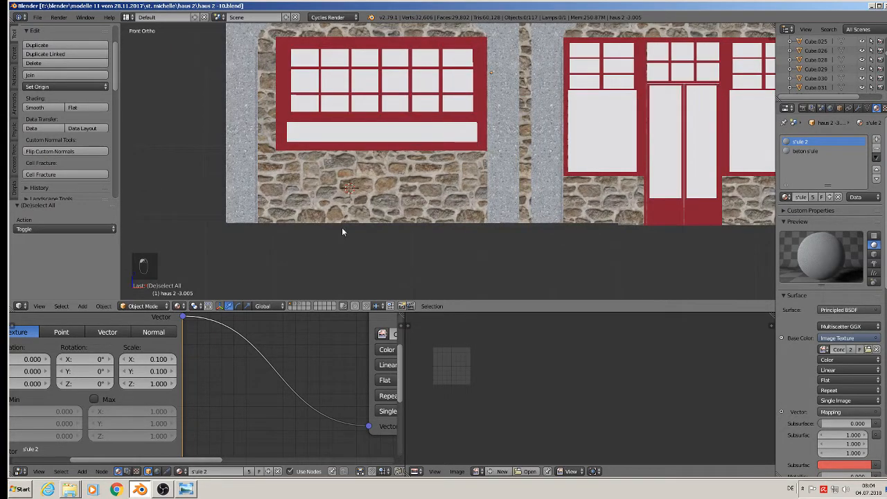
click(81, 306)
mouse_move(84, 297)
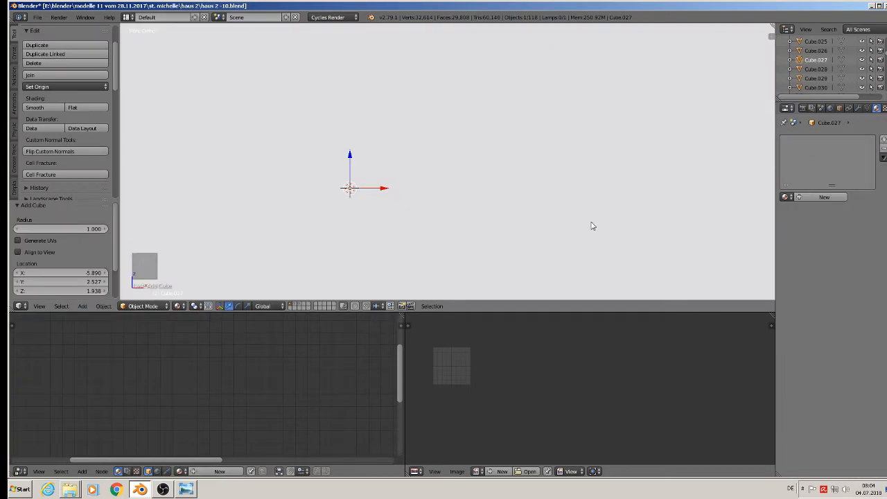
key(s)
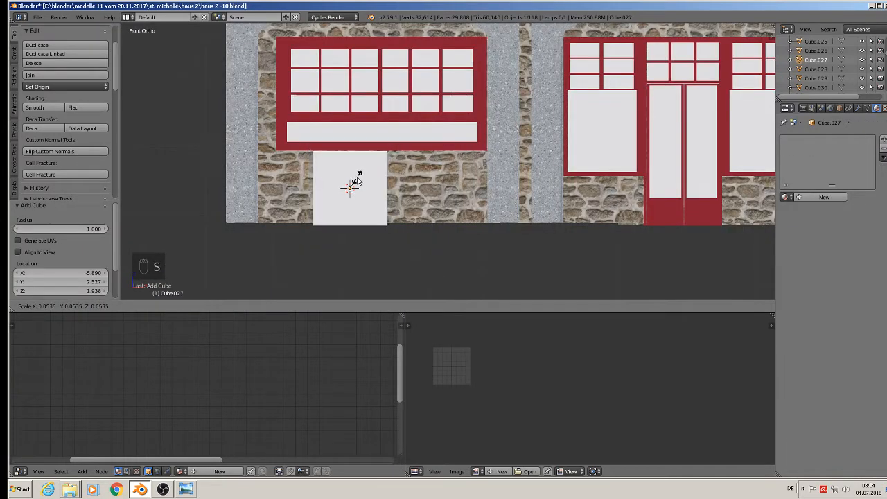
click(356, 180)
Widen the cube along X and shift it about 0.044 along X to centre it beneath the shop window.
key(s)
key(x)
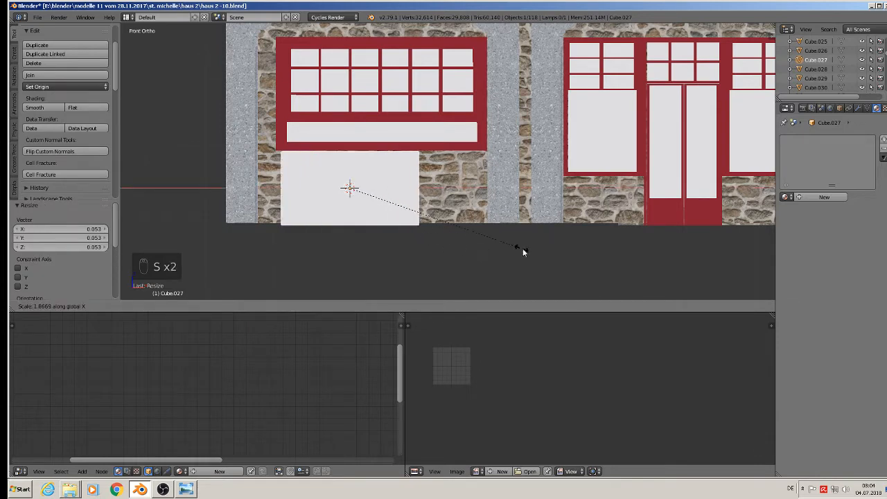
click(577, 253)
drag(383, 187, 416, 192)
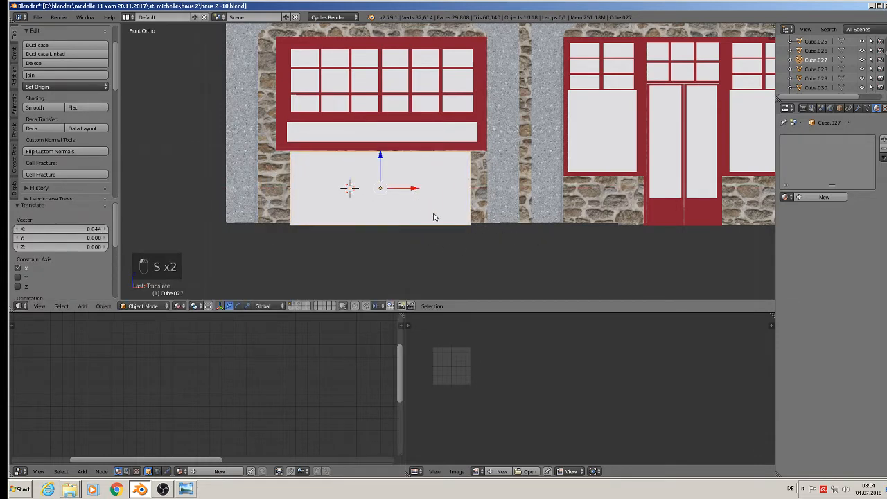
Widen the block beneath the left shop window along X by about 1.22 and shift it -0.010 along X.
key(s)
key(x)
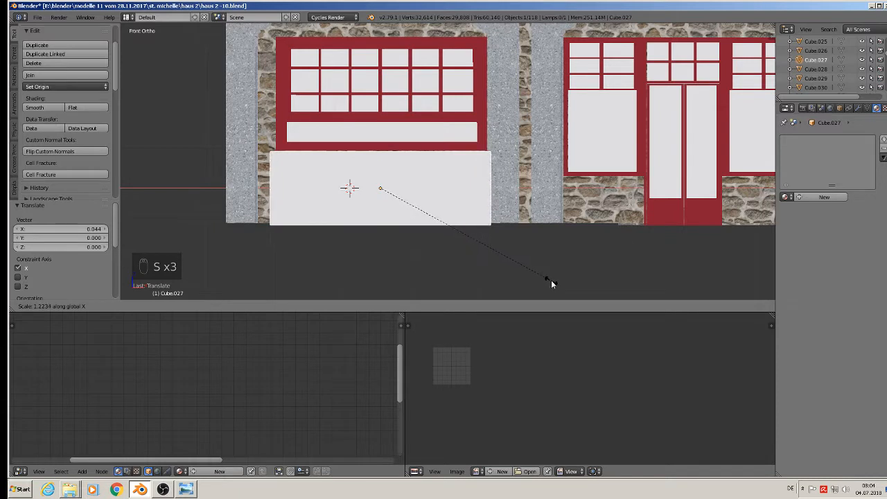
click(551, 284)
mouse_move(406, 188)
mouse_down()
mouse_move(386, 187)
mouse_move(400, 188)
mouse_up()
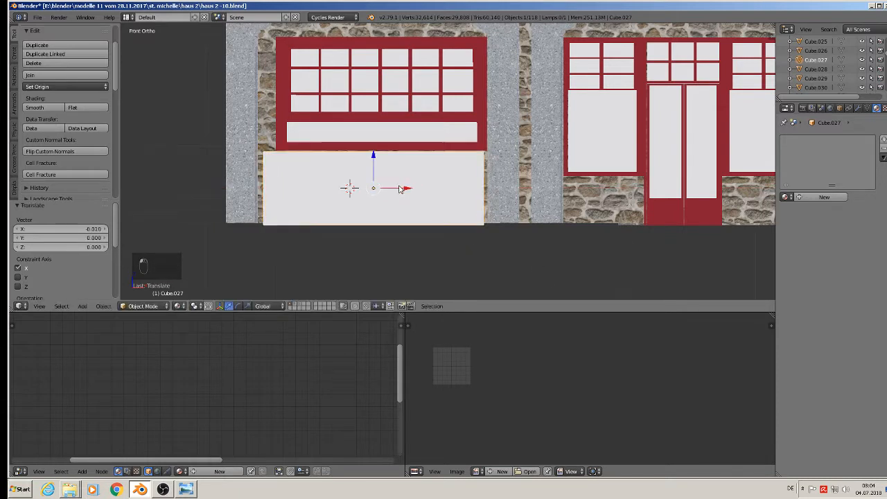
Fine-tune the block's X width and position so it fills the gap between the two neighbouring pillars.
key(s)
key(x)
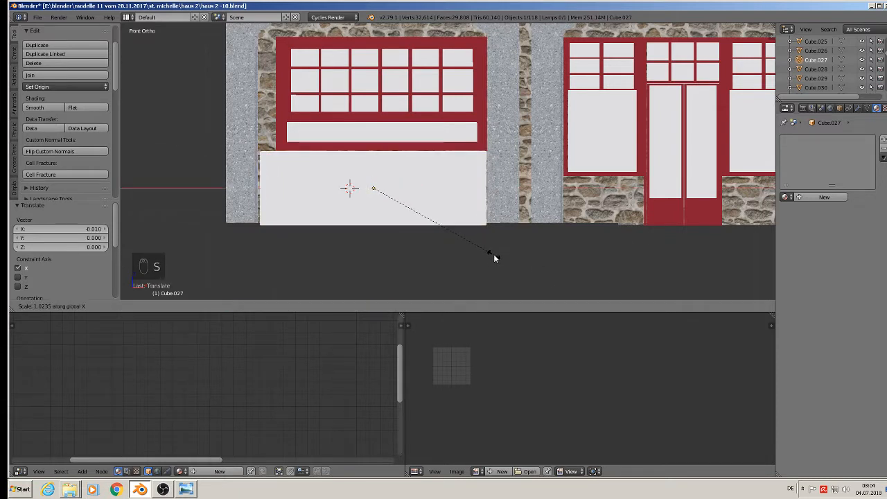
click(493, 254)
drag(426, 192, 405, 192)
key(s)
key(x)
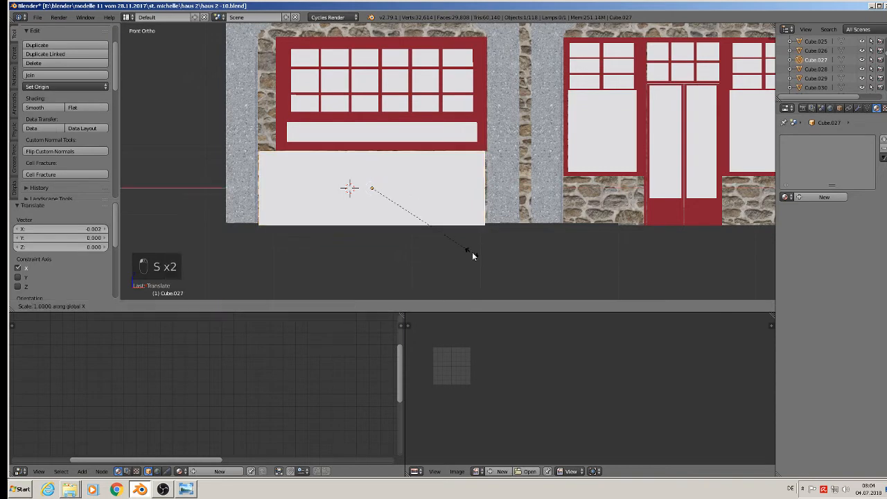
click(472, 252)
Pull the block out of the wall by 0.083 along negative Y and thin it along Y to 0.265.
middle_drag(475, 252, 367, 181)
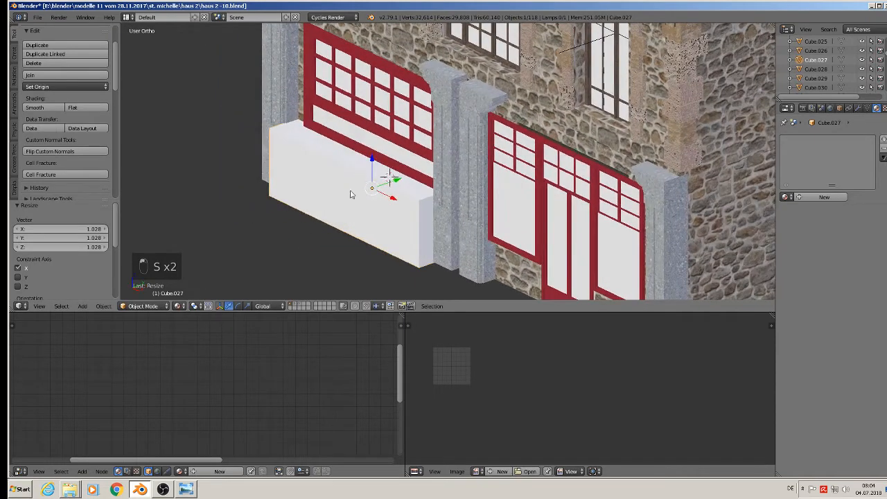
drag(391, 179, 354, 199)
key(s)
key(y)
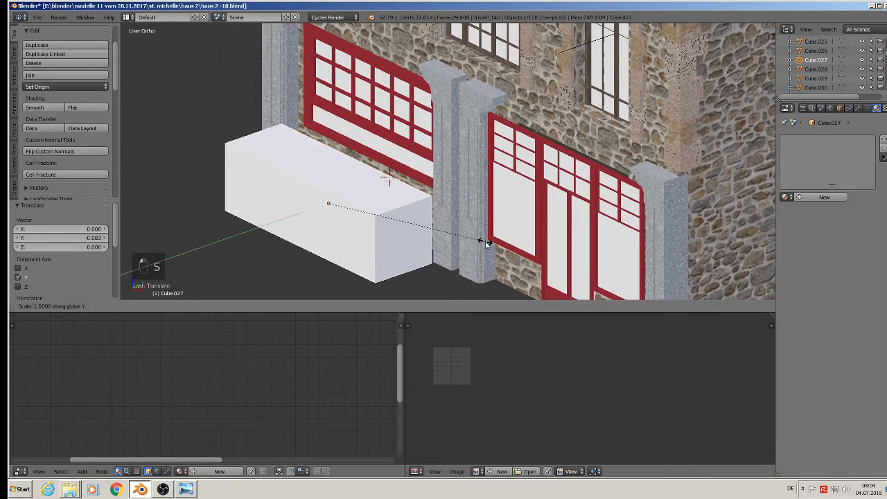
click(367, 227)
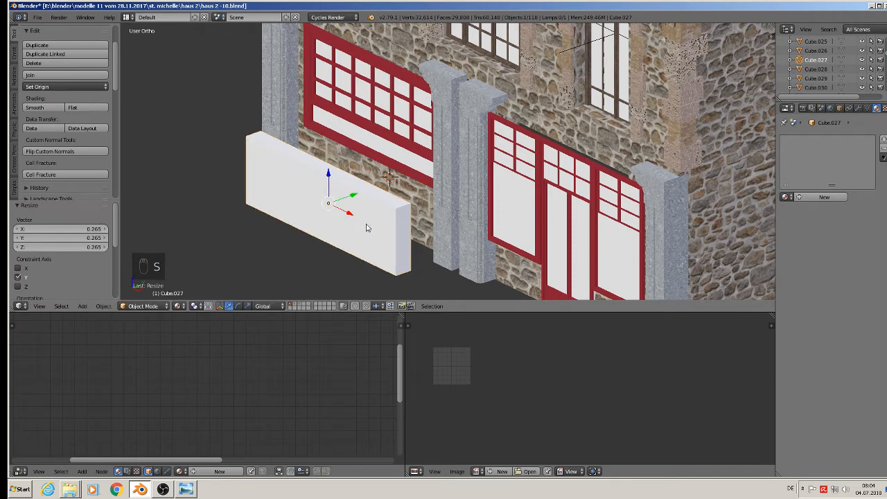
Mark all edges of the block as seams and apply its rotation and scale in Object Mode.
scroll(373, 219, up, 2)
key(Tab)
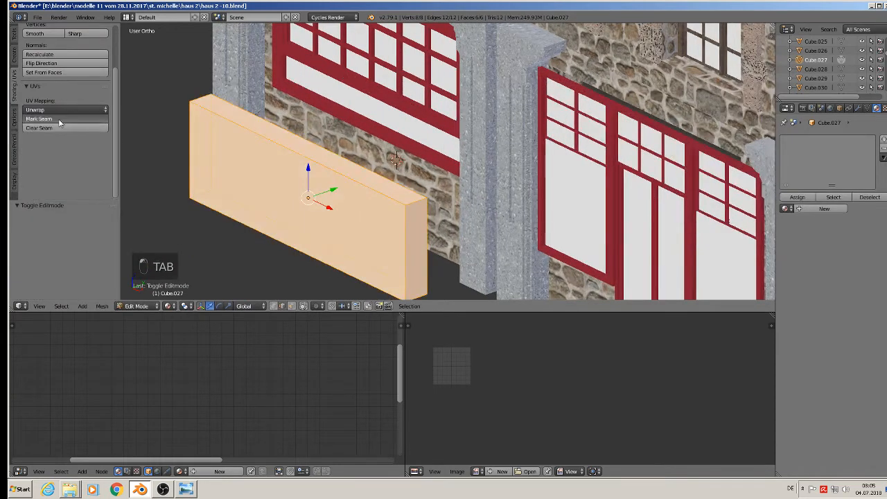
click(39, 118)
key(Tab)
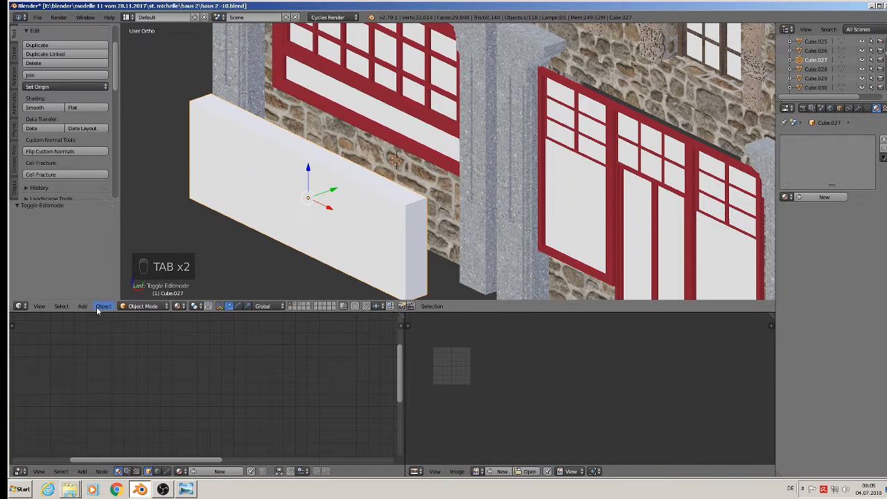
click(98, 310)
mouse_move(131, 239)
click(232, 268)
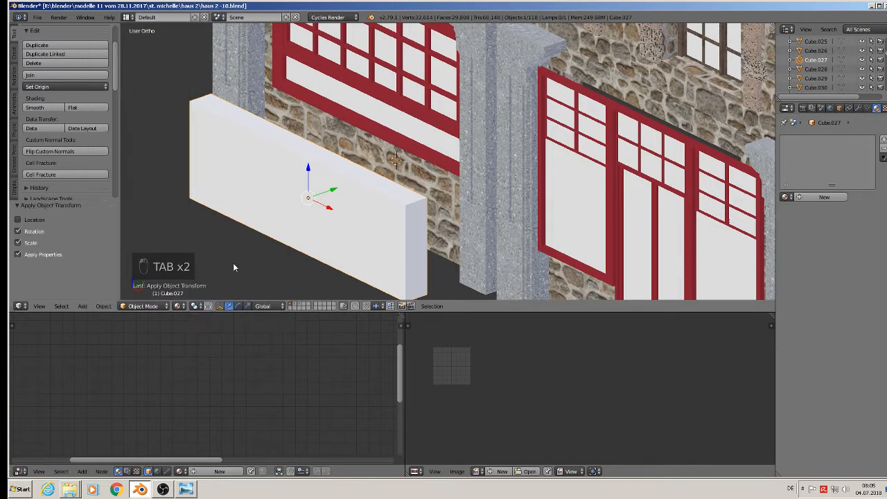
Unwrap the whole block with Cube Projection and return to Object Mode.
key(Tab)
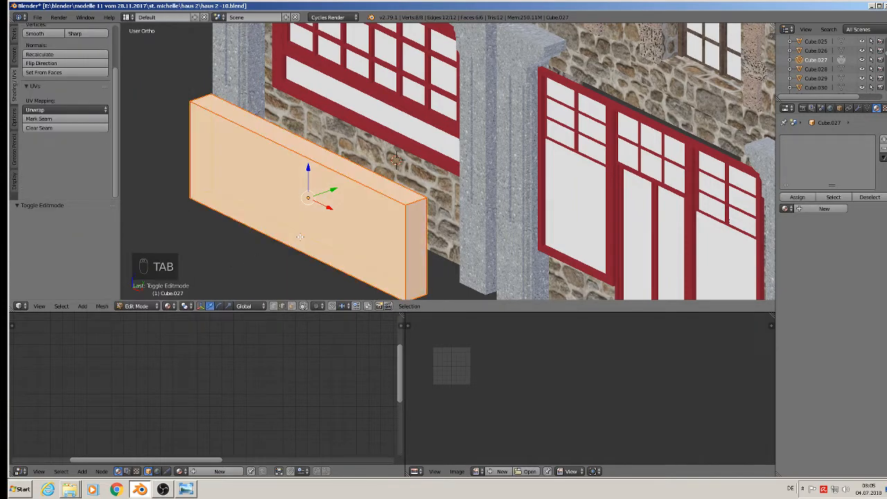
key(u)
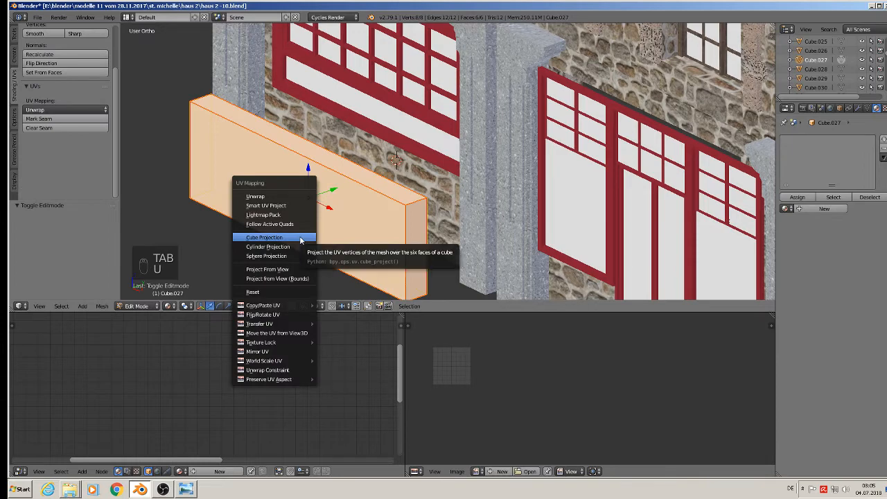
click(301, 238)
key(Tab)
middle_drag(327, 233, 359, 214)
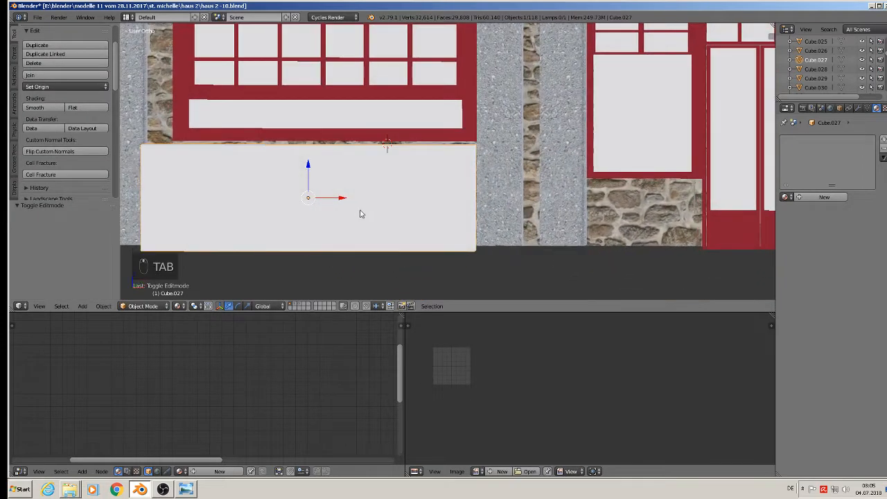
Create a new material on the block and name it "little wall".
click(821, 198)
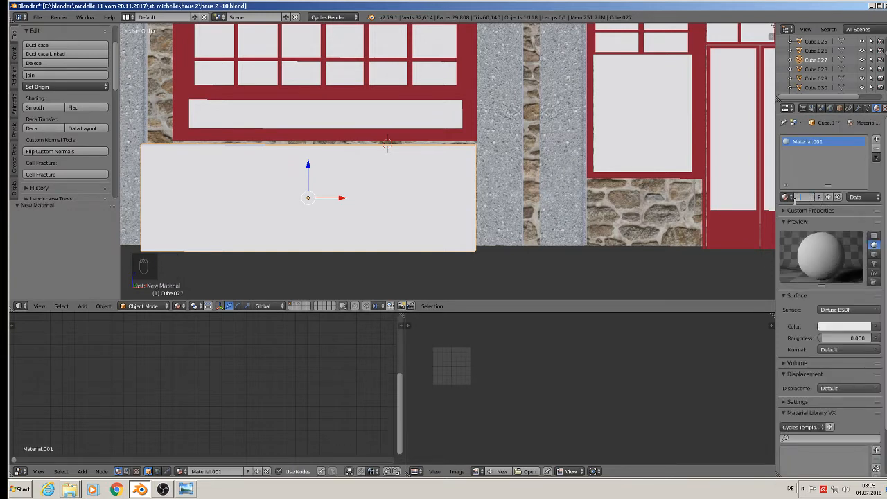
click(795, 200)
text(unt)
text(ll)
key(Return)
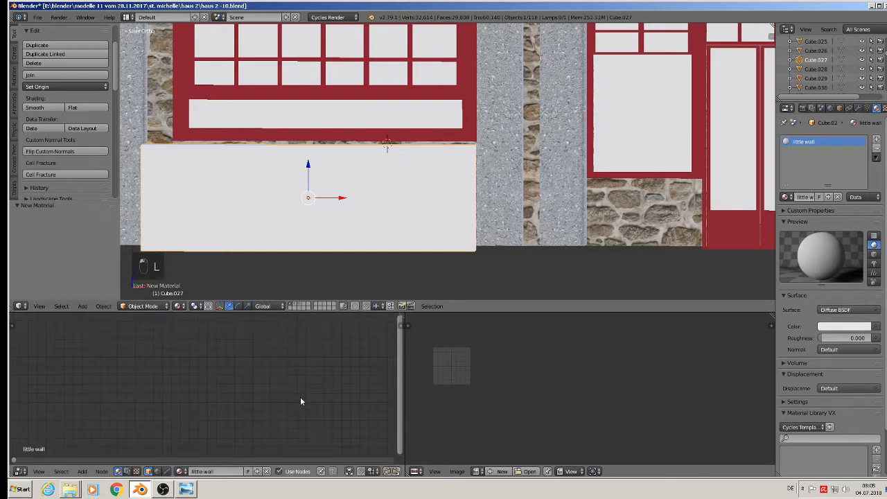
Replace the material's default nodes with the copied concrete node setup.
key(Home)
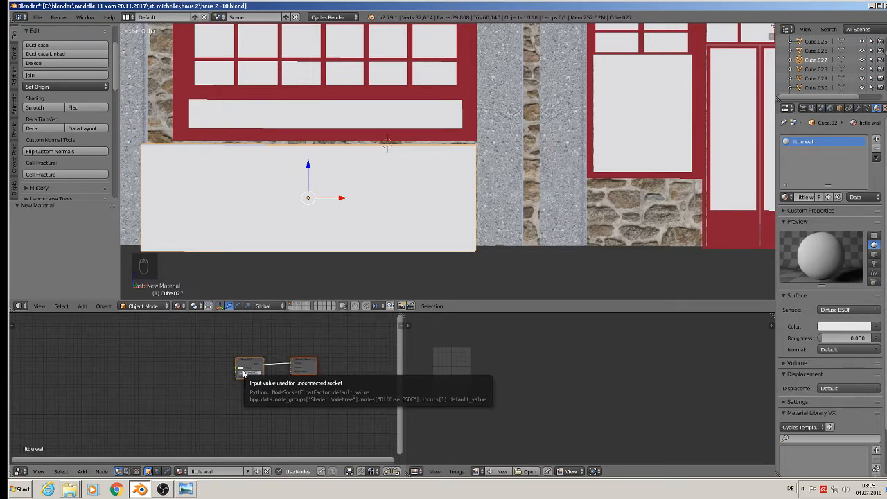
key(x)
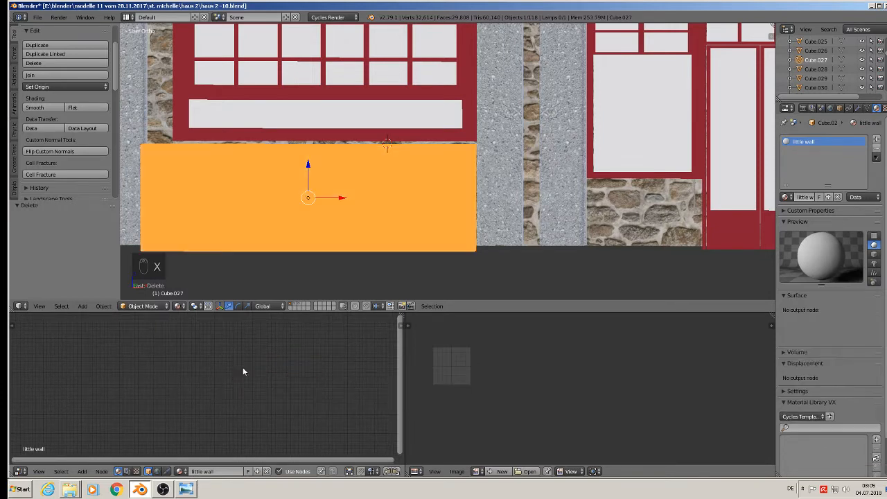
key(ctrl+v)
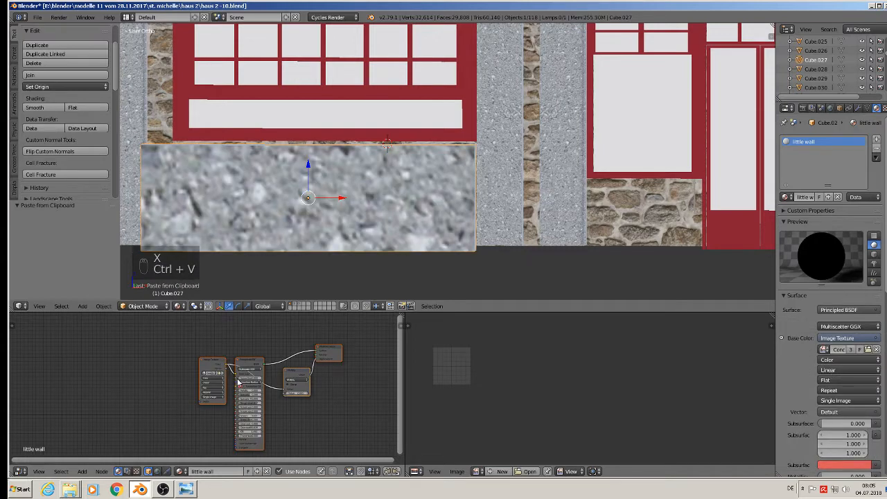
scroll(274, 386, up, 3)
middle_drag(200, 383, 257, 390)
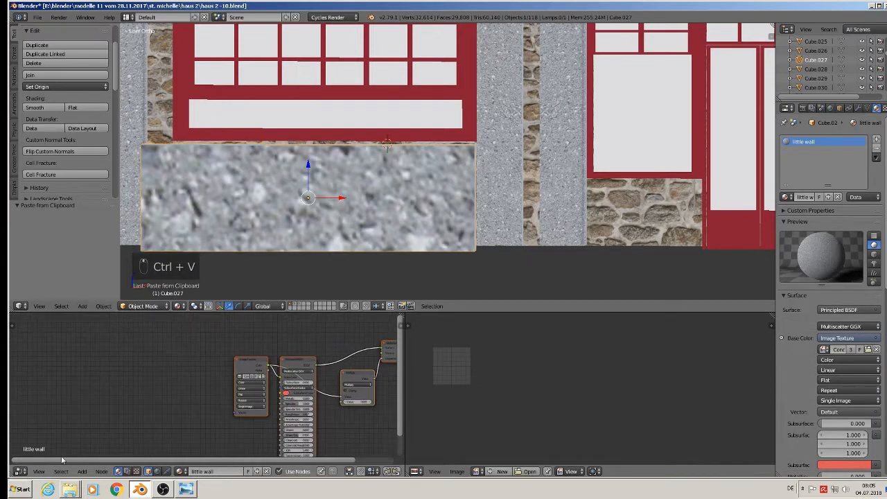
Add a Texture Coordinate node and a Mapping node ahead of the concrete Image Texture node.
click(82, 471)
mouse_move(95, 452)
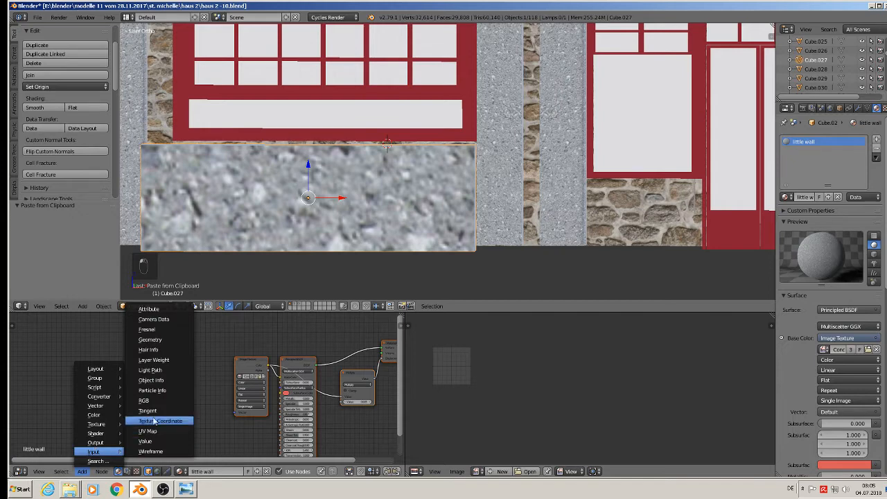
click(155, 420)
click(86, 398)
click(82, 472)
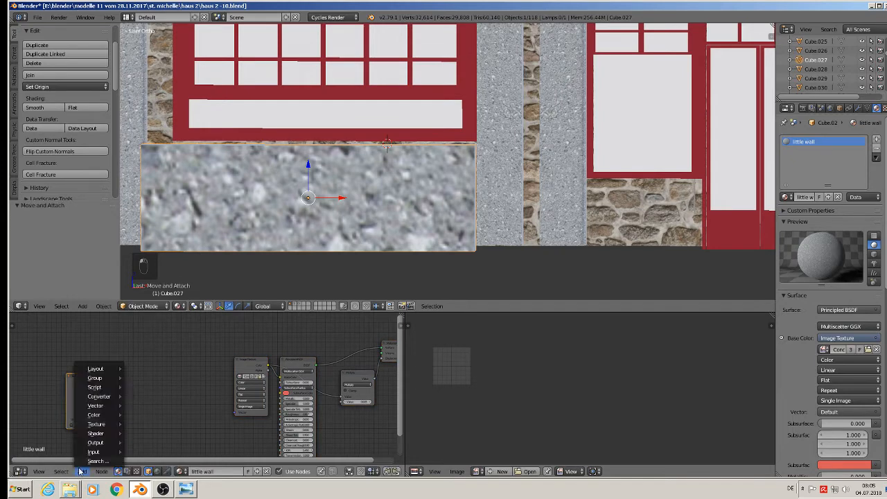
mouse_move(97, 405)
click(150, 416)
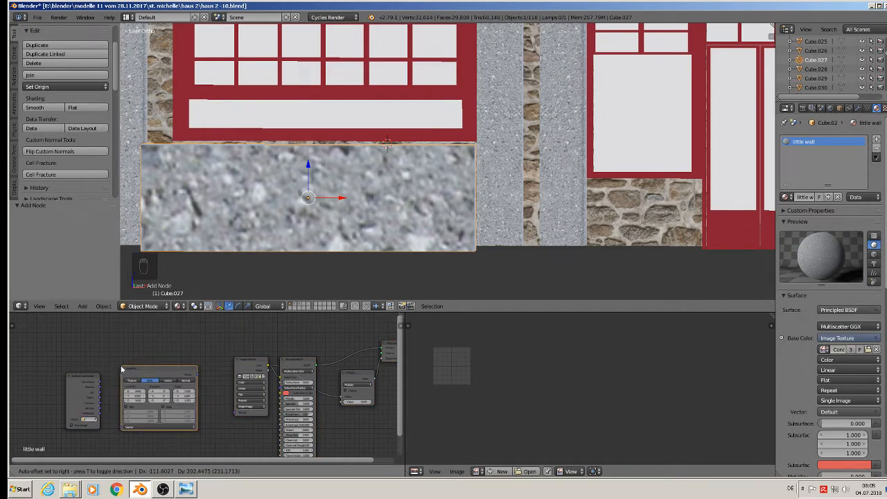
click(127, 359)
Link UV through the Mapping node, set to Texture, into the Image Texture's Vector input.
drag(99, 393, 104, 404)
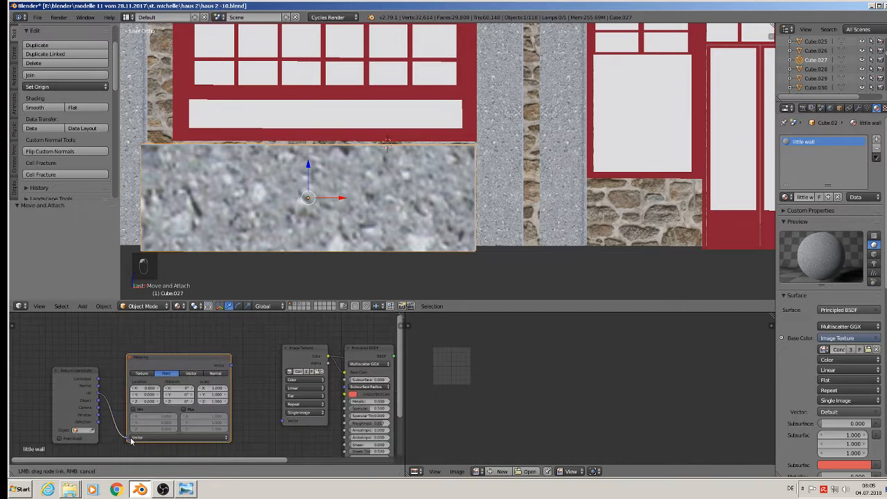
drag(132, 439, 132, 437)
click(141, 372)
drag(230, 366, 282, 421)
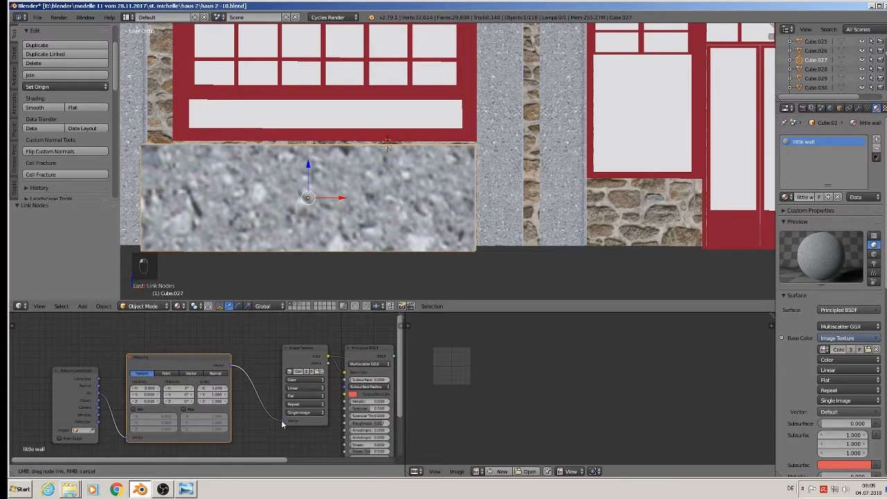
Set the Mapping node's X and Y scale to 0.100 each for a finer concrete grain.
click(202, 390)
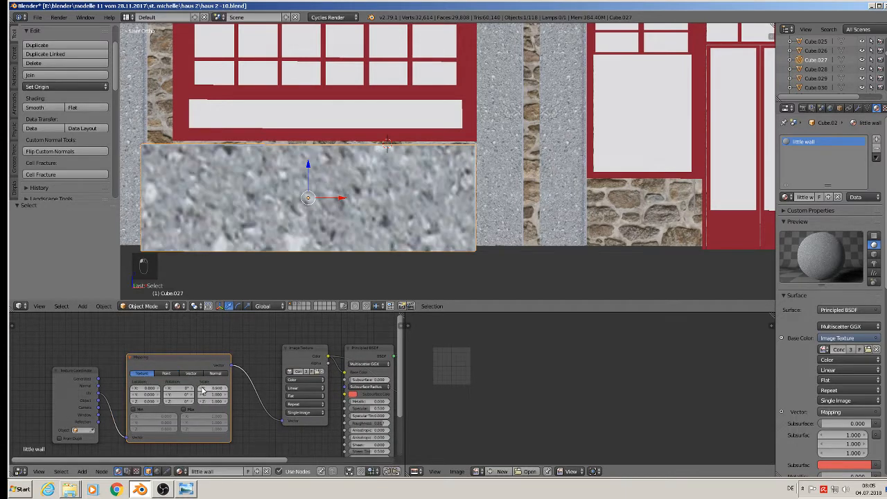
click(203, 390)
click(203, 390)
click(203, 390)
click(202, 390)
click(203, 393)
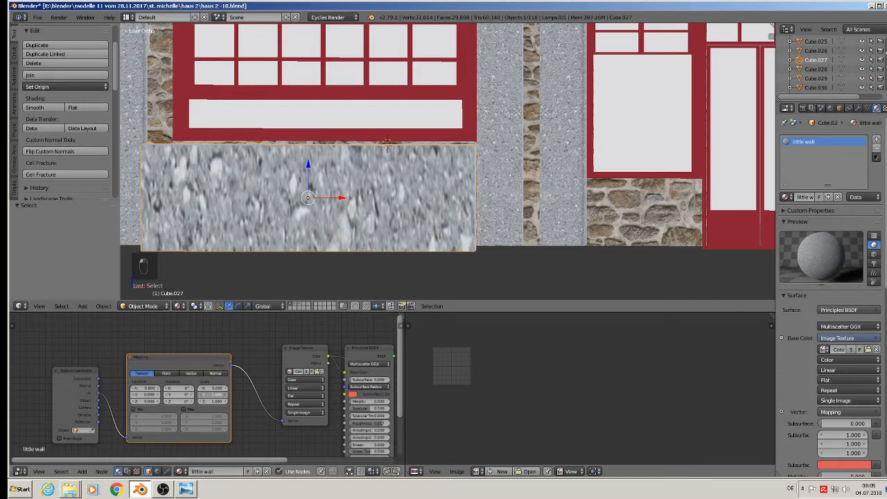
click(202, 393)
click(202, 394)
click(202, 394)
click(202, 394)
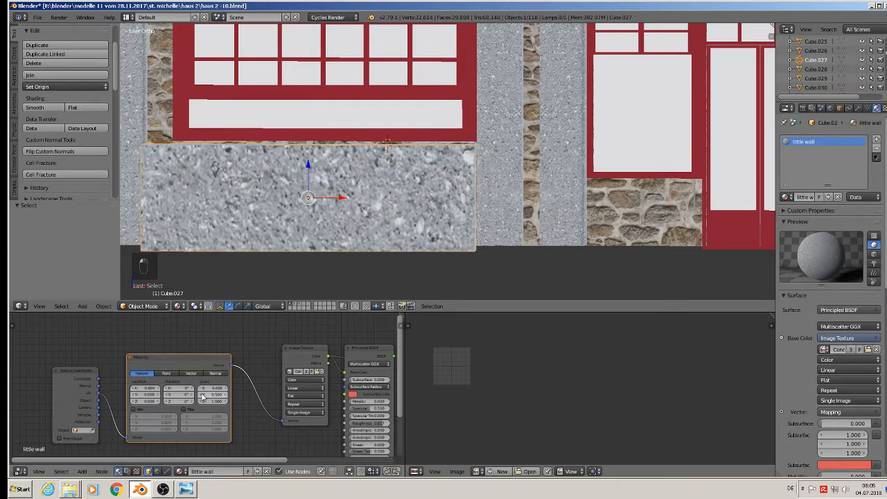
click(202, 393)
click(203, 393)
click(202, 394)
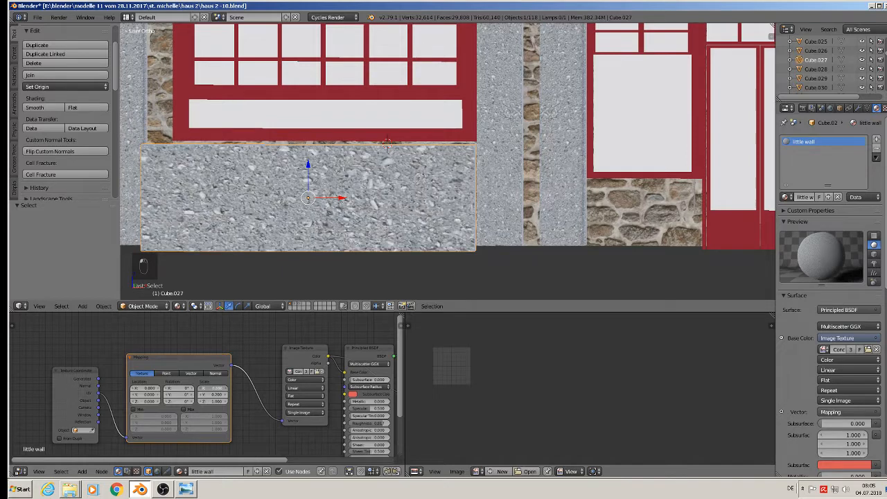
click(202, 390)
click(202, 390)
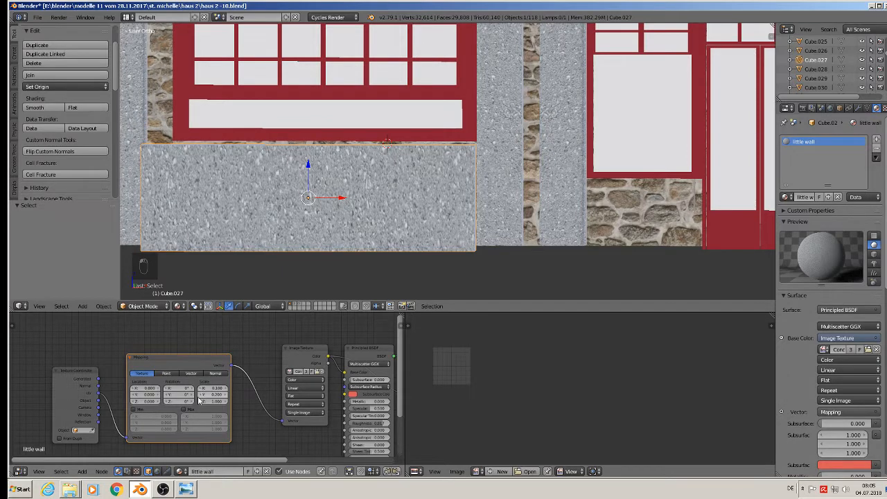
click(201, 396)
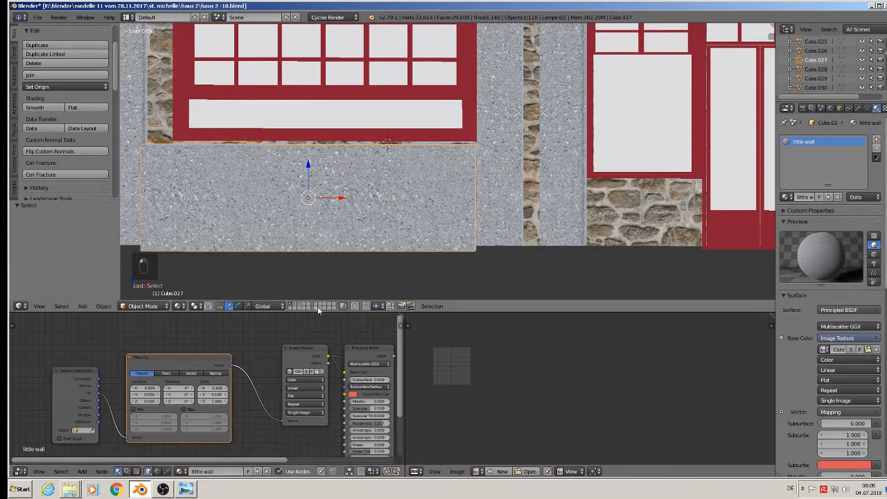
Move the textured block about 0.083 along Y back against the wall between the pillars.
scroll(331, 244, down, 2)
middle_drag(331, 244, 307, 254)
key(g)
key(y)
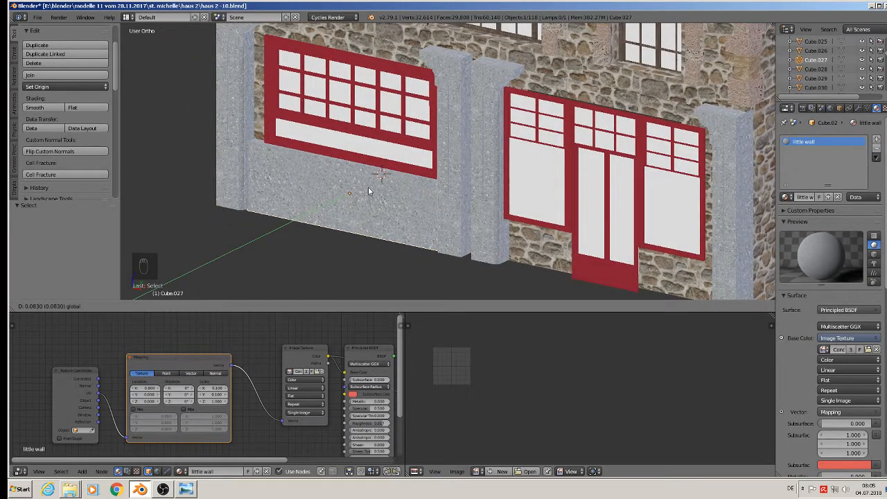
click(370, 191)
Add a single horizontal loop cut around the block in Edit Mode and slide it down toward the base.
scroll(372, 209, up, 2)
mouse_move(372, 208)
middle_down()
mouse_move(405, 210)
mouse_move(360, 220)
middle_up()
key(Tab)
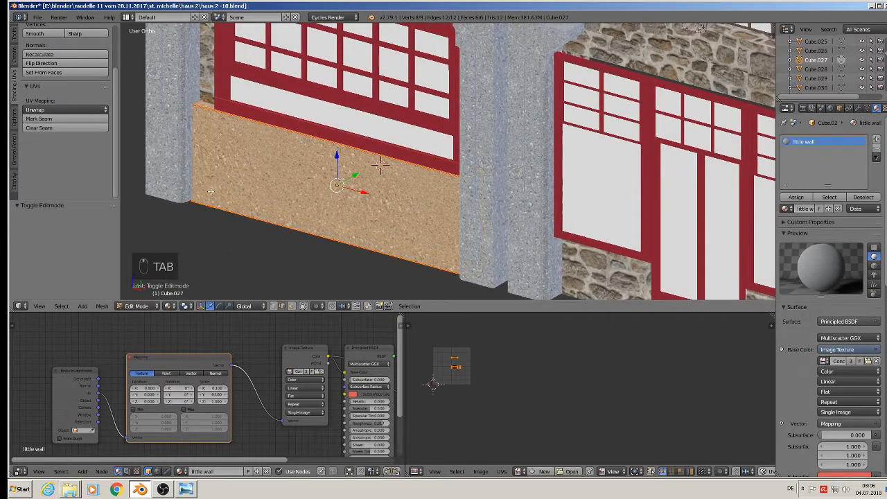
mouse_move(210, 190)
middle_down()
mouse_move(229, 182)
mouse_move(204, 208)
middle_up()
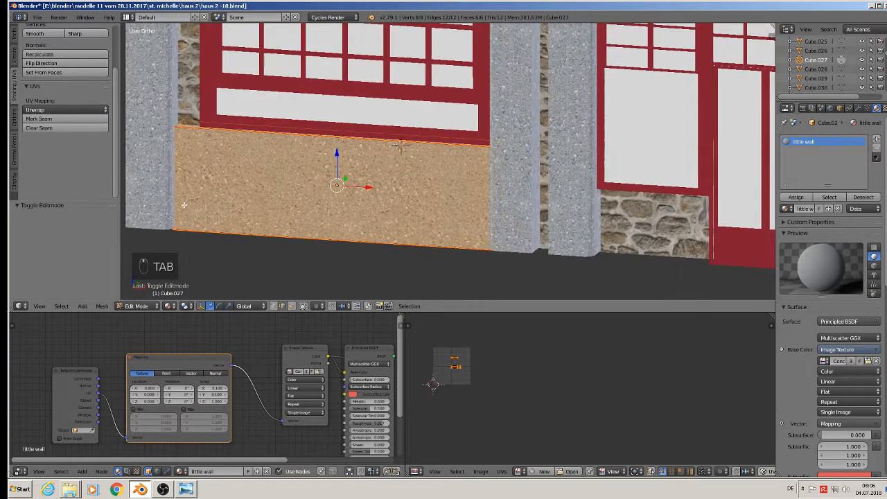
key(ctrl+r)
click(184, 208)
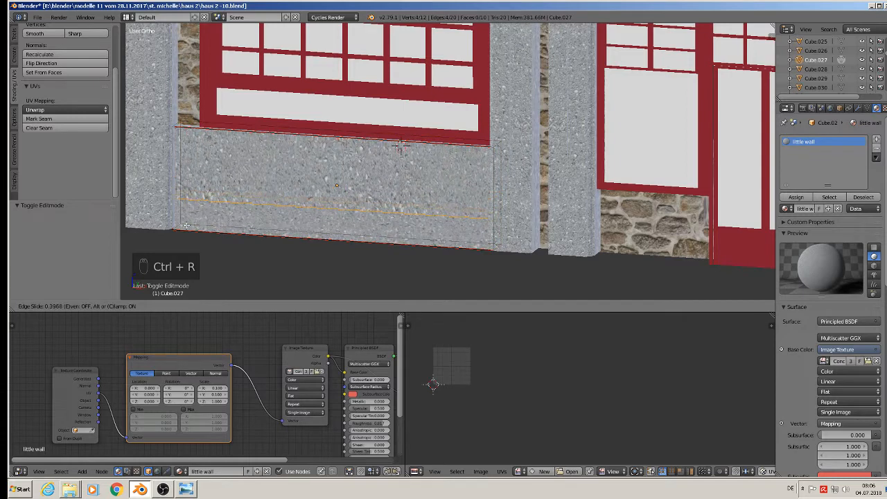
click(188, 231)
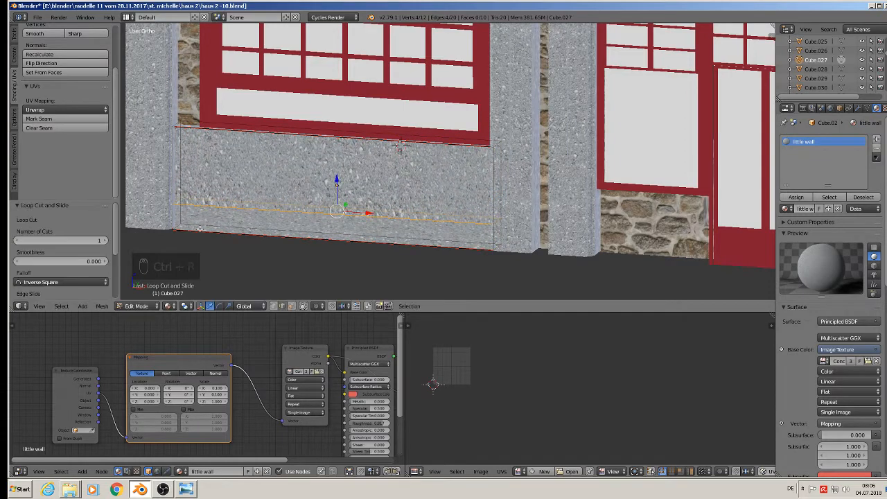
Extrude the lower front face of the left wall block slightly outward to form a projecting base.
middle_drag(265, 227, 253, 229)
click(292, 307)
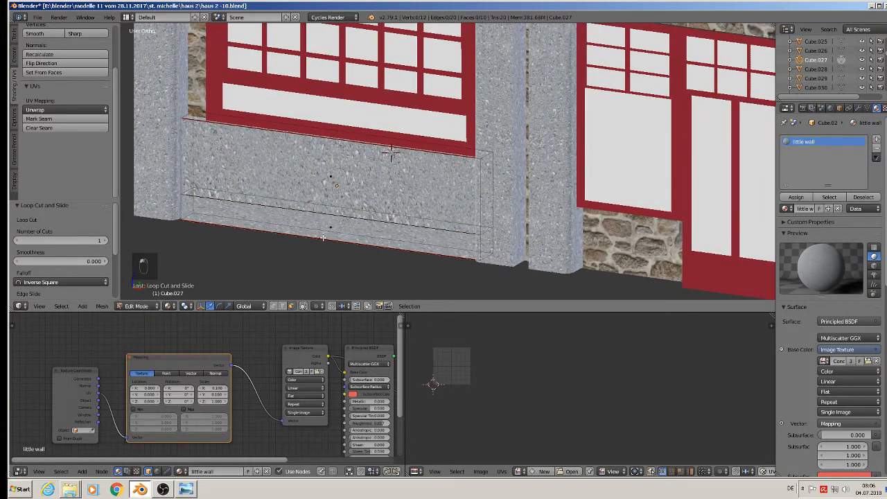
right_click(340, 224)
right_click(334, 226)
middle_drag(348, 269, 325, 278)
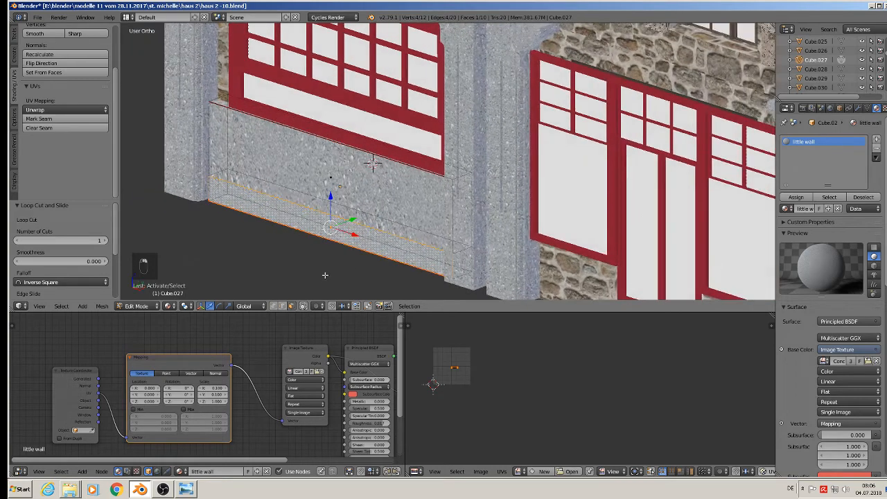
key(e)
drag(352, 222, 347, 222)
key(Tab)
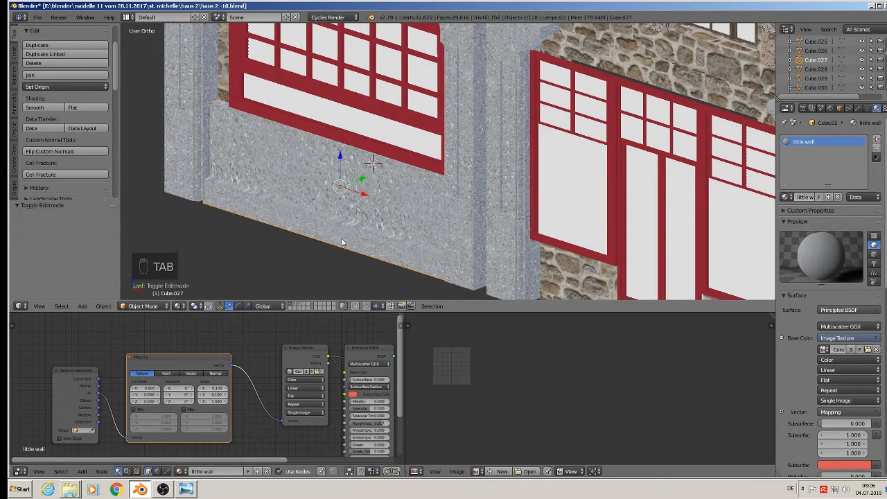
Remap the entire left wall block, including its projecting base, with Cube Projection.
middle_drag(347, 222, 347, 251)
key(Tab)
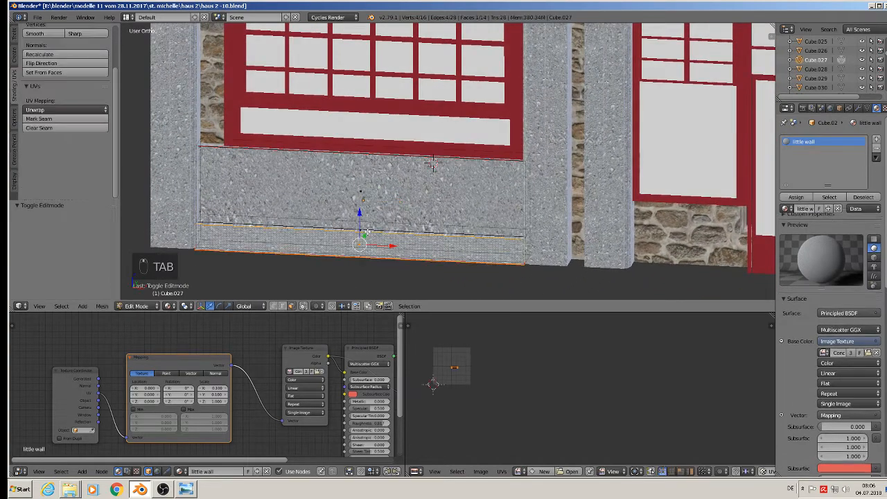
key(a)
key(a)
key(a)
key(a)
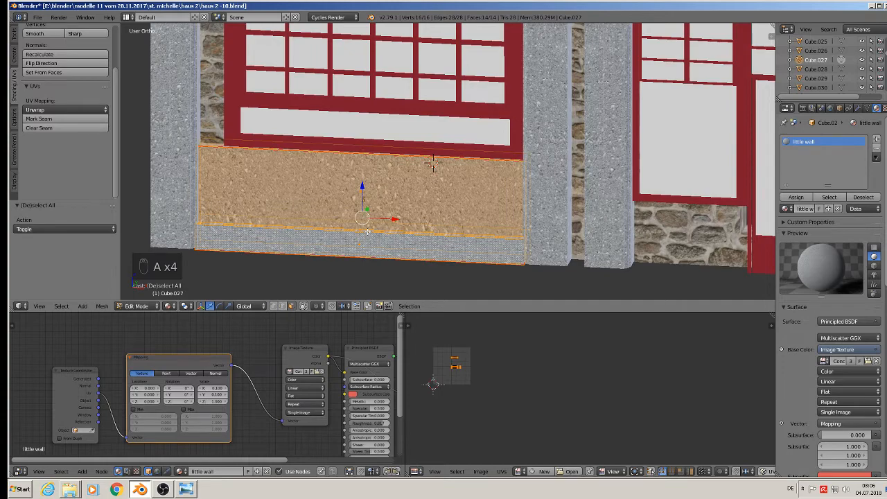
key(u)
click(363, 232)
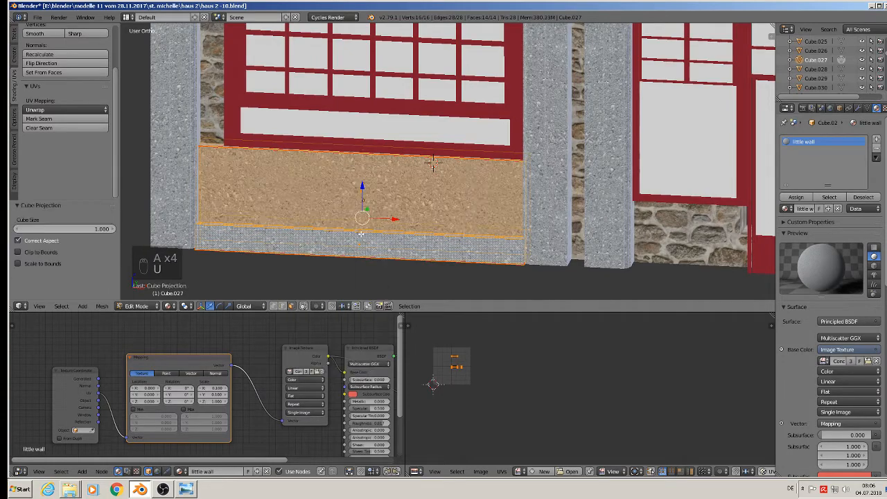
key(Tab)
Duplicate the wall block about 0.436 along X to beneath the right shopfront and lower the copy 0.038 along Z.
scroll(362, 236, down, 2)
middle_drag(338, 242, 349, 234)
scroll(372, 220, down, 2)
shift+middle_drag(465, 233, 348, 242)
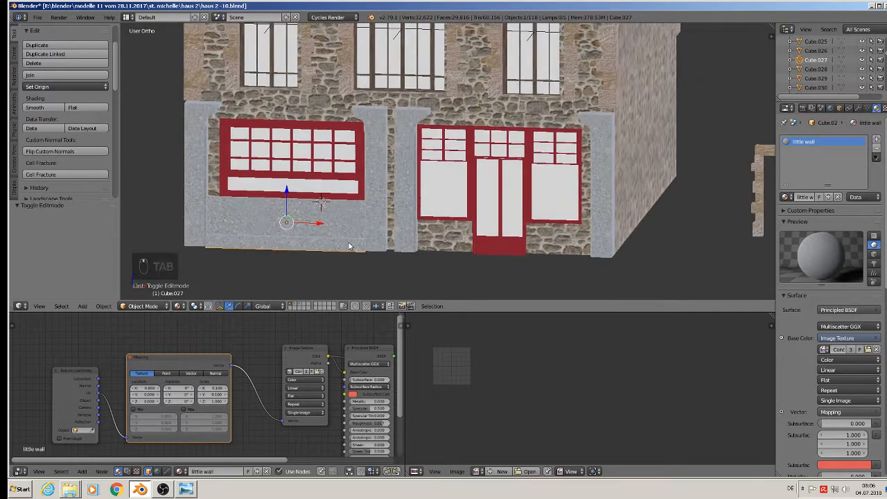
key(shift+d)
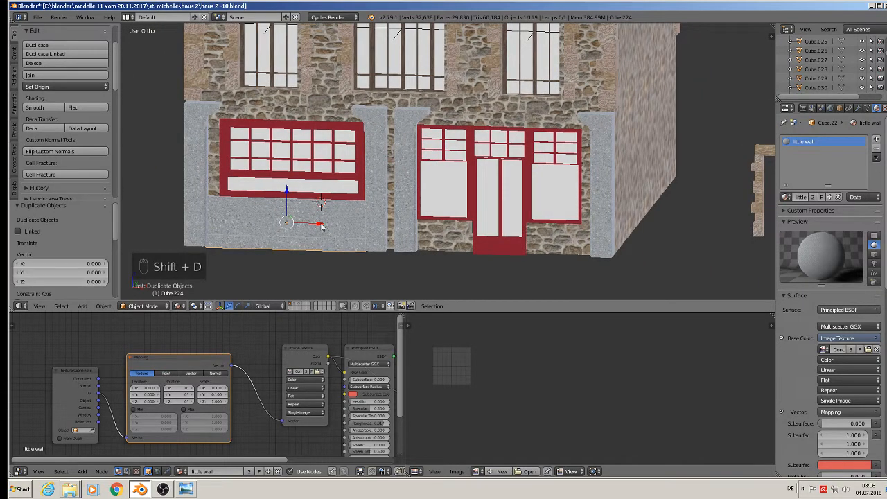
key(x)
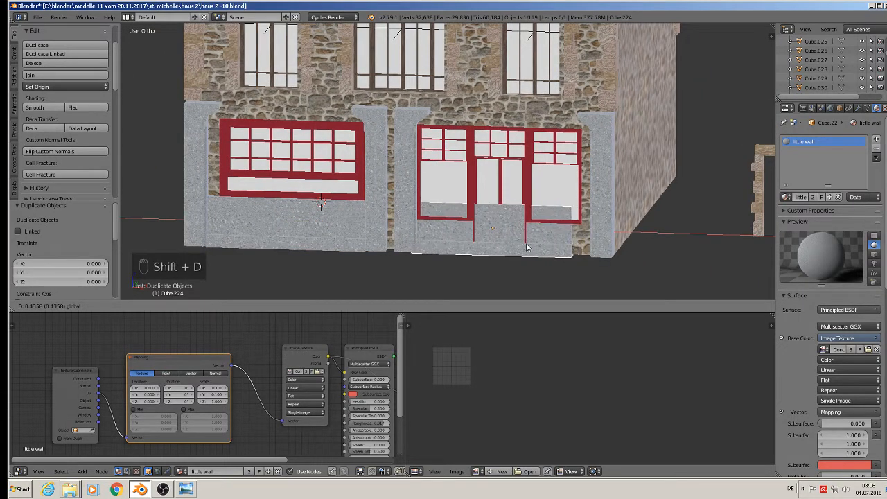
click(528, 248)
drag(499, 203, 500, 222)
Scale down the copied wall block and align it under the shop window immediately left of the door, at ground level.
scroll(505, 233, up, 3)
middle_drag(544, 262, 602, 243)
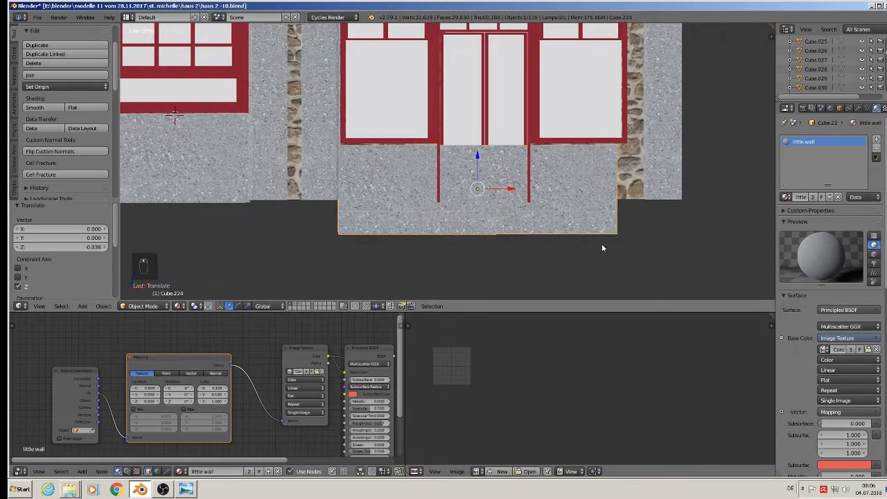
key(s)
click(562, 250)
drag(477, 163, 480, 146)
drag(498, 179, 447, 180)
Shorten the copied block by moving its right-end vertices along X back to the left edge of the door frame.
key(Tab)
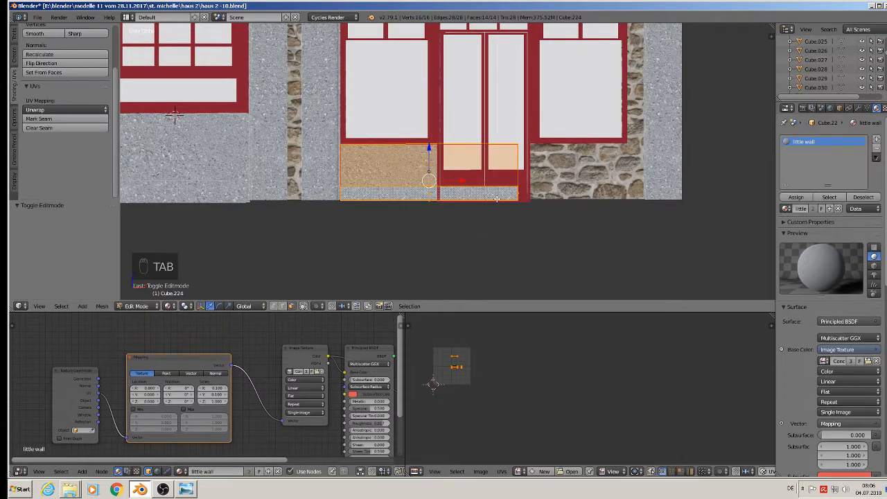
key(a)
key(a)
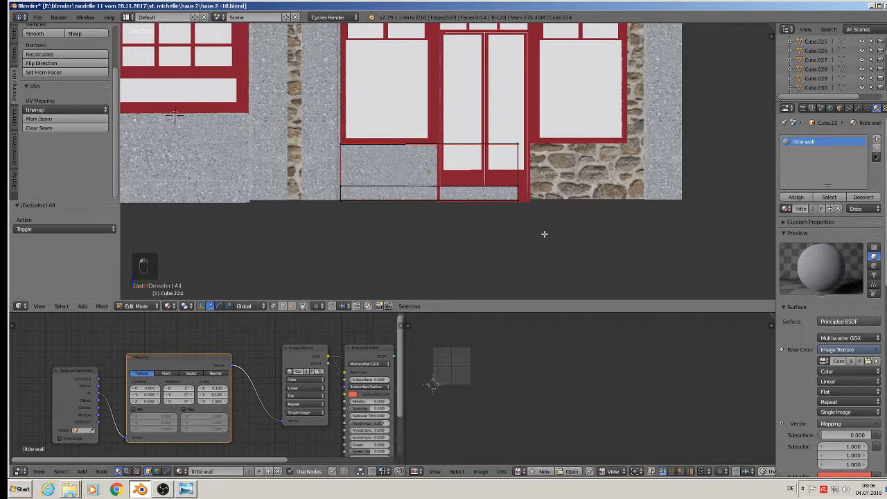
key(b)
drag(551, 241, 472, 103)
drag(547, 180, 471, 183)
key(Tab)
key(Tab)
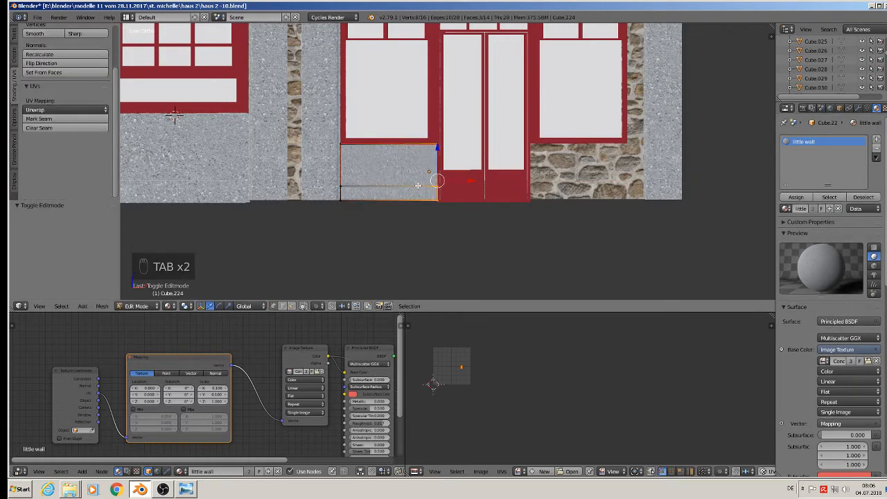
Remap all faces of the shortened wall block with Cube Projection.
key(a)
key(a)
key(a)
key(a)
key(a)
key(u)
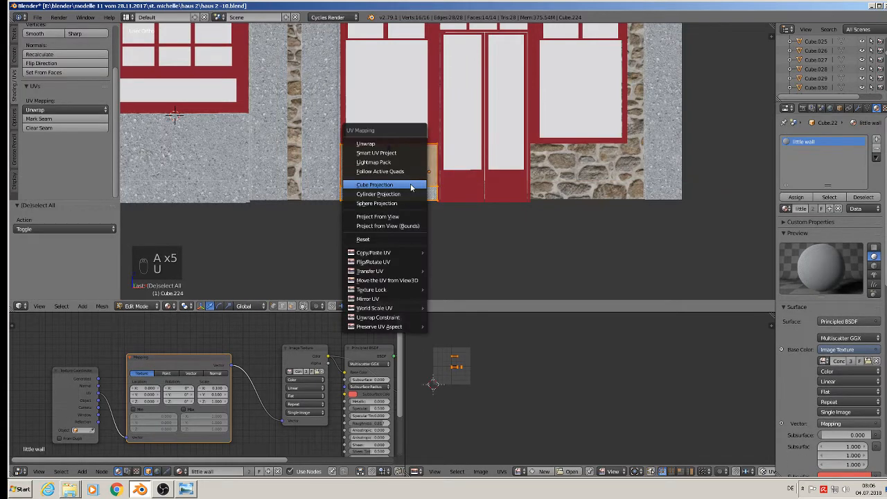
click(411, 185)
key(Tab)
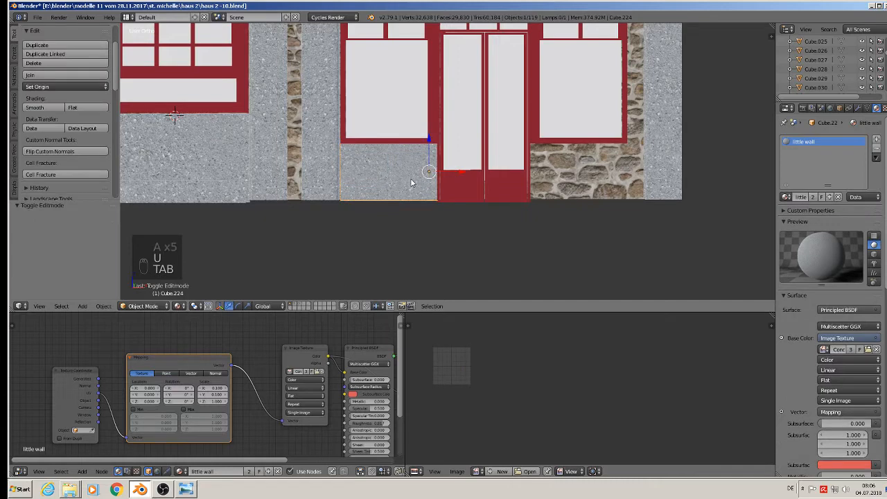
Duplicate the short wall block 0.229 along X to beneath the window on the right side of the door.
key(shift+d)
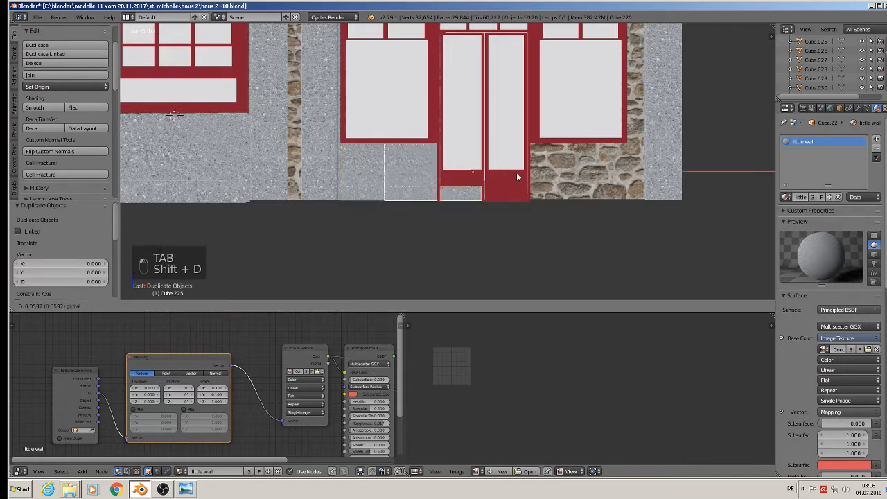
click(645, 183)
scroll(641, 180, down, 2)
middle_drag(624, 194, 495, 206)
shift+middle_drag(457, 151, 543, 158)
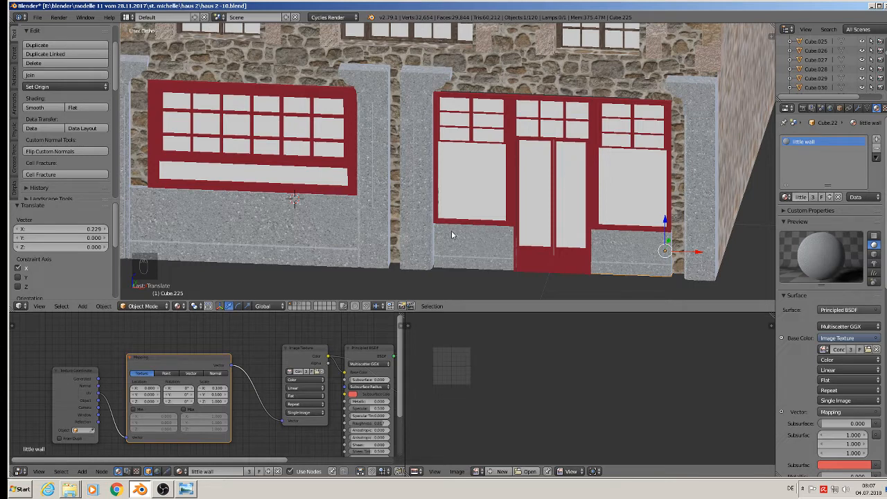
Duplicate the whole mesh of the wall block beneath the left shop window in Edit Mode.
shift+middle_drag(298, 197, 391, 216)
right_click(348, 243)
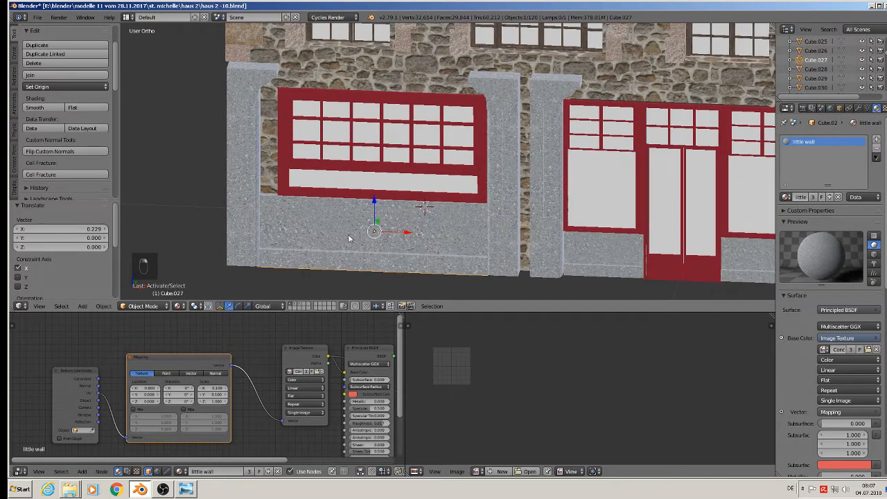
key(Tab)
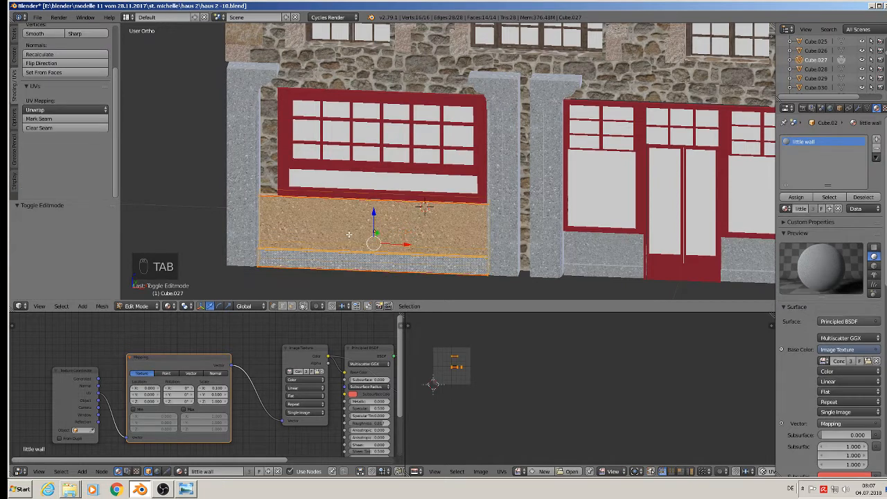
key(shift+d)
click(422, 208)
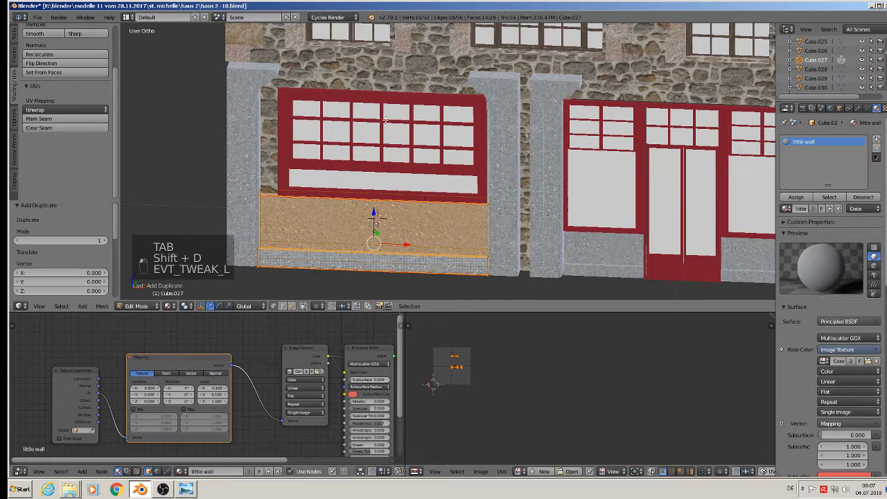
Raise the duplicated low wall geometry about 0.18 along Z and separate it into its own object, selected in Object Mode.
drag(375, 217, 379, 103)
key(p)
click(380, 102)
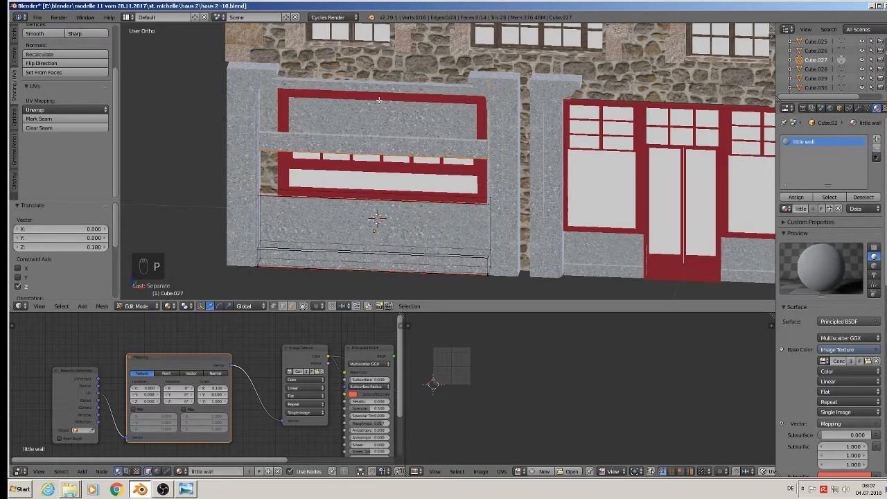
key(Tab)
click(379, 139)
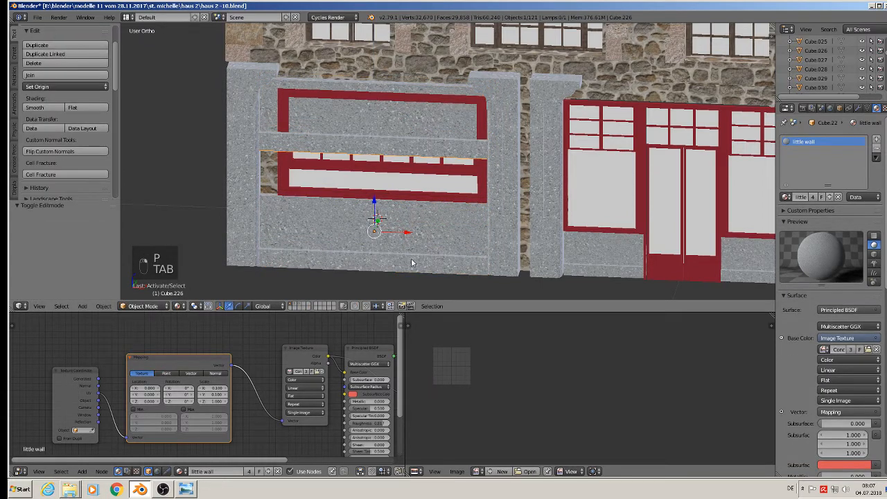
Move the separated wall piece about 0.393 along negative X, clear of the facade.
drag(408, 233, 136, 199)
shift+middle_drag(172, 183, 410, 164)
scroll(410, 164, up, 1)
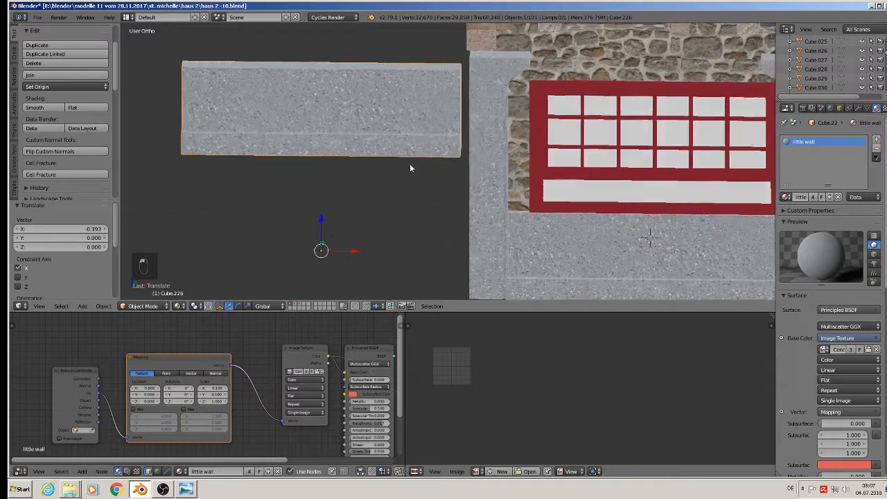
Delete the bottom ledge vertices and the two leftover lower-edge vertices of the separated wall piece, leaving a plain block.
key(Tab)
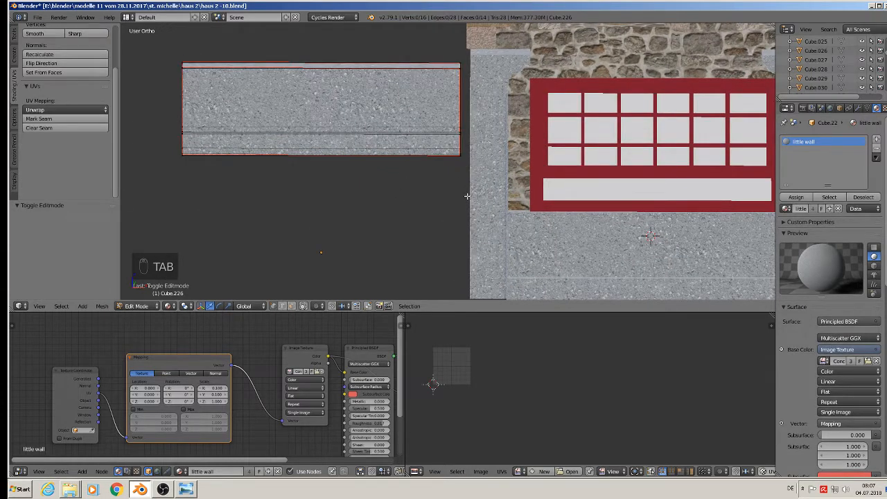
key(b)
key(b)
drag(474, 183, 146, 145)
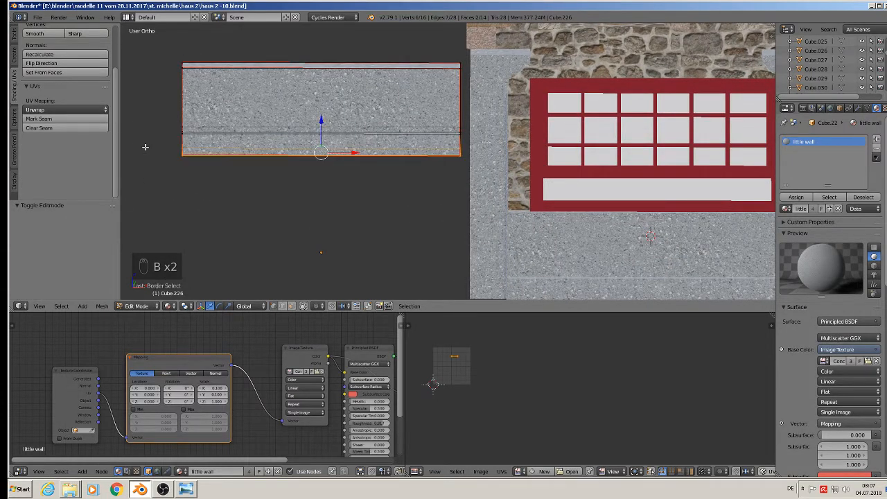
key(x)
click(114, 147)
middle_drag(149, 145, 233, 161)
right_click(211, 167)
shift+right_click(608, 85)
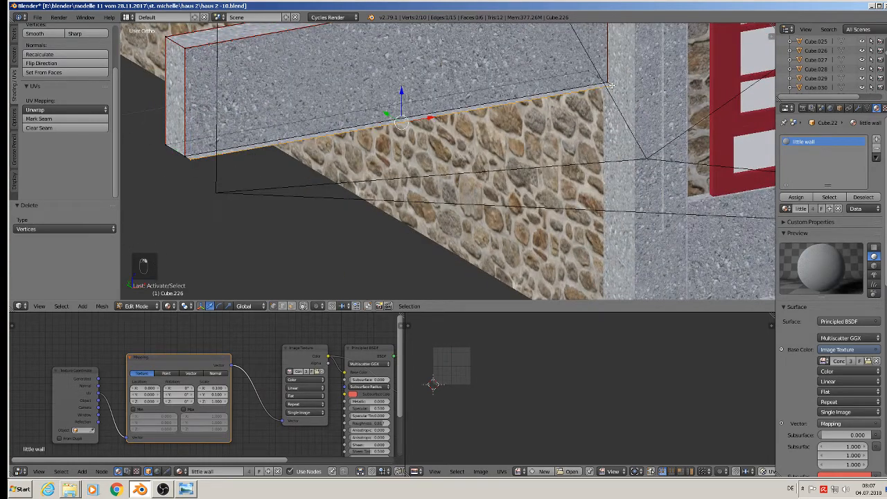
key(x)
click(608, 87)
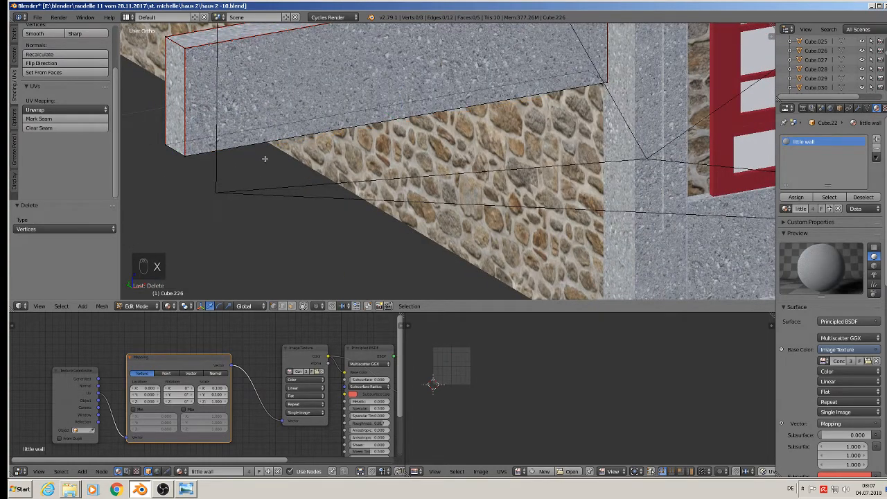
Mark all edges of the trimmed wall block as seams and return to Object Mode.
key(a)
key(a)
key(a)
key(a)
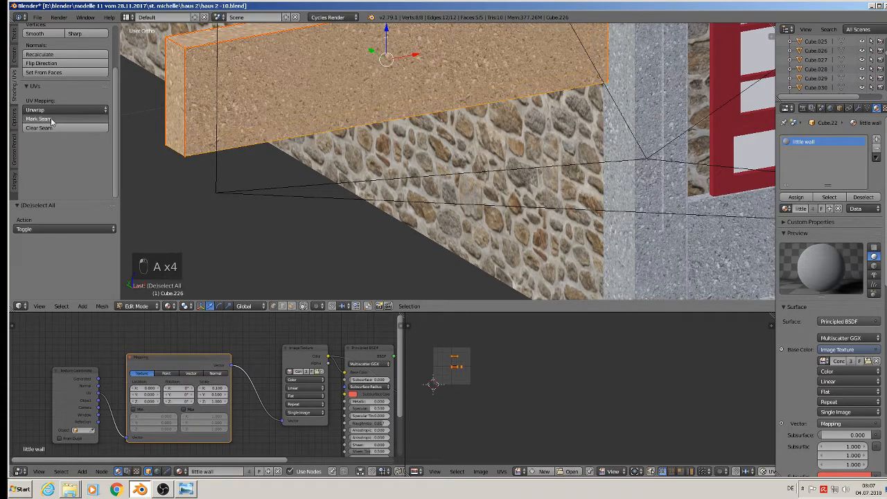
click(63, 119)
key(Tab)
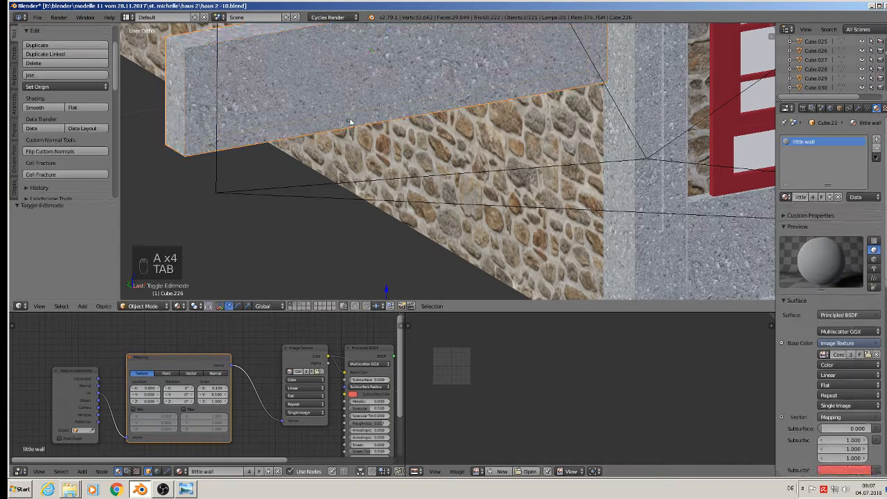
Set the trimmed block's origin to its geometry.
scroll(409, 126, down, 4)
shift+middle_drag(421, 126, 348, 161)
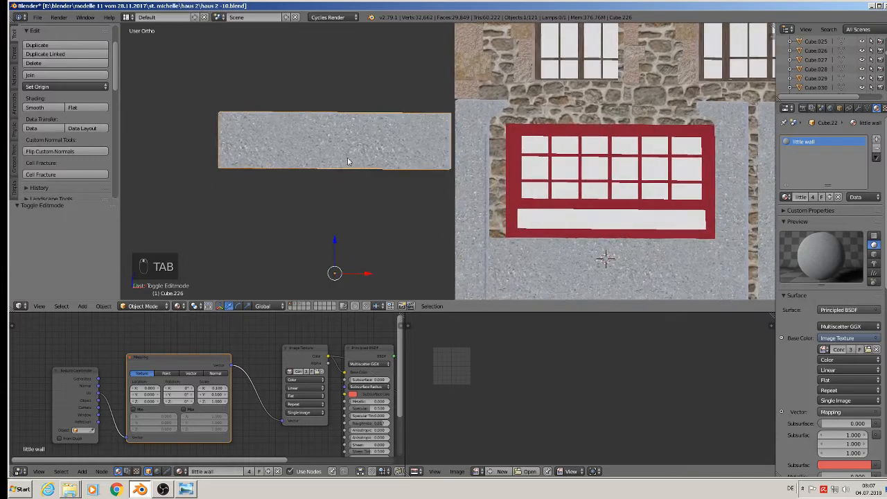
click(52, 87)
click(60, 109)
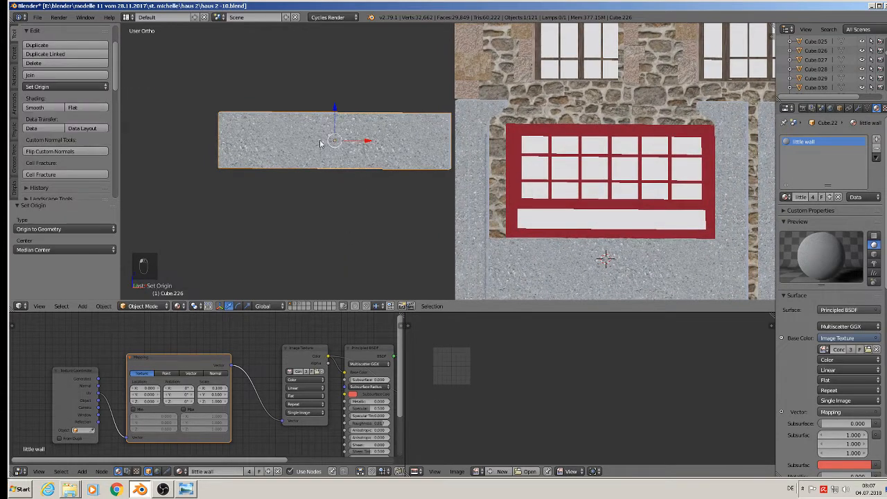
Move the block about 0.38 along X and 0.021 up, aligning it between the pillars above the red shop window.
scroll(319, 139, down, 2)
key(g)
key(x)
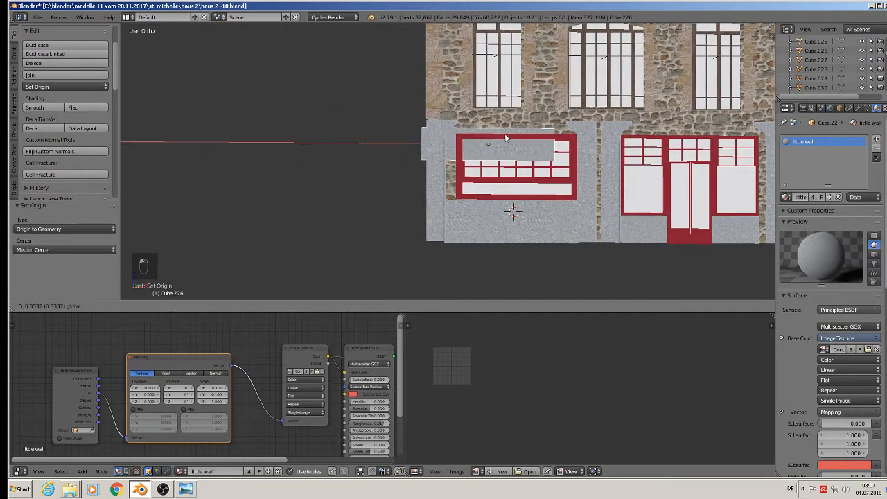
click(521, 134)
scroll(512, 137, up, 5)
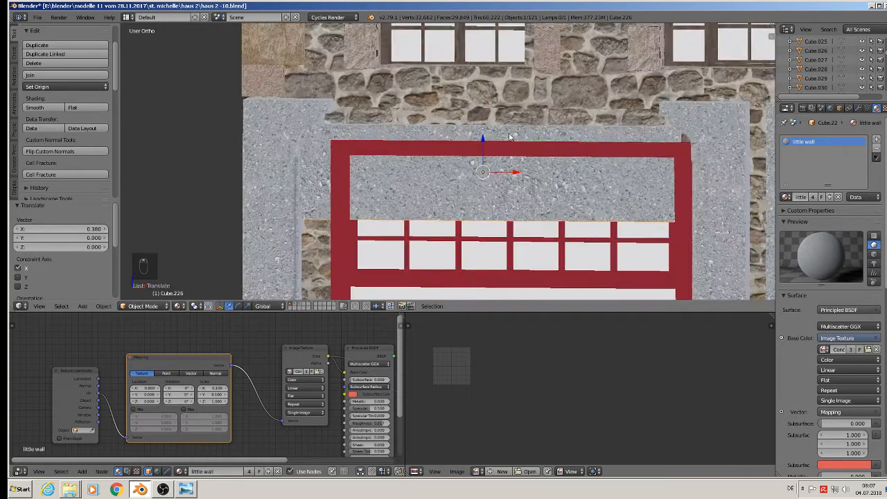
key(KP_1)
drag(489, 137, 490, 123)
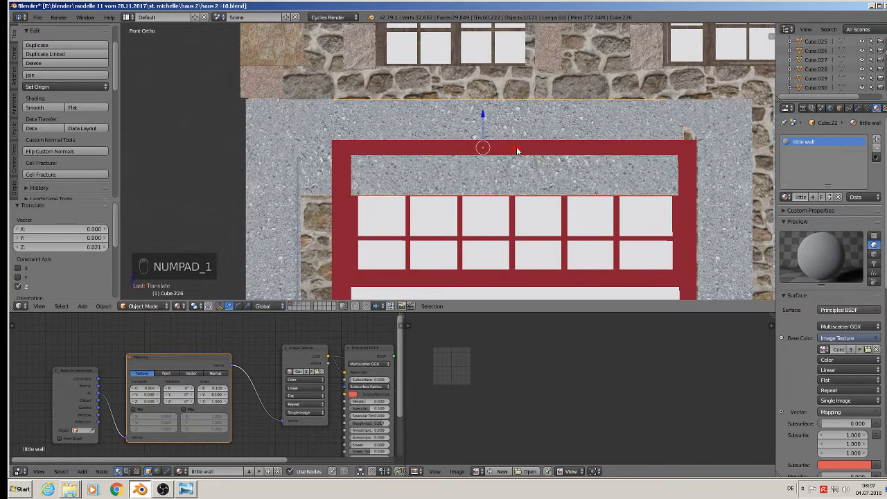
drag(516, 150, 531, 155)
Raise the block's bottom vertices about 0.046 along Z to the top edge of the red window frame.
key(Tab)
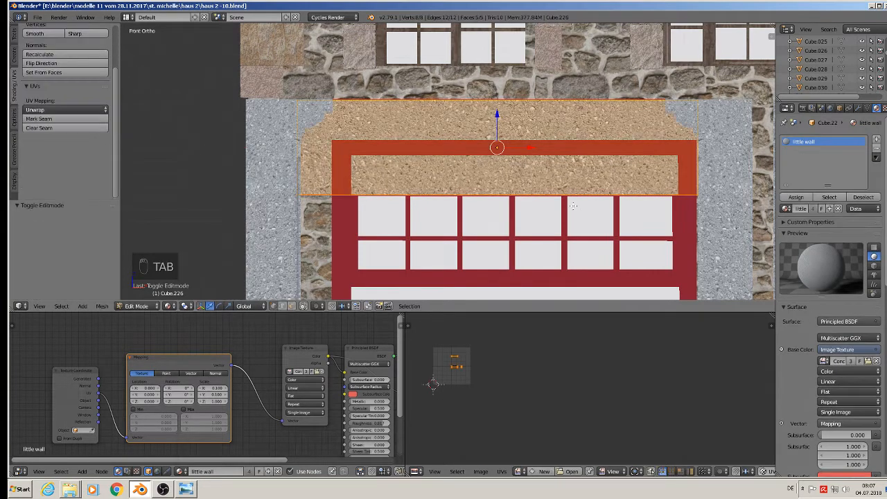
key(a)
key(a)
key(b)
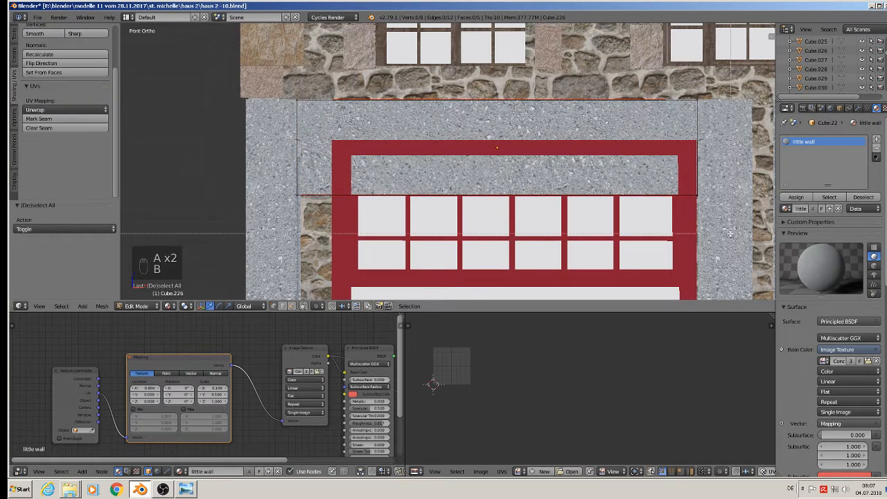
drag(699, 234, 203, 180)
drag(496, 163, 503, 108)
click(503, 108)
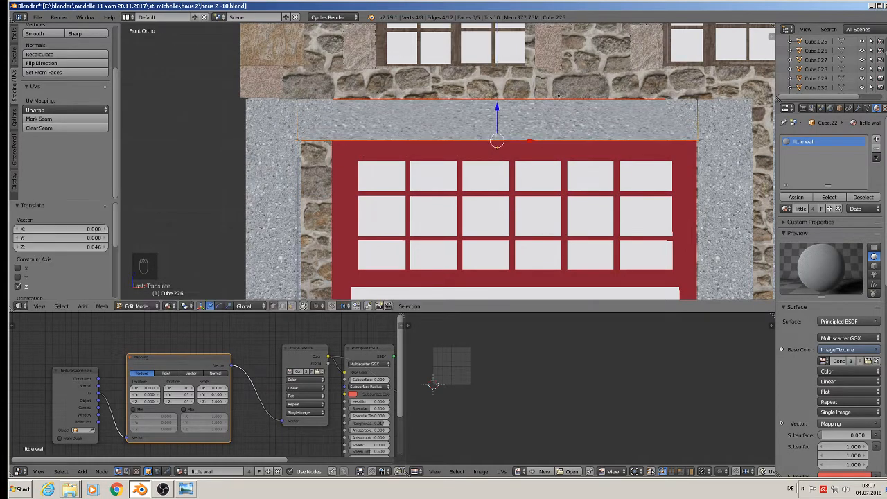
Select the whole lintel mesh and remap its UVs with Cube Projection.
key(Tab)
key(Tab)
key(a)
key(a)
key(a)
key(a)
key(a)
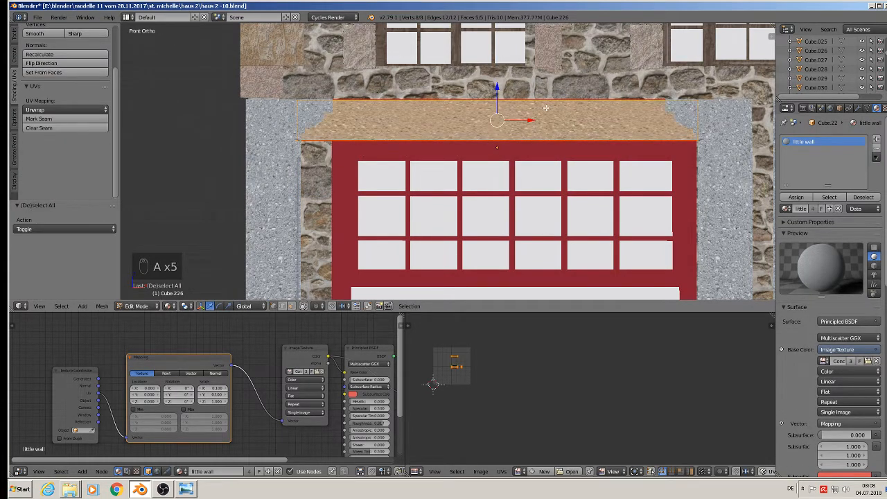
key(u)
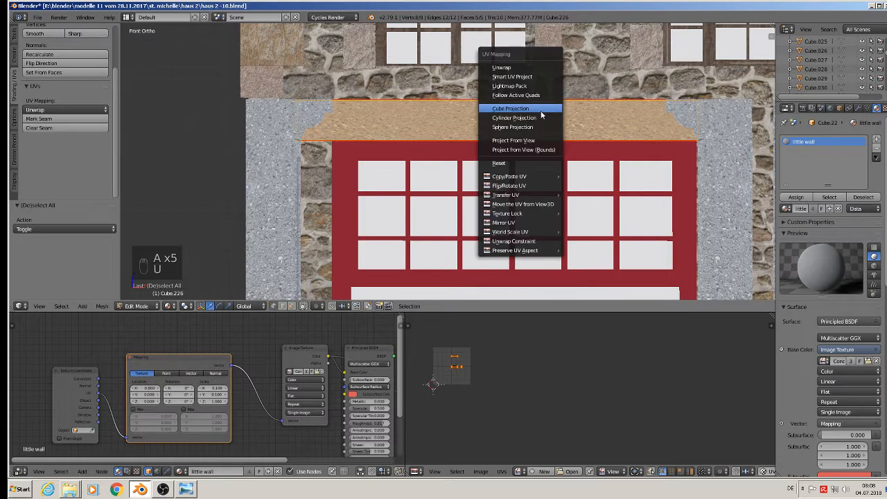
click(541, 108)
key(Tab)
scroll(545, 165, down, 2)
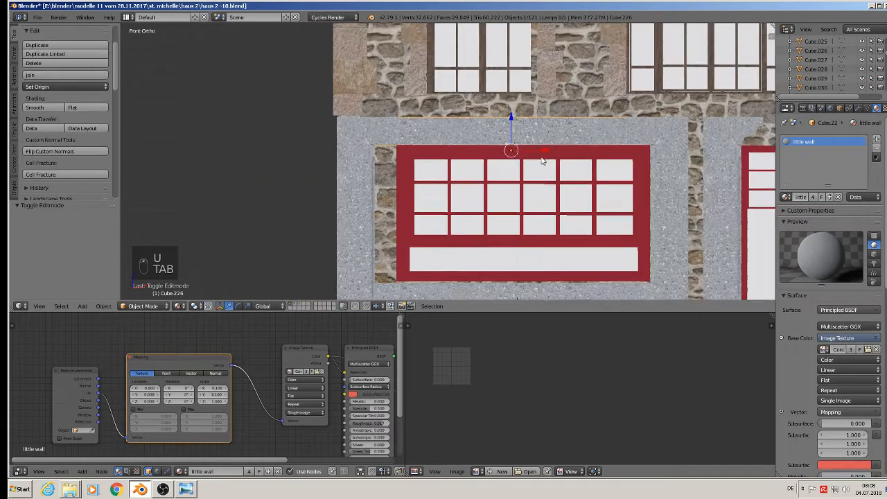
Duplicate the lintel, move the copy about 0.162 along negative X and rotate it 90° about the Y axis.
key(shift+d)
right_click(504, 156)
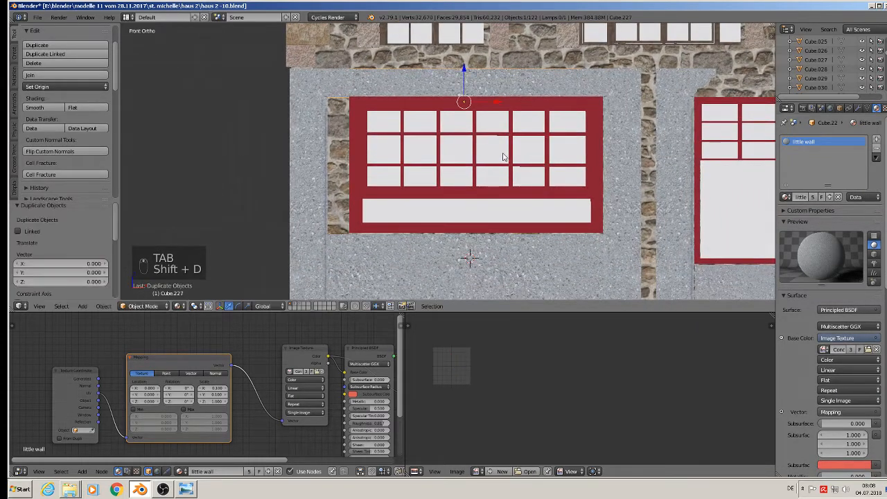
middle_drag(504, 156, 436, 170)
click(482, 112)
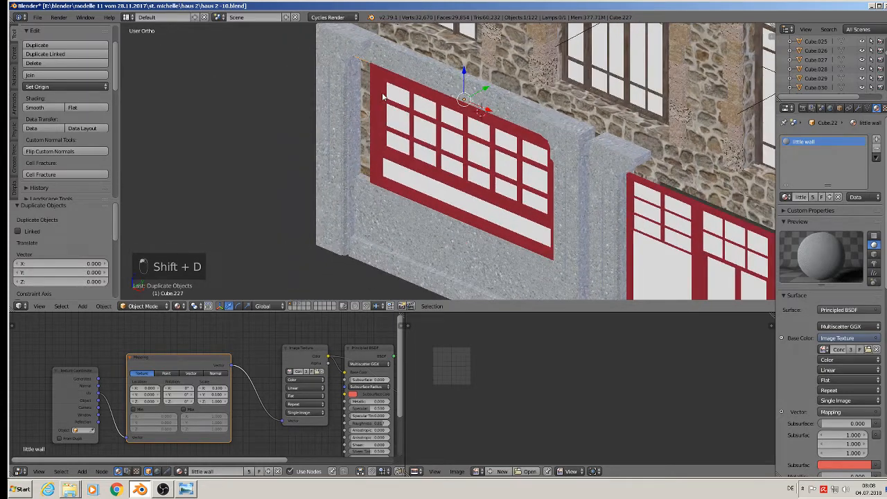
drag(506, 120, 420, 113)
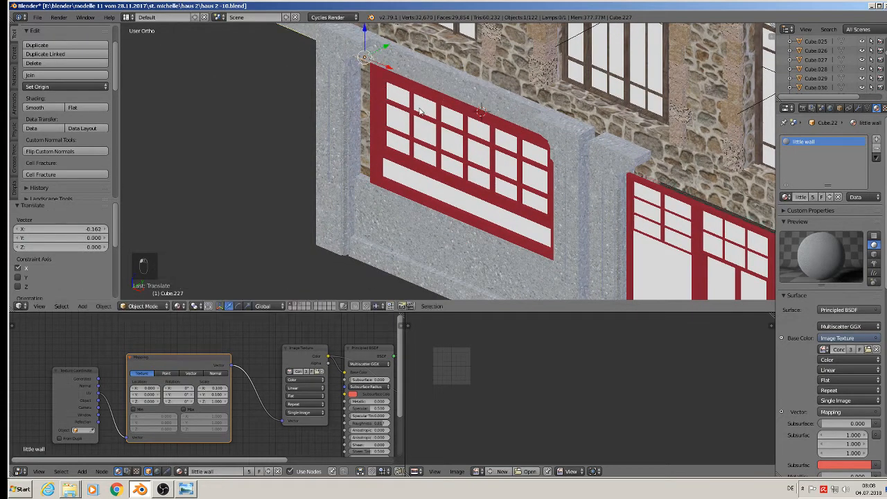
text(ry90)
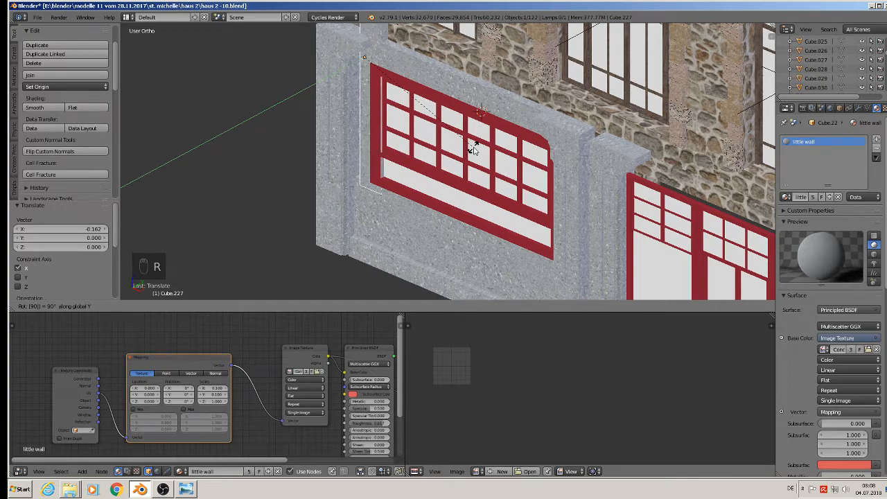
key(Return)
Fine-tune the rotated copy's X, Y and Z position so it fills the gap between left pillar and window frame.
middle_drag(493, 212, 644, 184)
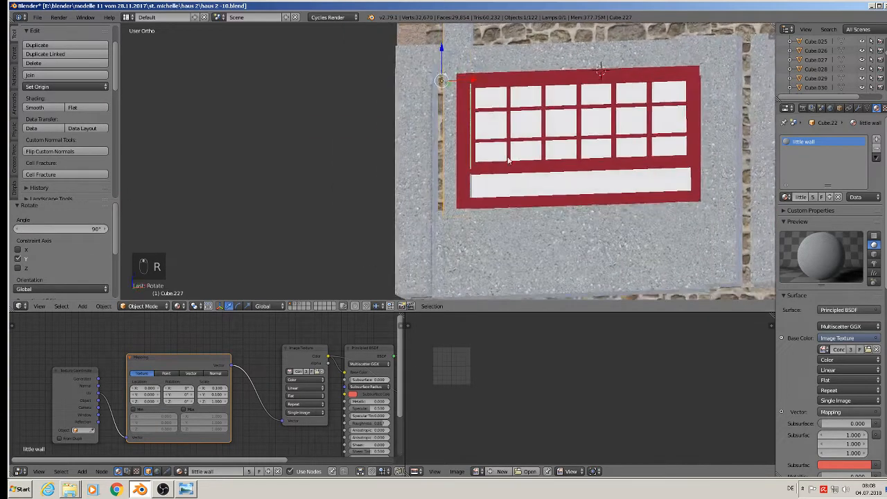
scroll(500, 135, up, 2)
drag(447, 52, 432, 54)
middle_drag(435, 80, 428, 103)
shift+middle_drag(423, 57, 401, 118)
drag(383, 81, 386, 68)
shift+middle_drag(439, 174, 439, 121)
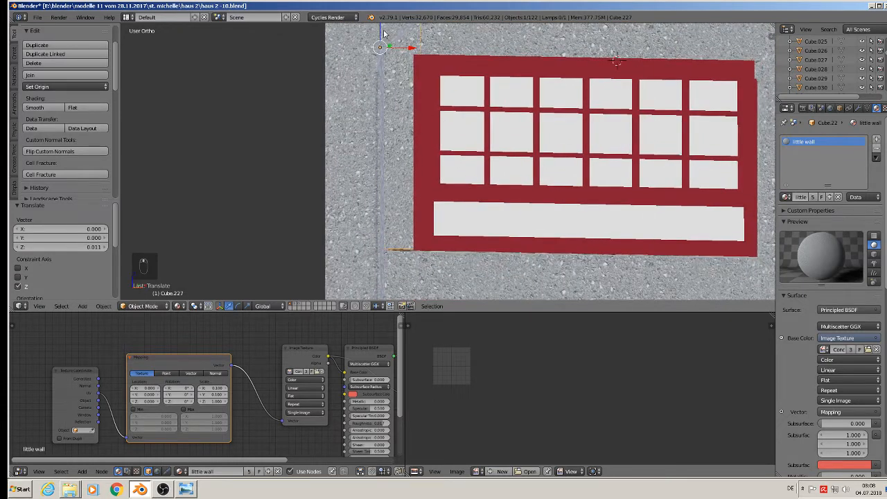
drag(384, 32, 380, 34)
middle_drag(380, 34, 419, 61)
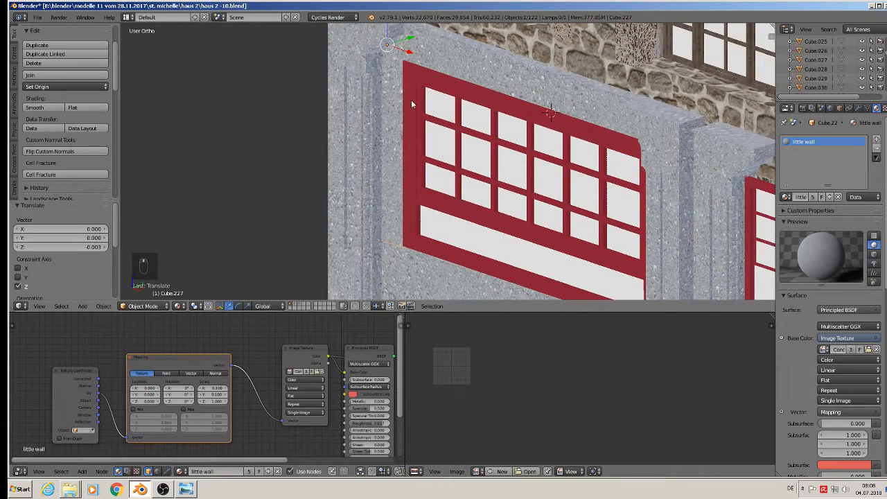
middle_drag(411, 104, 396, 87)
drag(392, 29, 414, 43)
middle_drag(414, 49, 559, 215)
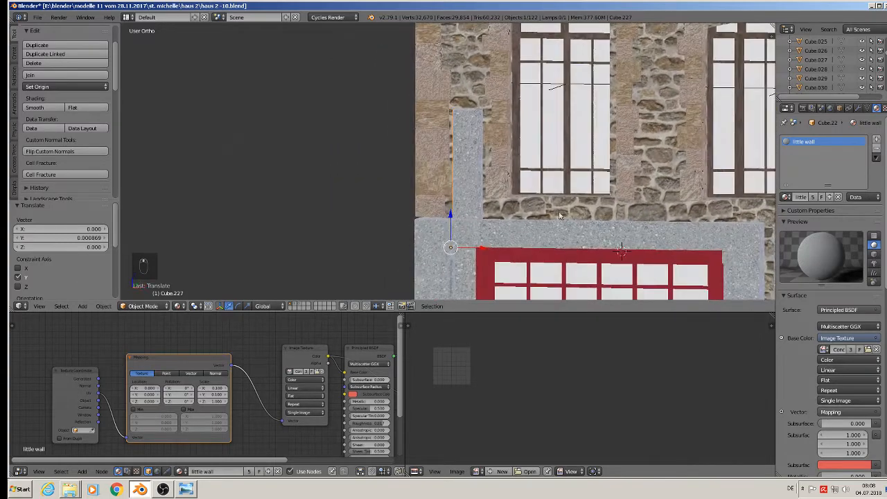
Lower the upright piece's top vertices about 0.133 along Z to the lintel's top edge.
key(Tab)
key(a)
key(a)
key(c)
click(428, 100)
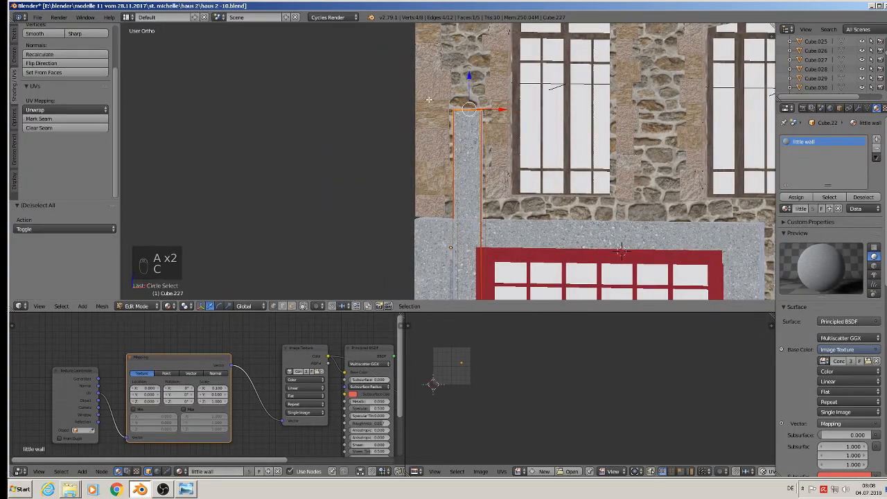
drag(467, 84, 471, 187)
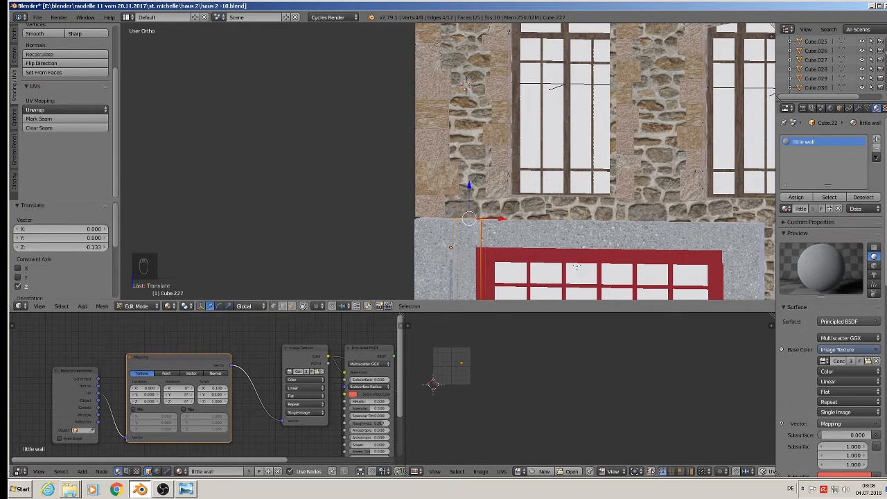
Select the entire upright piece beside the window and remap its UVs with Cube Projection.
middle_drag(631, 287, 651, 298)
scroll(616, 277, down, 1)
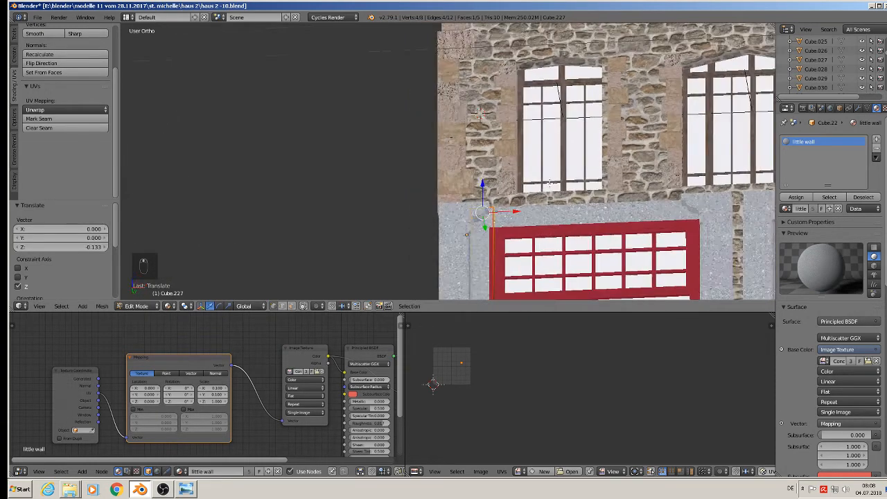
shift+middle_drag(531, 271, 386, 177)
scroll(386, 177, up, 3)
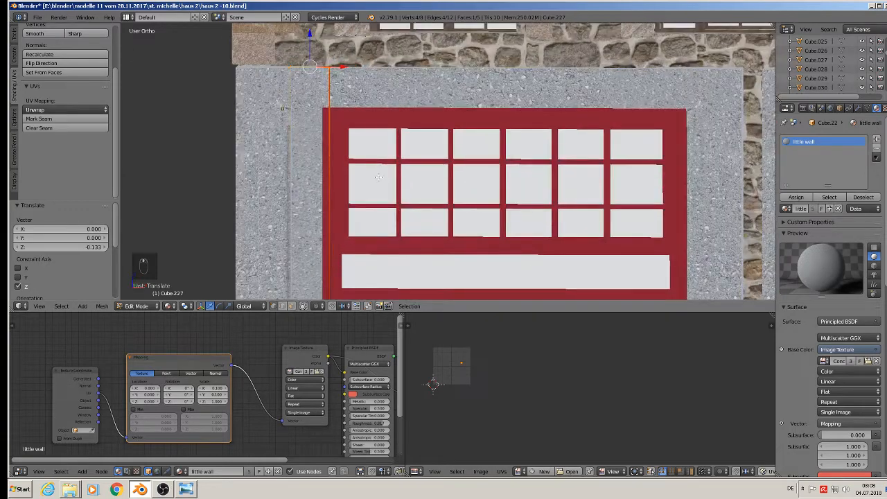
key(a)
key(a)
key(a)
key(u)
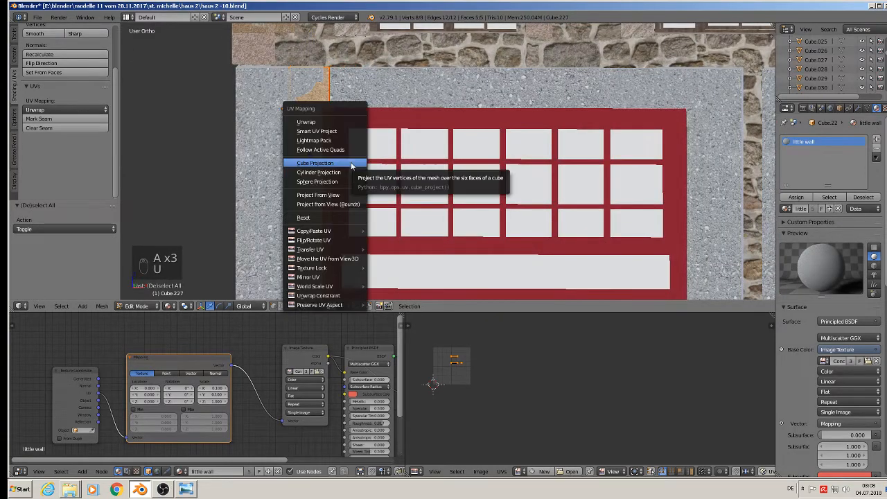
click(351, 163)
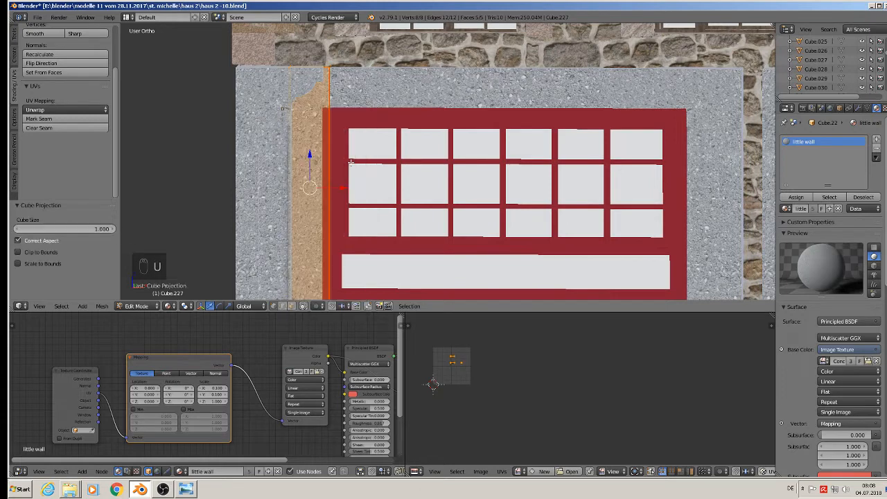
scroll(361, 169, down, 4)
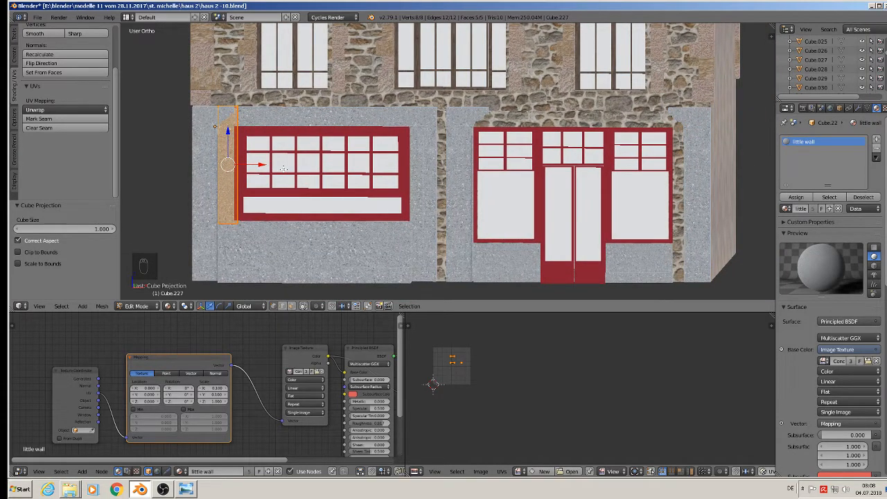
Duplicate the upright piece's mesh about 0.374 along X into the stone gap between the two shopfronts.
key(shift+d)
key(x)
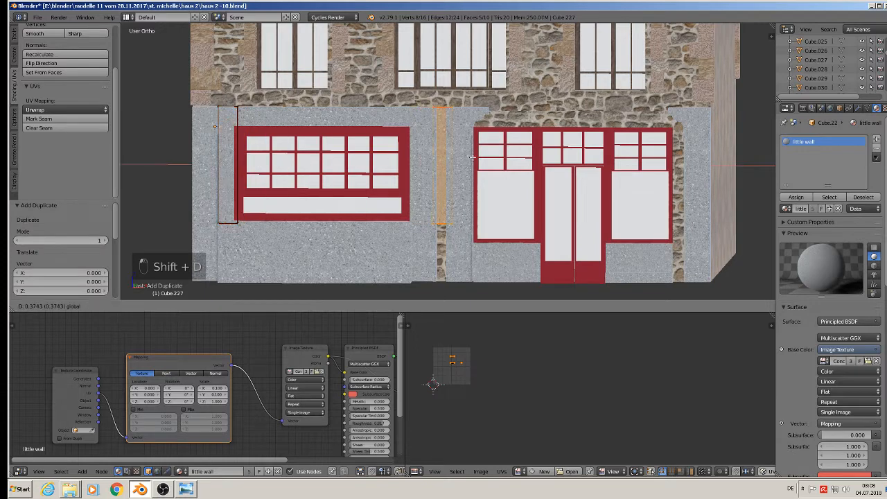
click(472, 160)
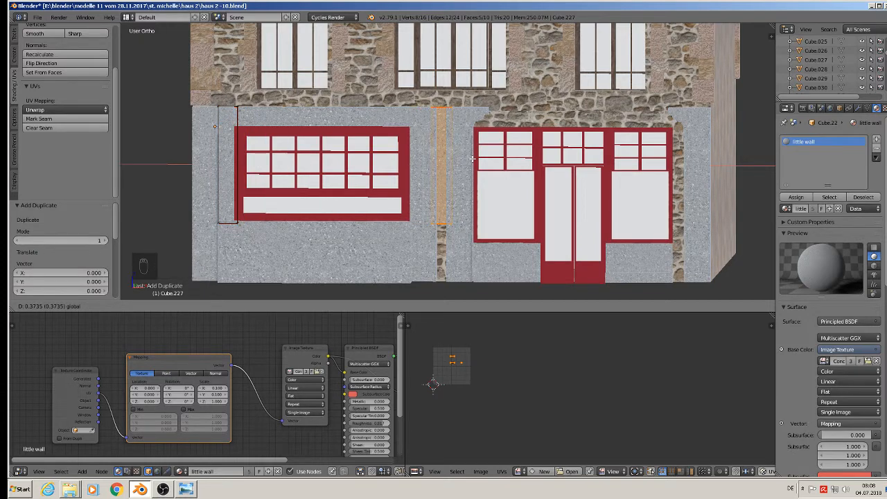
Select the middle upright's bottom vertices and lower them 0.1 along Z to the ground.
key(a)
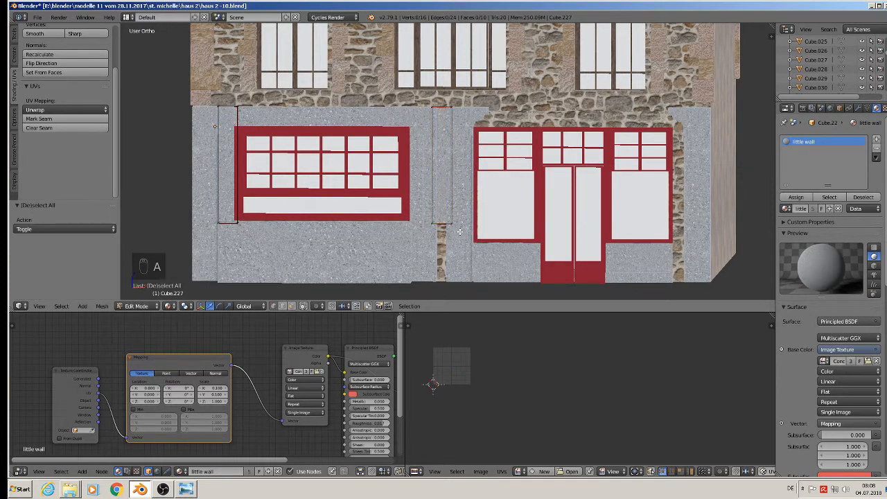
key(c)
drag(458, 226, 454, 254)
right_click(399, 215)
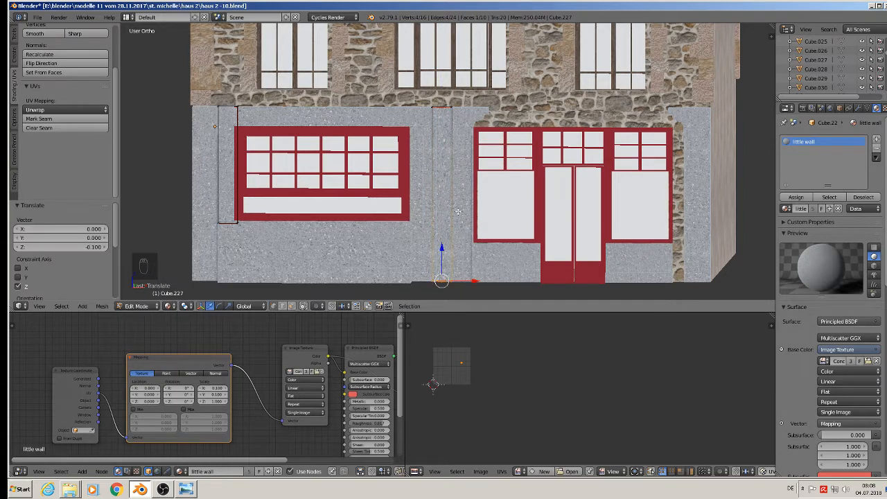
Remap the UVs of both upright pieces with Cube Projection and return to Object Mode.
key(a)
key(a)
key(u)
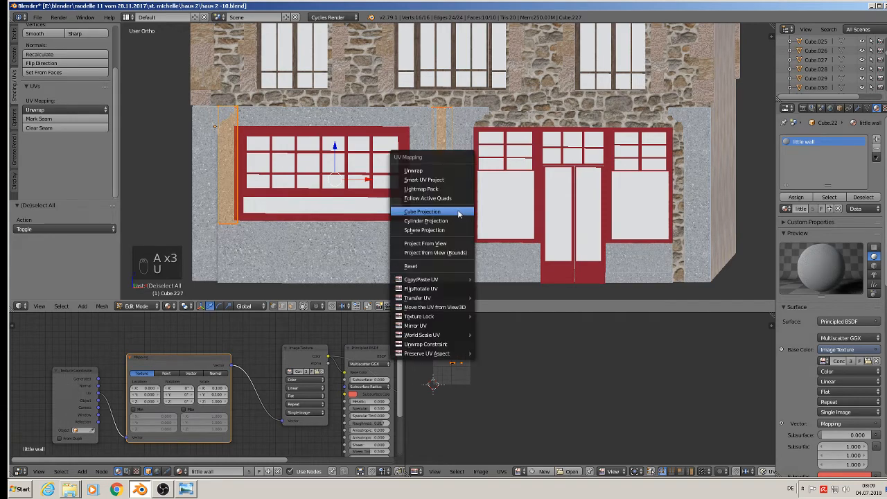
click(457, 211)
key(Tab)
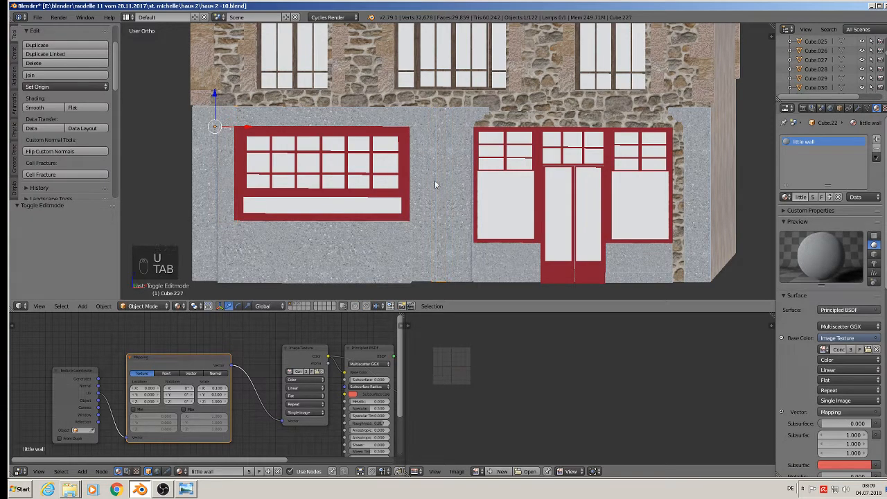
Duplicate the lintel 0.464 along X above the door shopfront and scale the copy by 1.127 along X.
right_click(289, 139)
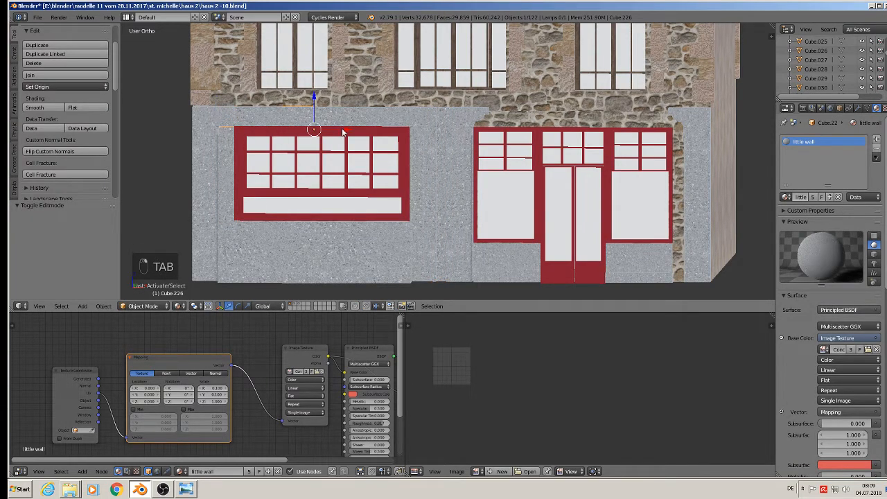
key(shift+d)
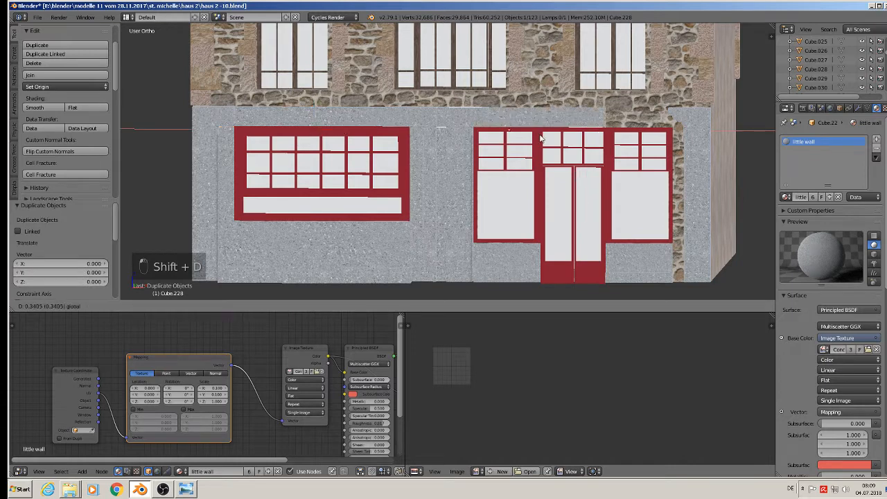
key(x)
click(644, 163)
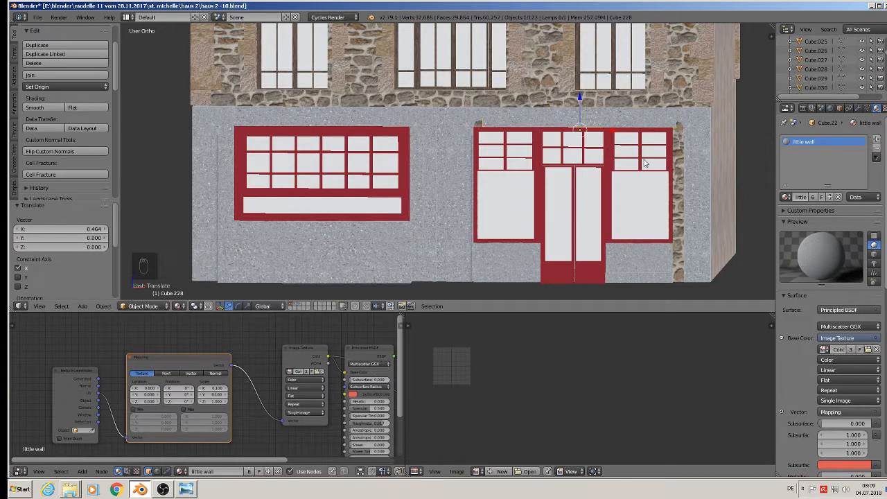
key(s)
click(679, 171)
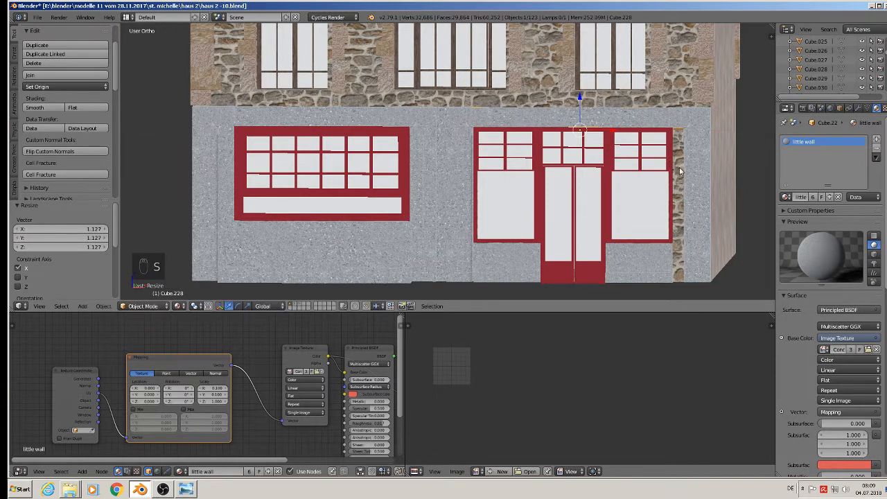
Remap the UVs of the entire lintel above the door shopfront with Cube Projection.
key(Tab)
key(a)
key(a)
key(a)
key(a)
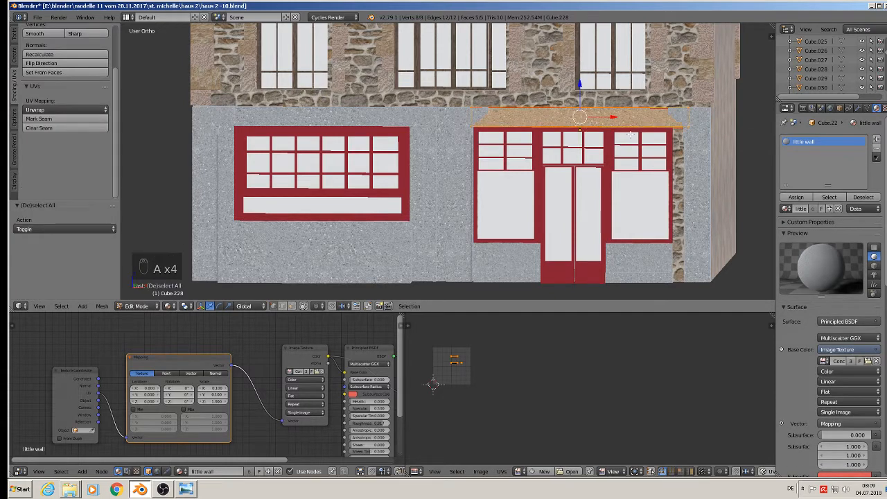
key(u)
click(630, 136)
key(Tab)
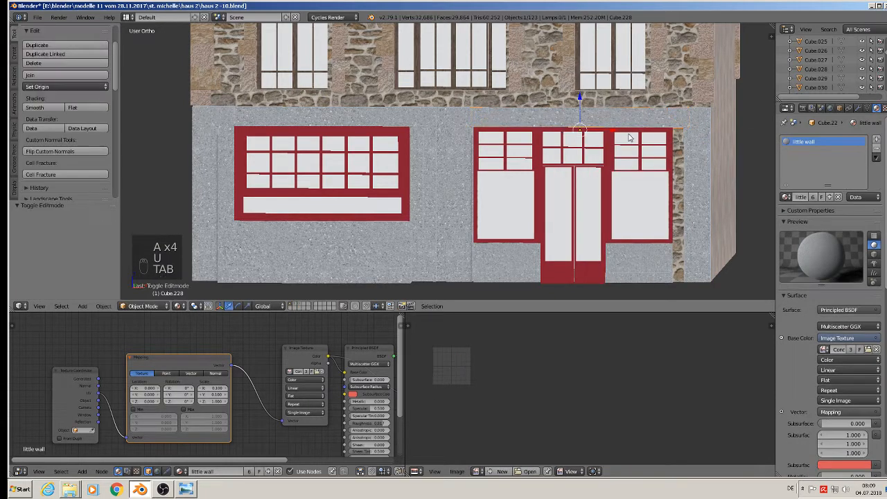
Duplicate the door shopfront's lintel, rotate the copy 90° about Y and fit it into the gap beside the shopfront's right edge.
key(shift+d)
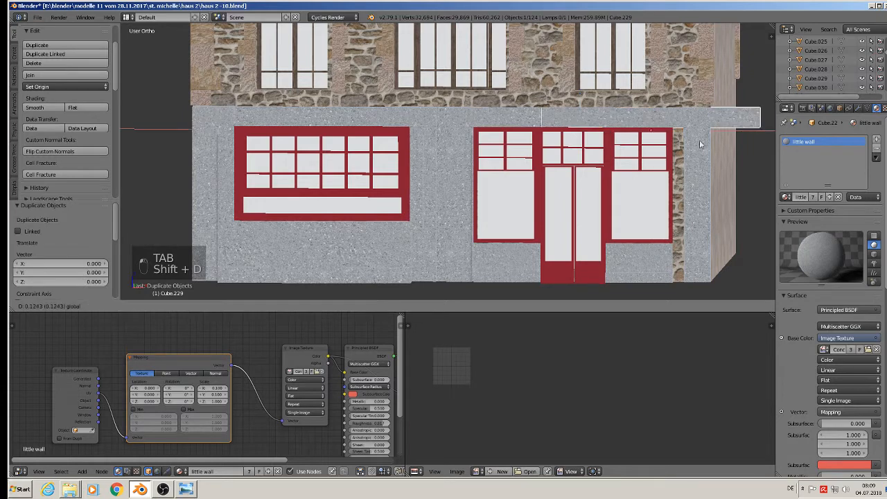
click(714, 146)
text(r)
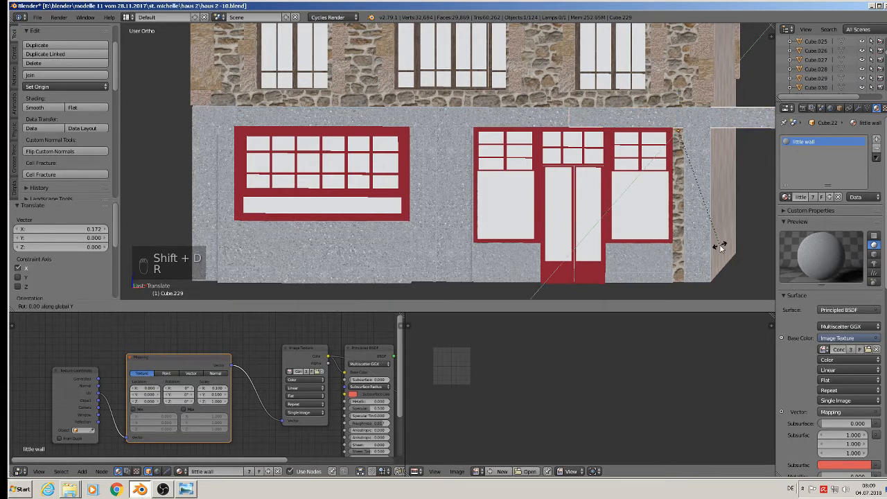
text(y90)
click(702, 146)
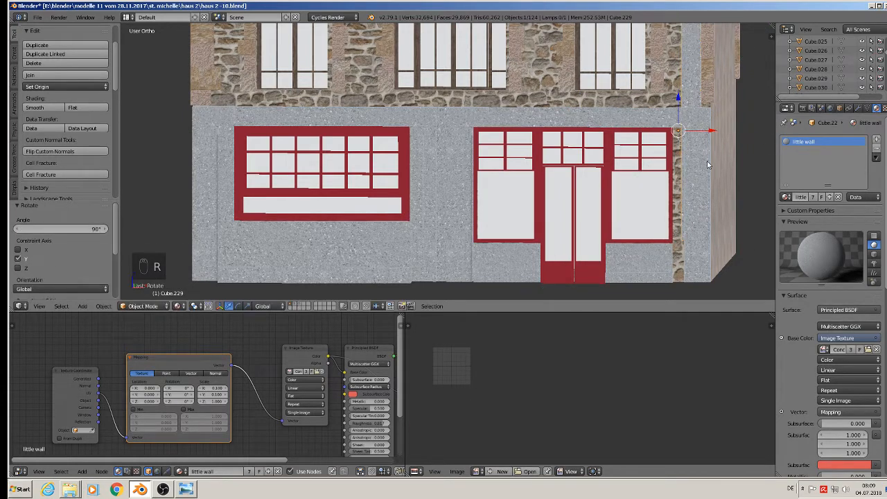
key(g)
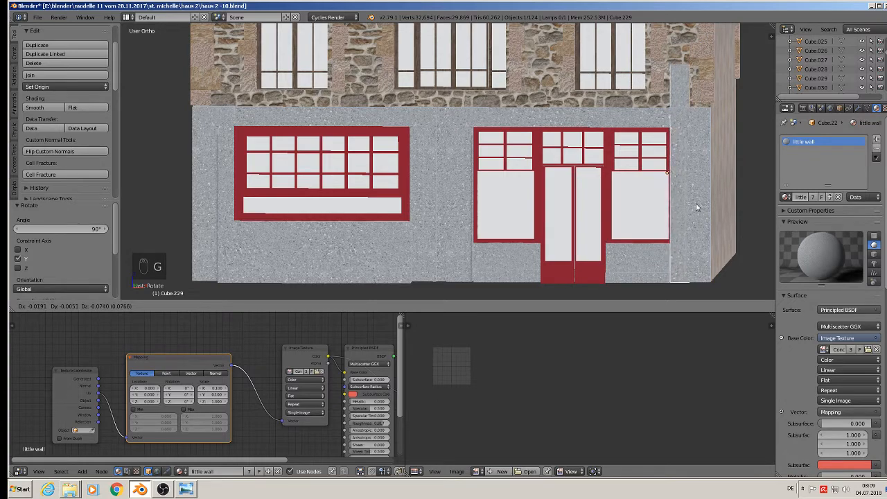
click(699, 206)
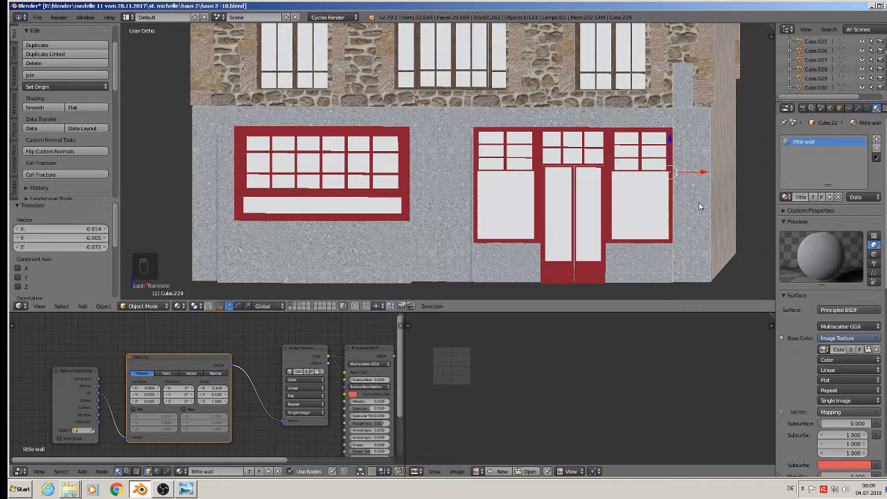
Lower the new upright's top vertices 0.079 along Z to the lintel's top edge and return to Object Mode.
middle_drag(699, 206, 699, 142)
key(Tab)
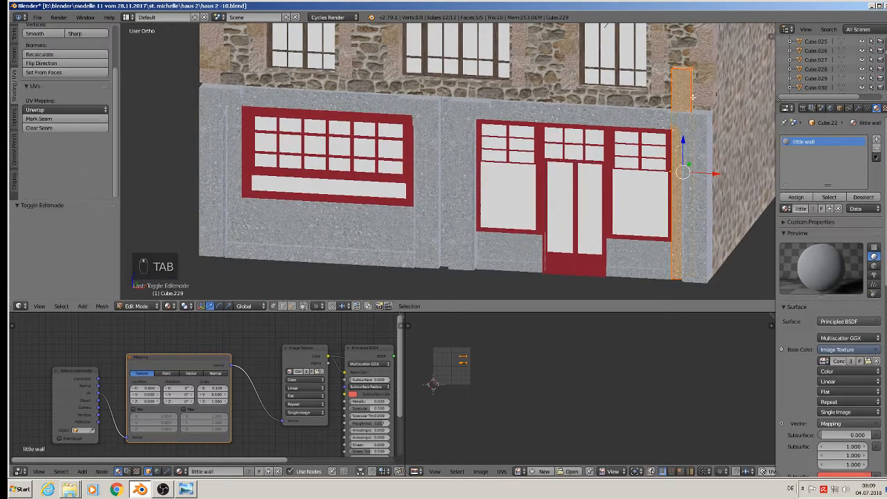
key(a)
key(a)
key(c)
click(682, 52)
drag(683, 49, 697, 86)
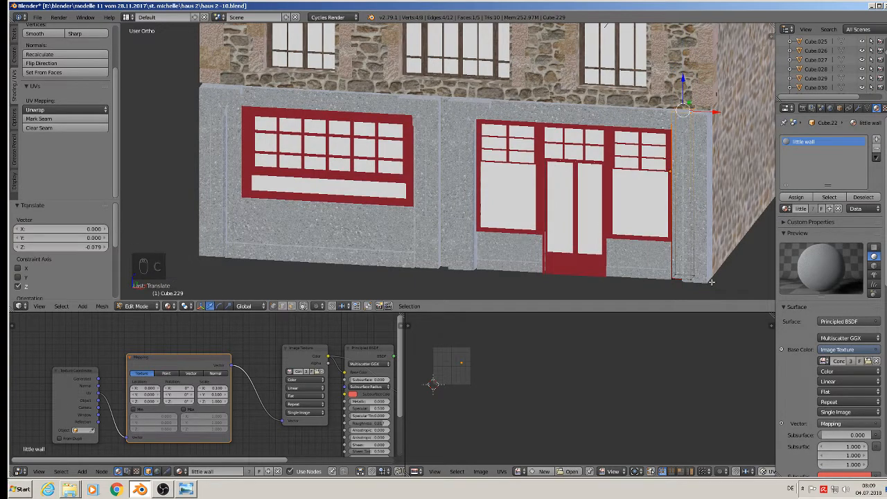
key(Tab)
Deselect everything and examine the granite ground floor from several angles and distances.
scroll(691, 262, down, 2)
key(a)
key(a)
middle_drag(691, 262, 634, 243)
scroll(594, 268, up, 3)
middle_drag(589, 261, 629, 266)
scroll(644, 266, down, 2)
scroll(644, 266, down, 3)
scroll(584, 250, up, 2)
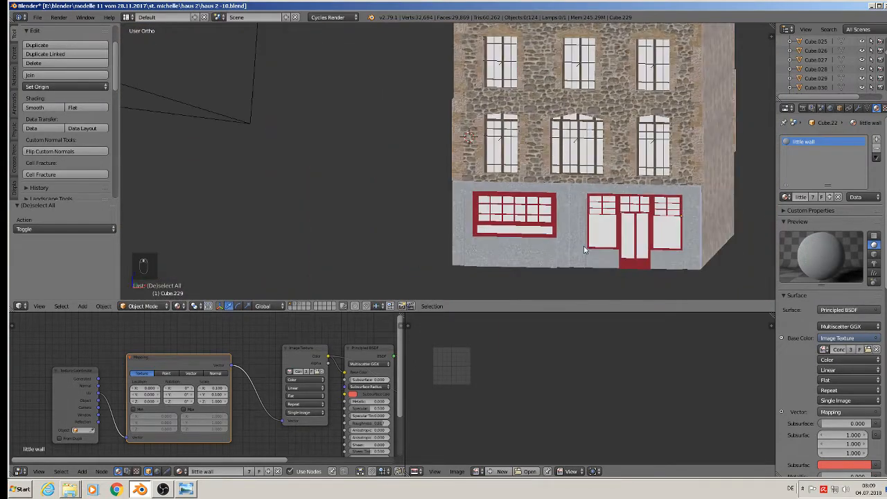
Save the current Blender file.
click(37, 17)
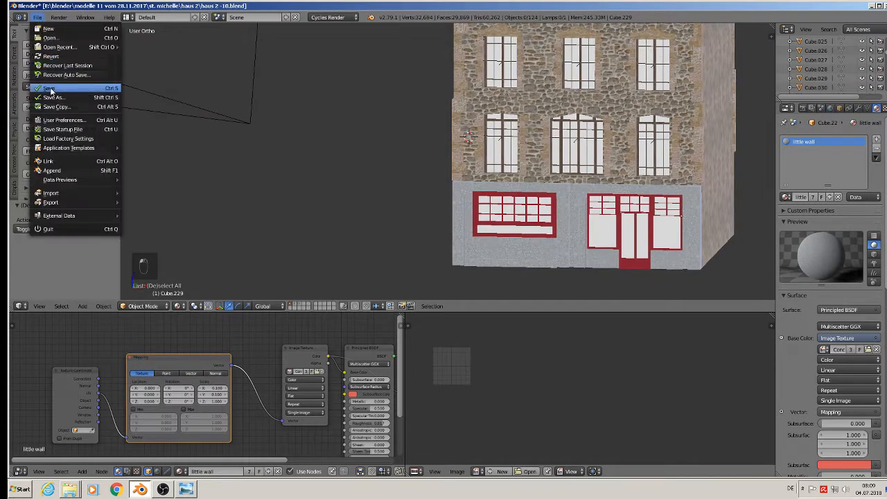
click(55, 88)
Move the spare stone opening frame beside the house to layer 2.
shift+middle_drag(692, 140, 409, 140)
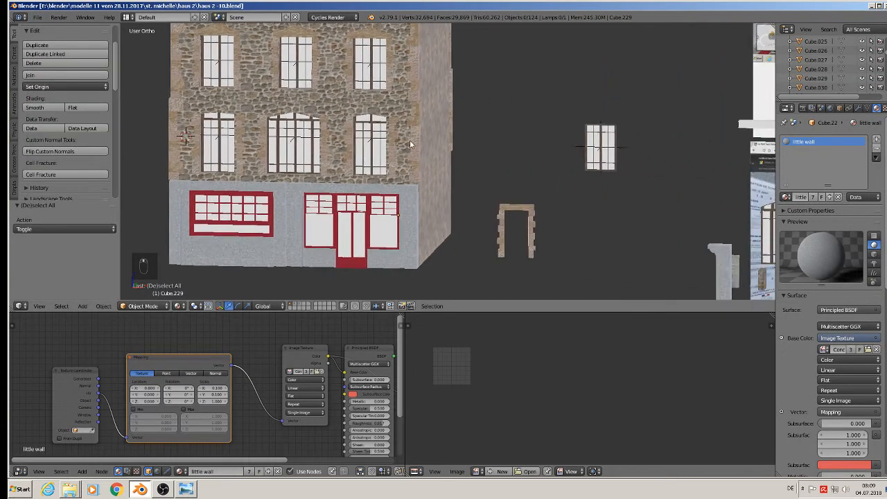
scroll(530, 174, down, 2)
shift+middle_drag(596, 219, 533, 200)
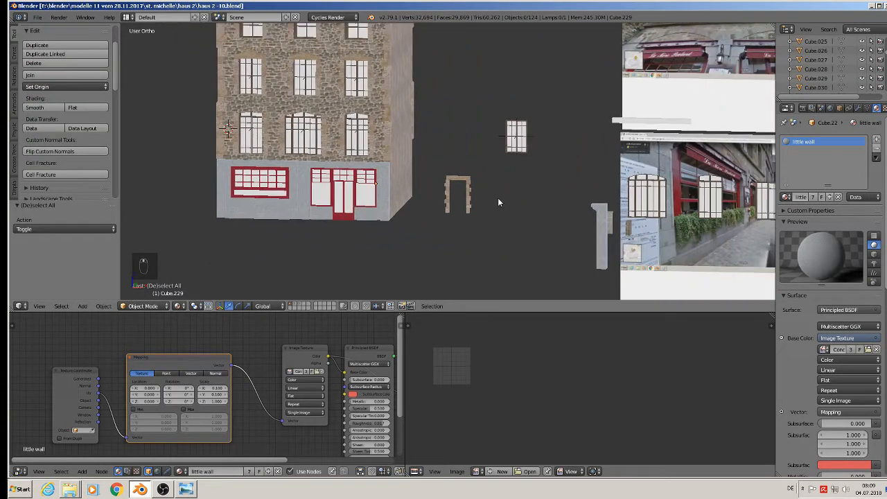
scroll(498, 201, up, 2)
scroll(494, 199, up, 1)
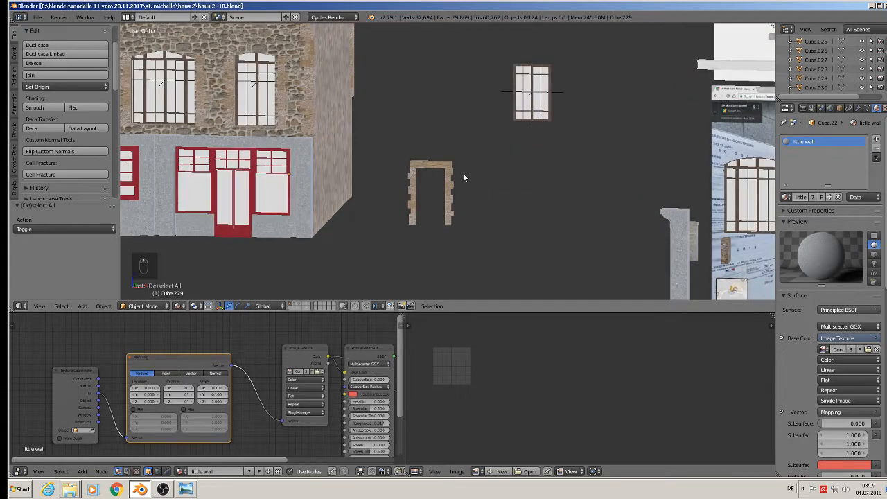
shift+middle_drag(462, 179, 509, 241)
right_click(483, 223)
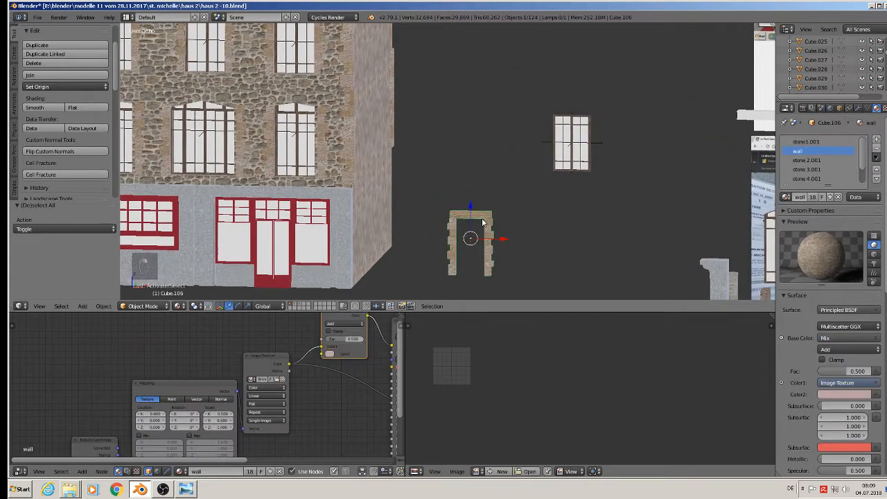
key(m)
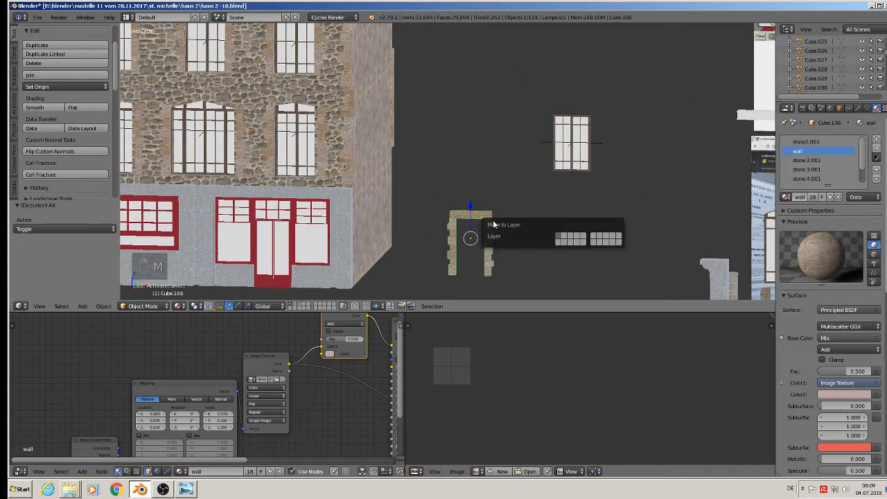
click(566, 239)
Move the spare rectangular window floating beside the house to layer 2.
right_click(583, 141)
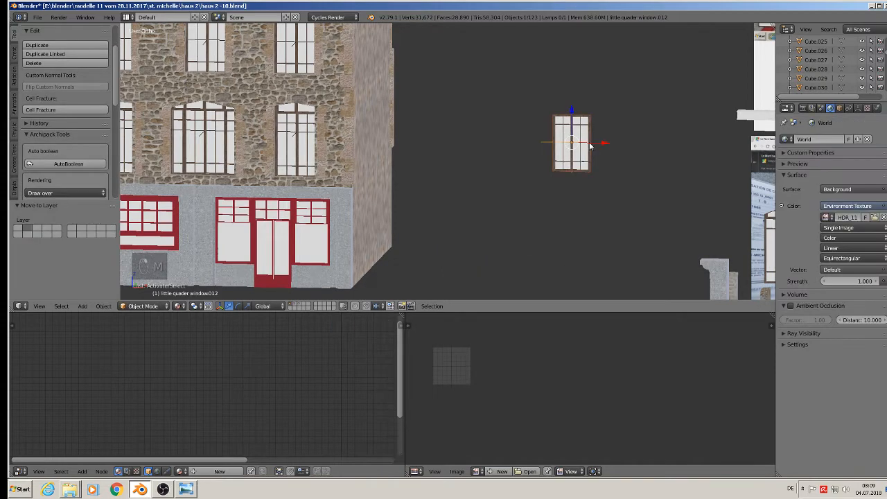
key(m)
click(695, 171)
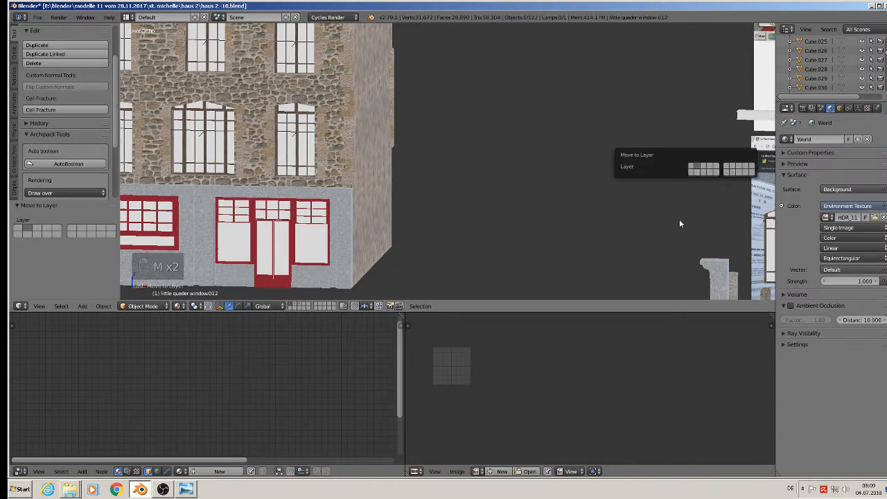
Move the tall granite pillar beside the reference photos to layer 2.
shift+middle_drag(566, 195, 502, 170)
scroll(554, 187, up, 2)
shift+middle_drag(681, 234, 409, 93)
right_click(469, 137)
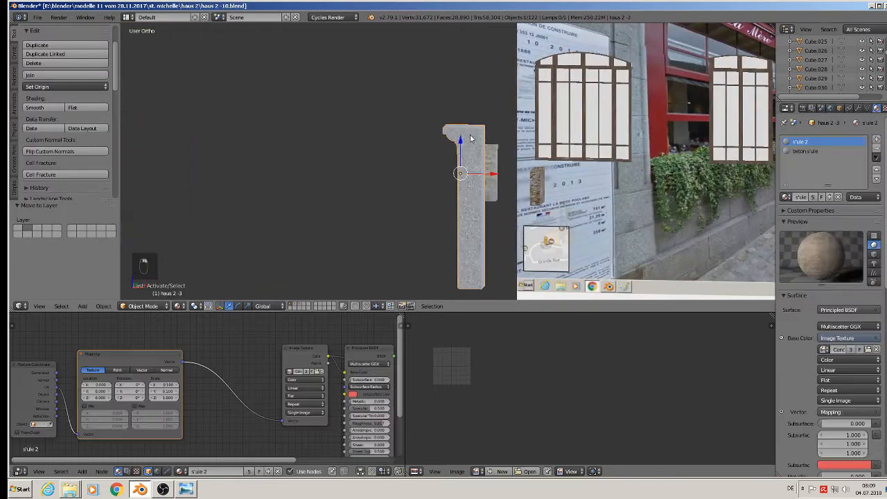
key(m)
click(555, 153)
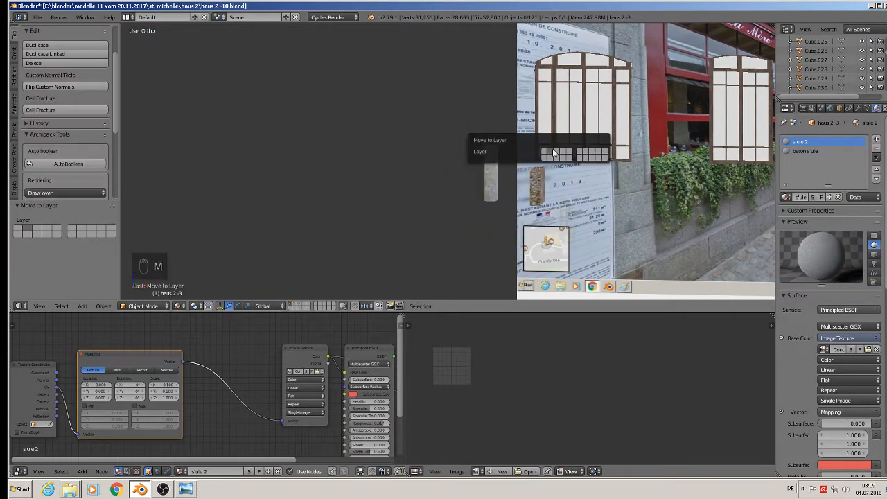
Move the spare long white moulding from beside the reference photos to the house front at the left shopfront, lowering it 0.261 along Z.
scroll(496, 195, up, 3)
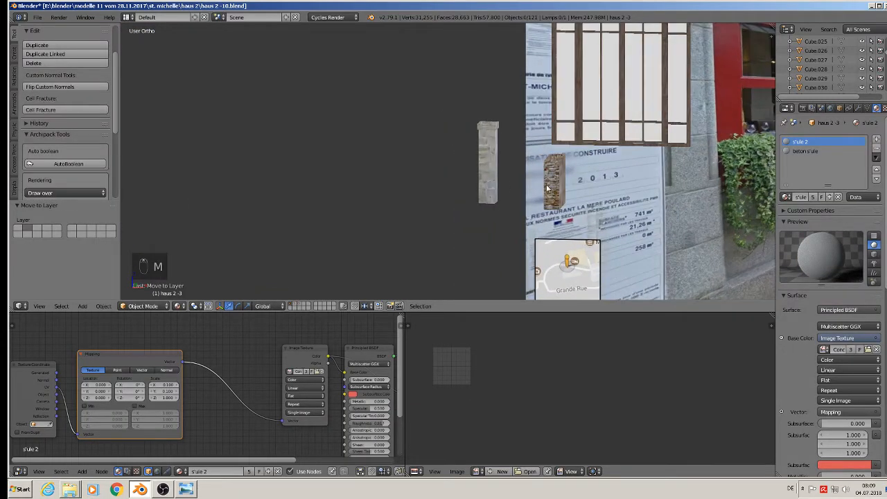
scroll(557, 182, down, 3)
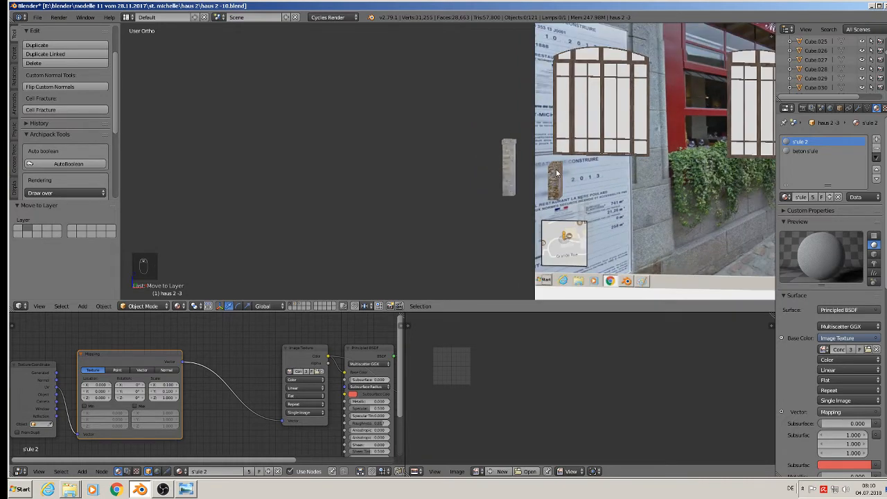
shift+middle_drag(651, 173, 410, 156)
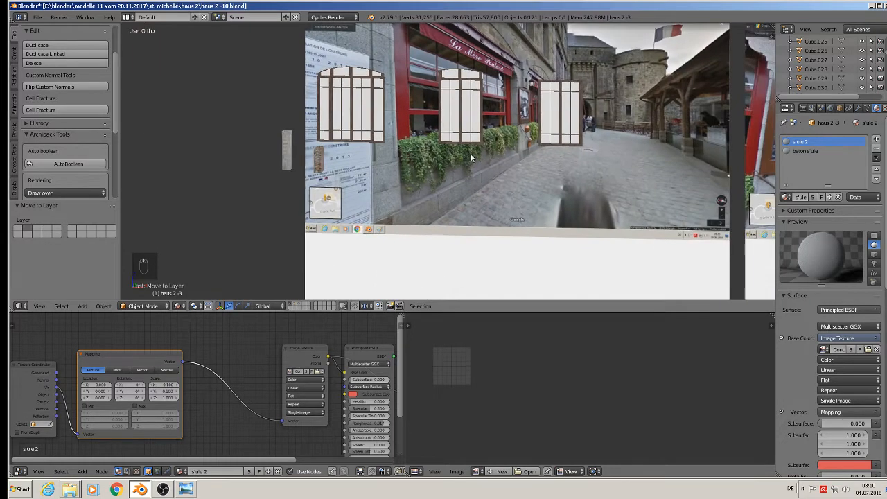
scroll(598, 151, down, 3)
shift+middle_drag(598, 150, 466, 262)
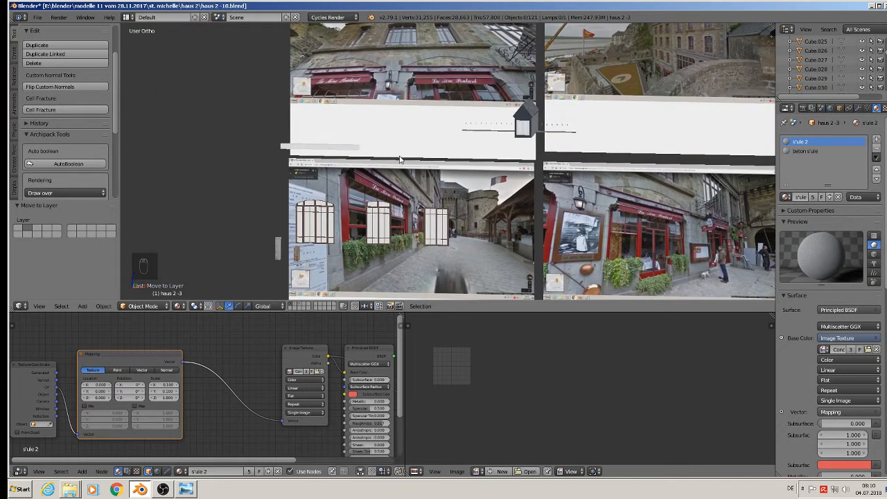
right_click(333, 152)
scroll(342, 125, up, 4)
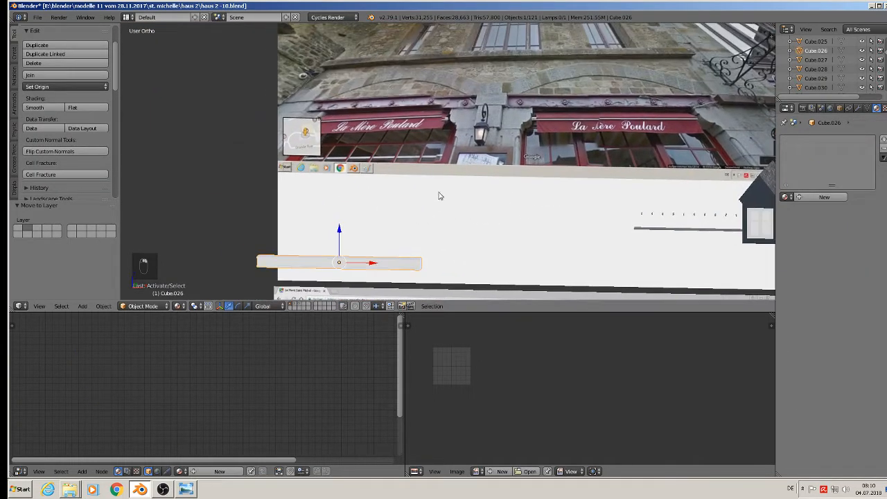
scroll(416, 252, down, 3)
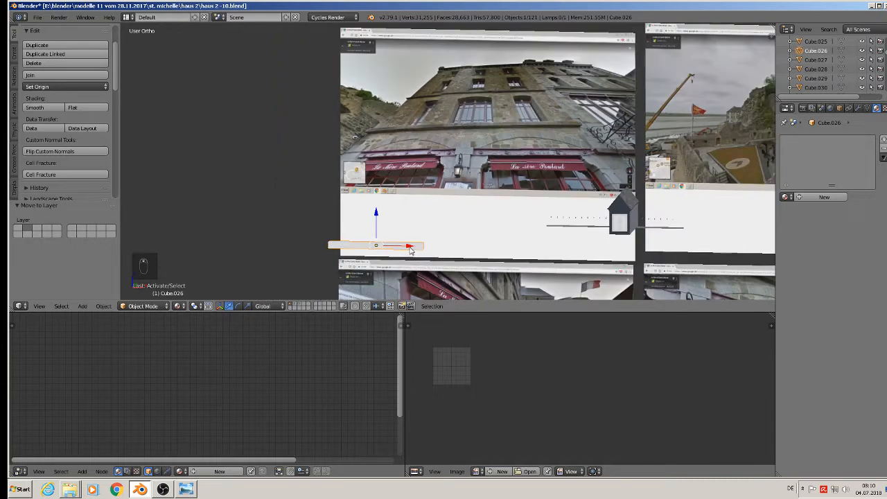
drag(410, 248, 219, 209)
shift+middle_drag(219, 209, 643, 123)
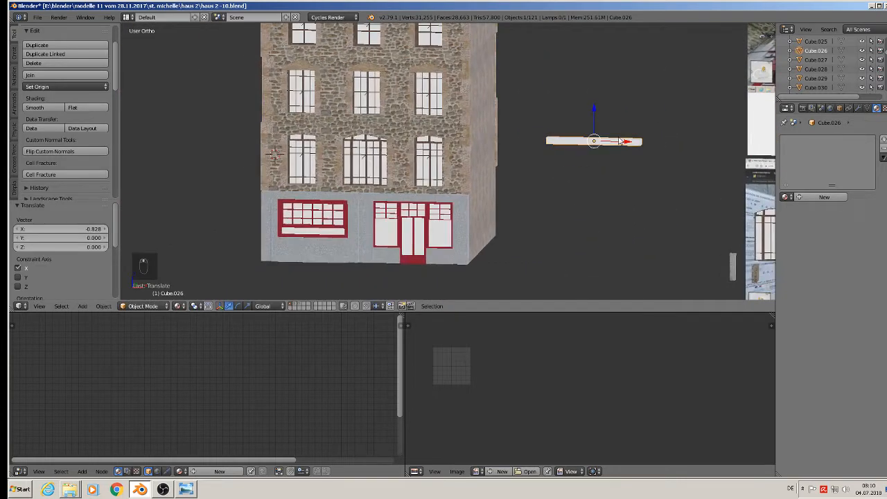
drag(621, 140, 316, 171)
Position the white moulding on the facade just above the left shopfront window, shifting it -0.167 along Y and 0.023 along Z.
middle_drag(334, 190, 313, 200)
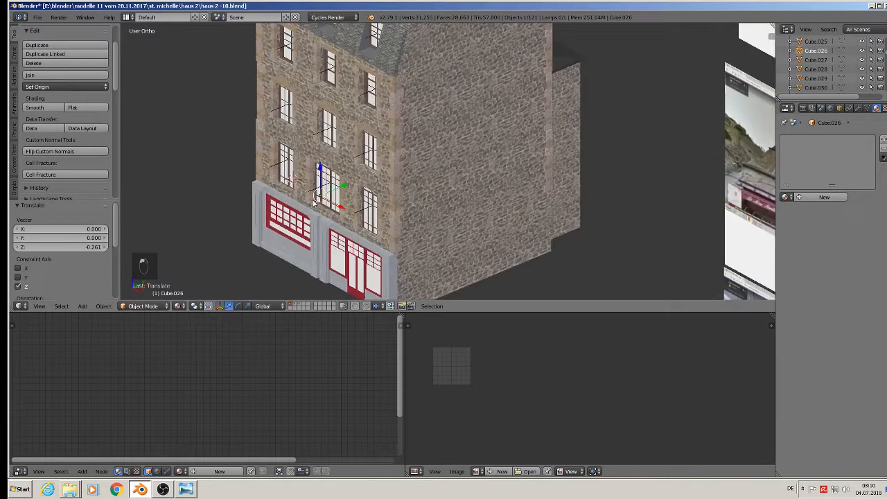
drag(342, 193, 317, 193)
middle_drag(317, 194, 361, 156)
scroll(326, 187, up, 2)
shift+middle_drag(305, 195, 484, 94)
scroll(468, 107, up, 2)
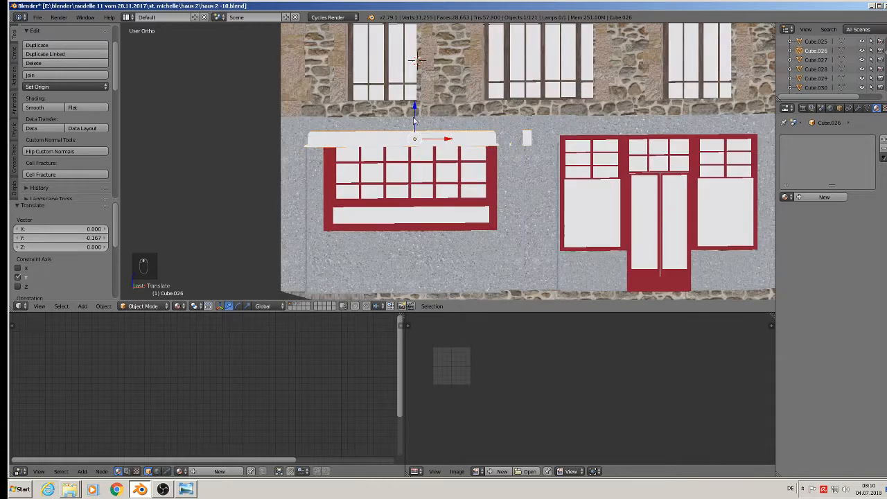
drag(414, 117, 415, 103)
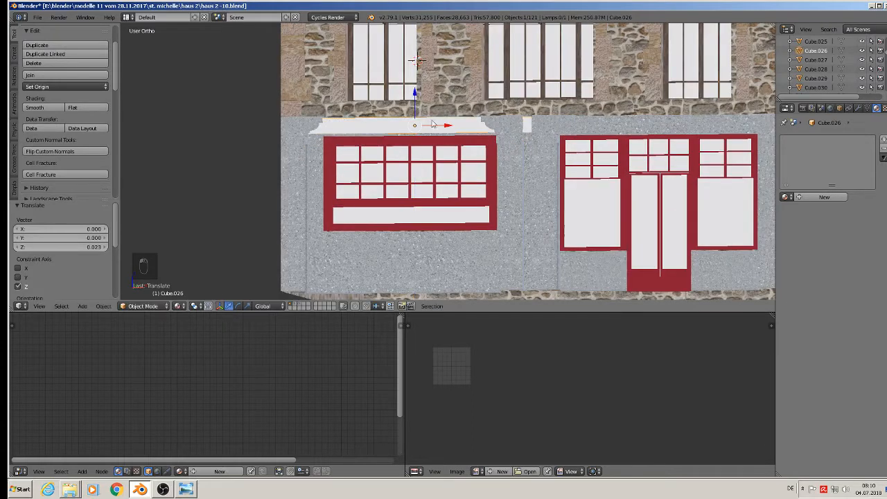
Scale the white moulding along X by about 0.906 to fit the width of the left shopfront.
middle_drag(421, 120, 449, 132)
key(KP_1)
scroll(513, 143, up, 2)
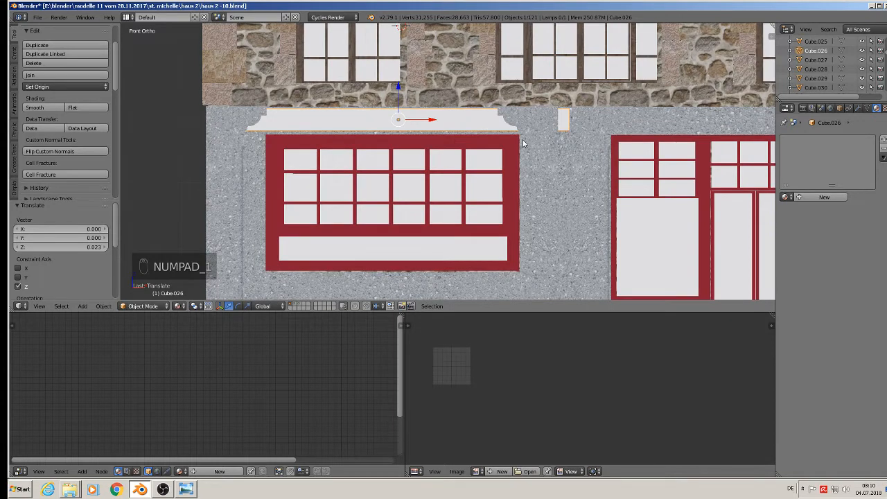
key(s)
click(510, 143)
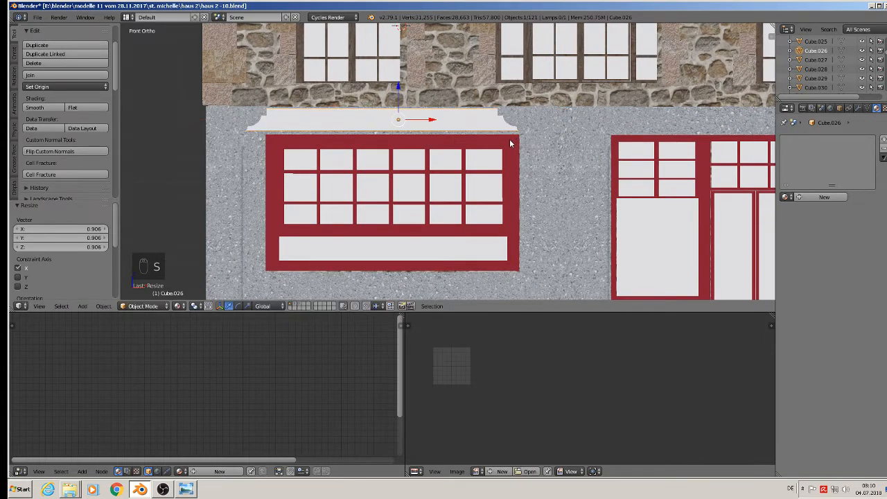
scroll(510, 143, down, 1)
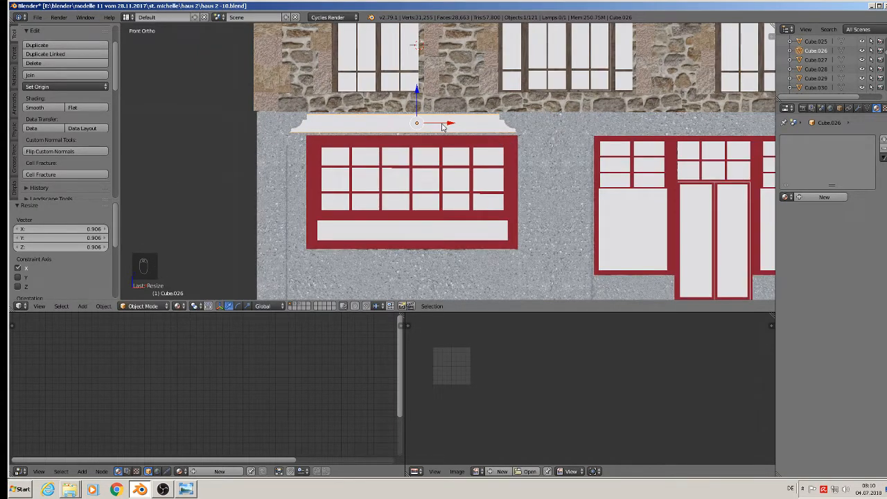
Duplicate the white moulding about 0.419 along X to sit above the right shopfront with the door.
key(shift+d)
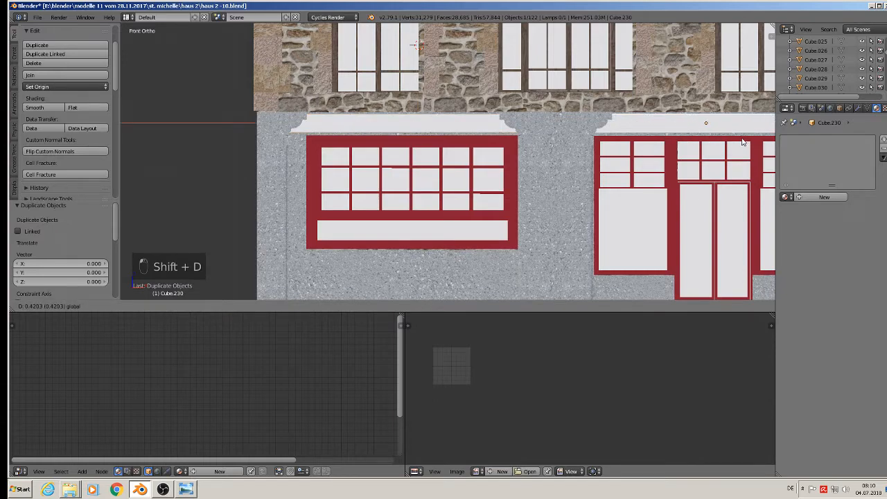
click(741, 141)
middle_drag(742, 141, 548, 142)
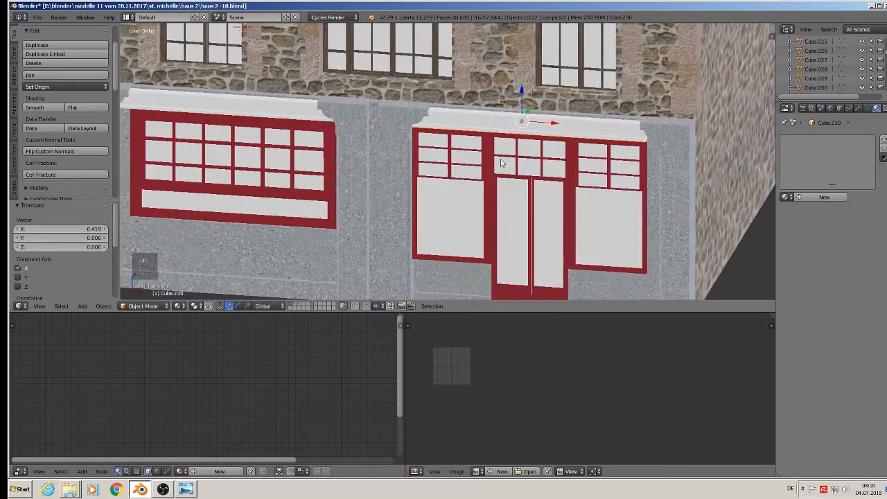
scroll(565, 142, up, 3)
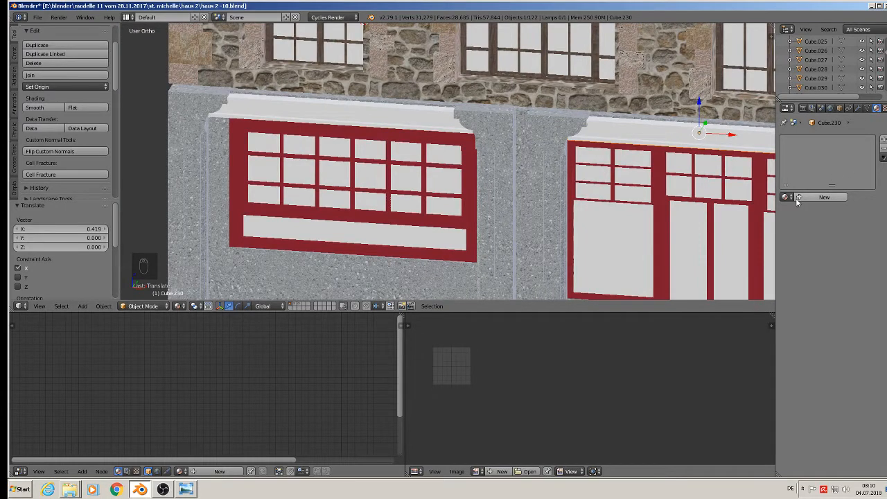
Assign the existing WINDOW RED material to the moulding above the right shopfront.
right_click(664, 179)
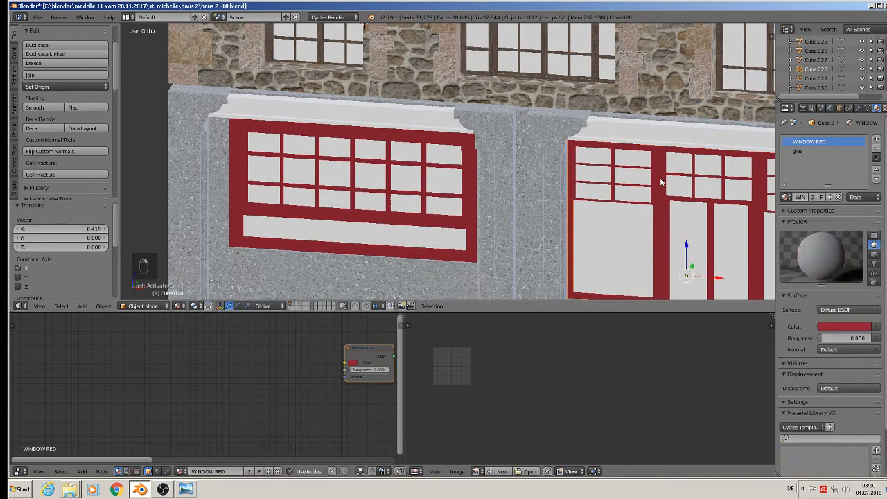
right_click(736, 148)
click(785, 197)
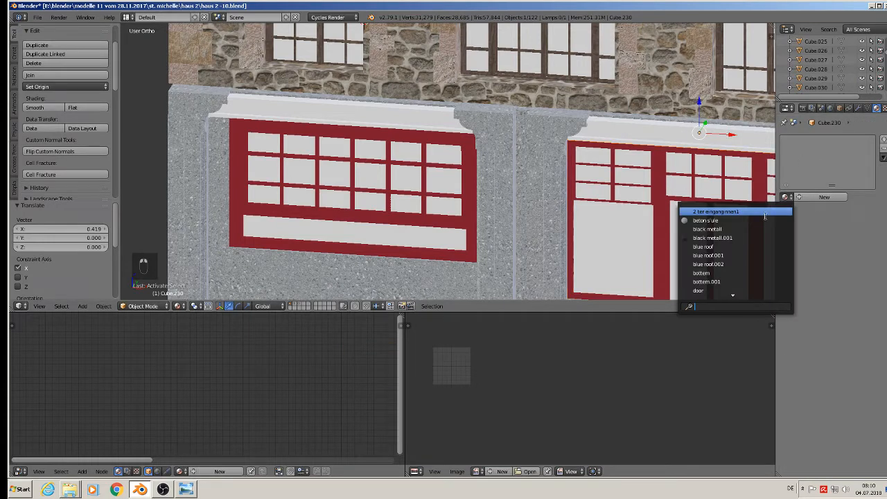
text(wi)
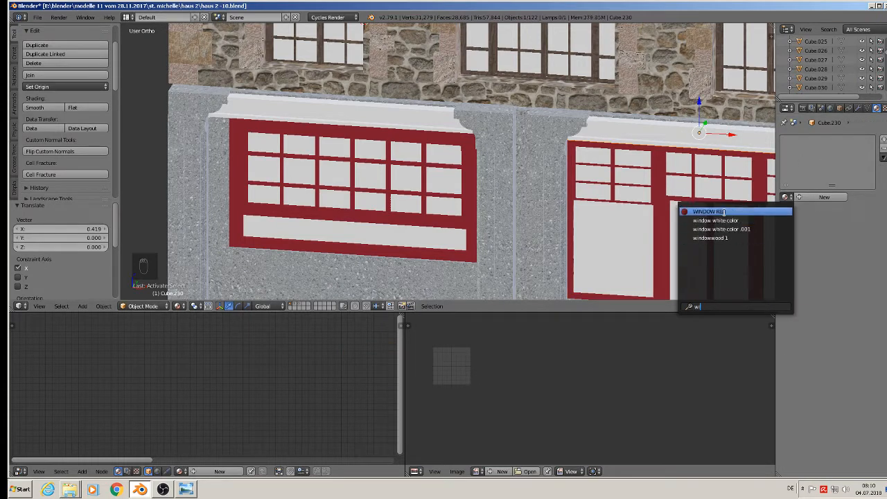
click(725, 211)
Assign the existing WINDOW RED material to the moulding above the left shopfront window.
right_click(379, 106)
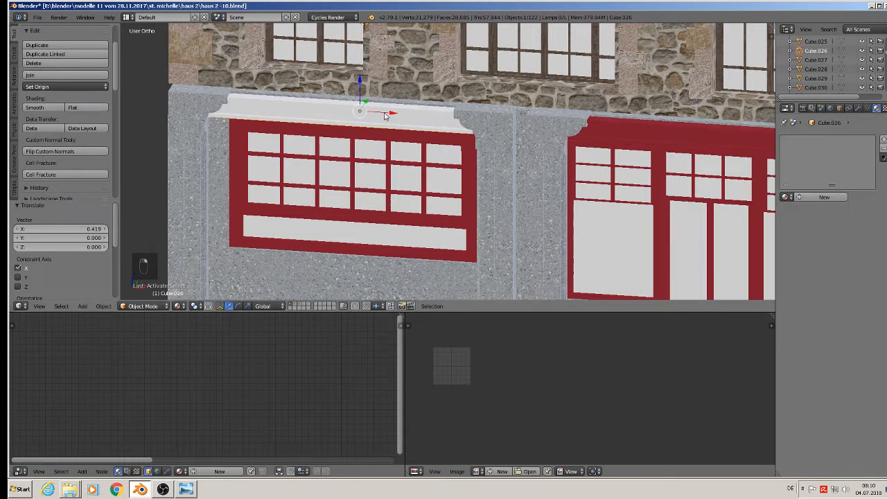
click(787, 197)
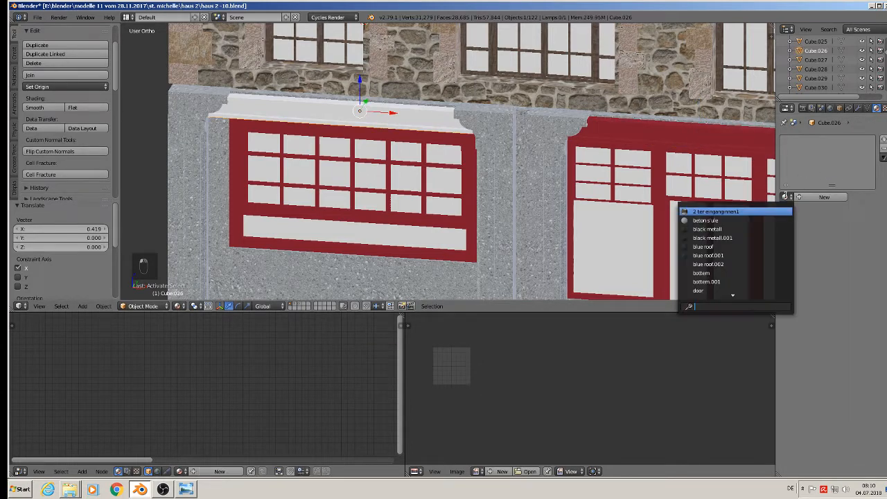
text(w)
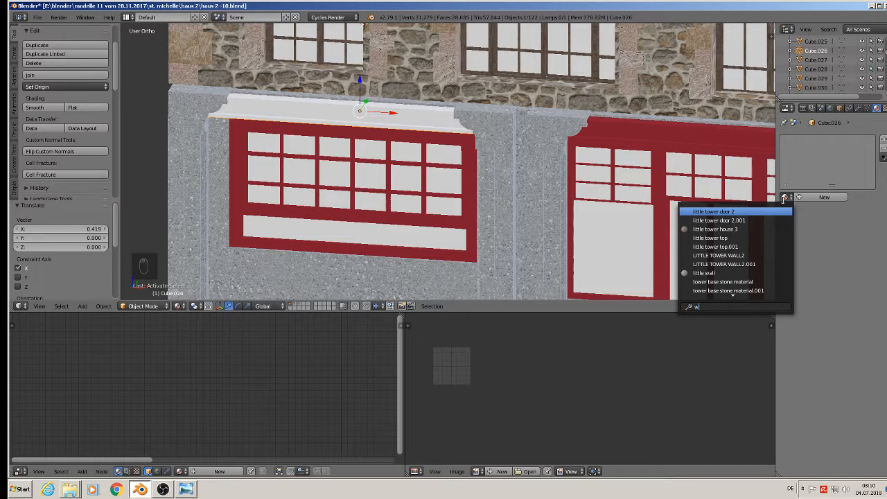
text(i)
key(Return)
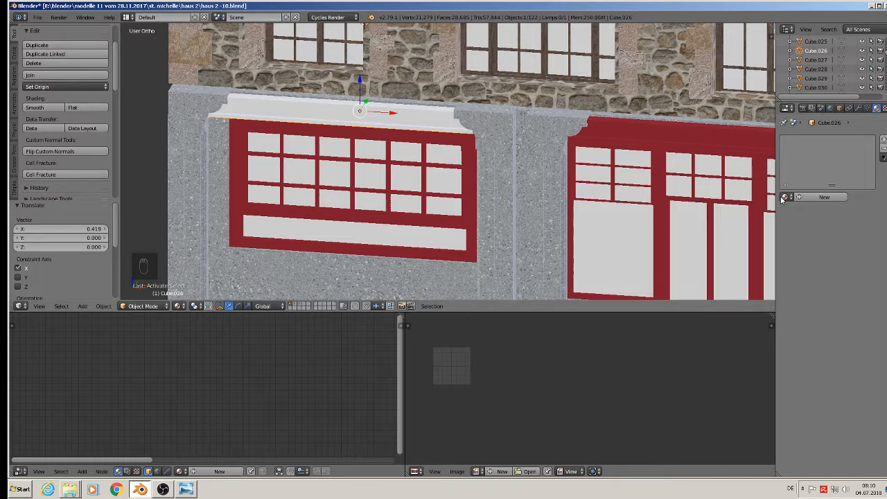
click(785, 197)
text(wi)
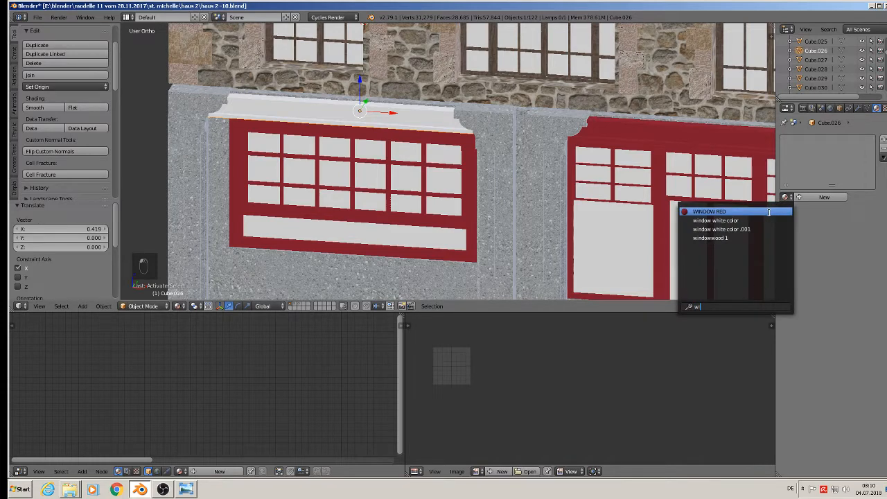
click(765, 211)
key(Tab)
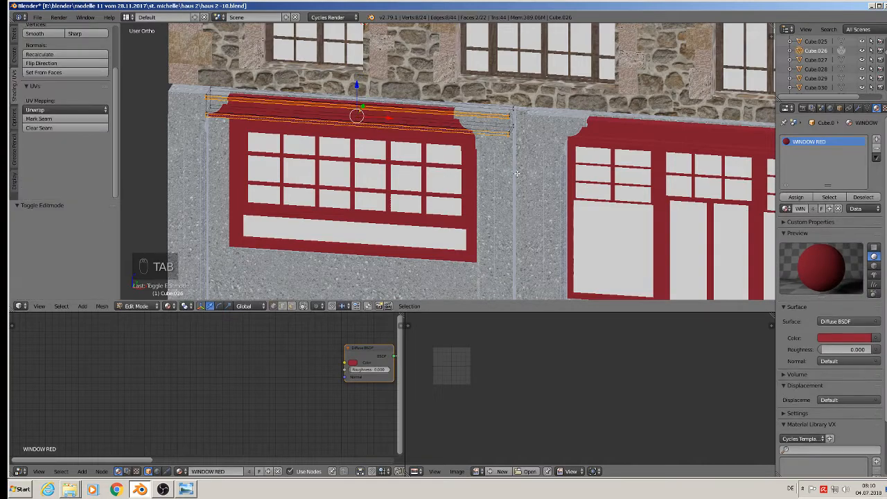
key(Tab)
Save the Blender file with both red shopfront mouldings in place.
scroll(517, 173, down, 3)
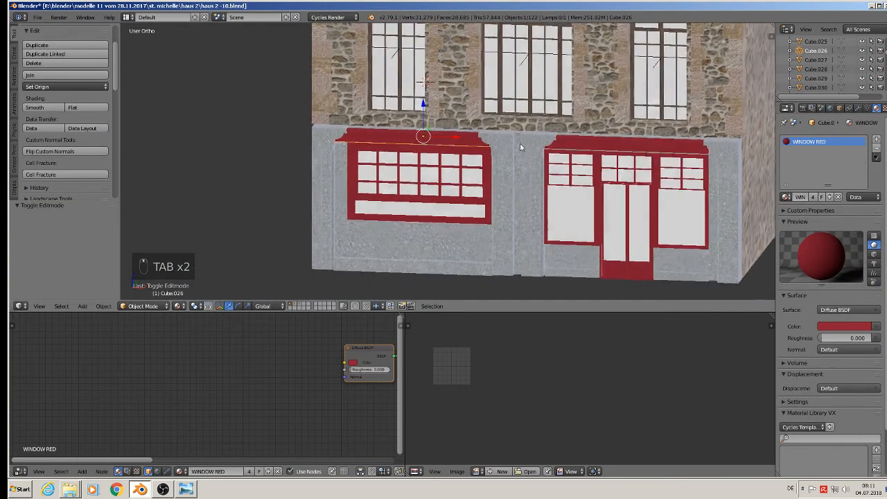
mouse_move(521, 146)
middle_down()
mouse_move(543, 134)
mouse_move(527, 154)
middle_up()
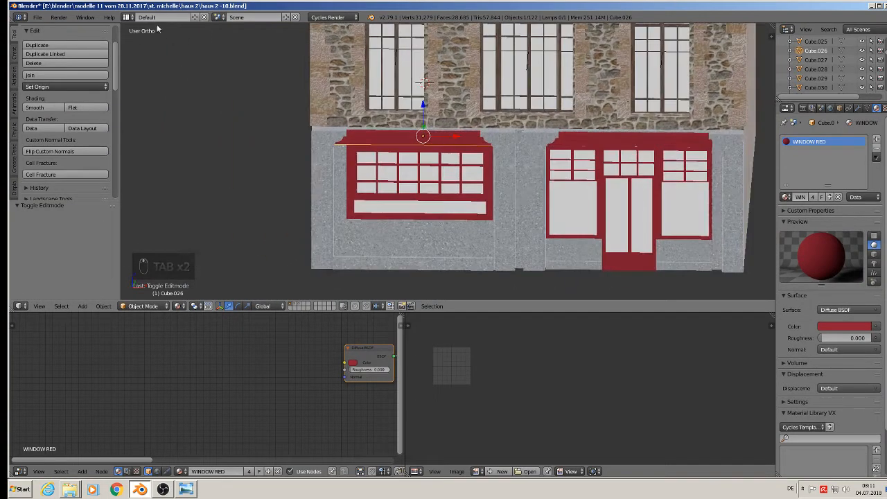
click(37, 18)
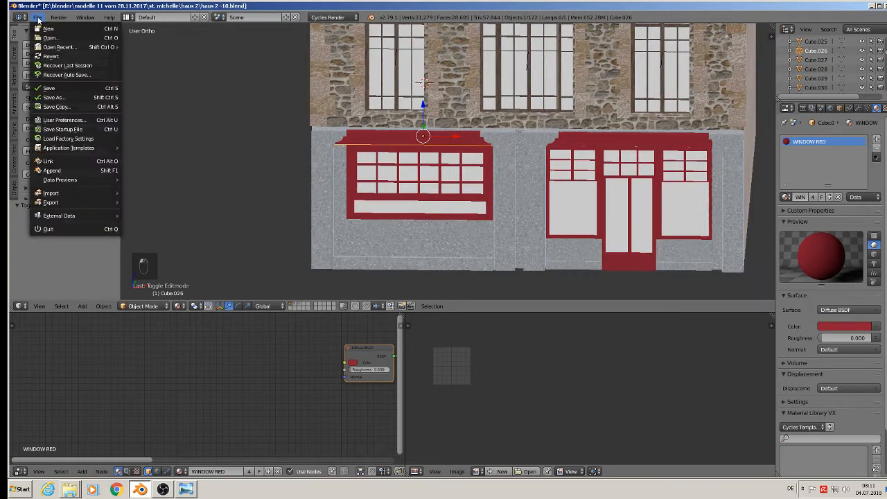
click(49, 89)
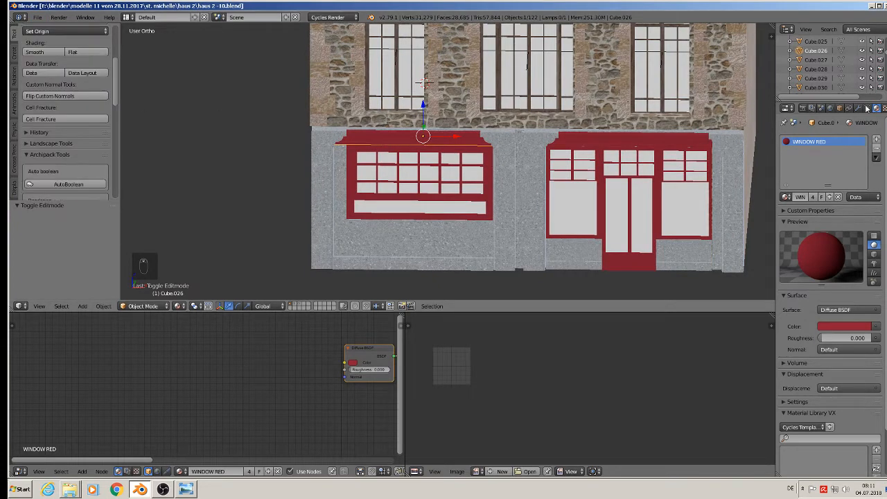
Check the left shopfront frame and granite panel for modifiers, deselect everything, and examine the whole house beside the reference photos.
click(858, 108)
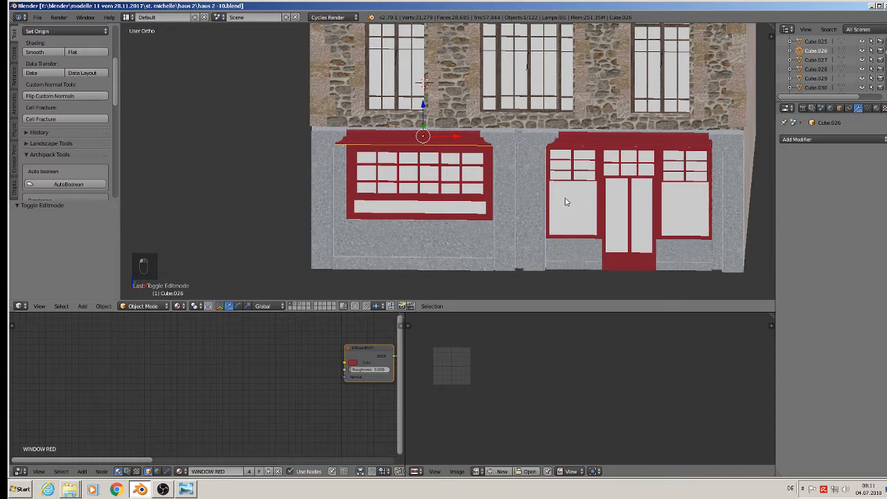
right_click(537, 200)
right_click(478, 197)
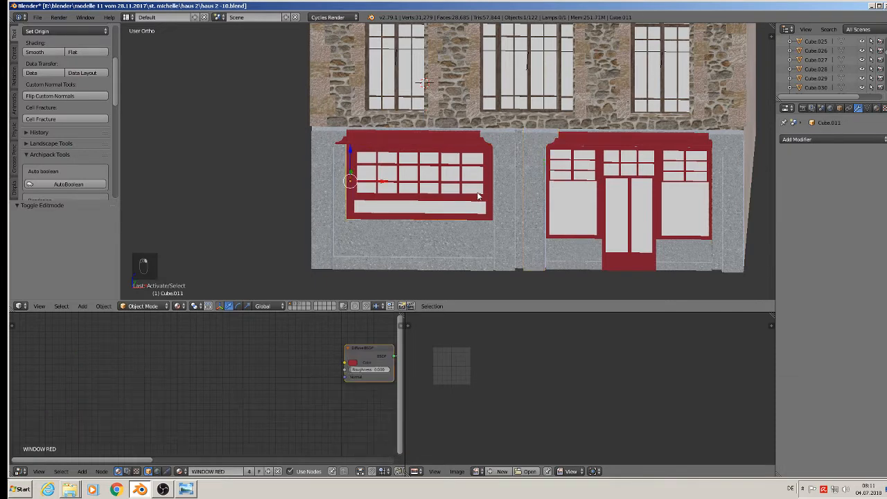
right_click(495, 196)
right_click(461, 248)
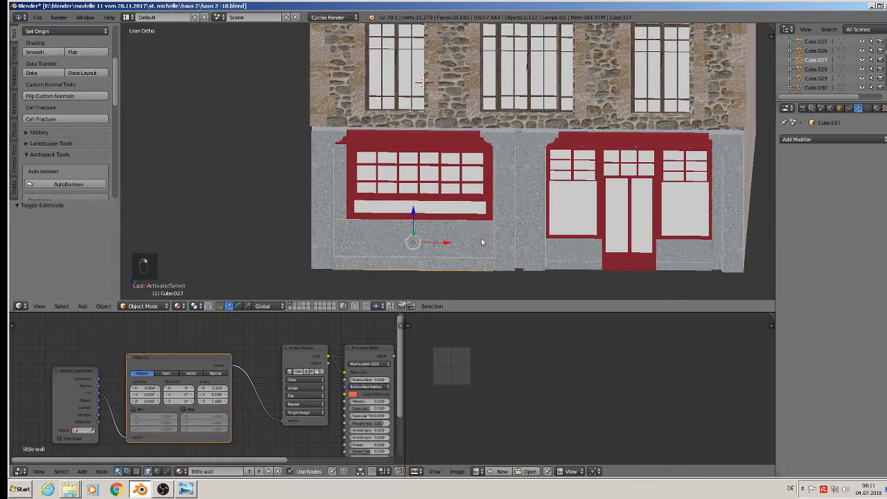
scroll(480, 237, down, 7)
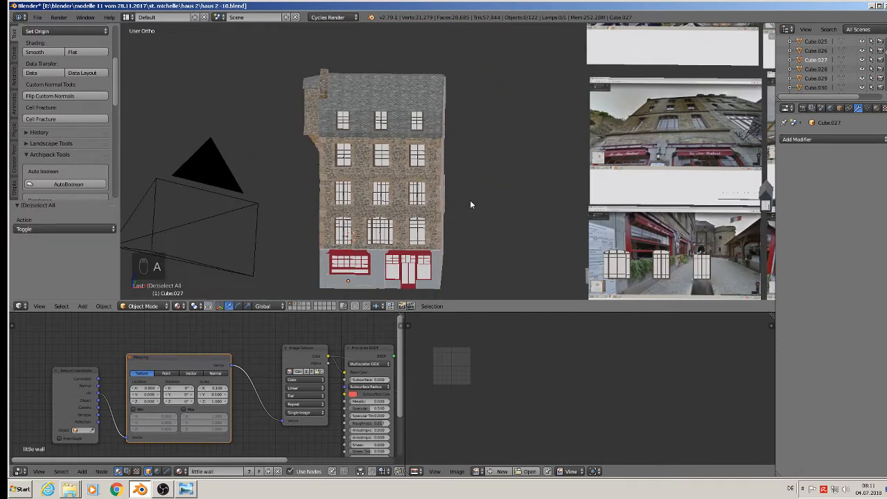
scroll(425, 161, up, 2)
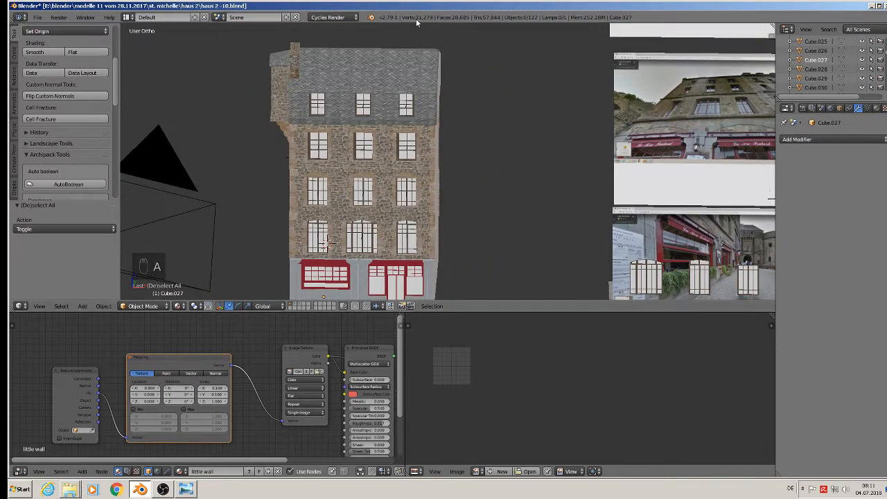
middle_drag(506, 158, 536, 154)
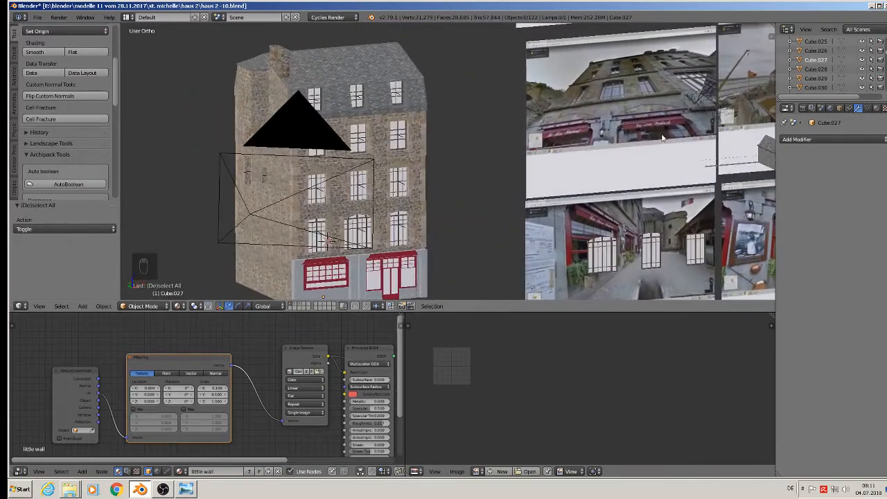
Examine the aerial and street reference photos against the house, including the small spare block below the street photo.
scroll(662, 138, up, 1)
middle_drag(667, 146, 419, 88)
scroll(593, 68, up, 3)
scroll(563, 181, up, 2)
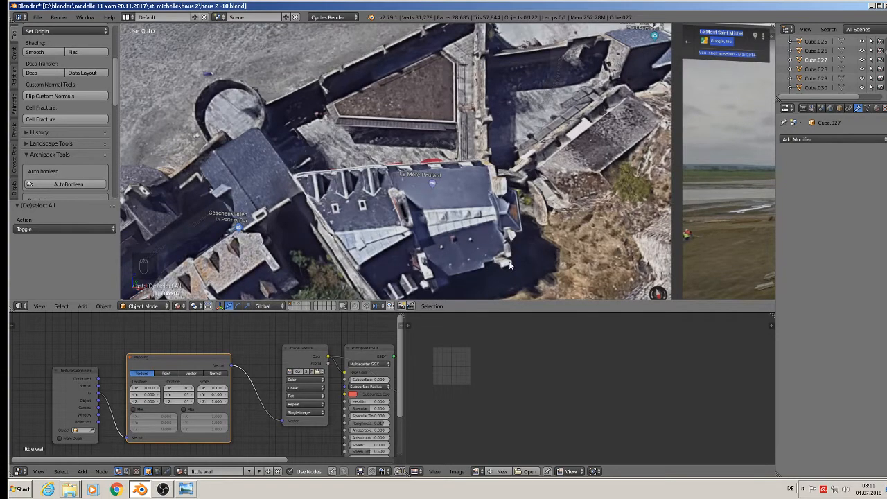
scroll(511, 263, down, 8)
shift+middle_drag(528, 259, 560, 75)
scroll(554, 77, down, 3)
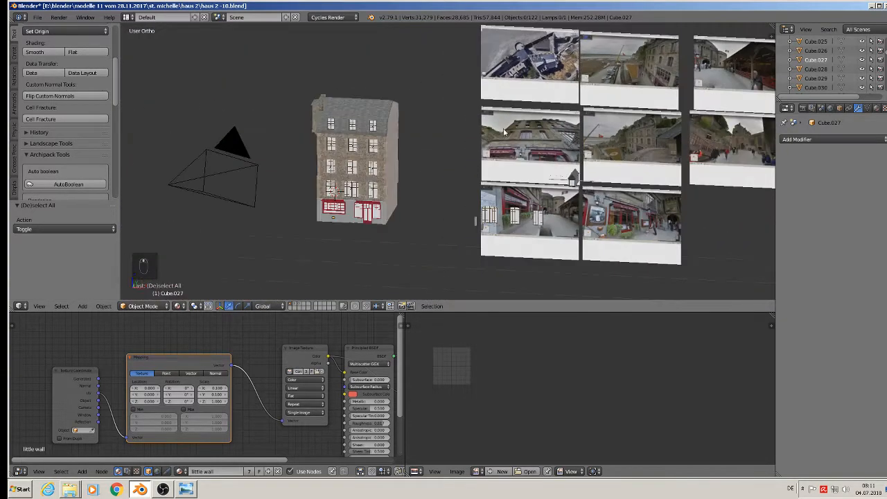
middle_drag(503, 132, 526, 179)
scroll(529, 182, up, 4)
shift+middle_drag(461, 282, 584, 158)
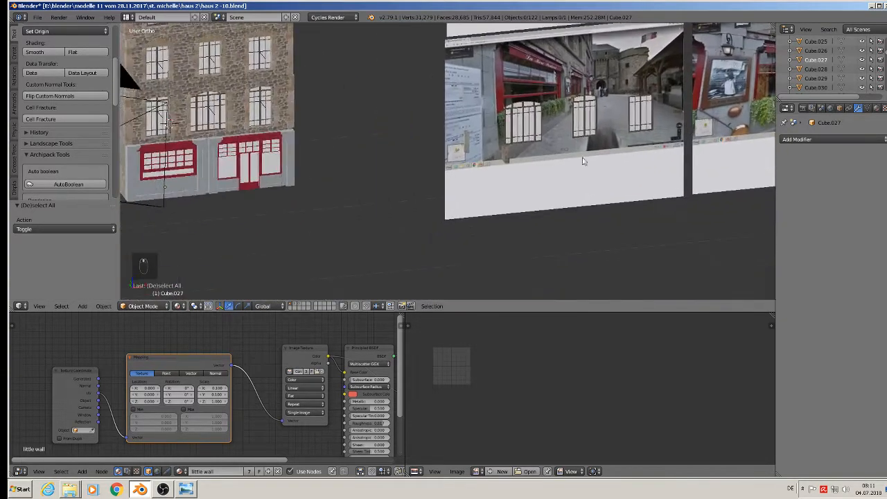
scroll(510, 154, up, 7)
right_click(504, 142)
scroll(503, 143, down, 4)
middle_drag(504, 142, 517, 153)
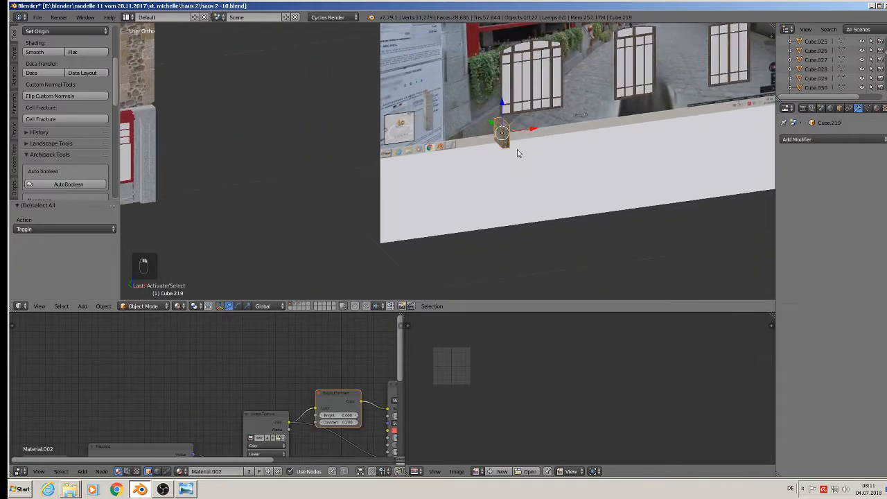
Duplicate the stone chimney on the gable side of the roof and move the copy 0.366 along Y.
scroll(518, 153, down, 5)
shift+middle_drag(307, 66, 565, 213)
shift+middle_drag(395, 95, 617, 212)
scroll(553, 214, up, 5)
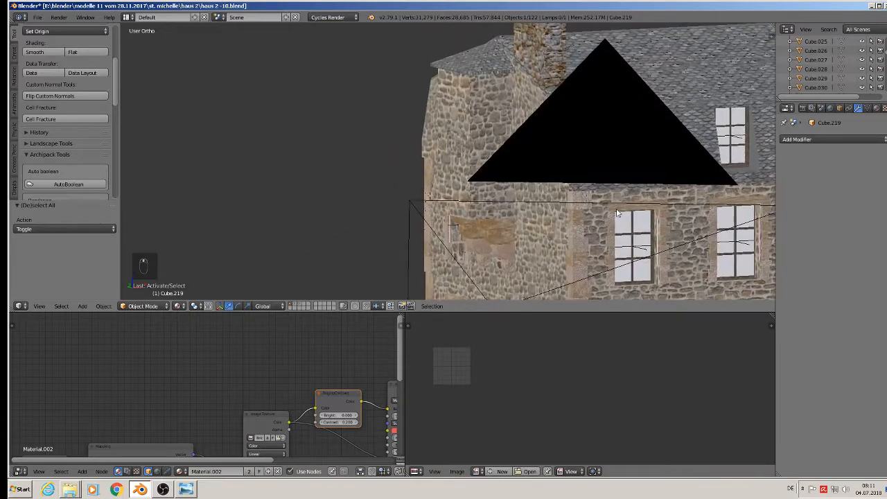
middle_drag(549, 66, 653, 186)
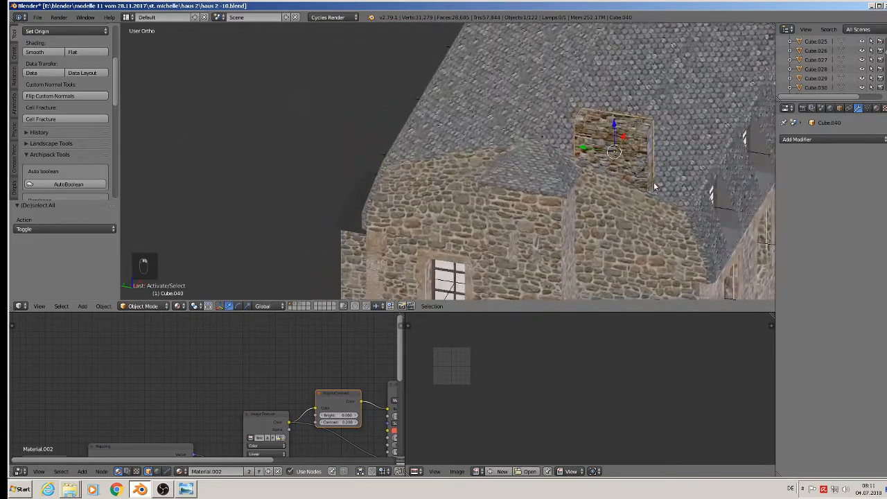
key(shift+d)
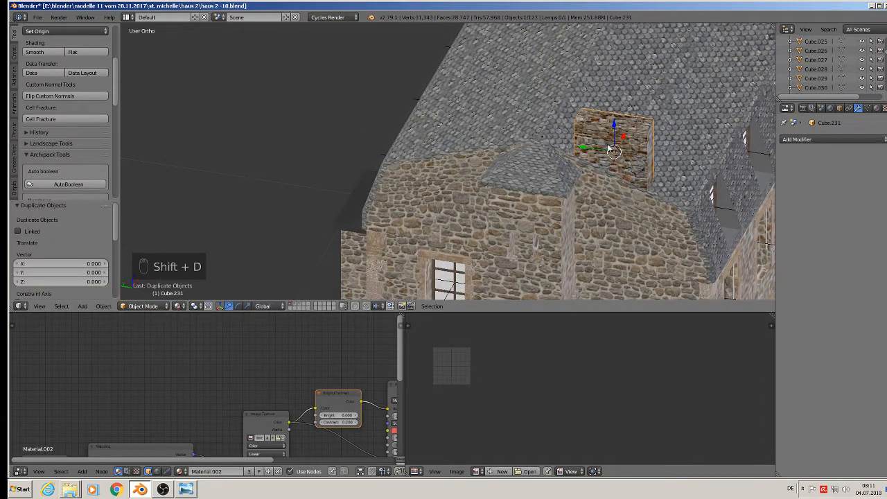
key(y)
click(463, 119)
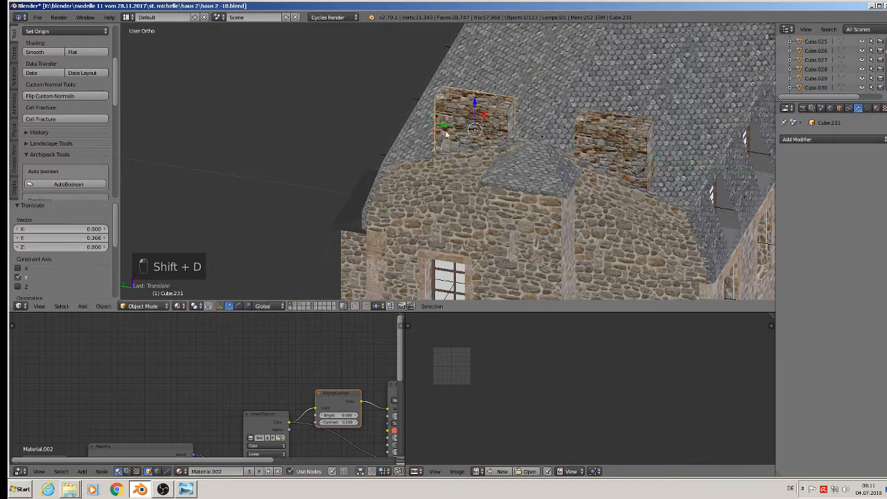
Duplicate the spare stone pillar beside the reference photos and move the copy -0.733 along X towards the house.
middle_drag(463, 119, 412, 171)
middle_drag(361, 230, 499, 151)
scroll(535, 199, up, 3)
middle_drag(536, 199, 497, 212)
right_click(497, 211)
scroll(496, 211, down, 3)
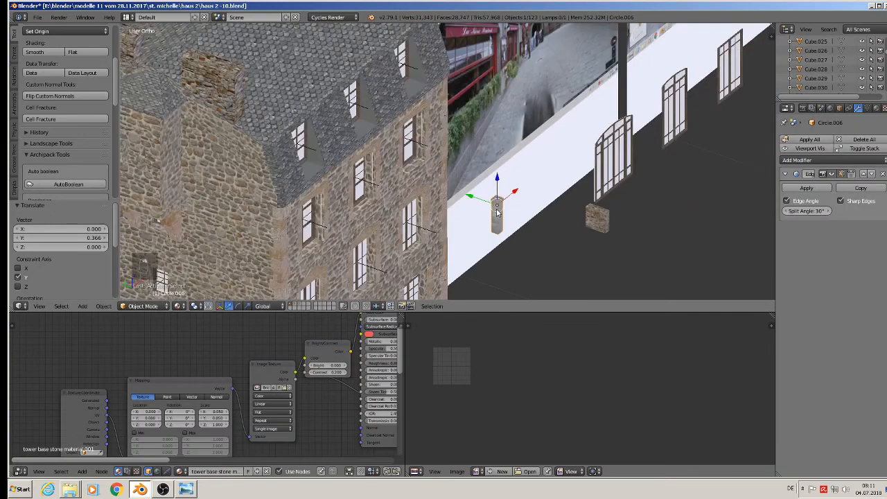
key(shift+d)
drag(417, 230, 351, 277)
Raise the pillar copy above the roof and bring it over beside the two gable chimneys.
shift+middle_drag(357, 279, 522, 197)
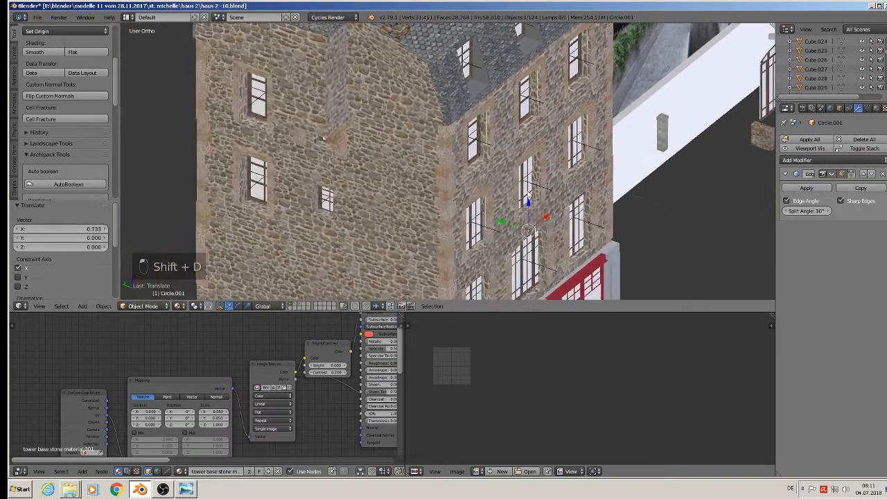
drag(531, 205, 532, 201)
drag(523, 272, 523, 269)
shift+middle_drag(523, 271, 573, 178)
drag(579, 171, 567, 72)
drag(568, 25, 568, 25)
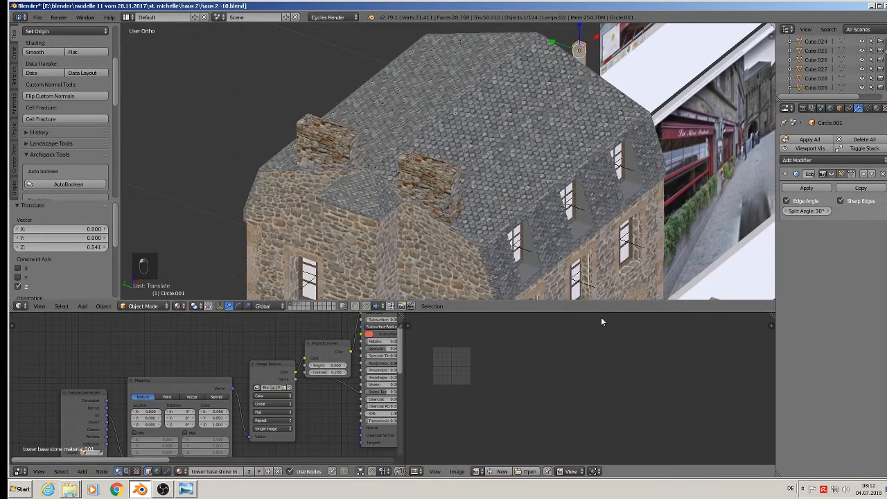
drag(610, 52, 391, 92)
middle_drag(391, 92, 470, 129)
Enlarge the pillar copy and fit it into the roof at the rear corner of the gable wall, next to the dormer.
key(s)
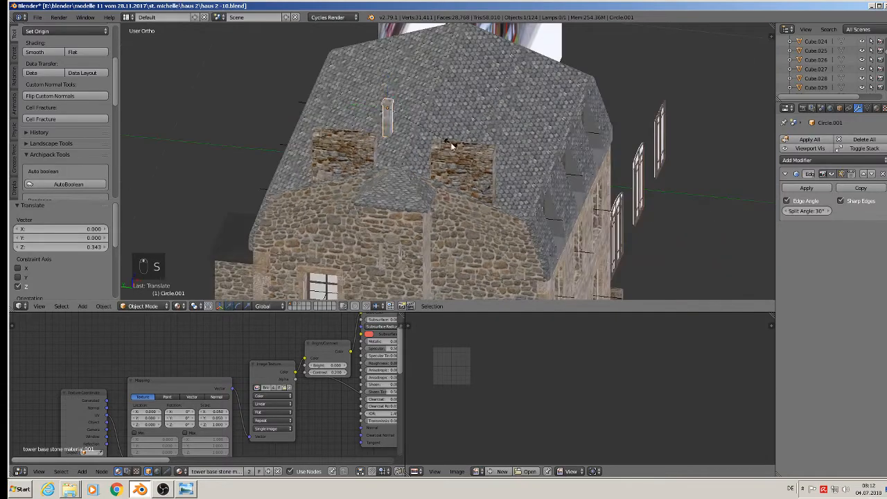
click(517, 188)
drag(372, 111, 263, 109)
middle_drag(263, 108, 275, 98)
drag(259, 94, 320, 116)
drag(337, 84, 310, 149)
key(s)
click(345, 167)
middle_drag(309, 149, 288, 150)
drag(317, 161, 316, 167)
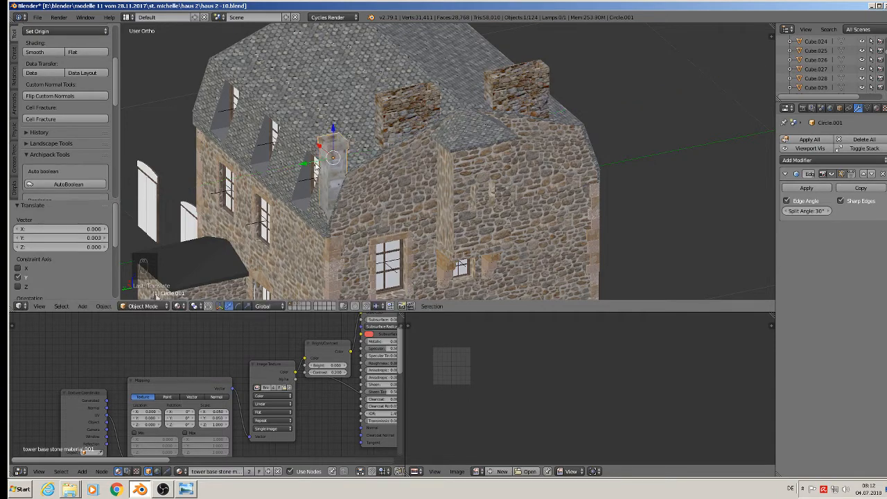
Deselect everything and save the Blender file with the added chimneys.
key(a)
middle_drag(319, 194, 346, 211)
scroll(418, 193, down, 3)
scroll(384, 201, up, 2)
scroll(494, 244, down, 3)
middle_drag(546, 248, 303, 140)
click(37, 17)
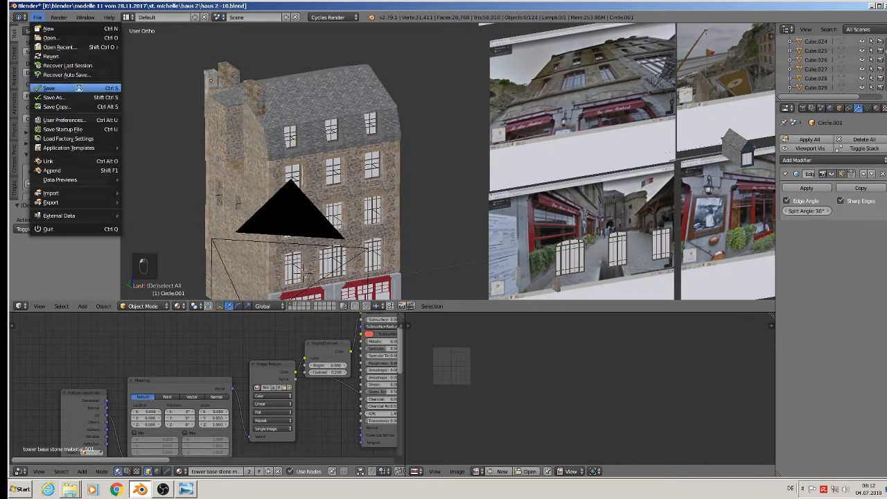
click(77, 88)
Examine the facade, roof and chimneys in the street-view reference photos for missing details.
shift+middle_drag(595, 171, 477, 140)
scroll(581, 90, up, 3)
shift+middle_drag(586, 84, 591, 217)
scroll(475, 180, up, 2)
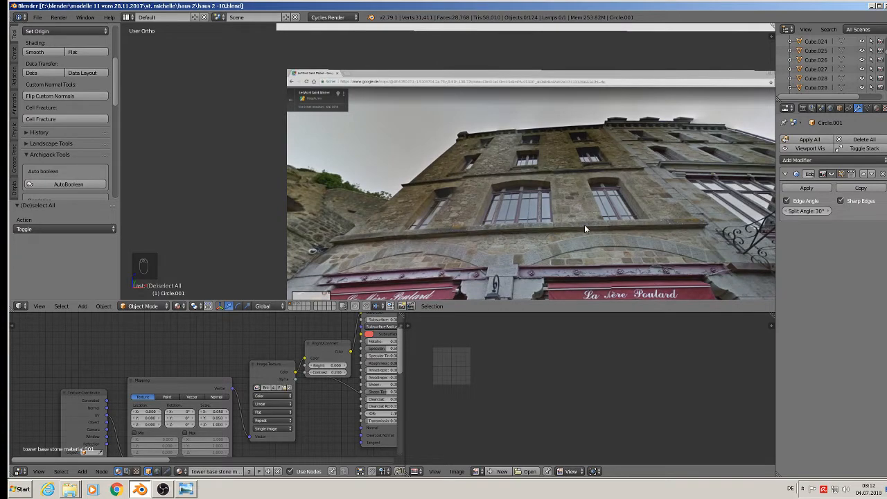
scroll(584, 225, down, 5)
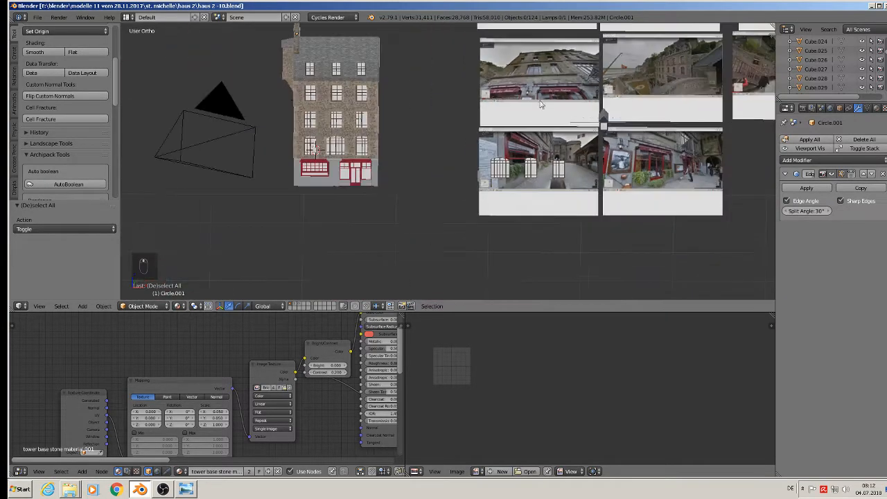
shift+middle_drag(594, 103, 562, 262)
scroll(661, 168, up, 2)
shift+middle_drag(695, 232, 636, 174)
scroll(655, 207, up, 7)
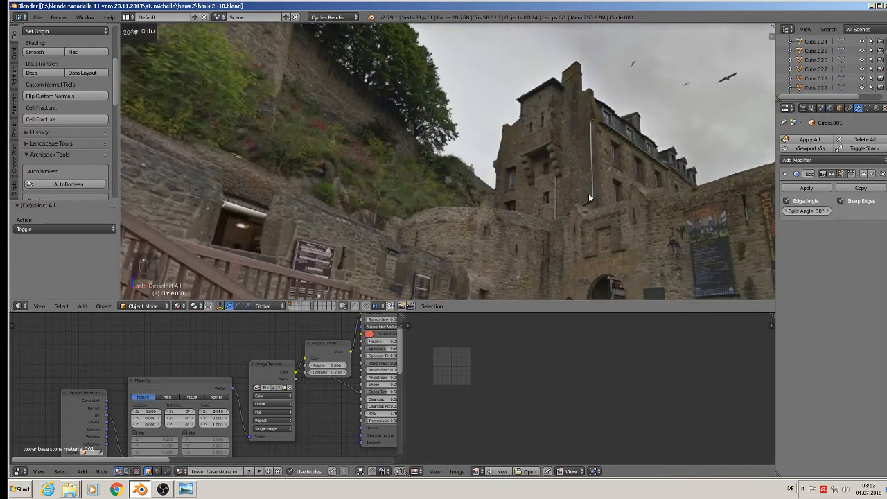
scroll(574, 225, down, 6)
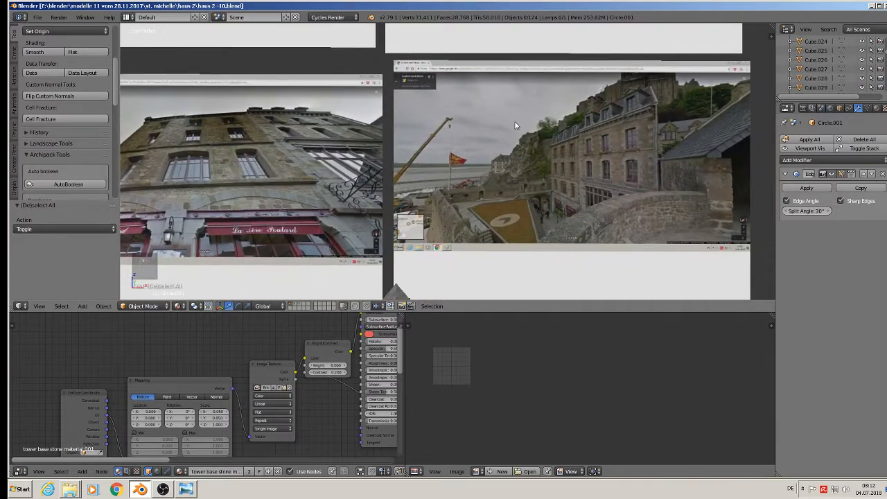
Add a cube just below the wide arched window above the shopfronts and scale it down to about 0.017.
shift+middle_drag(273, 185, 755, 154)
scroll(537, 145, down, 2)
shift+middle_drag(421, 151, 543, 68)
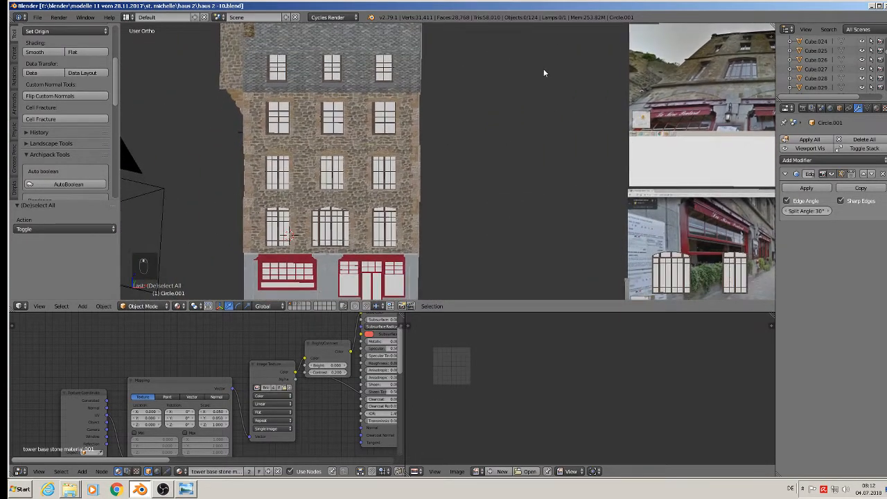
scroll(352, 263, up, 2)
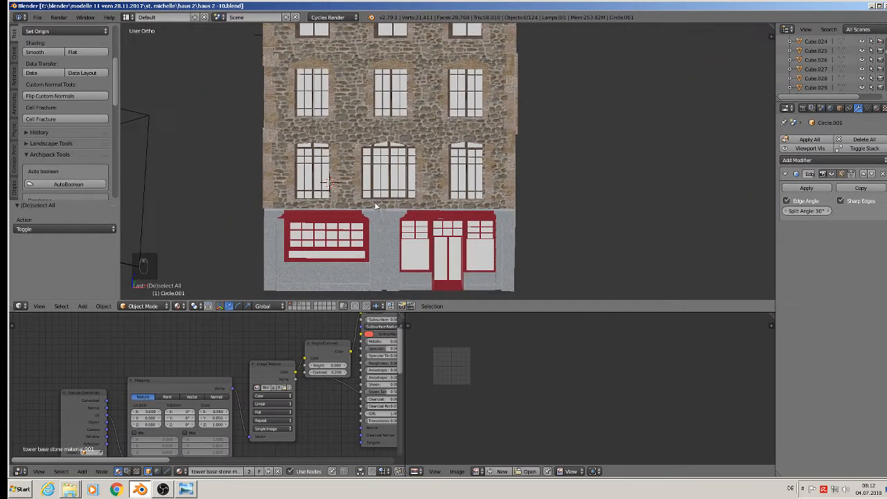
click(374, 201)
click(82, 306)
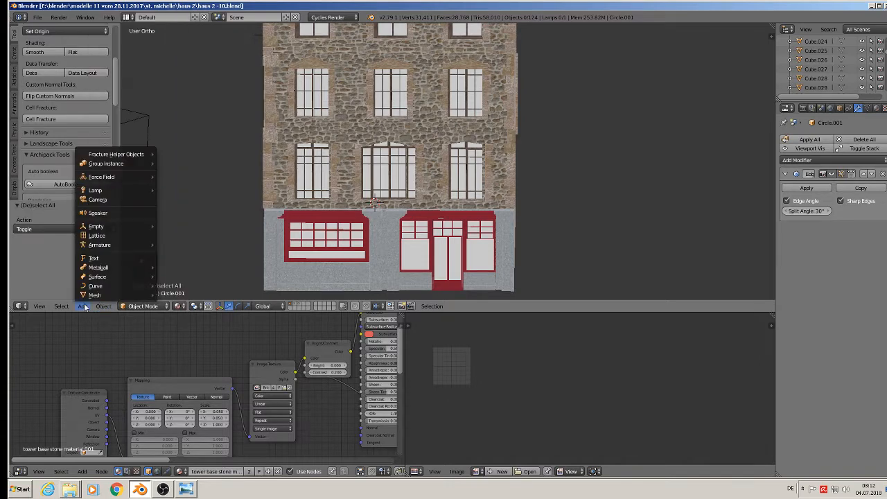
click(84, 307)
click(84, 306)
mouse_move(98, 296)
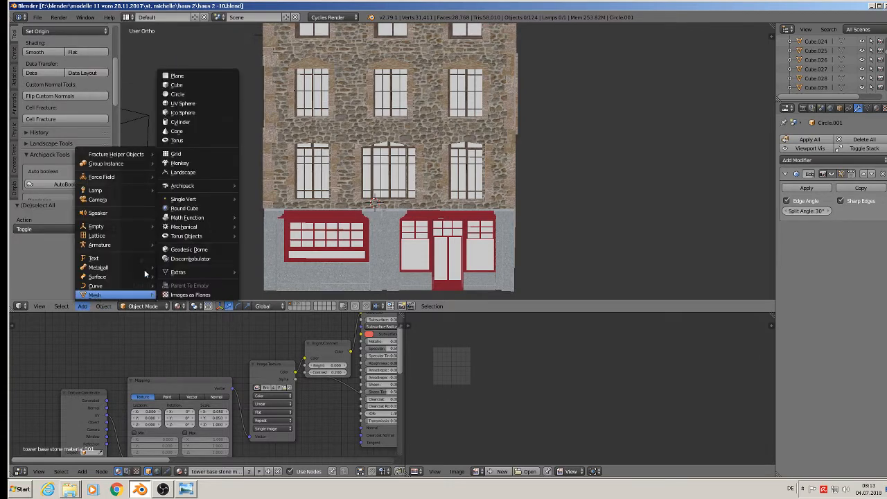
click(199, 85)
key(s)
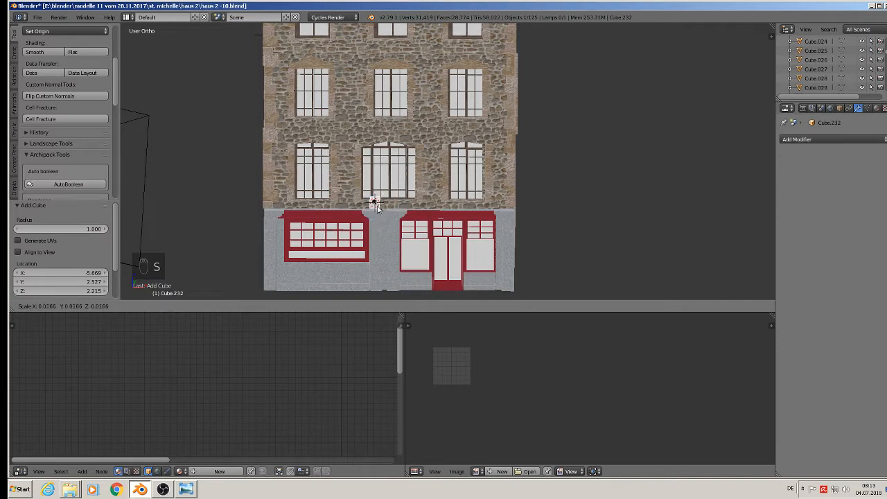
click(385, 216)
Stretch the cube along X by about 22.8 into a bar, and scale the whole bar by about 0.575.
key(s)
key(x)
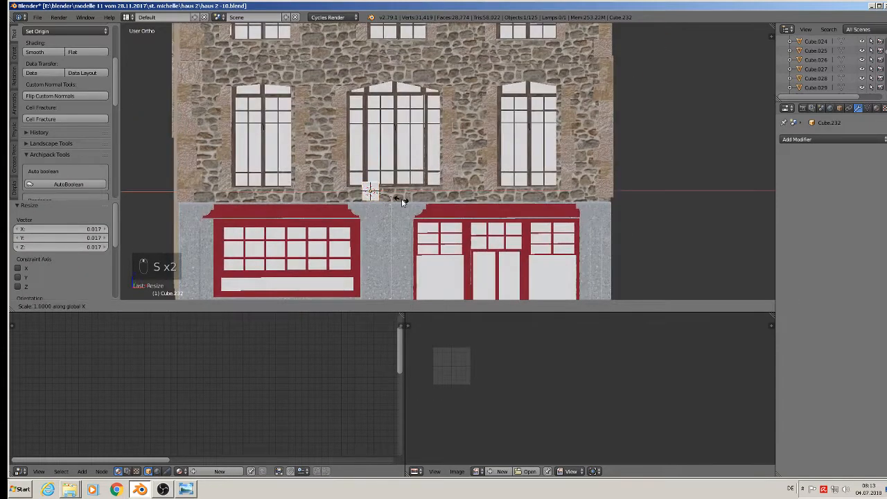
click(478, 276)
key(s)
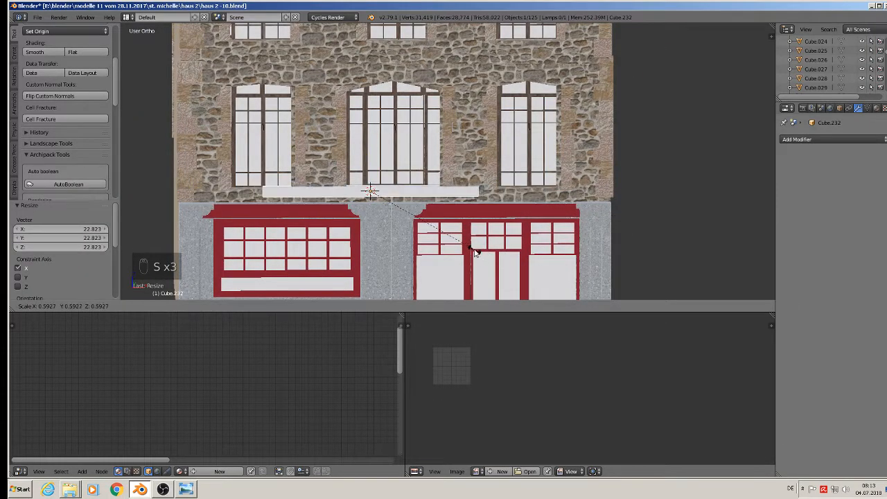
click(471, 254)
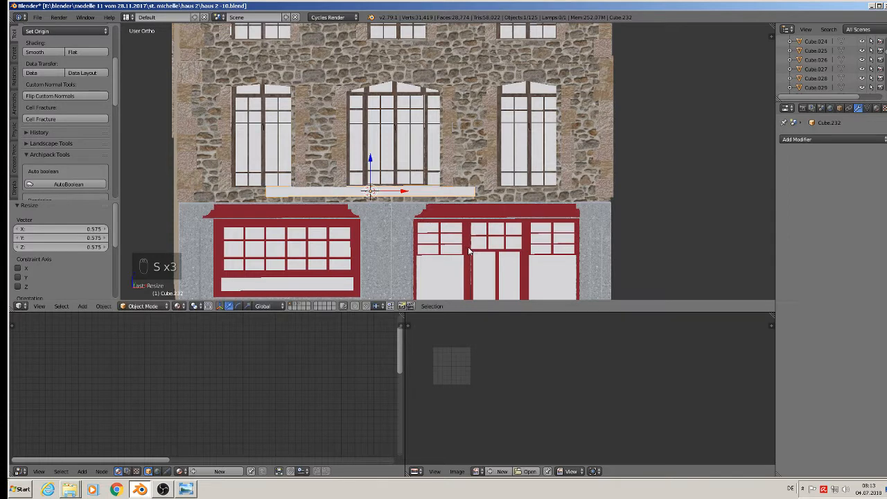
Widen the bar along X and shift it 0.044 along X so that it spans the full facade width.
key(s)
key(x)
click(577, 264)
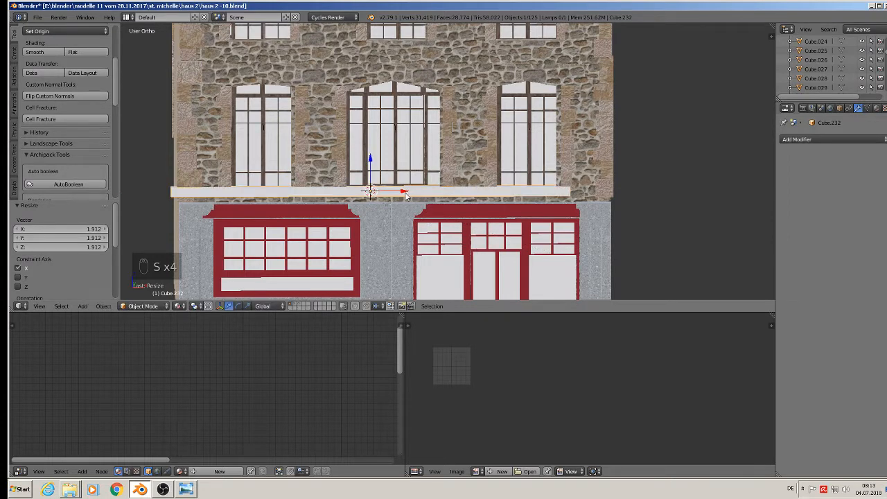
drag(406, 196, 424, 198)
key(s)
key(x)
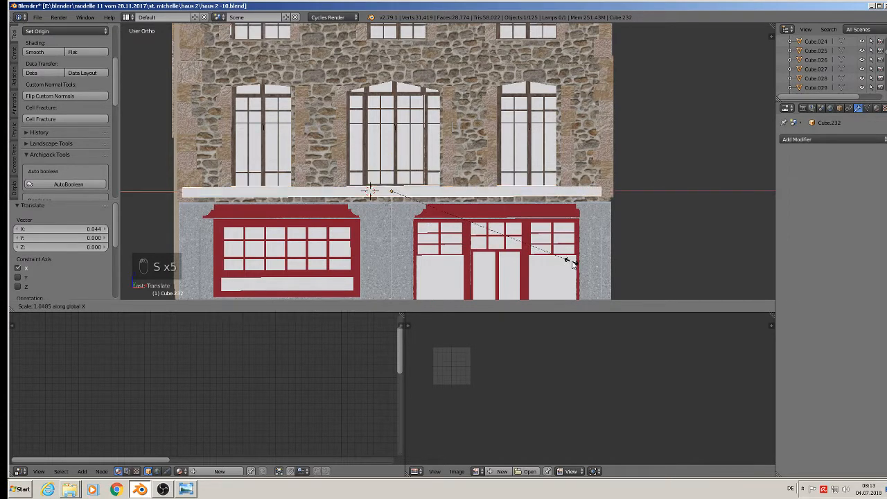
click(585, 266)
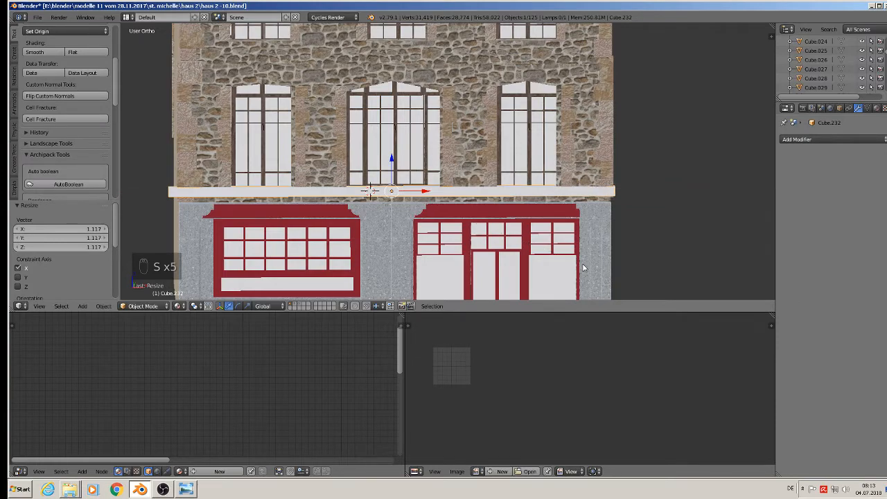
Set the ledge against the facade and lower it slightly onto the top edge of the grey shopfront.
middle_drag(578, 269, 427, 203)
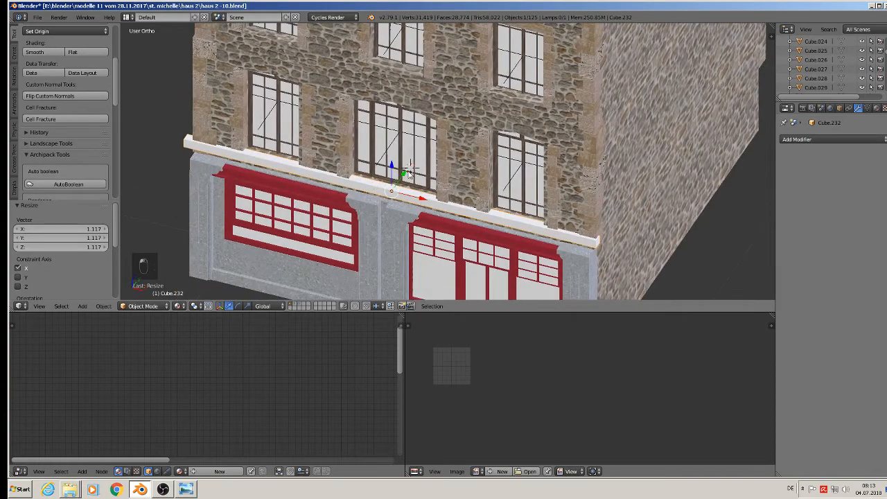
drag(407, 174, 392, 175)
middle_drag(392, 174, 443, 207)
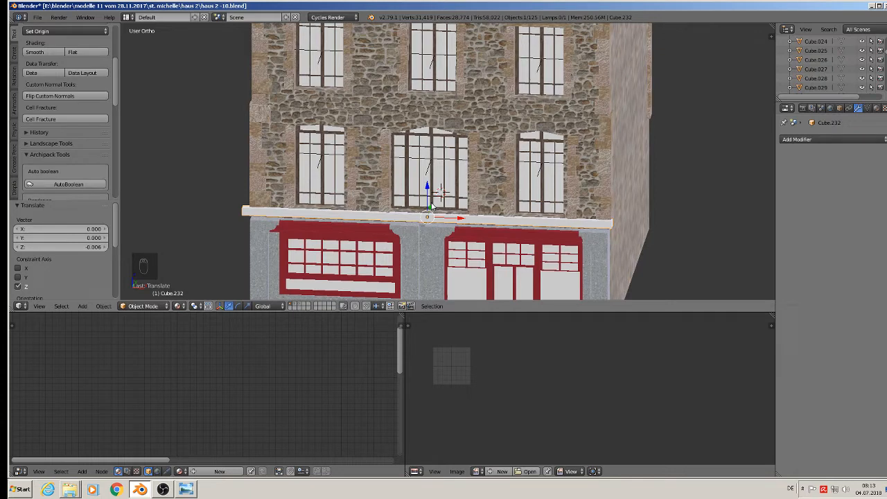
Make a linked duplicate of the ledge and move it 0.298 up along Z, below the next row of windows.
key(alt+d)
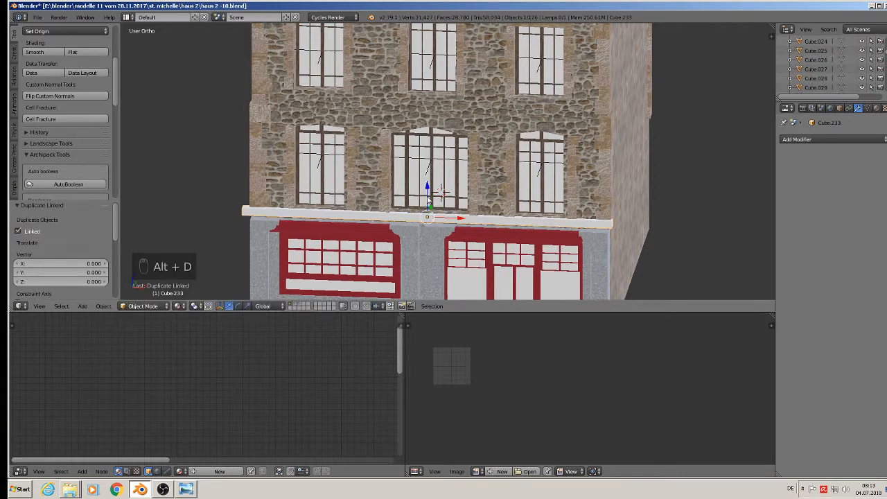
key(z)
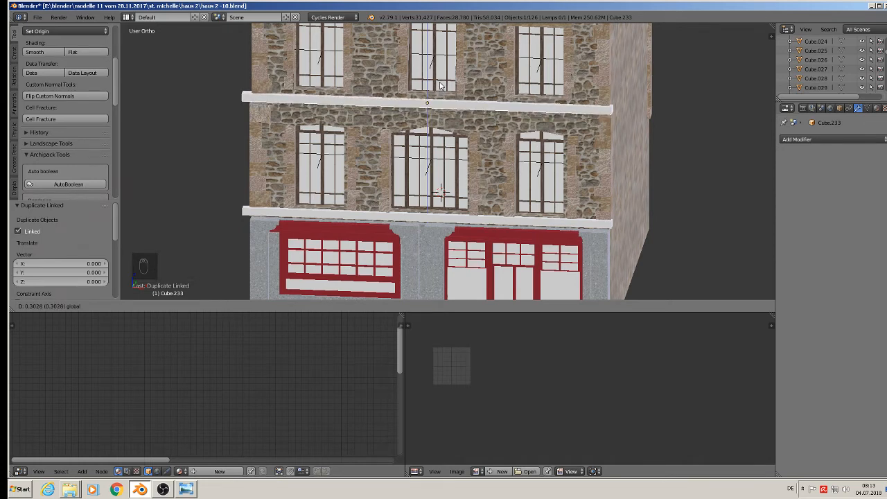
click(441, 85)
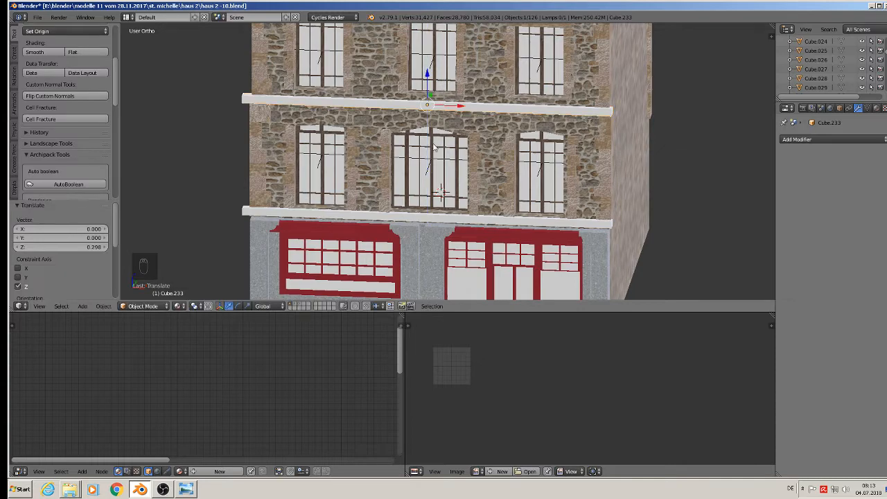
middle_drag(401, 197, 530, 201)
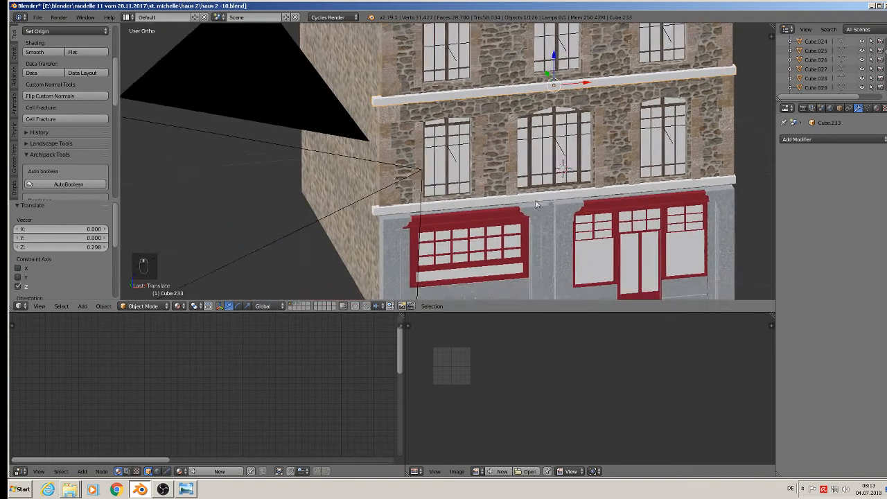
Mark all edges of the linked ledge mesh as seams and UV-map it with Cube Projection.
scroll(426, 129, up, 2)
key(Tab)
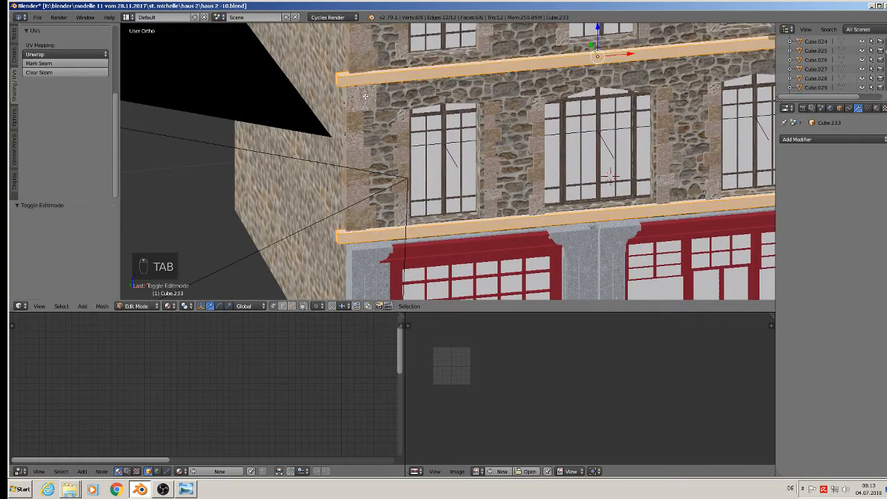
click(39, 63)
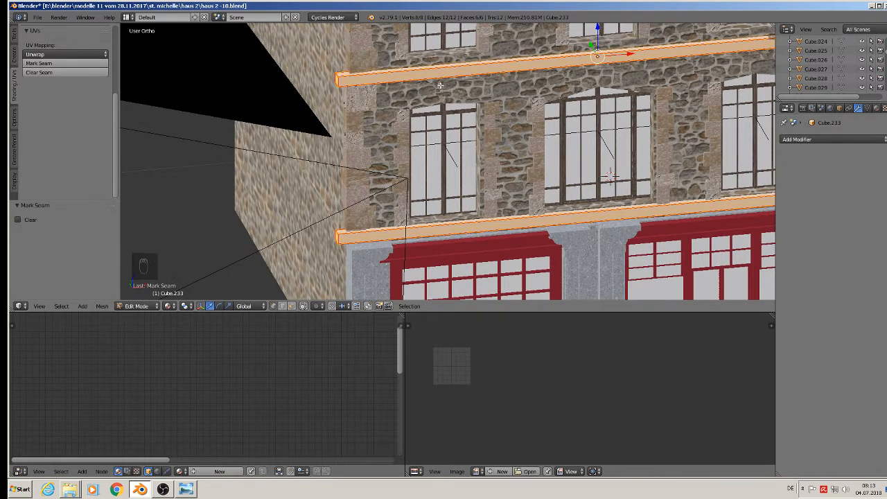
key(u)
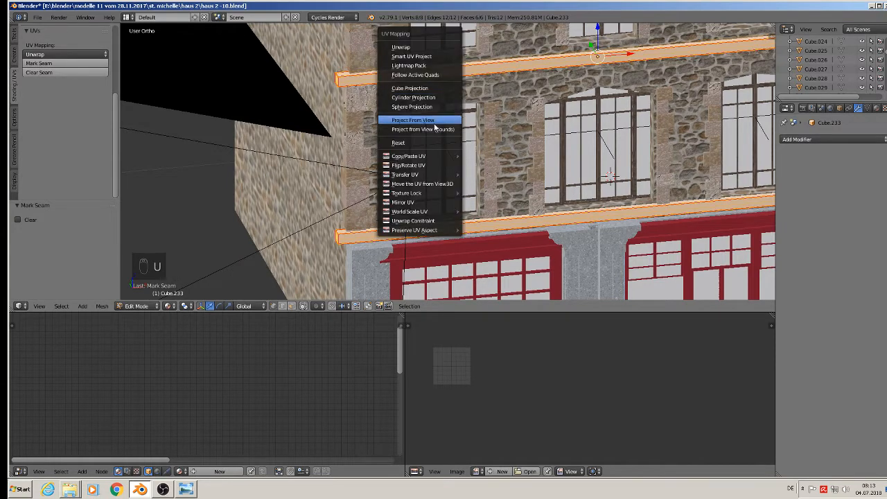
click(425, 85)
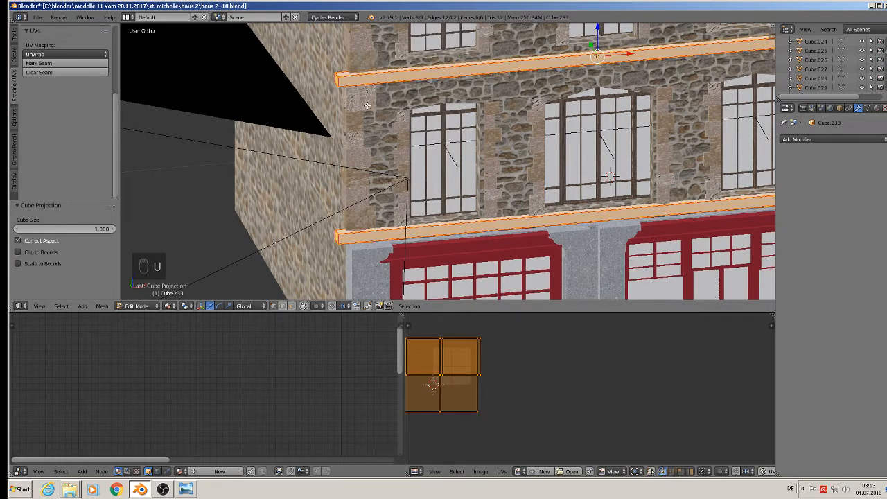
key(Tab)
Check the materials used on the corner stones and assign the existing stone 2 material to the ledges.
right_click(367, 105)
click(878, 109)
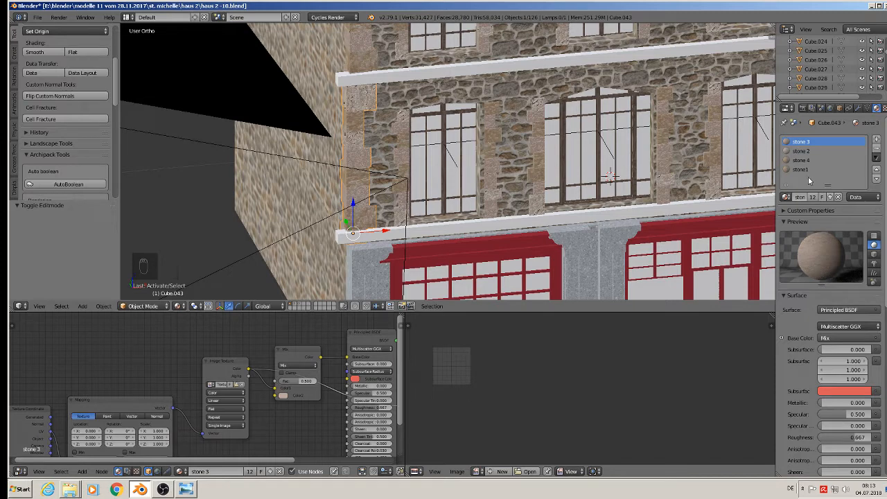
right_click(502, 72)
key(Tab)
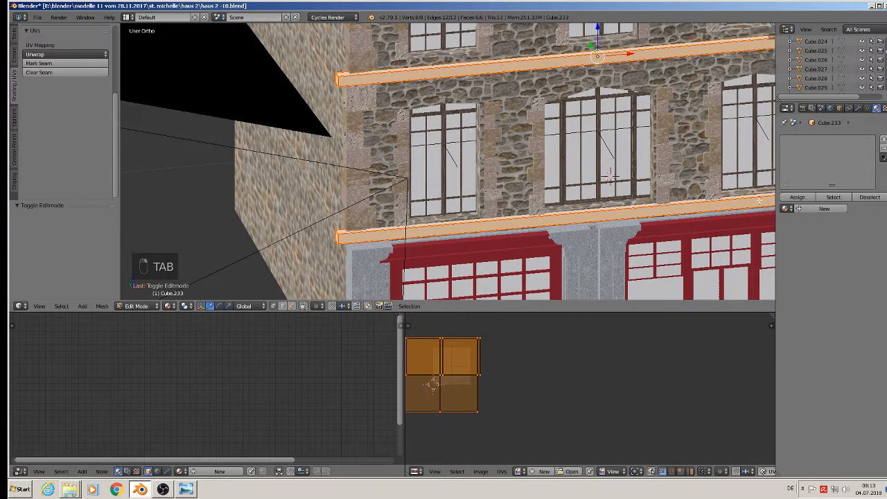
click(786, 209)
text(s)
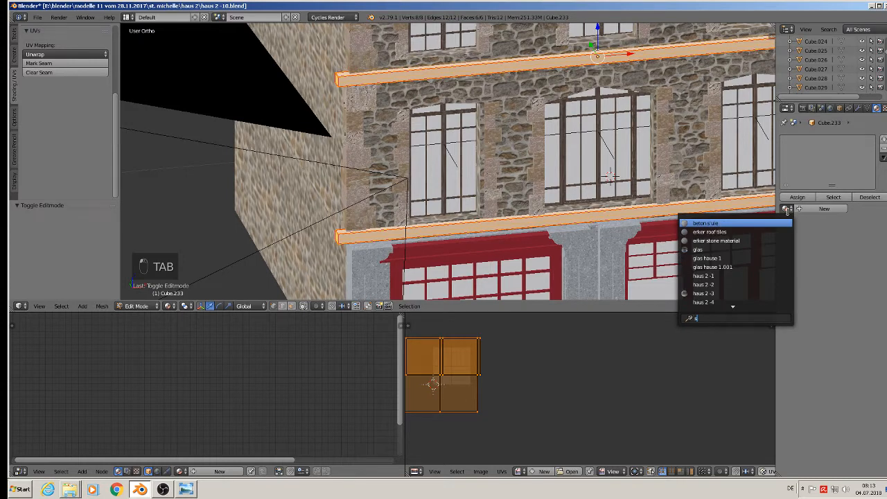
text(t)
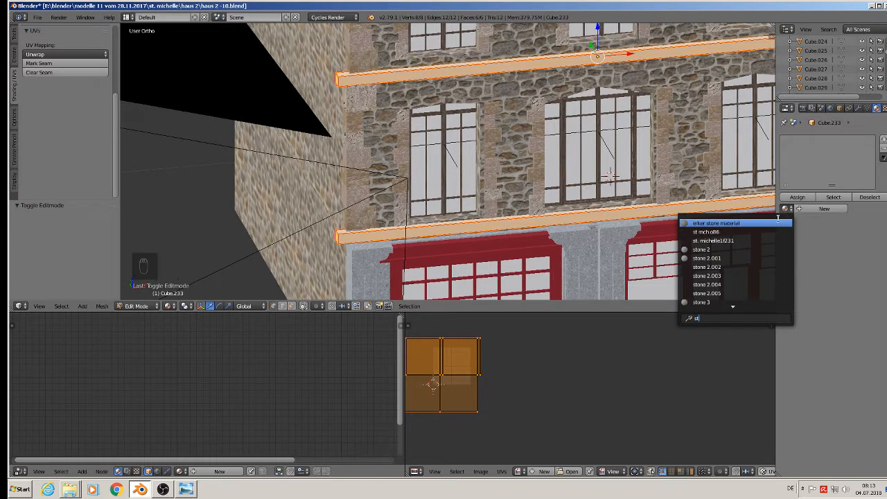
click(724, 248)
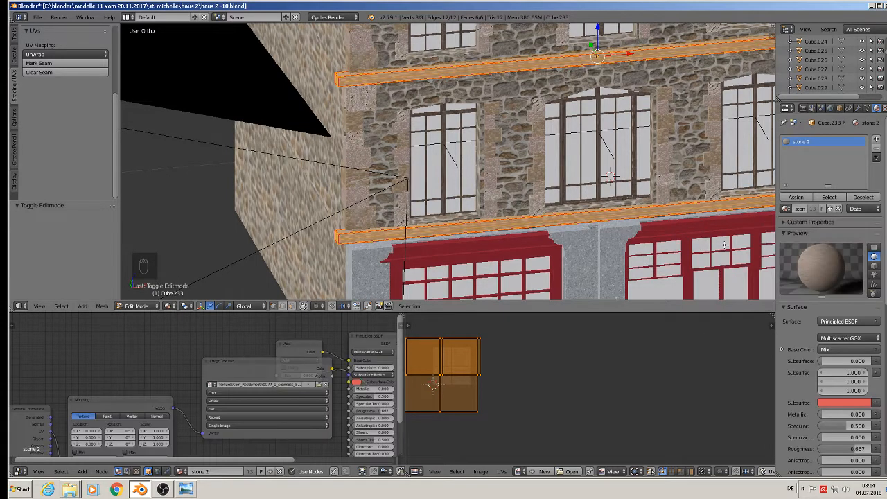
Remap the ledges' UVs with Project From View from a nearly frontal view of the facade.
middle_drag(548, 169, 509, 142)
key(u)
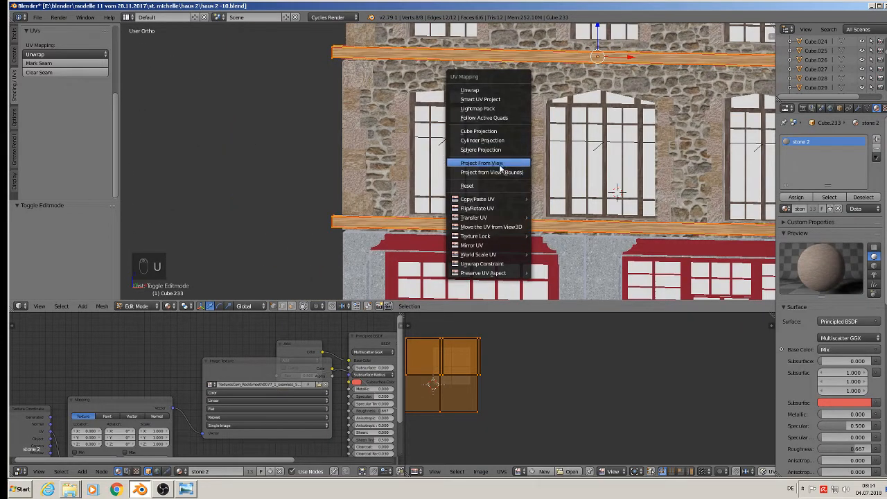
click(501, 165)
key(Tab)
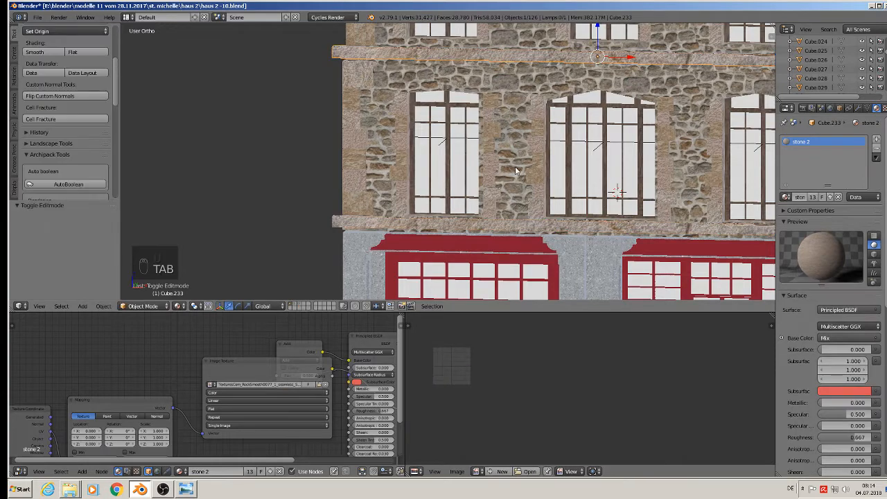
Deselect all objects and save the file.
middle_drag(552, 189, 485, 182)
key(a)
key(a)
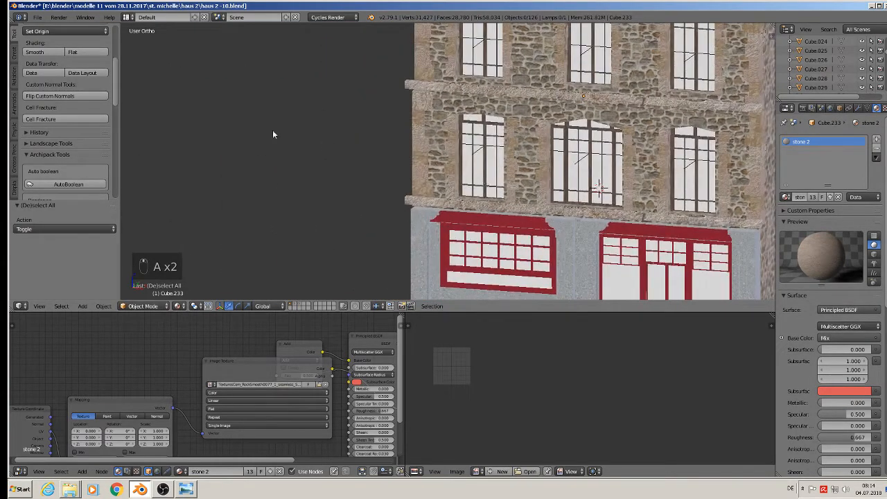
click(37, 16)
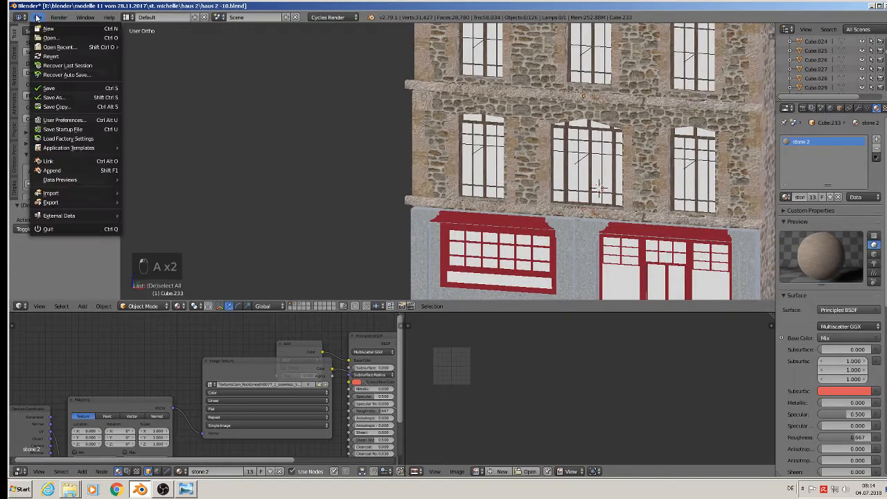
click(57, 88)
Duplicate the lower ledge in front view and move the copy 0.024 up along Z.
scroll(600, 164, down, 3)
shift+middle_drag(605, 163, 330, 178)
scroll(323, 177, up, 3)
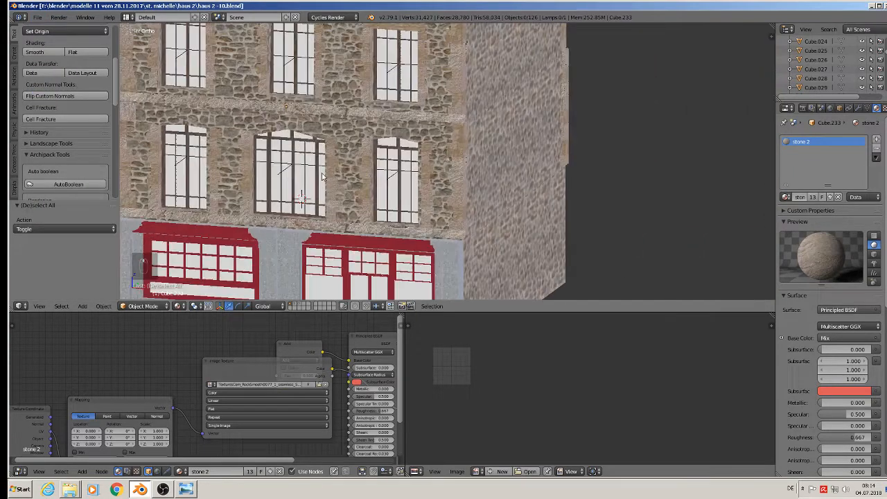
scroll(322, 177, up, 4)
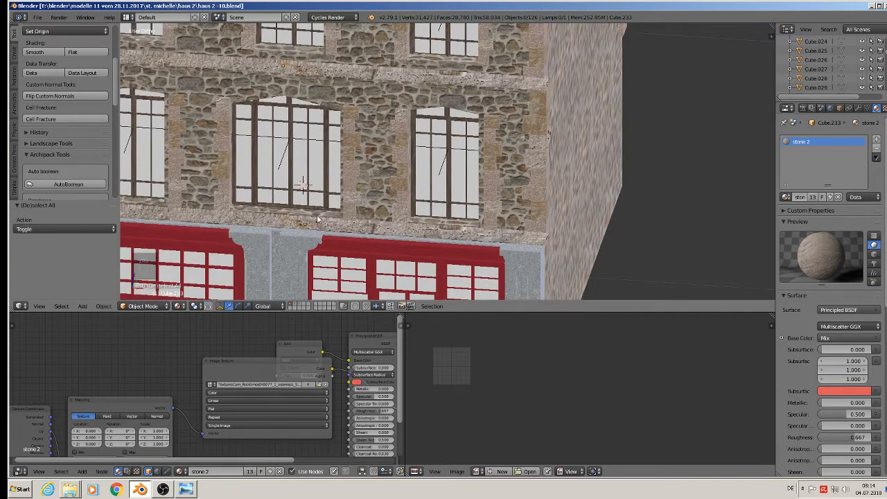
shift+middle_drag(316, 219, 351, 206)
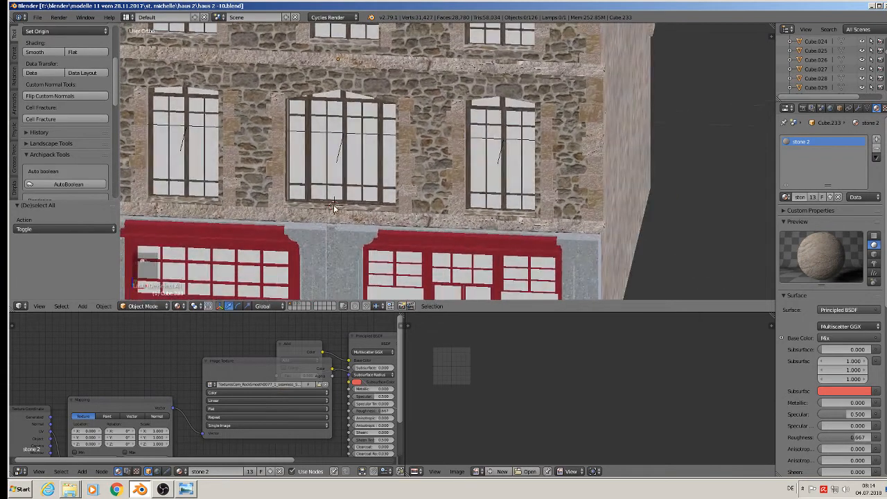
key(KP_2)
key(KP_1)
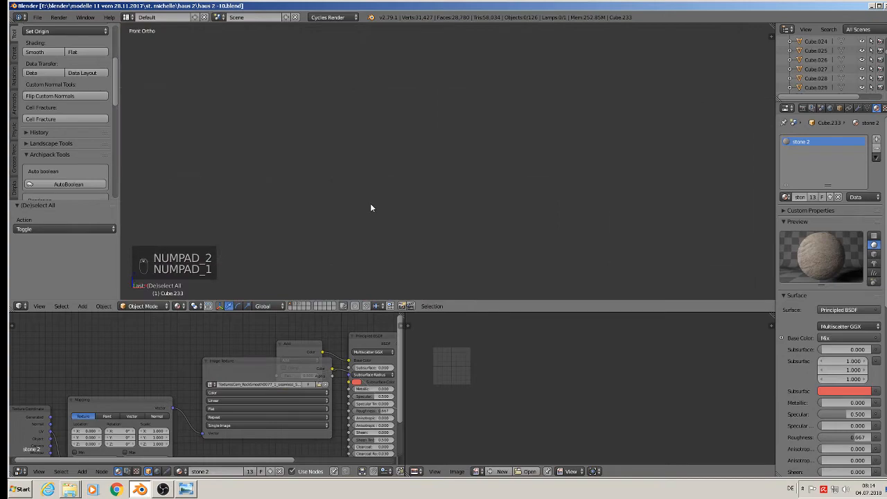
scroll(402, 227, down, 8)
scroll(415, 126, up, 14)
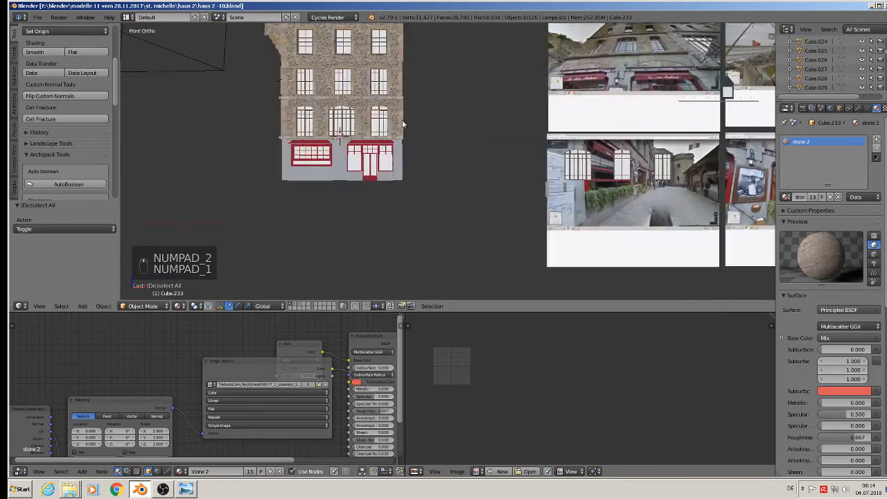
scroll(416, 160, up, 8)
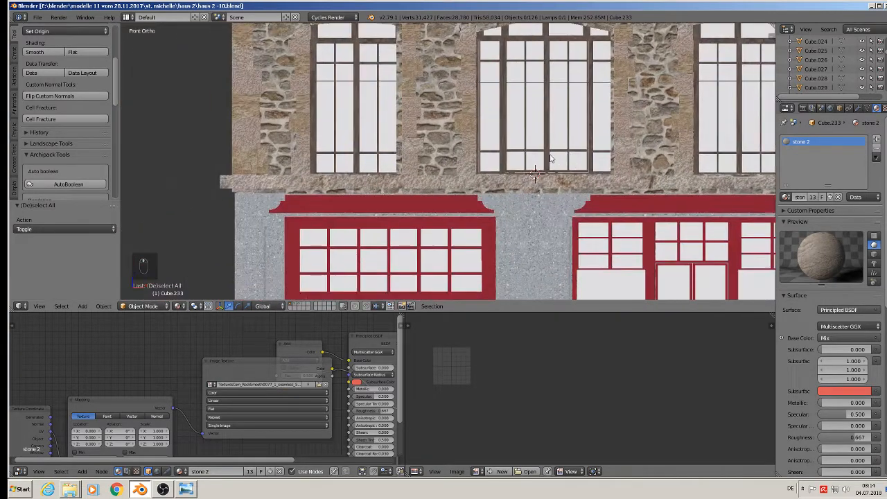
scroll(433, 177, down, 2)
right_click(478, 183)
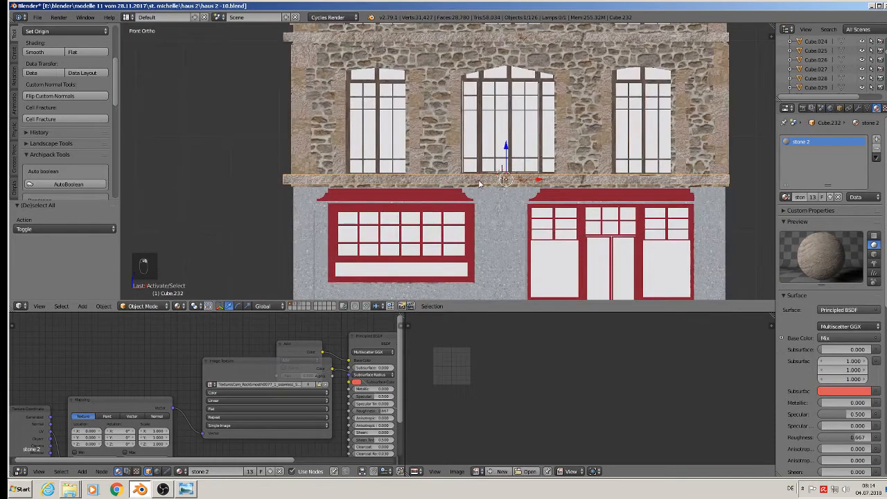
key(shift+d)
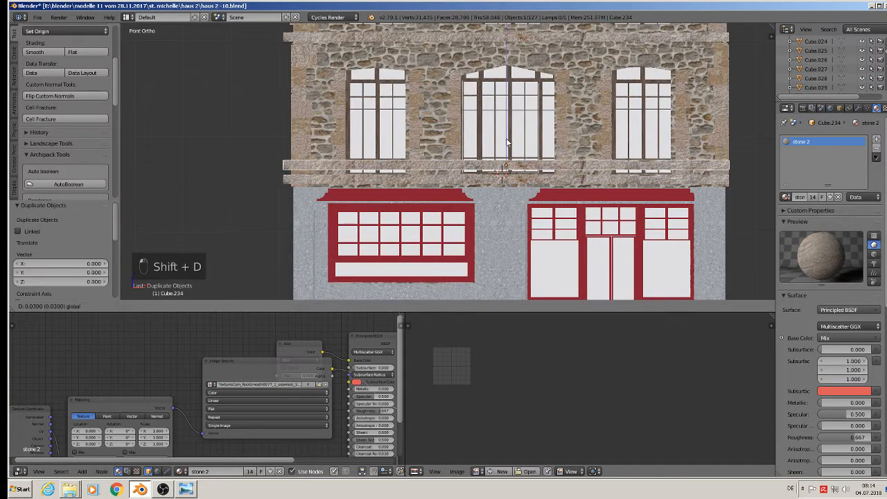
drag(506, 156, 505, 145)
Scale the copy by 0.561 along Z and 0.206 along X, and shift it 0.007 along X beneath the wide middle window.
key(s)
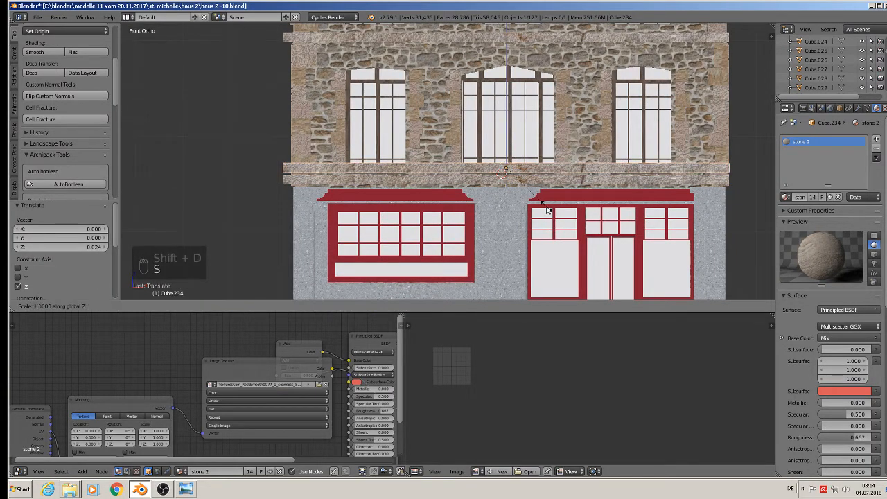
click(530, 192)
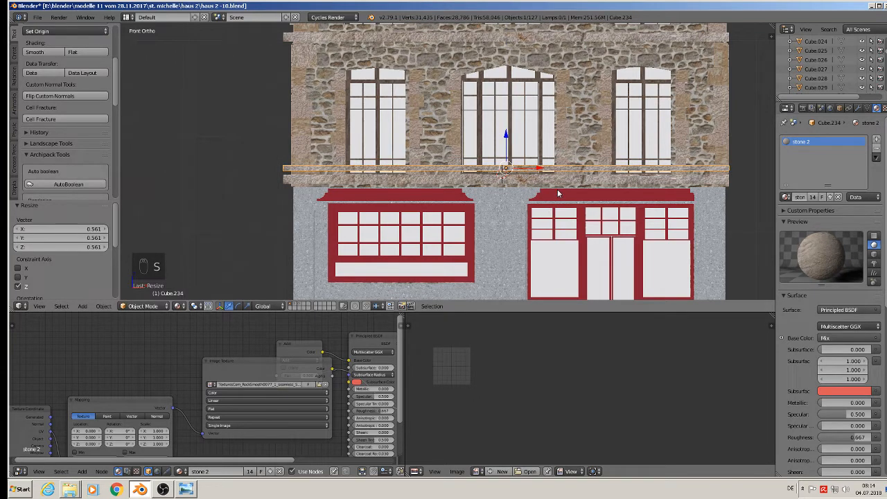
key(s)
key(x)
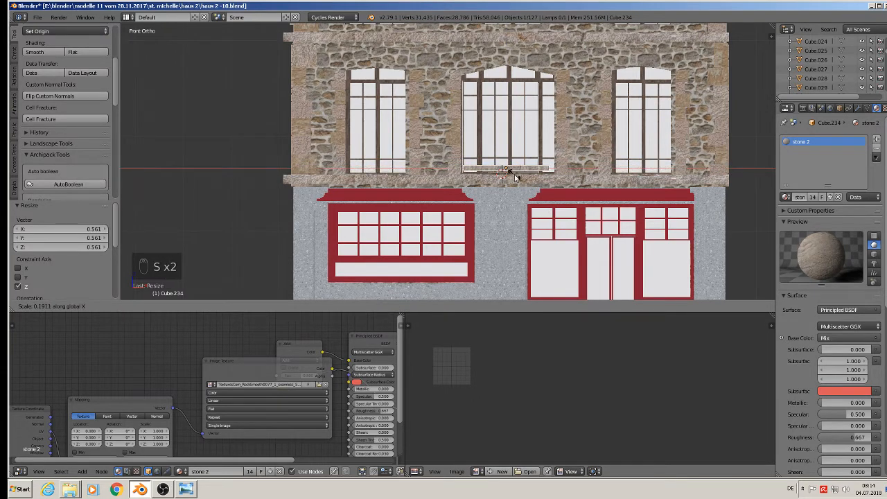
click(516, 178)
middle_drag(516, 180, 490, 206)
scroll(513, 183, up, 3)
drag(523, 171, 526, 172)
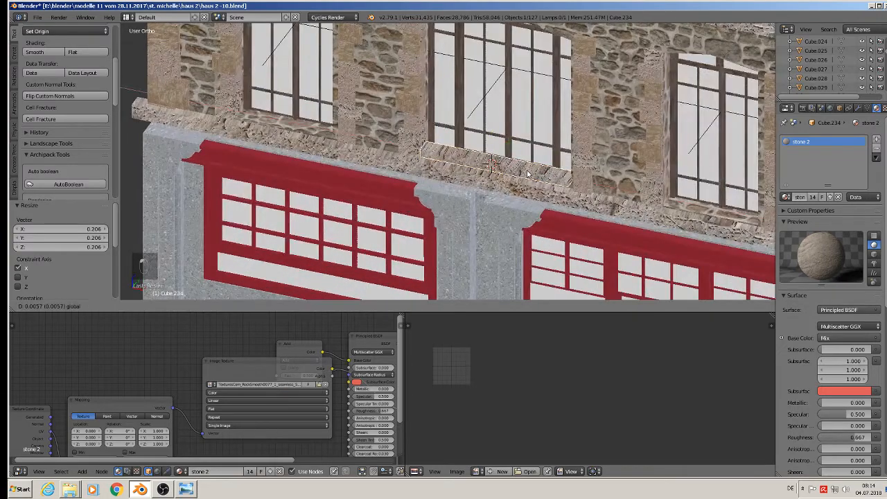
click(526, 173)
Deepen the middle window's sill by scaling it 1.781 along Y.
middle_drag(527, 173, 510, 168)
key(s)
key(x)
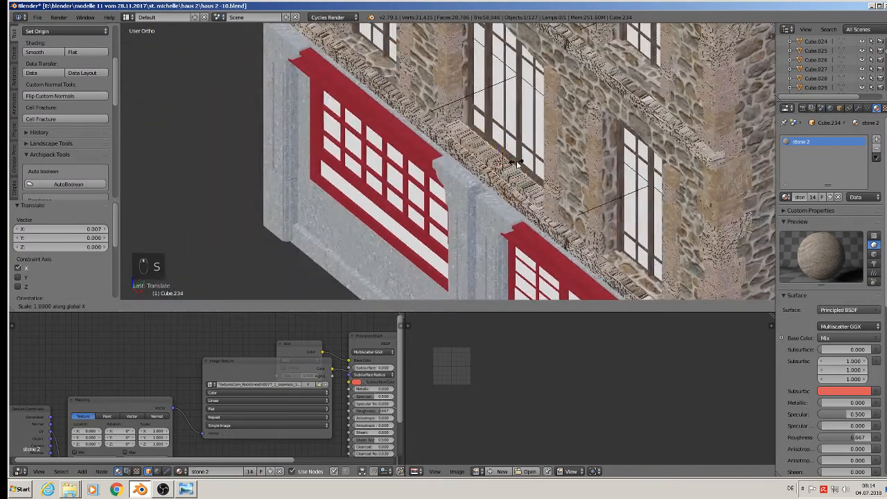
right_click(519, 161)
key(s)
key(y)
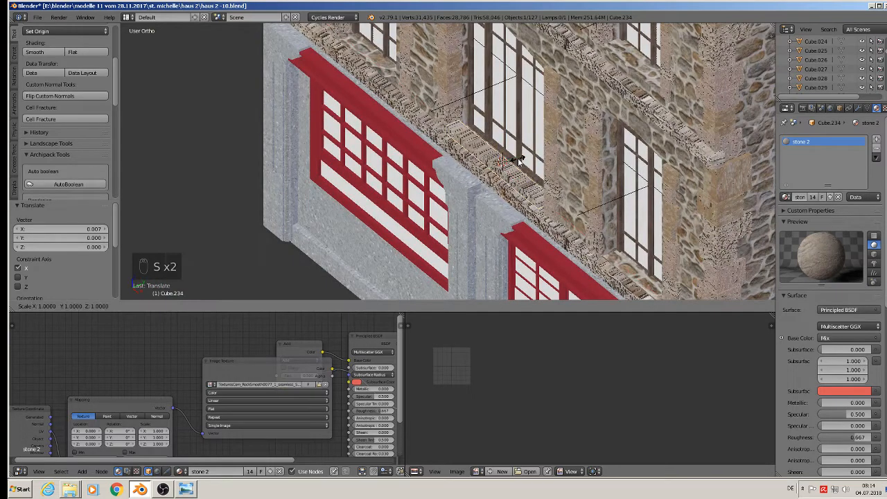
click(534, 158)
Lower the window sill by 0.014 along Z and scale it by 1.373 along Y.
middle_drag(534, 158, 579, 137)
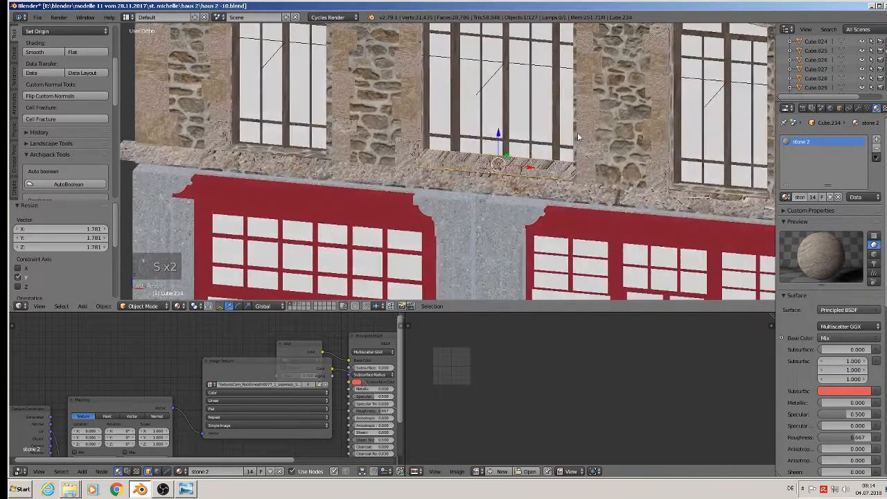
key(g)
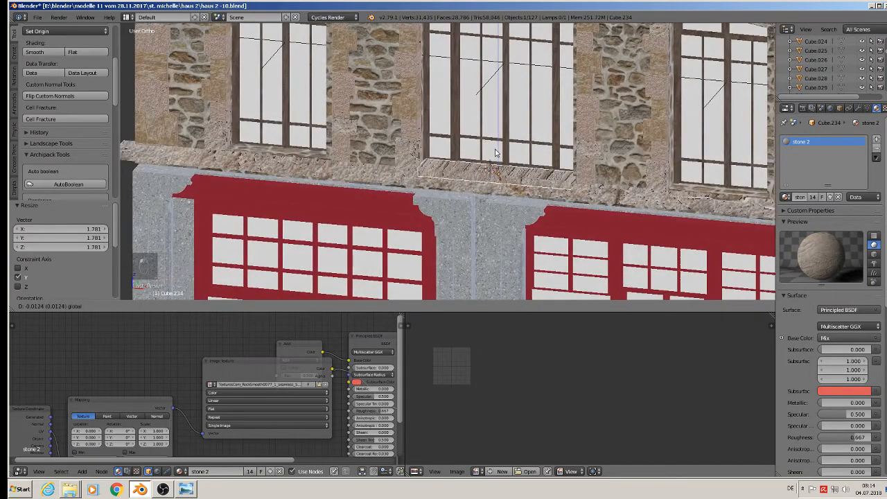
click(495, 154)
middle_drag(496, 154, 509, 171)
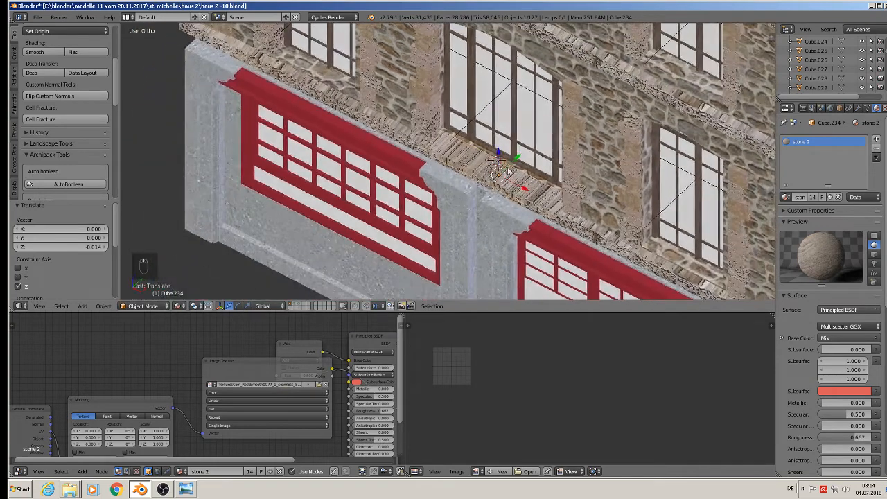
key(s)
key(y)
click(513, 166)
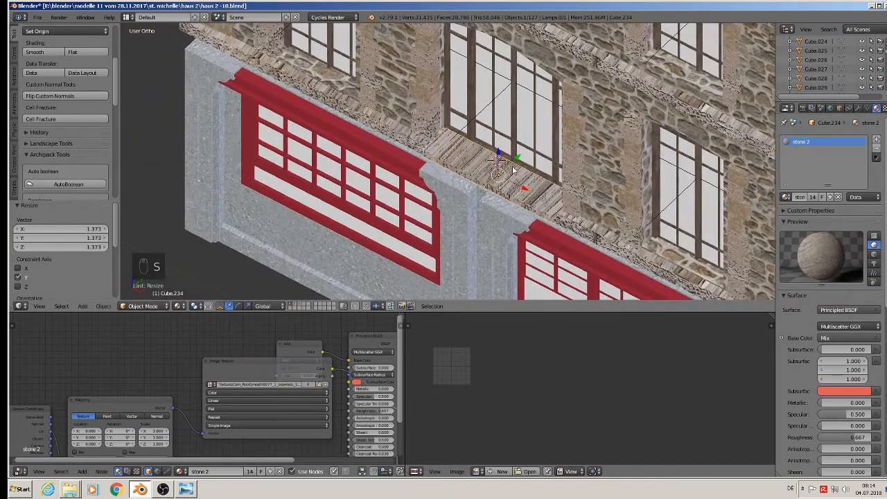
Nudge the window sill slightly along Y and lower it a little along Z.
drag(515, 159, 514, 159)
click(514, 159)
middle_drag(514, 159, 516, 144)
drag(501, 147, 500, 157)
Shift the window sill -0.003 along X and scale it by 1.022 along X to fit the window's width.
middle_drag(500, 156, 535, 172)
drag(535, 175, 533, 175)
key(s)
key(x)
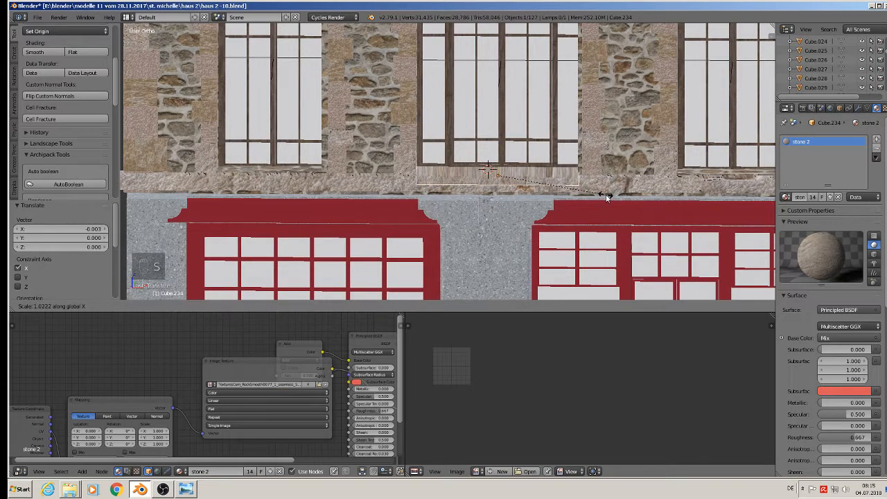
click(606, 194)
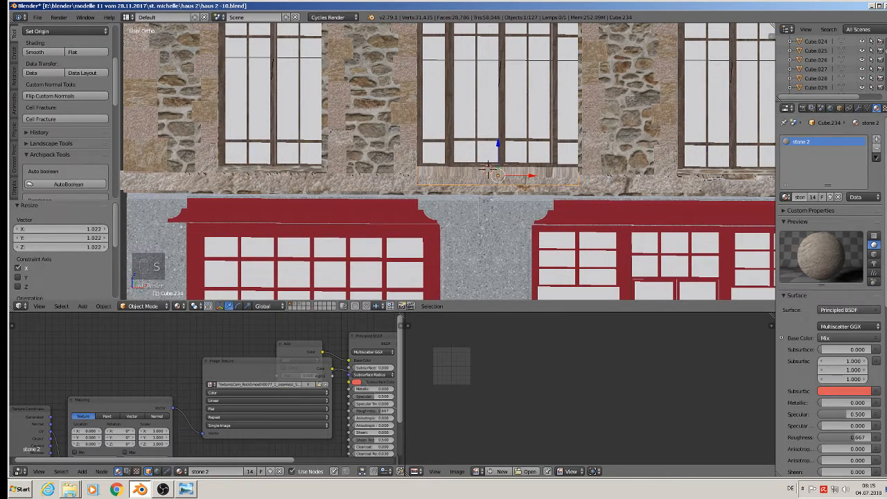
Replace the middle window sill's stone 2 material with the existing stone 4 material.
click(876, 150)
click(786, 197)
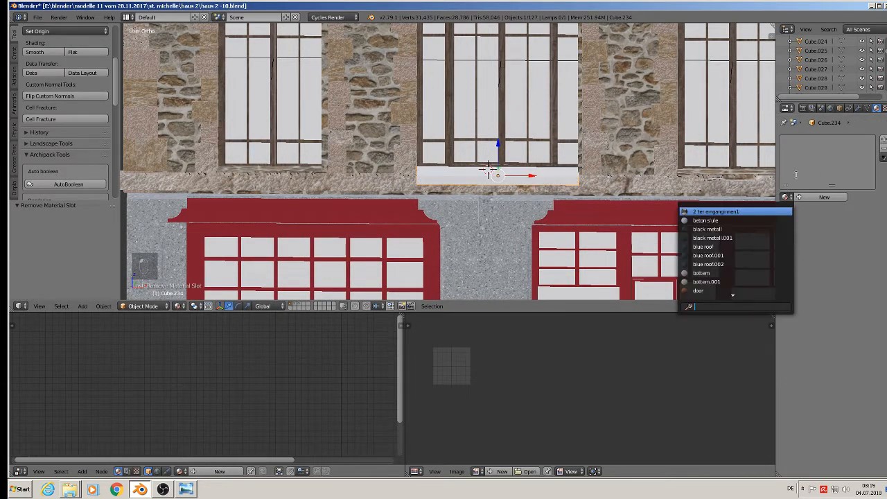
text(ston)
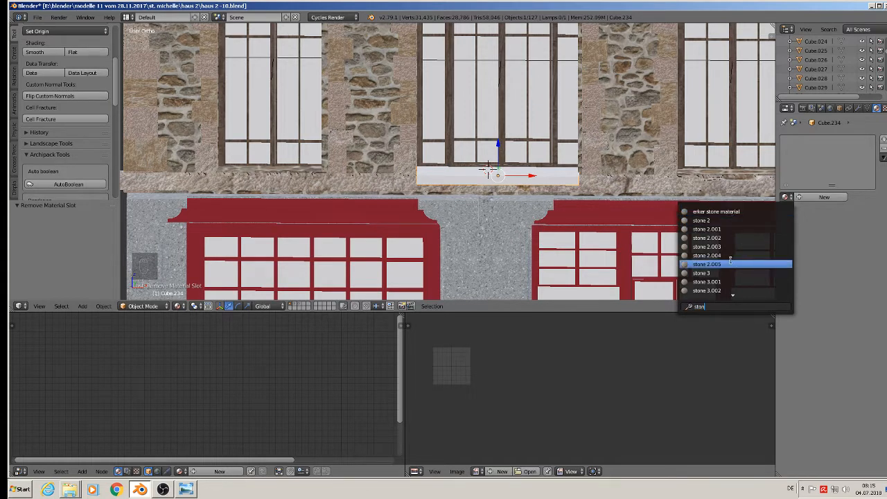
scroll(720, 284, down, 3)
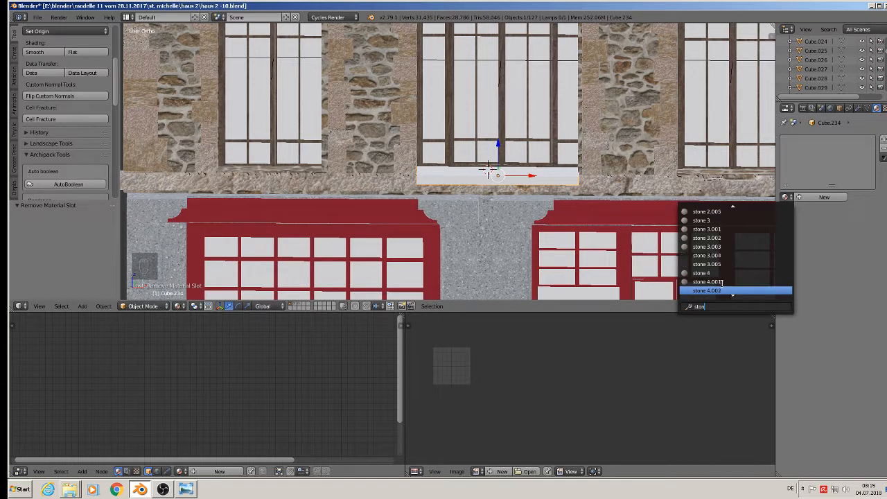
scroll(722, 282, down, 3)
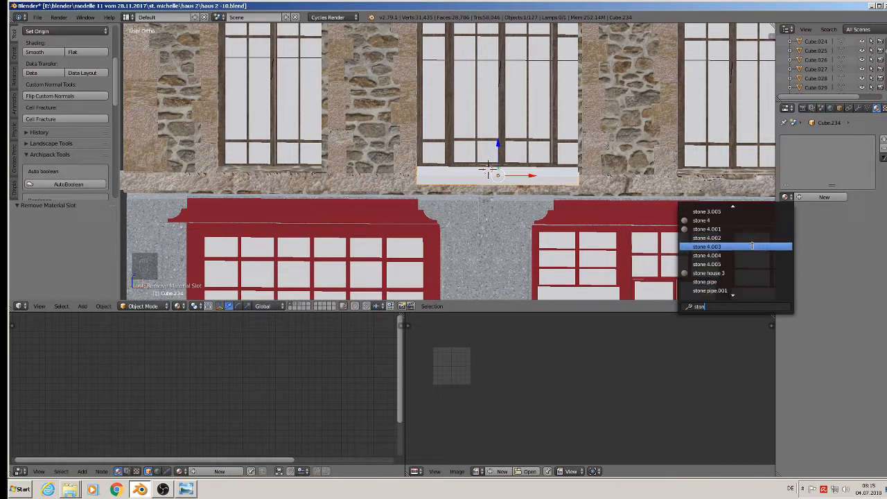
click(731, 221)
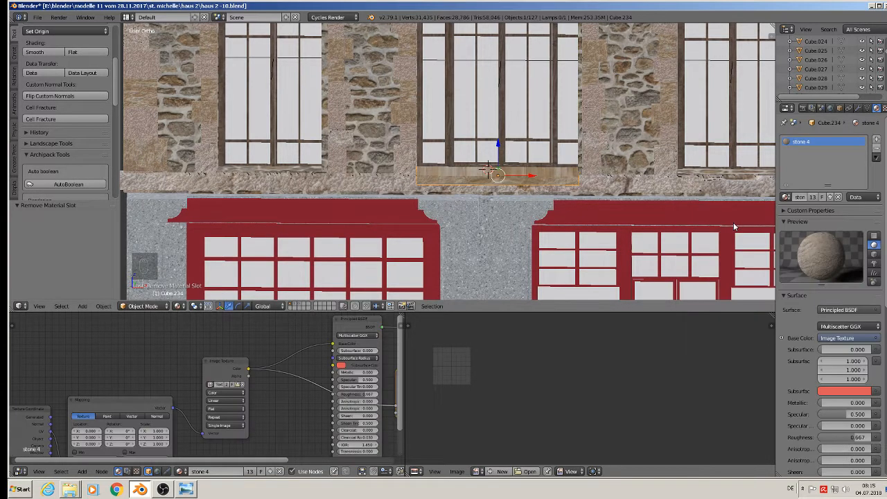
Unwrap the stone 4 window sill with Cube Projection at a cube size of 1.000.
scroll(529, 179, up, 2)
mouse_move(480, 193)
middle_down()
mouse_move(456, 202)
mouse_move(465, 198)
middle_up()
key(u)
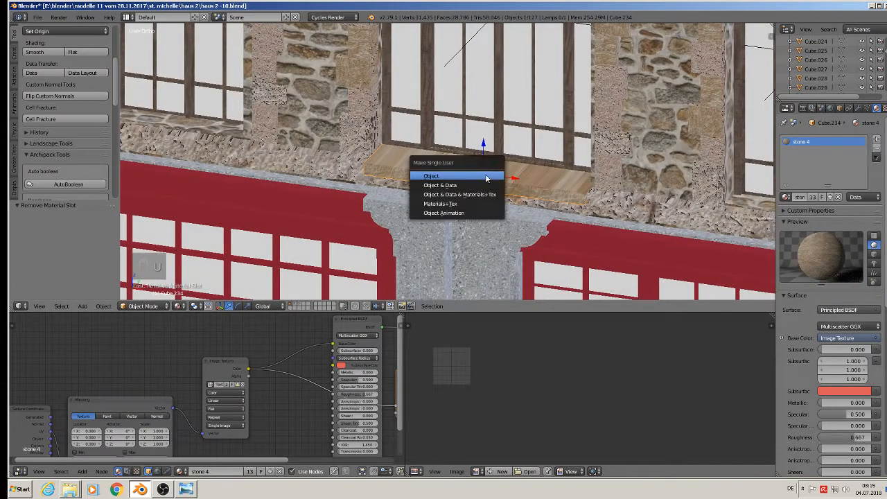
key(Tab)
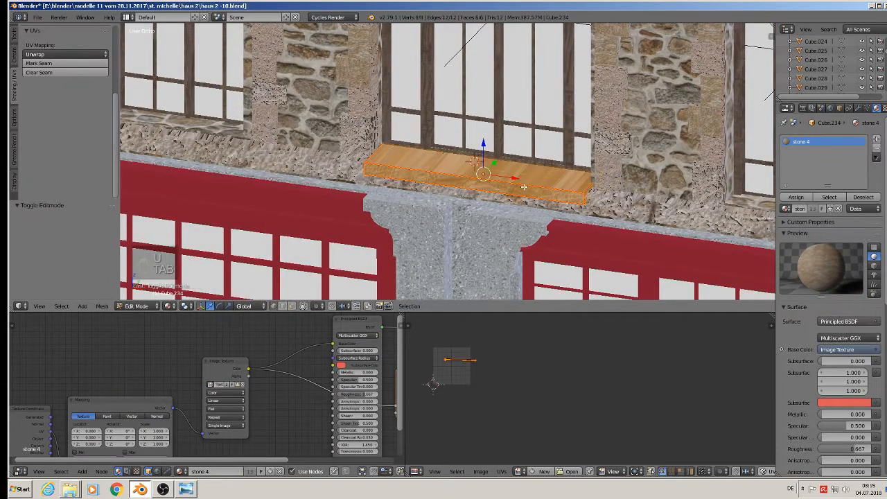
key(u)
click(516, 153)
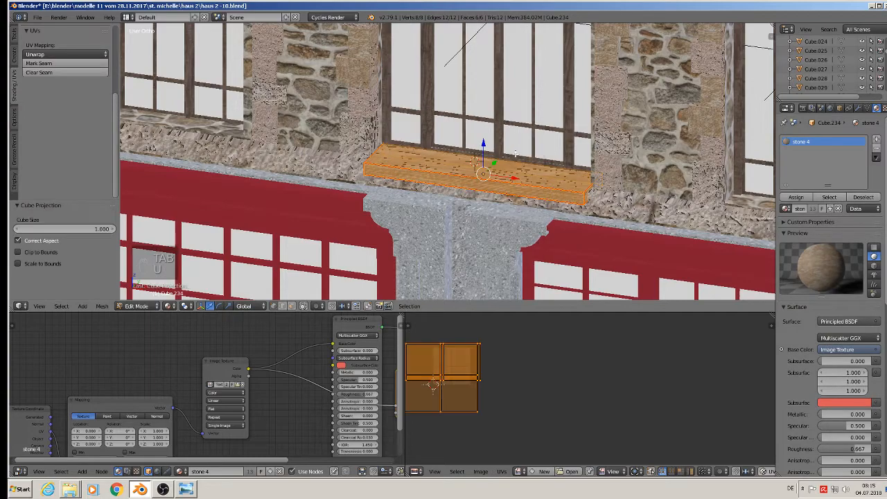
key(Tab)
middle_drag(513, 178, 542, 180)
scroll(542, 180, up, 1)
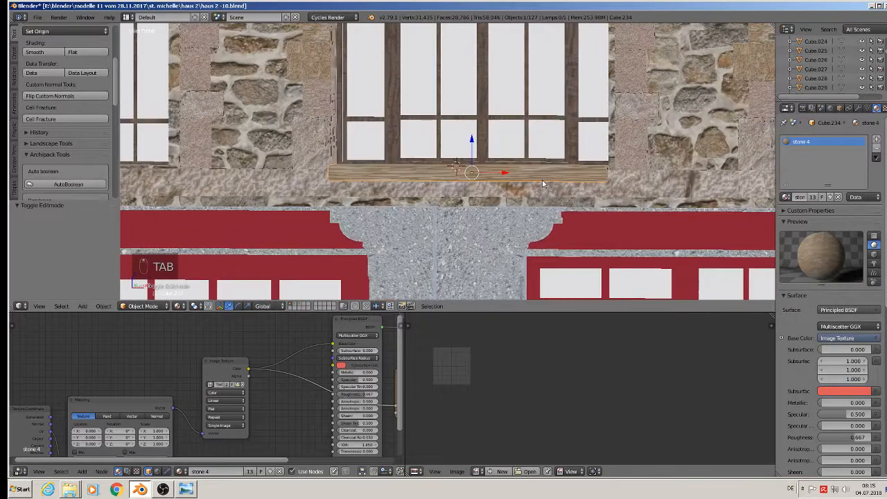
Unwrap the window sill with Smart UV Project, using an angle limit of 66 and stretching to UV bounds.
key(Tab)
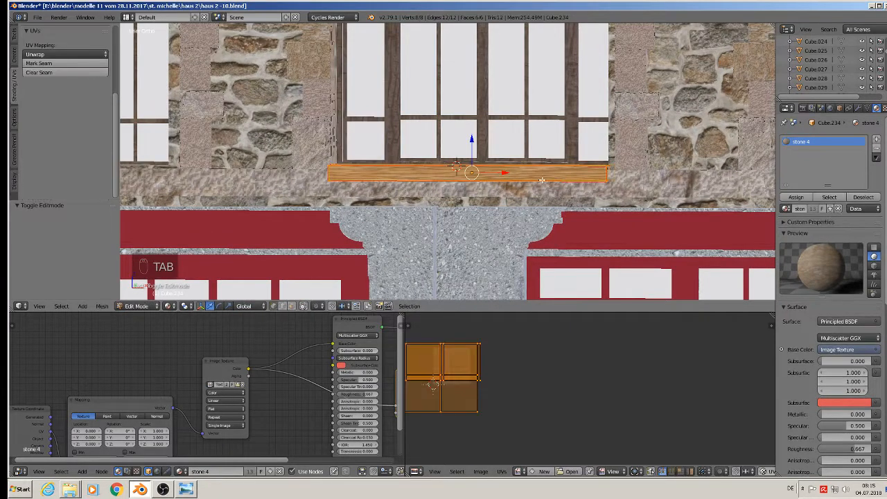
key(u)
click(521, 146)
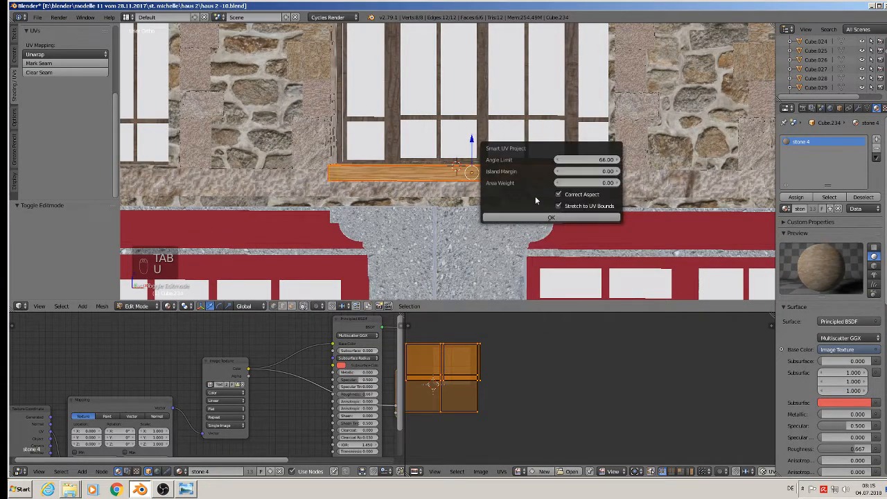
click(530, 219)
middle_drag(529, 219, 526, 253)
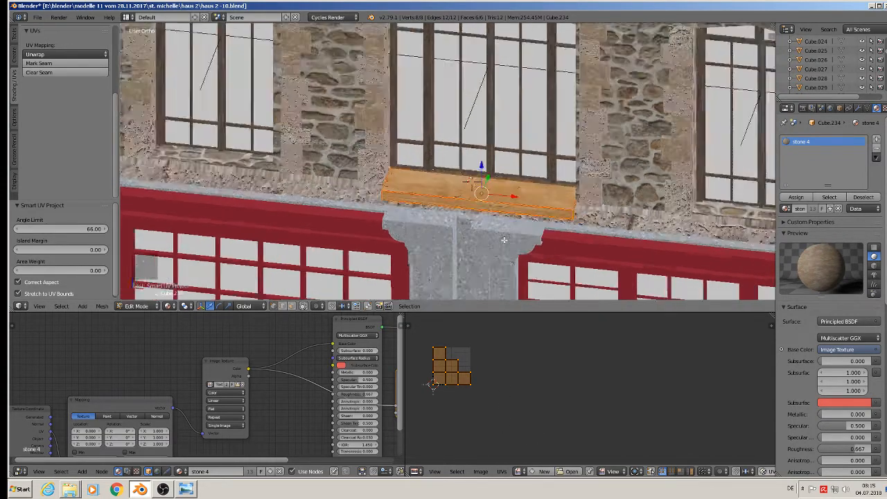
Scale the sill's UV layout up by 2.795, and enlarge it once more for a finer grain.
key(s)
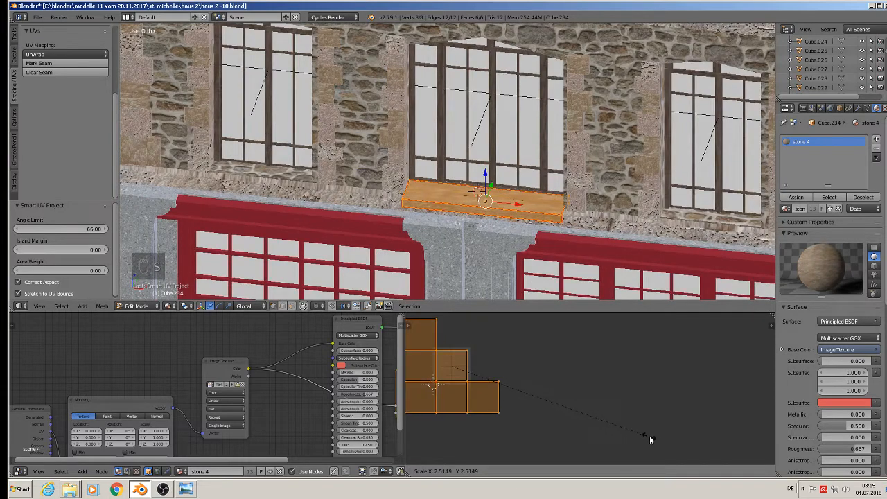
click(670, 449)
scroll(506, 212, up, 6)
key(s)
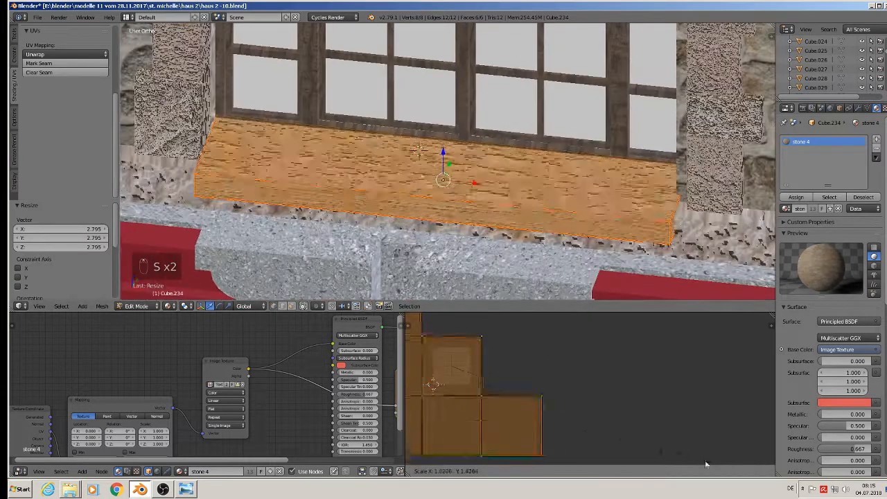
click(693, 454)
Replace the sill's smart-projected UVs with a Cube Projection at cube size 1.000.
middle_drag(267, 104, 294, 144)
key(Tab)
key(u)
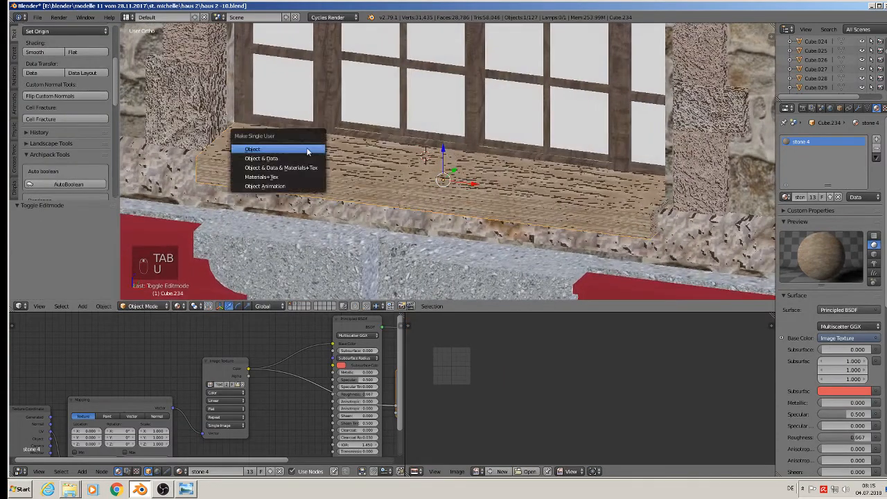
key(Tab)
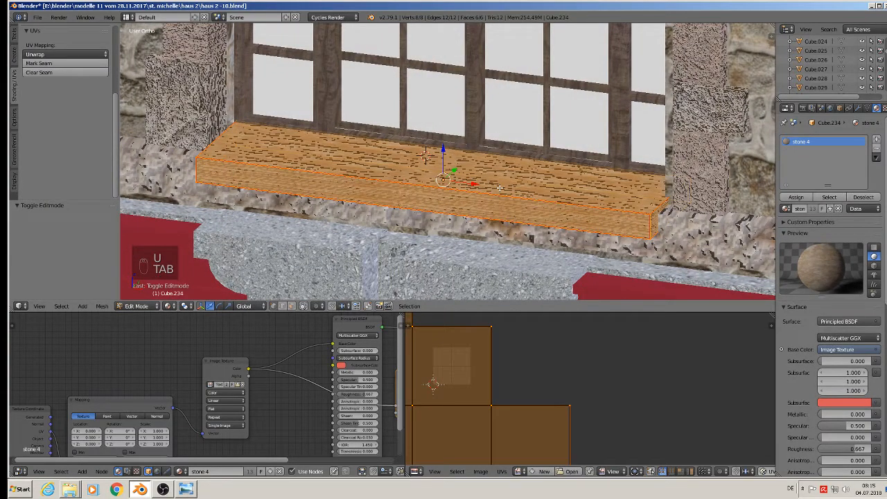
key(u)
click(475, 220)
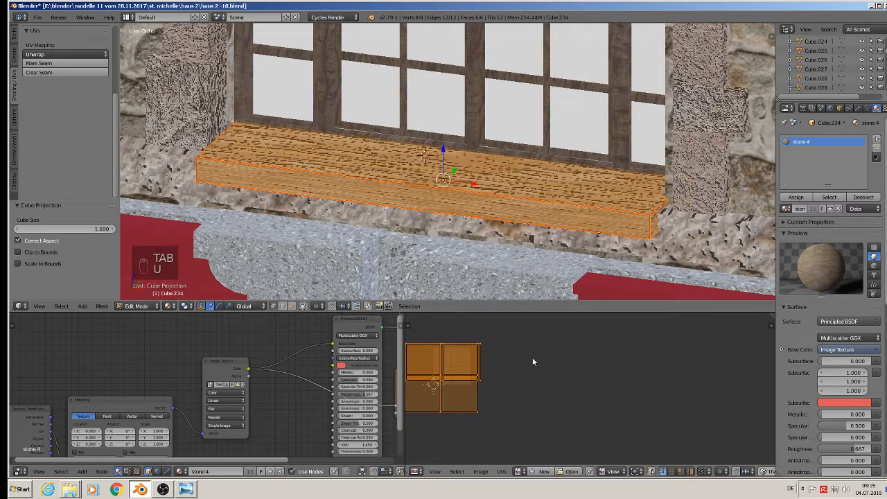
key(Tab)
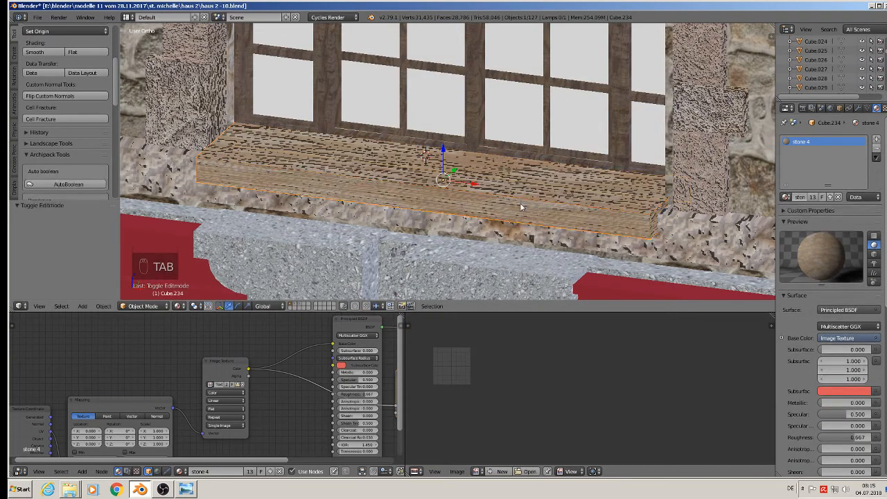
Scale the window sill's UV layout uniformly by 0.748.
mouse_move(520, 203)
middle_down()
mouse_move(518, 286)
mouse_move(511, 202)
mouse_move(517, 209)
middle_up()
scroll(518, 210, down, 1)
key(Tab)
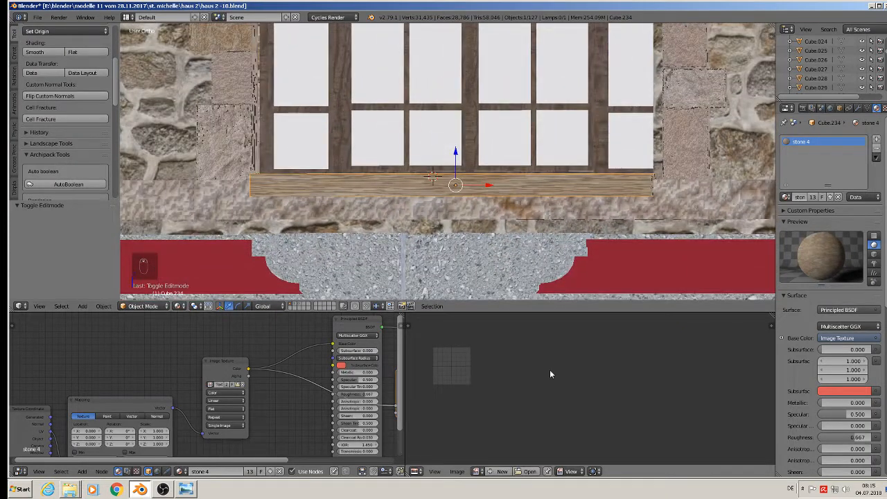
key(s)
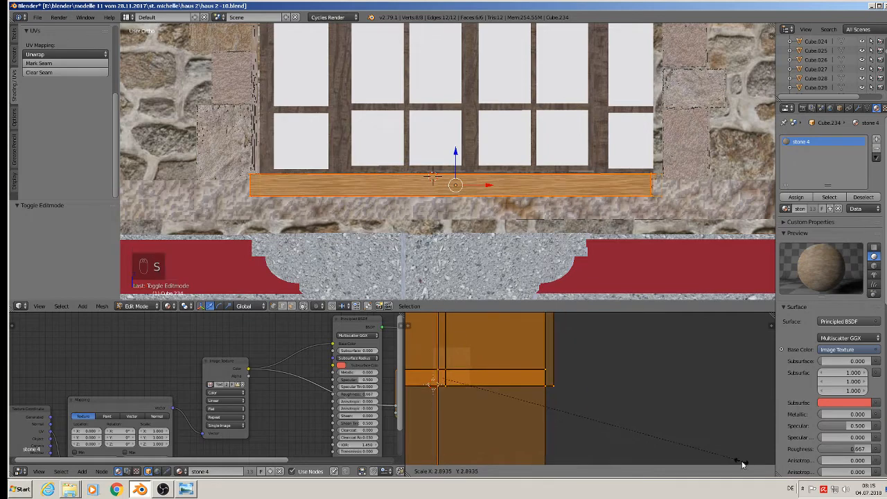
click(515, 413)
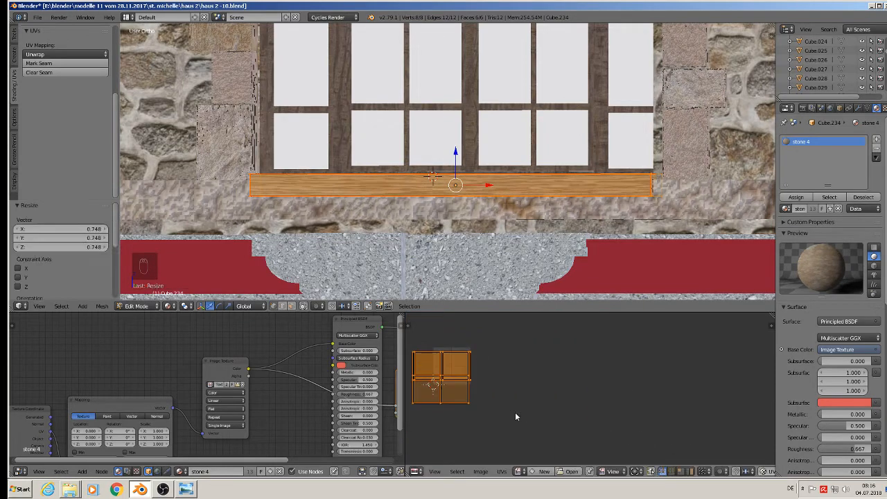
Set the viewport shading to Rendered with the sill's upper and front faces in view.
middle_drag(494, 269, 496, 309)
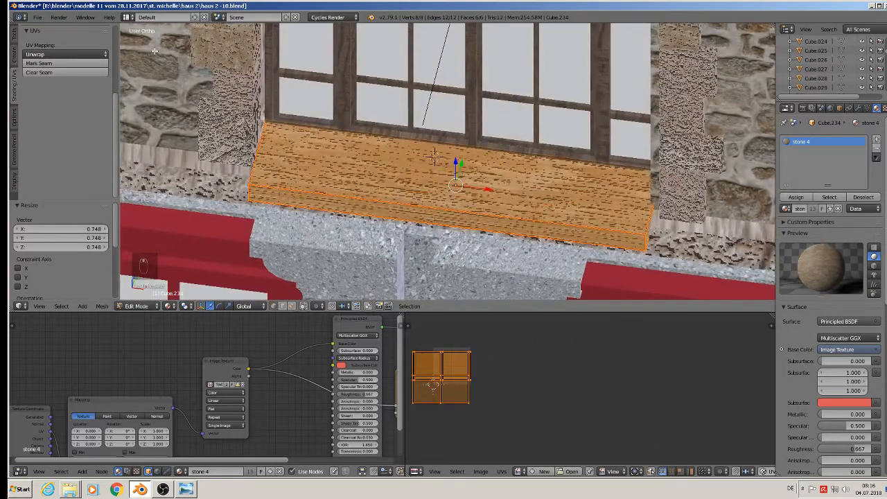
click(170, 305)
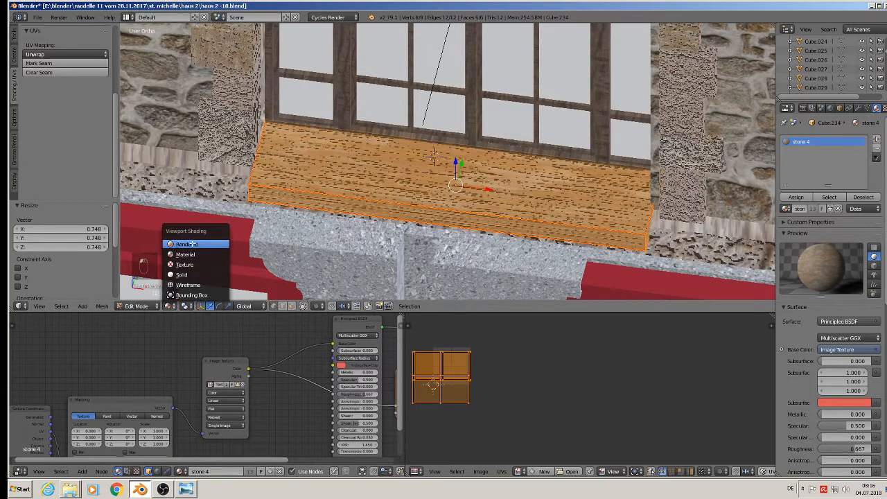
click(194, 245)
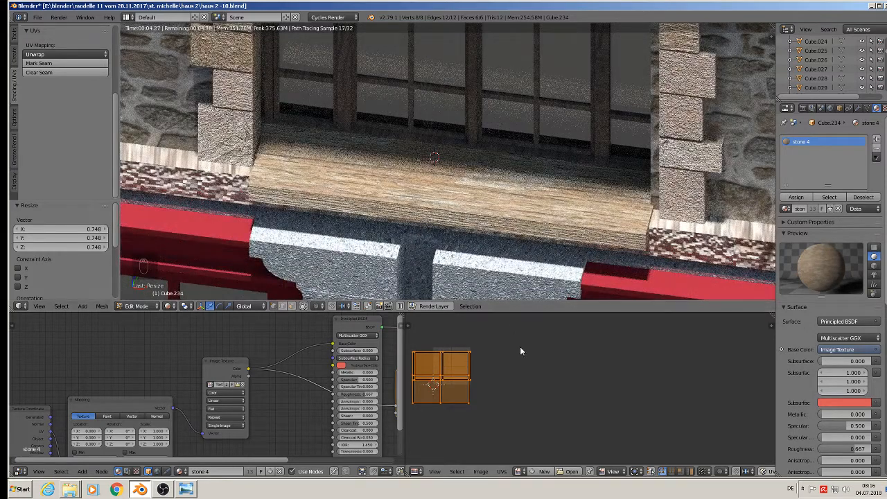
Scale the sill's UV layout along X by 0.616, 2.724 and 1.520 in turn to adjust the texture's stretch.
key(s)
key(x)
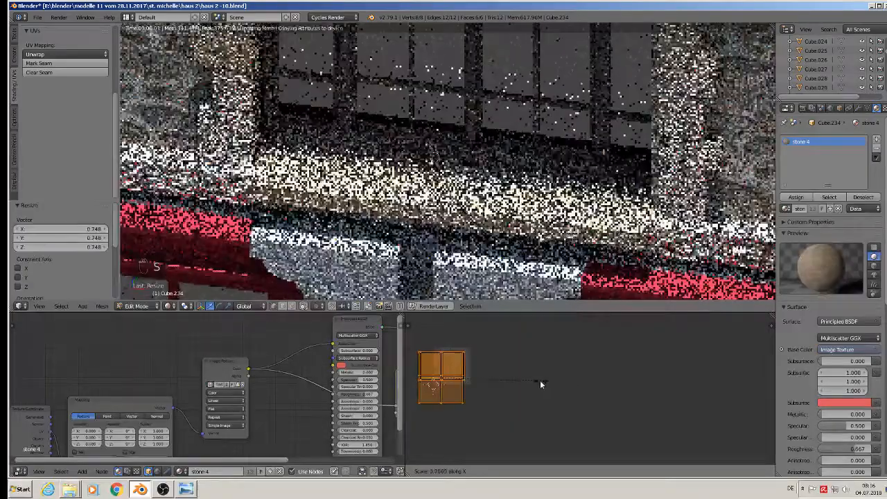
click(521, 380)
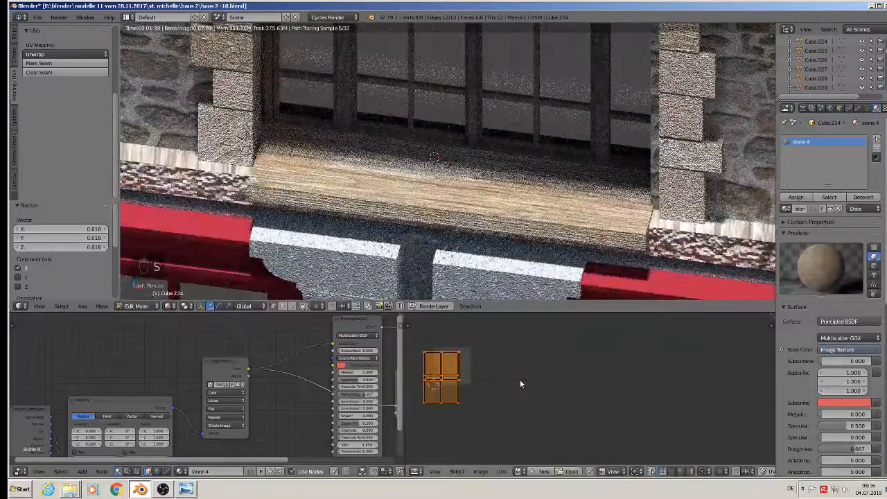
key(s)
key(x)
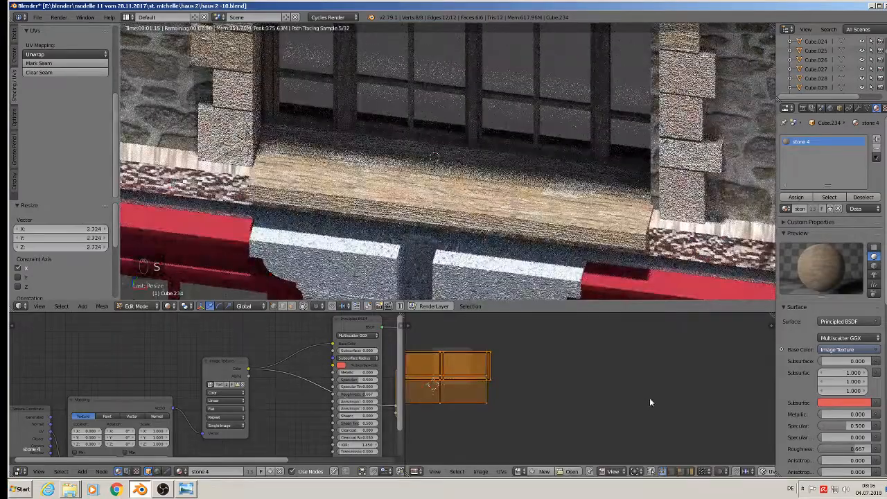
key(s)
key(x)
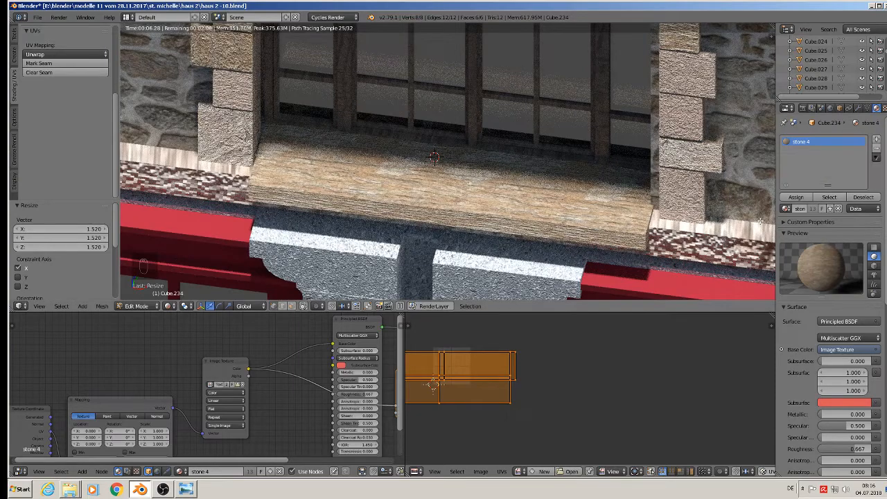
Leave mesh editing and replace the window sill's stone 4 material with the existing stone 3 material.
click(876, 149)
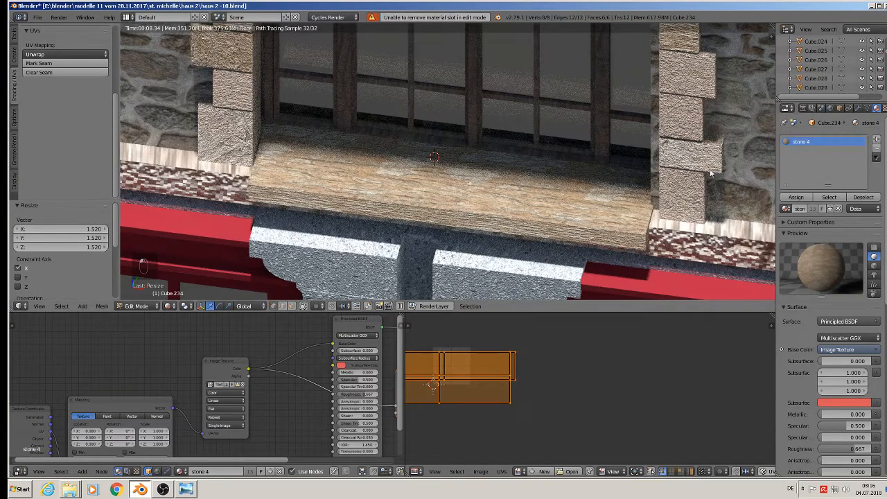
key(Tab)
click(875, 149)
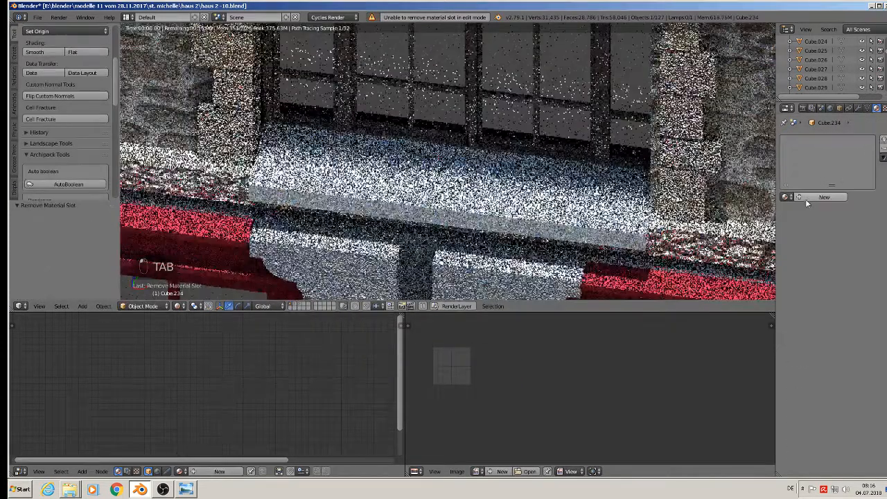
click(785, 197)
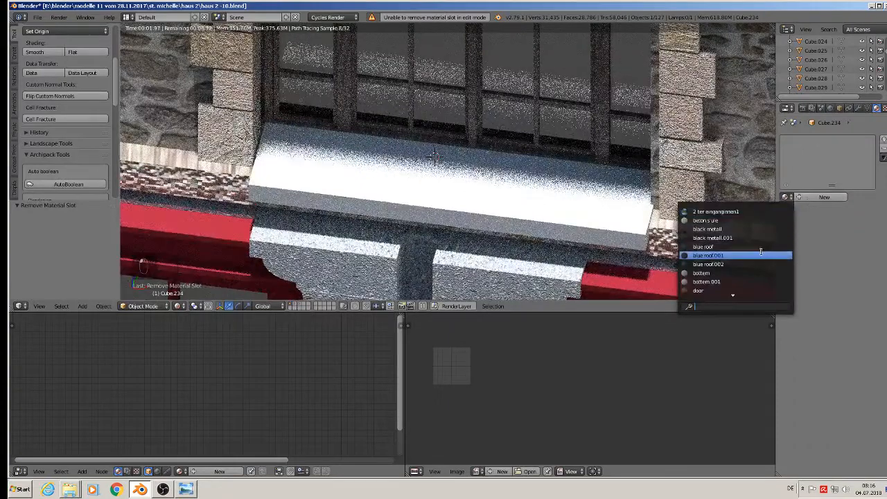
text(st)
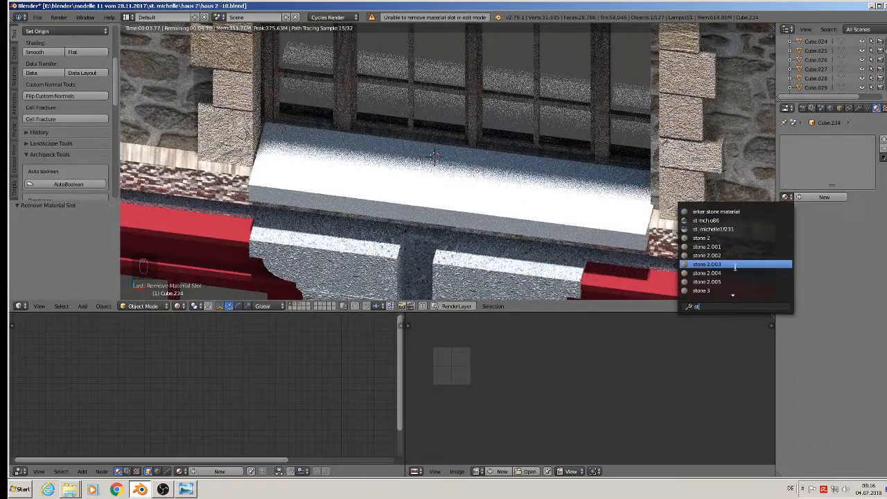
click(705, 282)
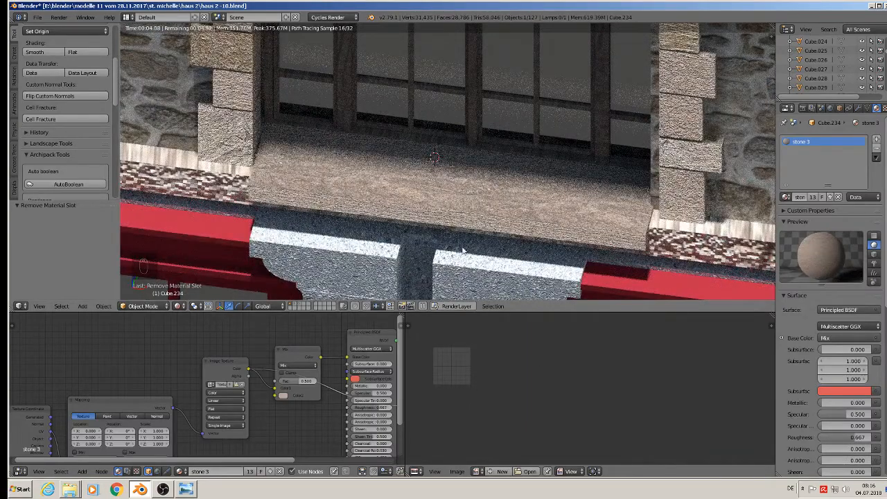
Scale the stone 3 window sill's UV layout uniformly by 3.813 for a finer texture.
key(Tab)
key(s)
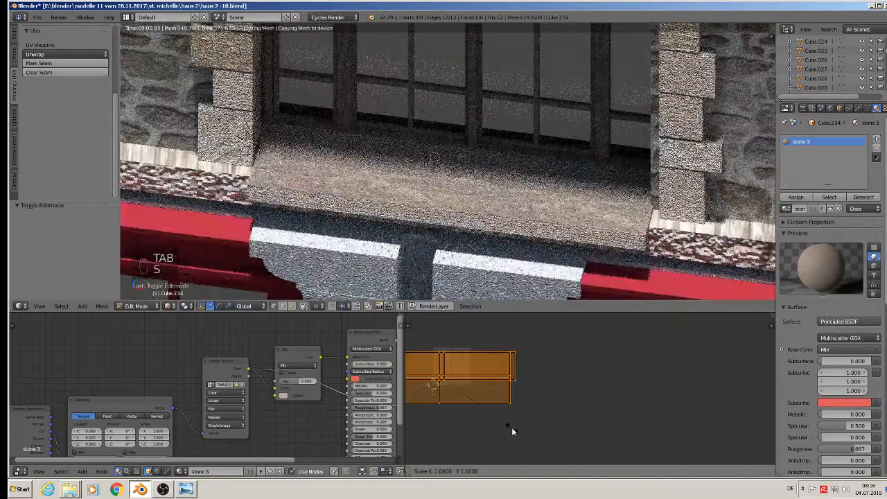
click(682, 453)
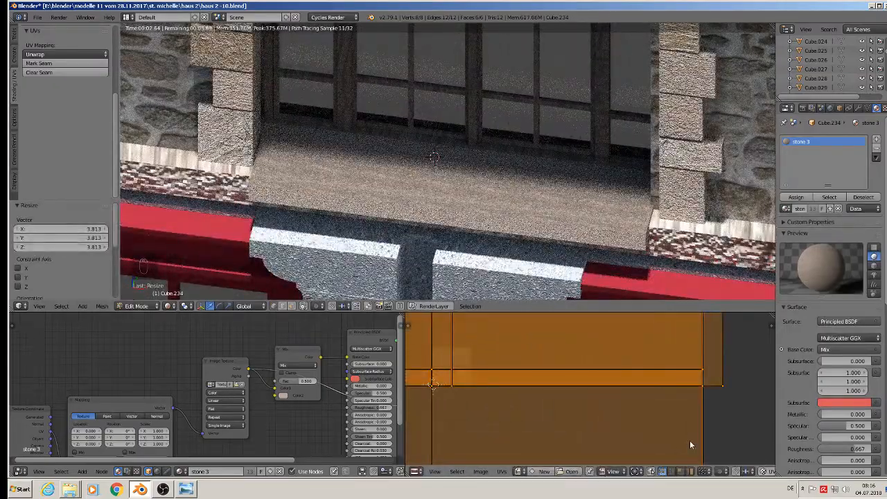
Scale the window sill's UV layout uniformly by 3.863, 0.062 and 4.926 in turn to adjust the stone texture's density.
key(s)
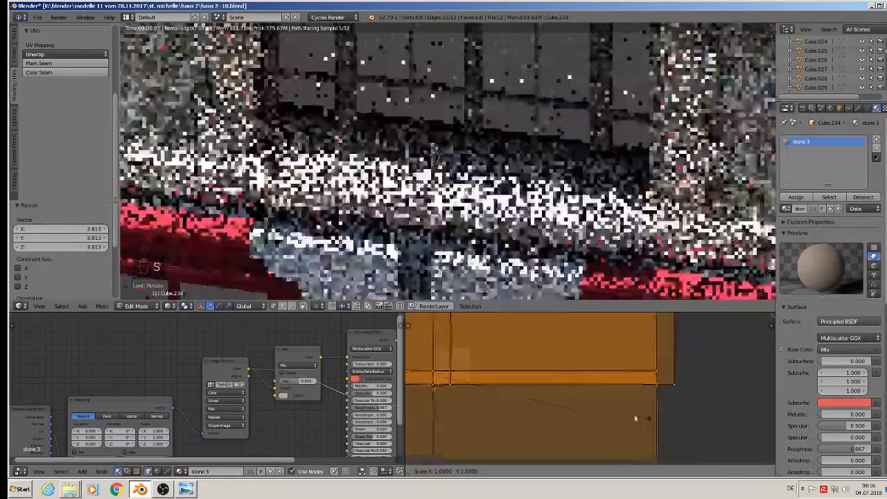
click(510, 373)
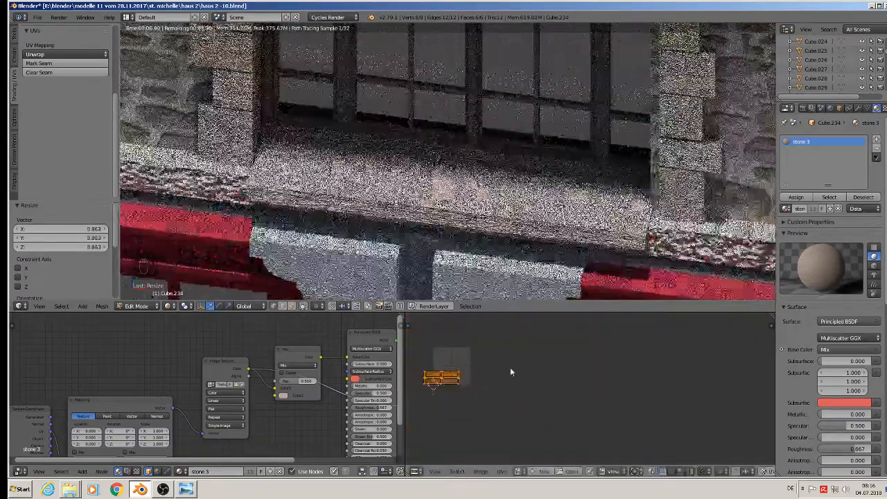
scroll(446, 204, up, 3)
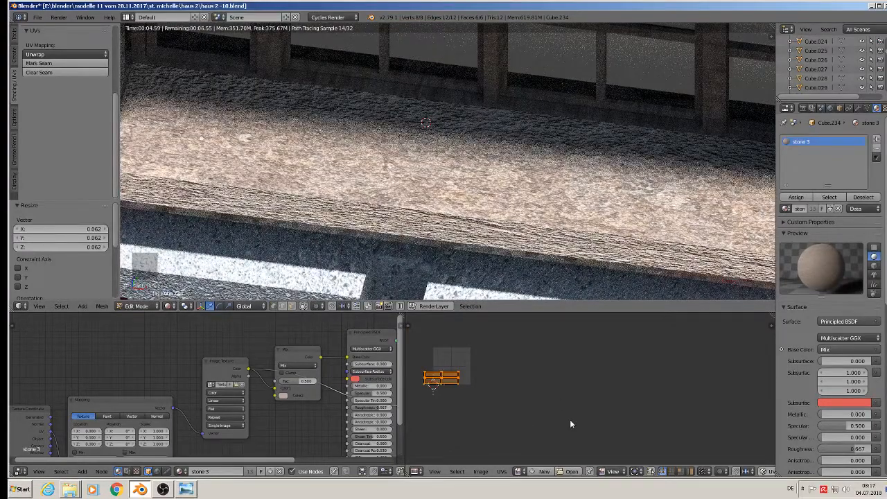
key(s)
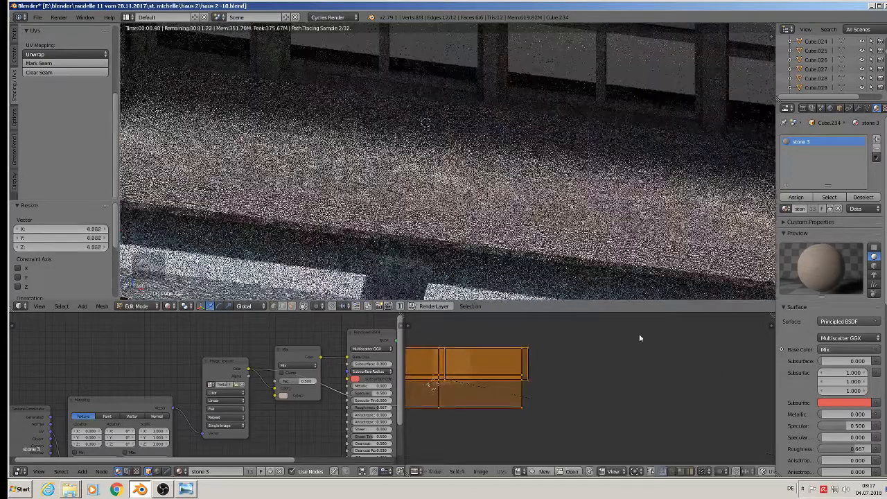
click(635, 335)
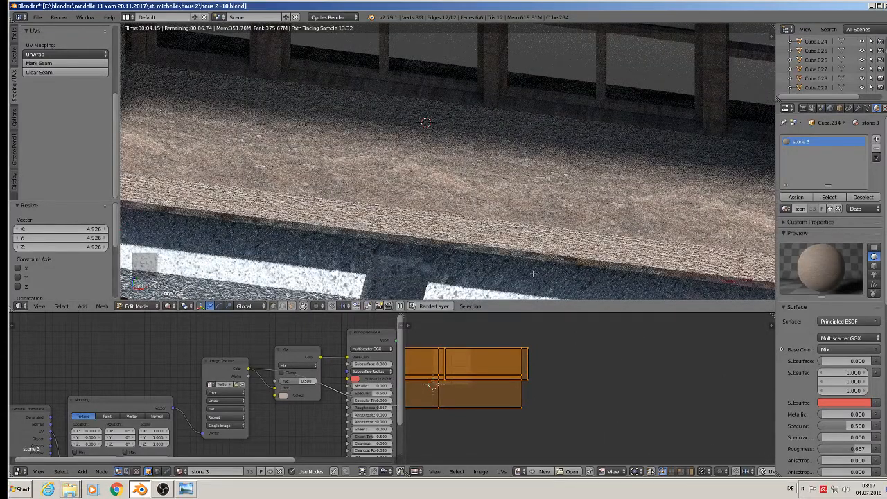
scroll(528, 245, down, 1)
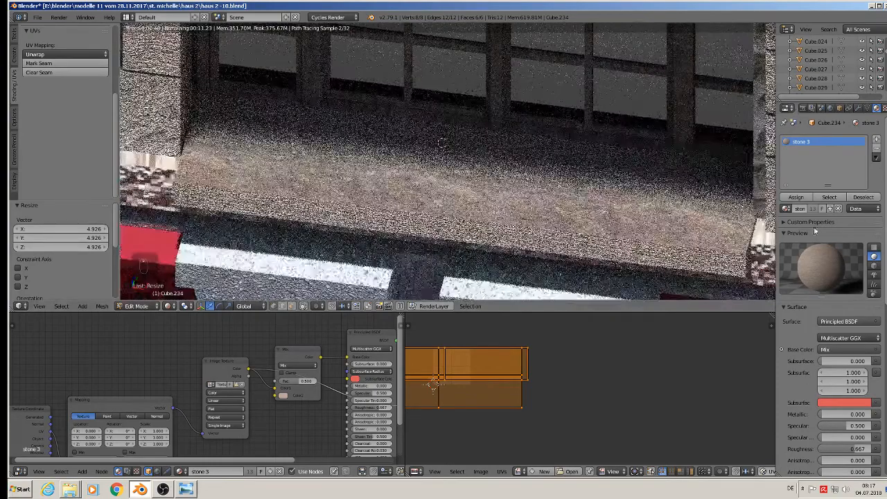
Set the viewport shading to Material, leave mesh editing and remove the stone 3 material slot from the window sill.
click(170, 307)
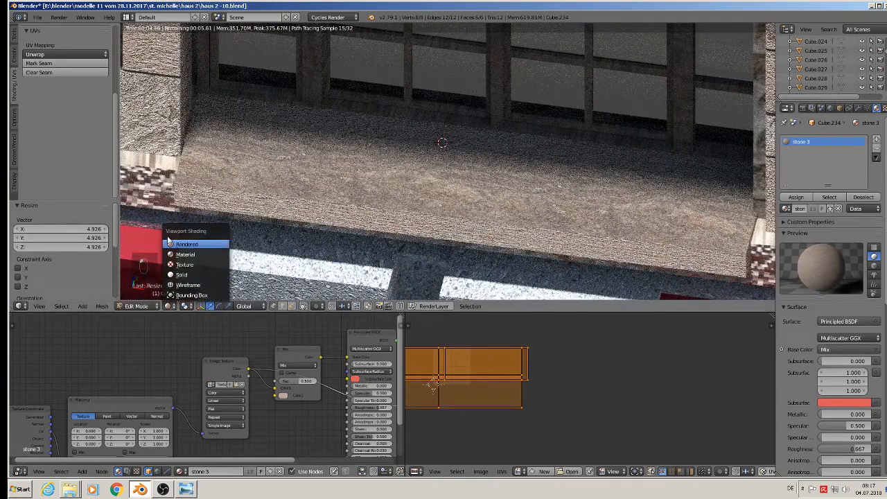
click(185, 254)
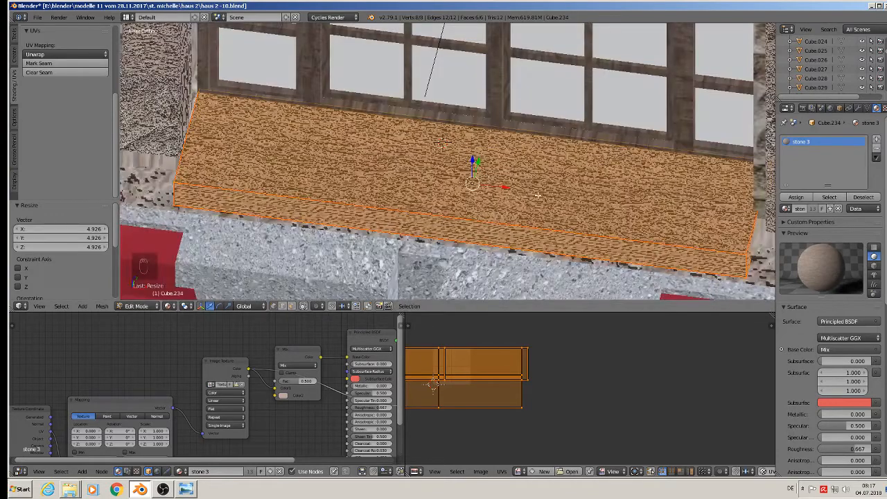
click(876, 148)
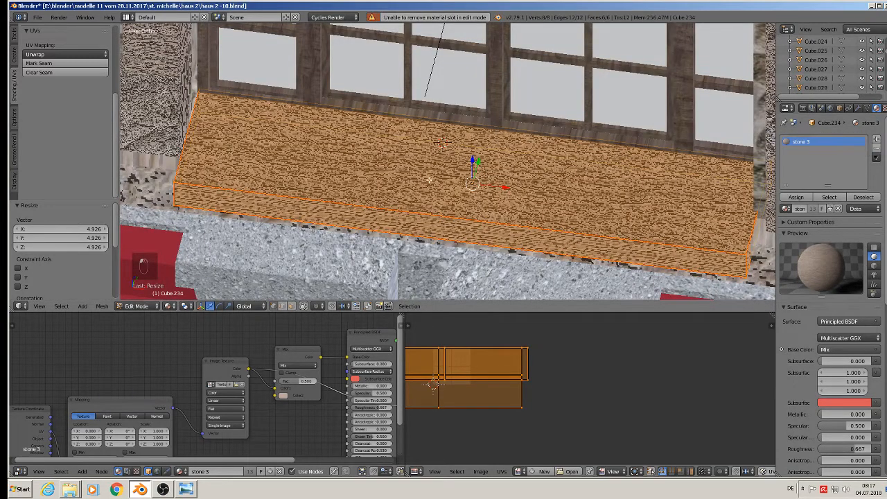
key(Tab)
click(876, 152)
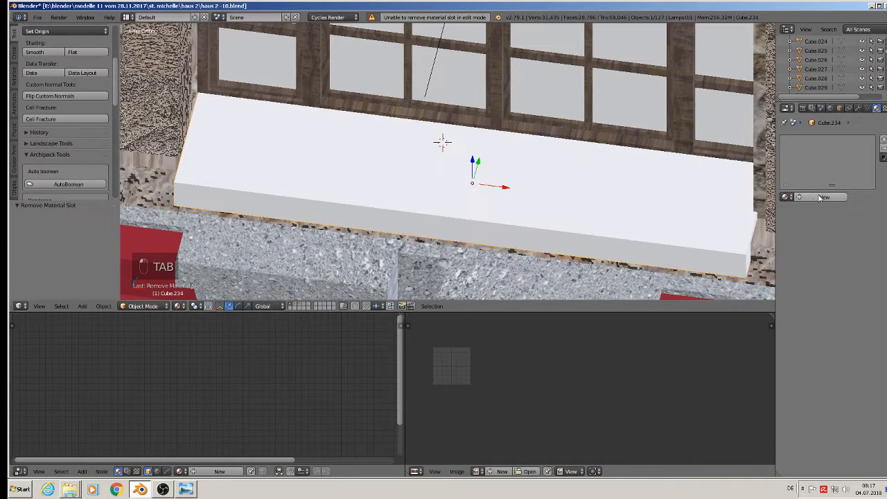
Give the window sill a new material named fensterbrett with a Principled BSDF surface and 0.898 roughness.
click(822, 197)
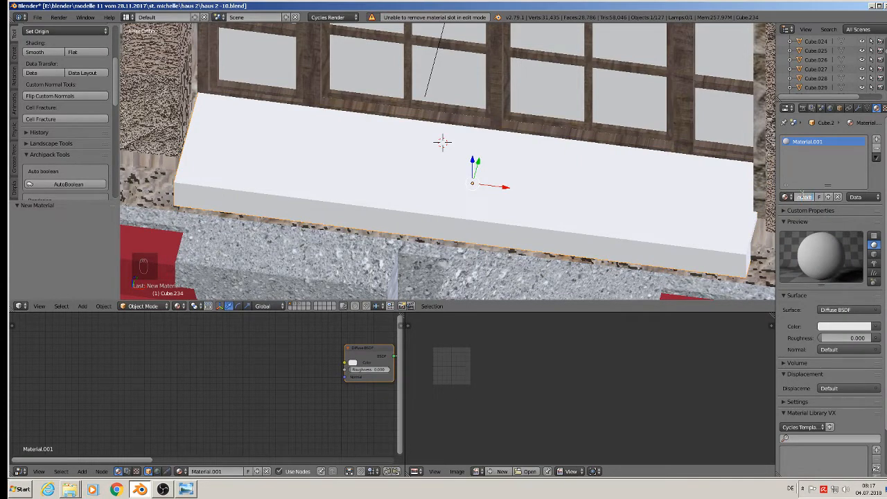
key(Return)
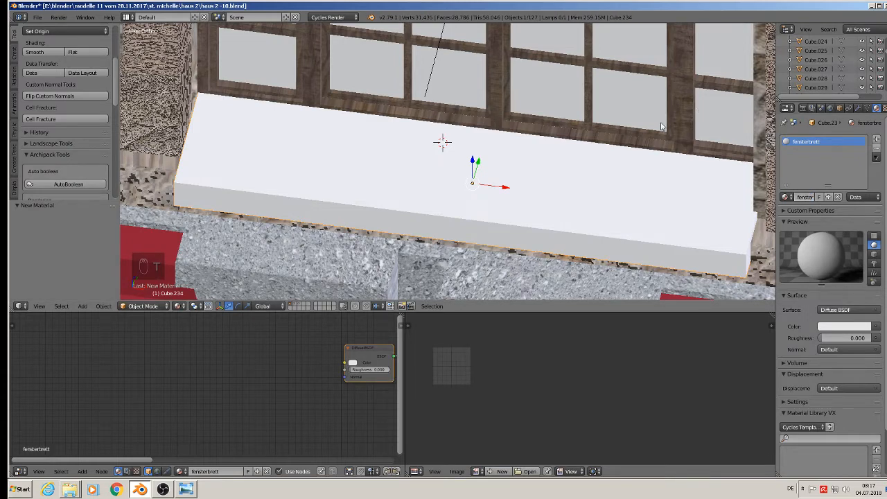
click(848, 310)
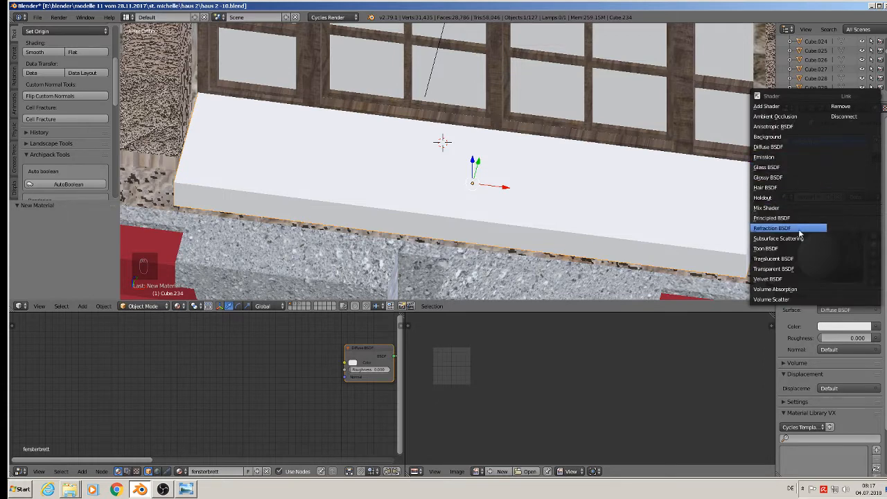
click(790, 218)
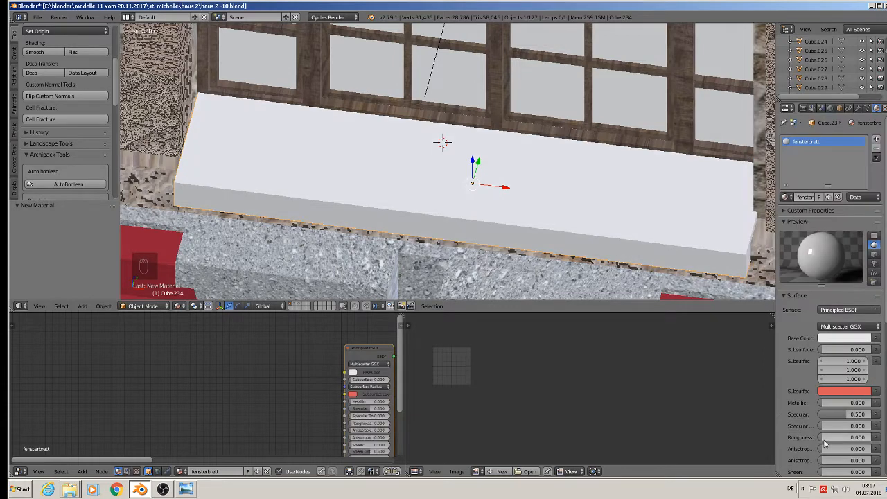
drag(829, 437, 866, 437)
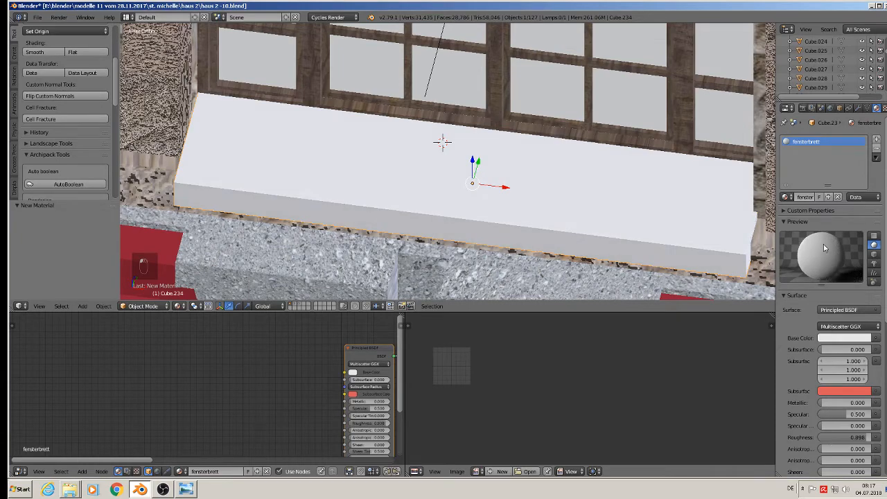
Switch to the file explorer and open the textur folder inside st. michelle in a maximized window.
click(873, 5)
click(884, 5)
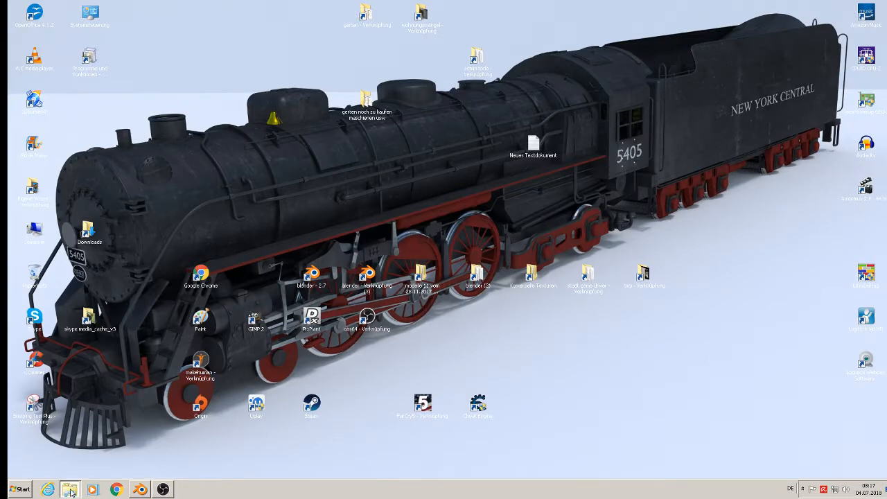
double_click(422, 281)
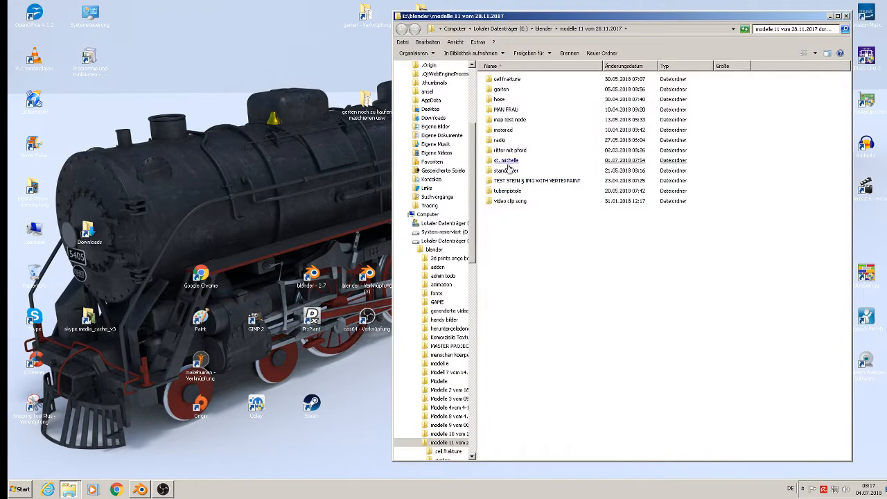
click(506, 163)
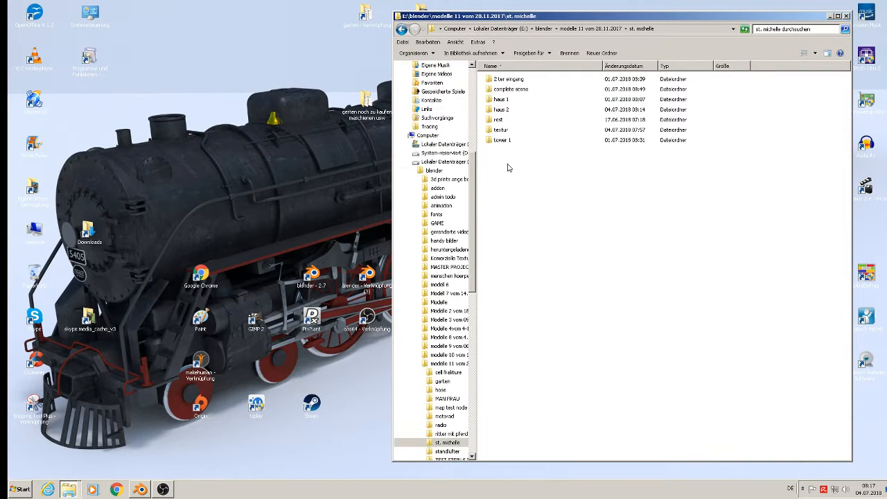
click(500, 129)
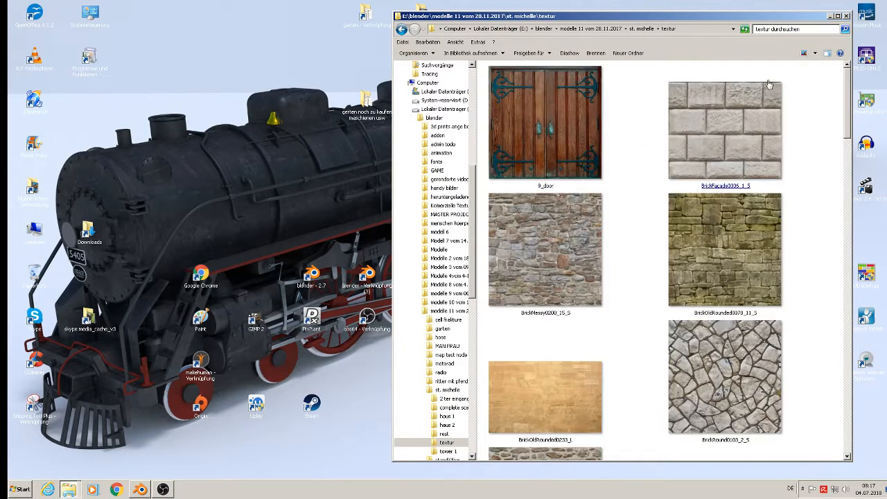
click(837, 16)
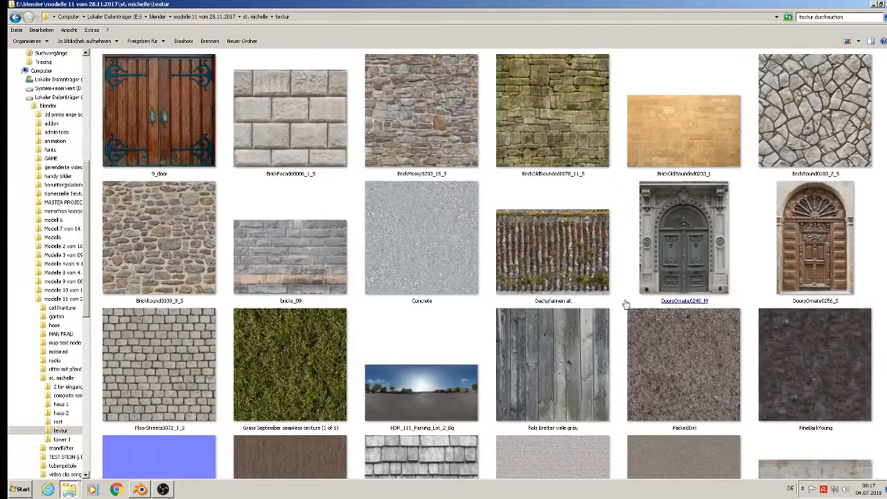
Look through the textur folder for a sill texture, preview TexturesCom_AsphaltCloseups0102_1_seamless_S at full size and return to Blender.
scroll(661, 333, down, 5)
click(662, 342)
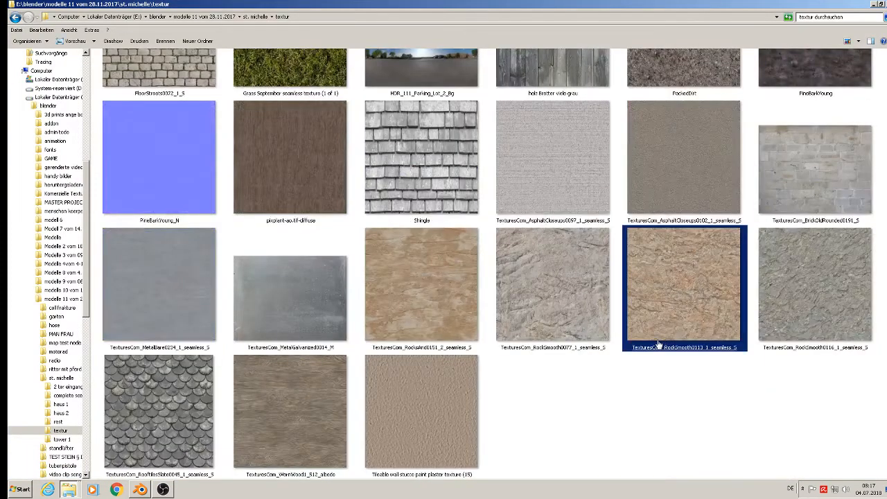
click(785, 303)
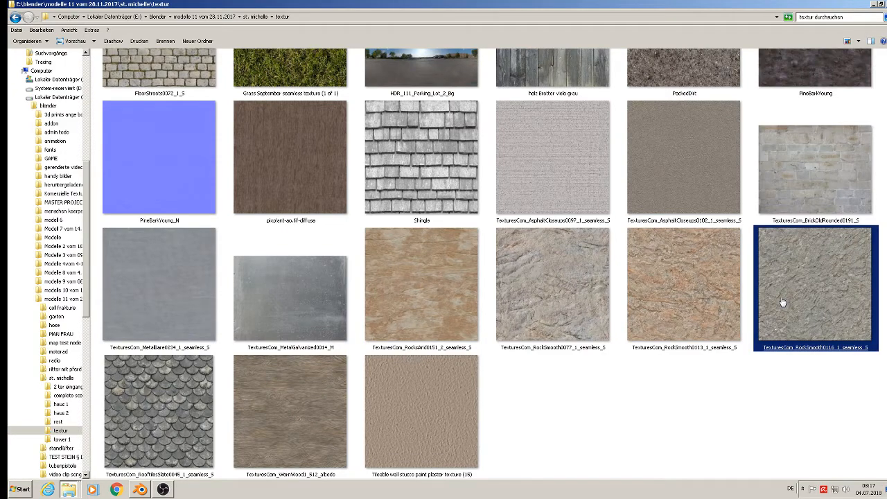
scroll(771, 306, up, 3)
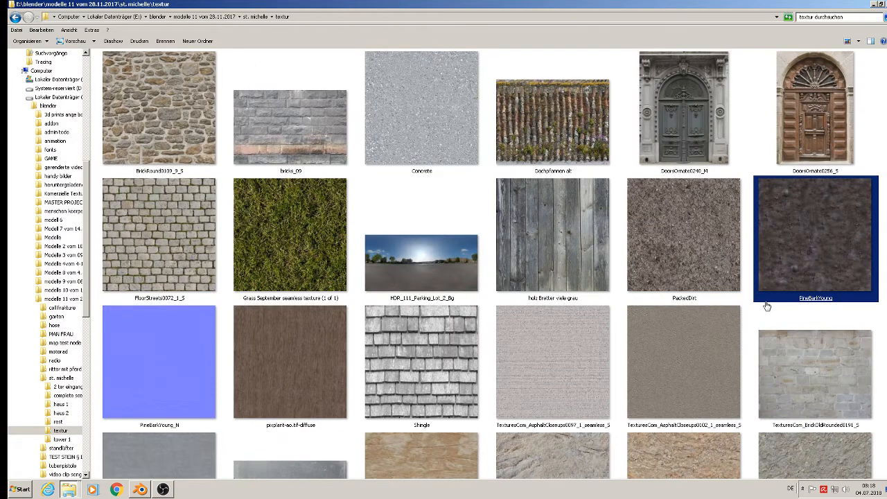
scroll(766, 305, up, 2)
scroll(765, 307, down, 3)
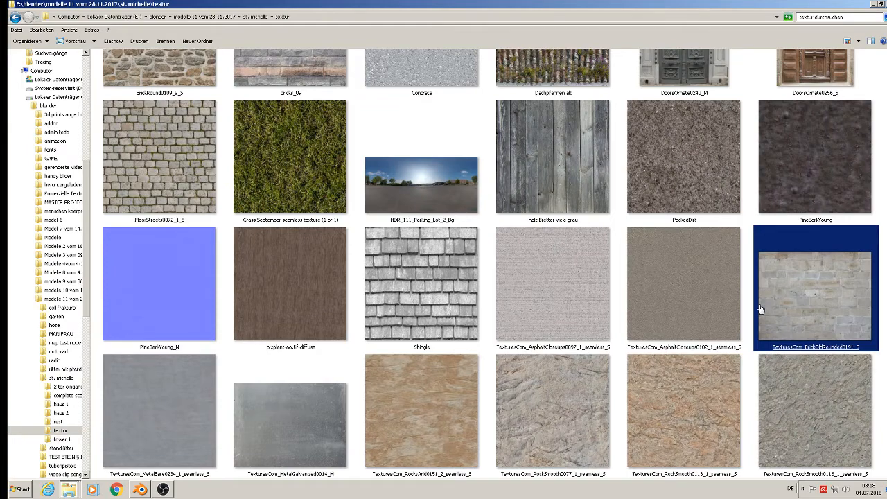
double_click(695, 309)
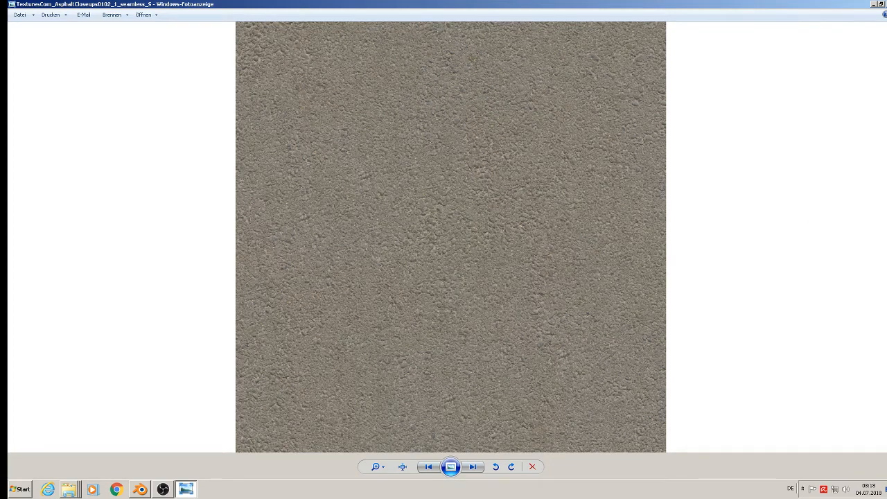
click(886, 4)
click(140, 489)
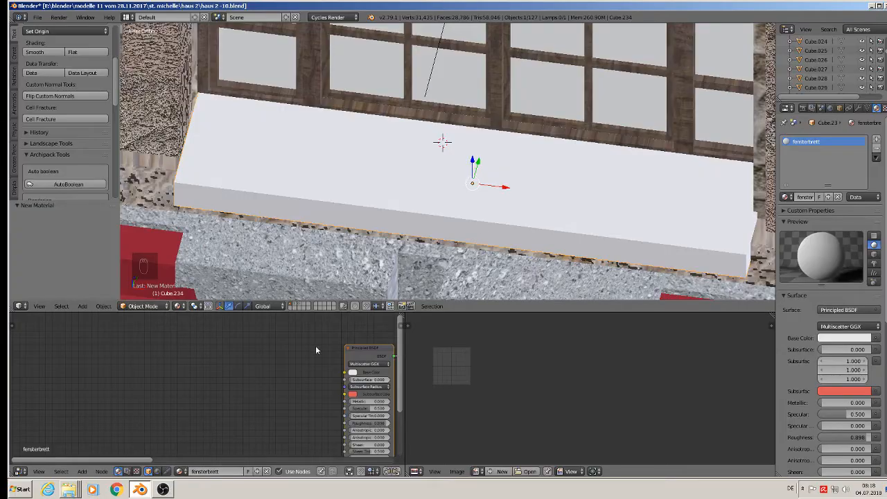
Examine the stone window sills in the facade reference photos and compare them with the modelled front facade.
scroll(496, 218, down, 7)
scroll(503, 221, down, 6)
middle_drag(504, 221, 590, 216)
scroll(589, 217, up, 4)
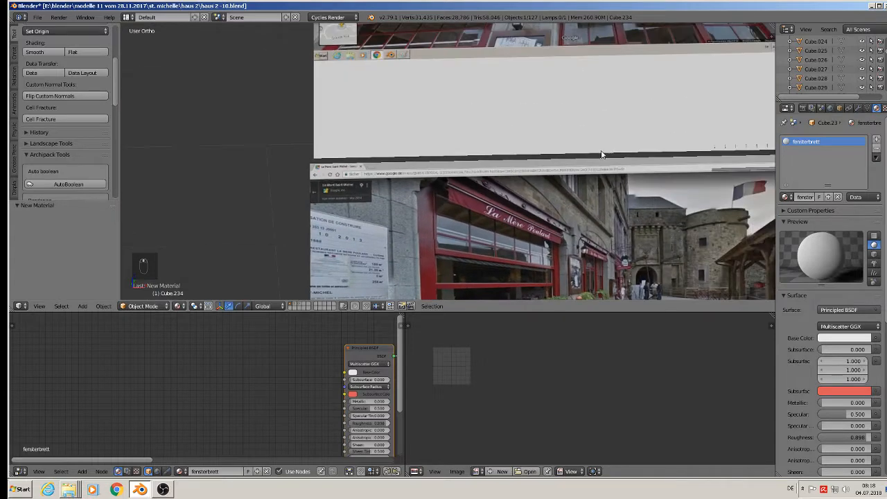
shift+middle_drag(548, 275, 552, 129)
scroll(550, 133, up, 9)
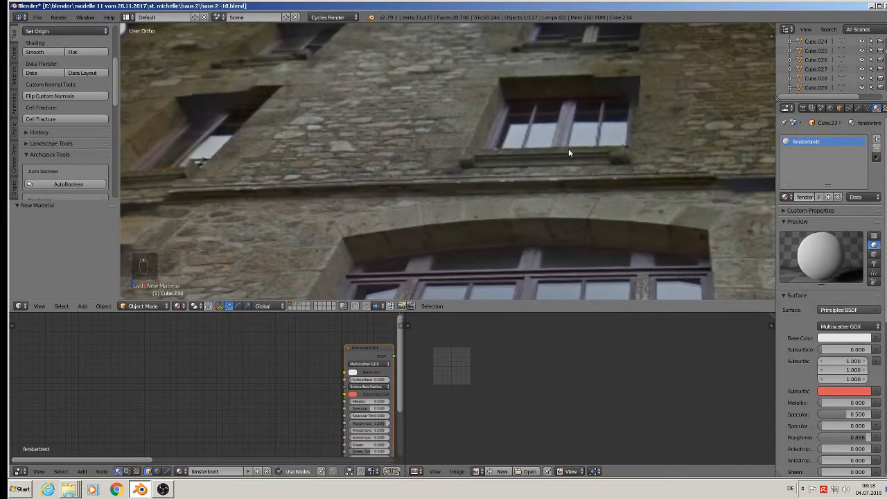
scroll(565, 148, down, 7)
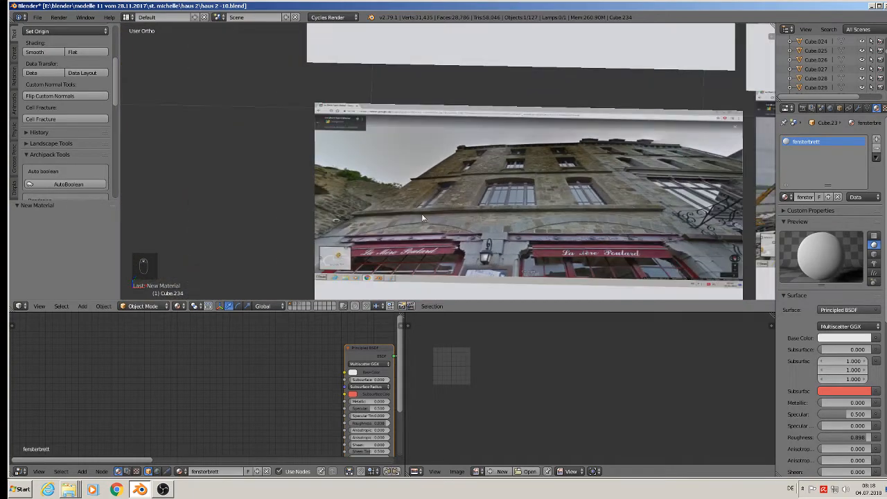
shift+middle_drag(423, 218, 839, 38)
scroll(499, 141, down, 4)
shift+middle_drag(481, 207, 540, 194)
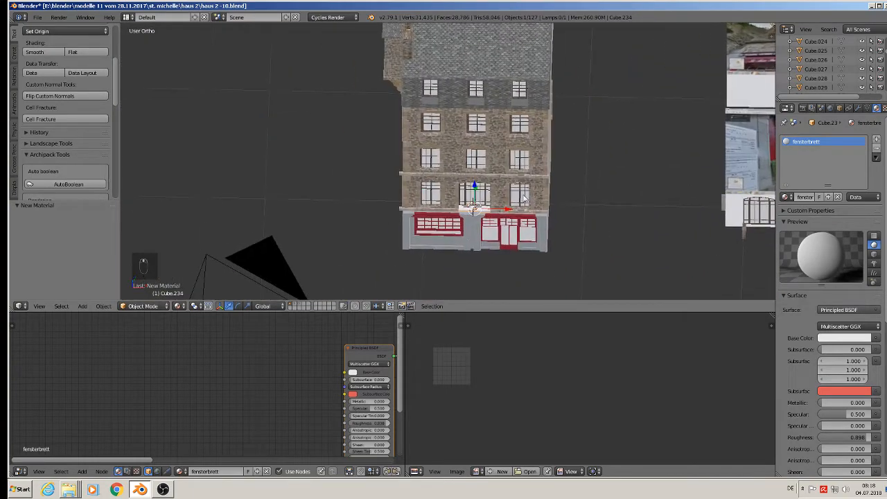
scroll(481, 190, up, 5)
scroll(482, 190, up, 3)
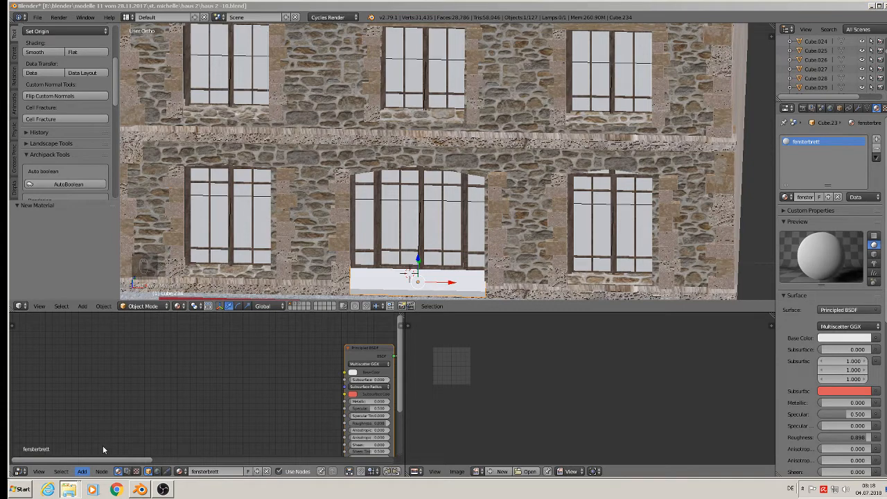
Switch to the file explorer's Beton folder, open its rechteckig subfolder and copy the Beton texture image.
key(alt+Tab)
click(401, 344)
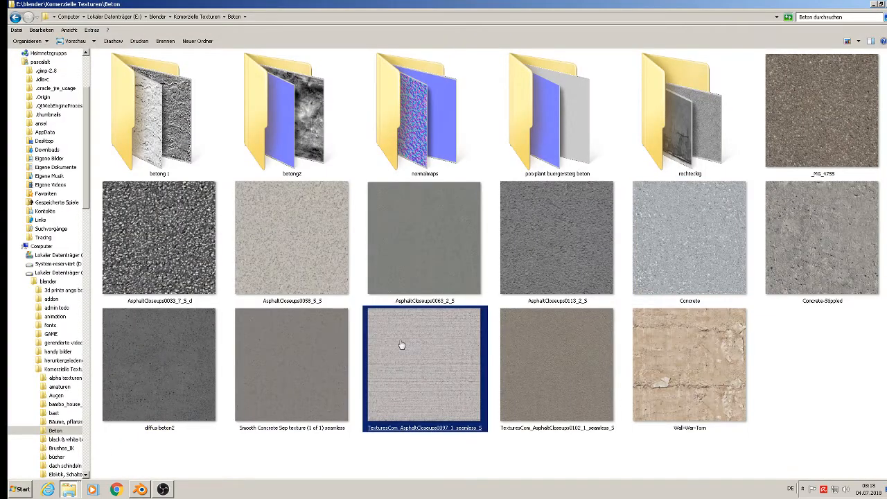
click(681, 403)
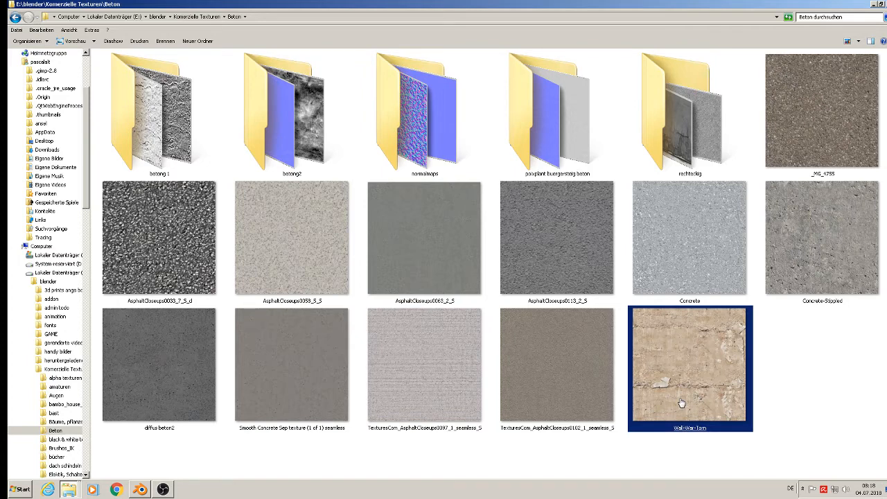
double_click(655, 153)
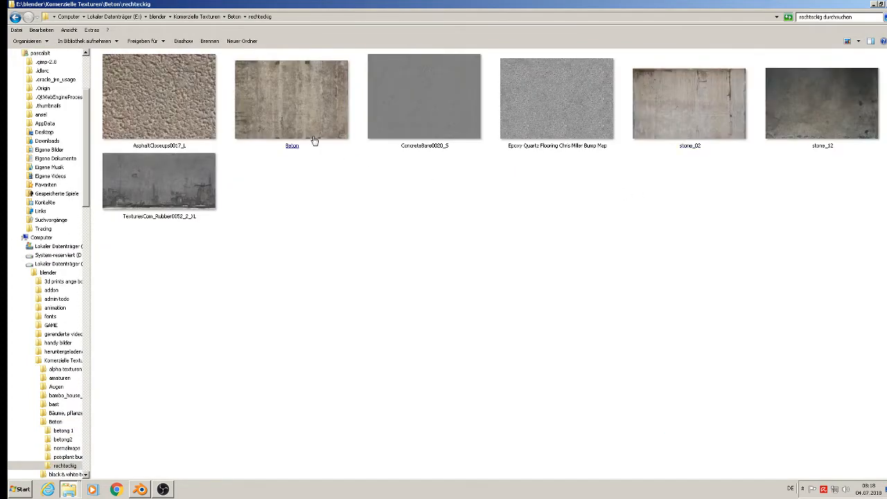
click(313, 140)
right_click(314, 140)
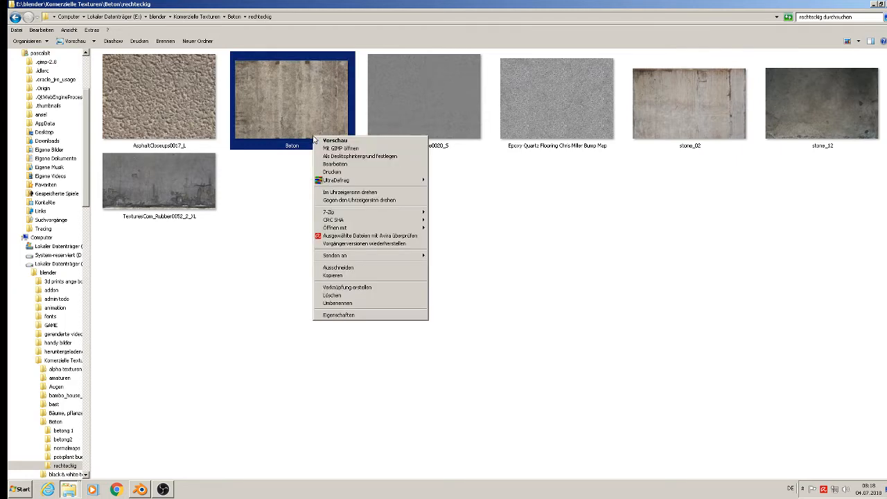
click(371, 276)
Paste the copied Beton image into the st. michelle textur folder and return to Blender.
click(70, 490)
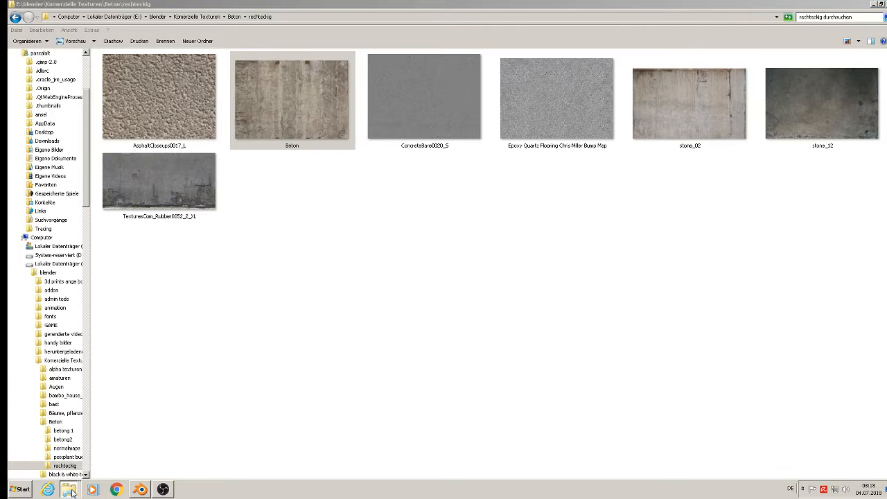
click(103, 473)
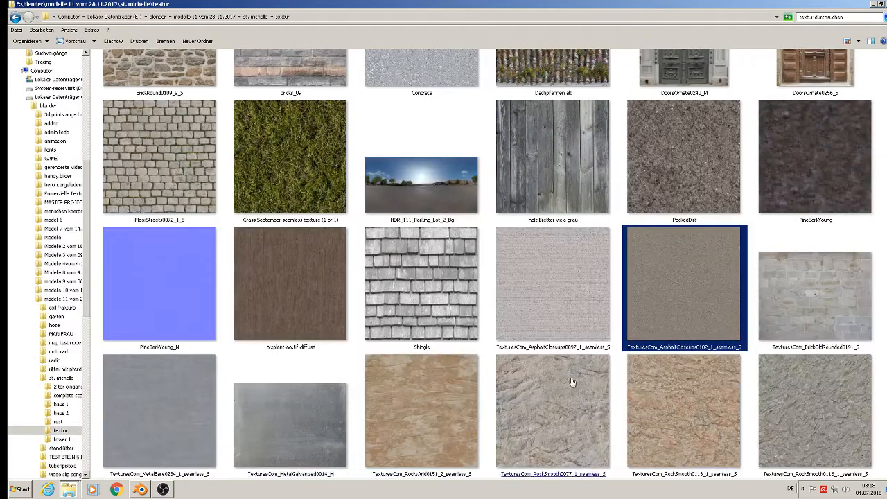
right_click(884, 239)
click(867, 292)
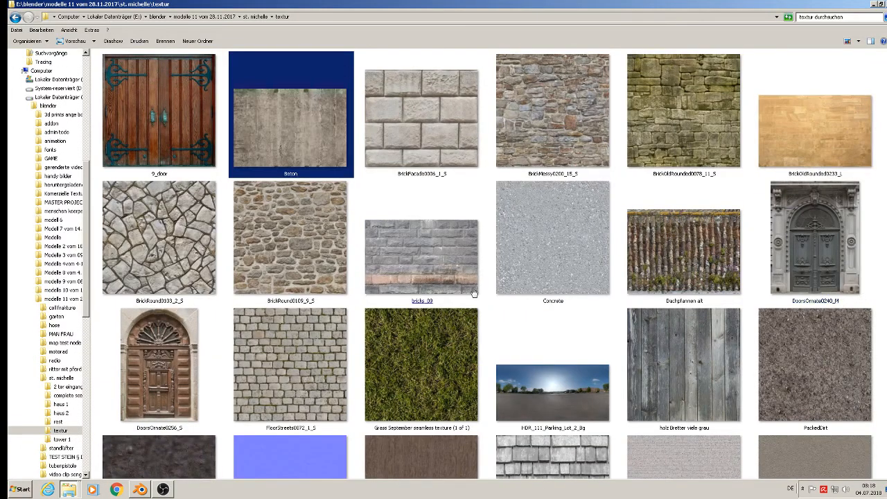
click(140, 489)
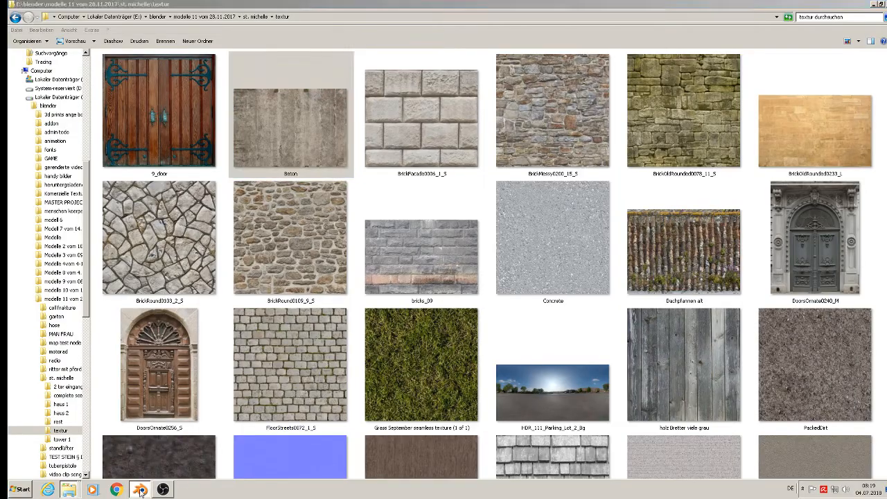
Give the fensterbrett material's base color an image texture using Beton.jpg from the st. michelle textur folder.
shift+middle_drag(613, 249, 623, 178)
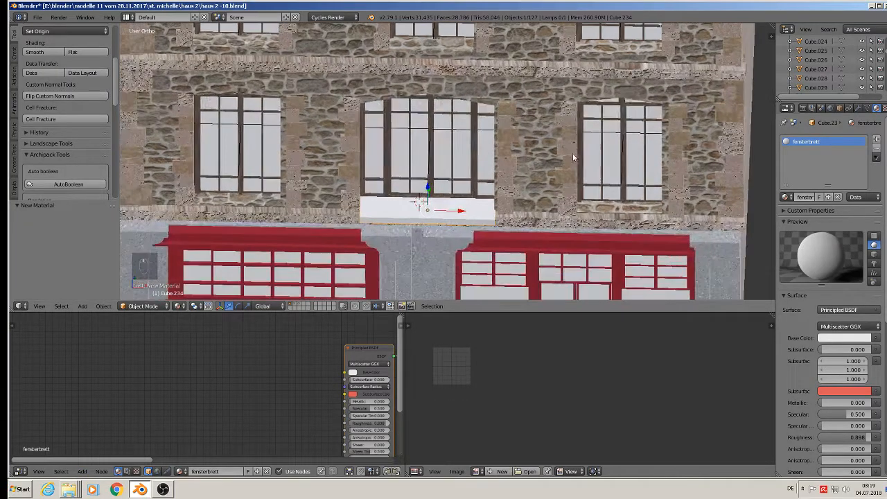
click(875, 338)
click(706, 258)
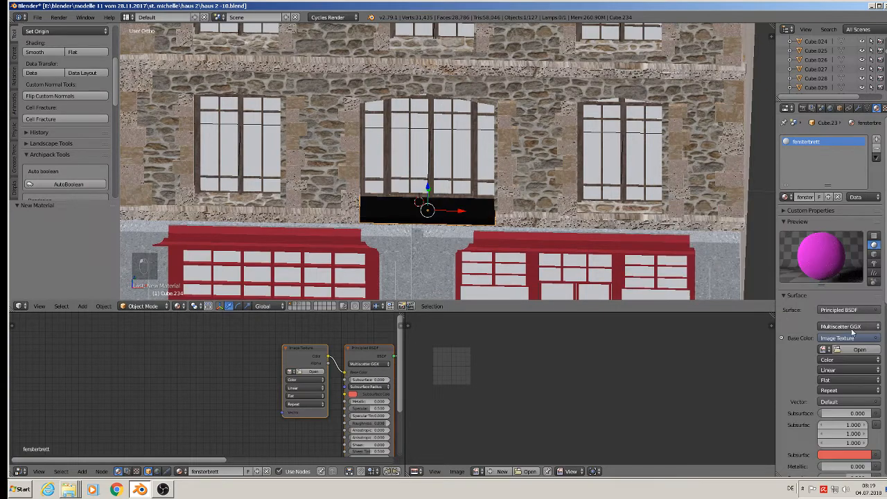
click(859, 349)
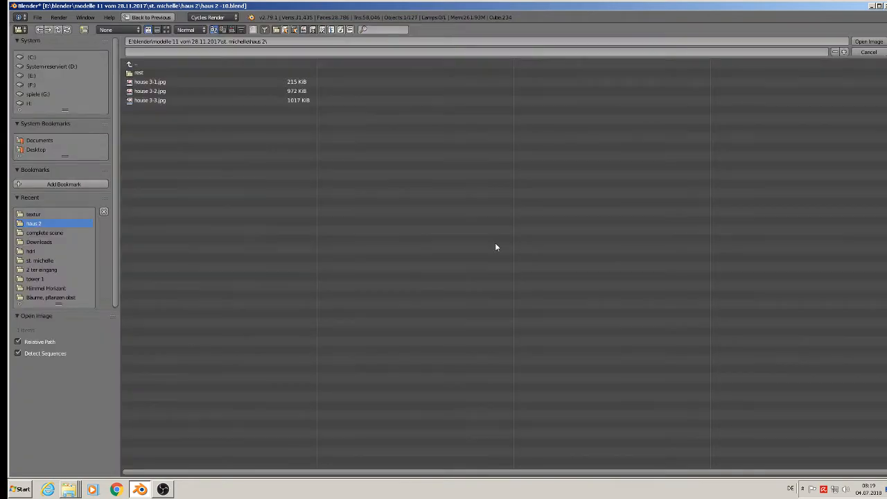
click(142, 64)
click(148, 117)
click(170, 31)
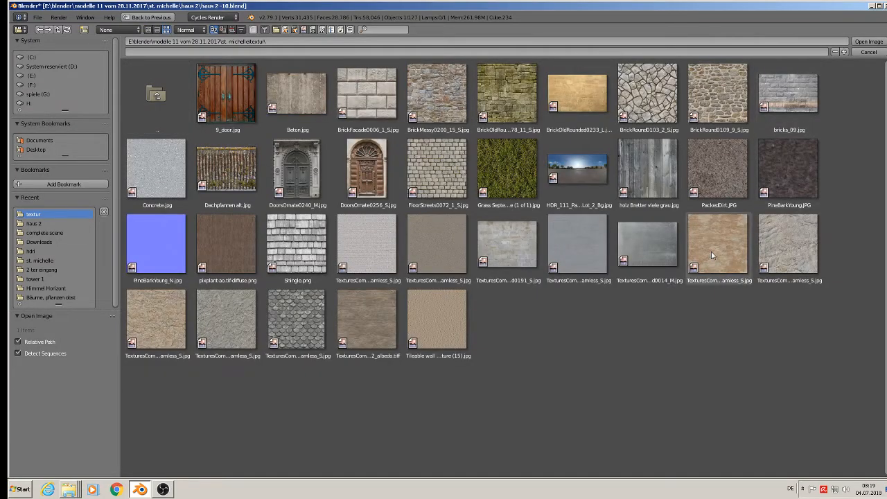
double_click(300, 78)
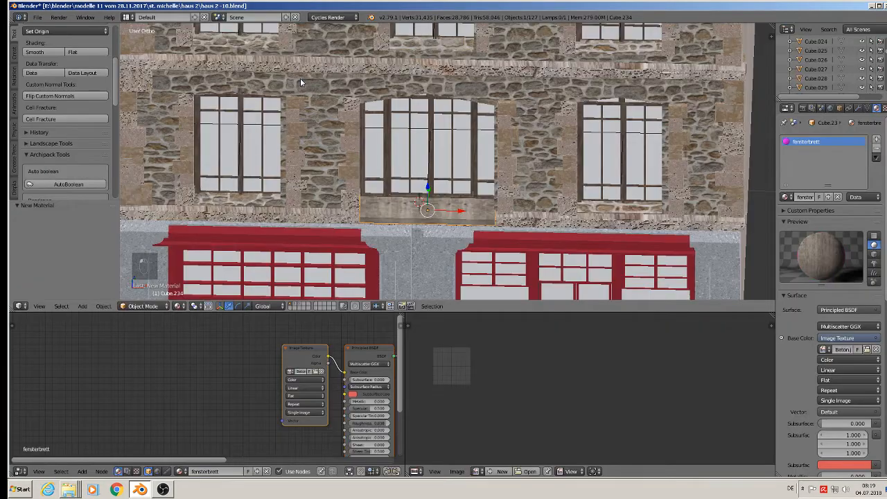
Try Cube Projection, Unwrap and Smart UV Project with a 66 angle limit on the whole window sill.
scroll(383, 193, up, 2)
middle_drag(402, 212, 388, 201)
key(Tab)
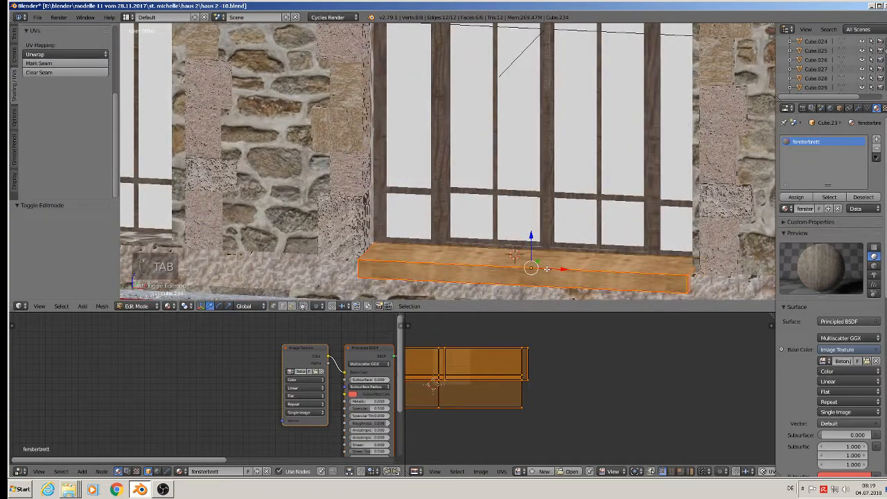
key(u)
click(544, 270)
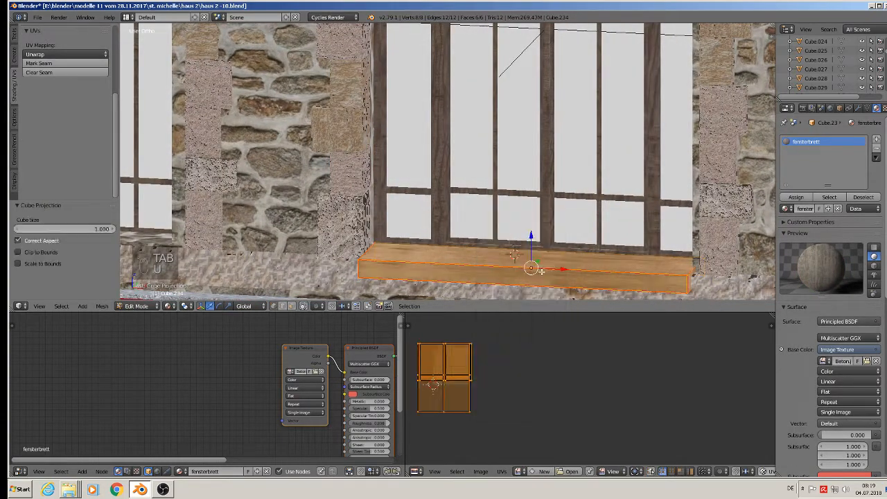
key(u)
click(524, 235)
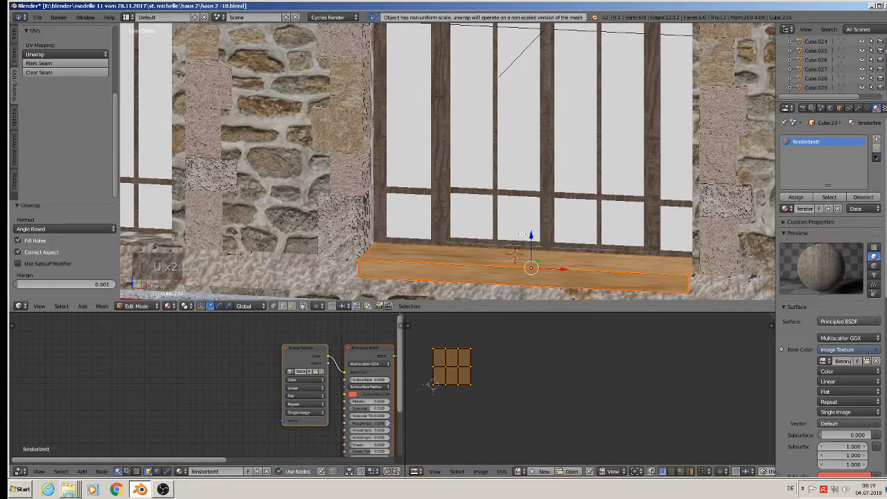
key(u)
click(517, 242)
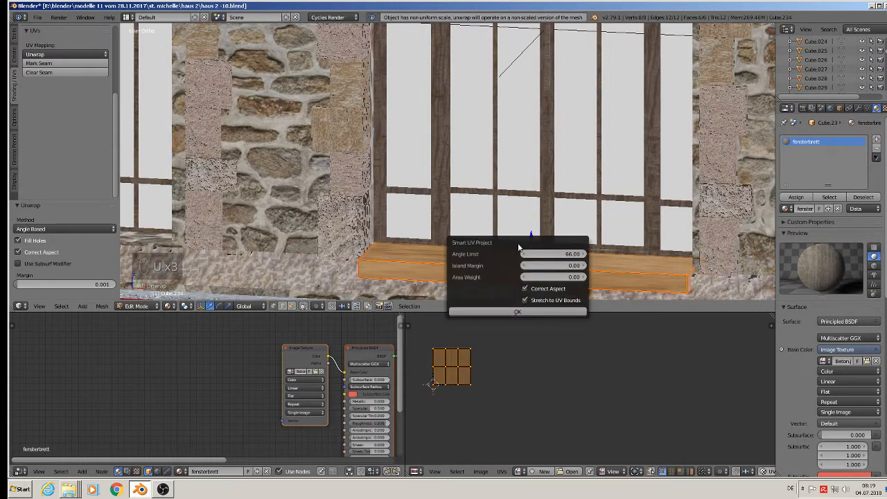
click(513, 311)
key(Tab)
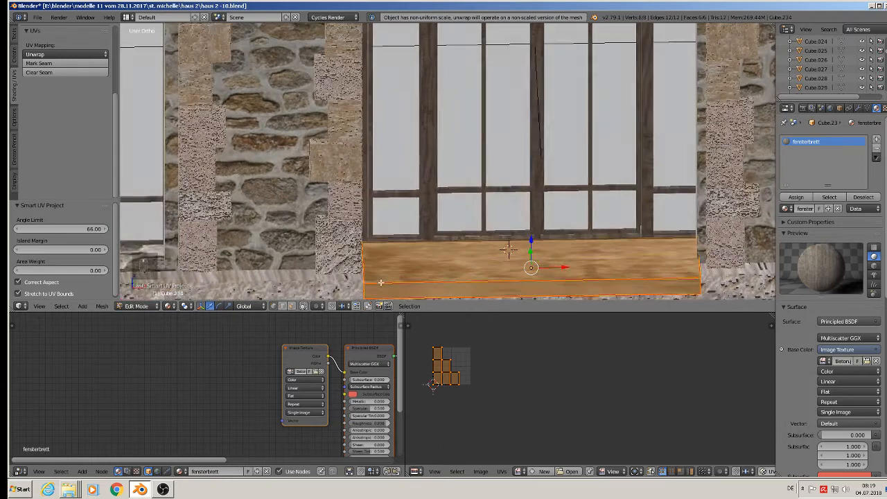
Apply the sill's rotation and scale, and unwrap all its faces again with the standard Unwrap.
click(103, 306)
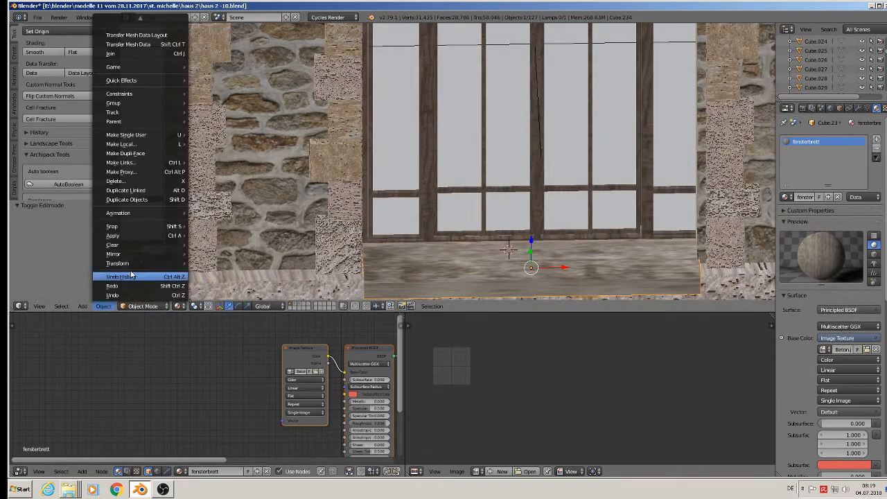
mouse_move(136, 236)
click(236, 262)
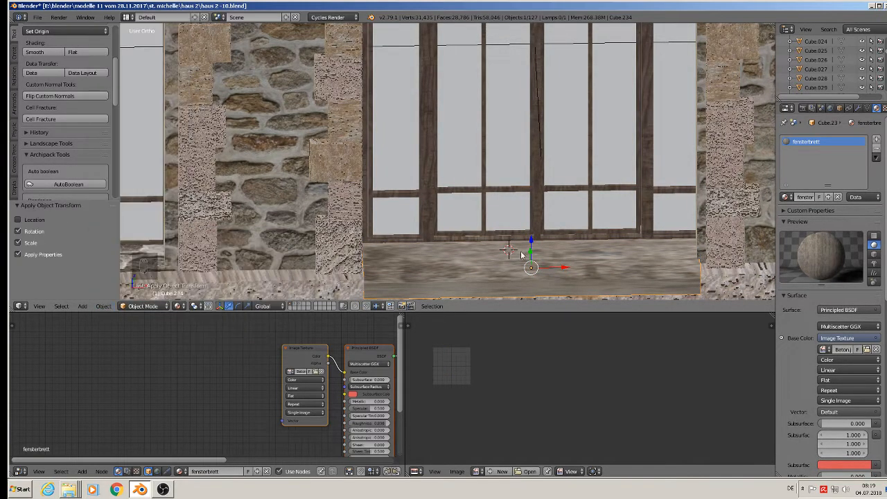
key(Tab)
key(u)
click(542, 252)
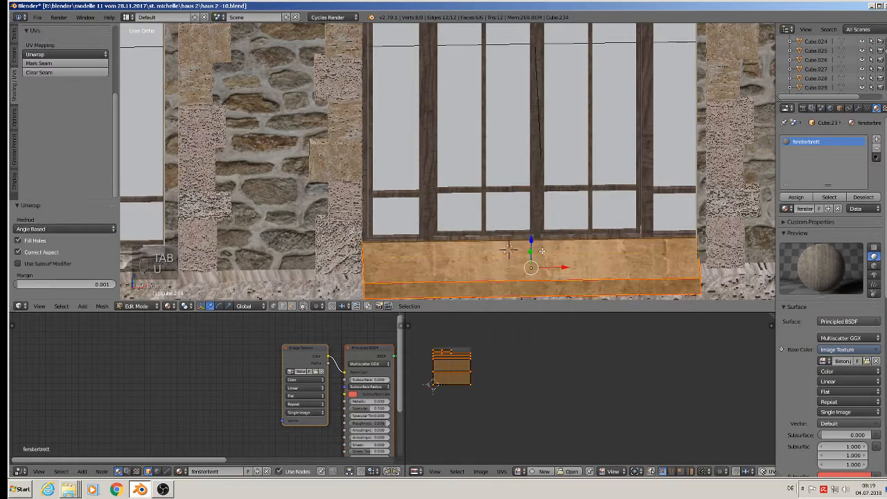
middle_drag(541, 252, 522, 248)
key(Tab)
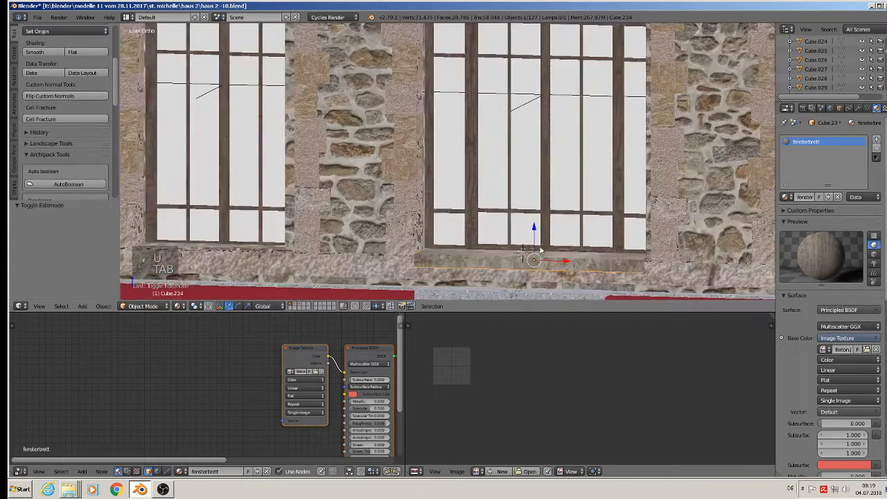
Duplicate the sill and move the copy -0.236 along X to sit beneath the left window of the same floor.
scroll(593, 242, down, 5)
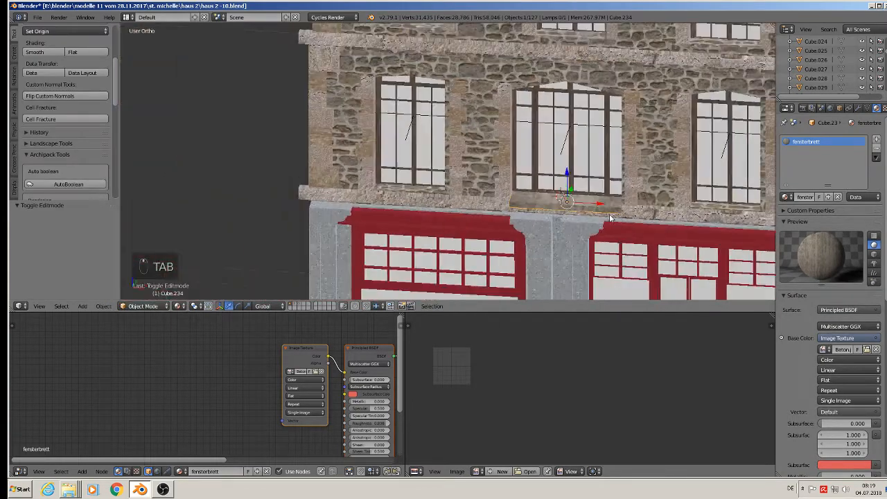
key(shift+d)
key(x)
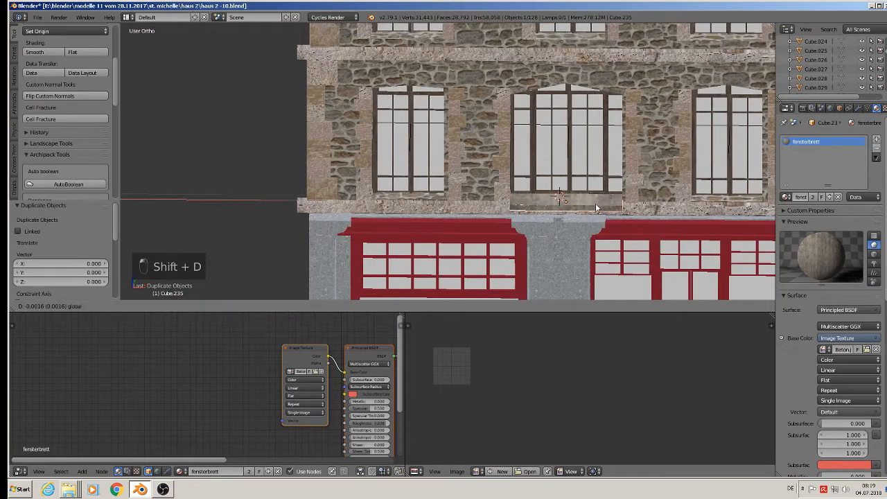
click(474, 213)
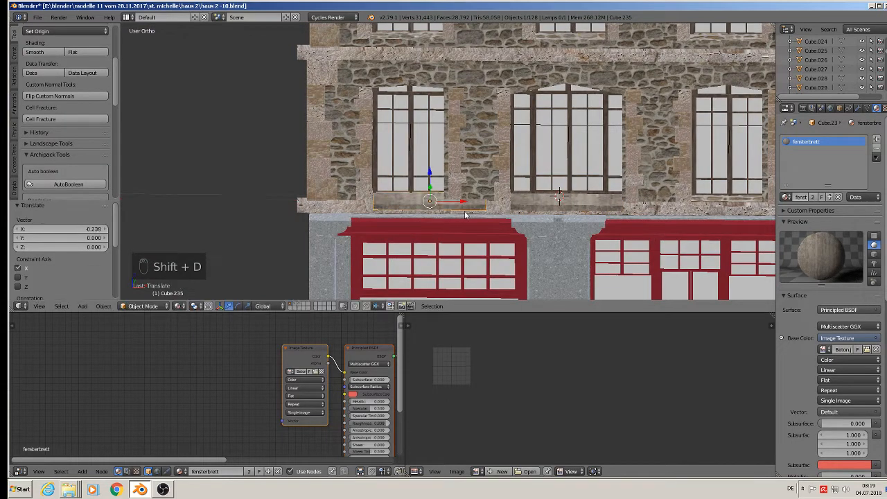
Shorten the copied sill to the left window's width by moving its right end face about -0.073 along X.
key(Tab)
key(a)
key(a)
key(c)
click(485, 201)
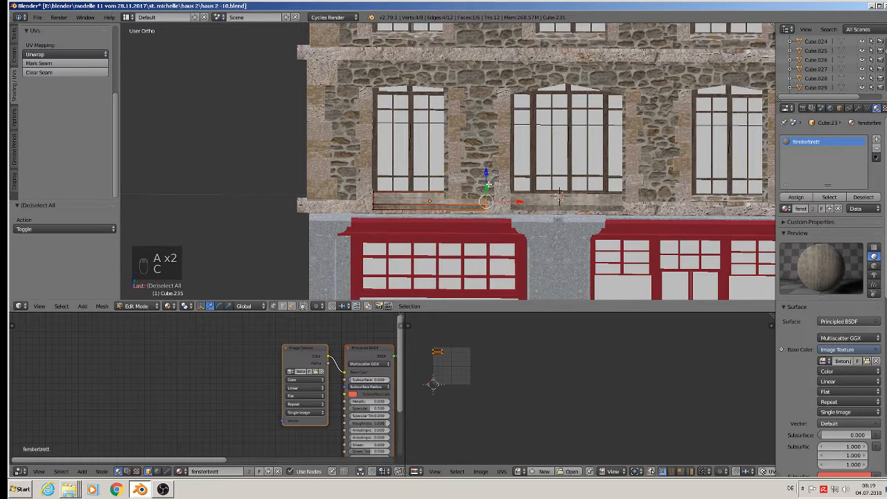
key(g)
key(x)
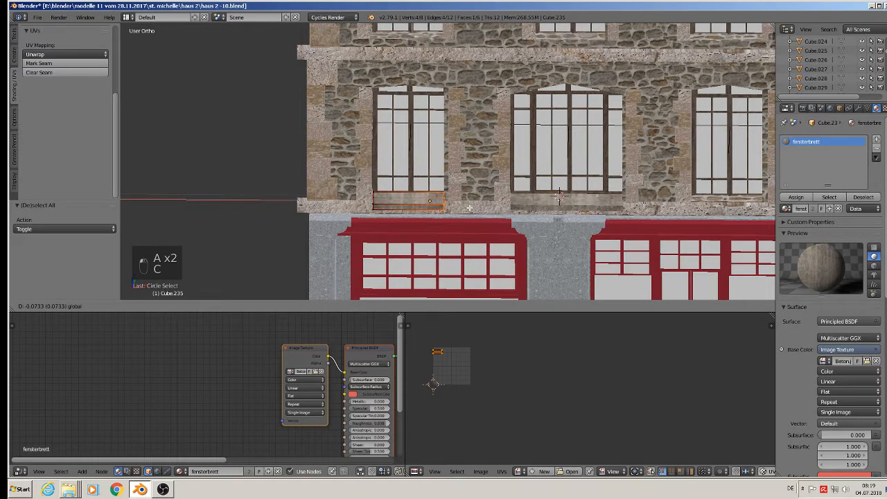
click(469, 208)
key(Tab)
key(a)
key(a)
right_click(432, 205)
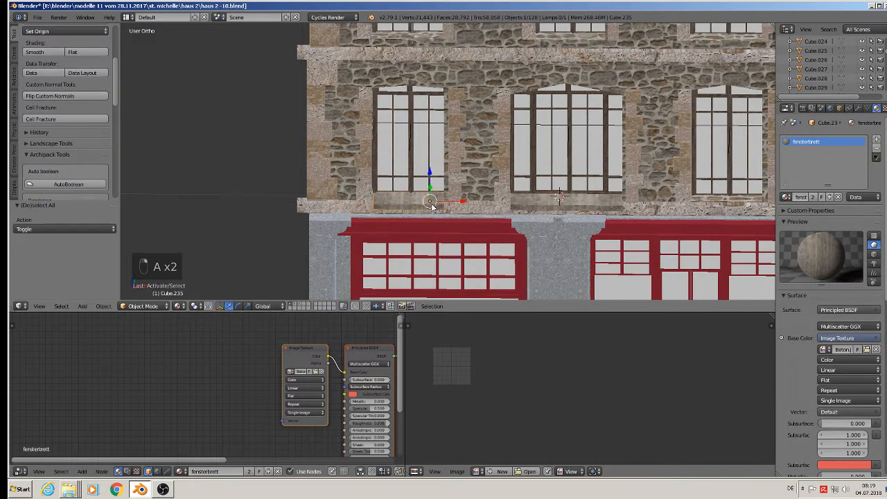
Remap the UVs of all faces of the shortened sill with Cube Projection.
key(Tab)
key(a)
key(a)
key(a)
key(a)
key(u)
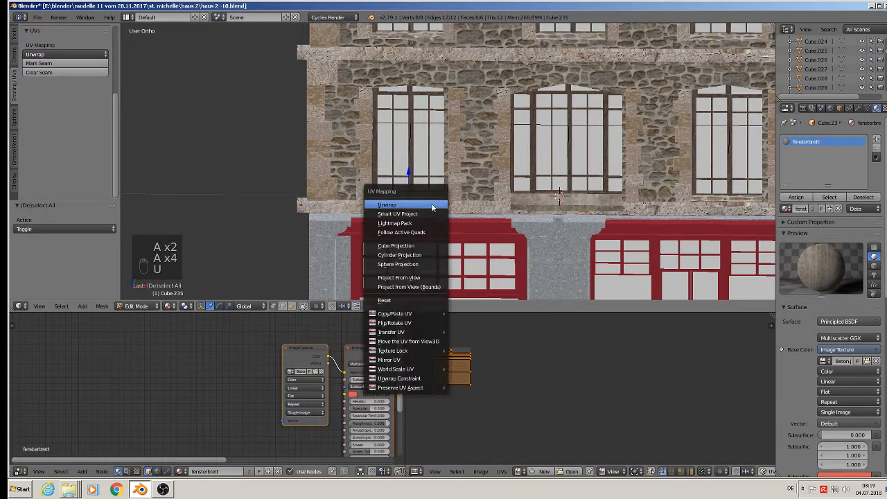
click(414, 246)
key(Tab)
Scale the shortened sill's UV layout by about 1.269 to adjust its concrete texture.
scroll(432, 223, up, 3)
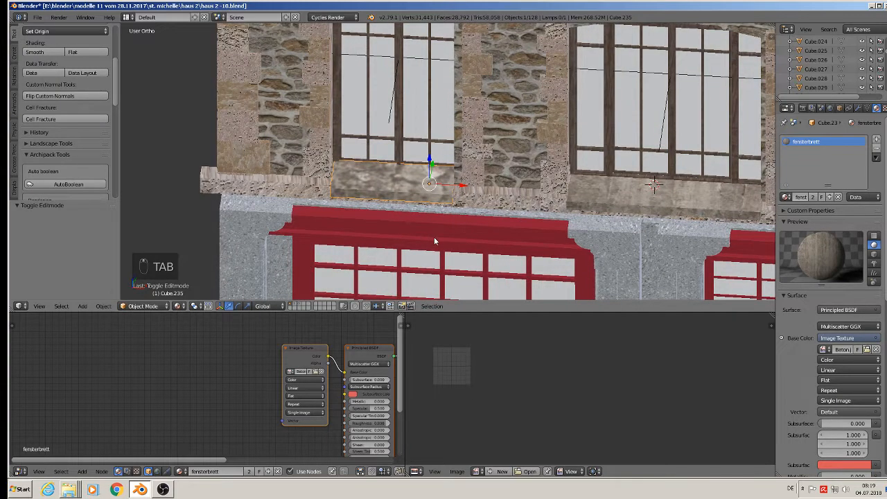
key(Tab)
key(s)
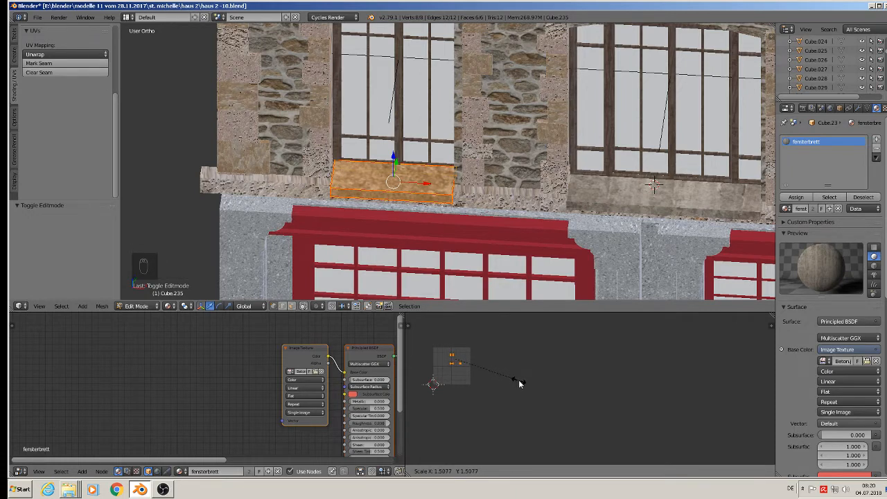
click(509, 377)
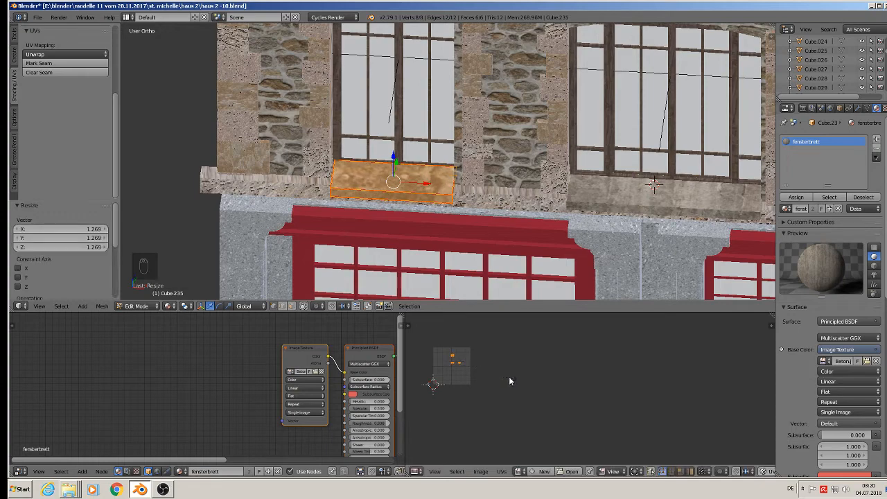
key(Tab)
Duplicate the shortened sill and move the copy 0.553 along X to sit beneath the right window.
scroll(416, 208, down, 3)
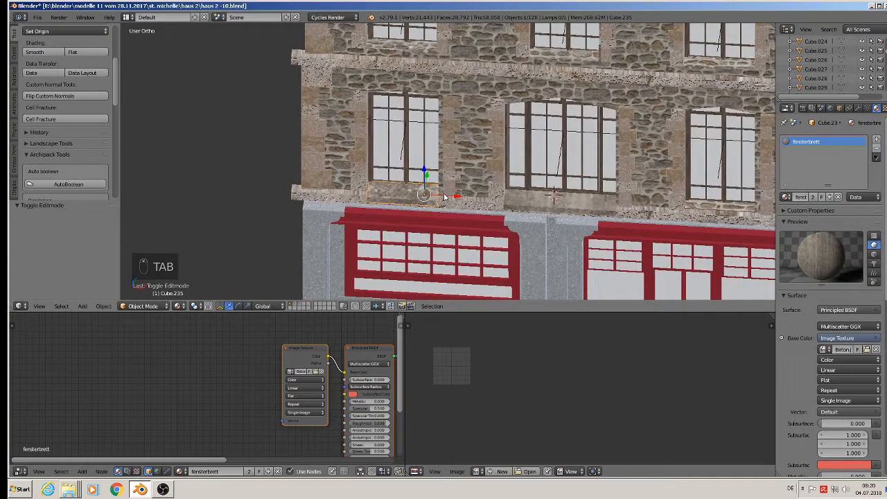
key(shift+d)
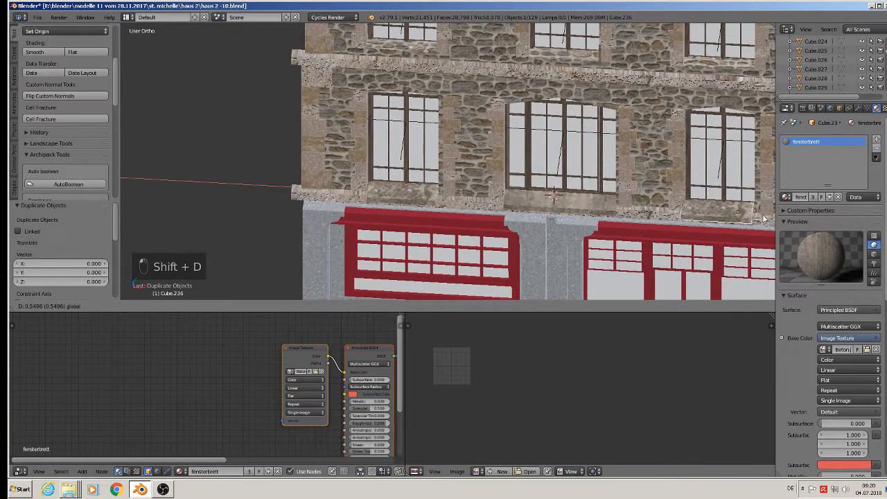
drag(764, 219, 765, 218)
shift+middle_drag(729, 213, 643, 246)
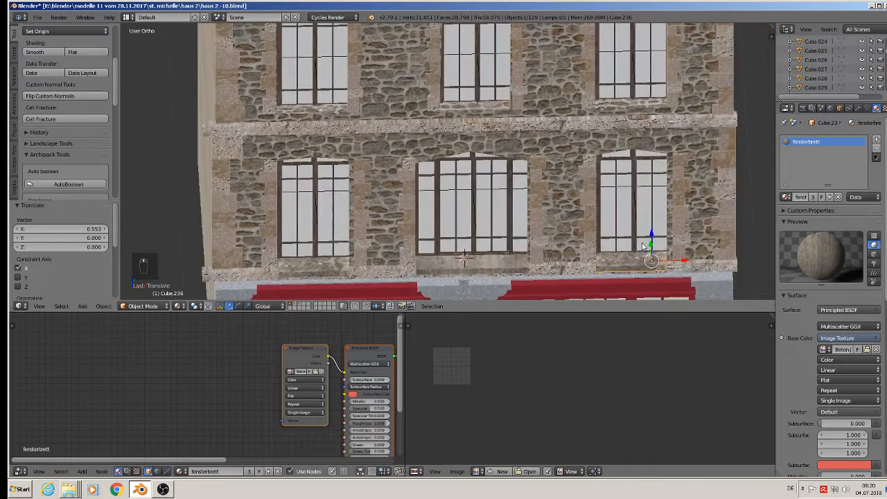
Duplicate the right window's sill straight up along Z to sit beneath the right window of the floor above.
key(shift+d)
drag(651, 242, 664, 113)
drag(649, 154, 655, 85)
middle_drag(654, 85, 681, 135)
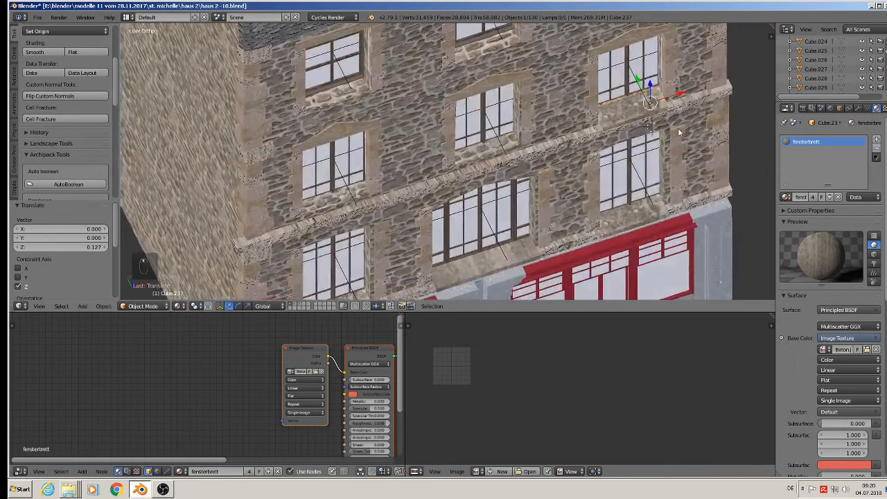
drag(632, 80, 651, 114)
Duplicate the sill twice along X to fit beneath that floor's middle and left windows, moving the last copy -0.282.
key(shift+d)
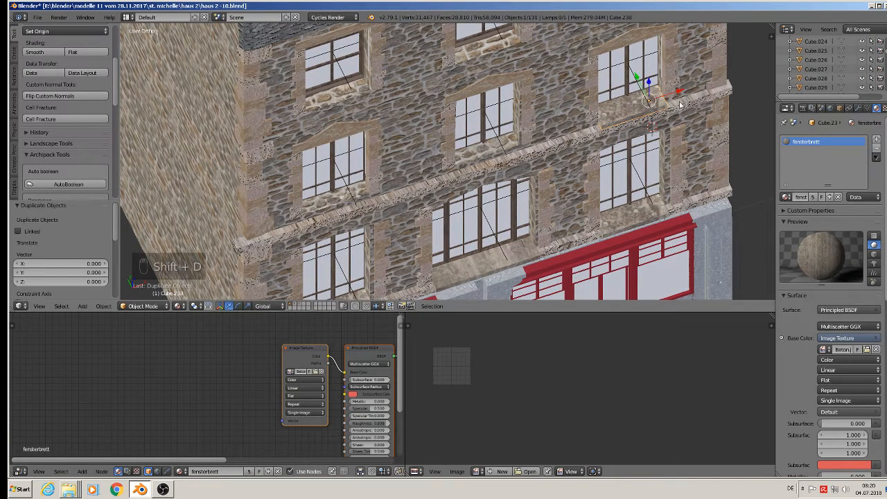
click(541, 150)
key(shift+d)
key(x)
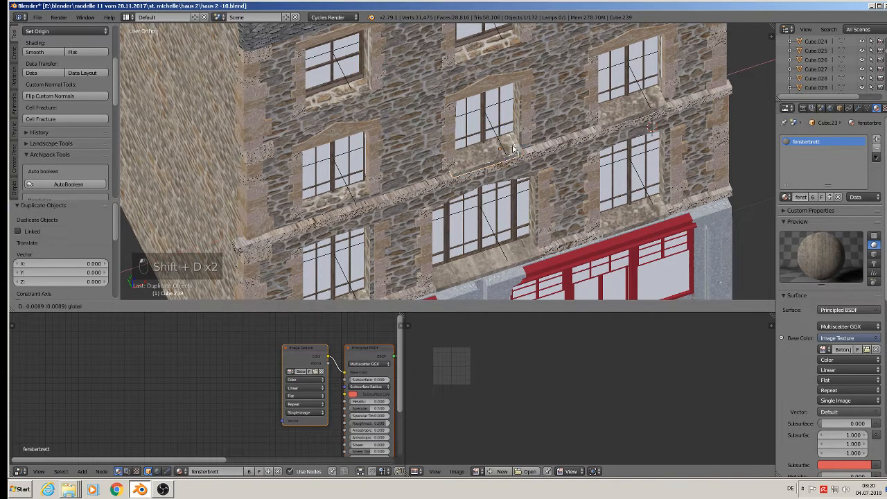
click(384, 183)
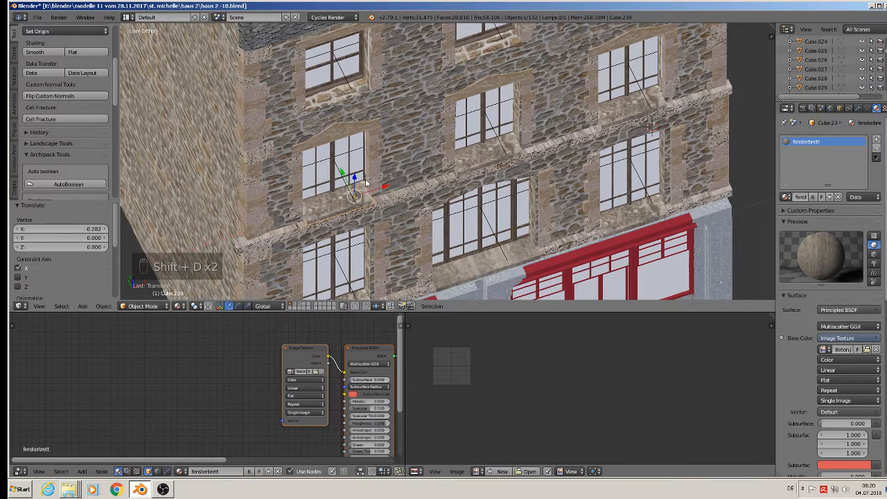
Duplicate the left sill about 0.297 up along Z to sit beneath the left window of the front facade's top stone floor.
key(shift+d)
key(z)
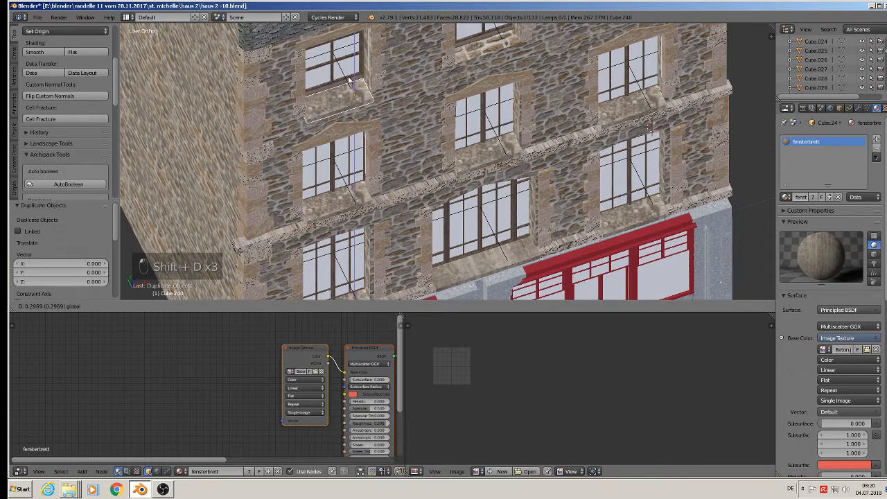
click(340, 78)
Duplicate the top-floor sill along X beneath the middle and right front windows, moving the middle copy 0.284.
key(shift+d)
key(x)
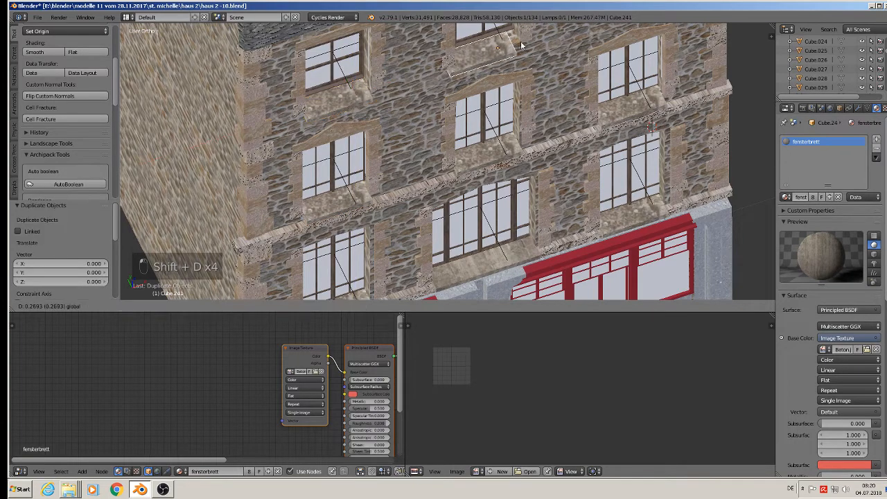
click(533, 44)
shift+middle_drag(544, 45, 471, 151)
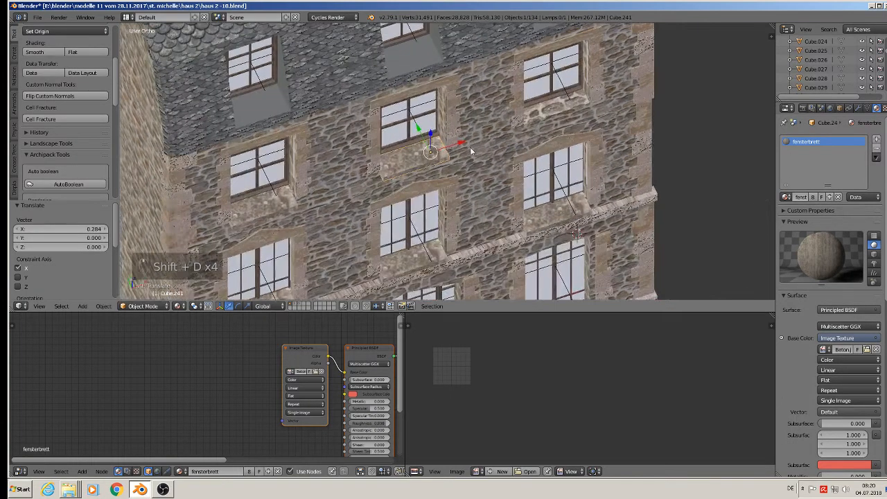
key(shift+d)
key(x)
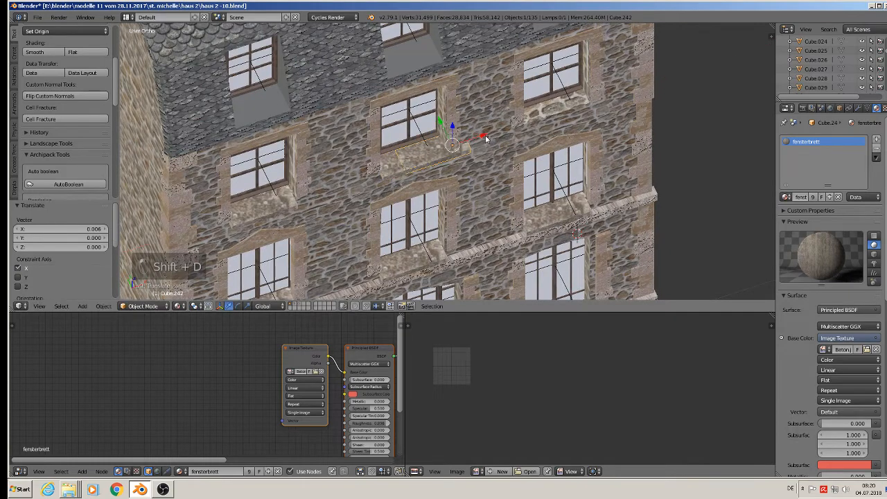
click(604, 102)
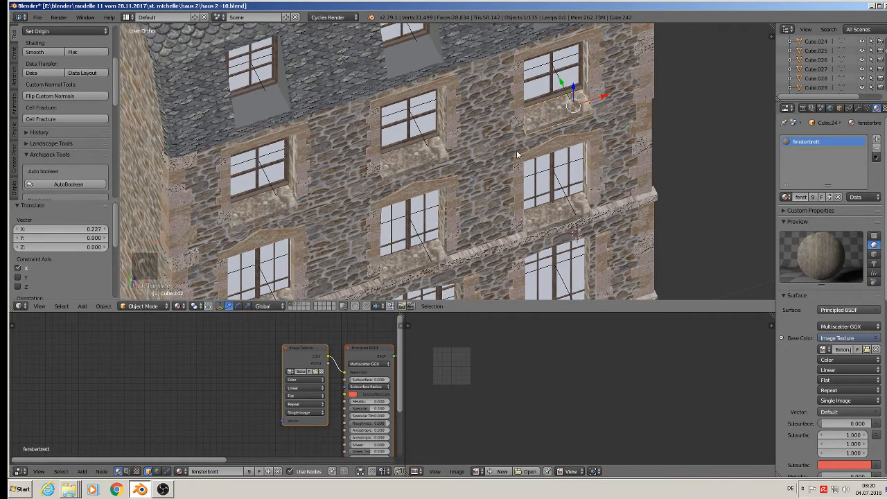
Duplicate the top-floor right sill and move the copy 0.877 along Y to the rear wall.
scroll(424, 183, down, 3)
shift+middle_drag(419, 184, 683, 181)
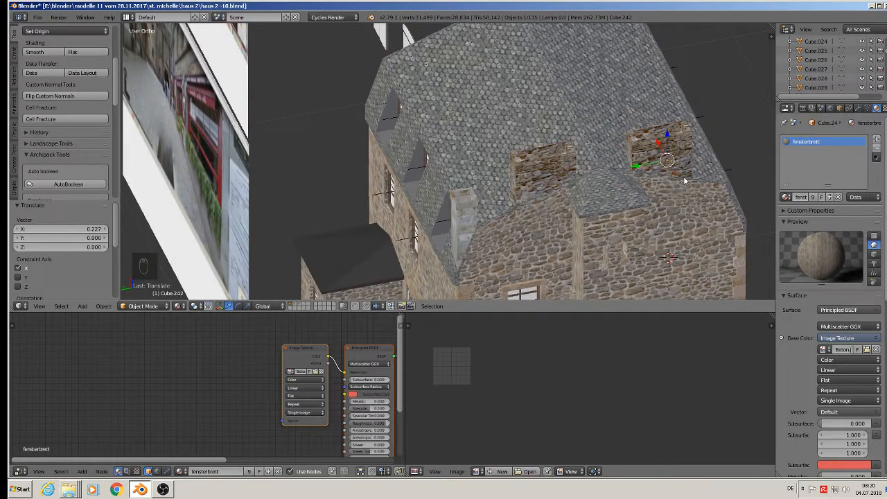
key(shift+d)
key(y)
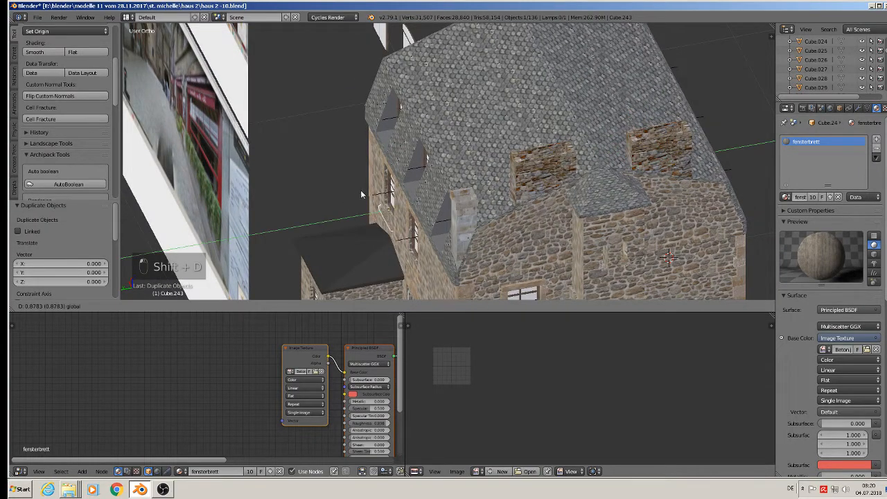
click(361, 190)
middle_drag(360, 190, 414, 182)
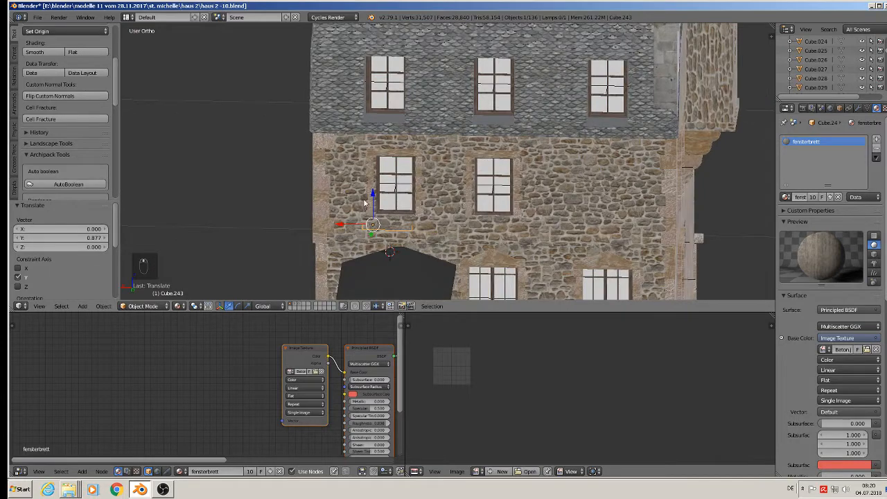
Fit the rear sill beneath the upper-left stone-wall window by raising it 0.033 along Z and shifting it along X.
key(g)
key(z)
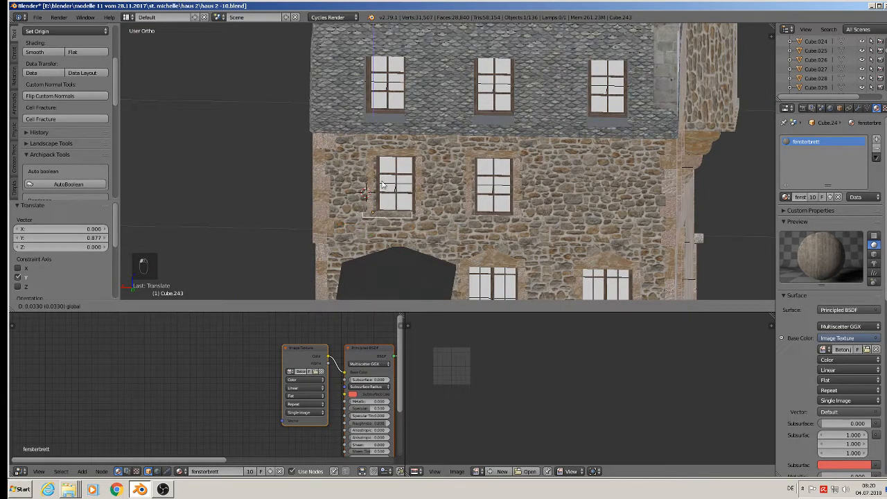
click(360, 236)
scroll(359, 238, up, 3)
key(g)
key(x)
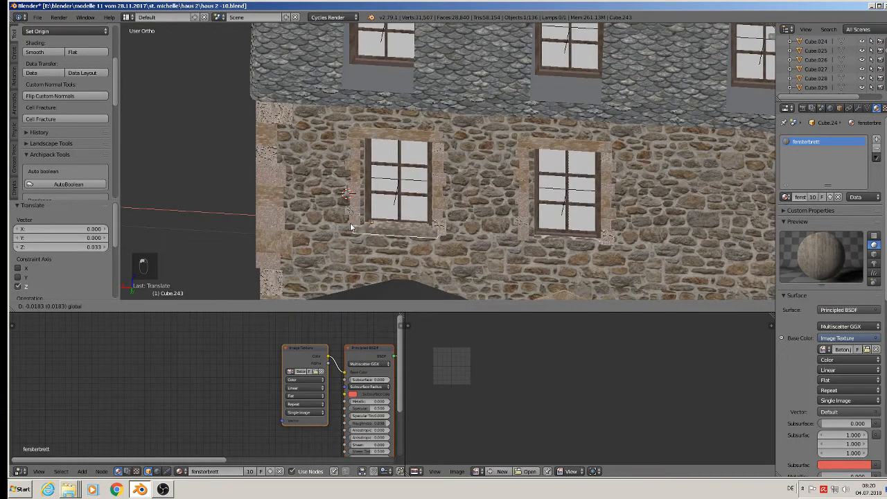
click(396, 243)
Duplicate the rear sill and move the copy -0.247 along X beneath the neighbouring upper window.
key(shift+d)
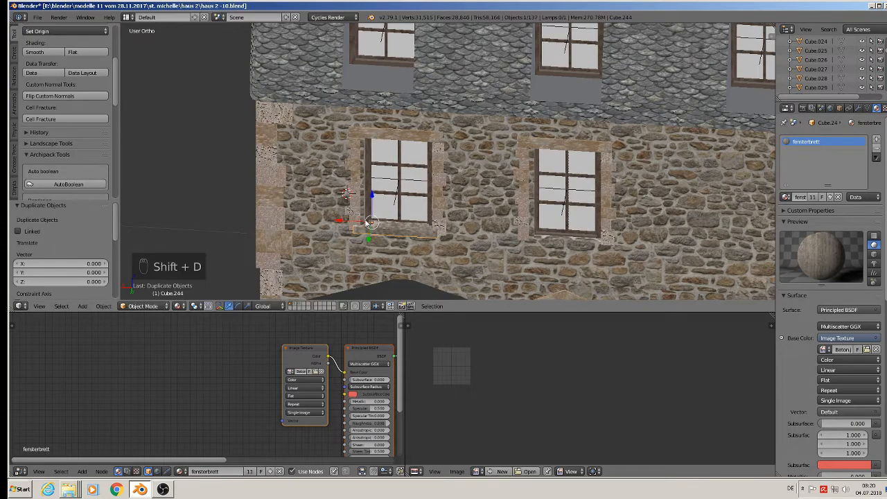
key(x)
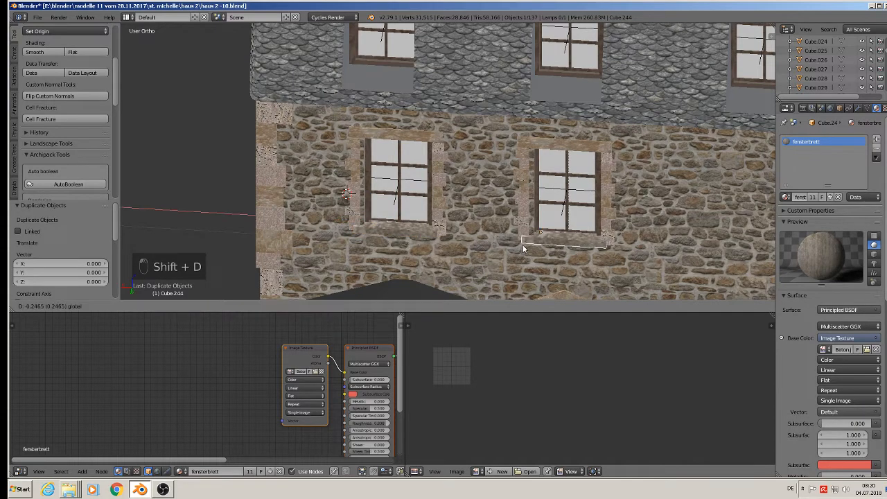
click(524, 248)
Duplicate that sill down along Z by about 0.327 to sit beneath the arched rear window directly below.
scroll(548, 253, down, 2)
shift+middle_drag(569, 246, 444, 123)
scroll(444, 124, down, 1)
key(shift+d)
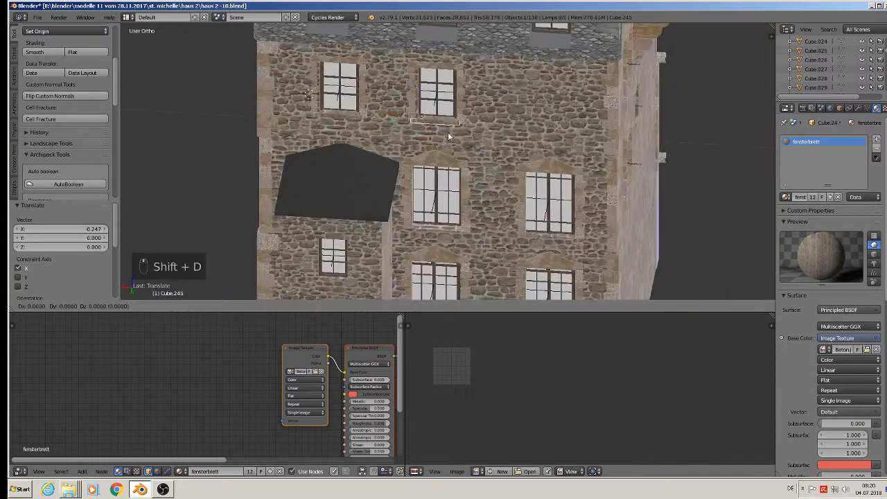
key(z)
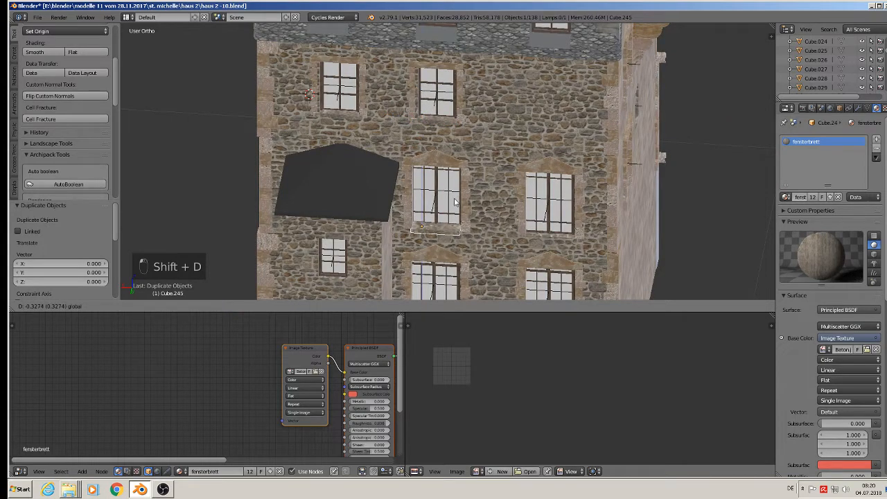
click(454, 218)
Duplicate the arched window's sill about -0.286 along X beneath the right arched window of the same rear floor.
key(shift+d)
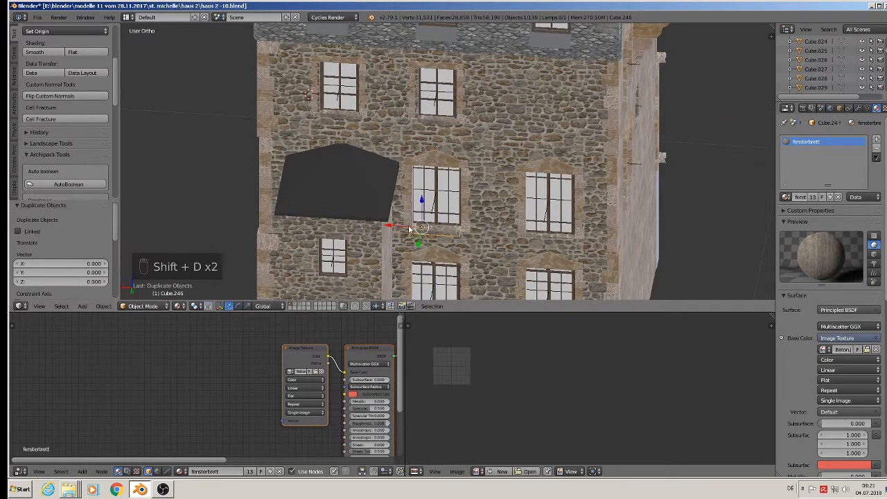
key(x)
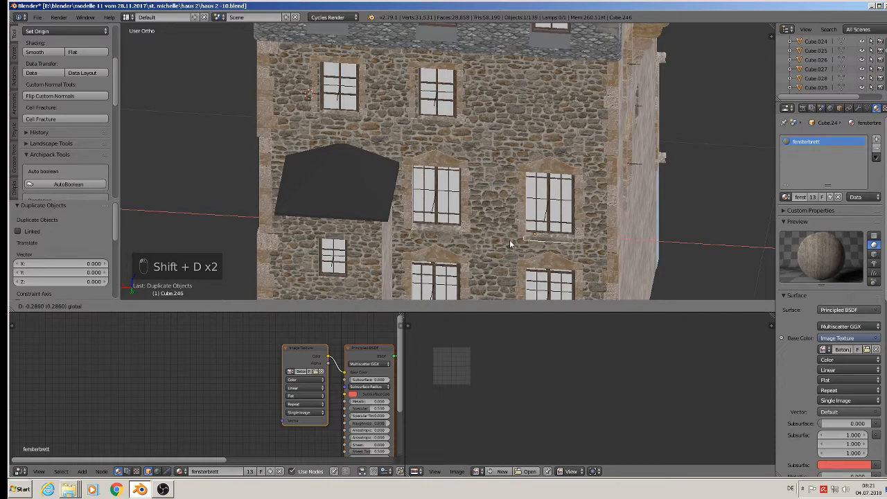
click(511, 240)
Duplicate the sill about 0.309 down for the lower right rear window, and copy it 0.294 along X for its left neighbour.
middle_drag(510, 240, 452, 167)
key(shift+d)
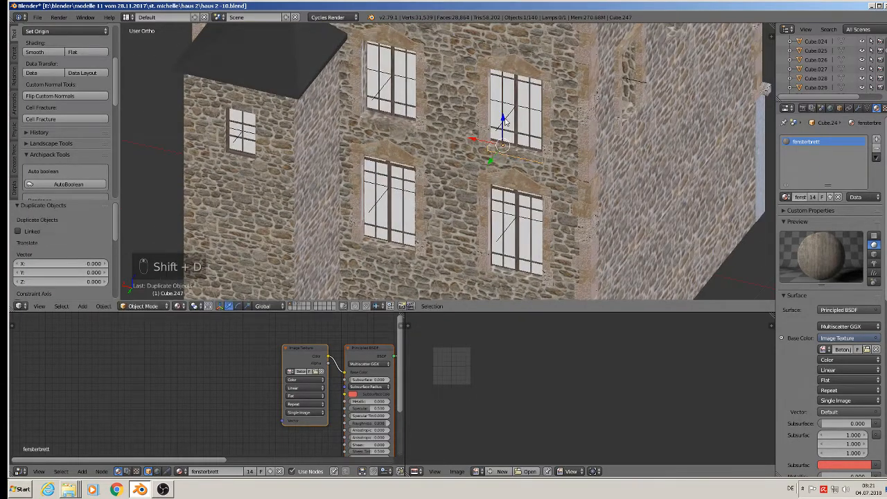
key(z)
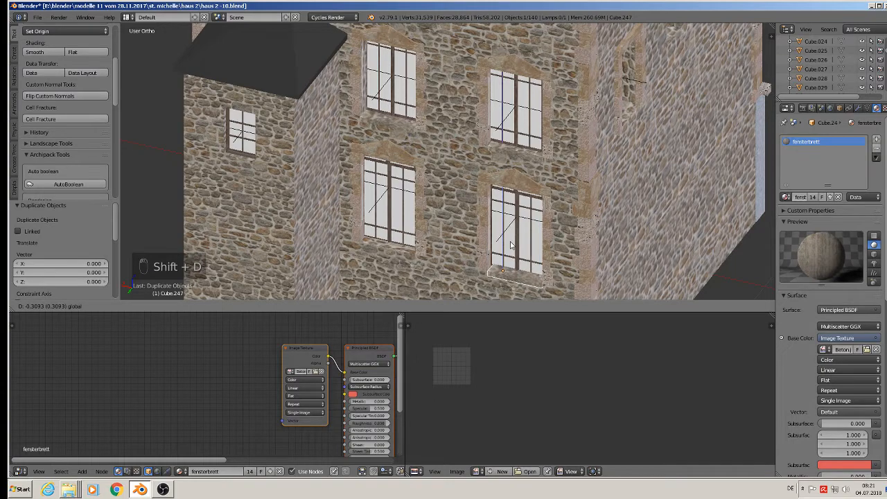
click(511, 244)
key(shift+d)
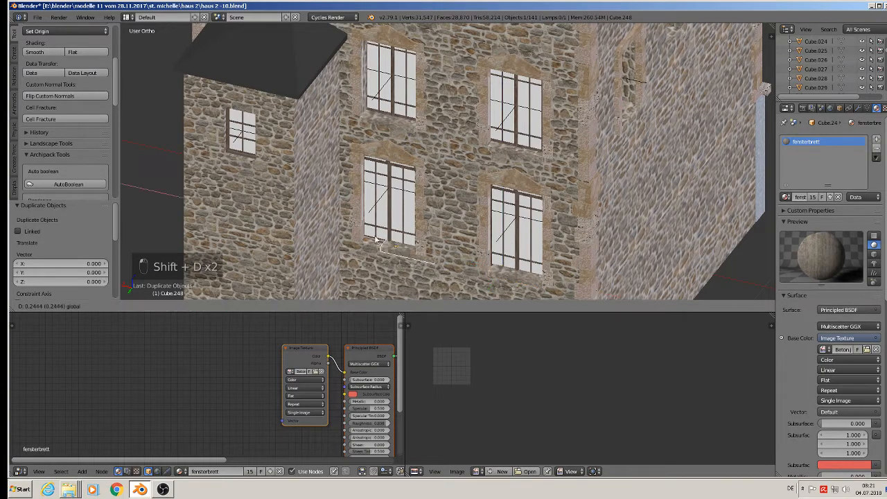
click(358, 237)
Duplicate the right arched window's sill, move the copy -0.587 along X and rotate it 90° about Z for the side wall.
scroll(374, 225, down, 3)
middle_drag(451, 201, 409, 192)
scroll(410, 194, up, 2)
right_click(419, 180)
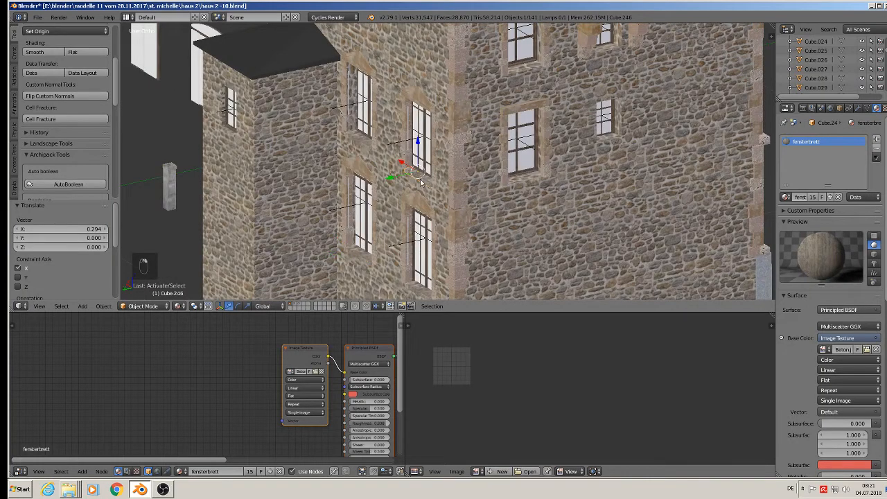
key(shift+d)
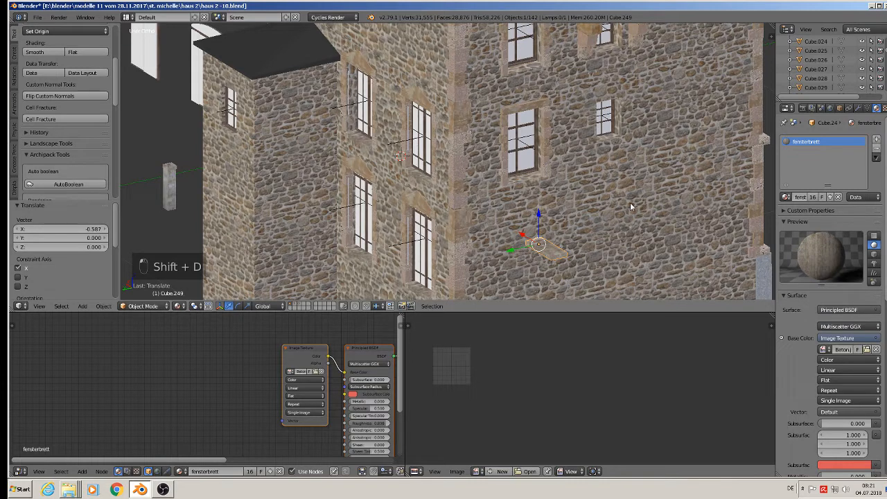
key(r)
key(z)
key(9)
key(0)
key(Return)
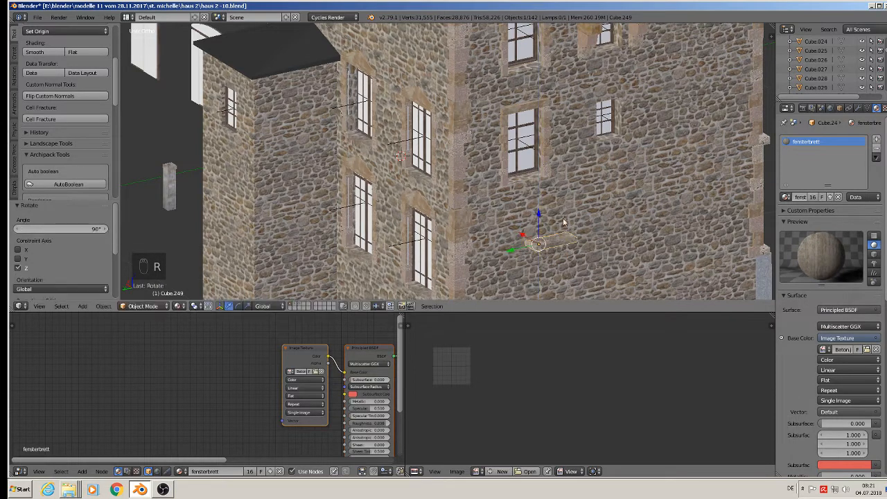
Position the rotated sill beneath the lower large side window by moving it 0.361 along X, -0.158 along Y and 0.044 along X.
key(g)
key(x)
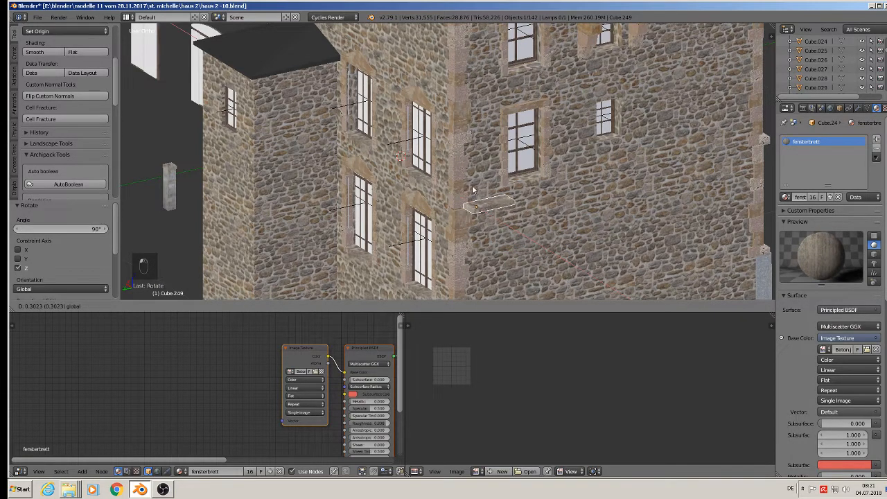
click(489, 200)
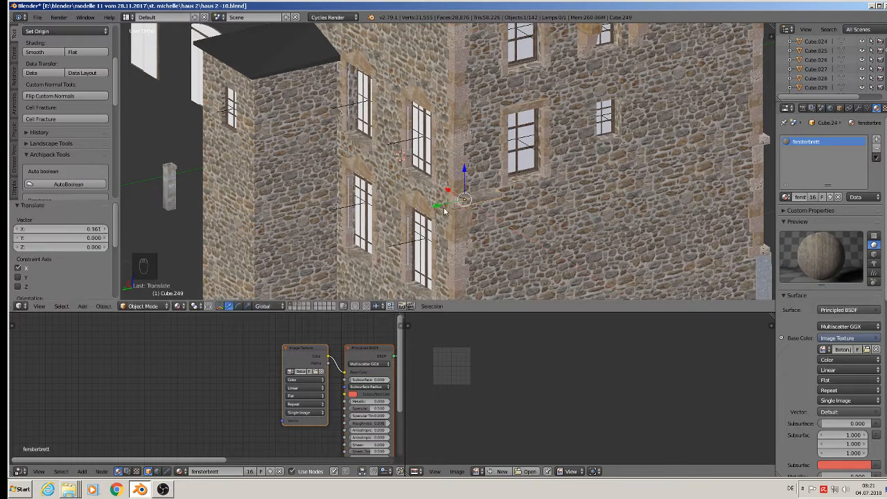
key(g)
key(y)
click(504, 186)
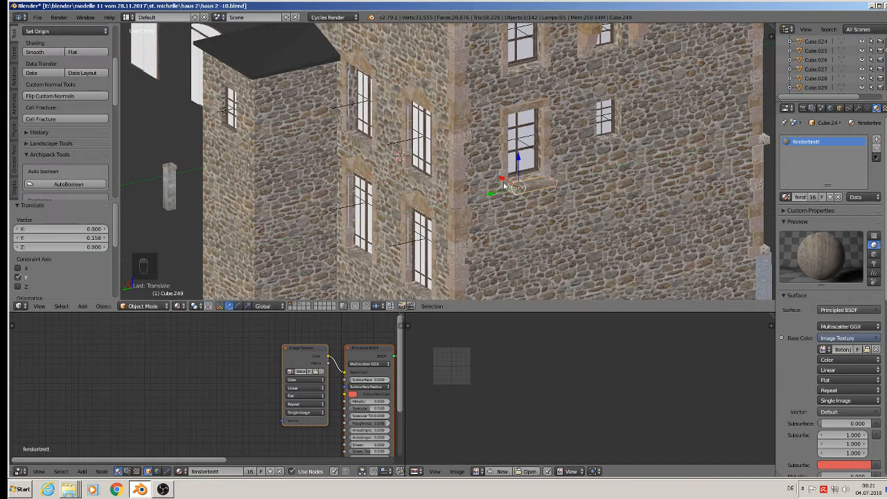
key(g)
key(y)
click(495, 177)
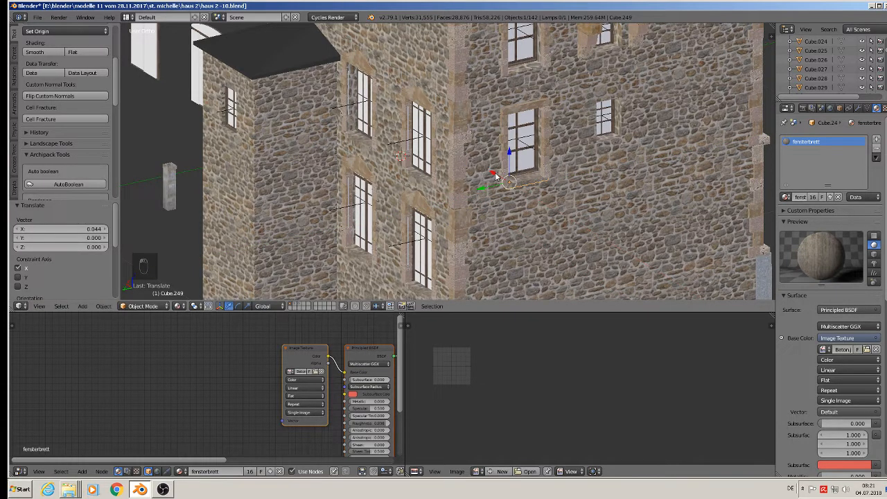
key(ctrl+5)
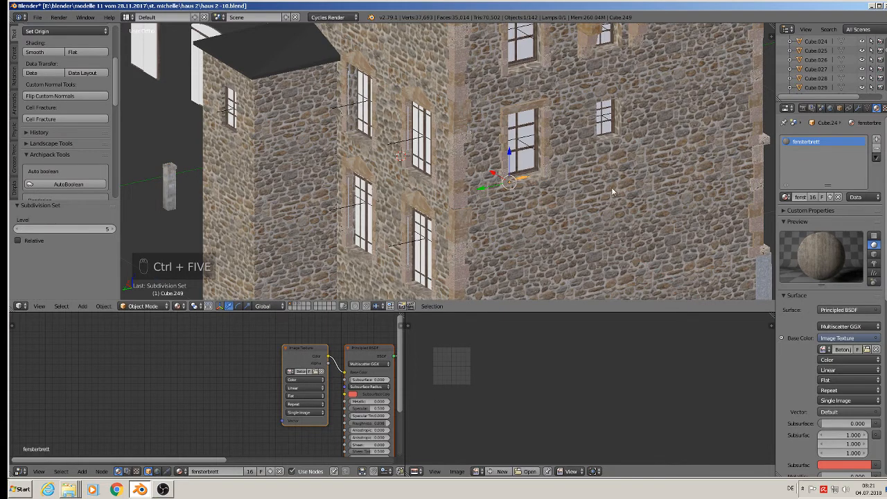
click(858, 109)
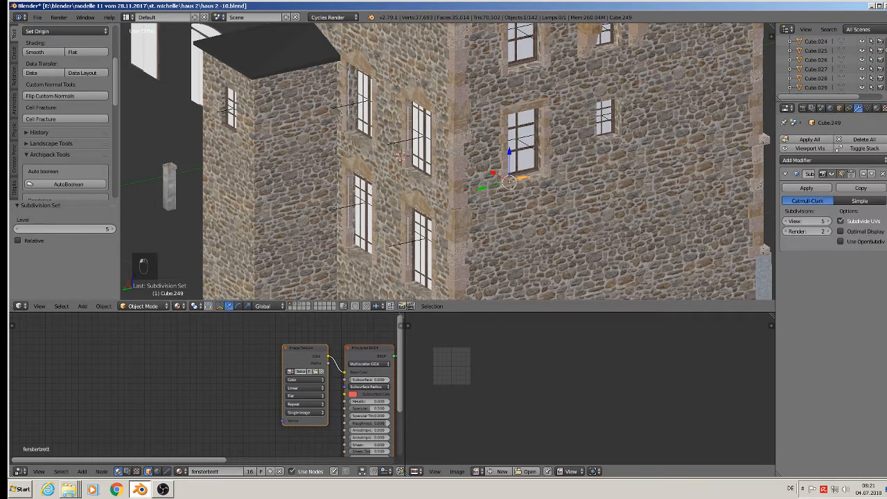
click(883, 173)
Duplicate the side wall's sill and raise the copy 0.301 along Z beneath the large window above.
key(shift+d)
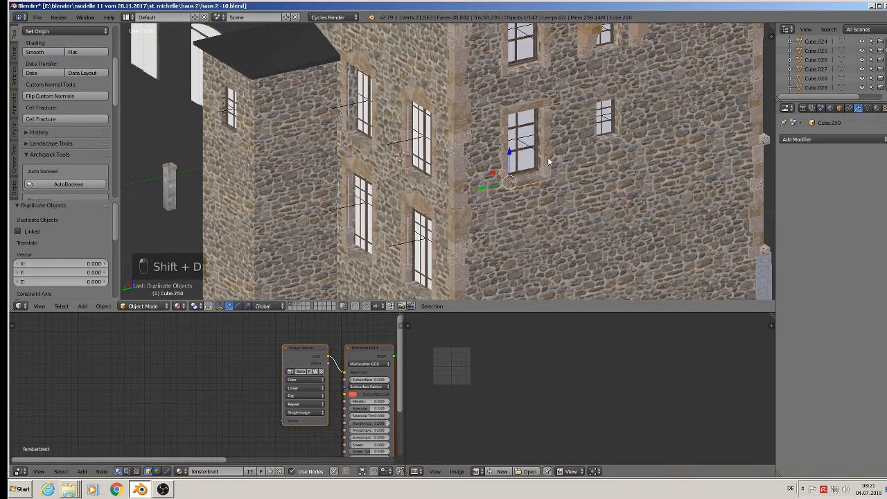
shift+middle_drag(526, 147, 485, 210)
drag(465, 200, 466, 92)
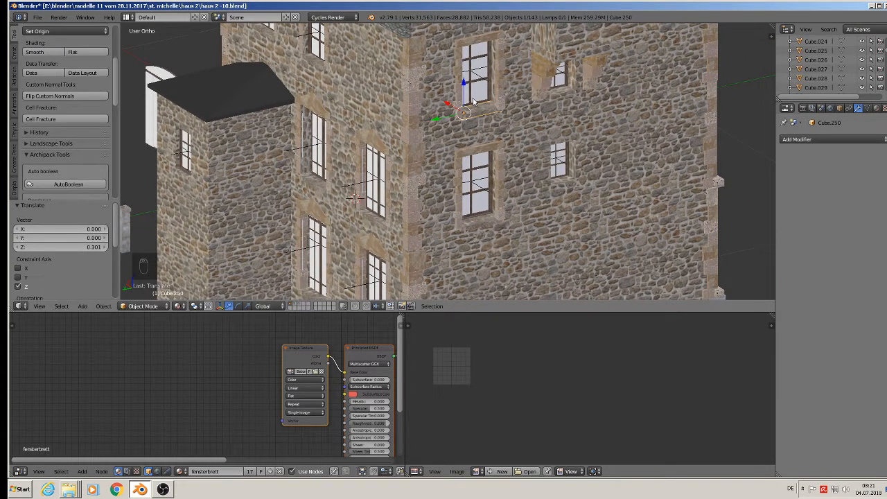
Duplicate the upper side sill along Y to the neighbouring small window and open the copy's mesh for editing.
key(shift+d)
drag(440, 122, 534, 103)
middle_drag(574, 128, 458, 127)
drag(450, 111, 446, 113)
key(Tab)
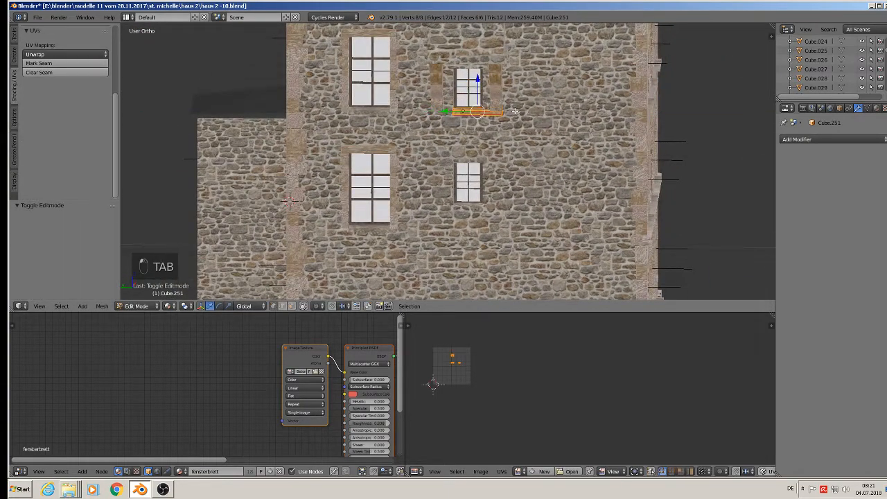
Shorten the copied sill by moving its end face inward along Y to fit the small upper side window.
key(a)
key(a)
key(c)
click(507, 112)
right_click(506, 113)
click(480, 116)
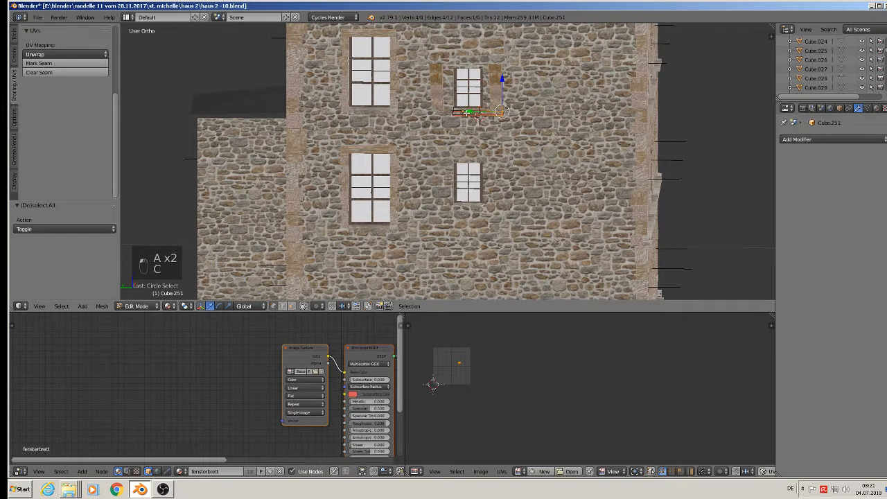
Unwrap the entire shortened sill with Cube Projection and return to Object Mode.
key(a)
key(a)
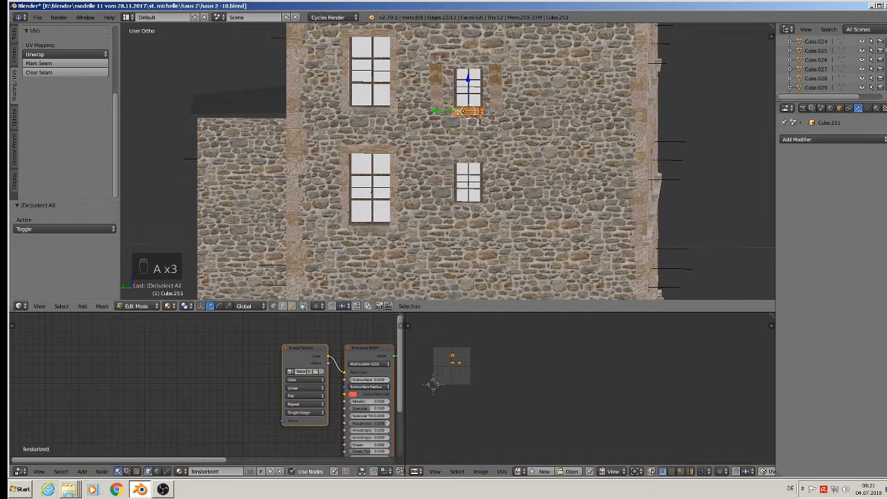
key(u)
click(464, 114)
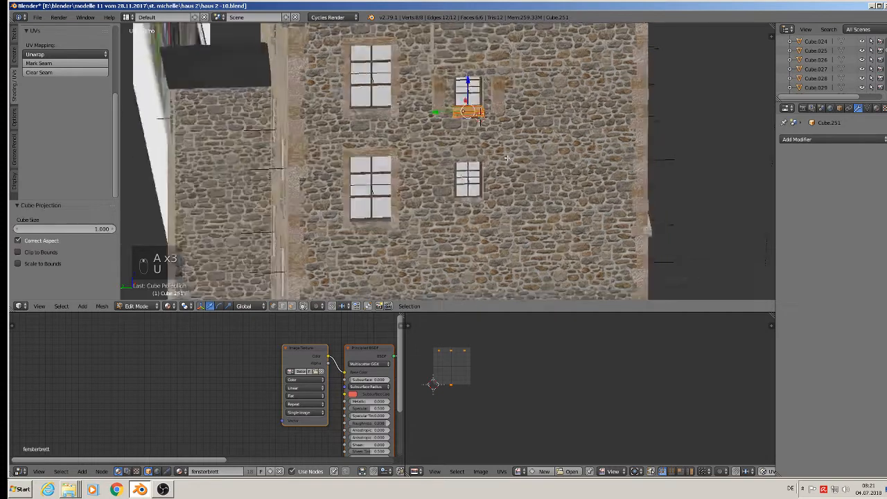
scroll(507, 158, up, 2)
key(Tab)
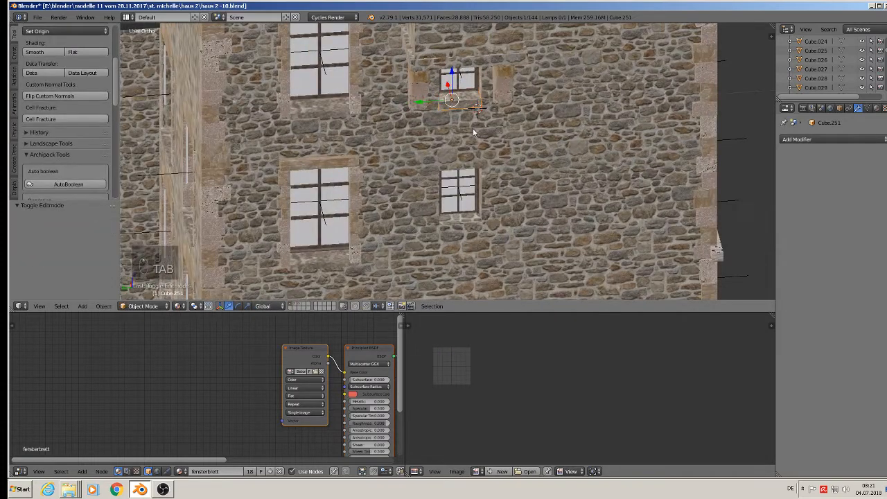
Duplicate the small upper window's sill and move the copy -0.234 along Z beneath the small window below.
key(shift+d)
key(z)
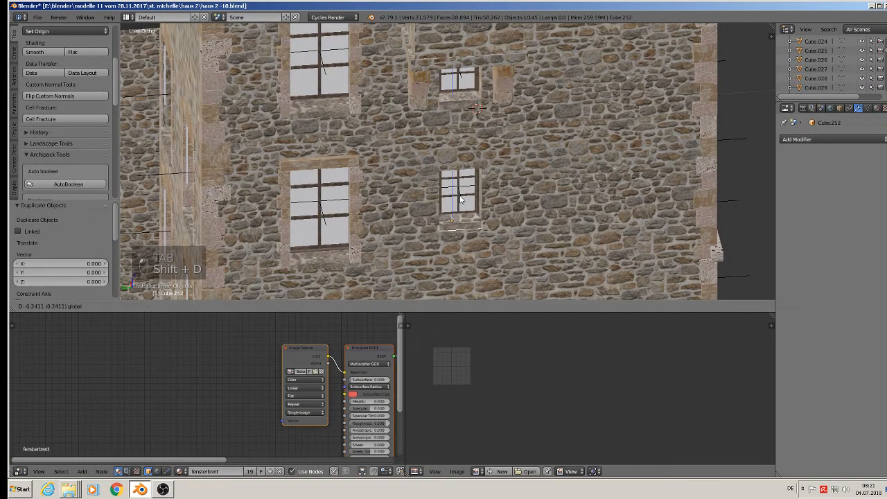
click(460, 201)
Duplicate the rear wall's sill and position the copy beneath the annex's small window, moving it along X and 0.083 along Y.
middle_drag(461, 201, 595, 187)
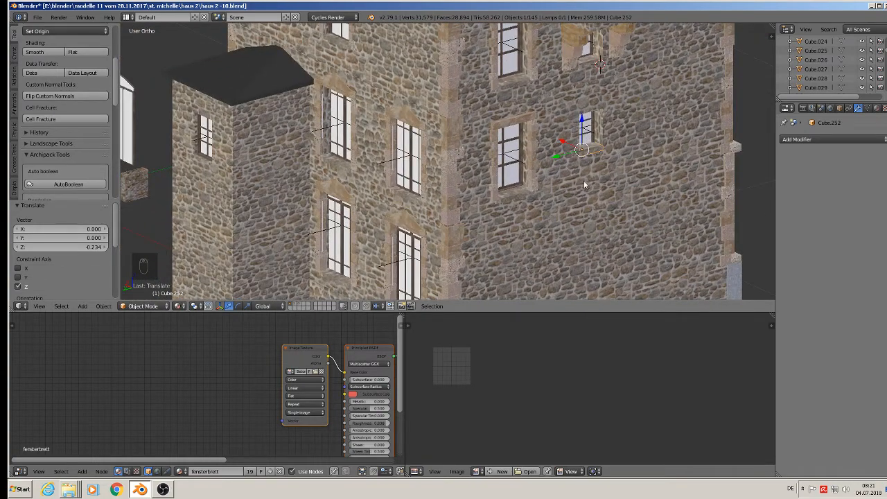
right_click(334, 158)
middle_drag(361, 178, 614, 206)
key(shift+d)
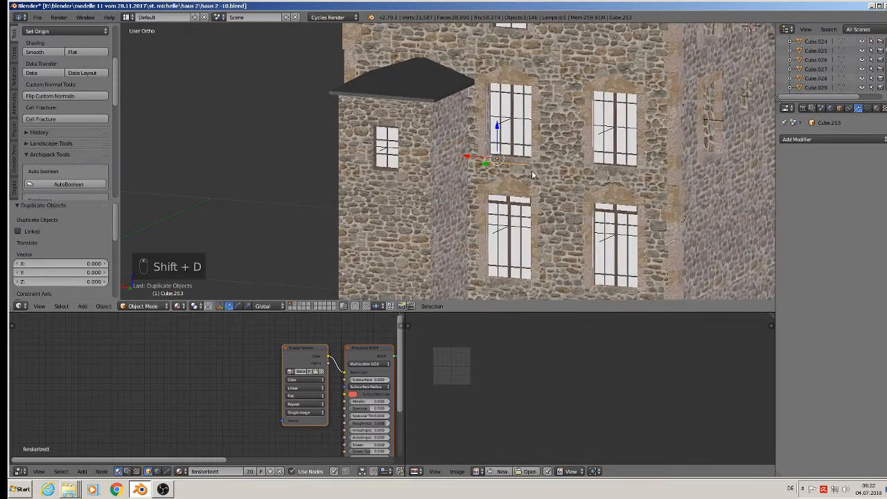
key(y)
click(455, 179)
drag(441, 170, 370, 181)
middle_drag(375, 184, 458, 211)
scroll(454, 213, up, 2)
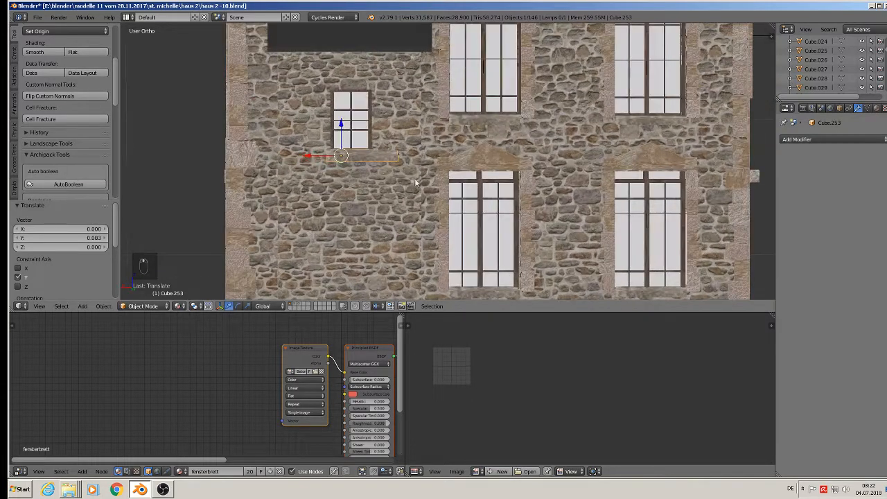
Shorten the annex sill to its window's width by moving one end face inward along X, then leave it deselected in Object Mode.
key(a)
key(Tab)
key(a)
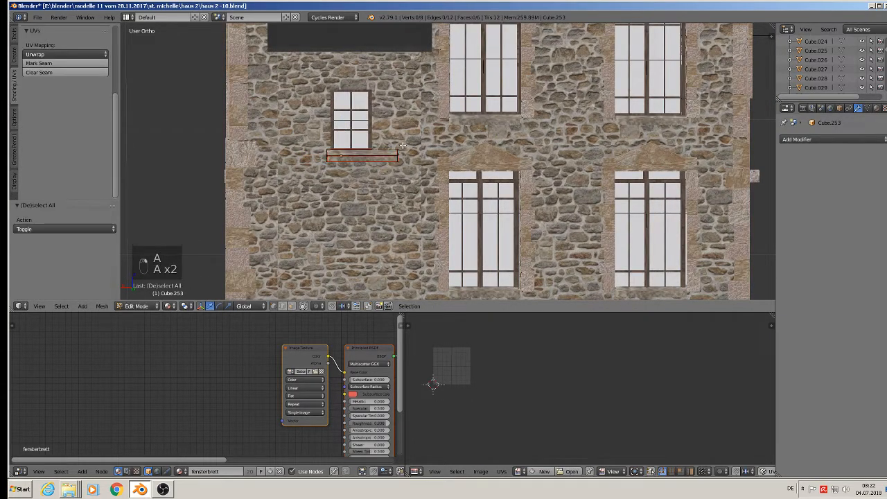
key(c)
mouse_move(402, 148)
mouse_down()
mouse_move(399, 167)
mouse_move(321, 158)
mouse_up()
right_click(392, 166)
key(Tab)
scroll(476, 143, down, 2)
key(Tab)
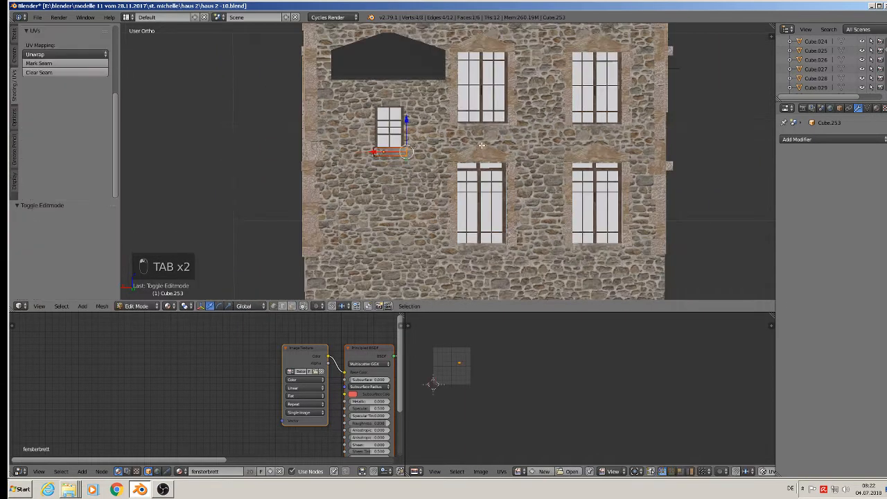
middle_drag(480, 145, 477, 164)
scroll(478, 163, down, 3)
key(a)
key(a)
key(a)
key(a)
key(a)
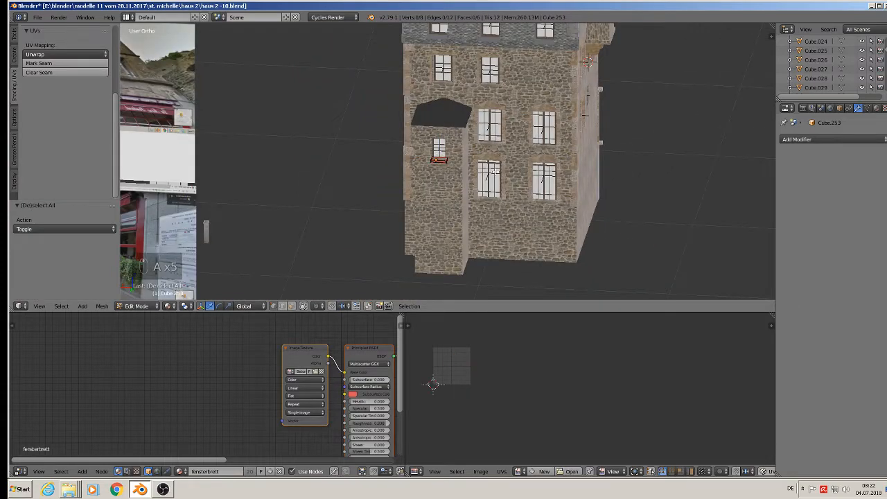
key(Tab)
key(a)
Turn to the front of the house and save the file haus 2 -10.blend.
middle_drag(495, 173, 417, 165)
middle_drag(607, 183, 464, 169)
shift+middle_drag(474, 218, 627, 177)
shift+middle_drag(562, 216, 549, 262)
click(37, 17)
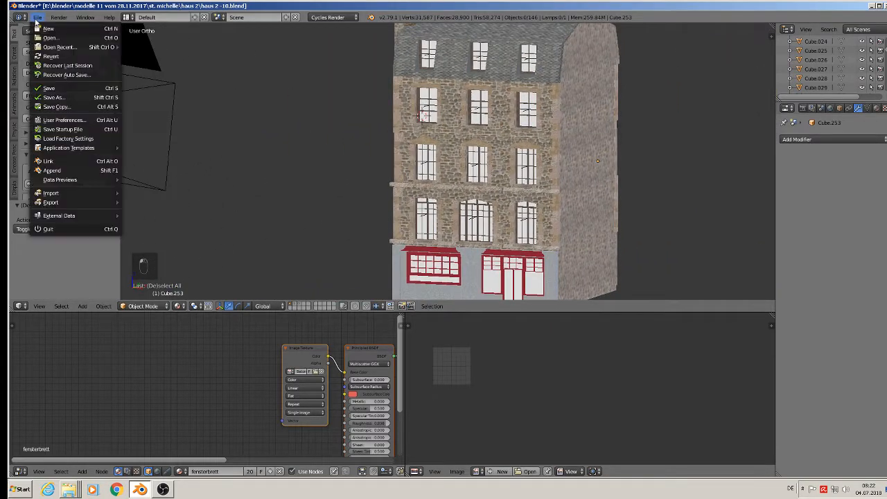
click(39, 88)
Examine the street-level reference photos of the stone house and compare its facade with the finished model.
scroll(491, 134, down, 3)
shift+middle_drag(579, 147, 502, 155)
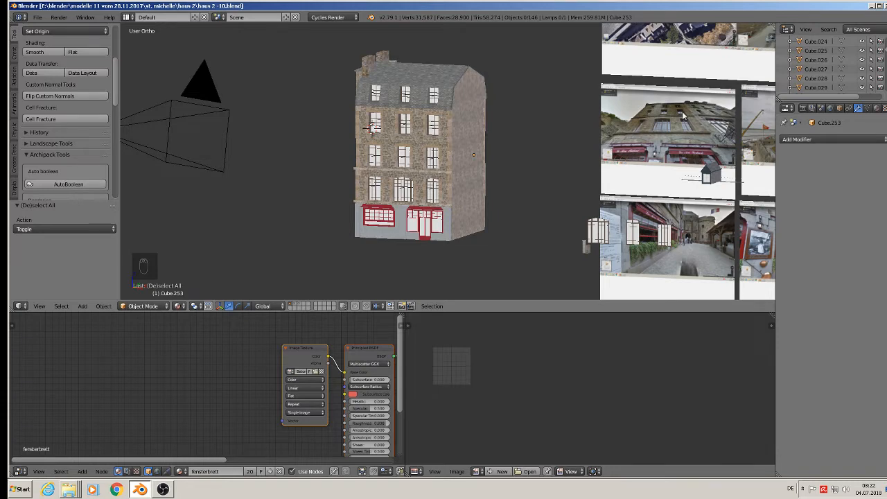
shift+middle_drag(683, 115, 339, 140)
scroll(406, 158, up, 6)
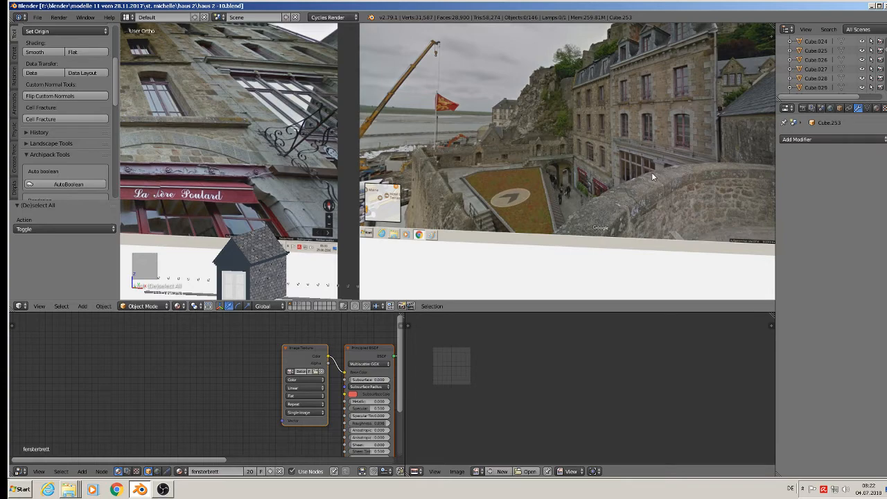
scroll(631, 177, down, 3)
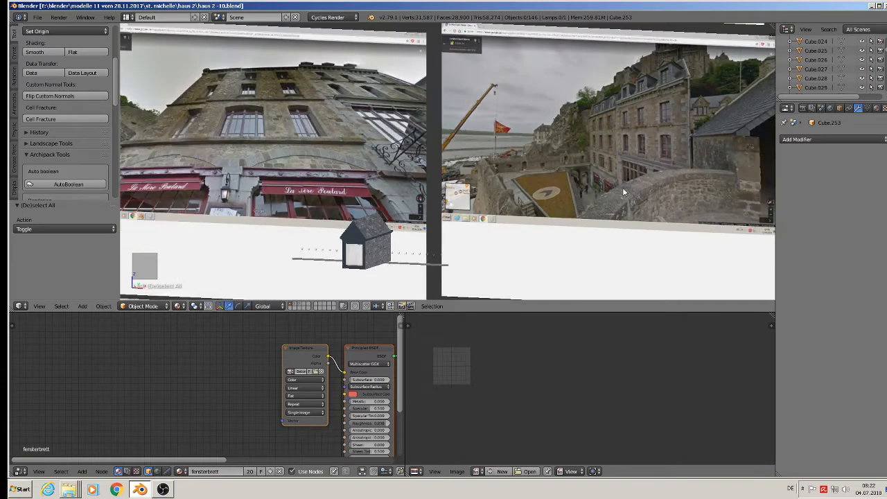
scroll(622, 187, up, 2)
scroll(683, 165, down, 2)
scroll(471, 206, down, 2)
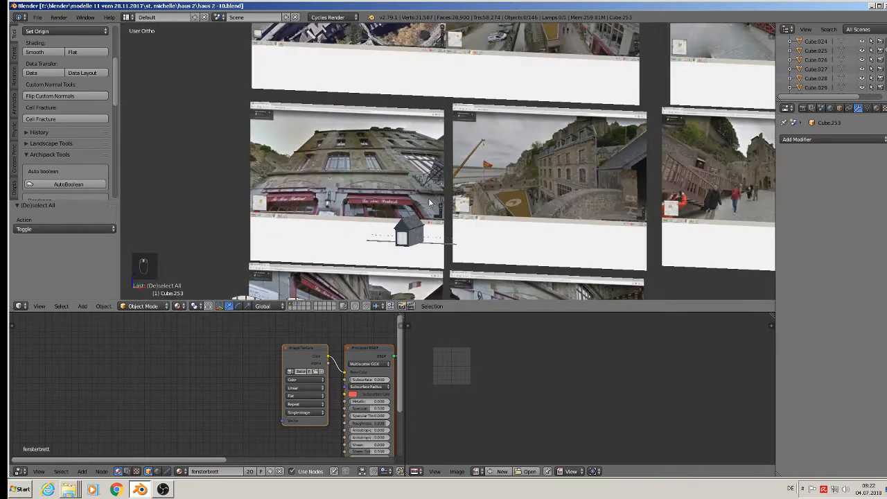
shift+middle_drag(349, 173, 579, 144)
scroll(554, 152, down, 3)
shift+middle_drag(463, 178, 499, 184)
scroll(273, 202, up, 1)
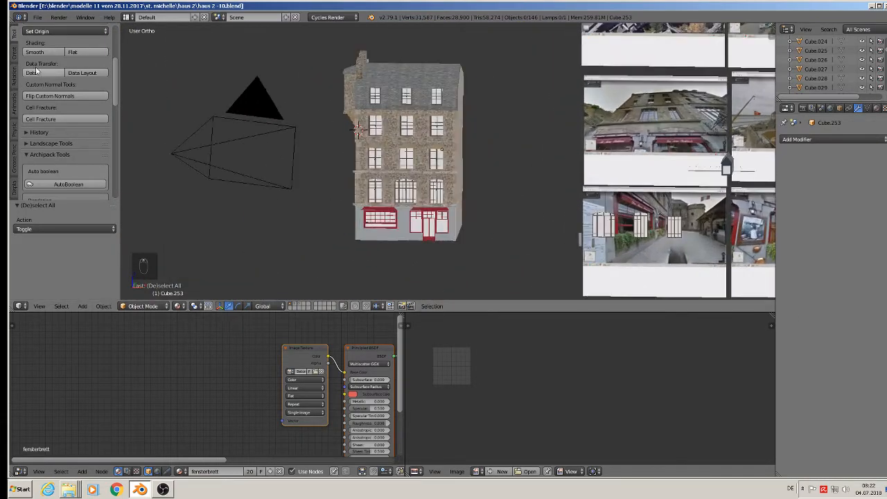
click(165, 490)
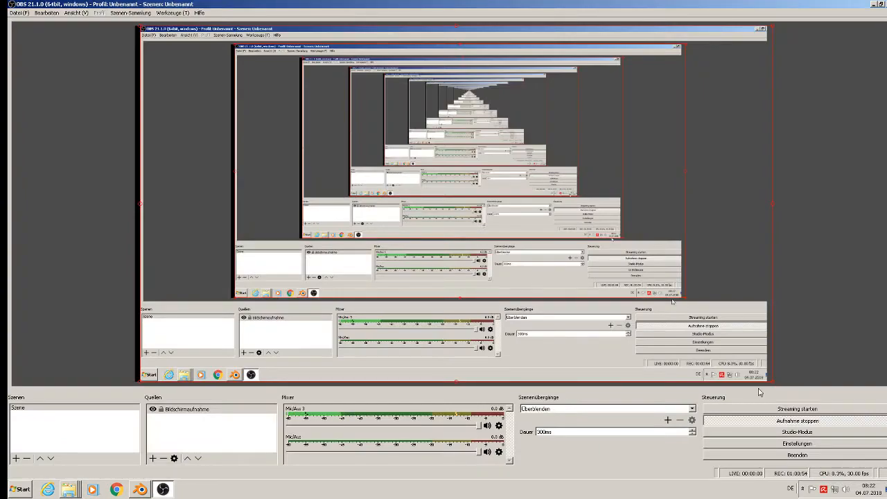